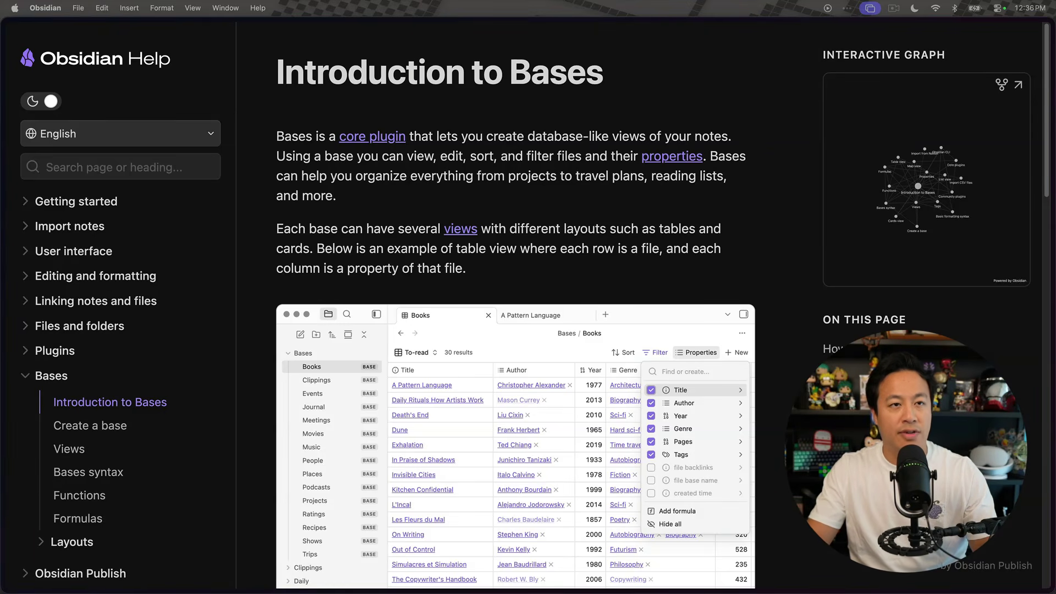
Step: Switch to the Arc browser, search the web for "obsidian dataview" and open the Dataview plugin's Obsidian Community page
key(super+Tab)
key(super+t)
text(obsidian )
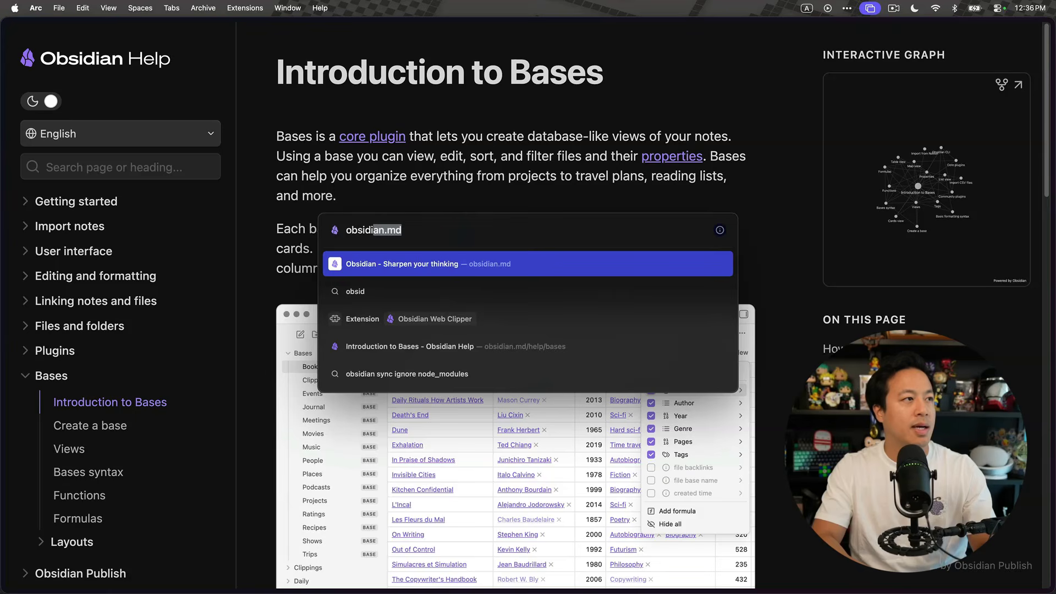
text(dataview)
key(Return)
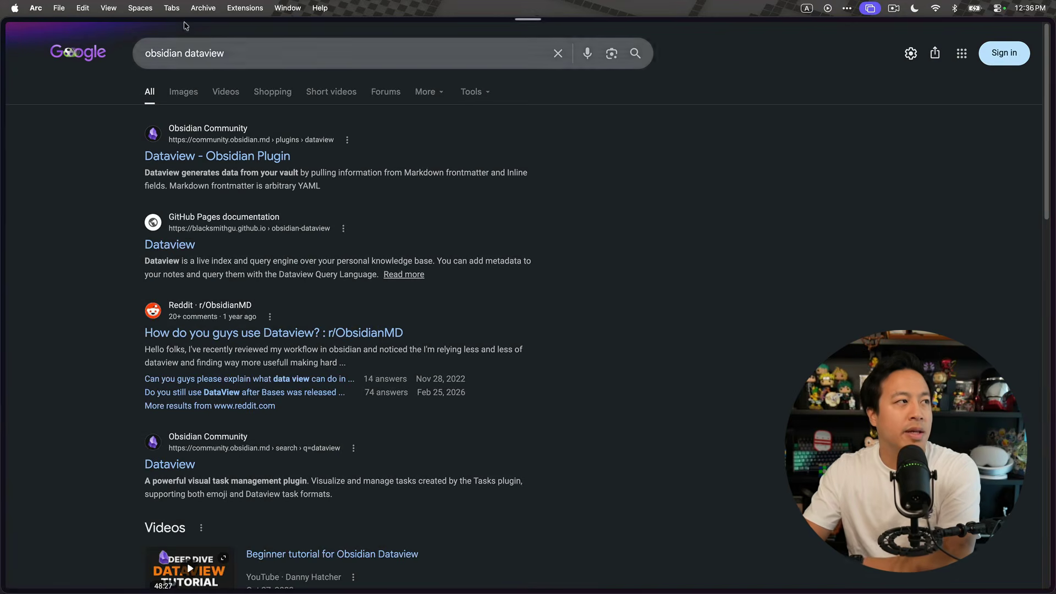
click(223, 157)
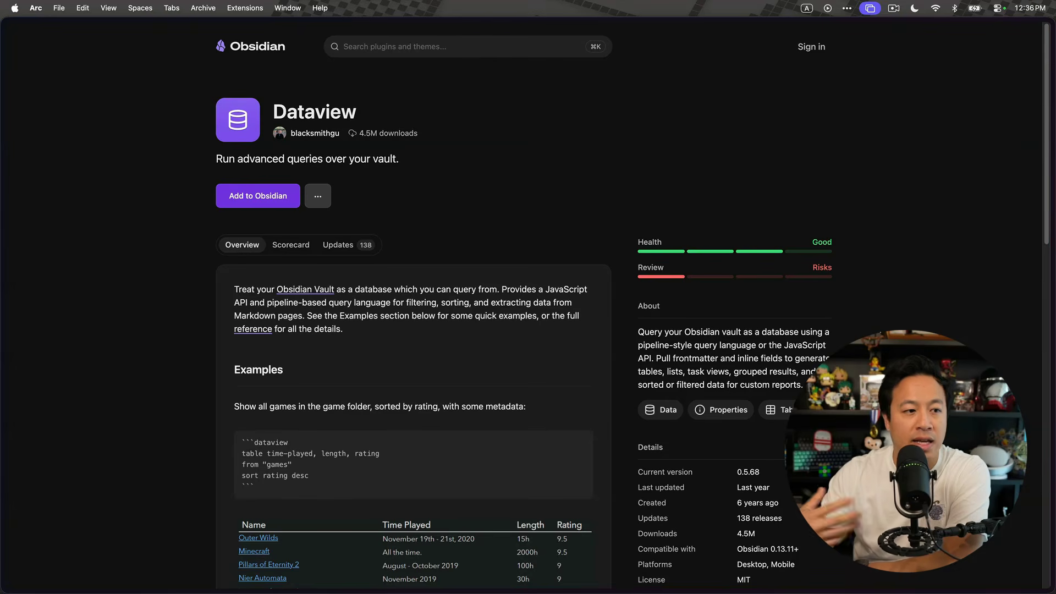
Step: Enlarge the Dataview plugin page to 150% and examine its introduction and Examples section
scroll(338, 370, down, 4)
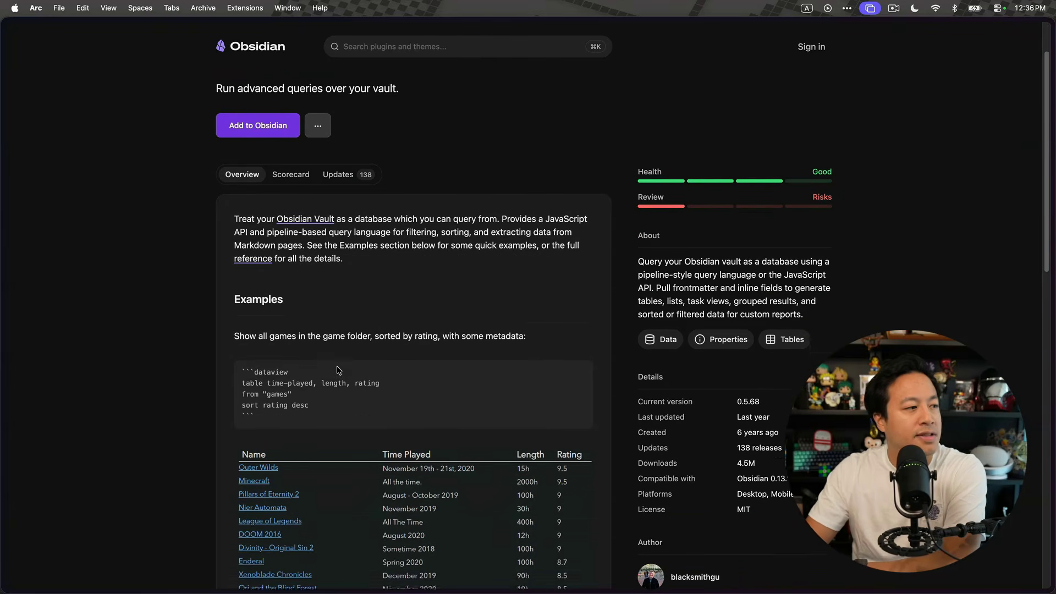
key(super+equal)
key(super+equal)
key(super+equal)
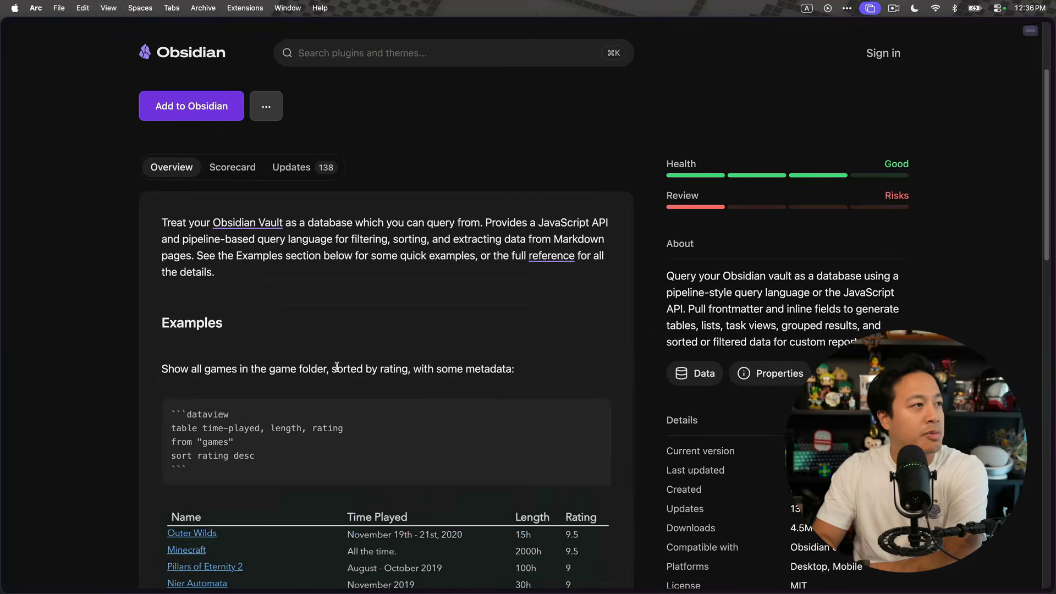
scroll(409, 273, down, 2)
scroll(409, 274, down, 1)
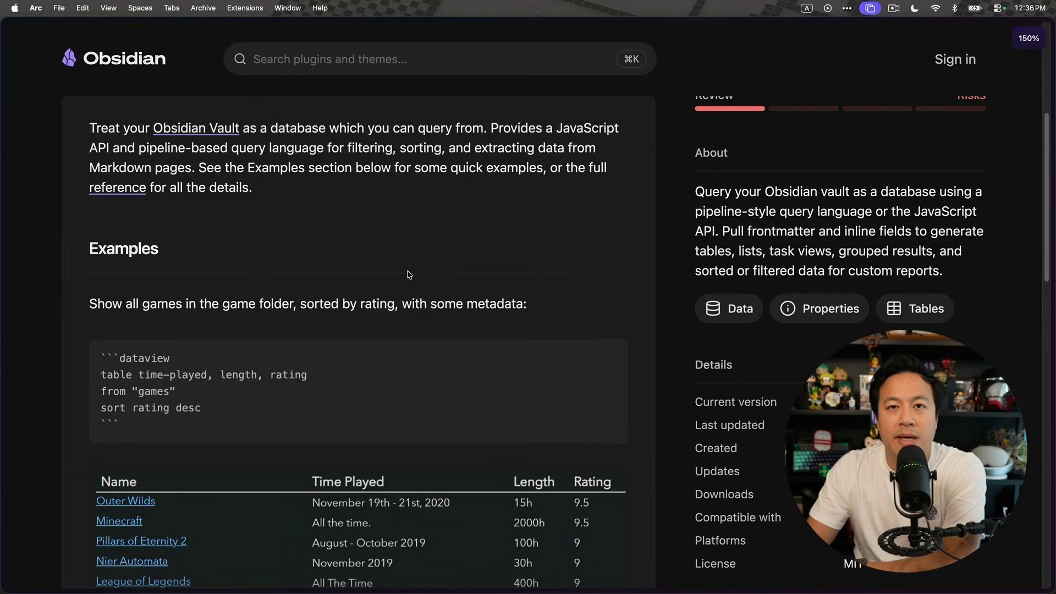
right_click(408, 273)
click(338, 253)
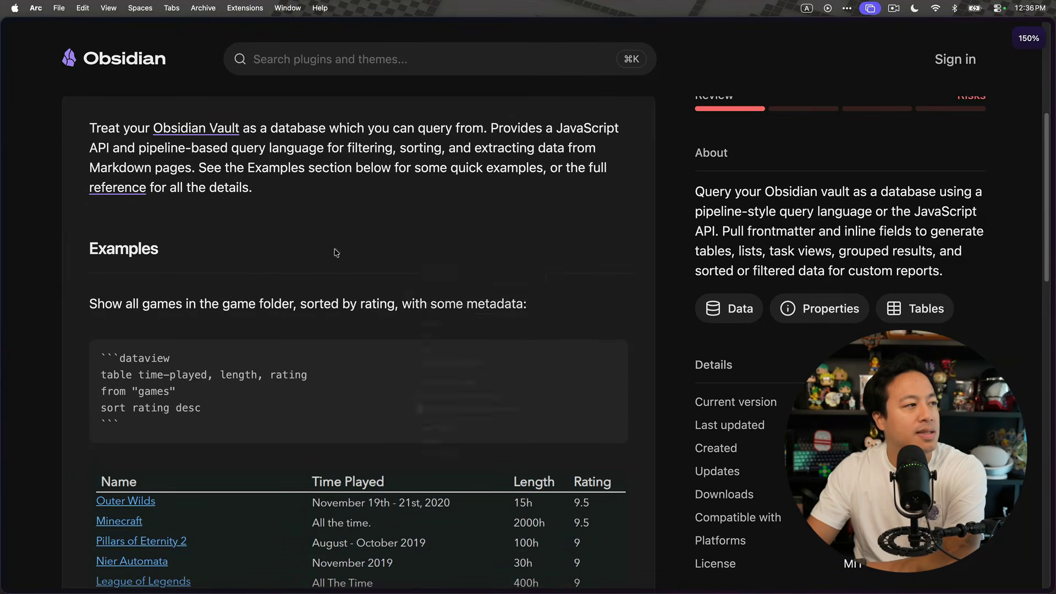
Step: Examine the complete dataview example query by highlighting its code block, and compare it with the games table below
scroll(336, 259, down, 2)
scroll(148, 355, down, 1)
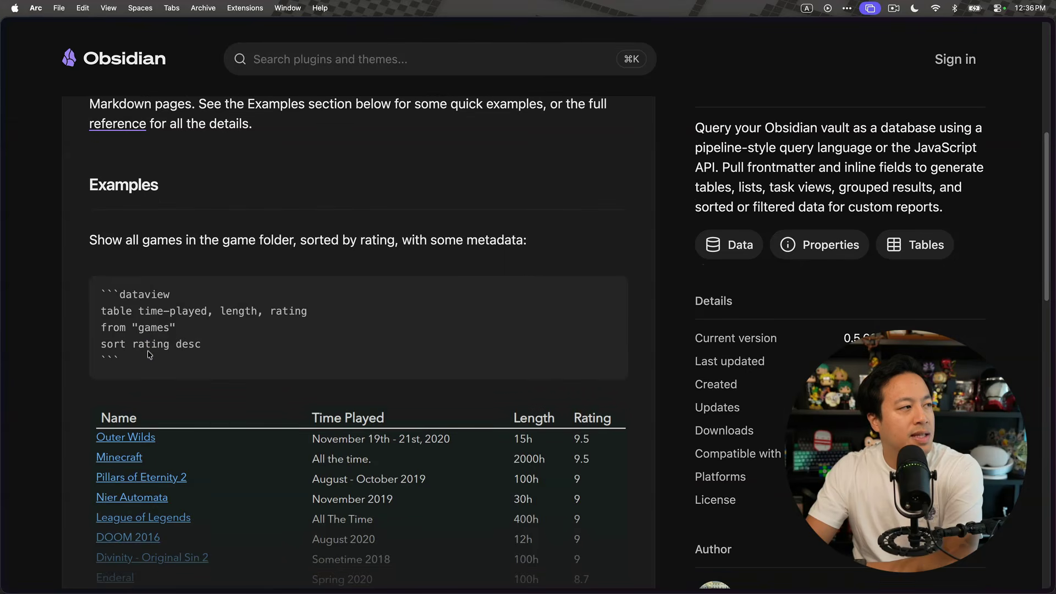
drag(144, 364, 91, 283)
click(192, 333)
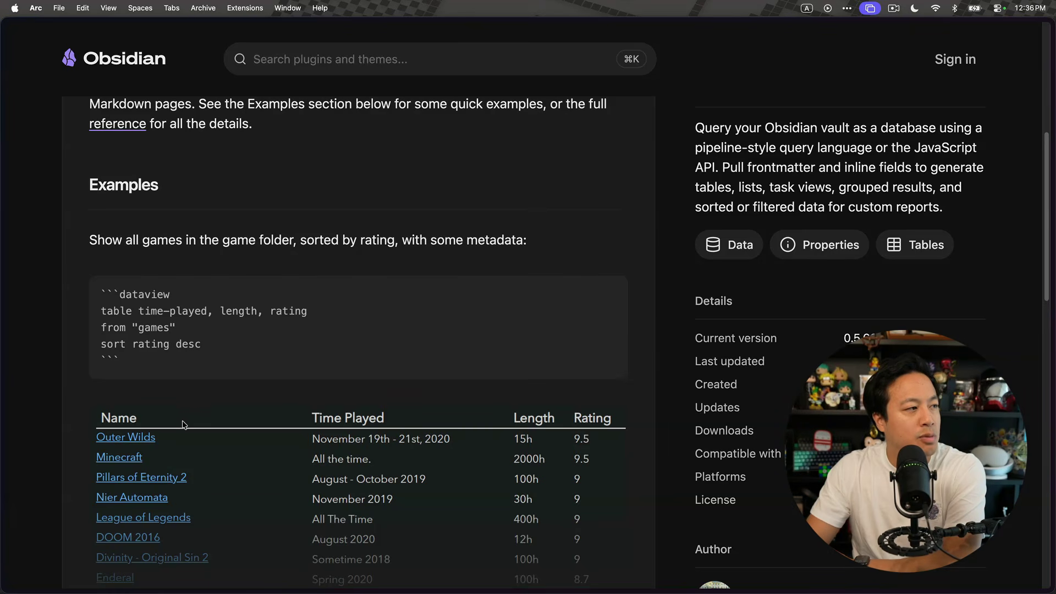
scroll(396, 343, down, 1)
scroll(396, 342, down, 2)
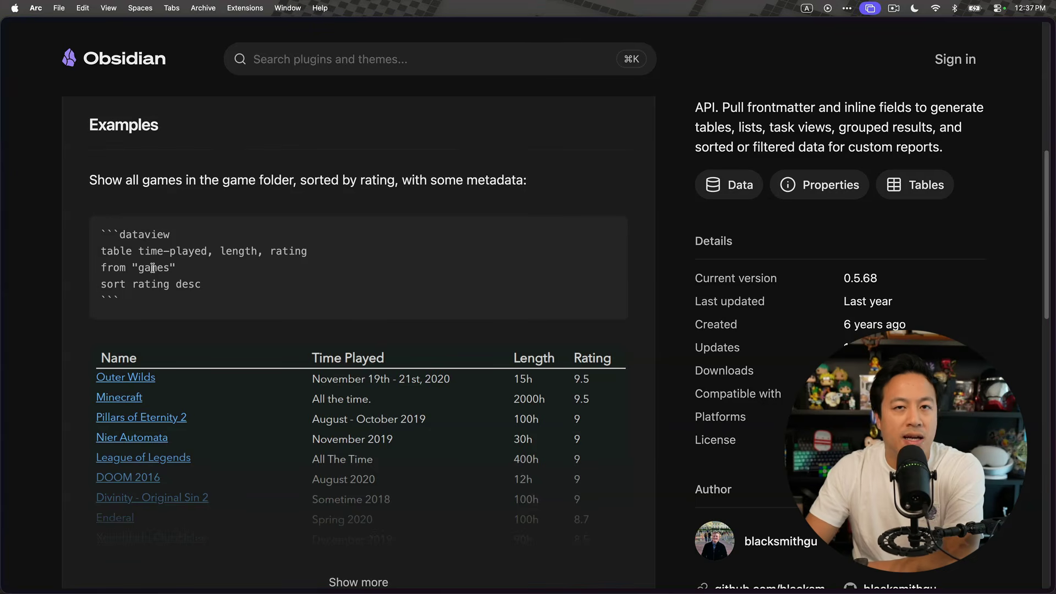
Step: Examine the body of the example query, highlighting its table line with the time-played, length and rating fields
drag(200, 284, 84, 256)
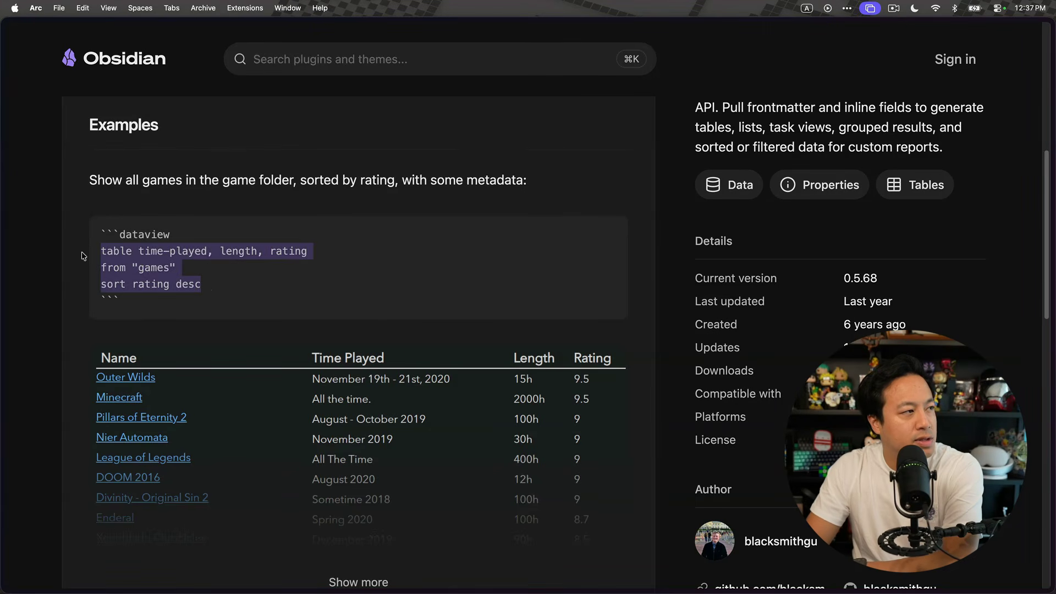
click(240, 288)
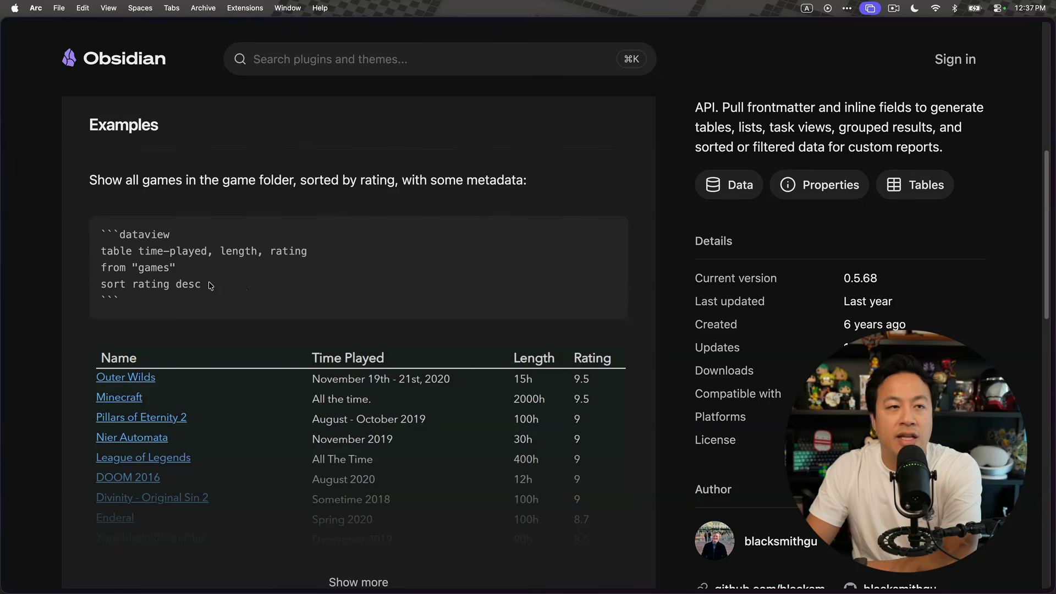
drag(117, 249, 271, 252)
click(148, 279)
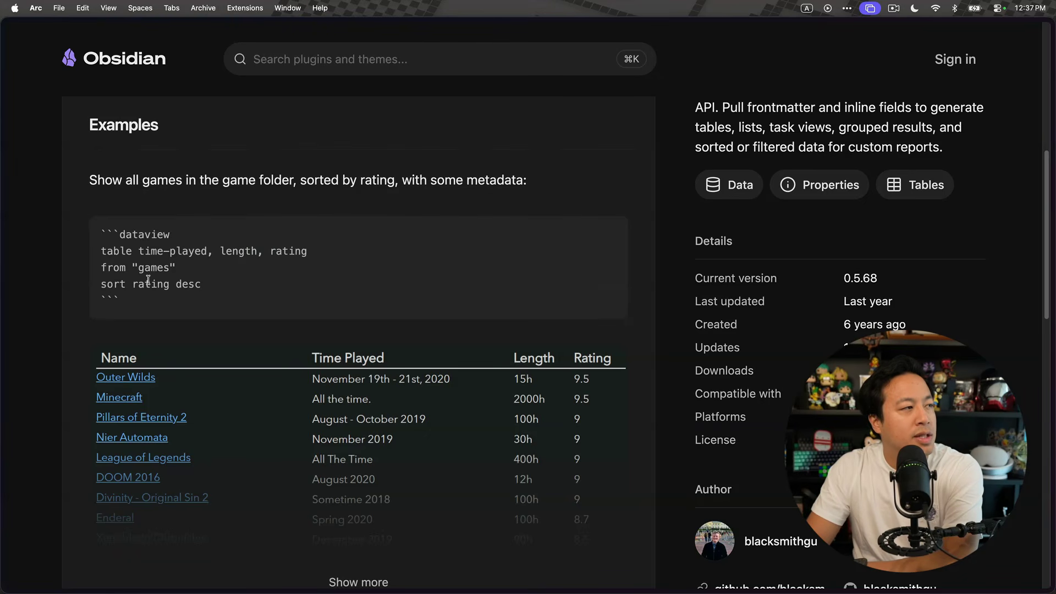
double_click(115, 250)
drag(155, 264, 213, 249)
click(141, 251)
click(251, 247)
double_click(288, 249)
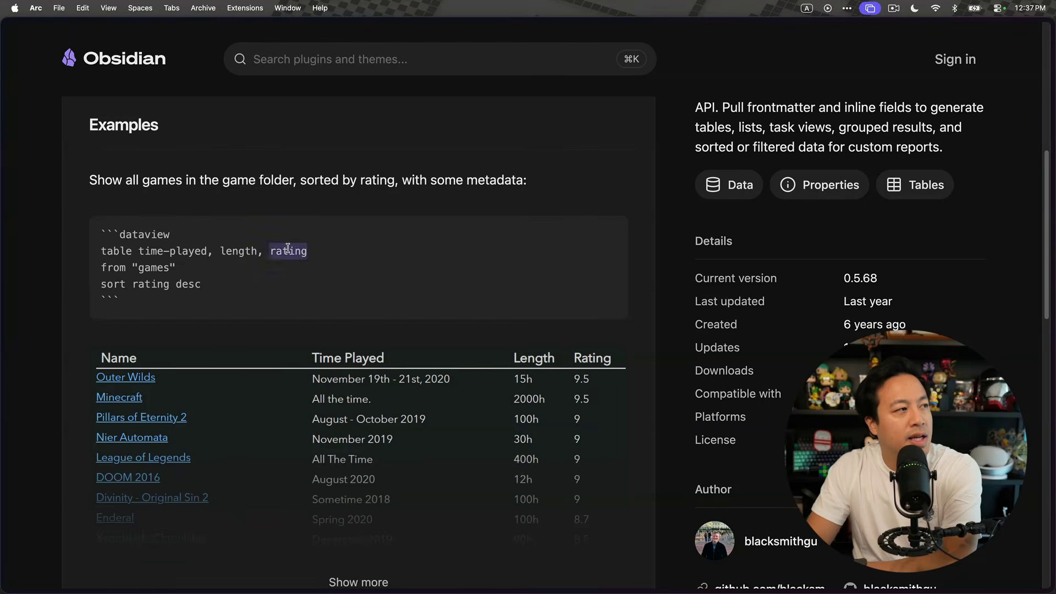
Step: Examine the query's source and sorting by highlighting from "games" and the parts of sort rating desc
click(252, 296)
drag(102, 268, 132, 269)
click(120, 268)
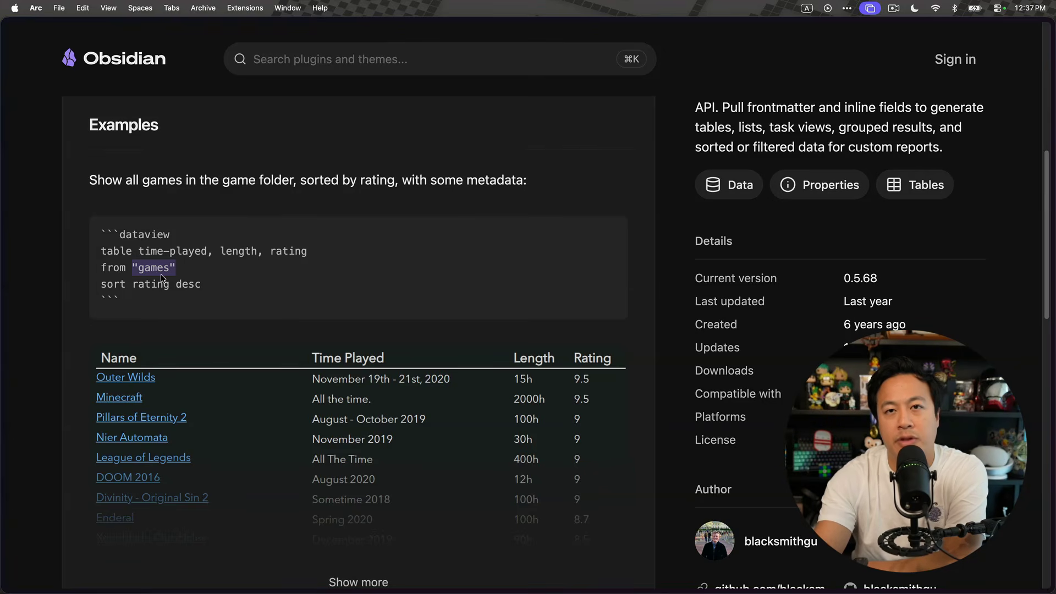
click(112, 284)
double_click(112, 284)
click(211, 304)
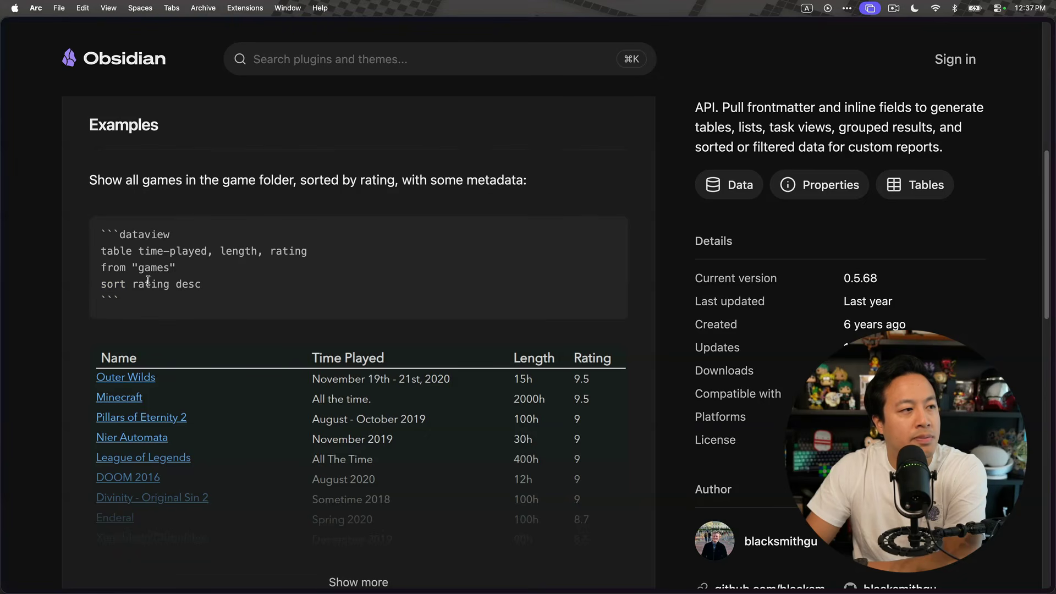
double_click(155, 284)
click(213, 296)
double_click(193, 279)
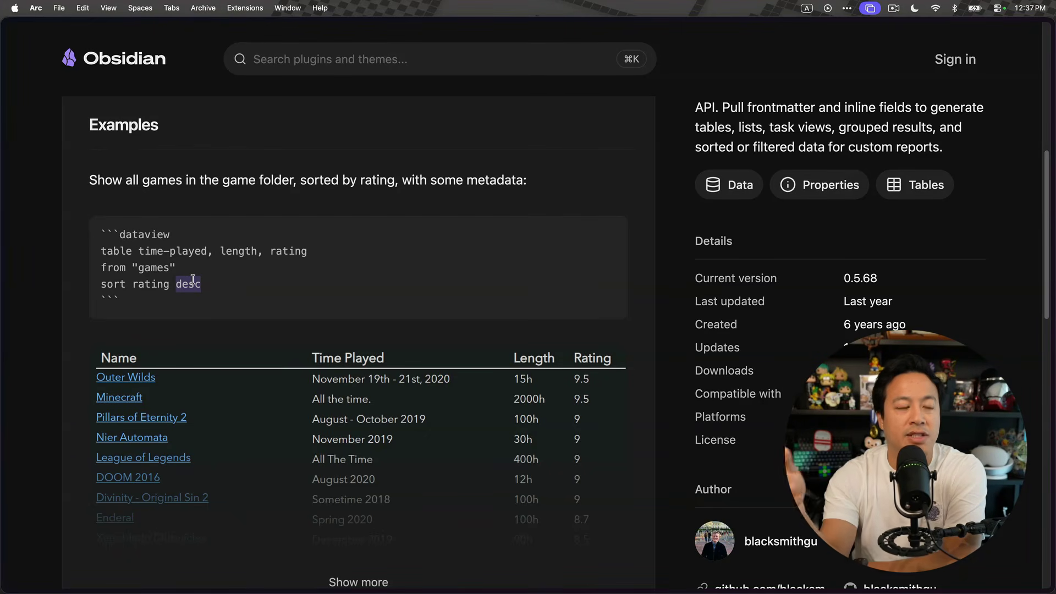
Step: Expand the full plugin description and view the complete games table together with its query and the plugin details
scroll(192, 279, down, 5)
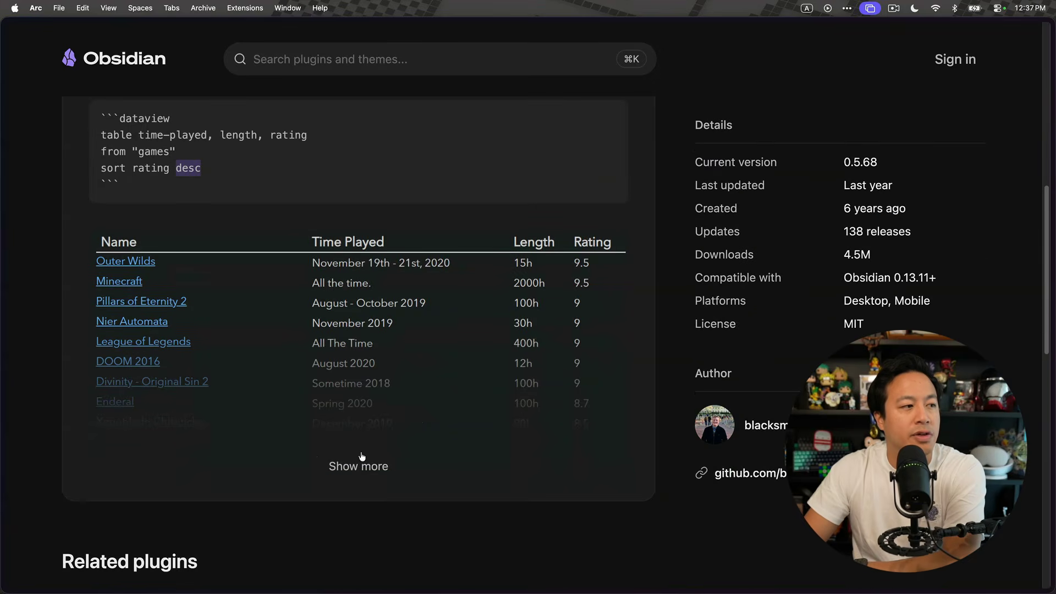
click(362, 462)
scroll(460, 376, down, 1)
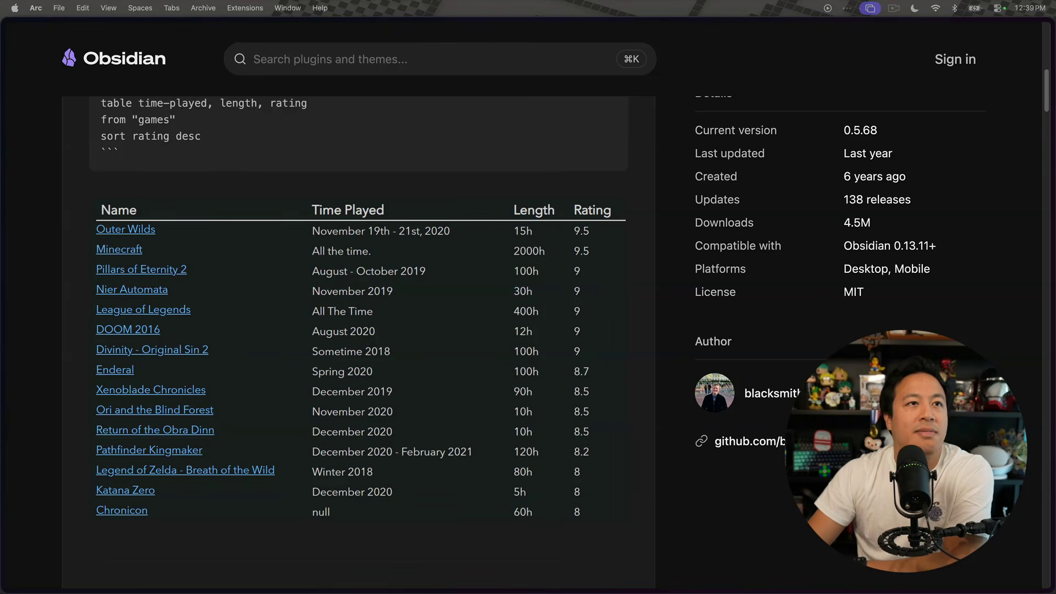
scroll(806, 189, up, 1)
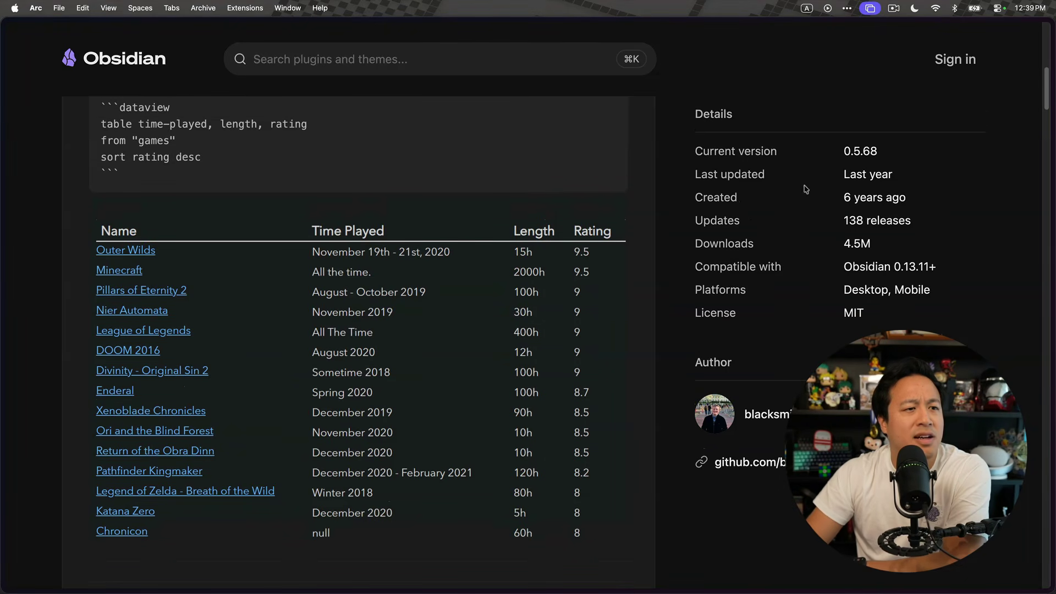
scroll(805, 198, up, 2)
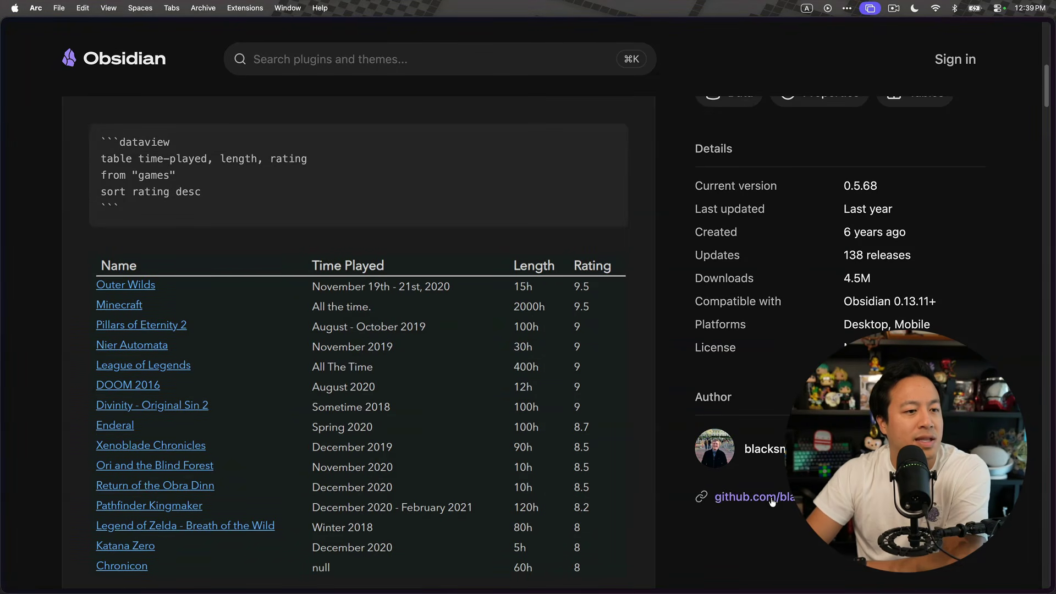
Step: Open the plugin author's GitHub profile and check the obsidian-dataview repository's file list and latest release
click(773, 502)
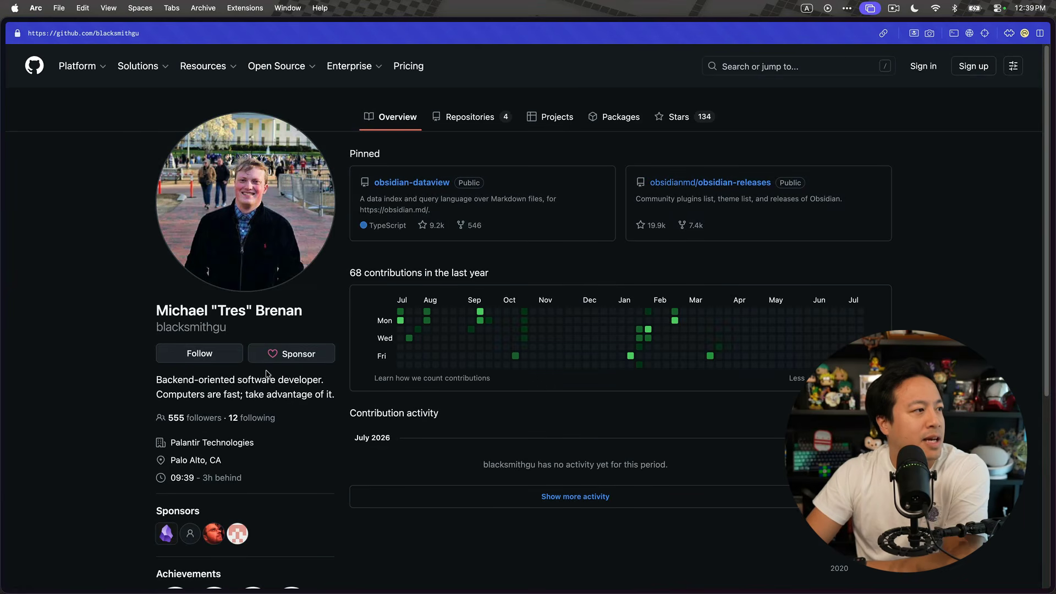
click(424, 184)
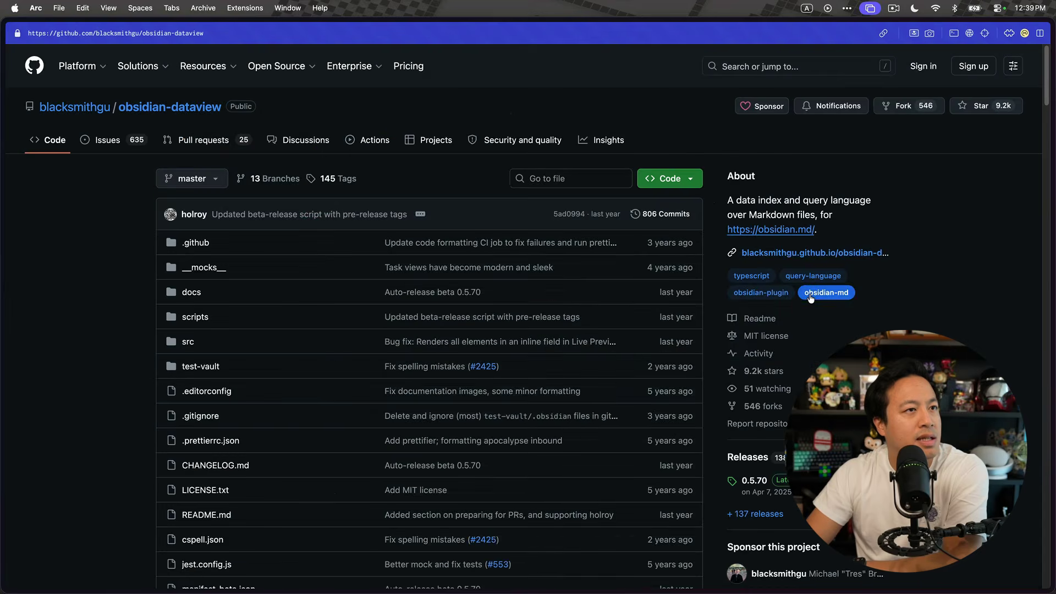
scroll(880, 330, down, 3)
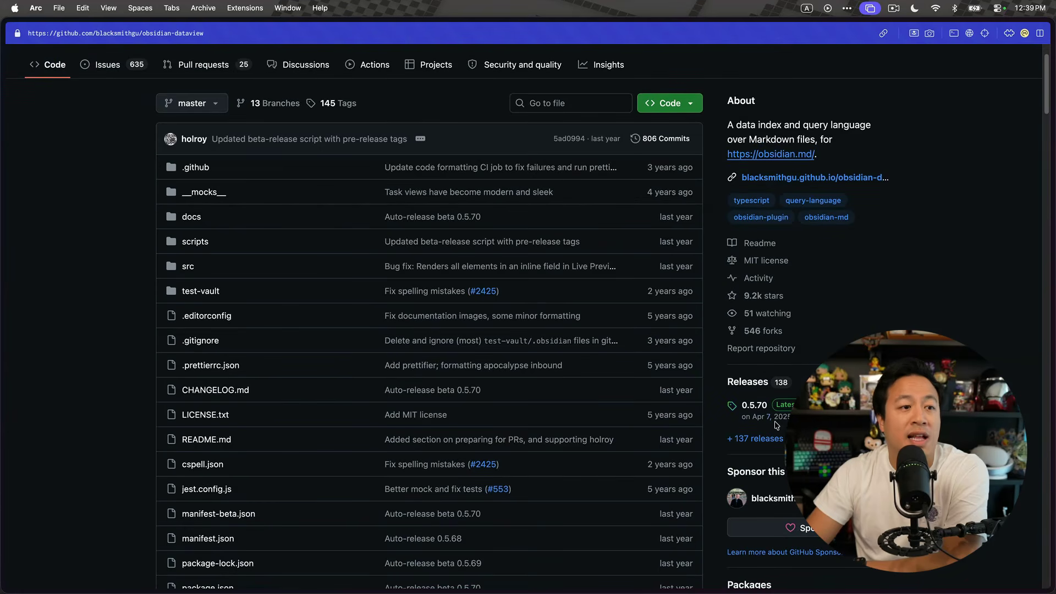
Step: Return from the repository to the author's GitHub profile and close that tab
right_click(975, 304)
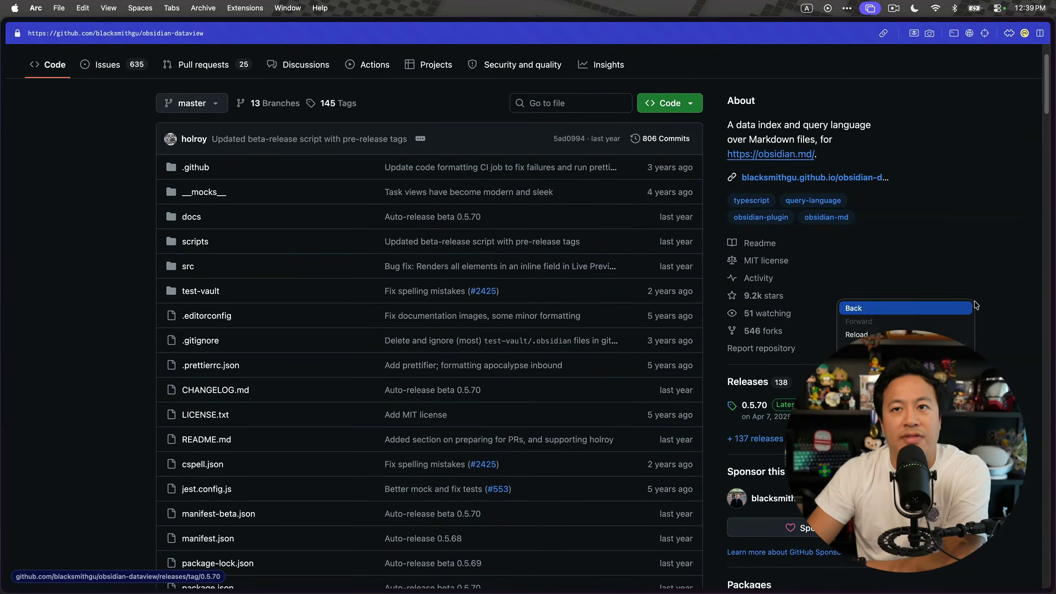
click(966, 307)
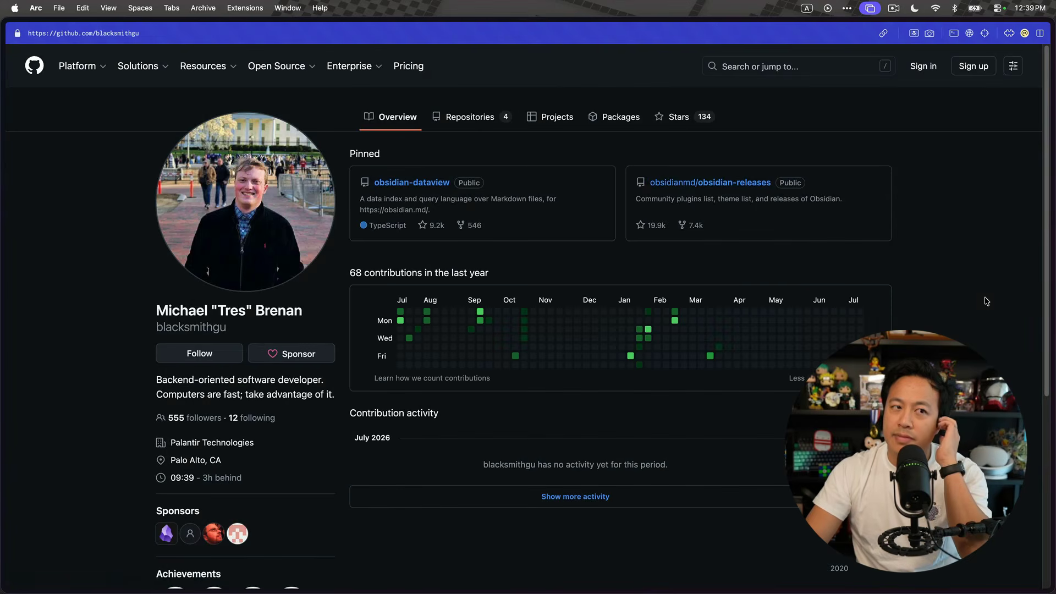
right_click(985, 298)
click(959, 252)
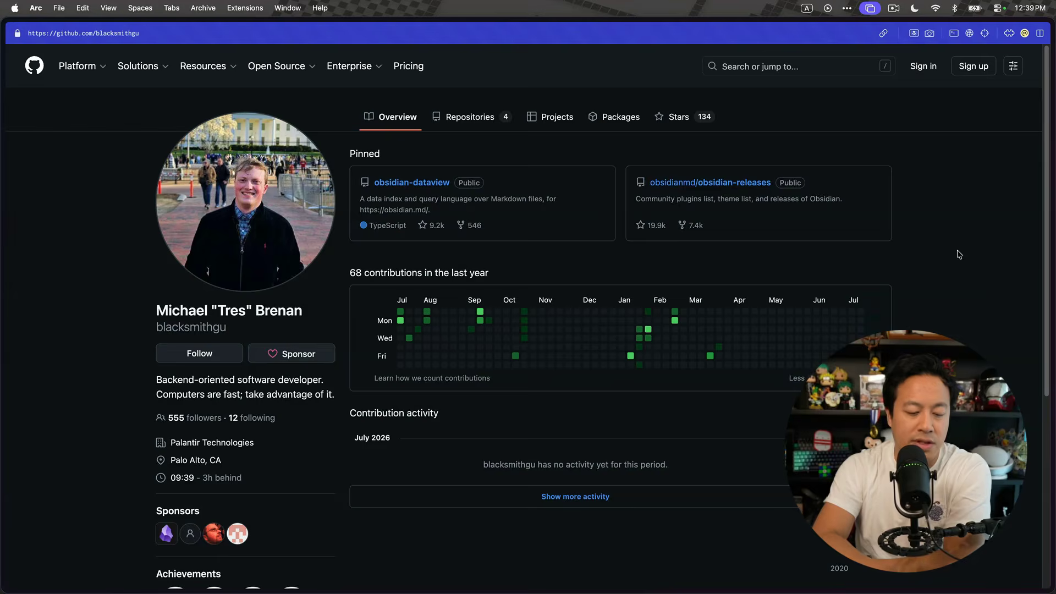
key(super+w)
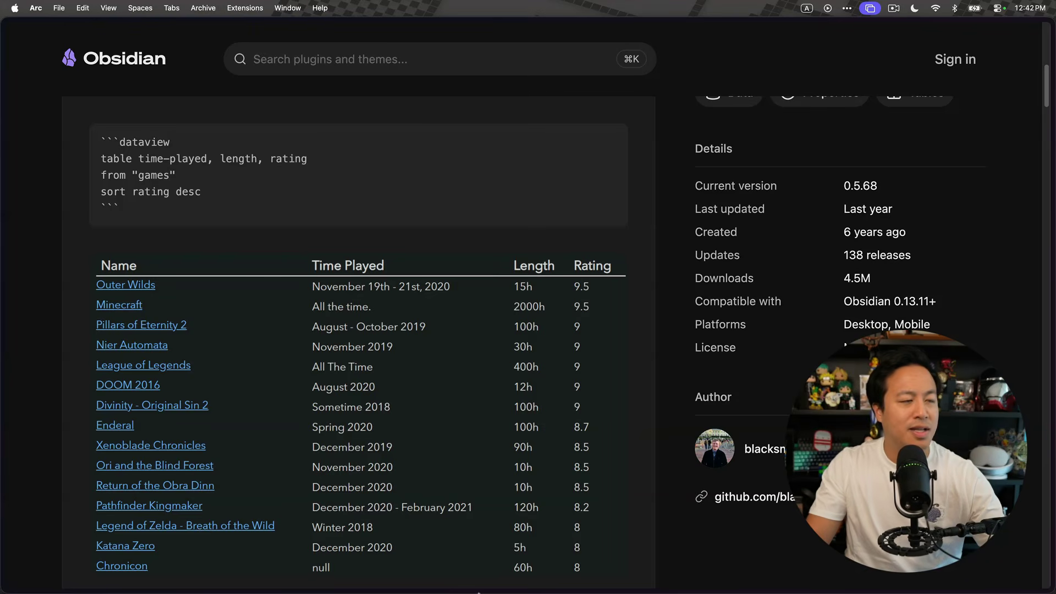
Step: Move the Obsidian app window onto this screen and maximize it
mouse_move(719, 591)
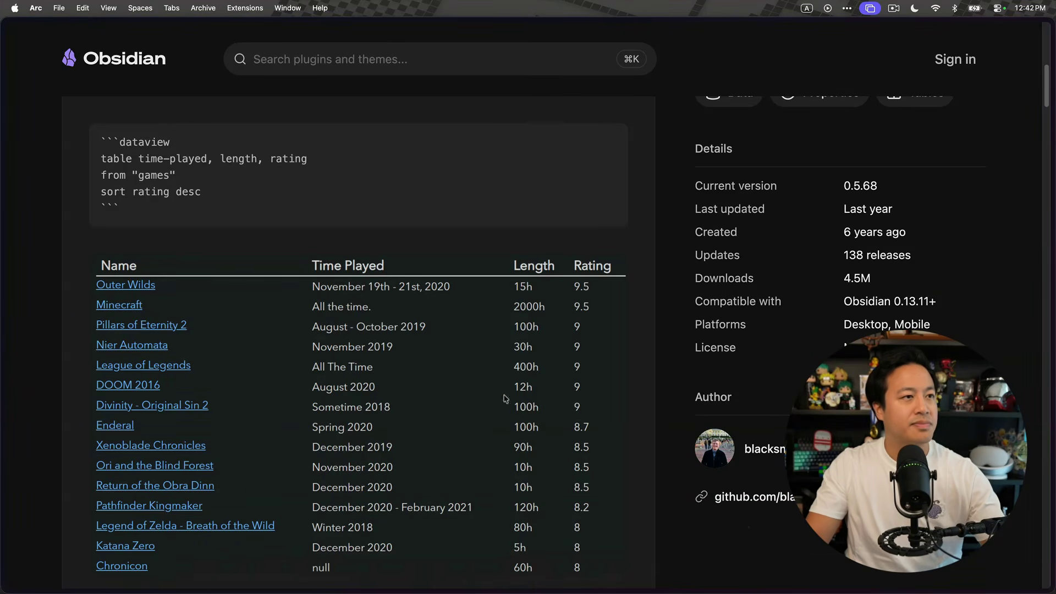
key(shift+super+2)
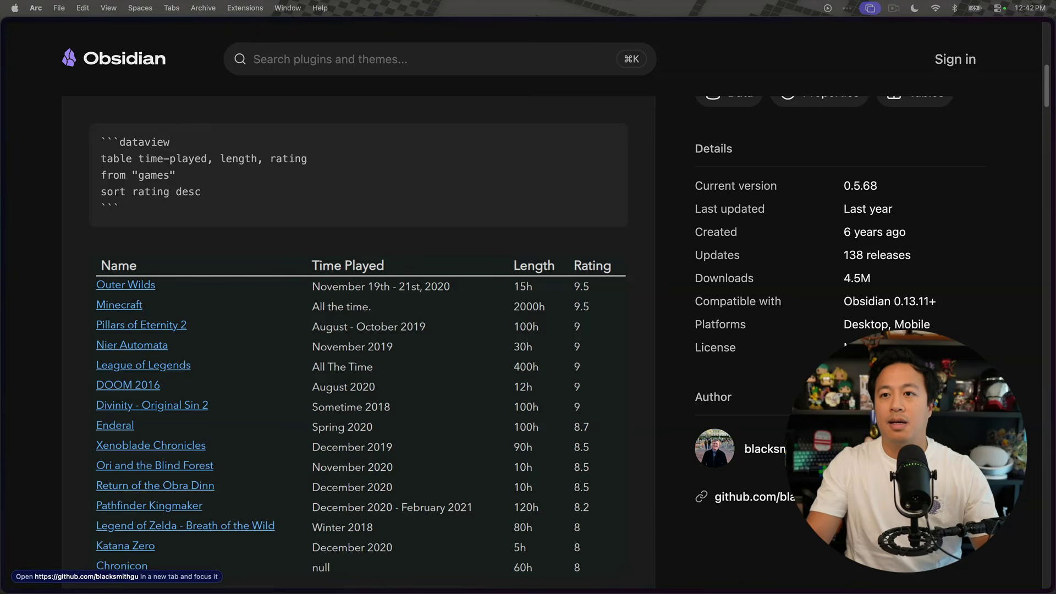
drag(1055, 142, 448, 134)
key(ctrl+alt+Return)
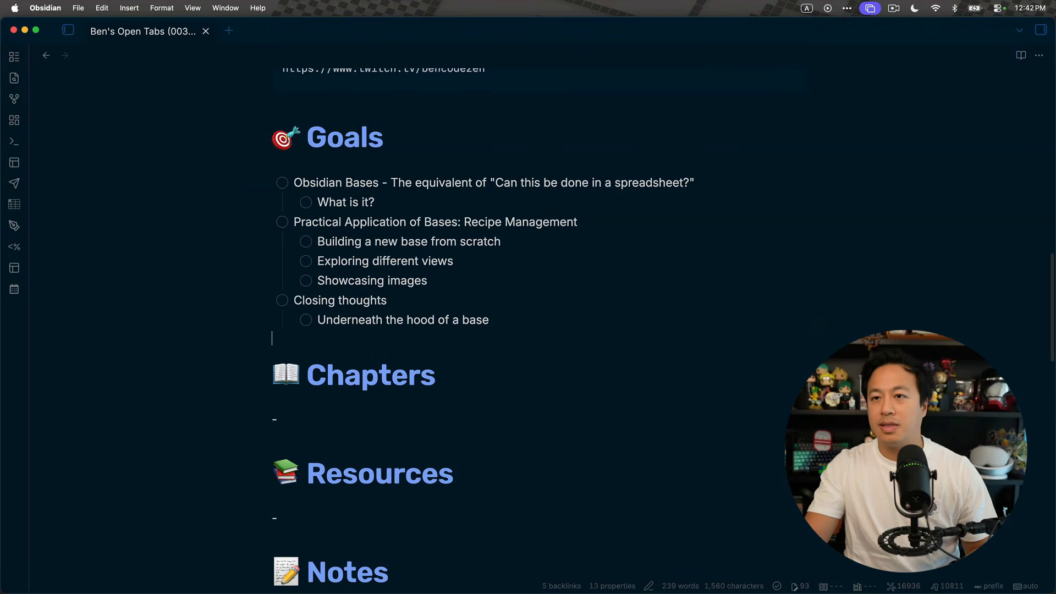
Step: Find and open the Recipes Dashboard note, and show the sidebar with the calendar and backlinks
click(498, 474)
key(super+o)
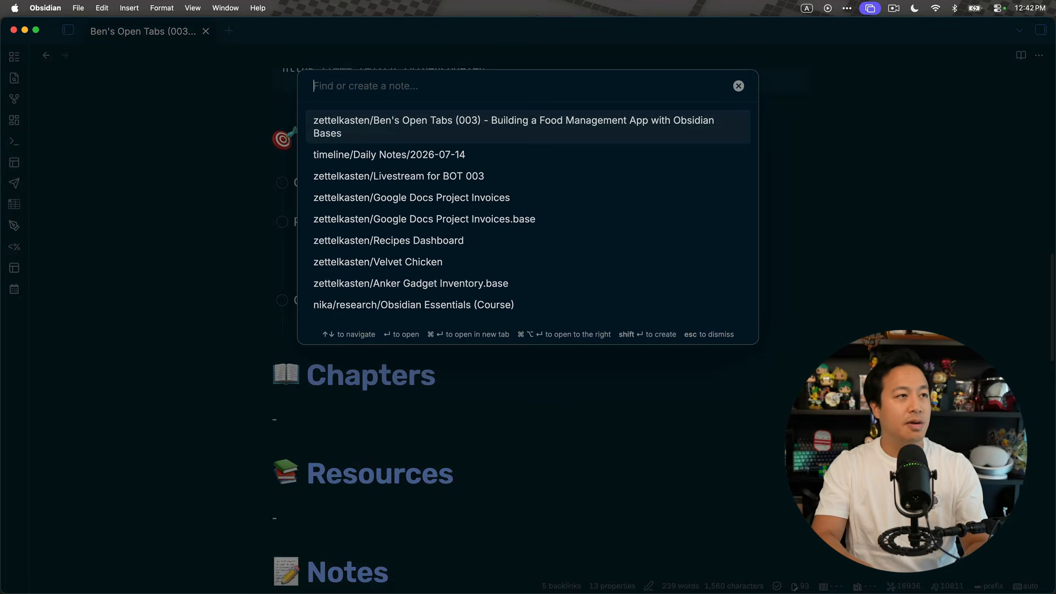
text(recipe dash)
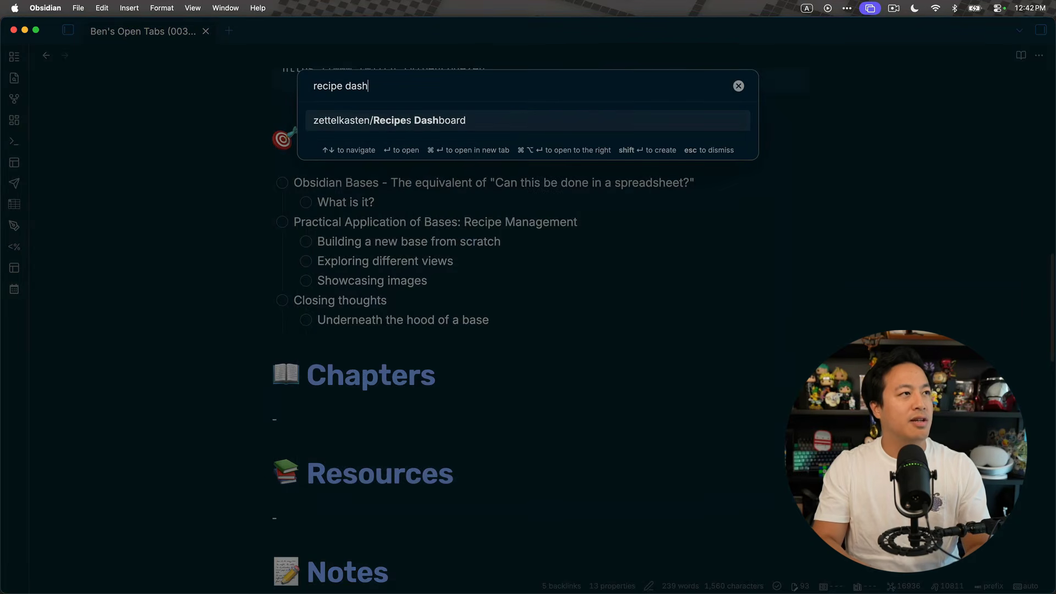
key(Return)
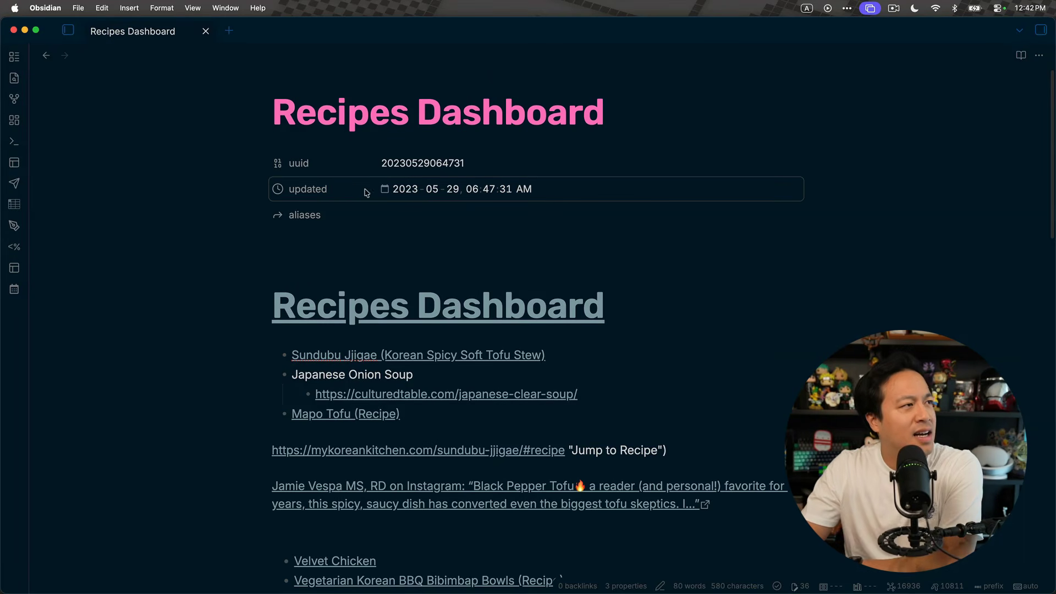
click(1040, 31)
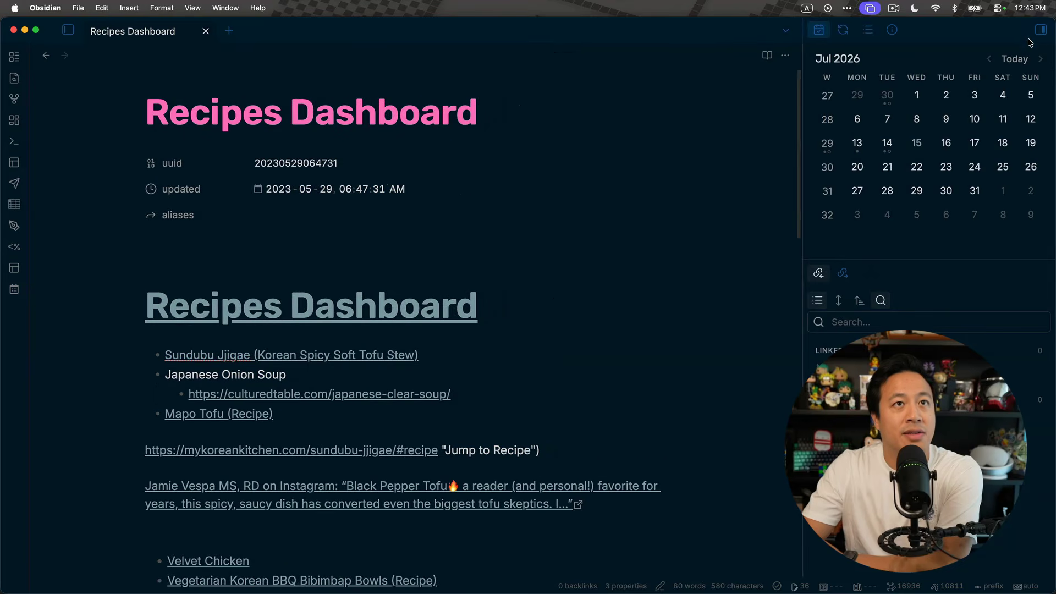
Step: Show the note's file properties in the sidebar and start adding a new property
click(869, 32)
click(892, 30)
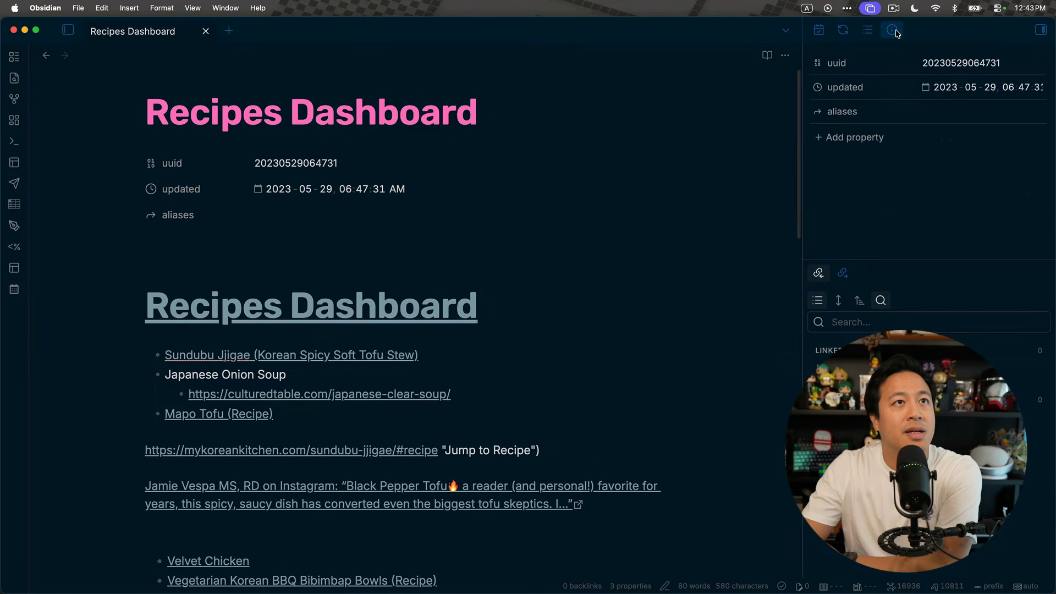
click(868, 146)
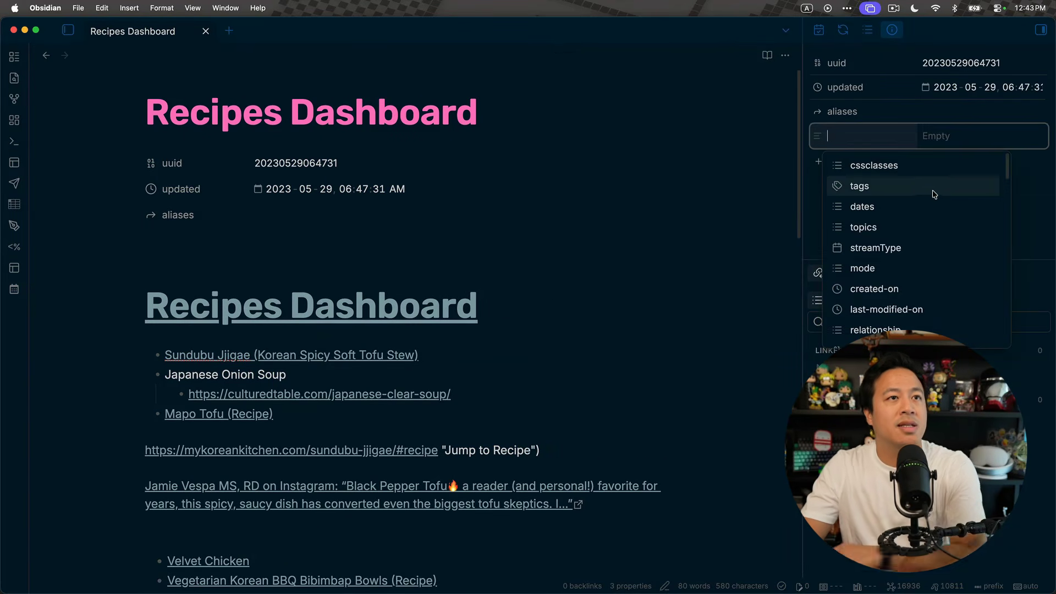
text(kl)
key(BackSpace)
text(l)
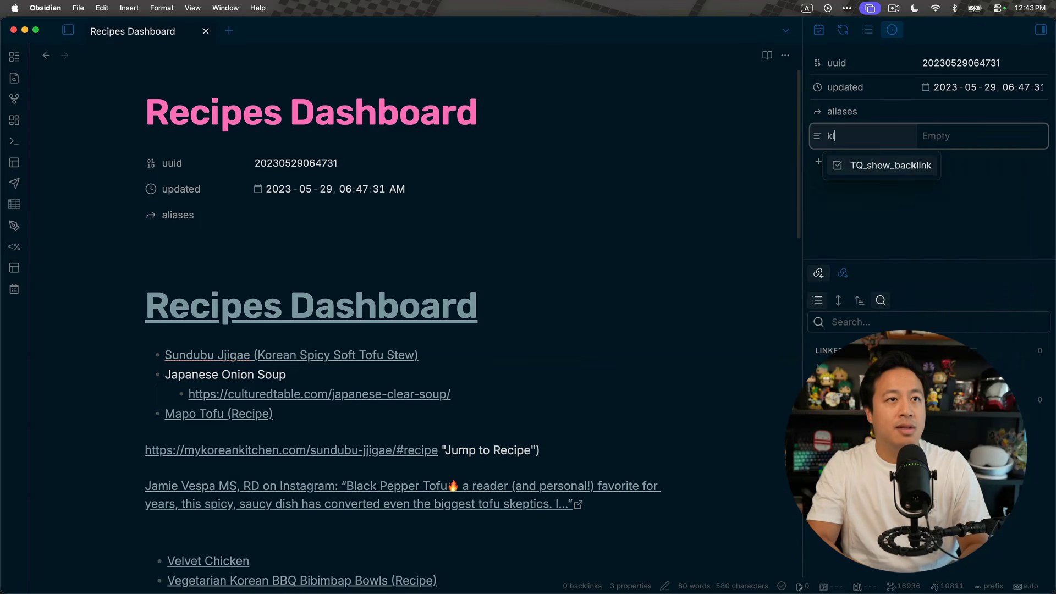
key(BackSpace)
click(915, 188)
key(super+Tab)
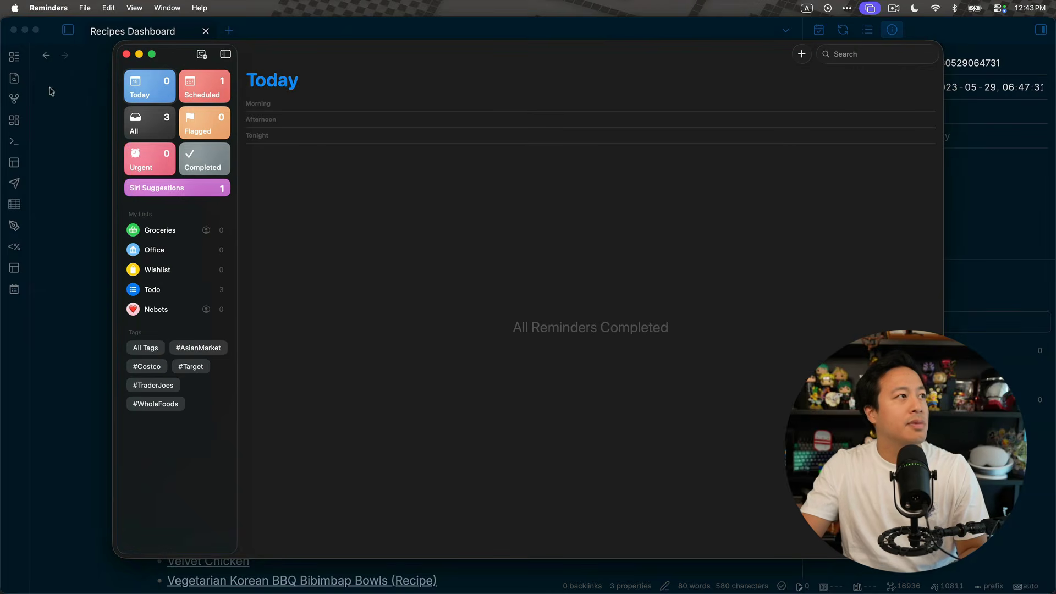
click(125, 54)
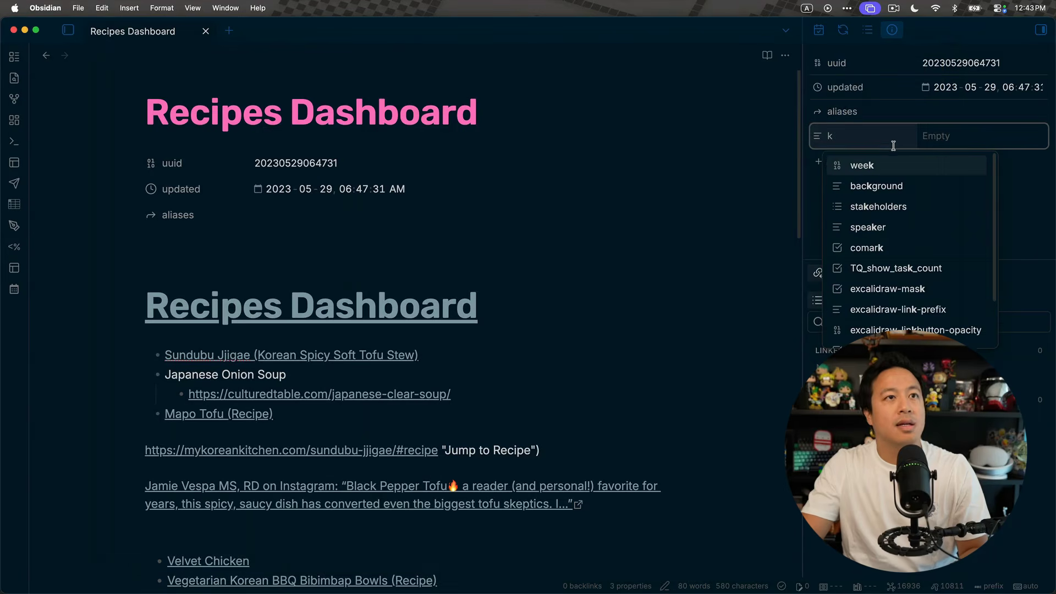
Step: Add the existing last-modified date property to the Recipes Dashboard note
key(BackSpace)
text(last)
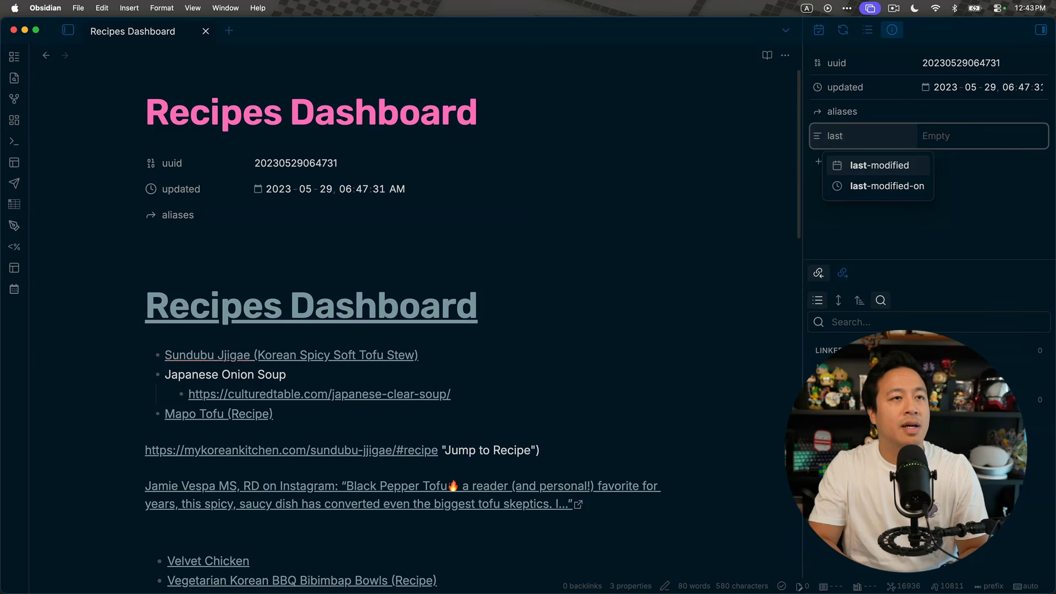
key(Down)
key(Up)
key(Return)
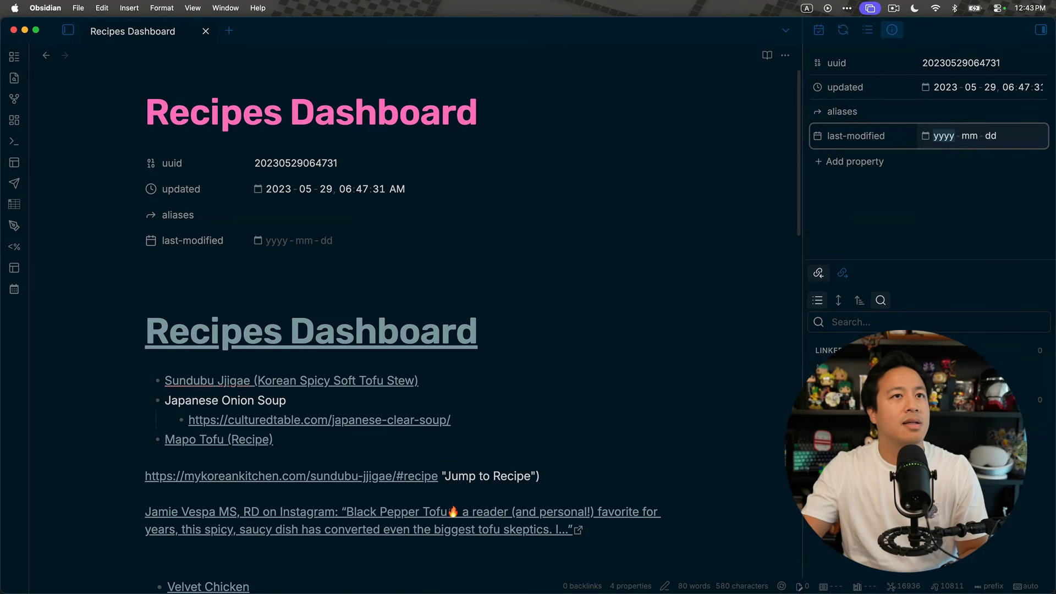
Step: Change the last-modified property to last-modified-on, and remove it from the note
click(876, 137)
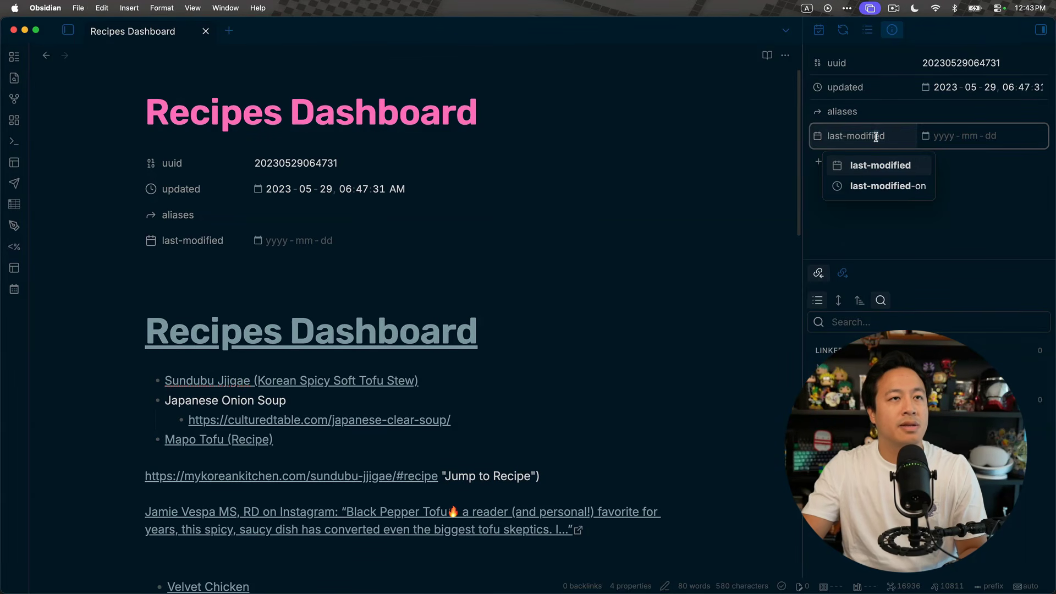
text(last)
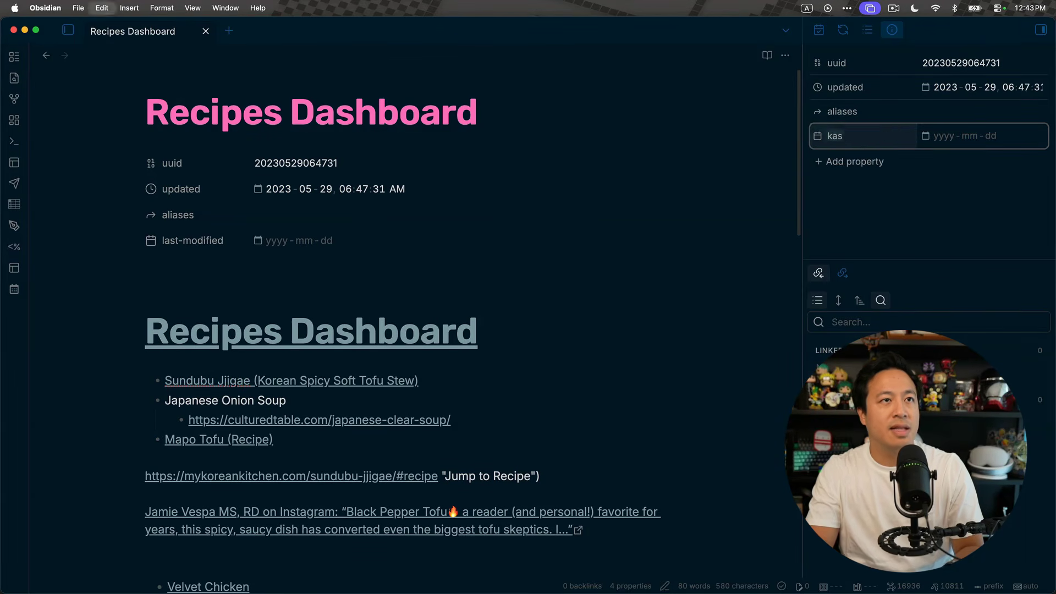
key(Down)
key(Return)
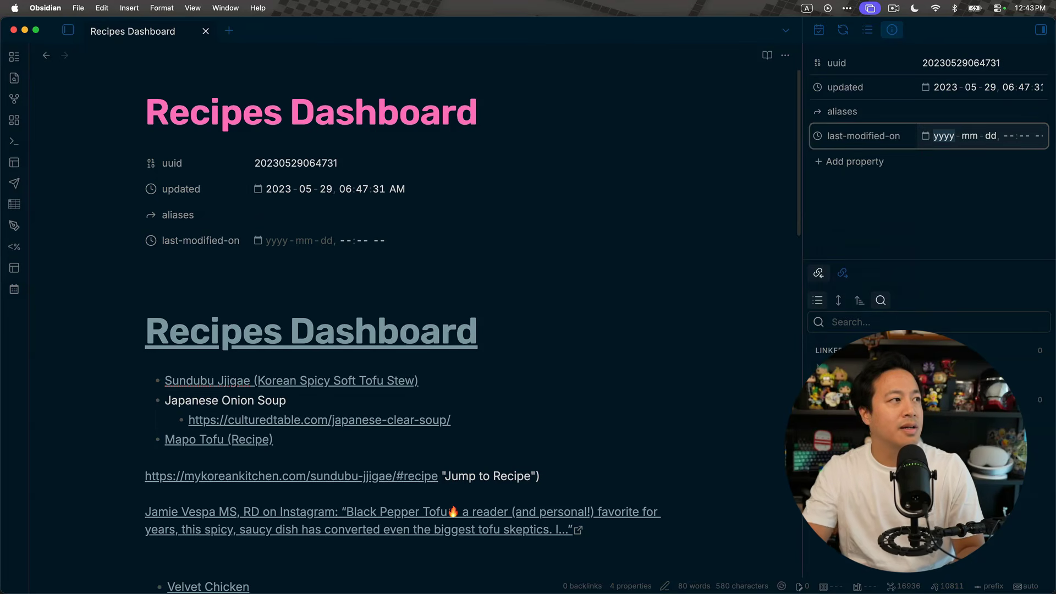
click(819, 138)
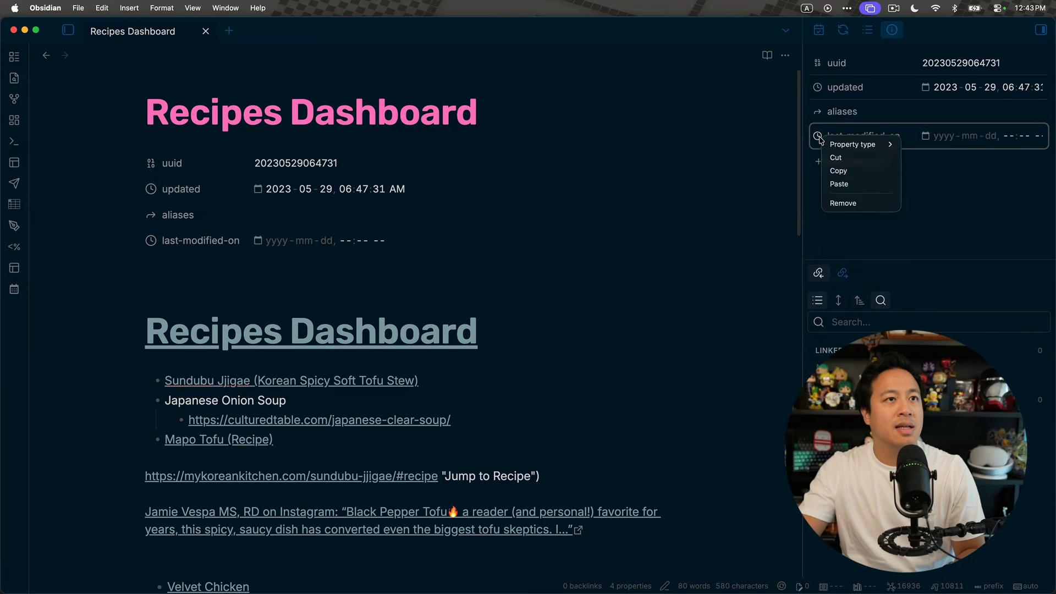
click(843, 203)
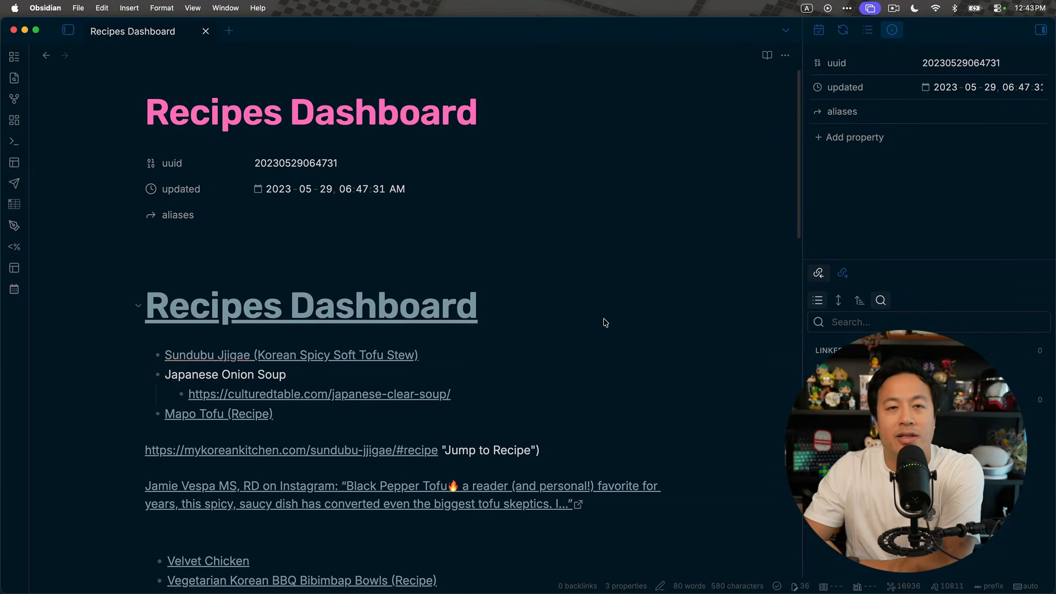
Step: Hide the properties sidebar and place the cursor in the note's Recipes Dashboard heading
click(502, 292)
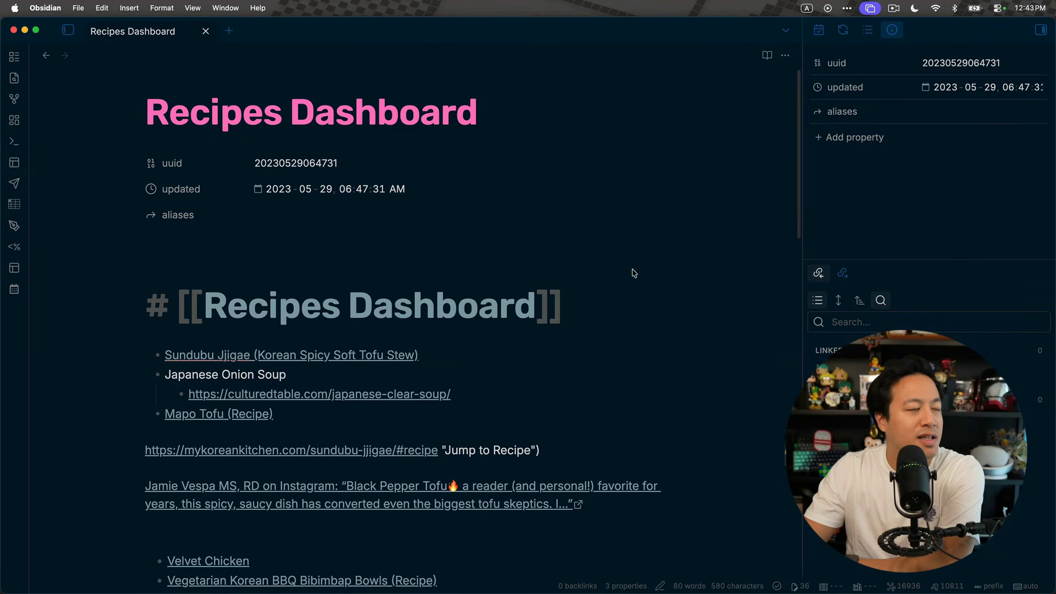
scroll(624, 285, down, 3)
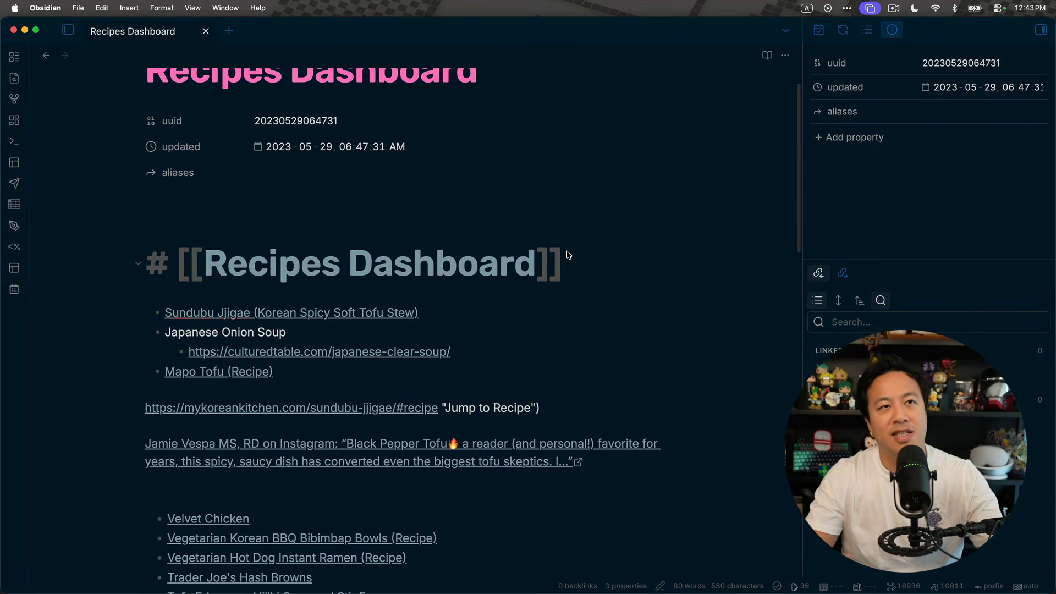
click(1041, 30)
scroll(785, 295, up, 2)
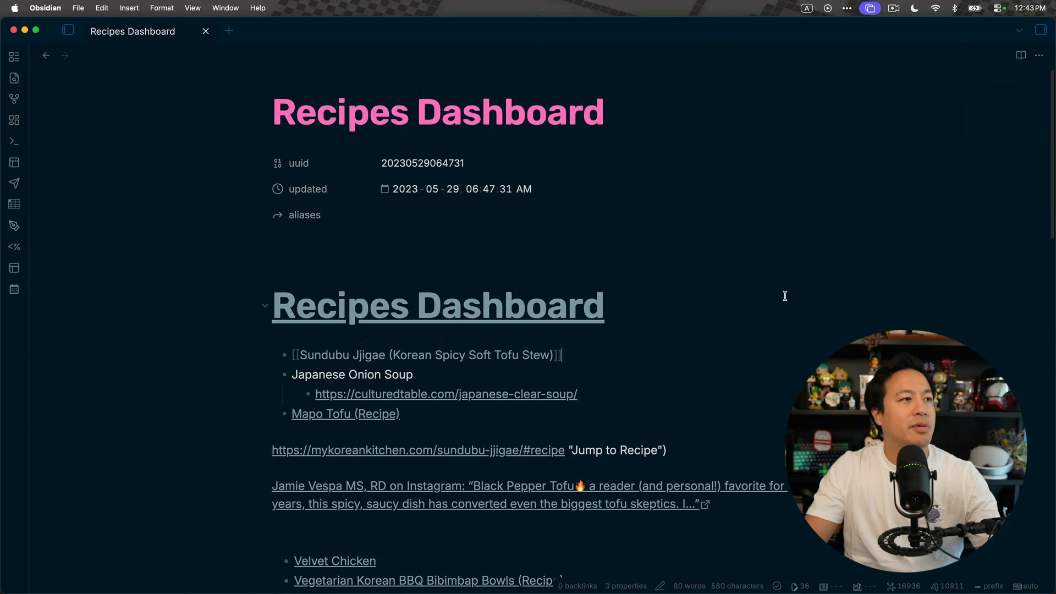
click(785, 295)
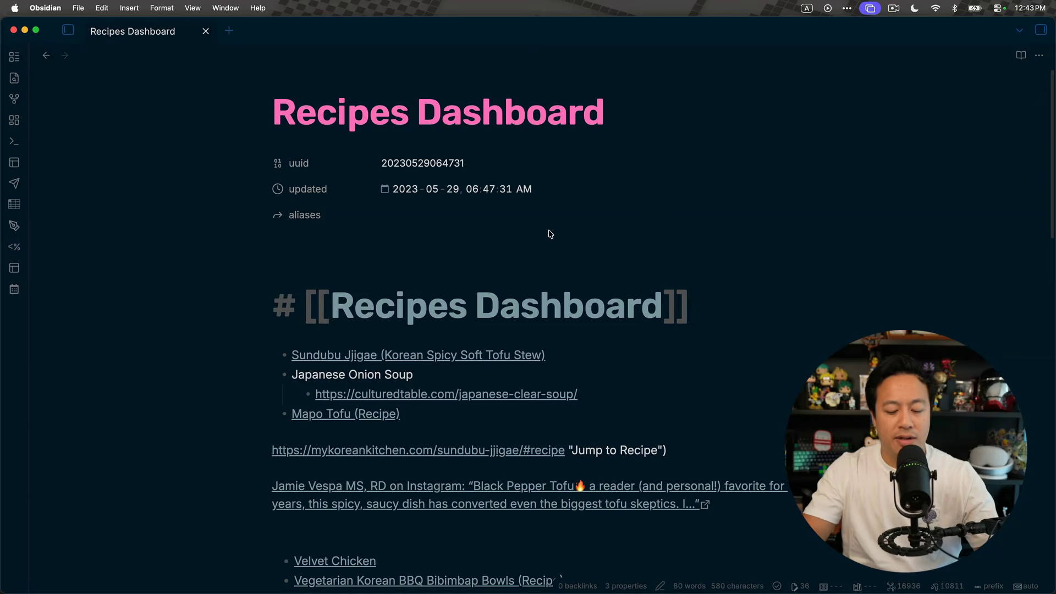
Step: Switch the note to source mode and highlight its whole YAML frontmatter block
key(super+shift+e)
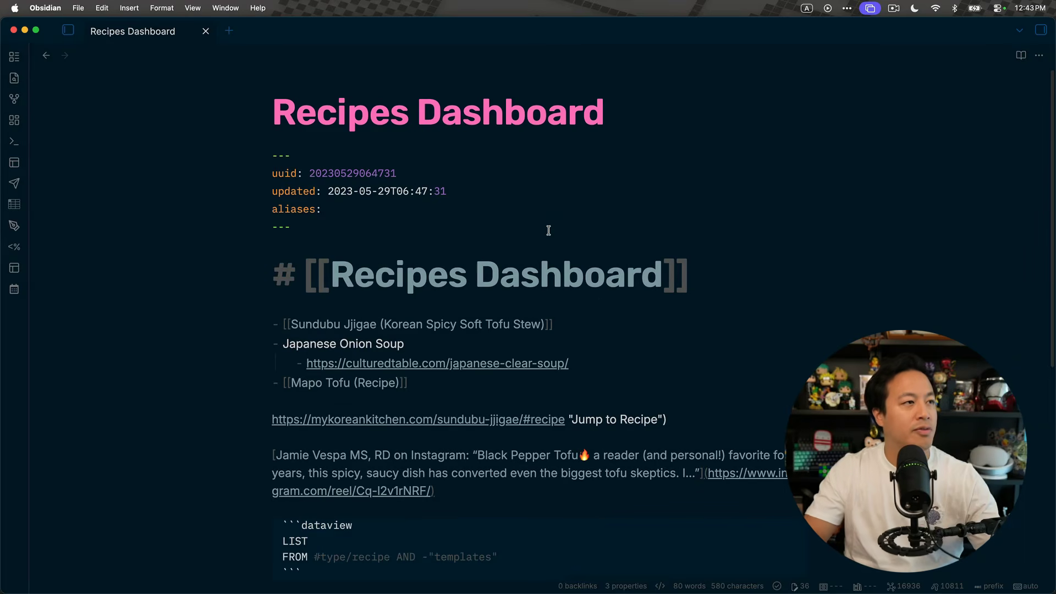
click(411, 217)
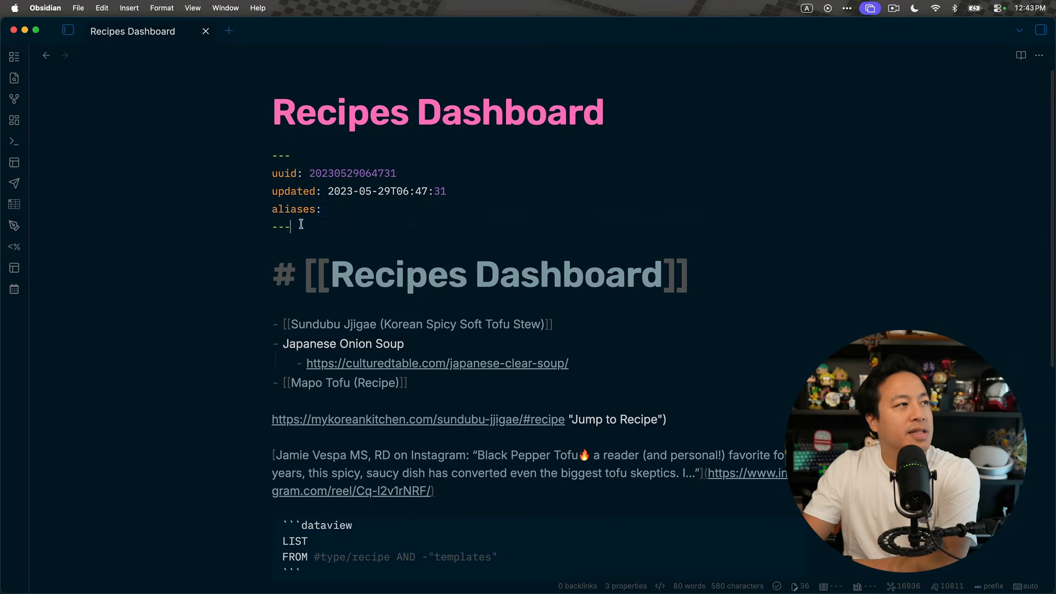
drag(302, 226, 238, 141)
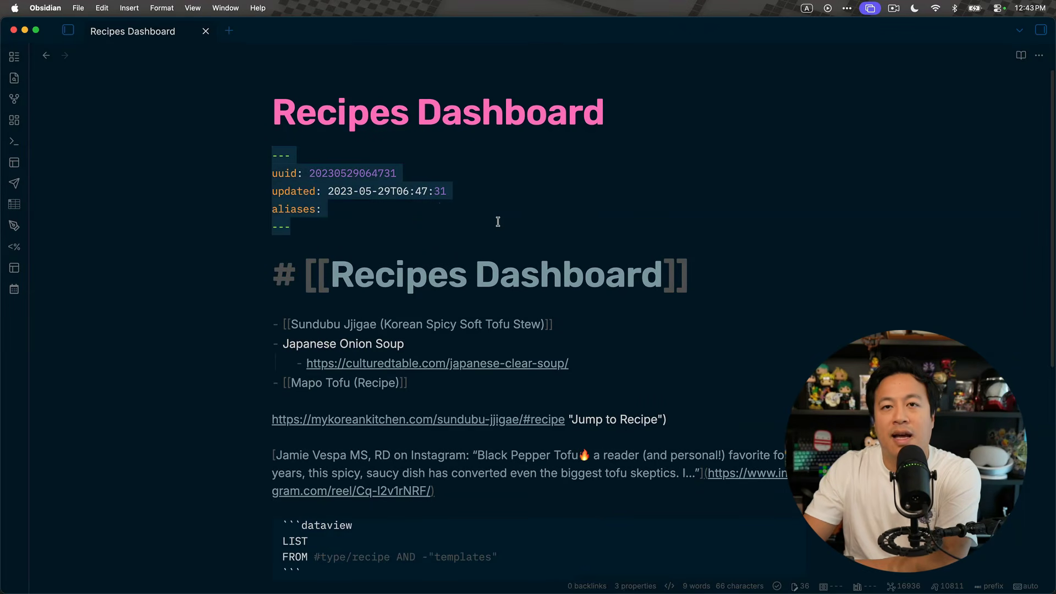
click(487, 222)
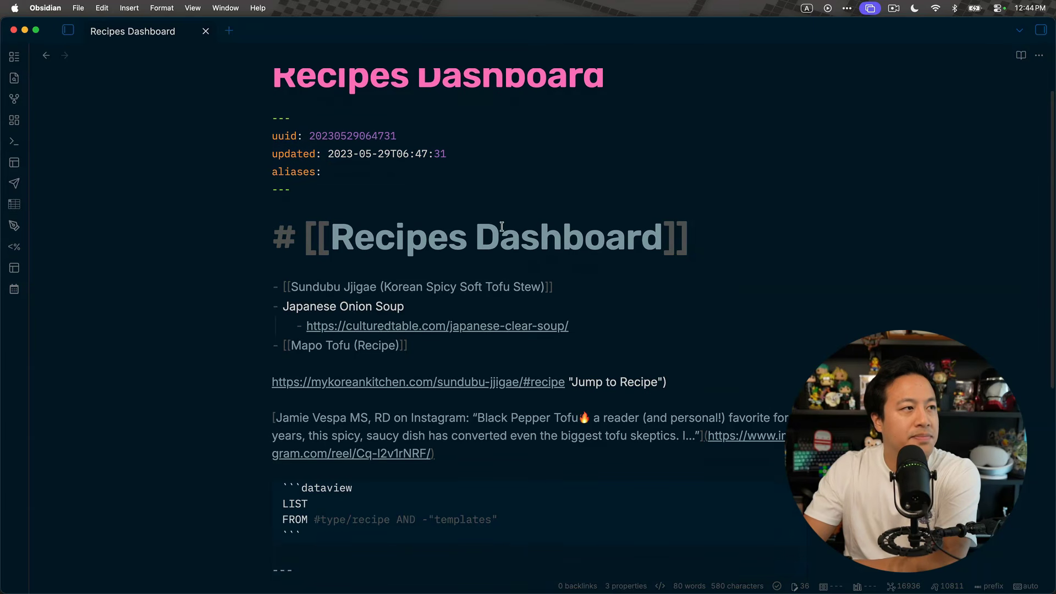
scroll(578, 221, down, 2)
scroll(704, 222, up, 2)
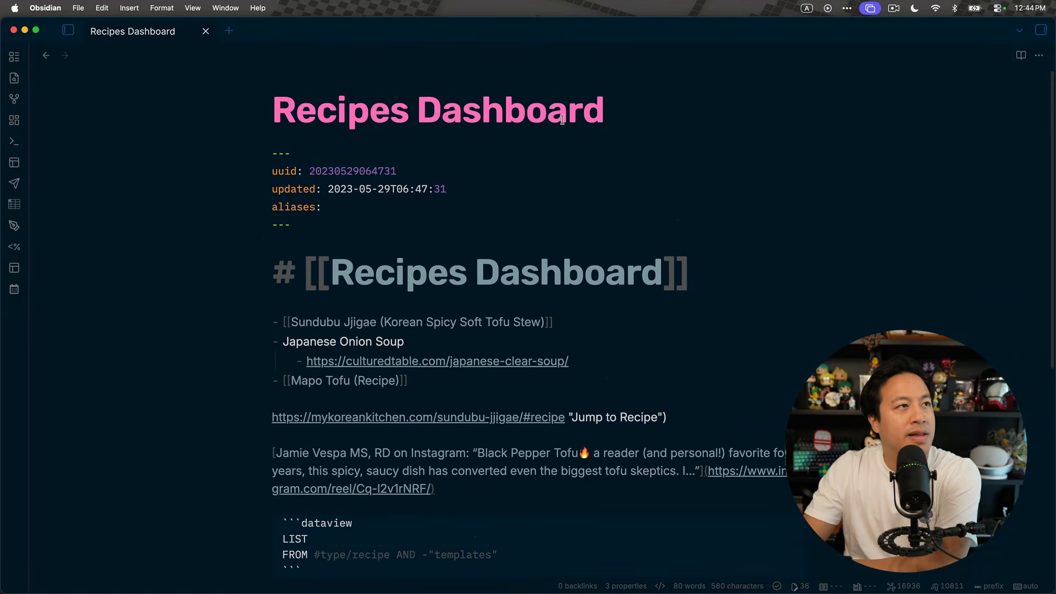
Step: Highlight the note's title, followed by the linked Recipes Dashboard heading below the frontmatter
click(566, 113)
drag(621, 107, 189, 80)
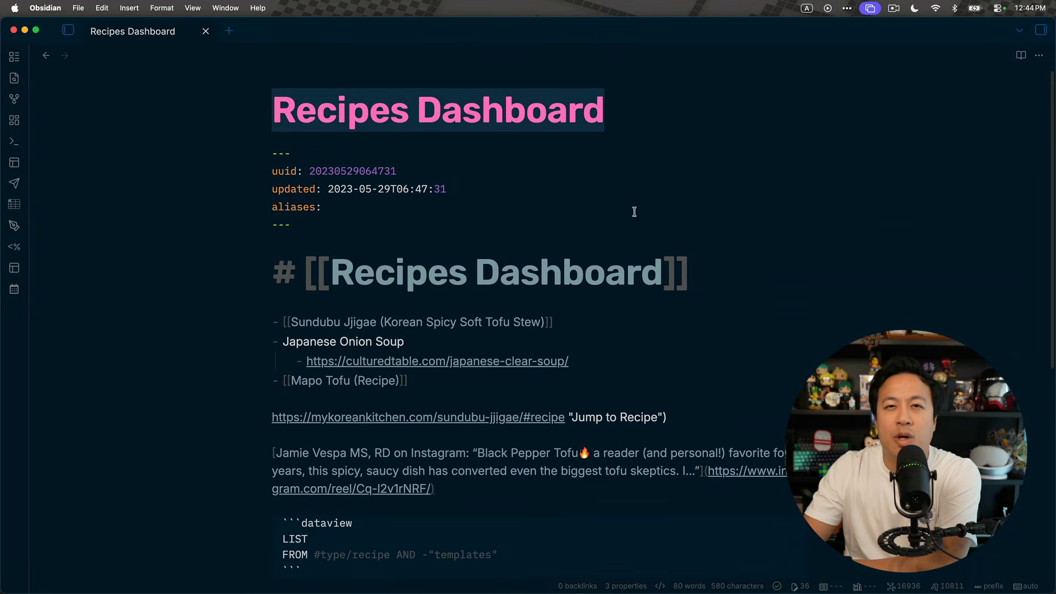
click(710, 232)
drag(707, 270, 142, 257)
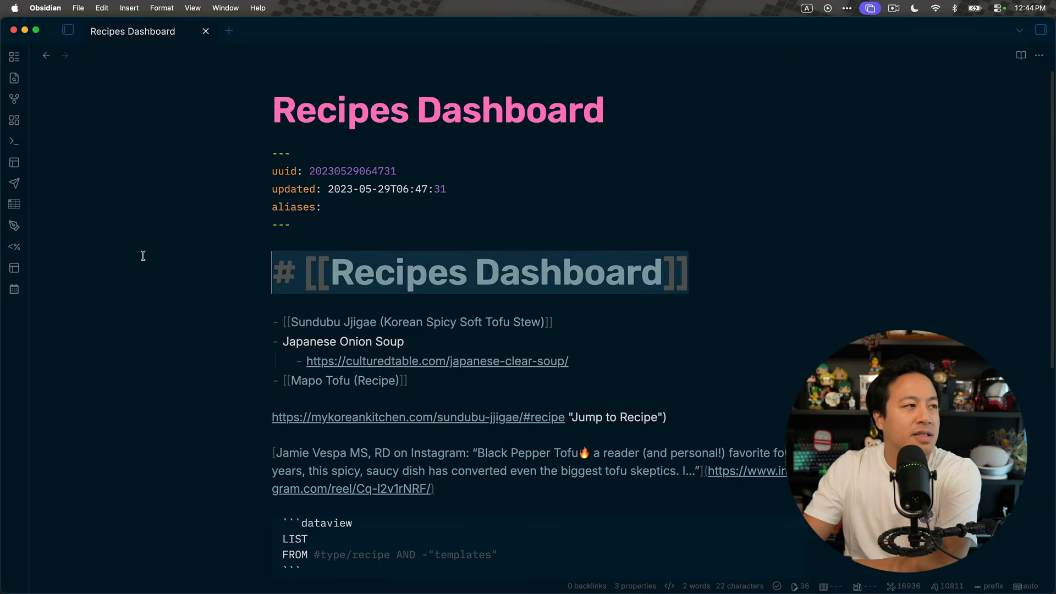
click(771, 318)
Step: Highlight the manual recipe list from Sundubu Jjigae to Mapo Tofu, and clear the selection
scroll(698, 295, down, 2)
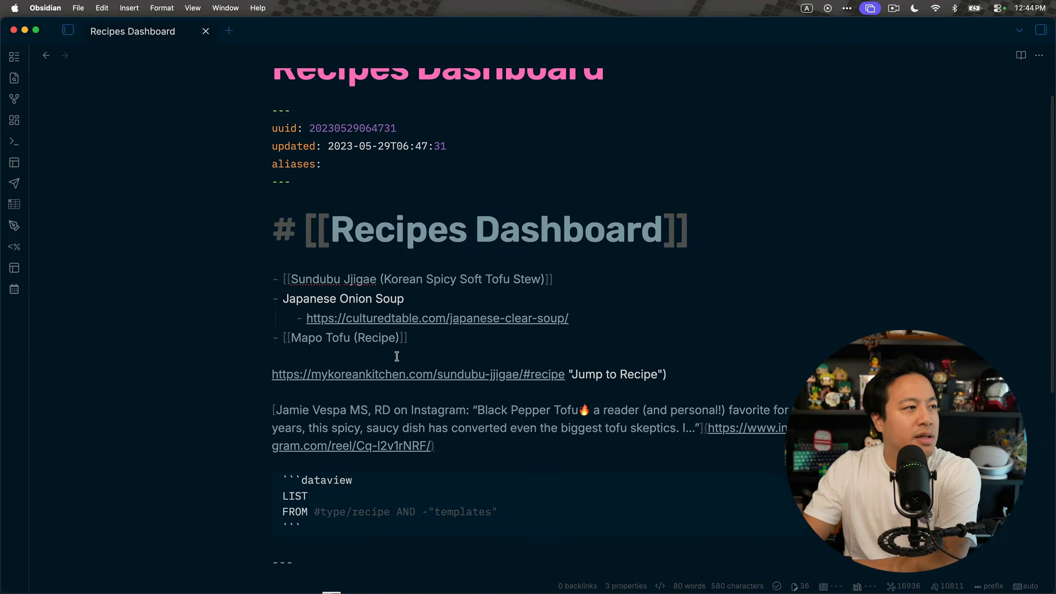
drag(422, 340, 207, 275)
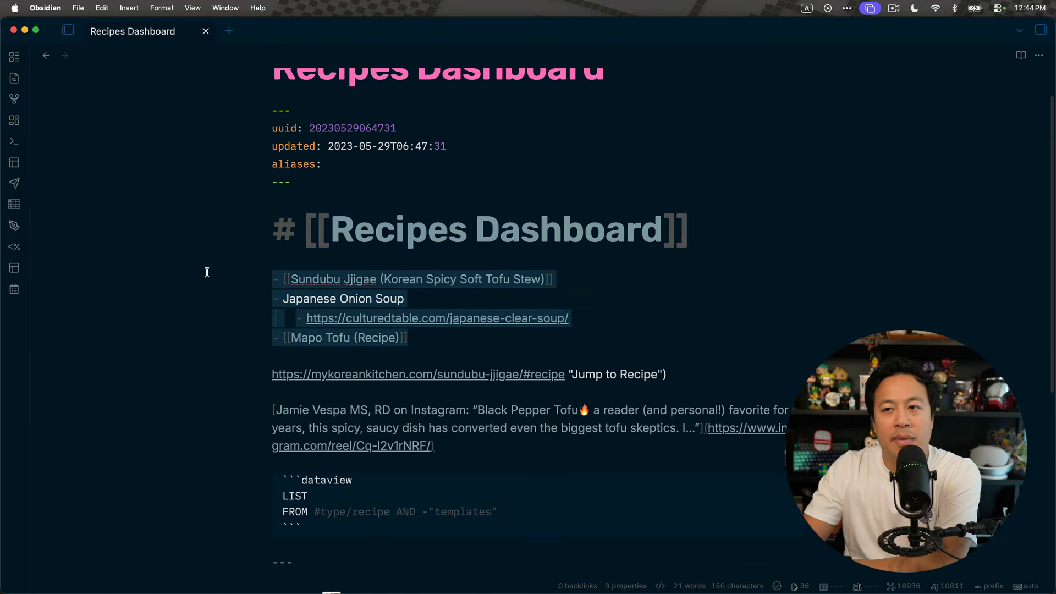
click(675, 315)
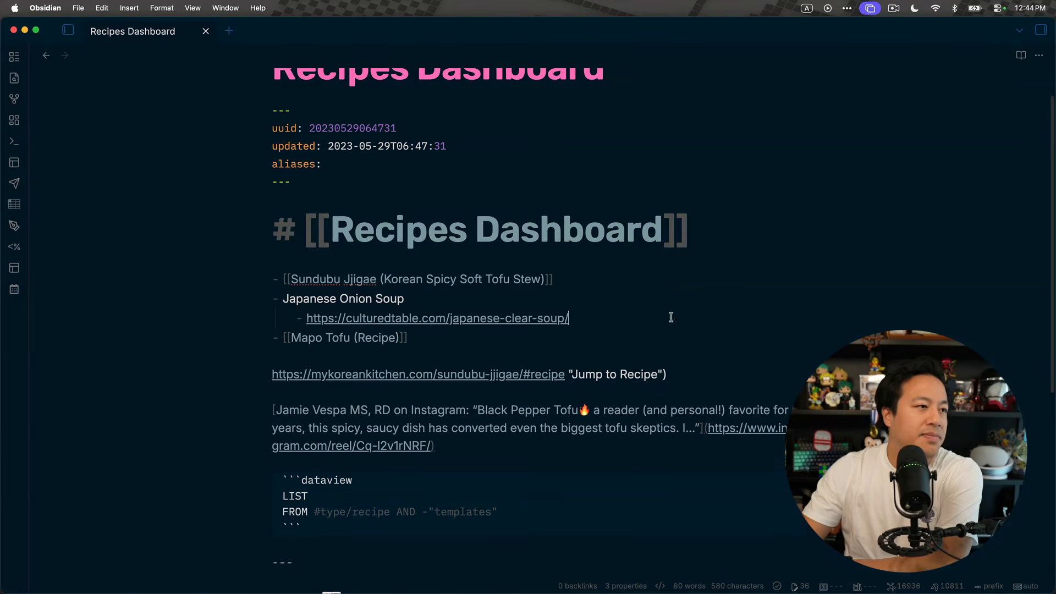
Step: Highlight the dataview code block that lists notes from #type/recipe excluding "templates"
scroll(663, 315, down, 2)
scroll(663, 316, down, 1)
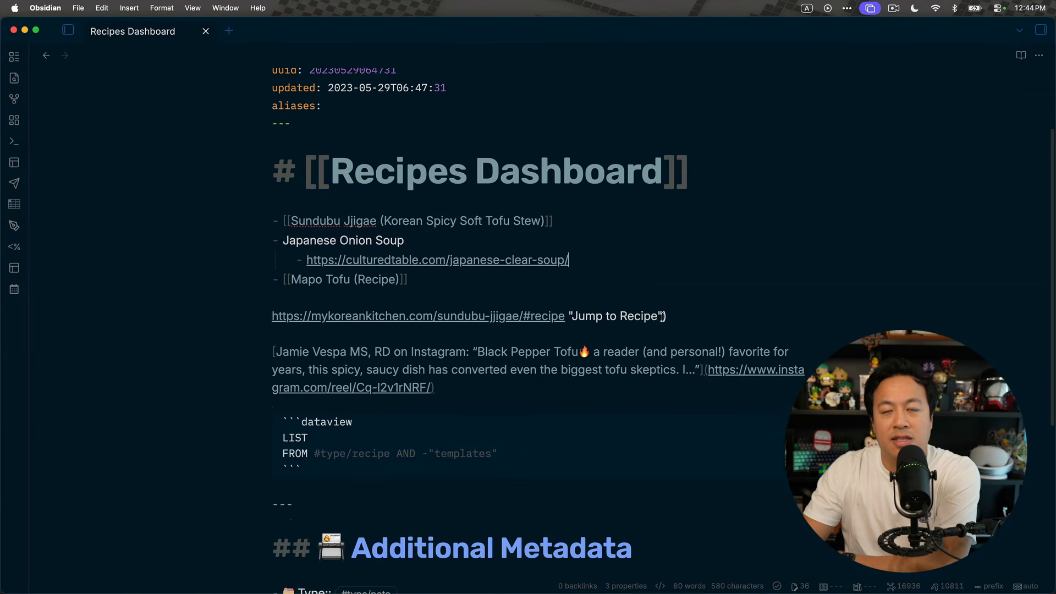
scroll(480, 326, down, 5)
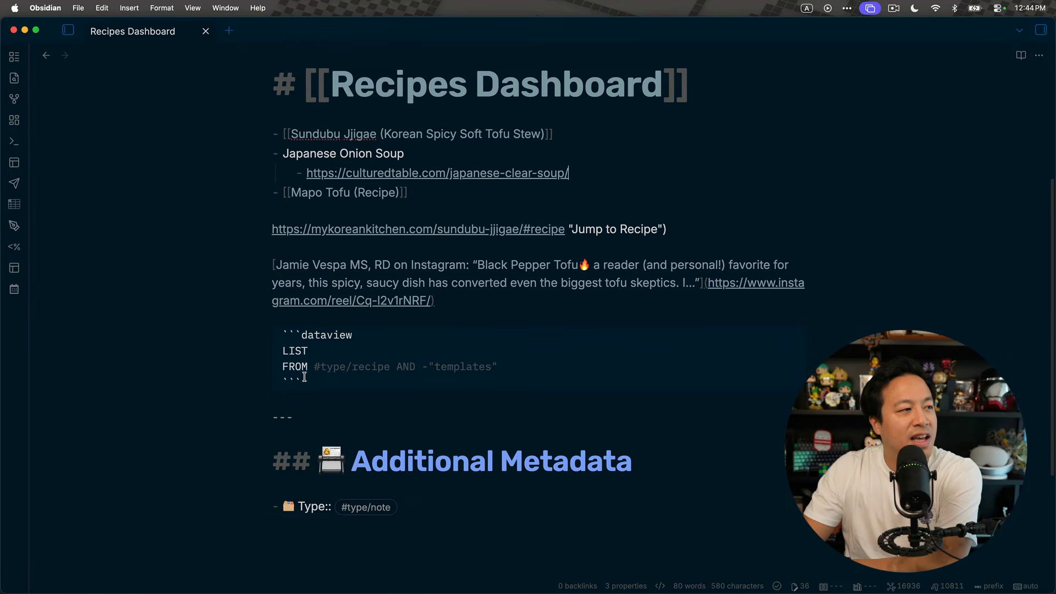
drag(302, 380, 246, 325)
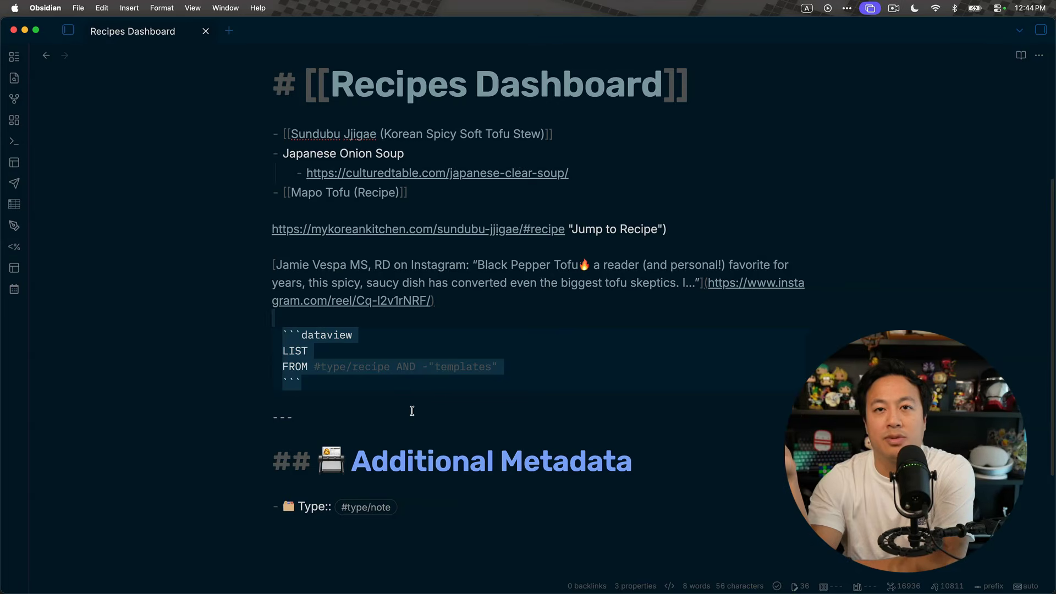
Step: Return the note to live preview and look through the recipe list rendered by the Dataview query
key(super+shift+e)
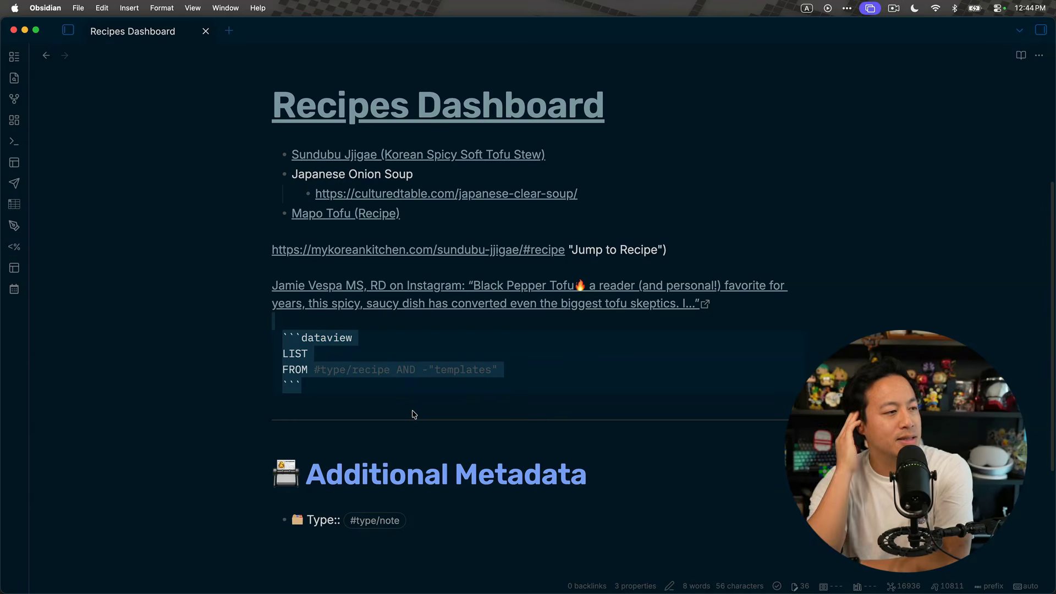
click(454, 518)
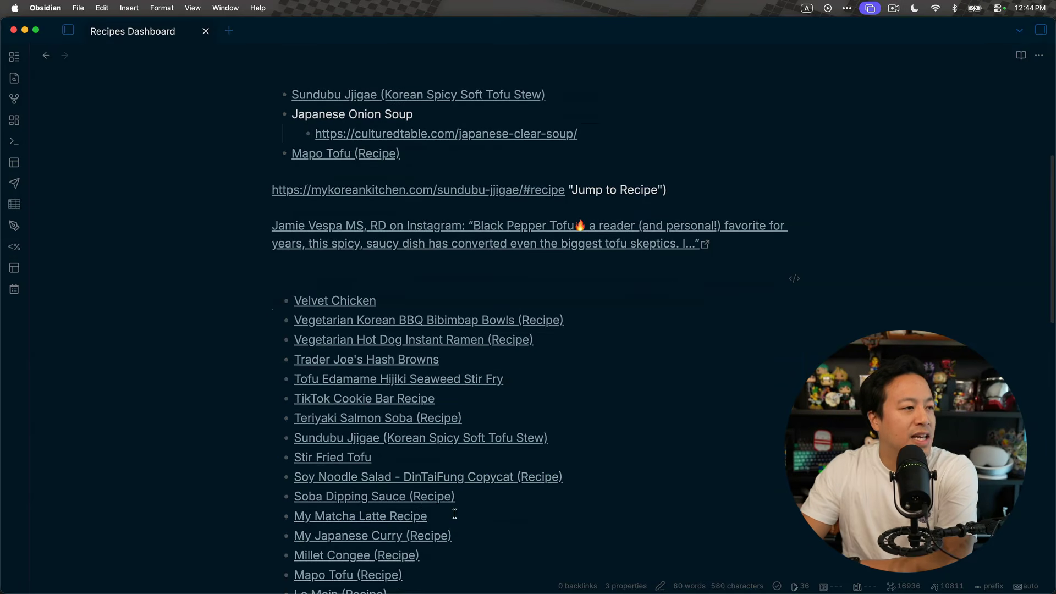
scroll(814, 385, down, 1)
scroll(495, 279, down, 3)
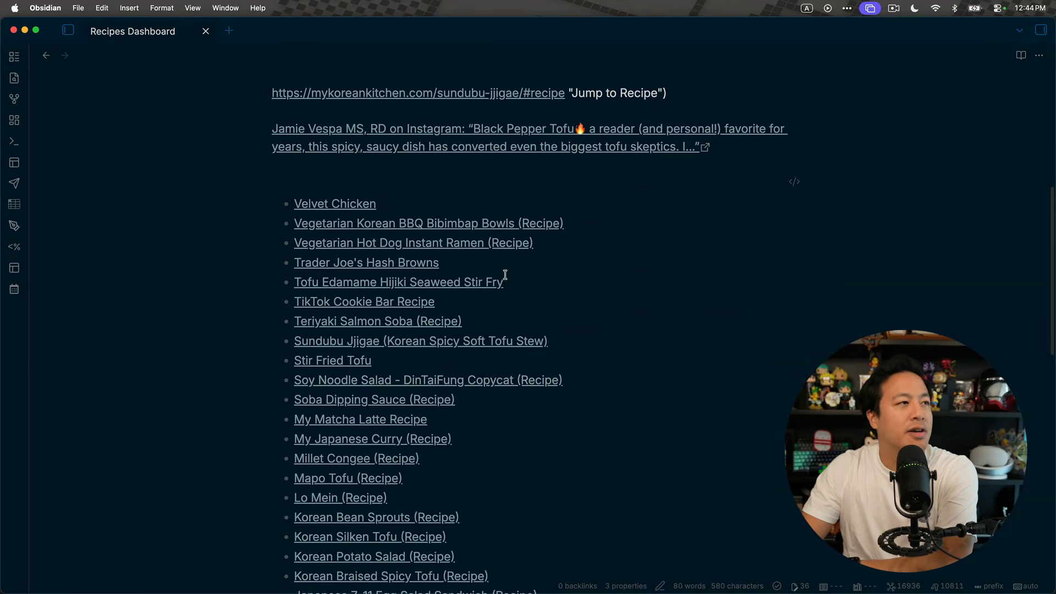
scroll(456, 220, up, 1)
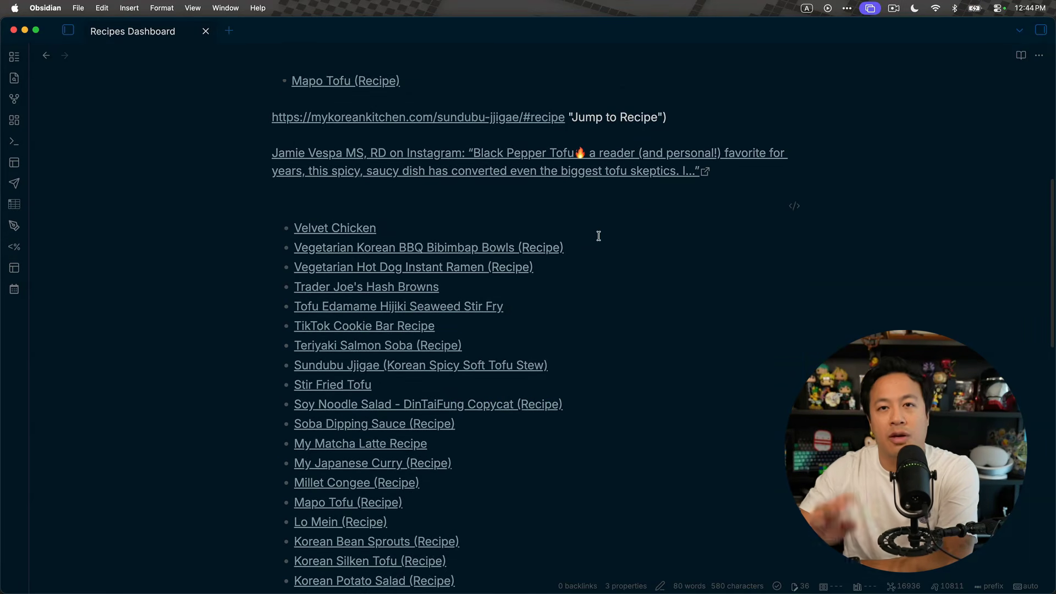
click(370, 193)
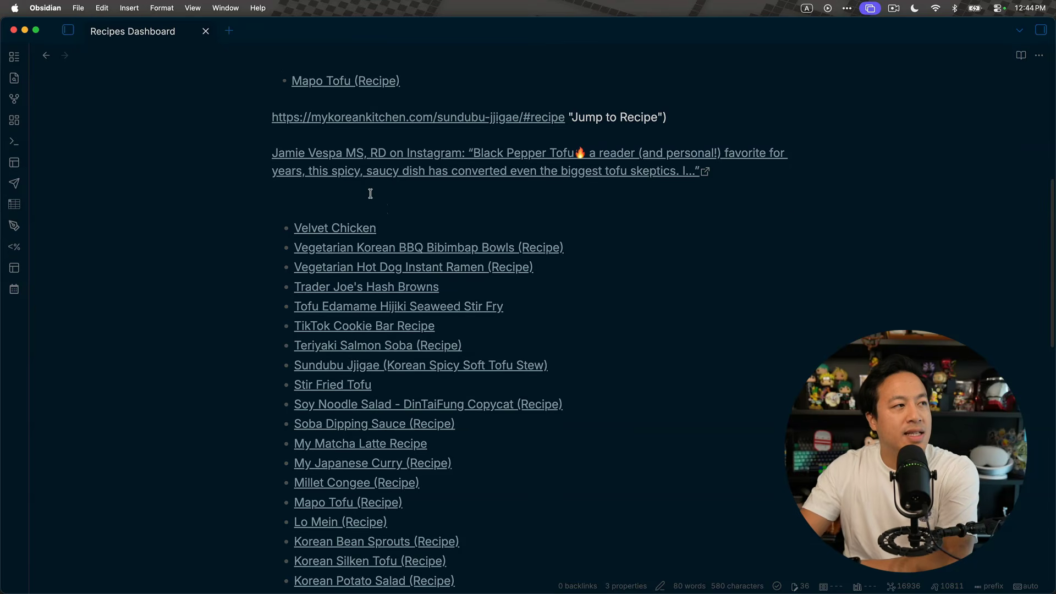
scroll(414, 202, down, 5)
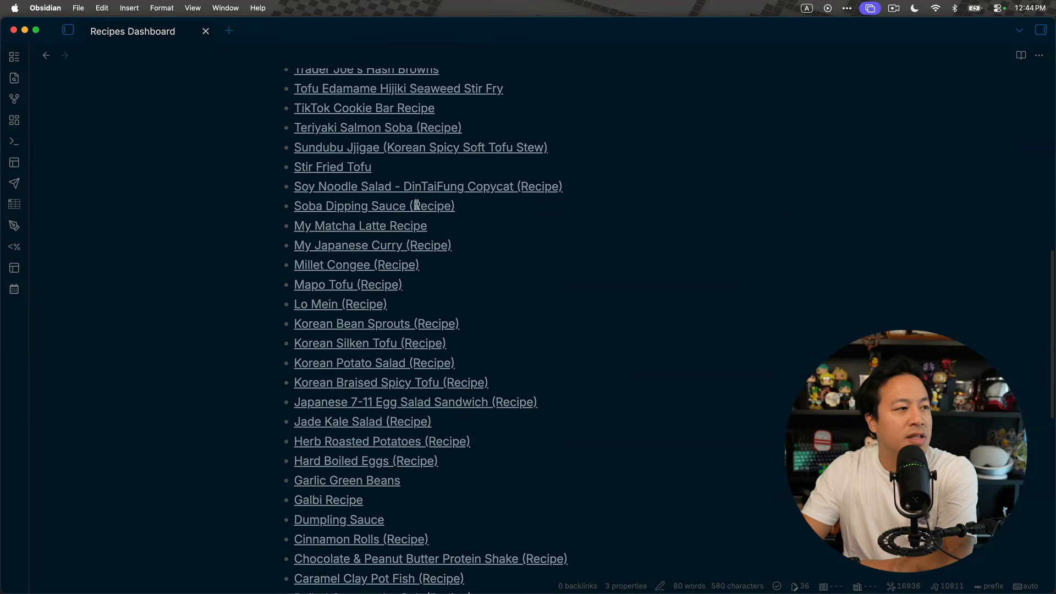
Step: Reveal the source of the rendered recipe query and highlight its LIST and FROM lines, followed by the -"templates" exclusion
scroll(492, 244, up, 4)
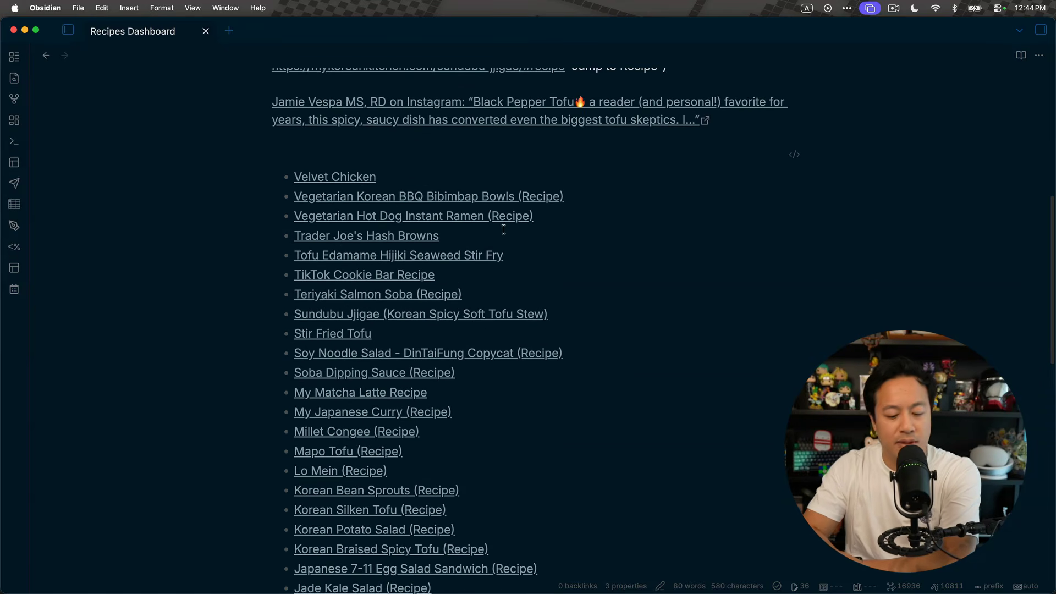
key(Down)
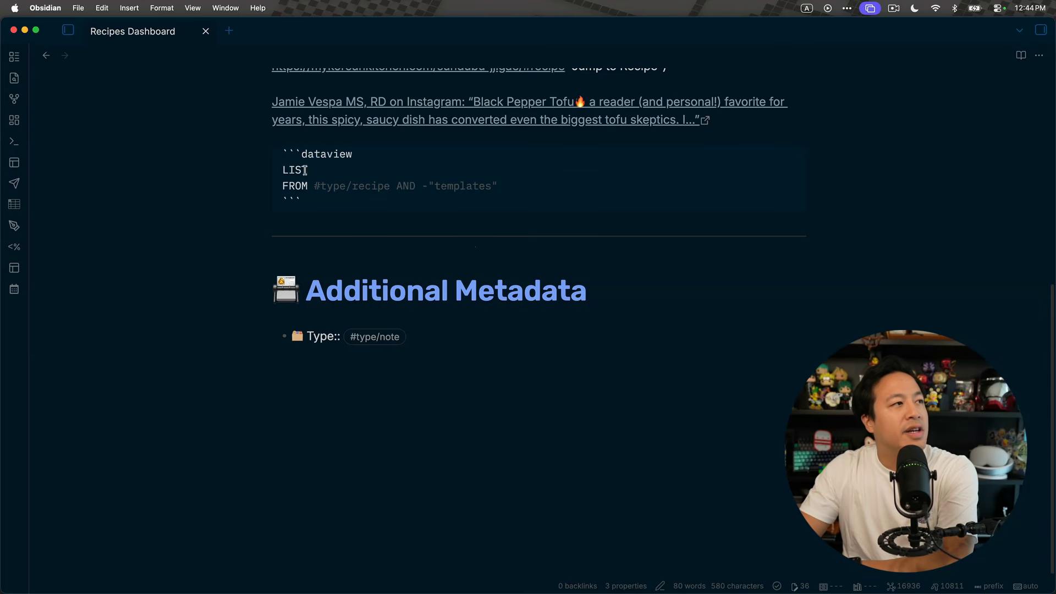
drag(284, 171, 397, 187)
click(321, 189)
click(460, 192)
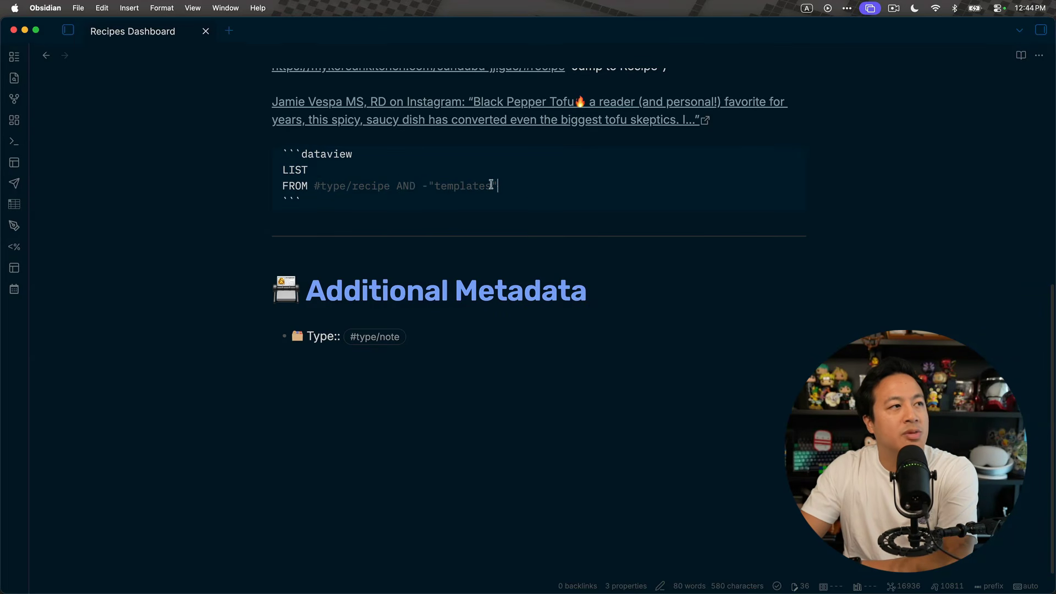
drag(491, 185, 423, 182)
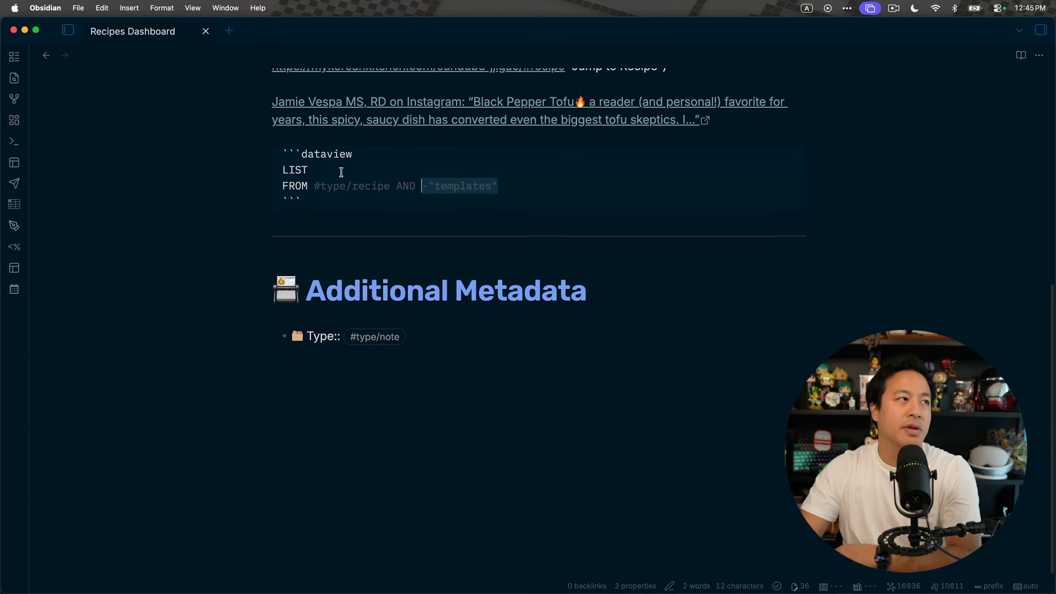
Step: Change the Dataview query type from LIST to TABLE and view the rendered recipe table
double_click(291, 170)
text(TABLE)
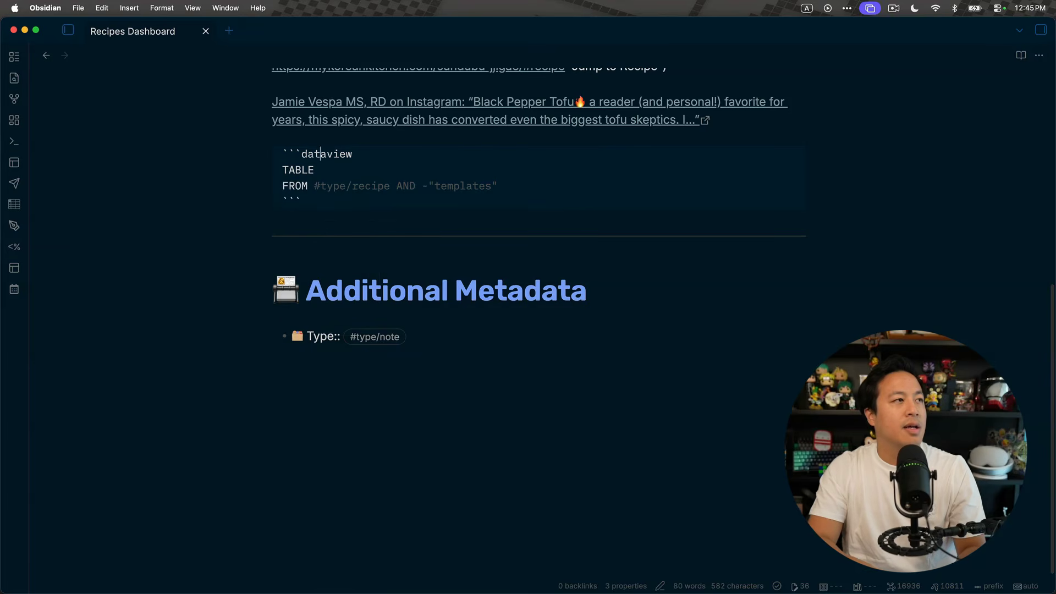
key(Up)
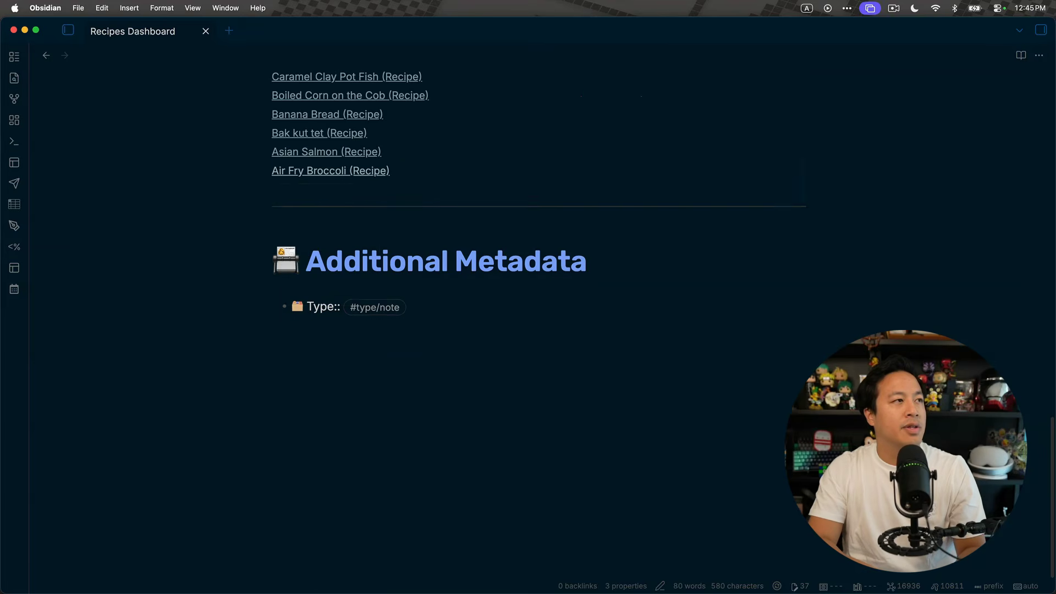
scroll(629, 246, up, 3)
scroll(715, 223, up, 10)
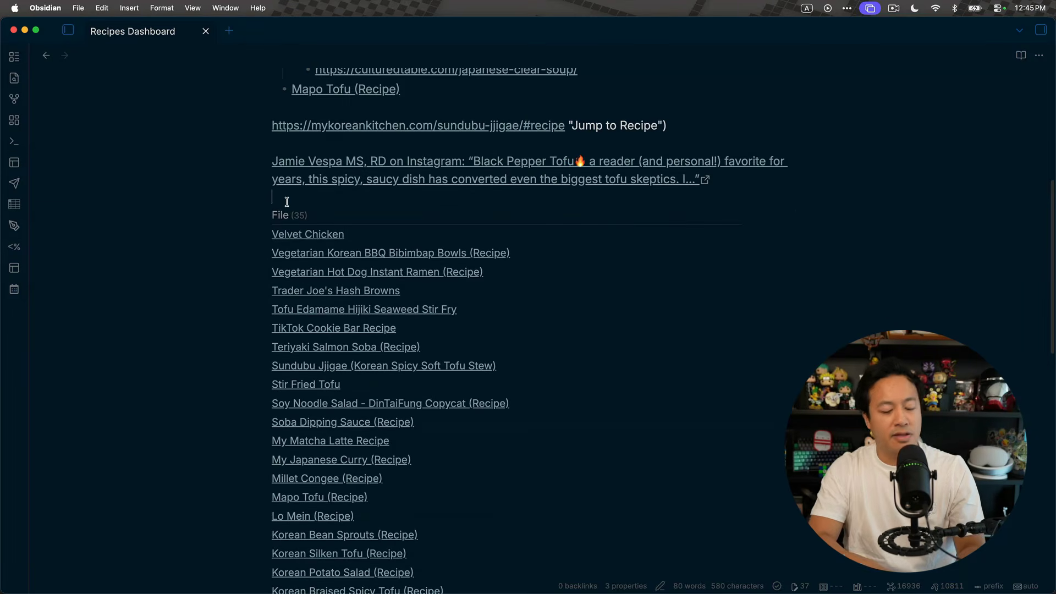
Step: Add file.modified as a column in the Dataview TABLE query and render the result
key(Down)
key(Down)
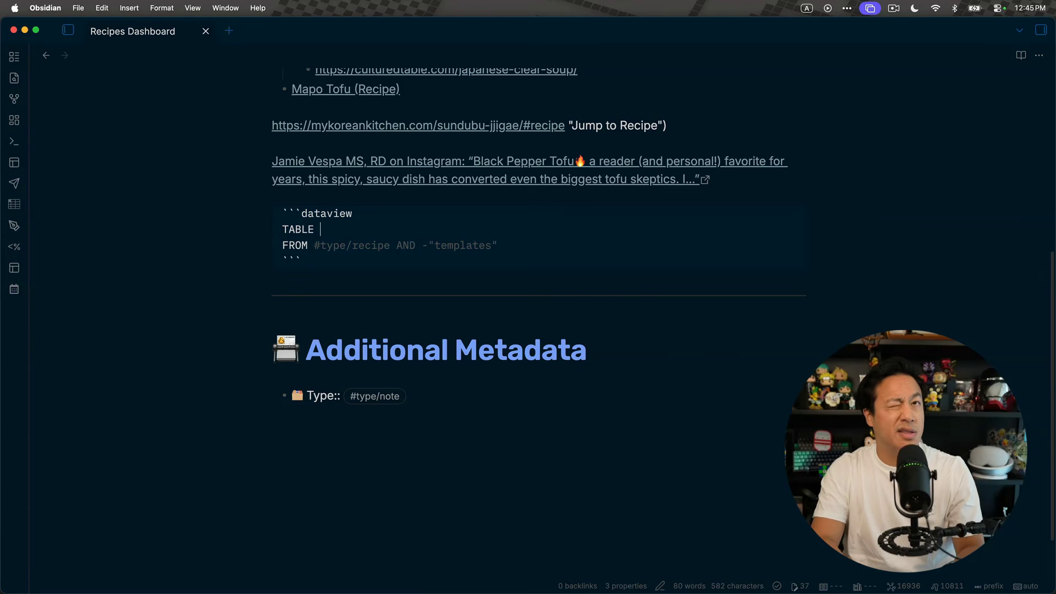
text(file.)
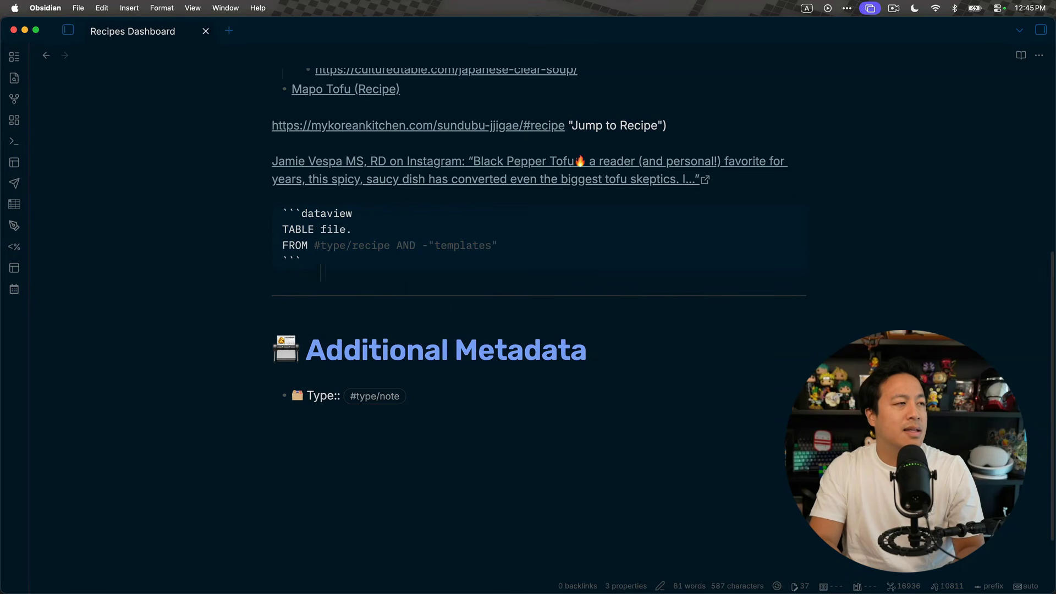
text(last)
key(BackSpace)
key(BackSpace)
key(BackSpace)
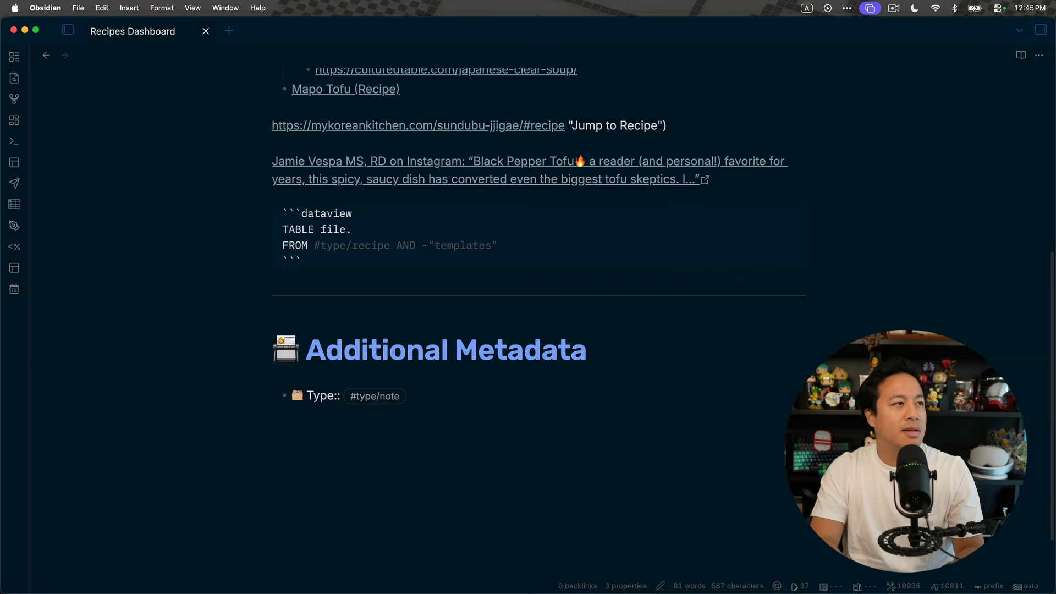
text(modified1)
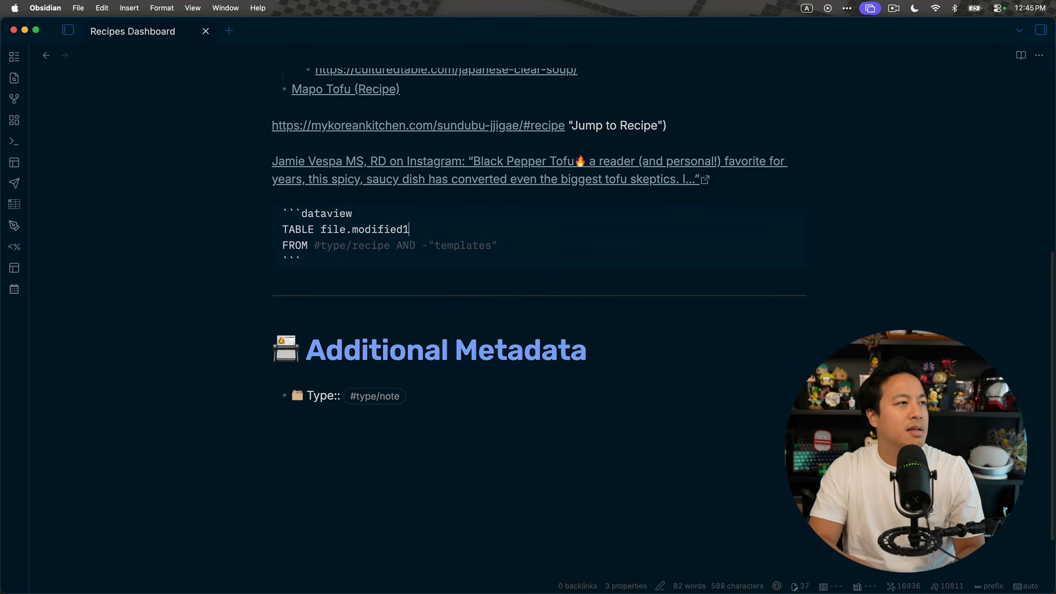
key(BackSpace)
text(o)
key(Up)
key(BackSpace)
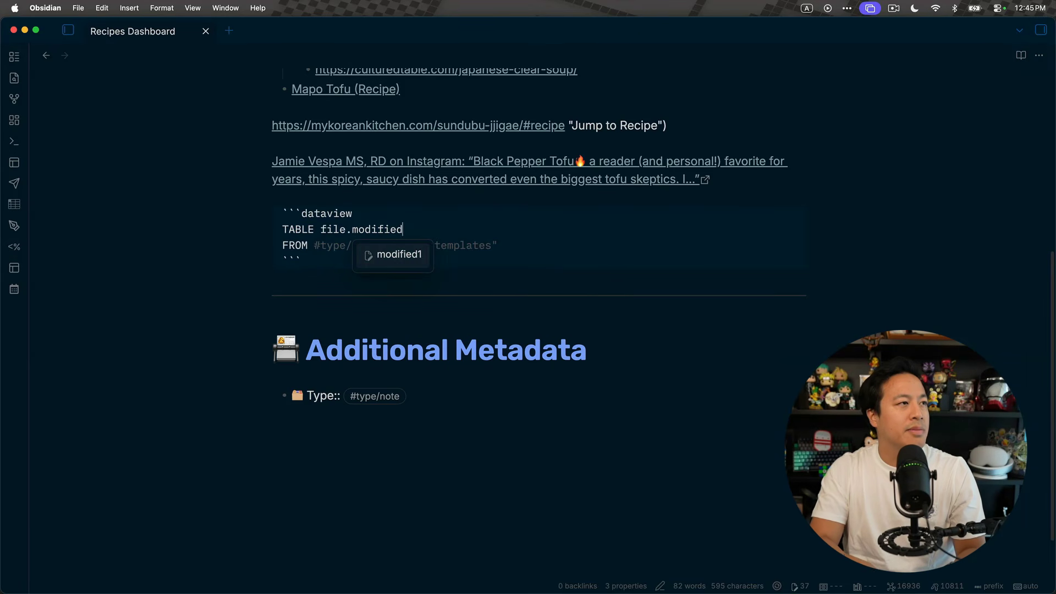
click(548, 308)
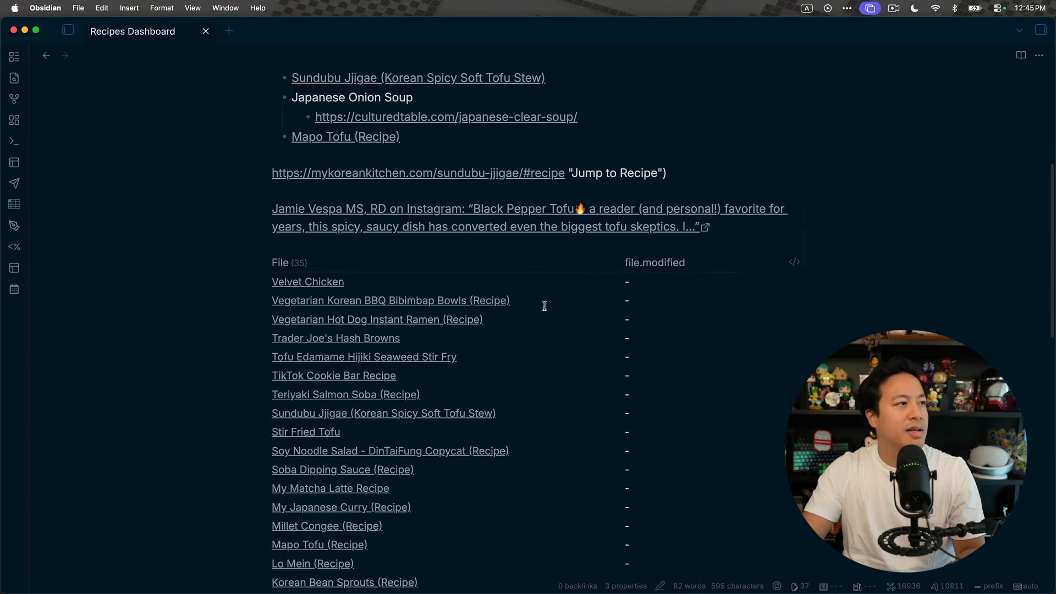
Step: Check the Velvet Chicken note in a separate tab, and replace file.modified with uuid as the query's table column
super+click(325, 282)
key(super+w)
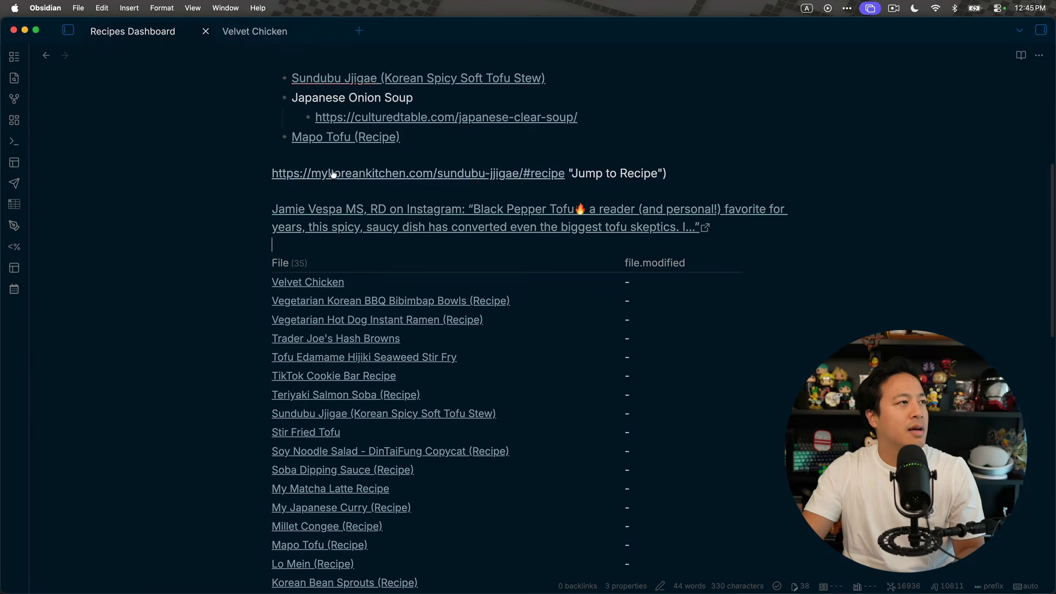
click(318, 244)
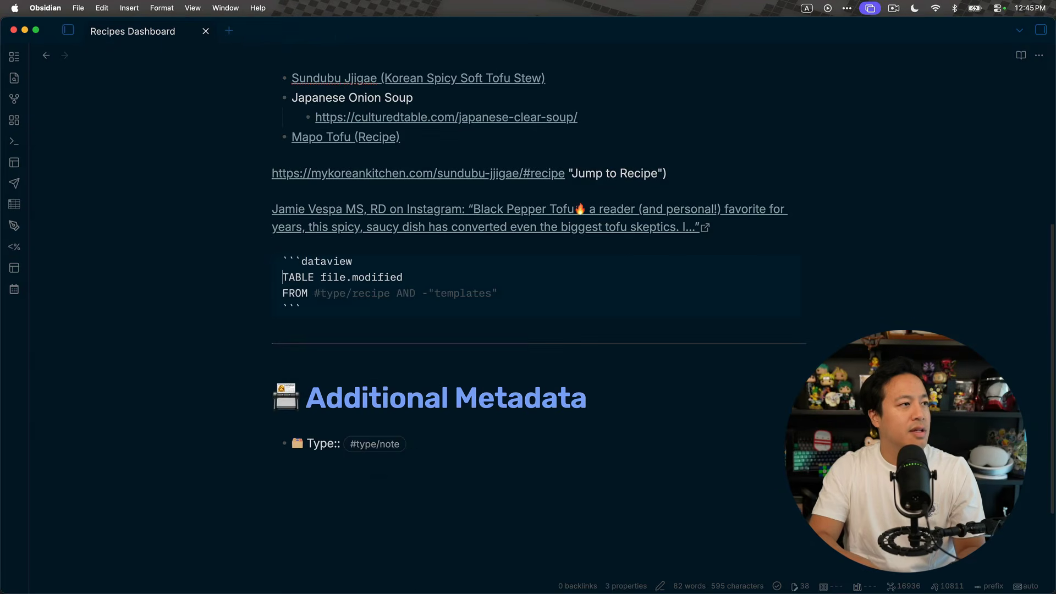
key(BackSpace)
key(BackSpace)
key(BackSpace)
key(BackSpace)
key(BackSpace)
key(BackSpace)
key(BackSpace)
key(BackSpace)
key(BackSpace)
key(BackSpace)
key(BackSpace)
key(BackSpace)
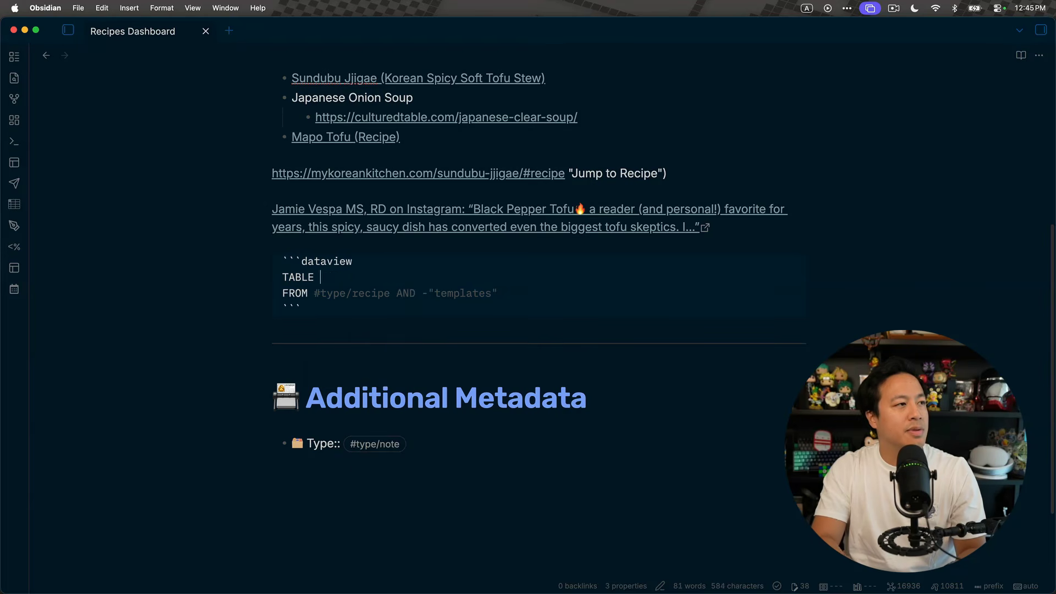
text(uuid)
click(346, 261)
key(Up)
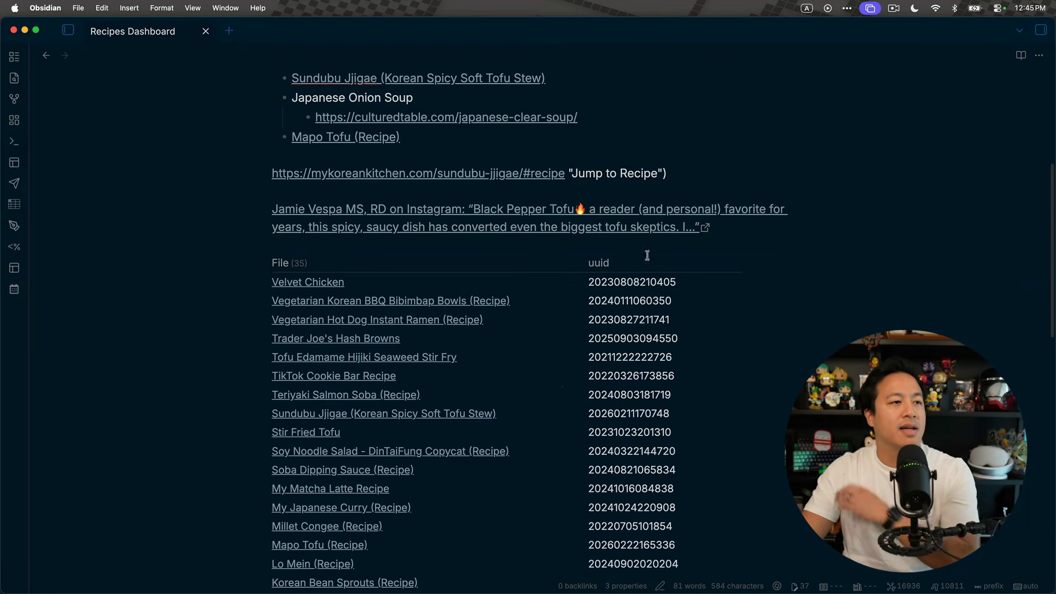
Step: Look through the recipe table's uuid column down to the last recipe and back to the dashboard heading
scroll(700, 368, down, 3)
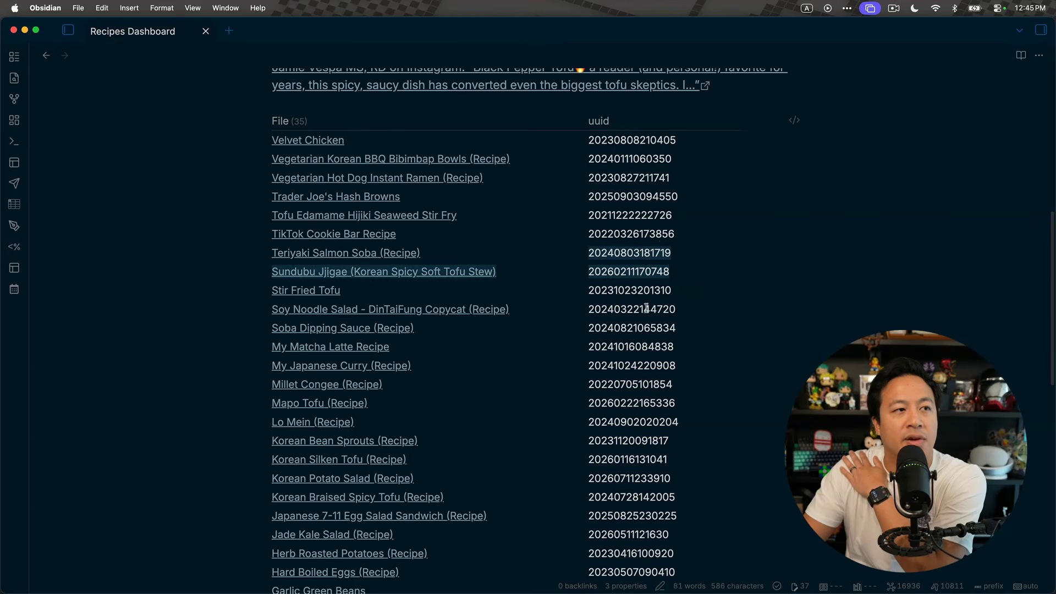
scroll(647, 259, down, 4)
scroll(651, 446, down, 3)
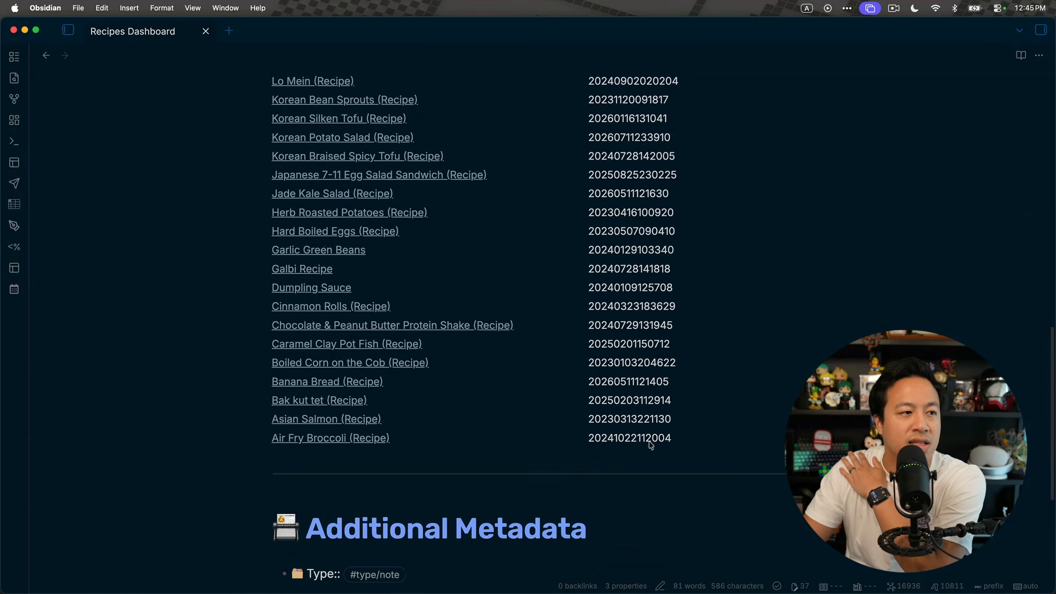
scroll(622, 397, up, 6)
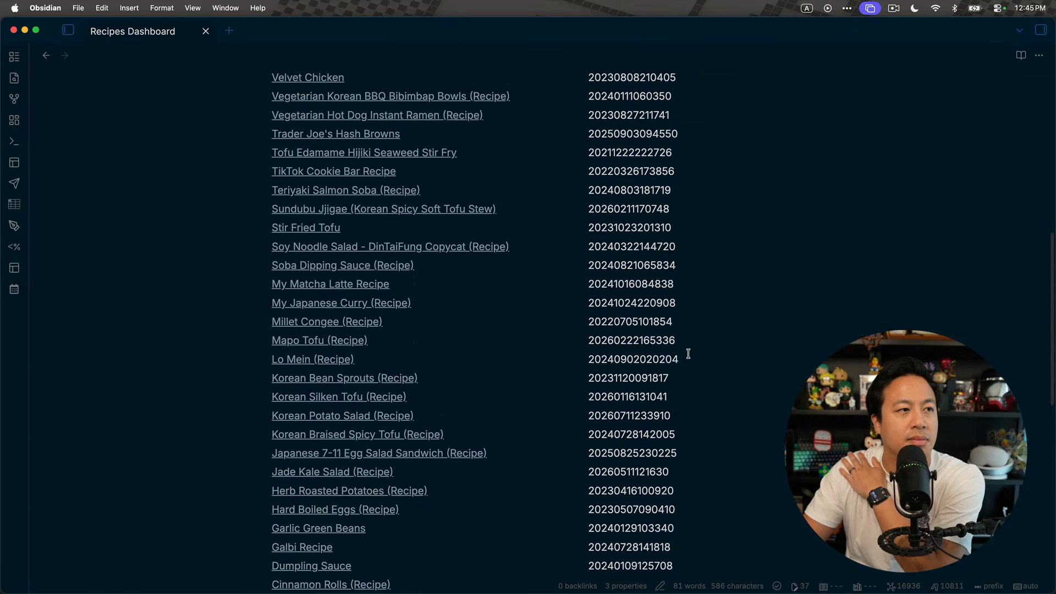
scroll(687, 354, up, 5)
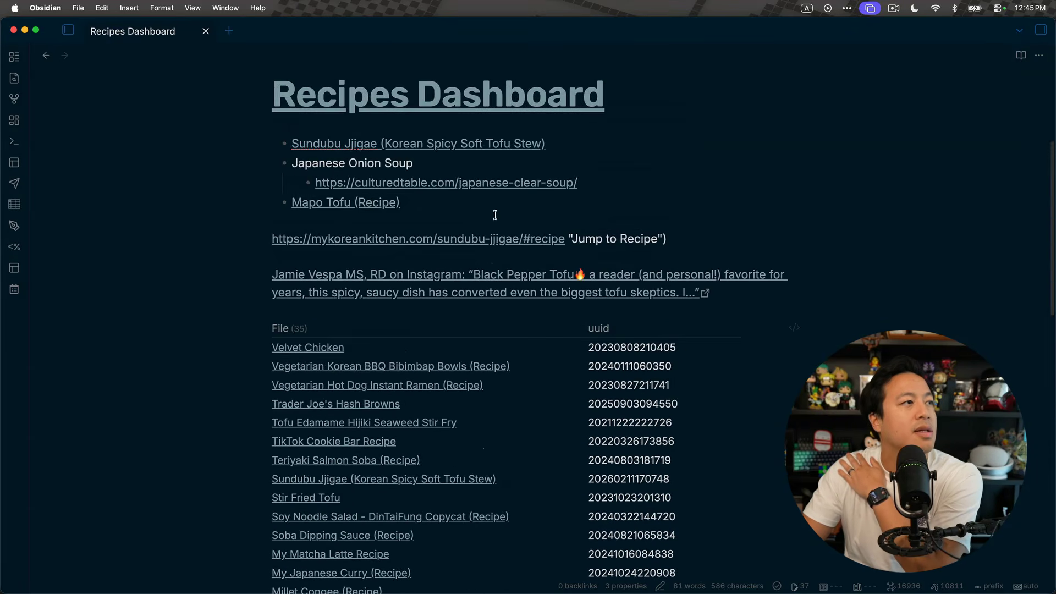
Step: Remove the uuid column from the Dataview TABLE query and render the table again
click(409, 314)
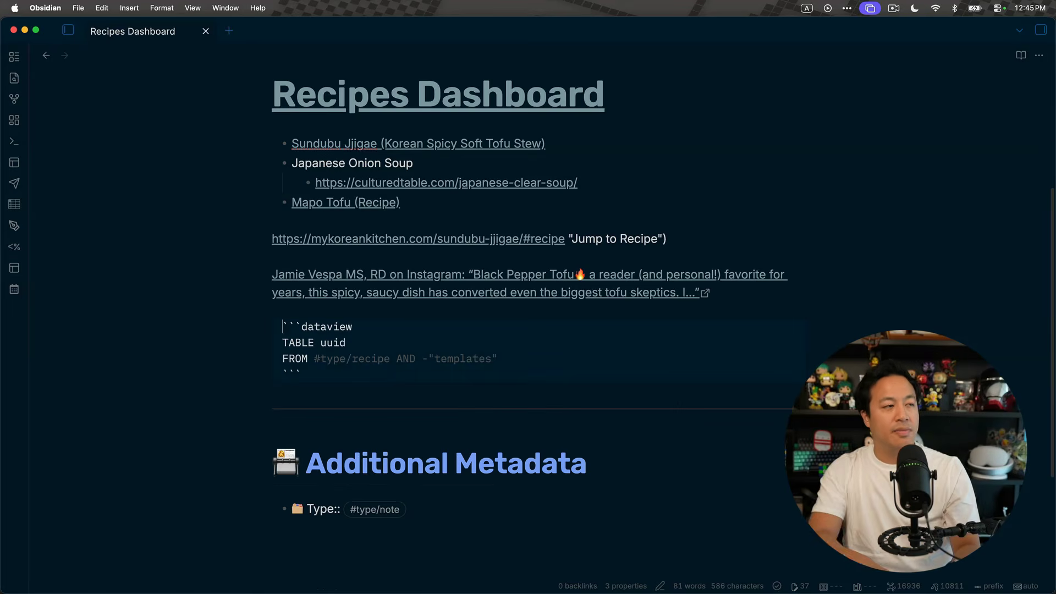
double_click(329, 344)
key(BackSpace)
key(BackSpace)
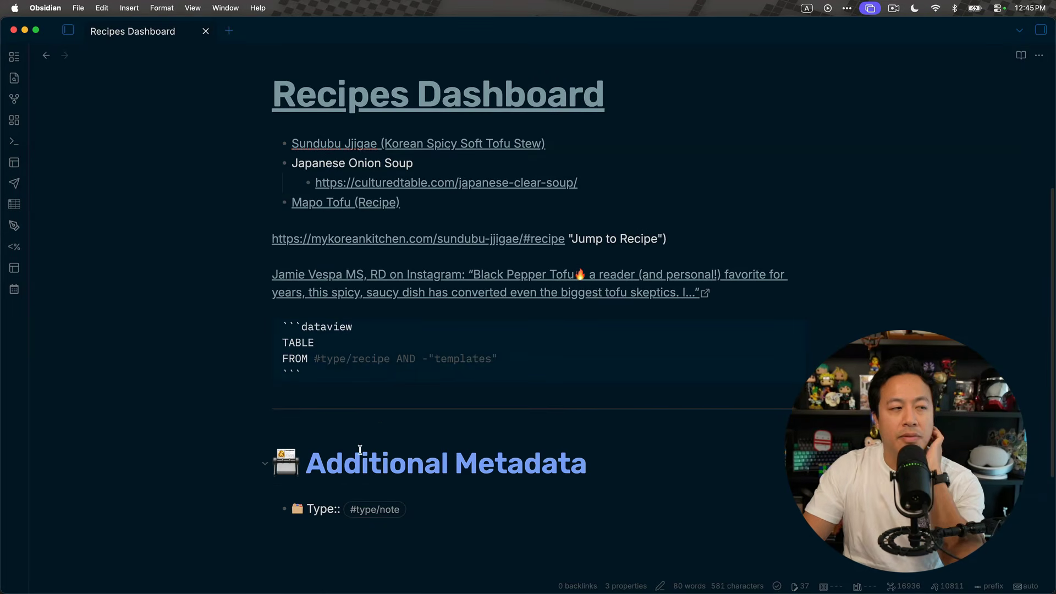
click(368, 416)
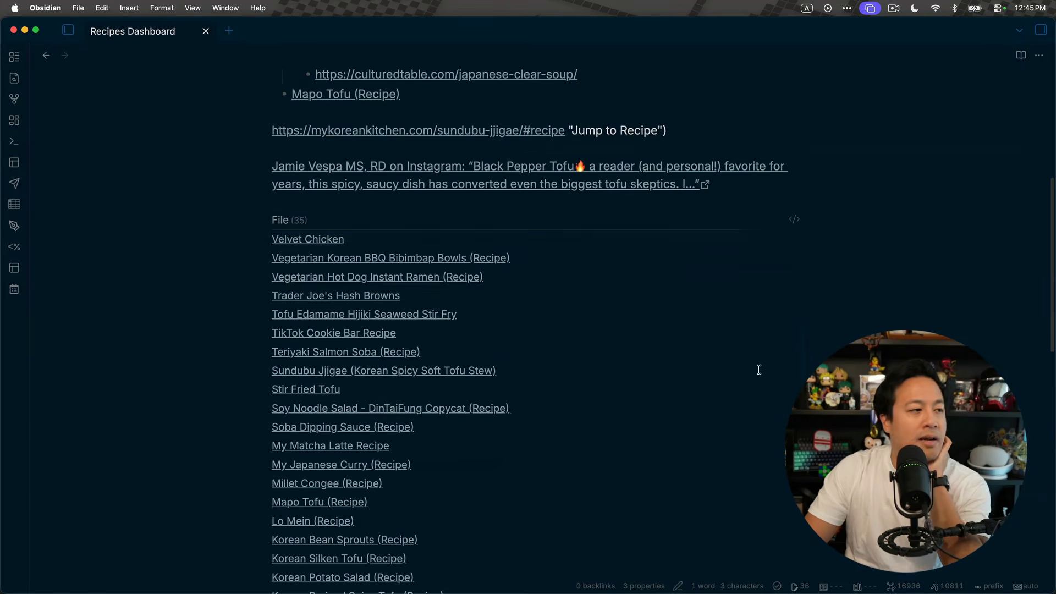
Step: Highlight the divider and Additional Metadata section at the end of the note, review the whole note, and clear the selection
scroll(759, 370, down, 10)
click(447, 372)
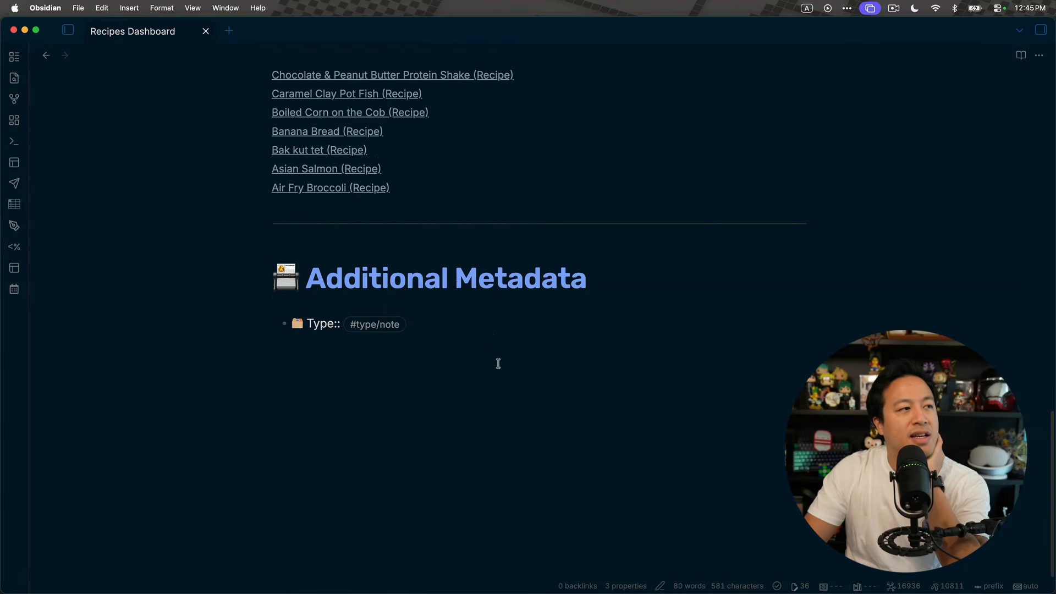
drag(396, 349, 231, 220)
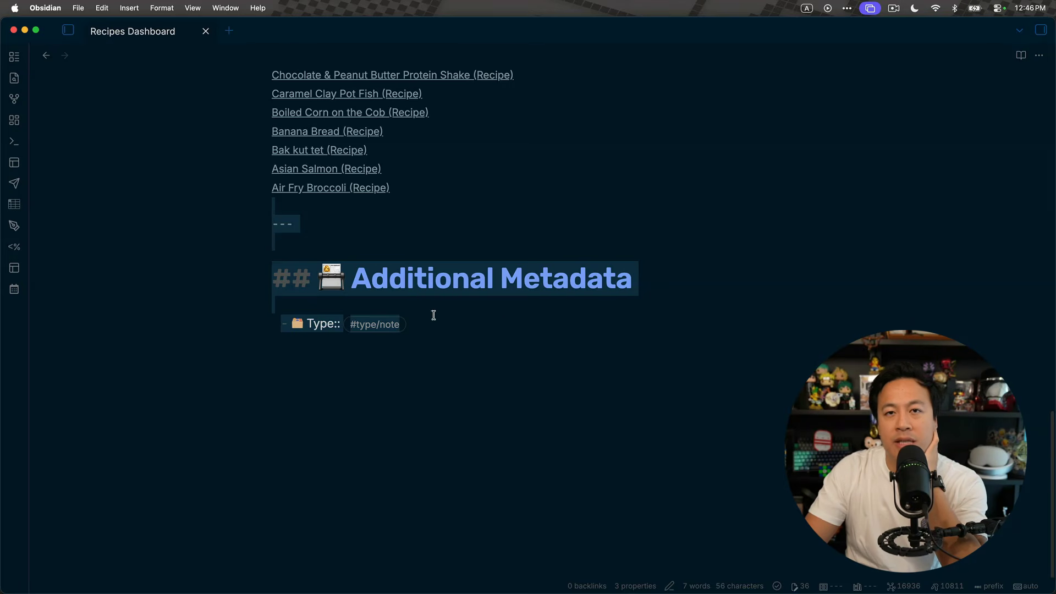
scroll(434, 315, up, 20)
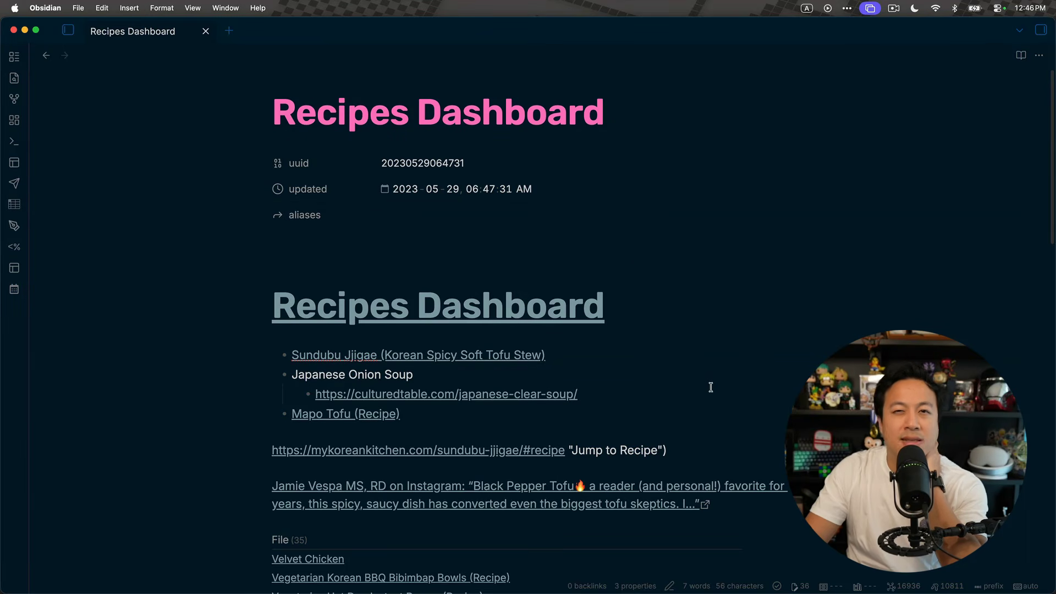
scroll(711, 387, down, 20)
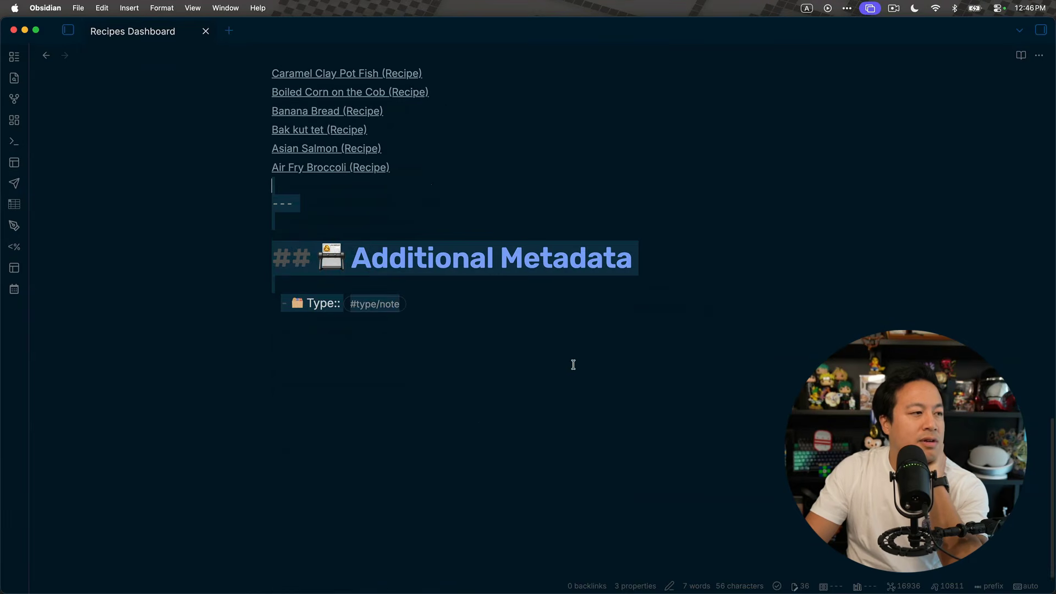
click(373, 404)
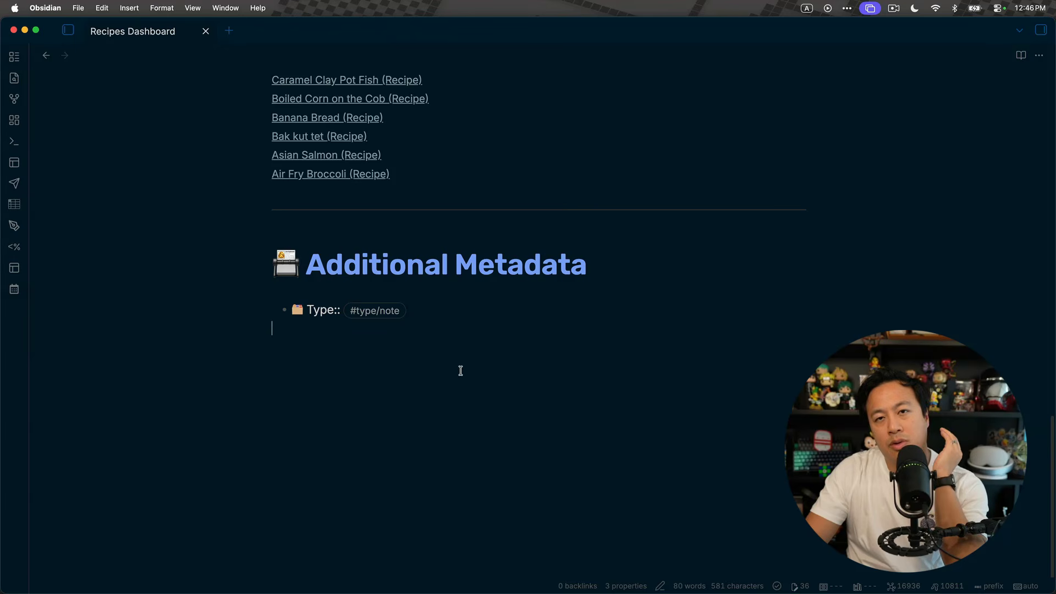
Step: Delete the divider and the Additional Metadata section, including its #type/note line, below the recipe table
scroll(516, 372, up, 2)
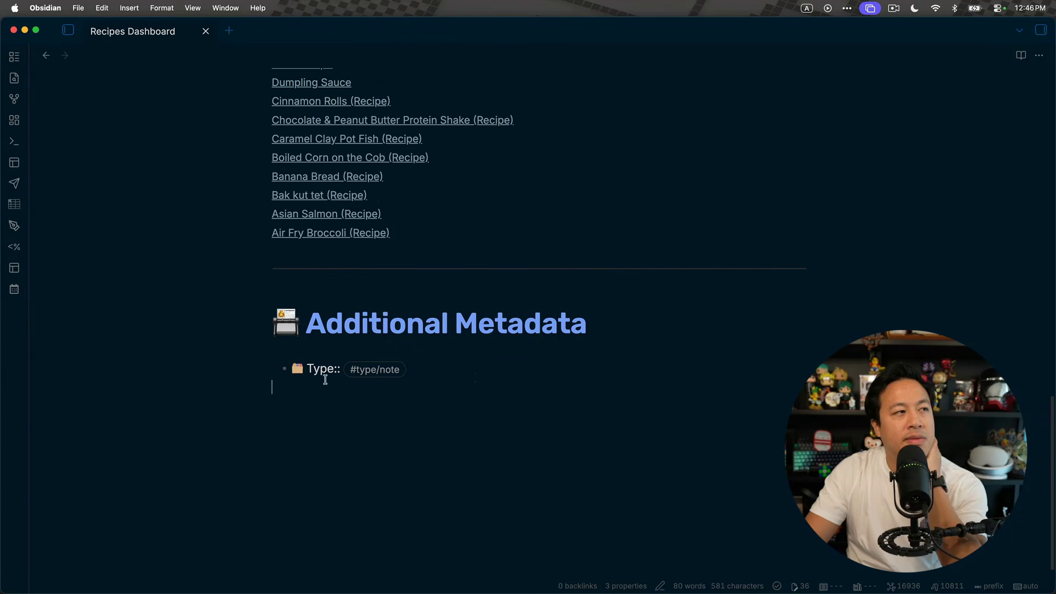
drag(325, 379, 220, 259)
key(BackSpace)
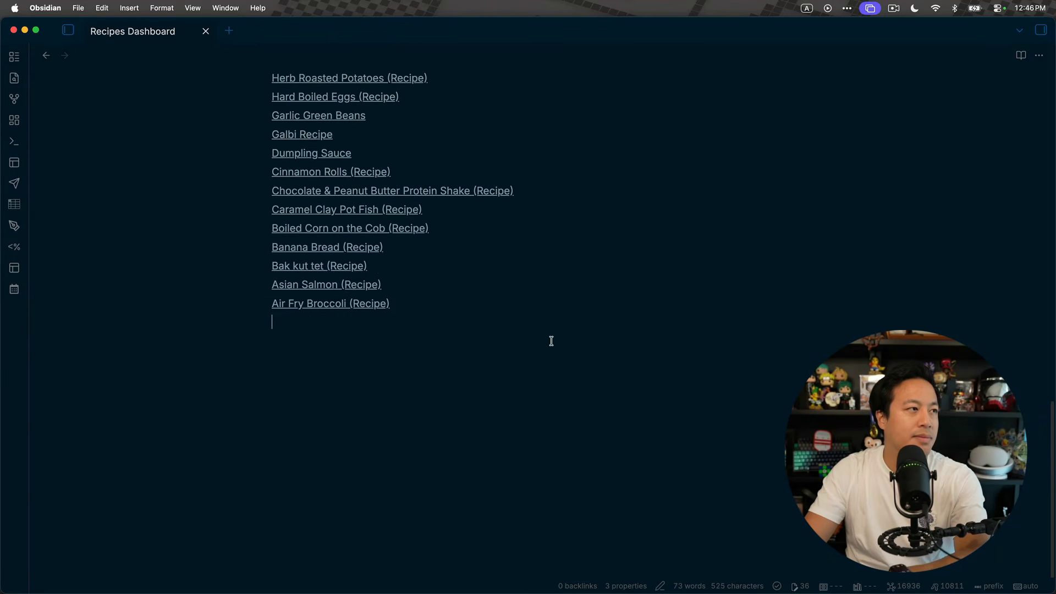
scroll(552, 339, up, 15)
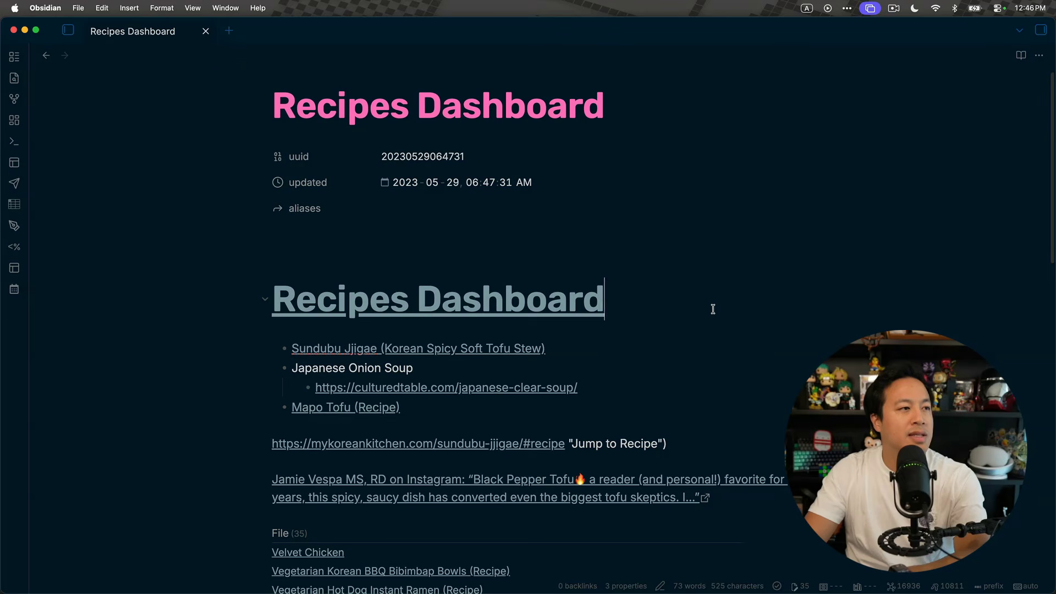
click(713, 309)
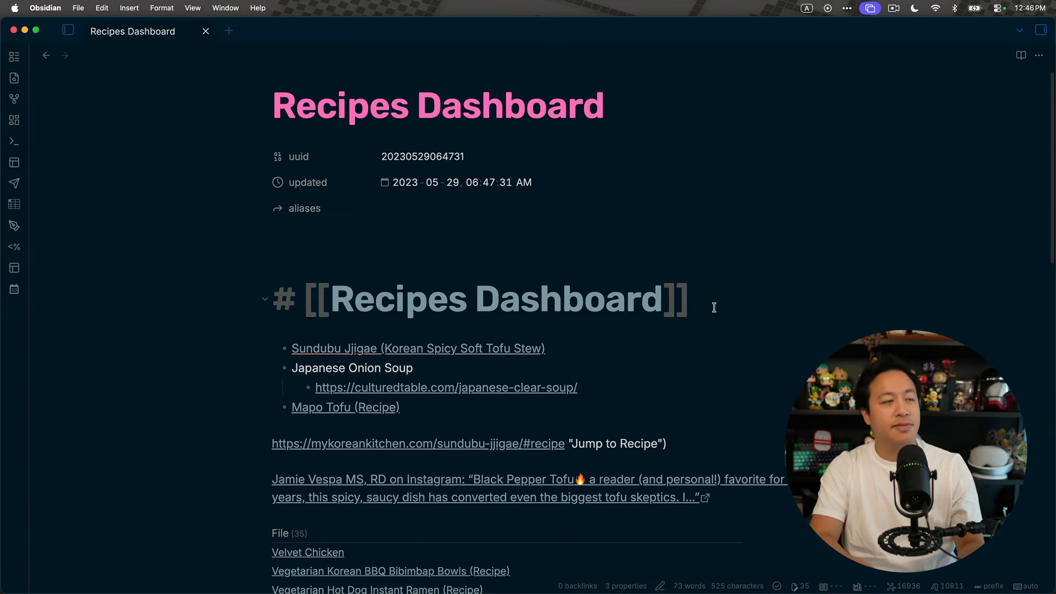
key(super+p)
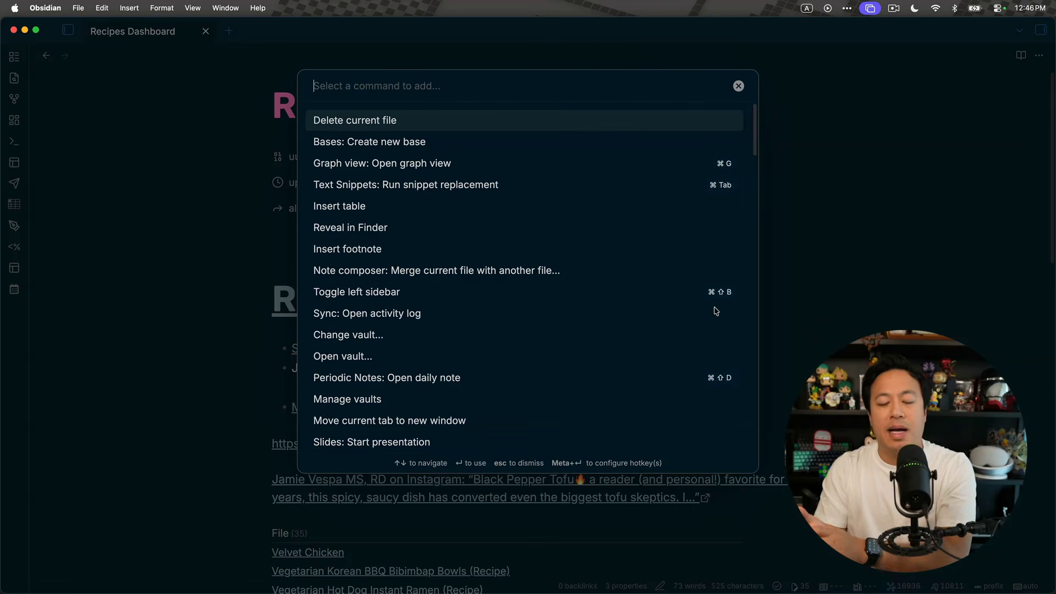
text(new base)
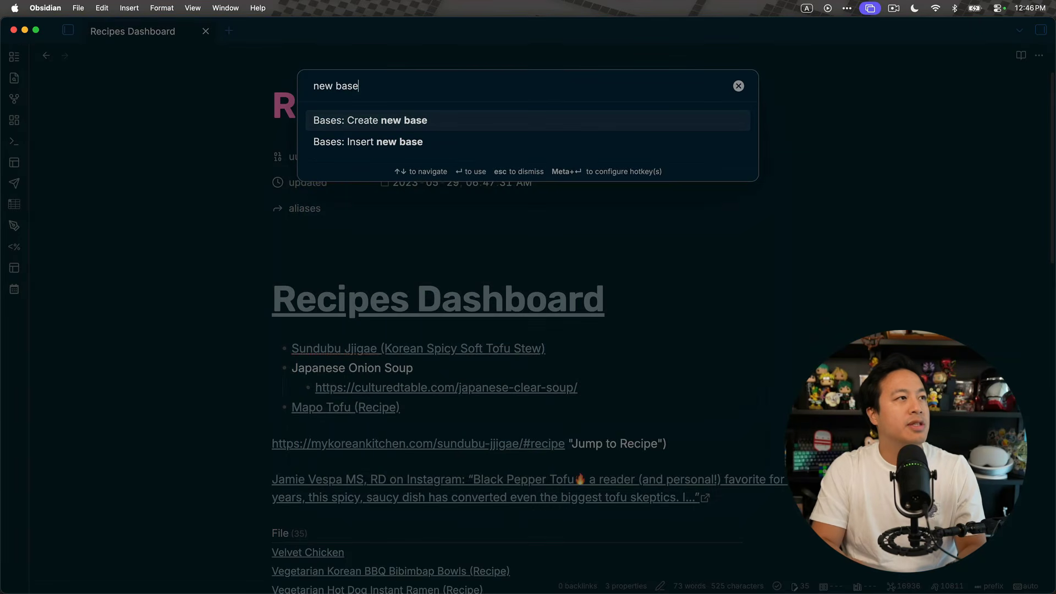
key(super+Return)
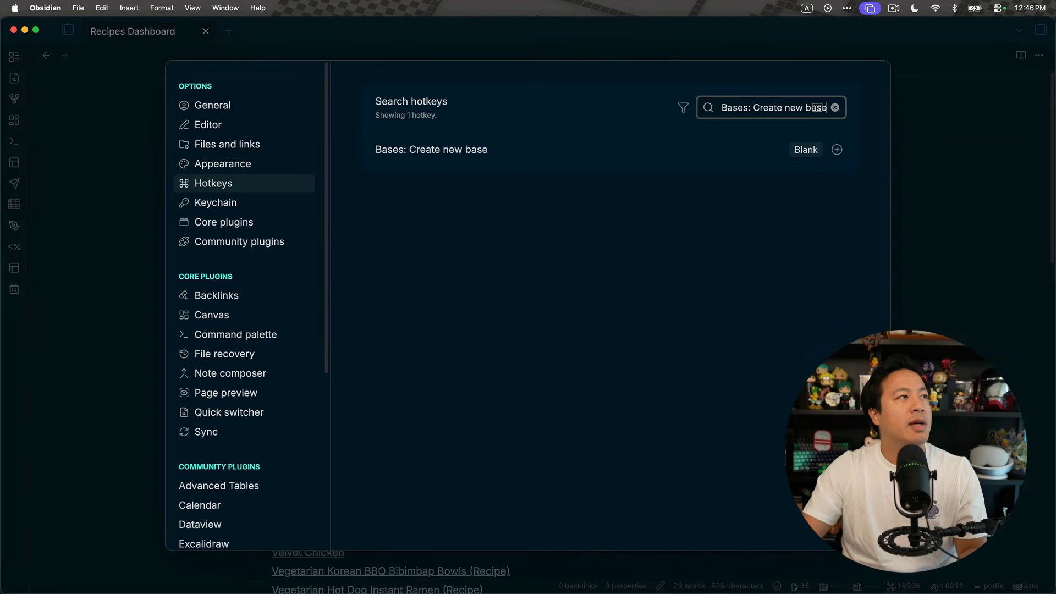
key(Escape)
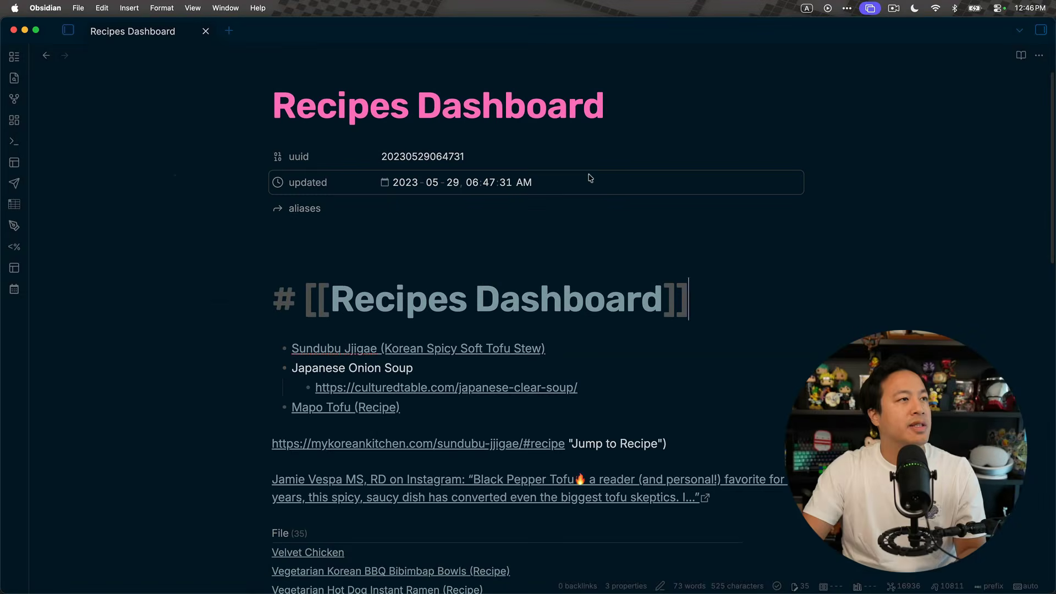
Step: Create a new base with the Bases: Create new base command
key(super+p)
text(new base)
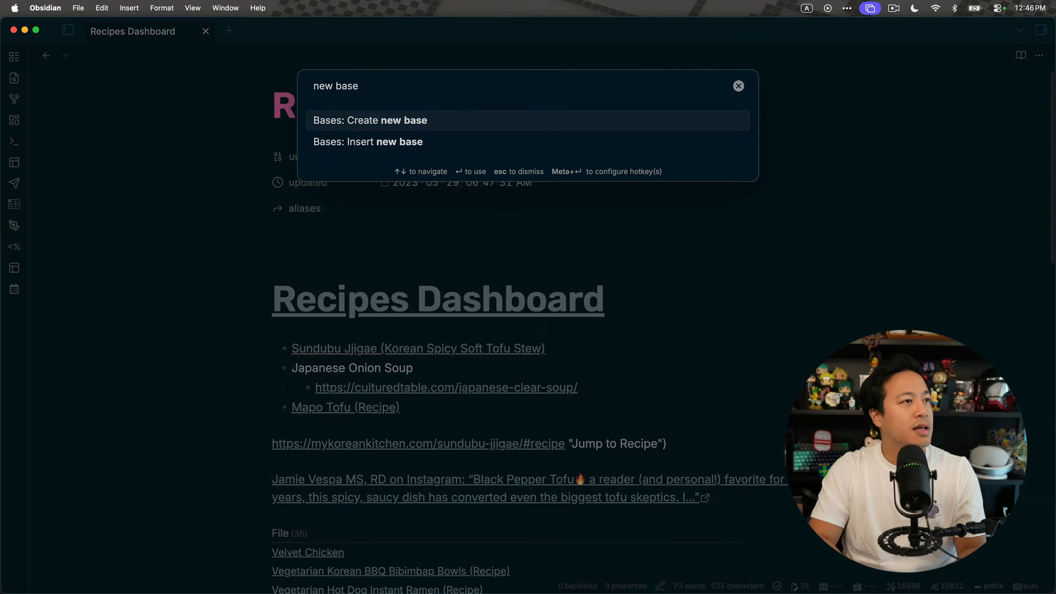
key(Return)
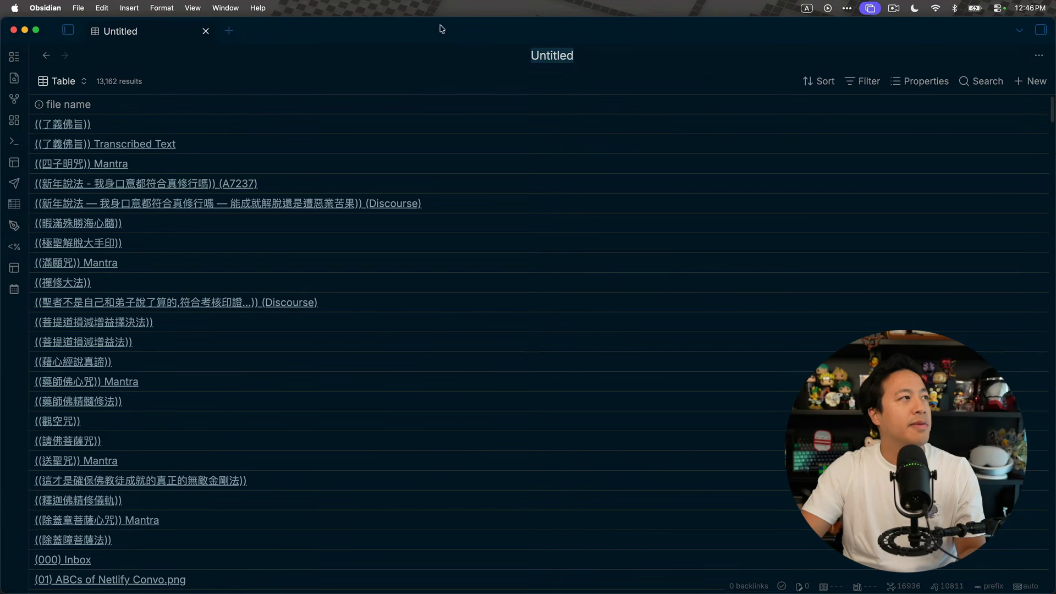
Step: Split the view and open the Recipes Dashboard note in the second pane beside the new base
key(super+backslash)
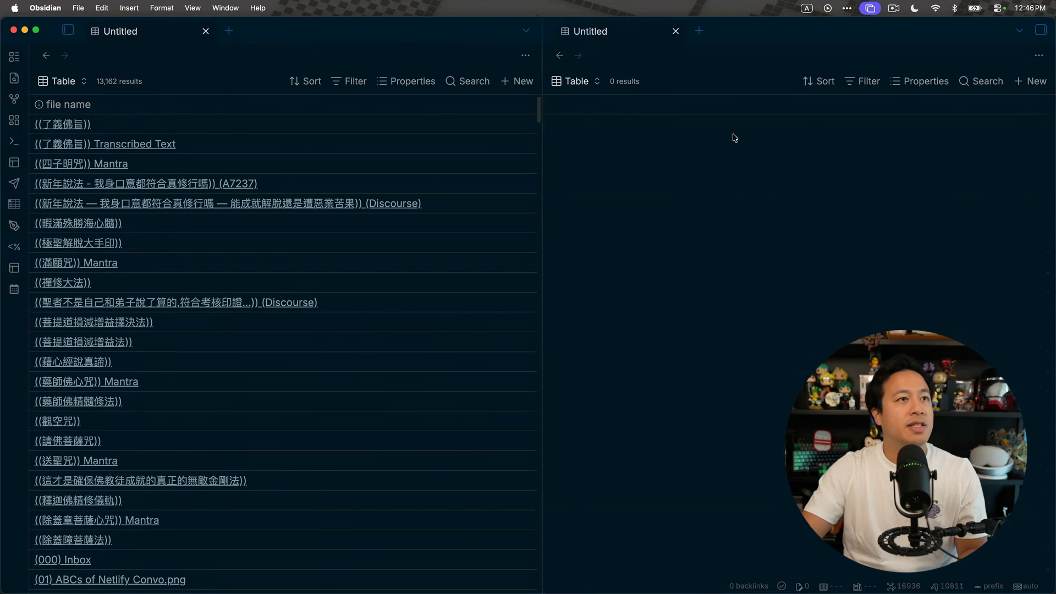
key(super+o)
text(ra)
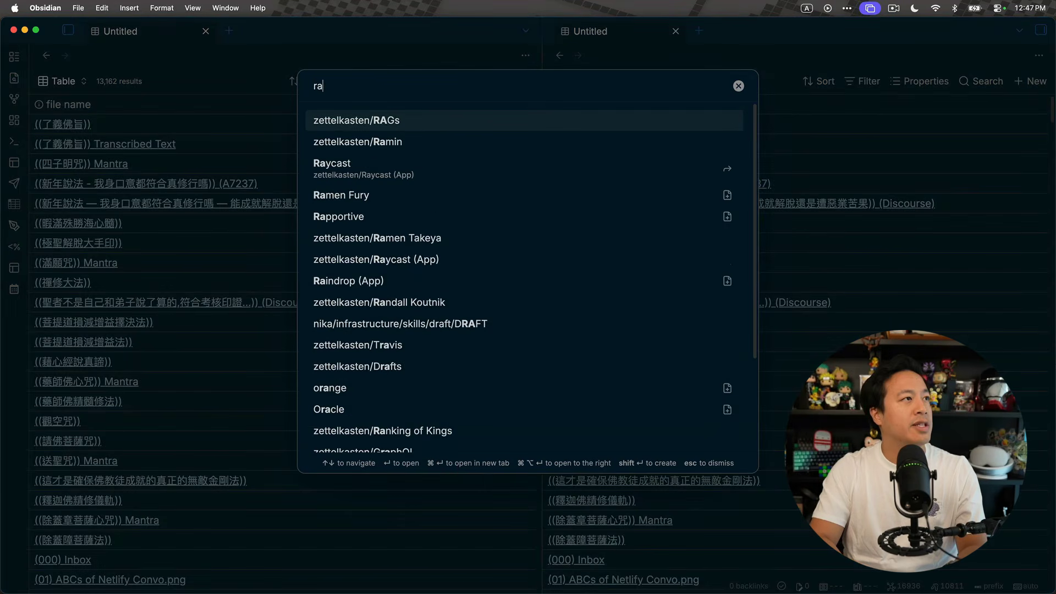
key(BackSpace)
text(ecipes)
key(Return)
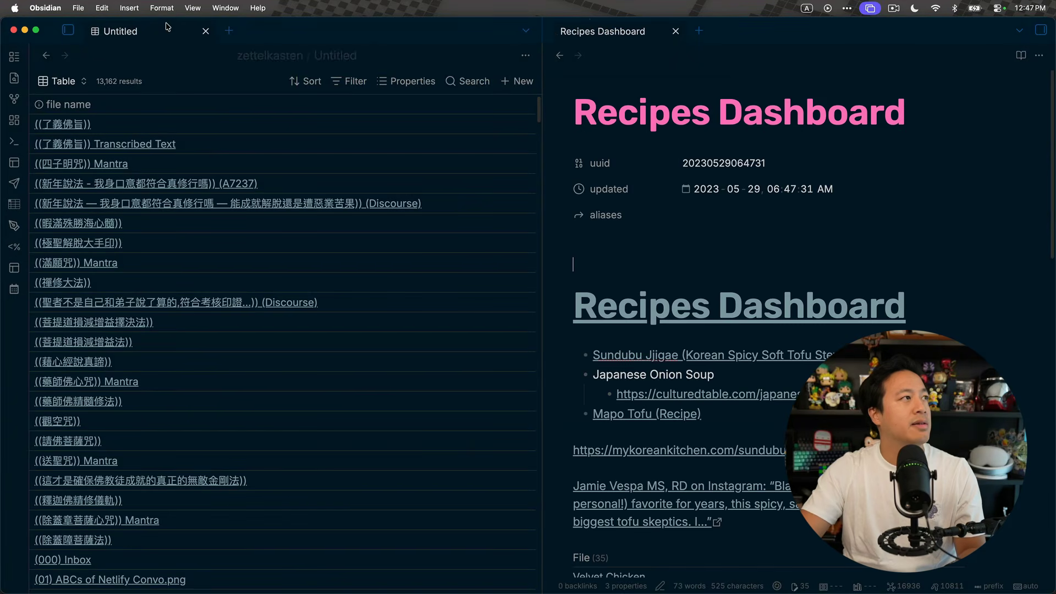
Step: Rearrange the panes so the Recipes Dashboard note comes first and Untitled.base is open in a split beside it
drag(121, 31, 696, 50)
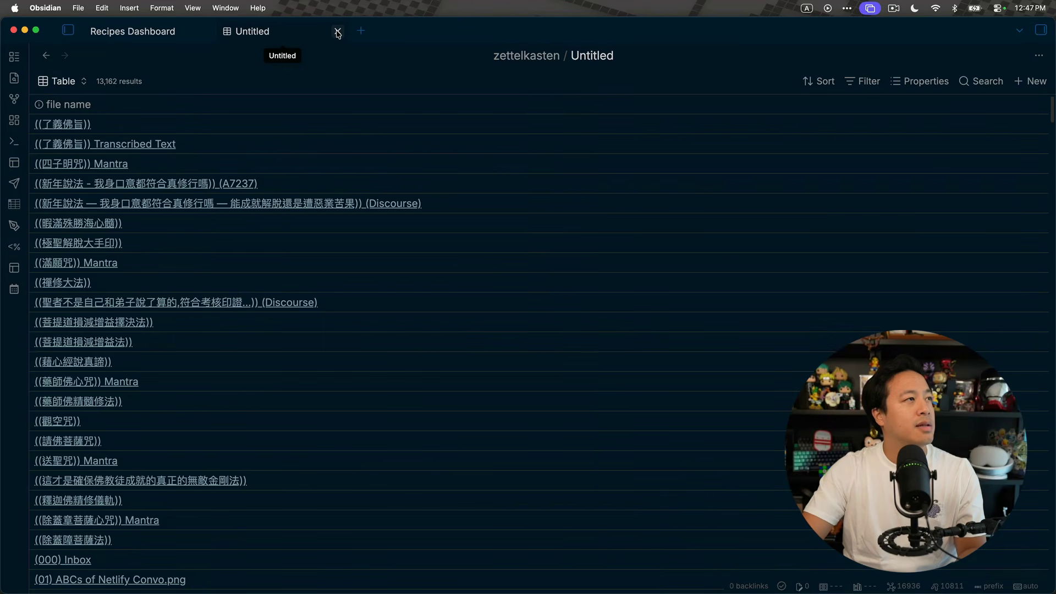
click(337, 33)
key(super+backslash)
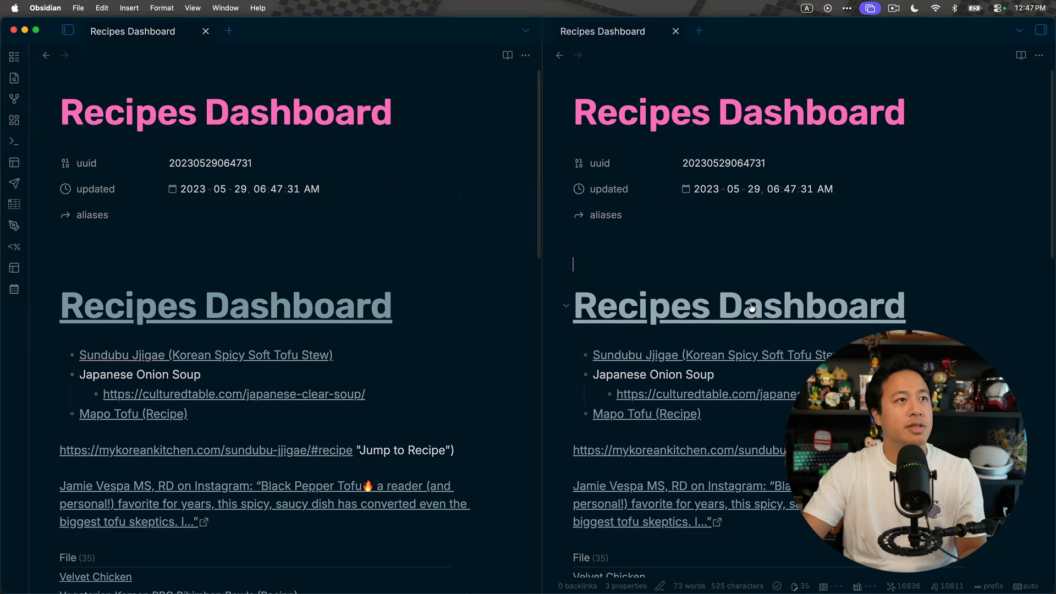
key(super+o)
text(untitled.base)
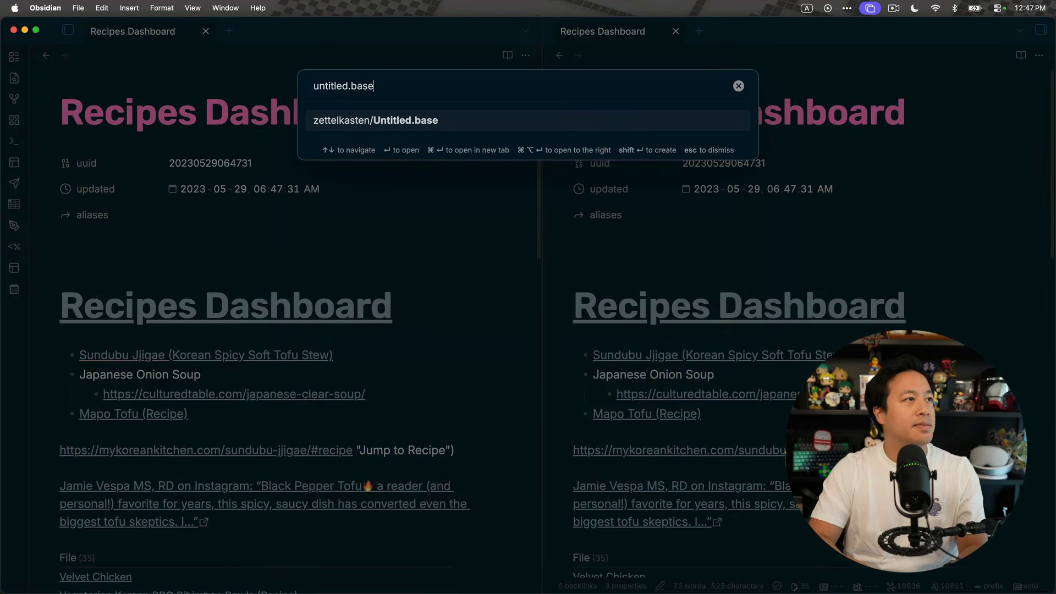
key(Return)
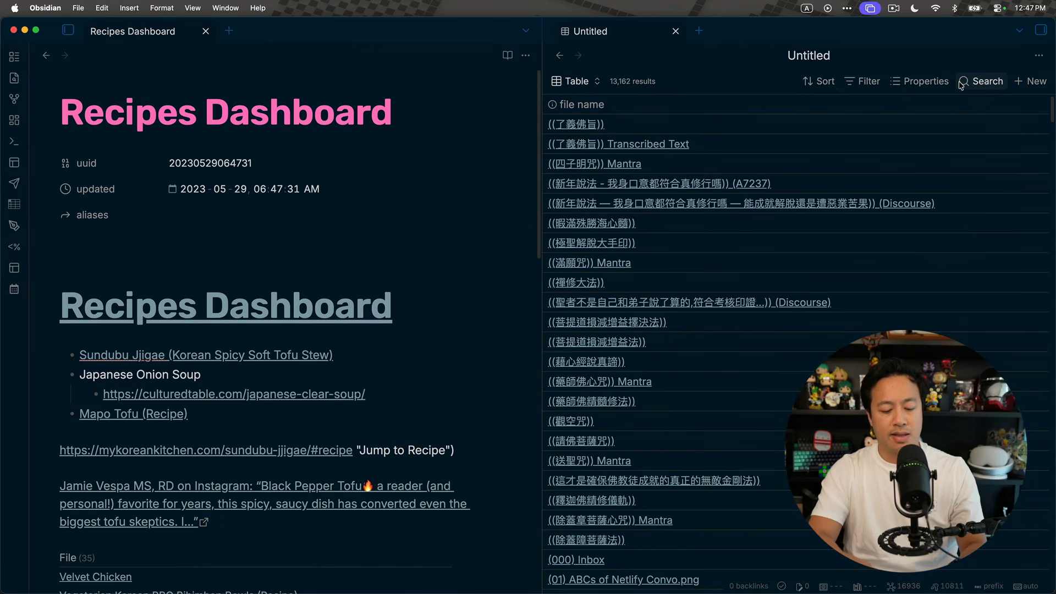
Step: Rename the untitled base as Recipes Dashboard v2
key(super+a)
text(Recipes Dashboard)
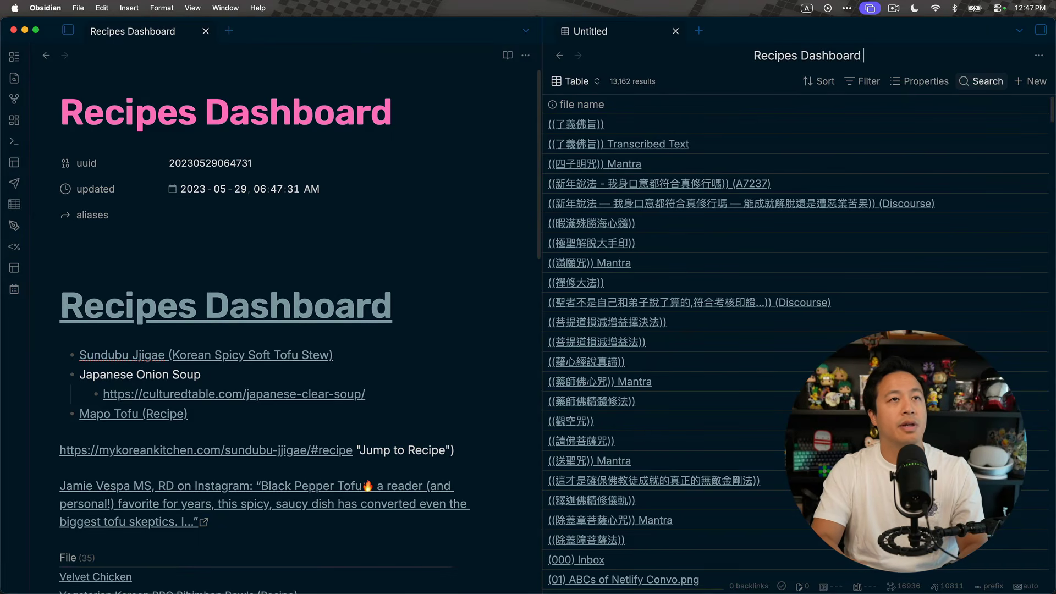
text( v2)
key(Return)
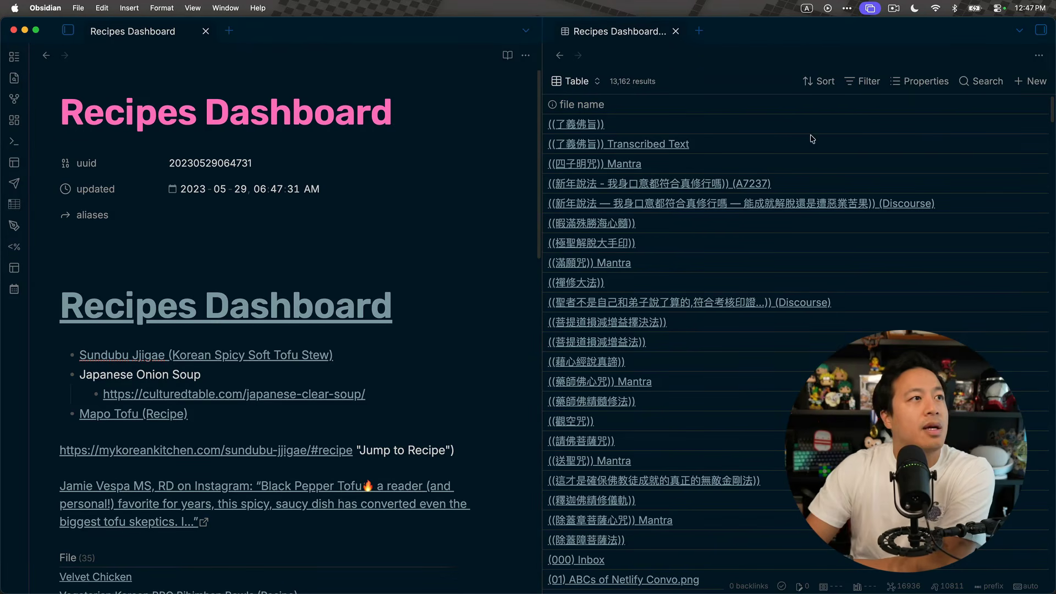
Step: Look through the new base's unfiltered file list and compare it with the Dataview recipe list in the dashboard note
click(501, 149)
scroll(832, 206, down, 10)
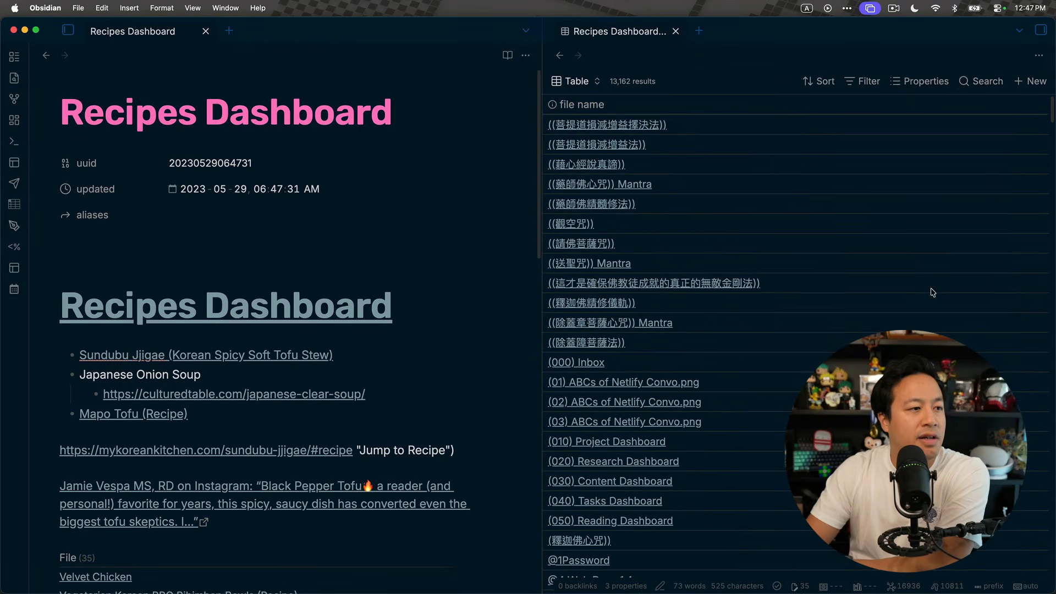
scroll(721, 274, down, 12)
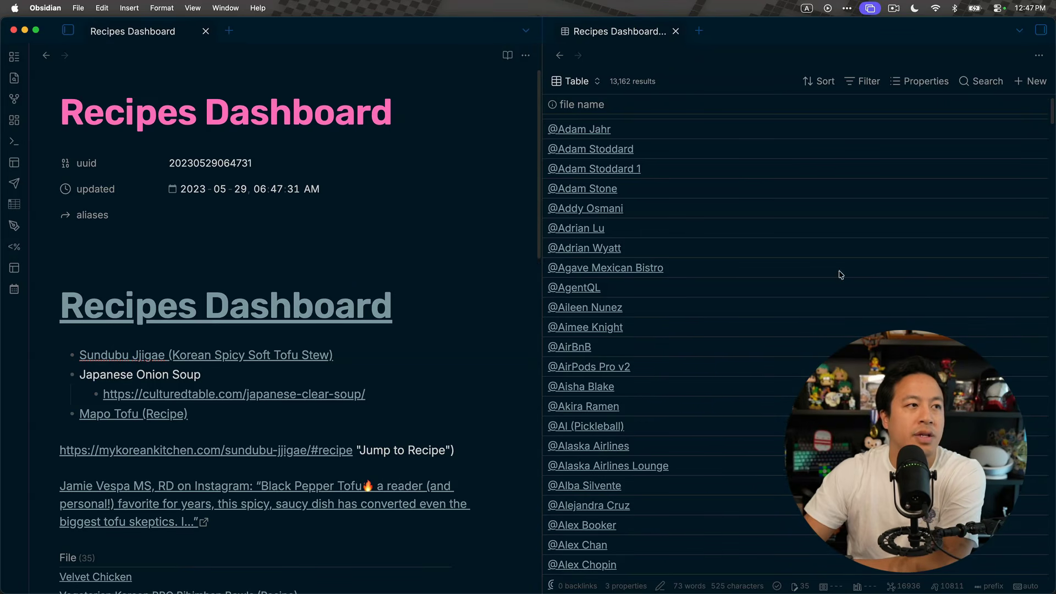
scroll(841, 275, up, 15)
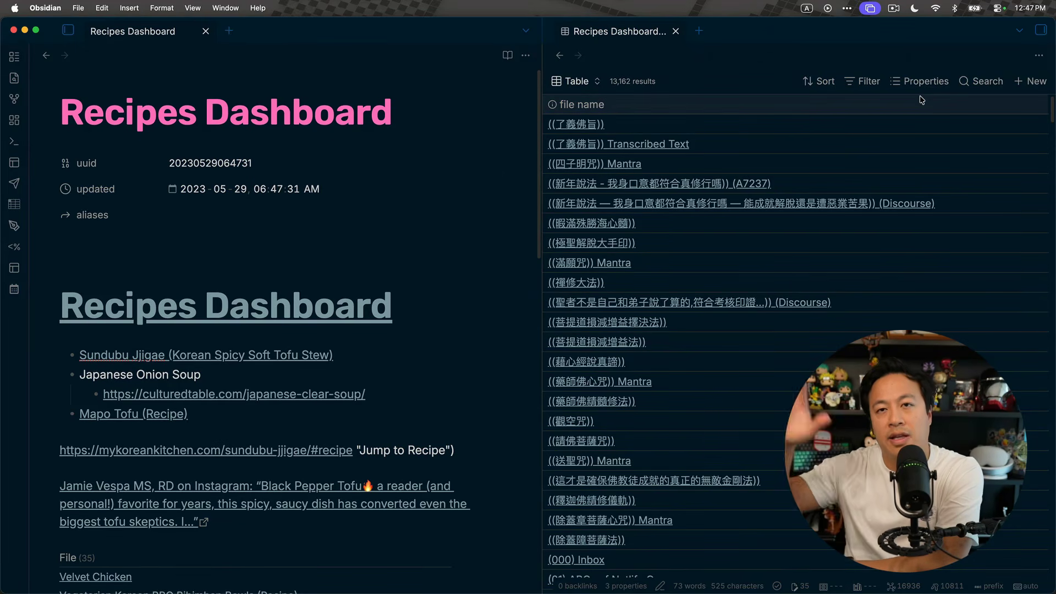
scroll(272, 461, down, 3)
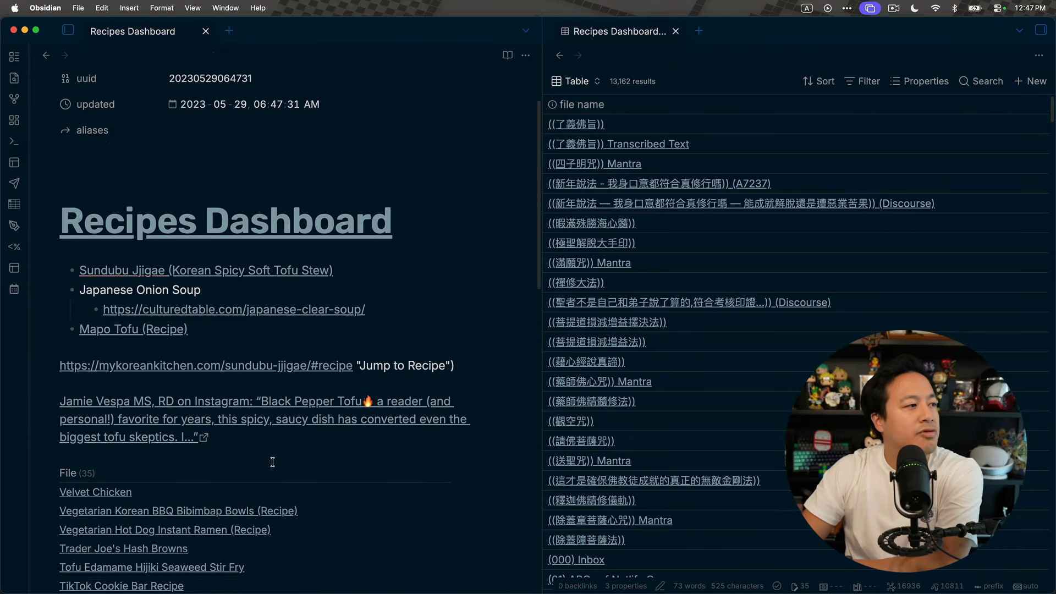
scroll(332, 378, down, 10)
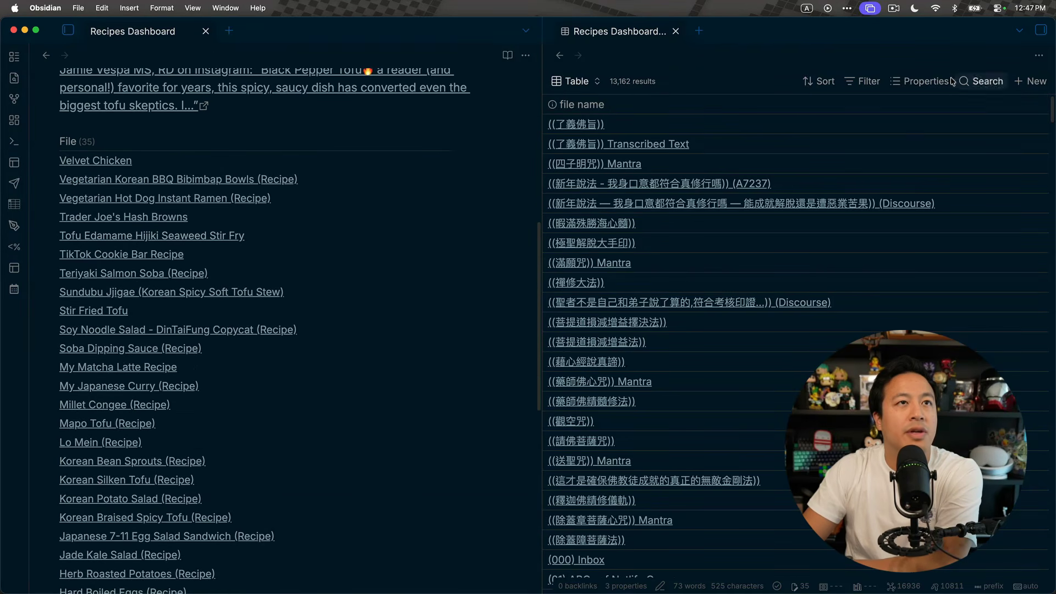
Step: Filter all views of the base to files that have the tag type/recipe
click(864, 82)
click(806, 176)
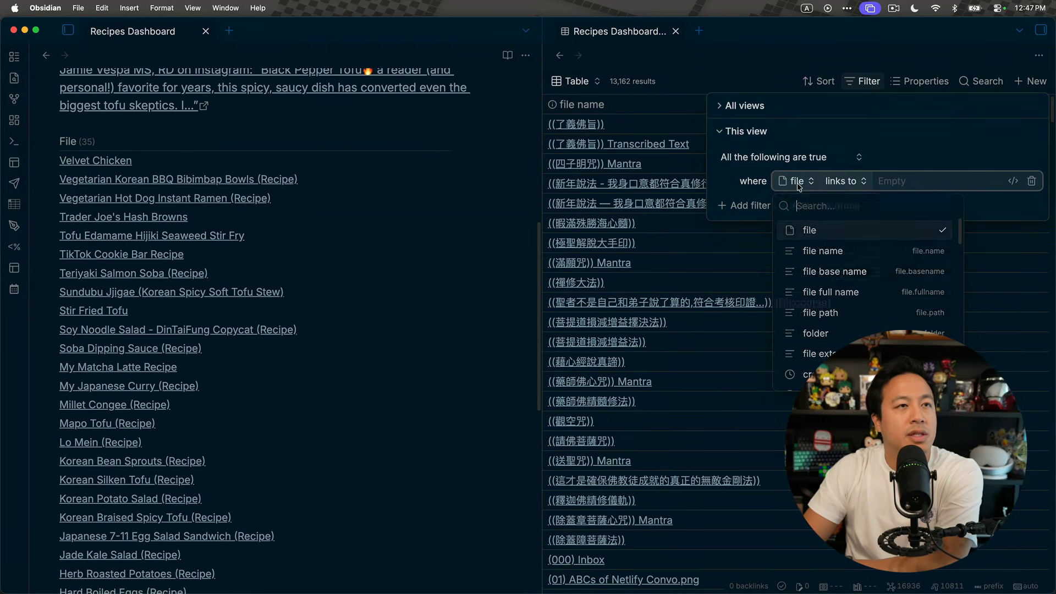
click(837, 184)
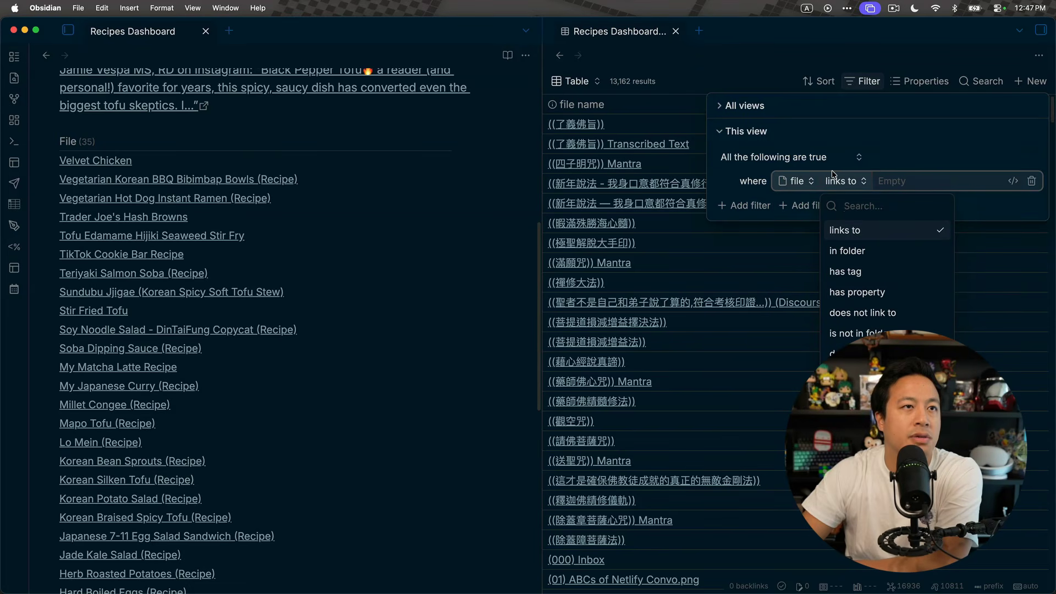
click(946, 137)
click(764, 107)
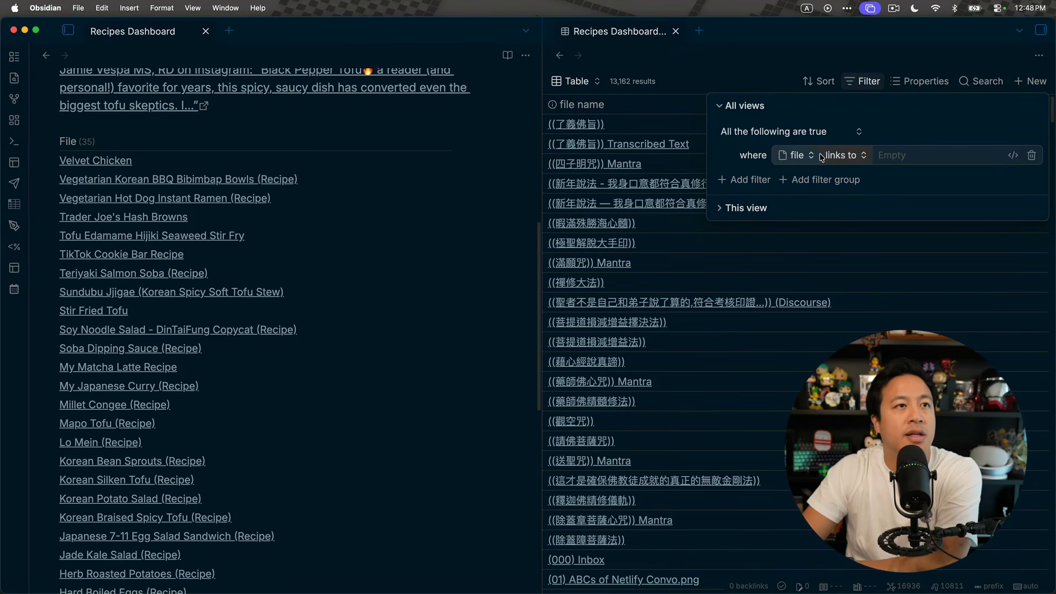
click(839, 155)
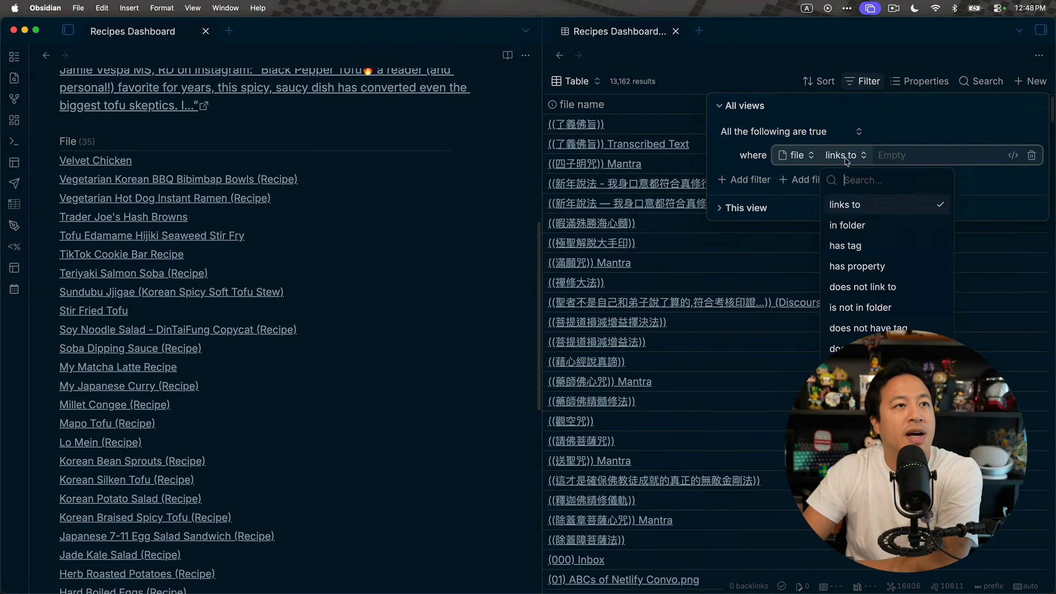
click(916, 246)
text(type/recipe)
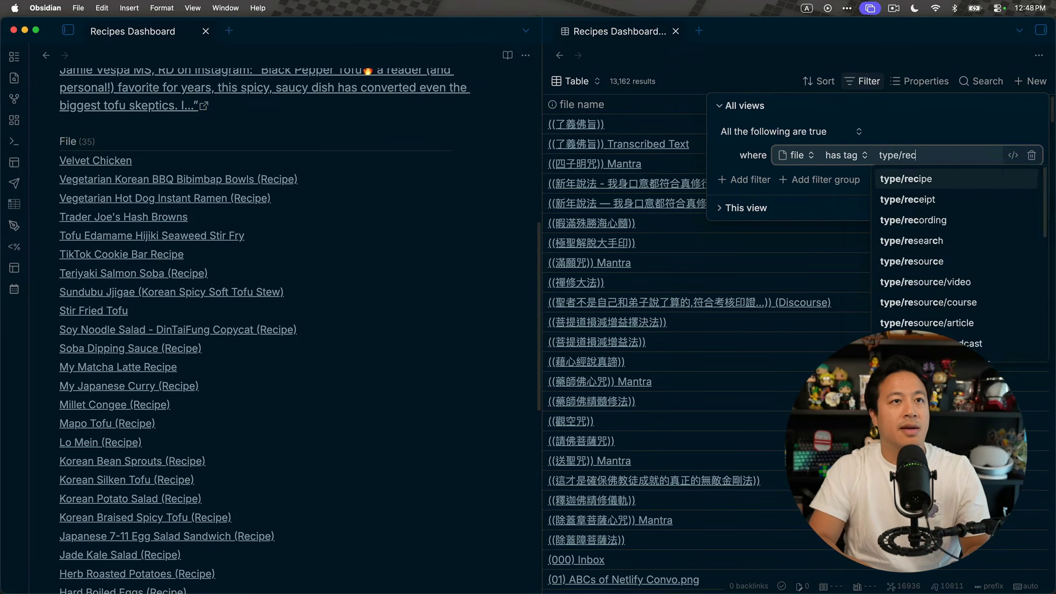
click(782, 73)
Step: Review the filtered recipe list and its tag condition, looking for an entry that is missing from the Dataview list
scroll(769, 248, down, 5)
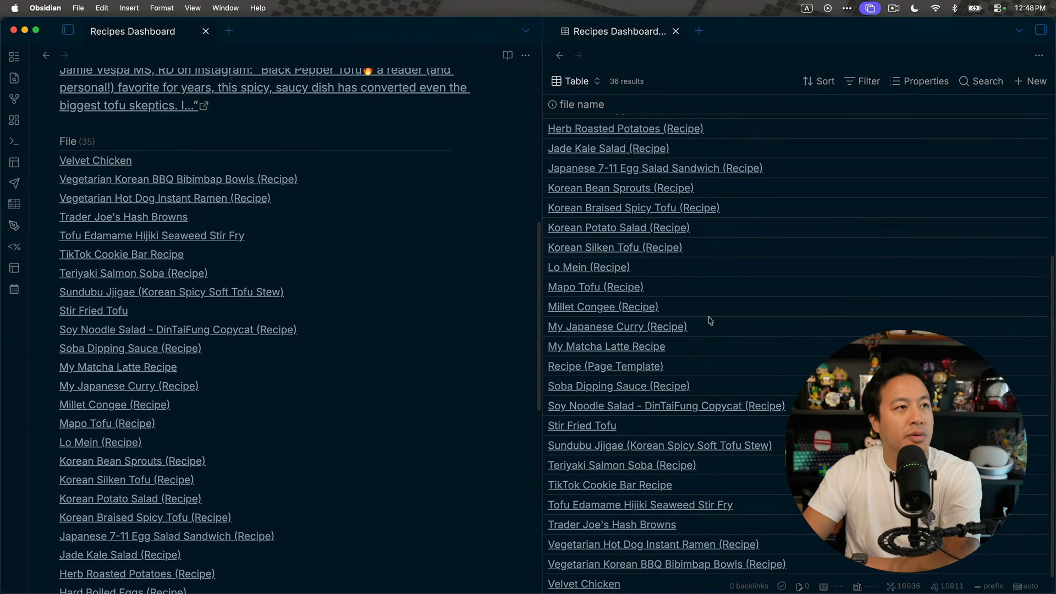
scroll(709, 321, up, 5)
click(867, 82)
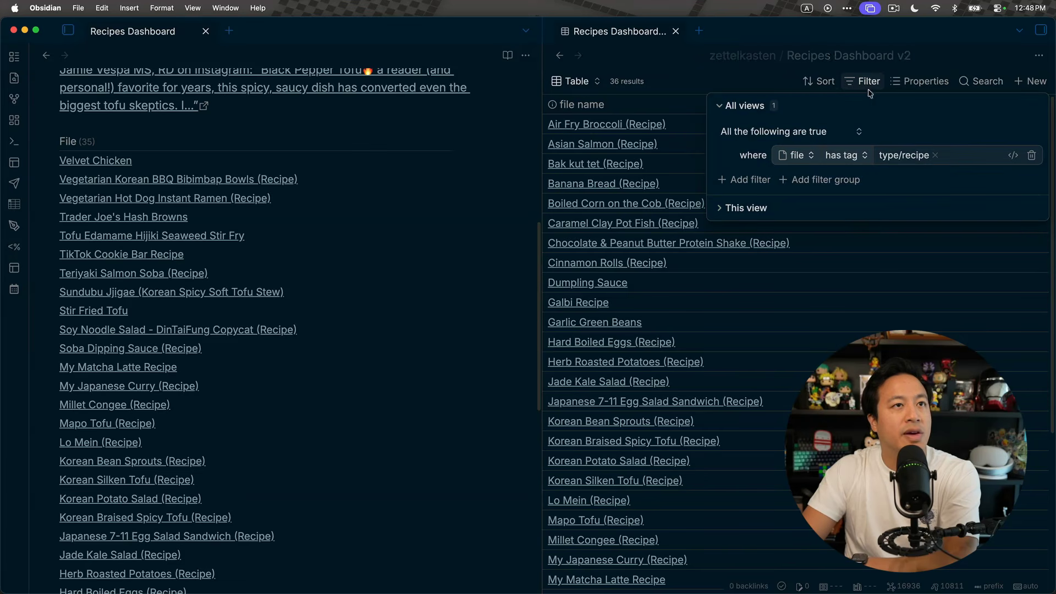
click(794, 56)
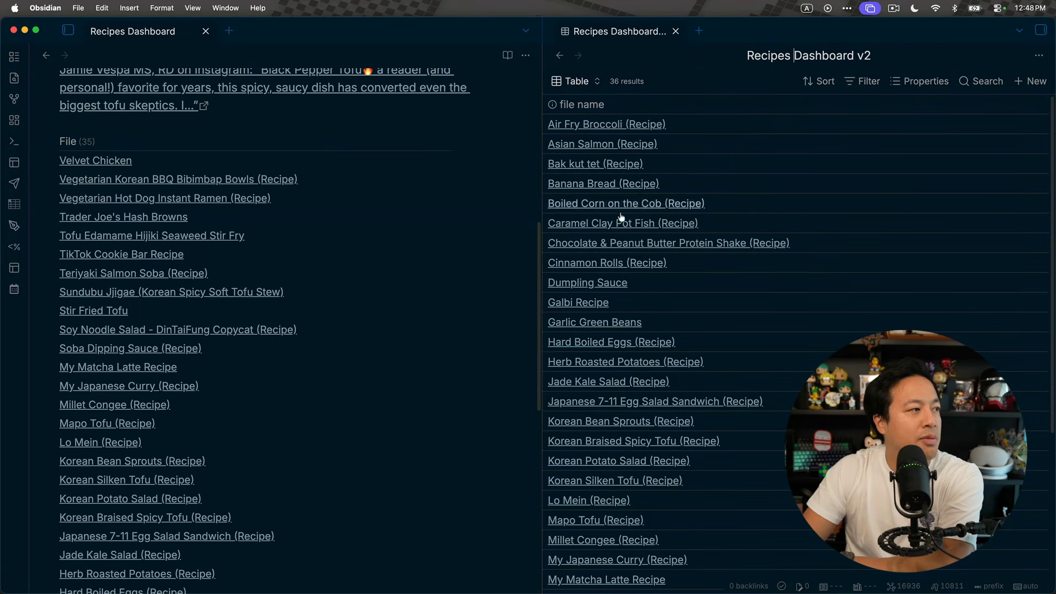
scroll(894, 217, down, 5)
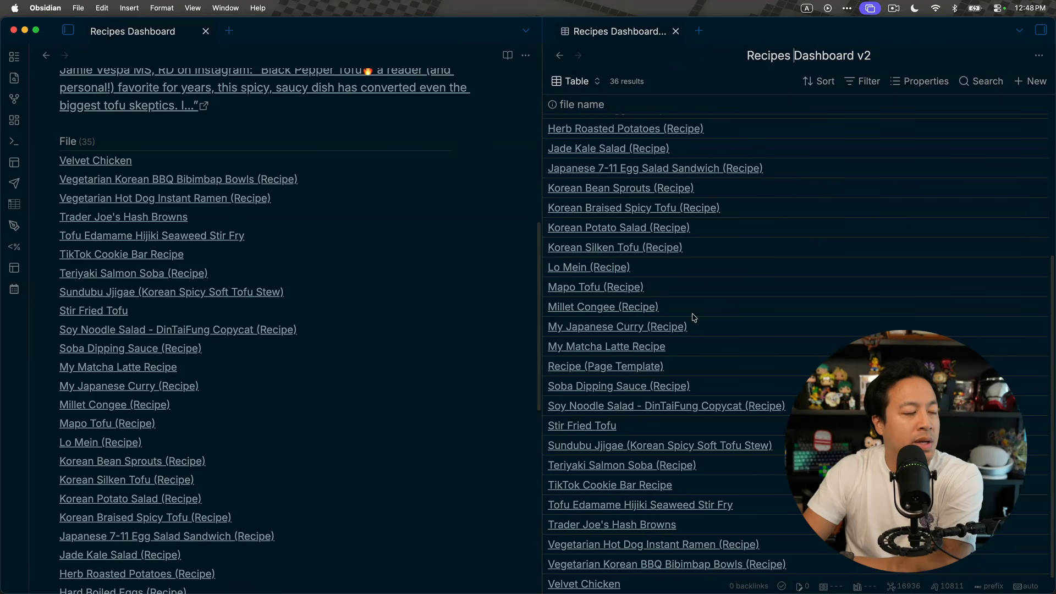
scroll(701, 278, up, 5)
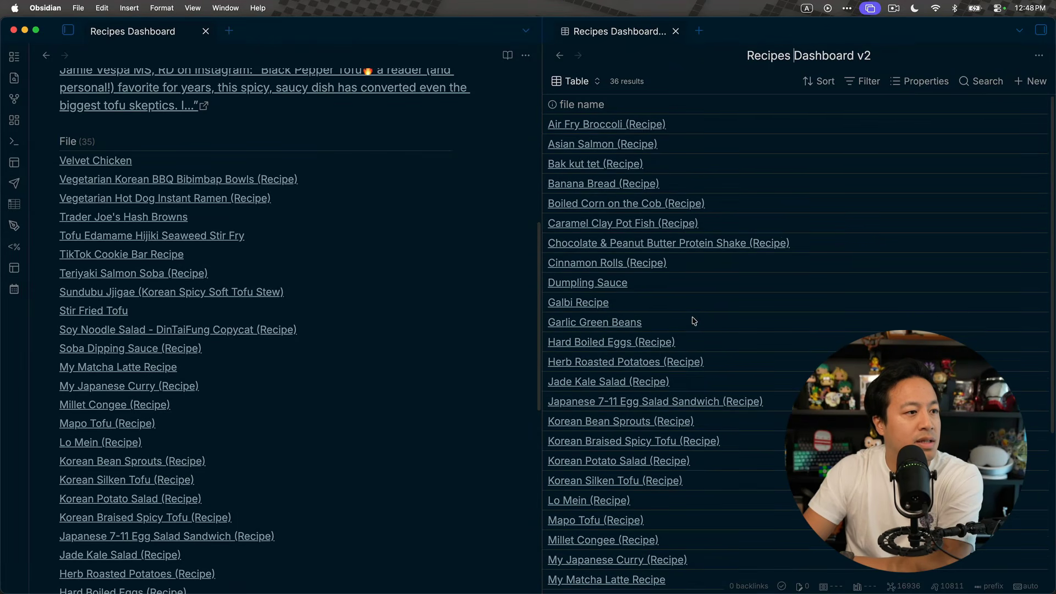
scroll(676, 434, down, 2)
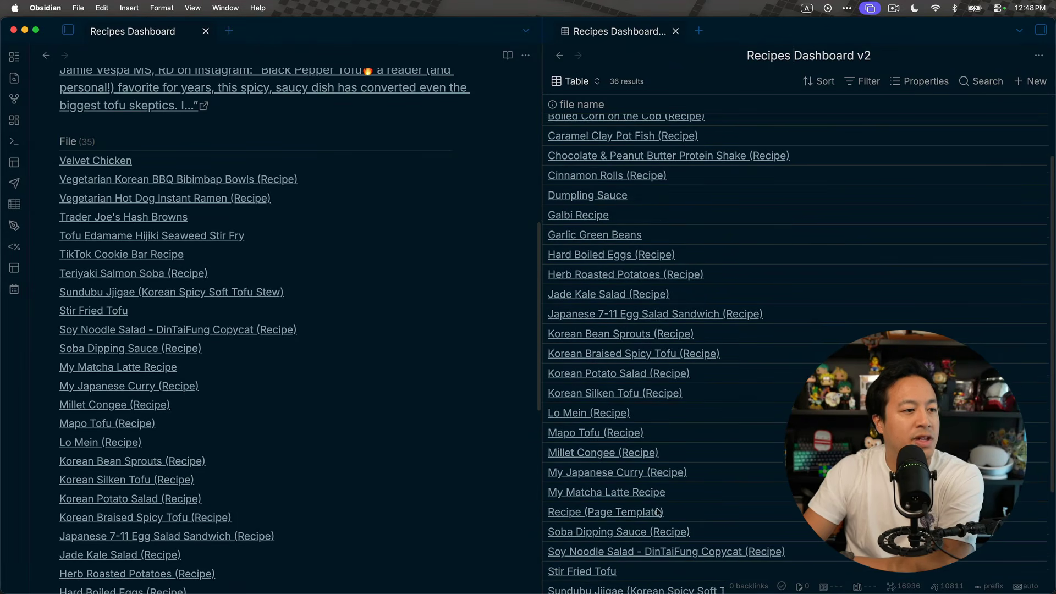
Step: Add a second filter condition to all views so that files in the templates folder are excluded
click(861, 83)
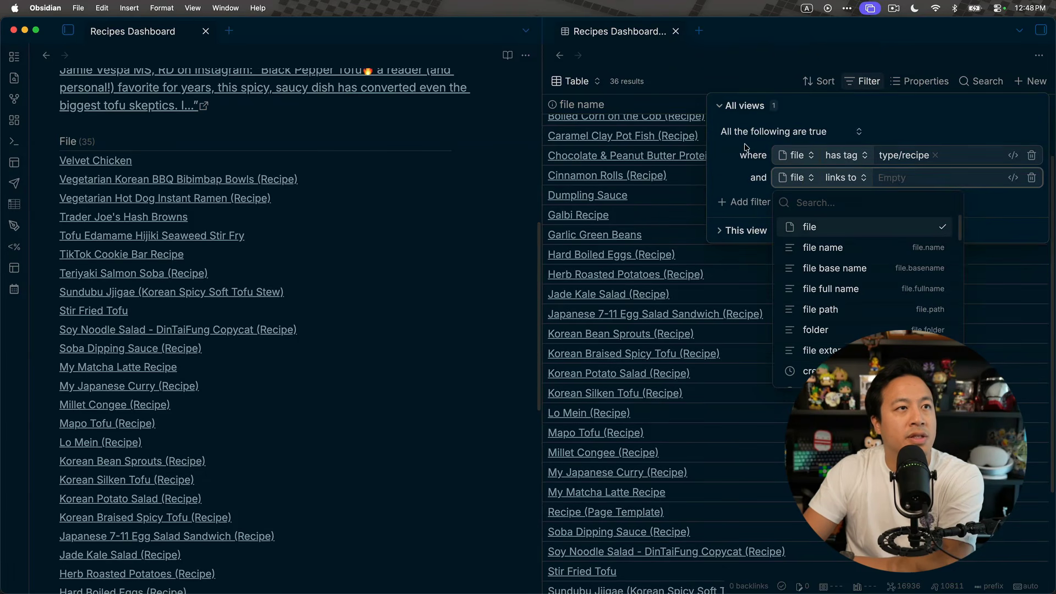
click(846, 183)
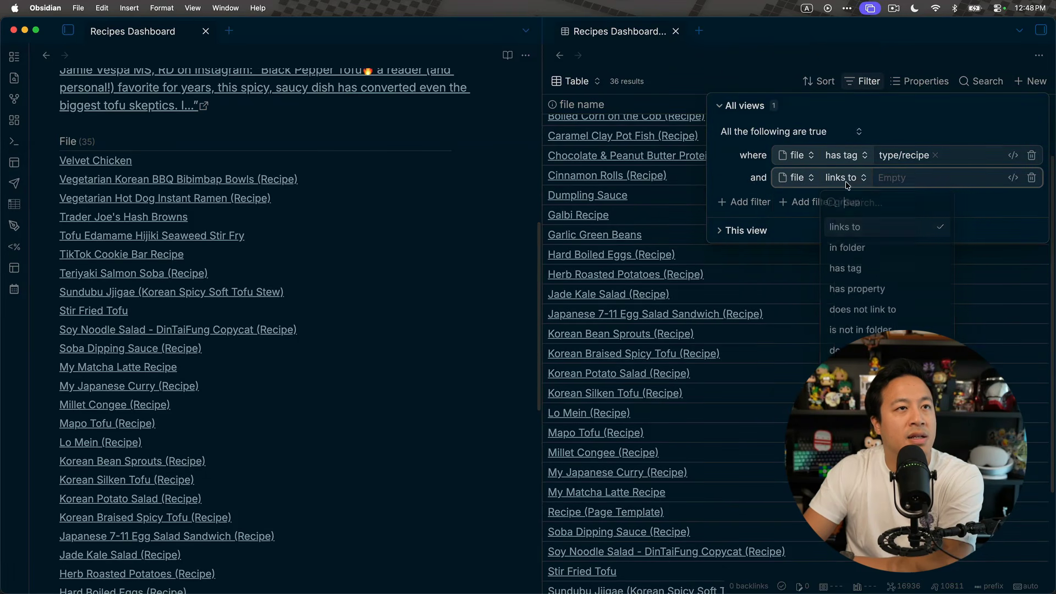
click(883, 329)
text(tem)
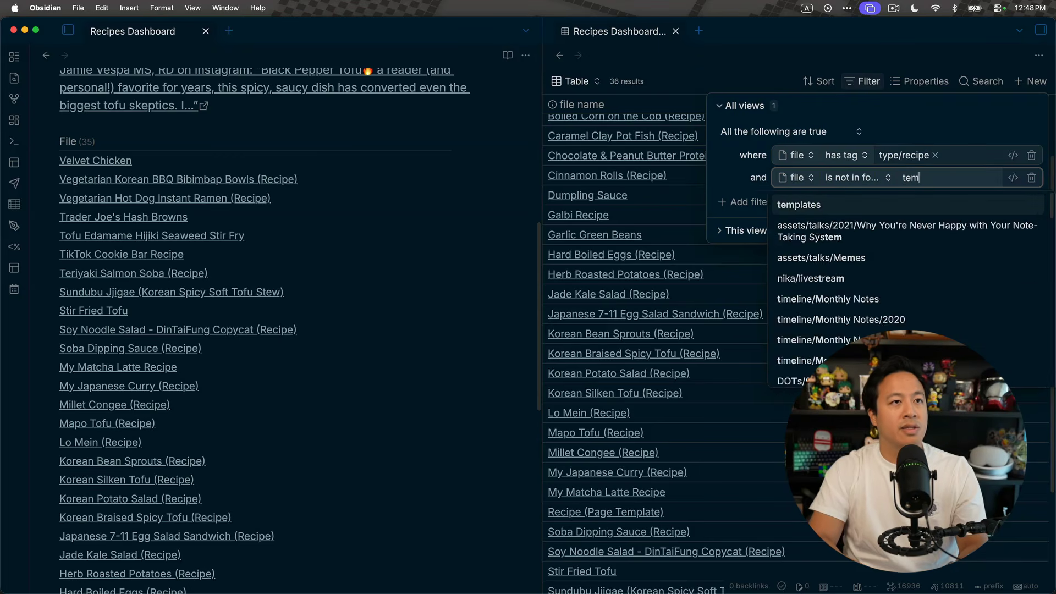
text(plates)
key(Return)
click(702, 419)
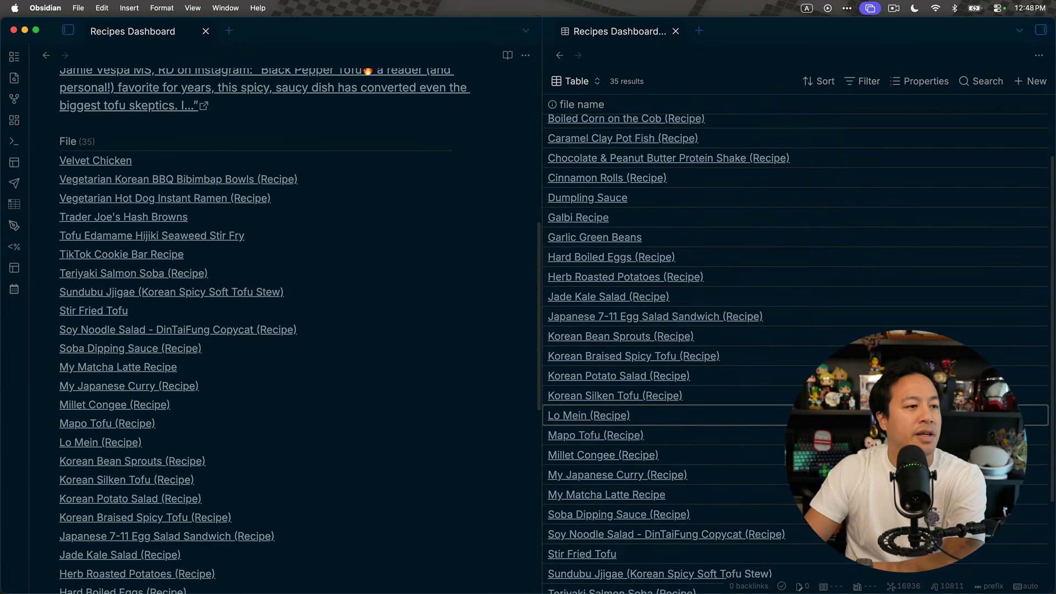
Step: Show the file properties sidebar and open the Velvet Chicken note from the Dataview list in a new tab
scroll(826, 301, down, 5)
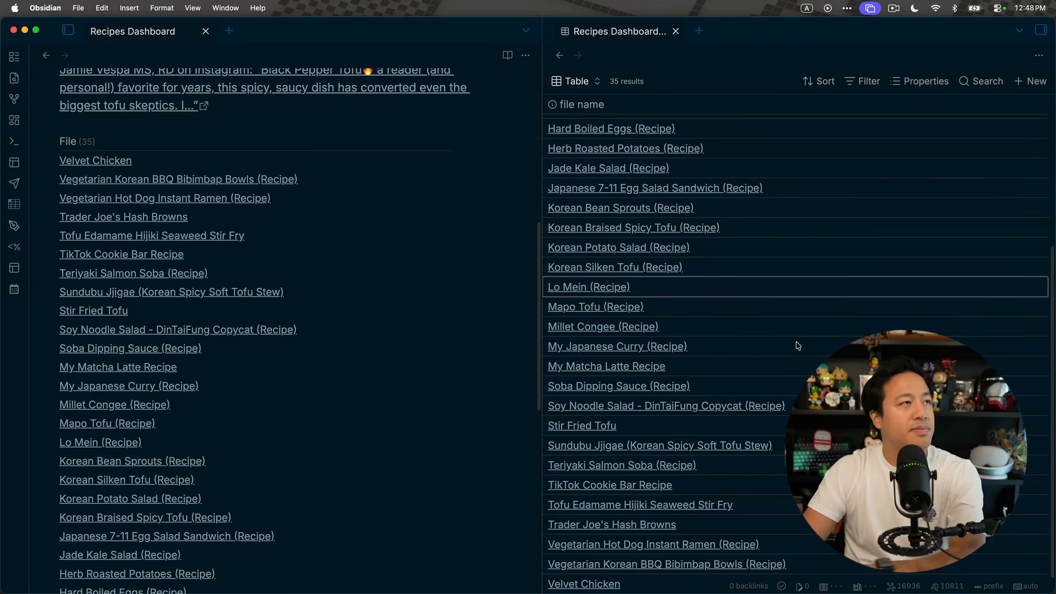
scroll(798, 346, up, 1)
scroll(812, 300, up, 5)
scroll(811, 299, up, 3)
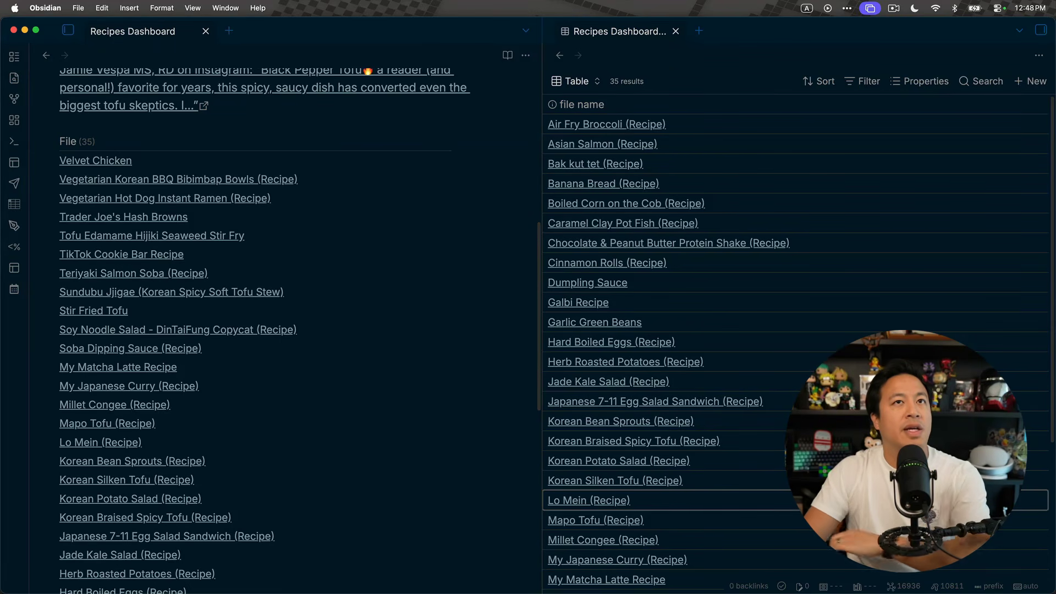
click(1041, 32)
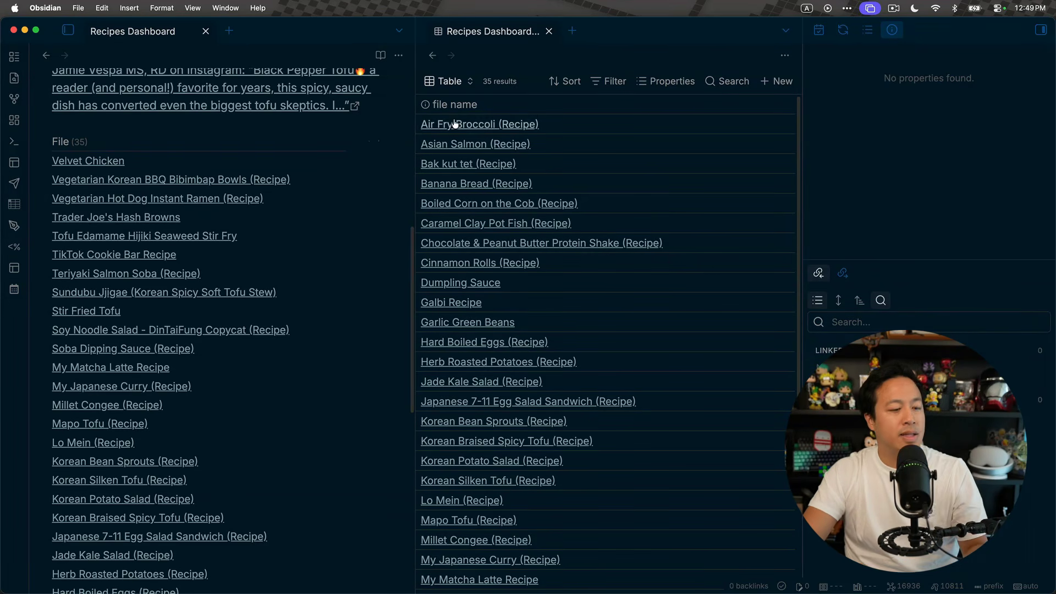
click(86, 161)
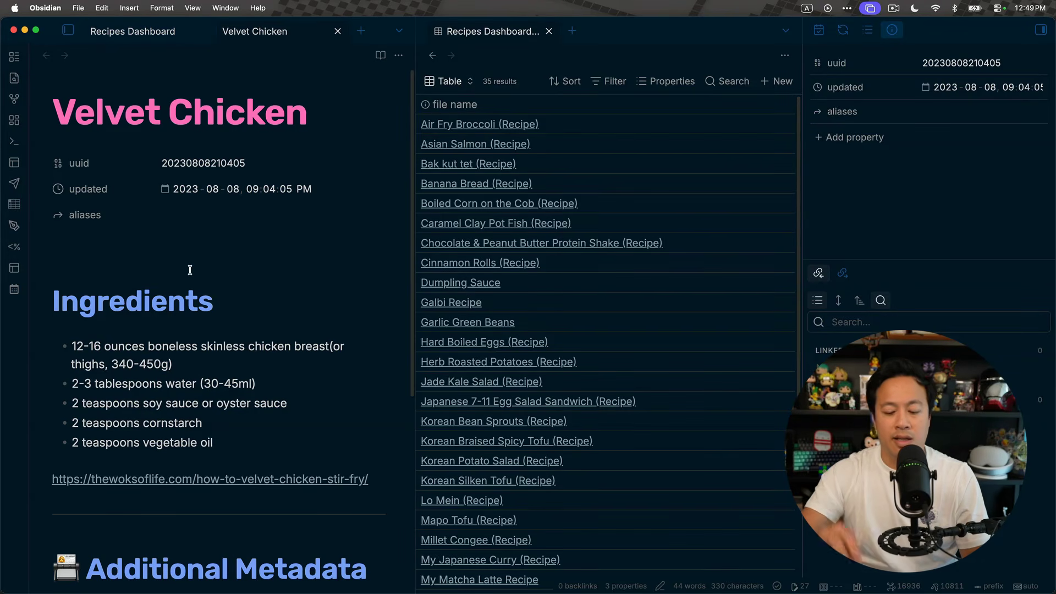
Step: Add empty dates and topics properties to the Velvet Chicken note
key(super+semicolon)
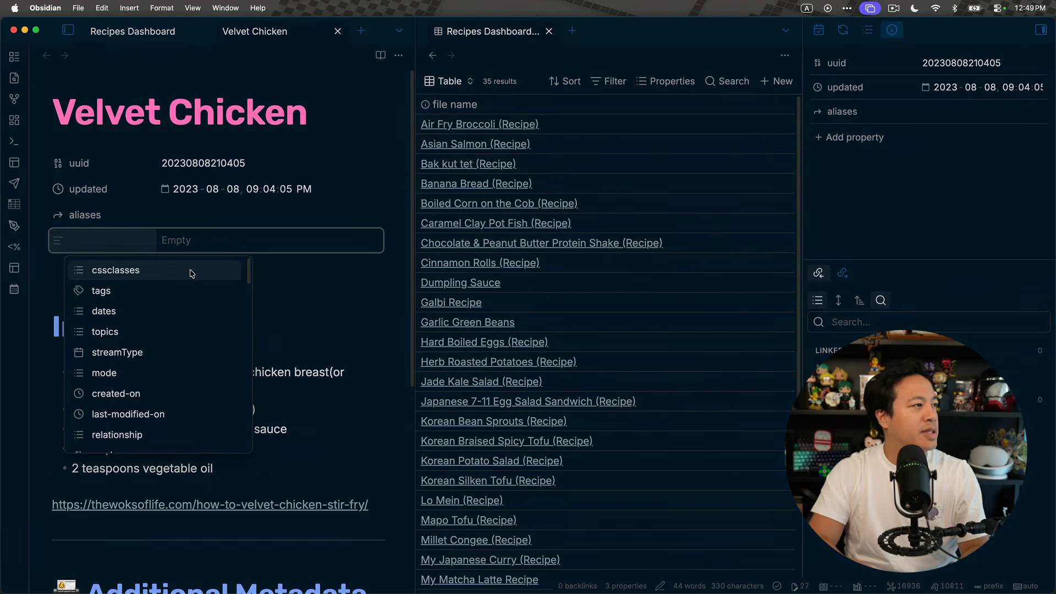
key(Down)
key(Down)
key(Return)
text(topi)
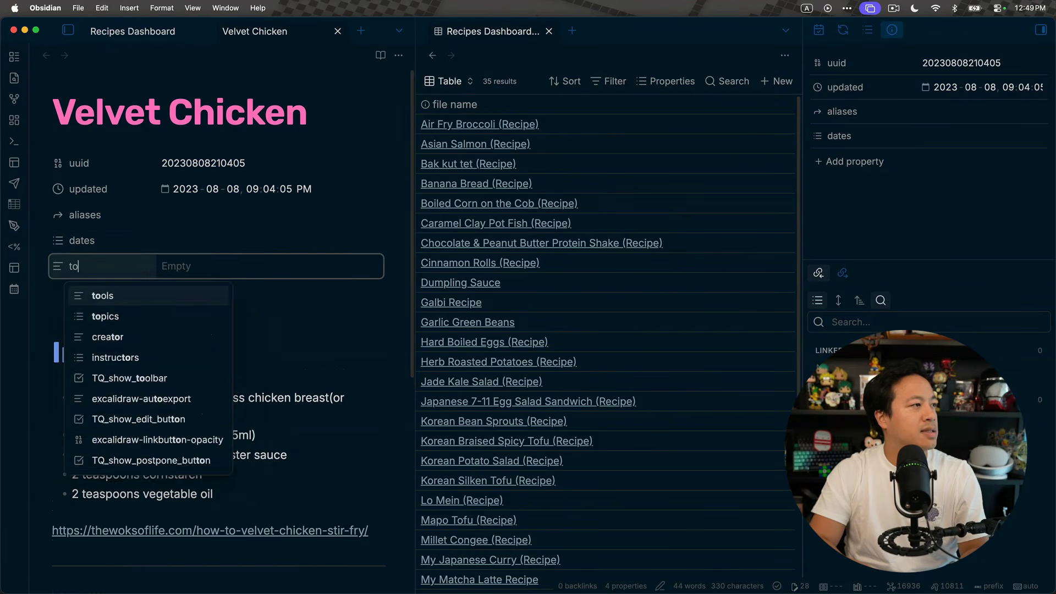
key(Return)
Step: Add empty streamType and created-on properties to the Velvet Chicken note
key(Down)
key(Down)
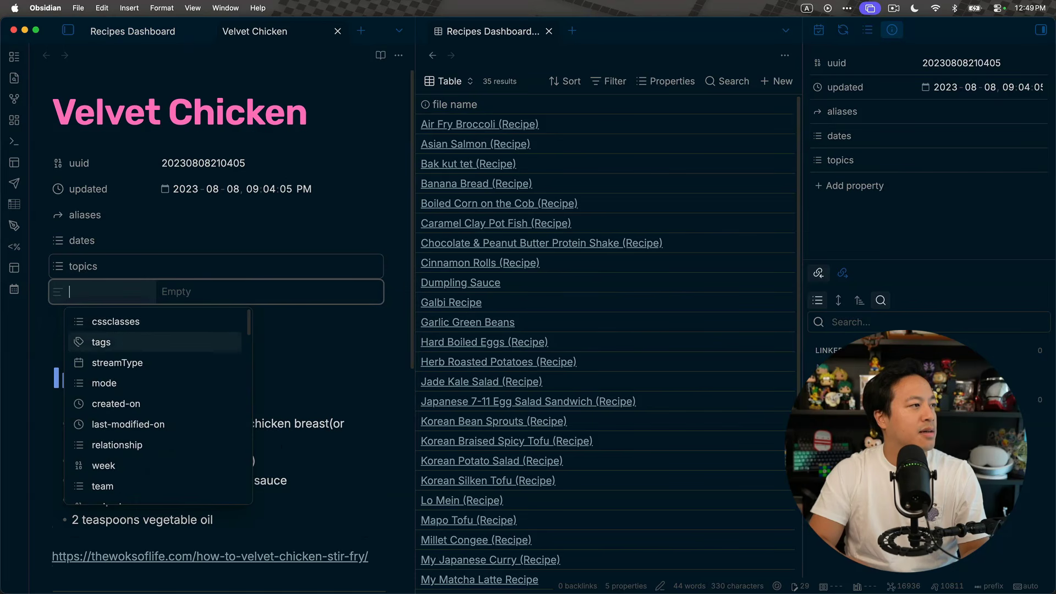
key(Return)
key(super+semicolon)
key(Down)
key(Down)
key(Down)
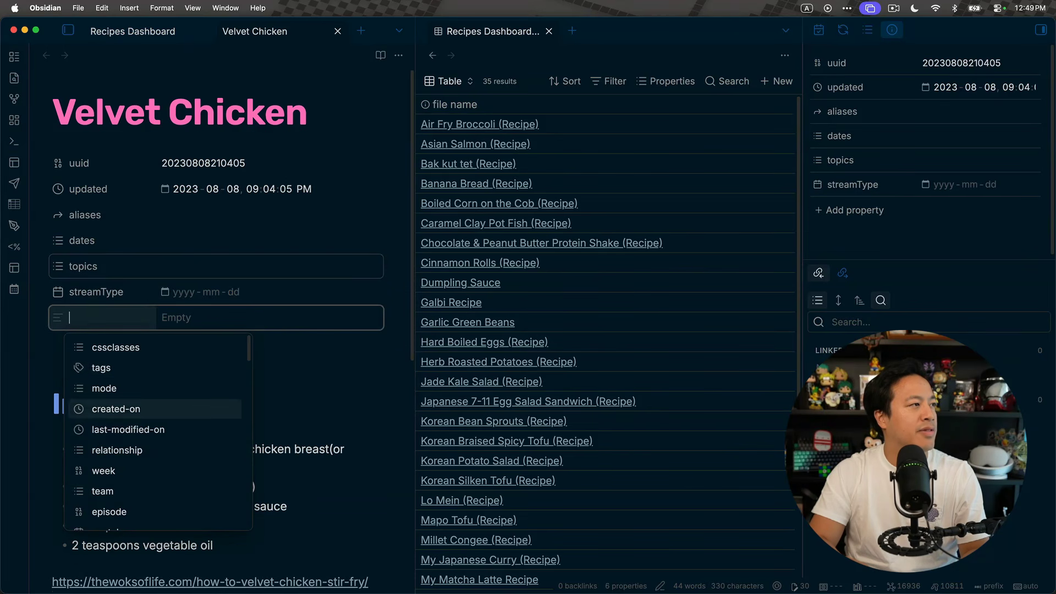
key(Return)
Step: Add empty relationship and episode properties below created-on in the Velvet Chicken note
key(super+semicolon)
key(Down)
key(Down)
key(Down)
key(Down)
key(Return)
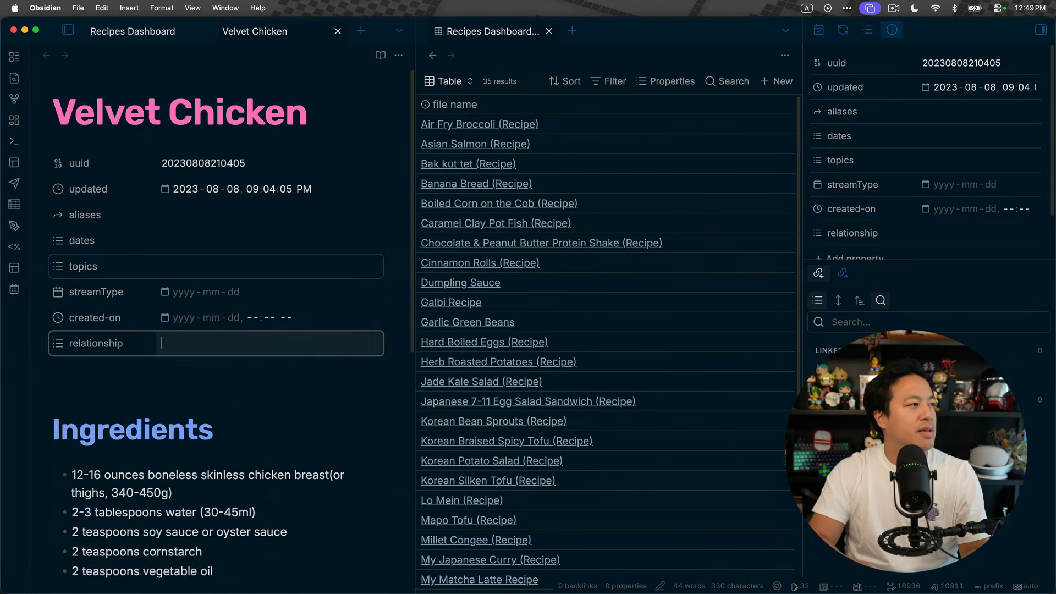
key(super+semicolon)
key(Down)
key(Down)
key(Down)
key(Down)
key(Down)
key(Down)
key(Return)
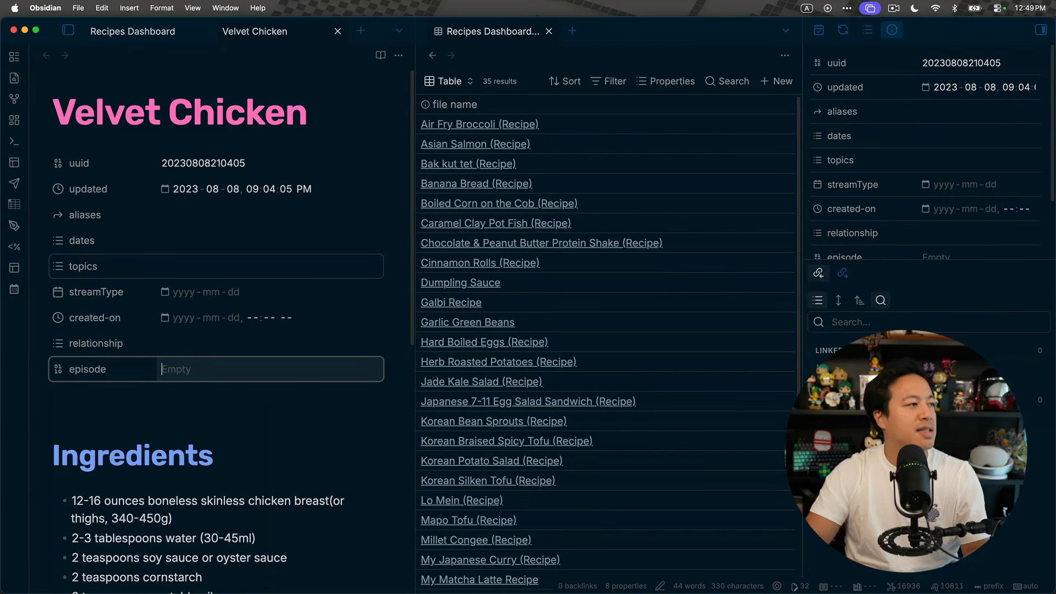
click(239, 409)
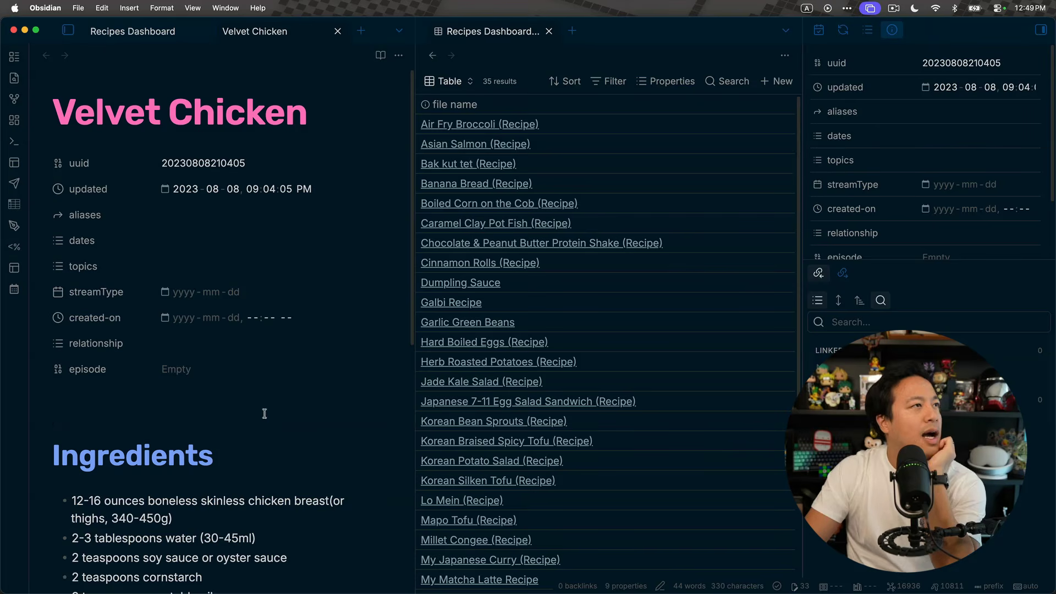
Step: Look through the General, Files and links, and Appearance settings for an option that controls how note properties are displayed
key(super+comma)
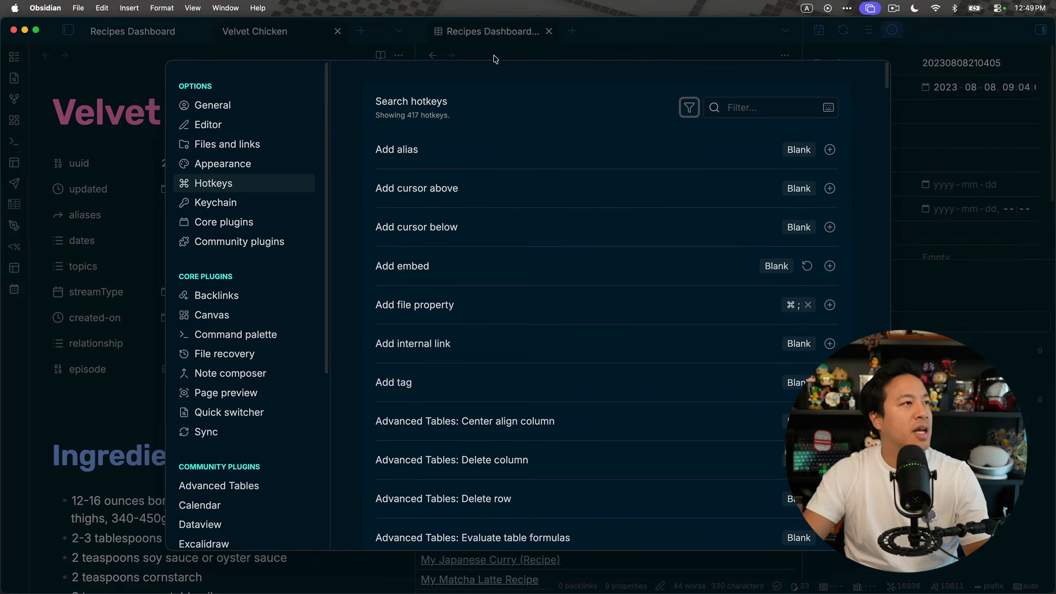
click(229, 109)
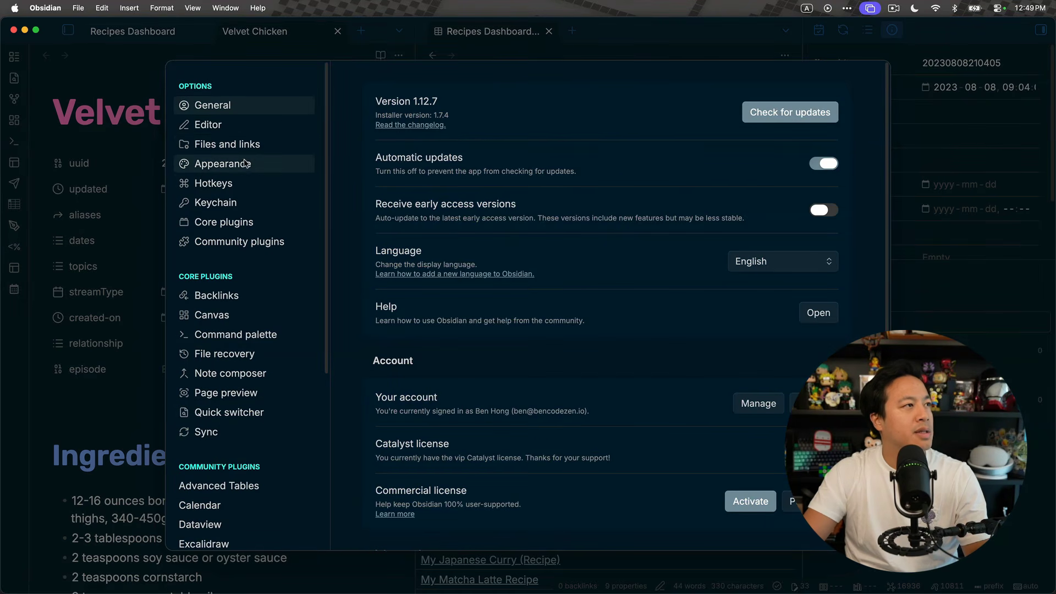
click(253, 145)
scroll(470, 262, down, 5)
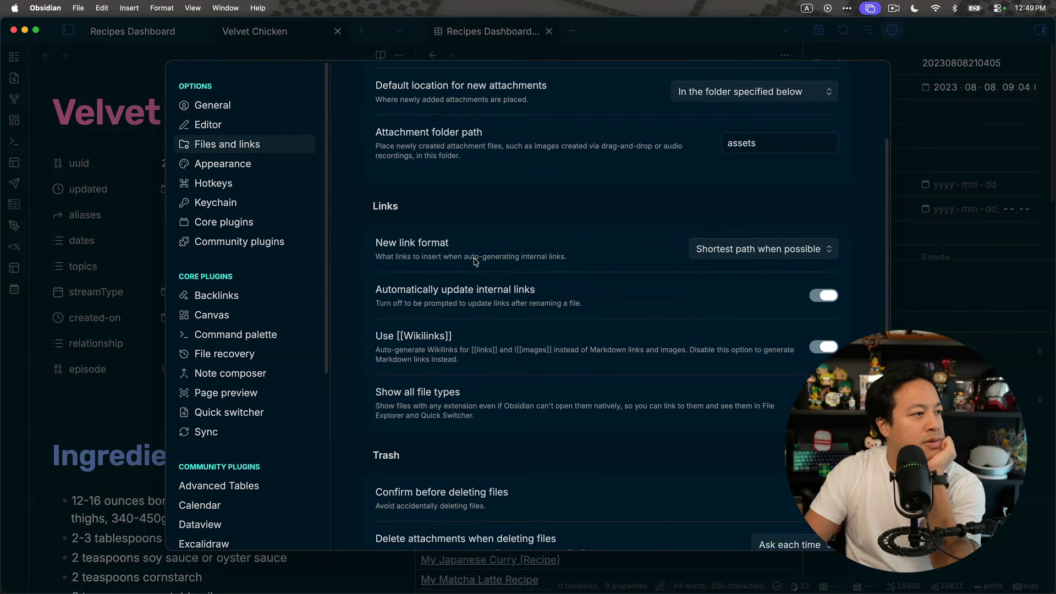
scroll(242, 181, down, 1)
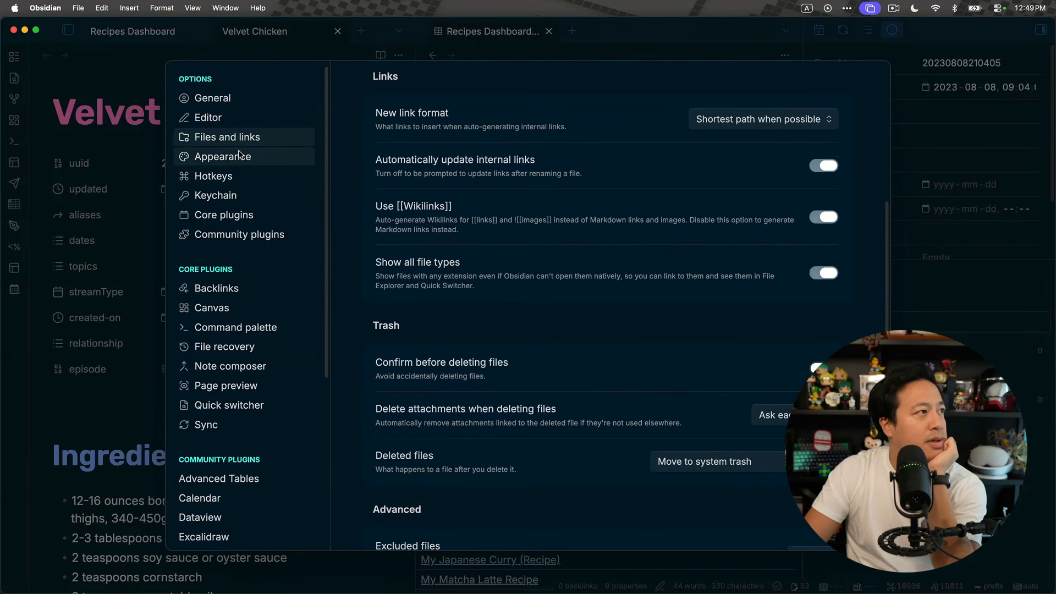
click(242, 157)
scroll(495, 245, down, 5)
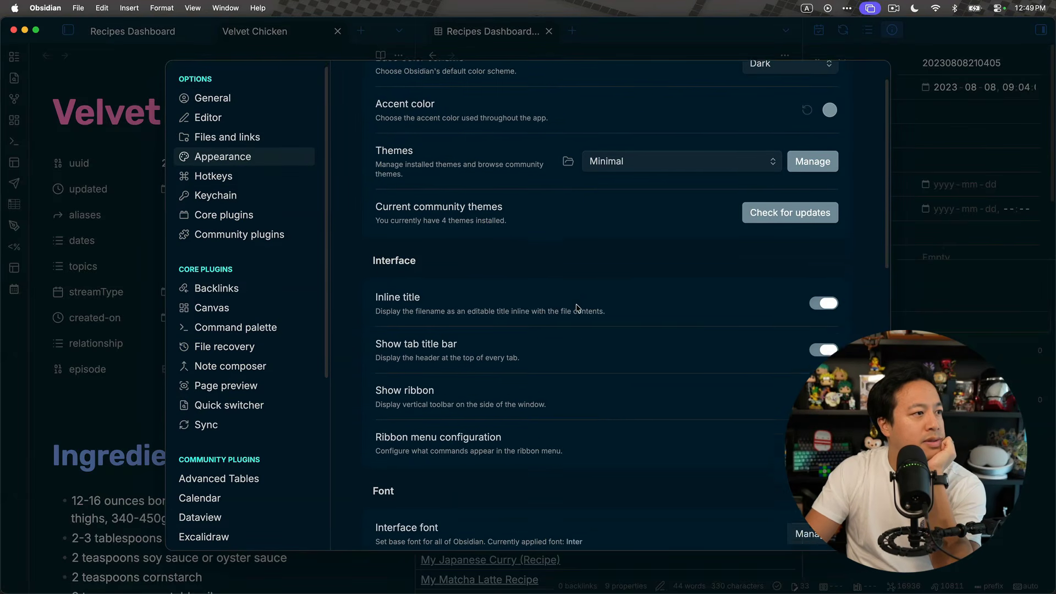
scroll(478, 295, down, 5)
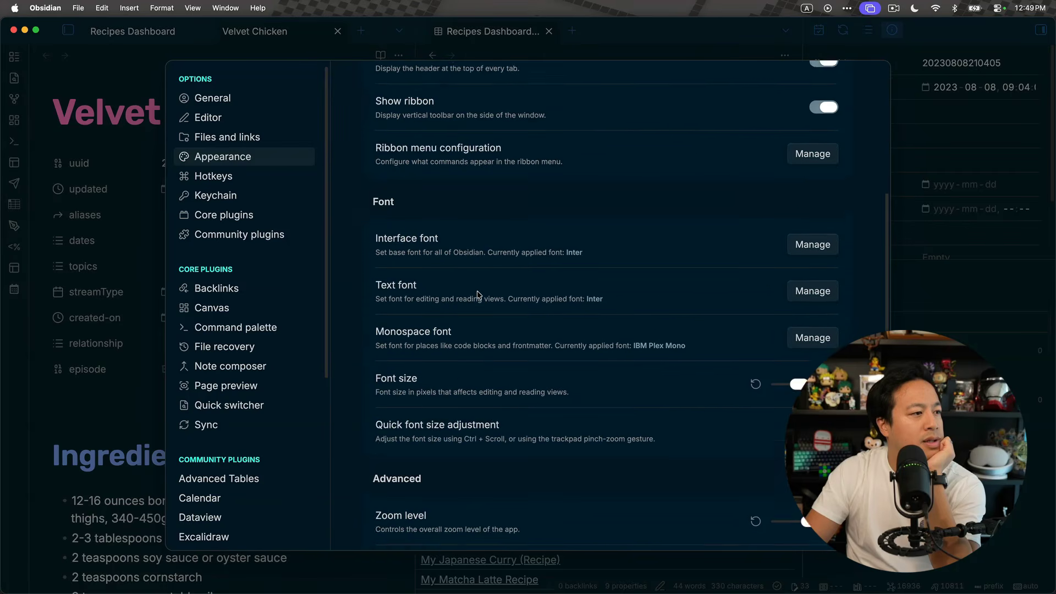
key(Escape)
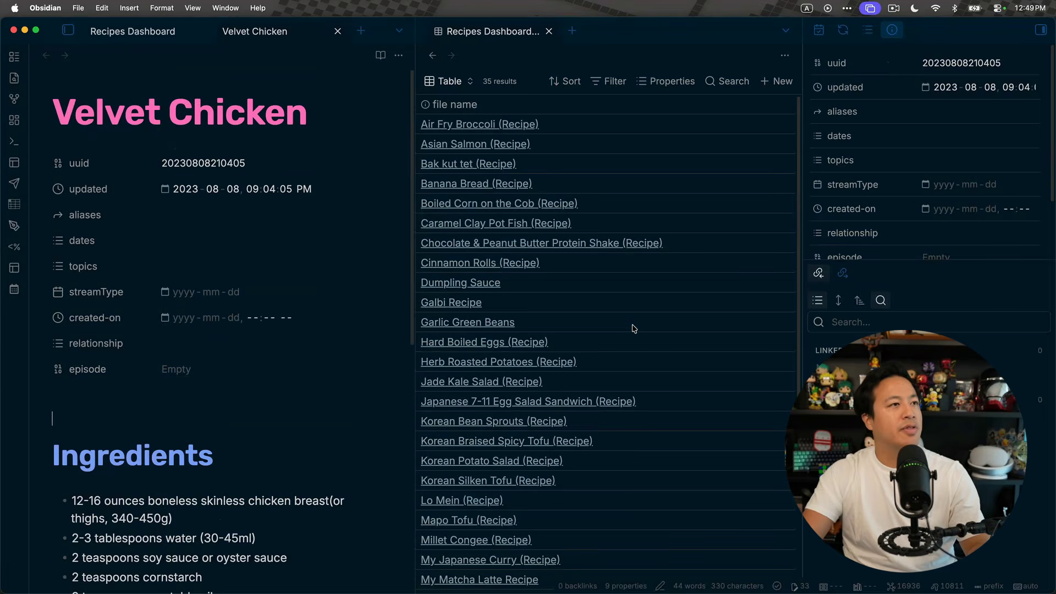
Step: Fold the properties of the Velvet Chicken note with the toggle fold command and delete the empty line above the Ingredients heading
key(super+p)
text(frontmattaprop)
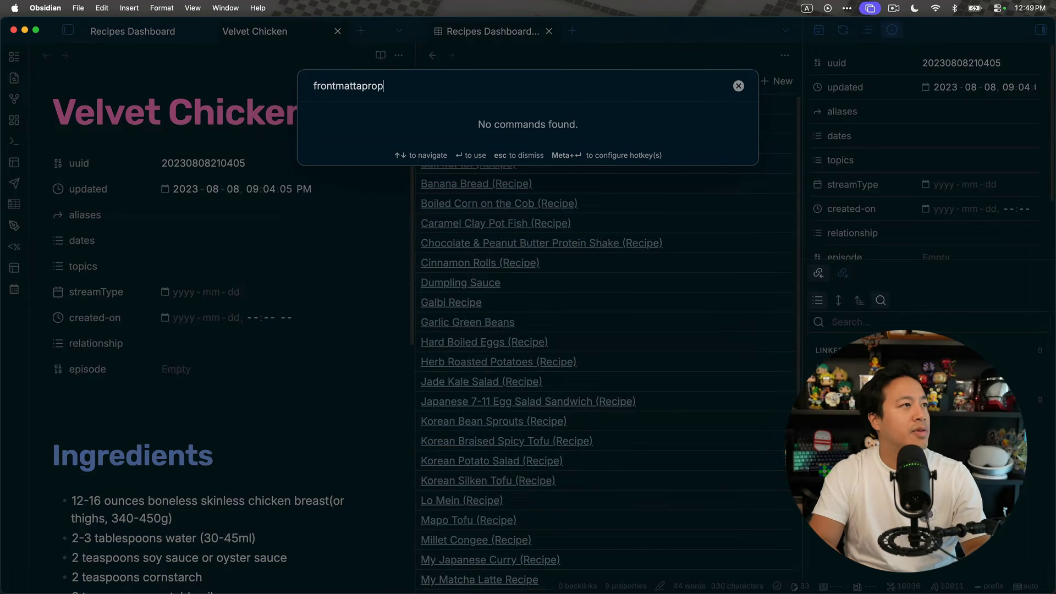
key(super+BackSpace)
text(properties)
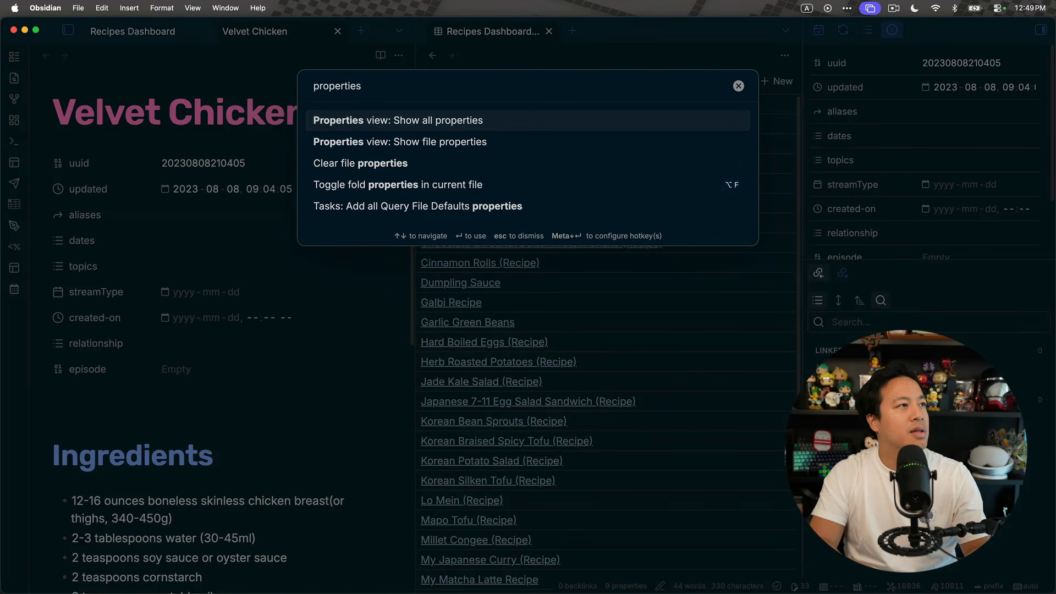
key(Down)
key(Down)
key(Down)
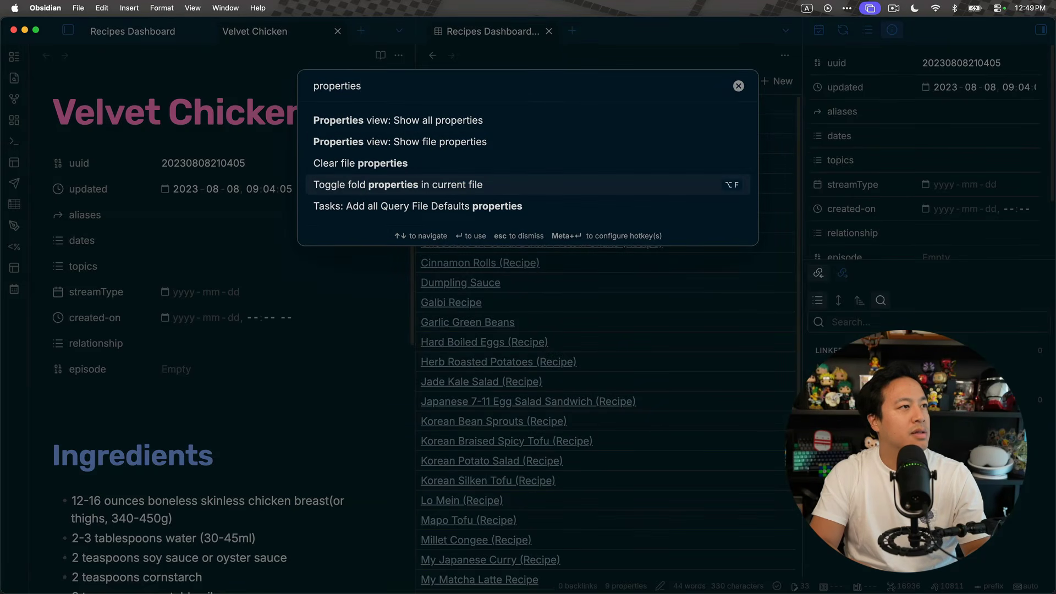
key(Return)
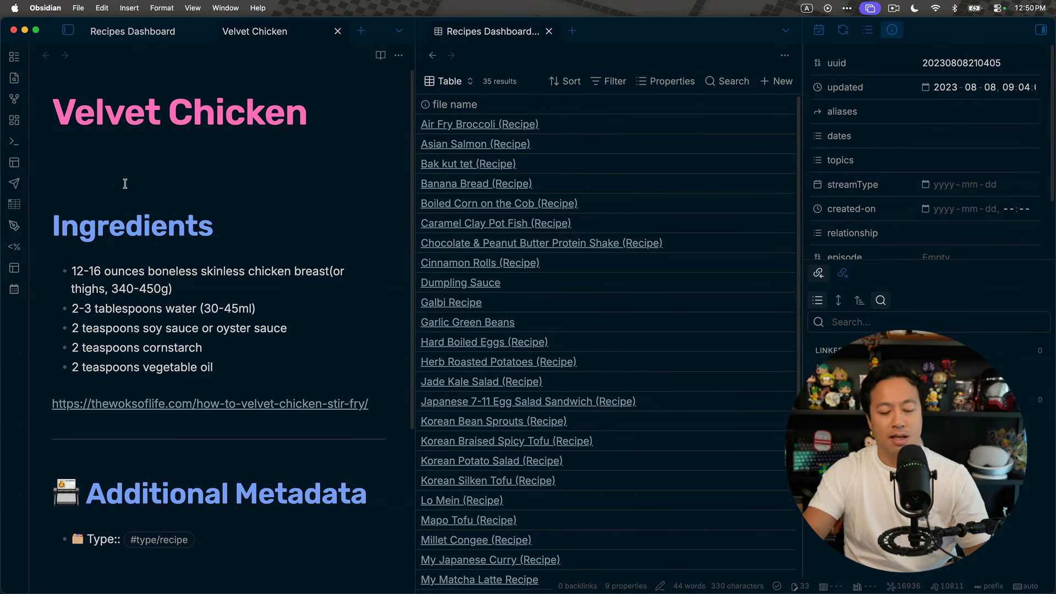
key(Down)
key(BackSpace)
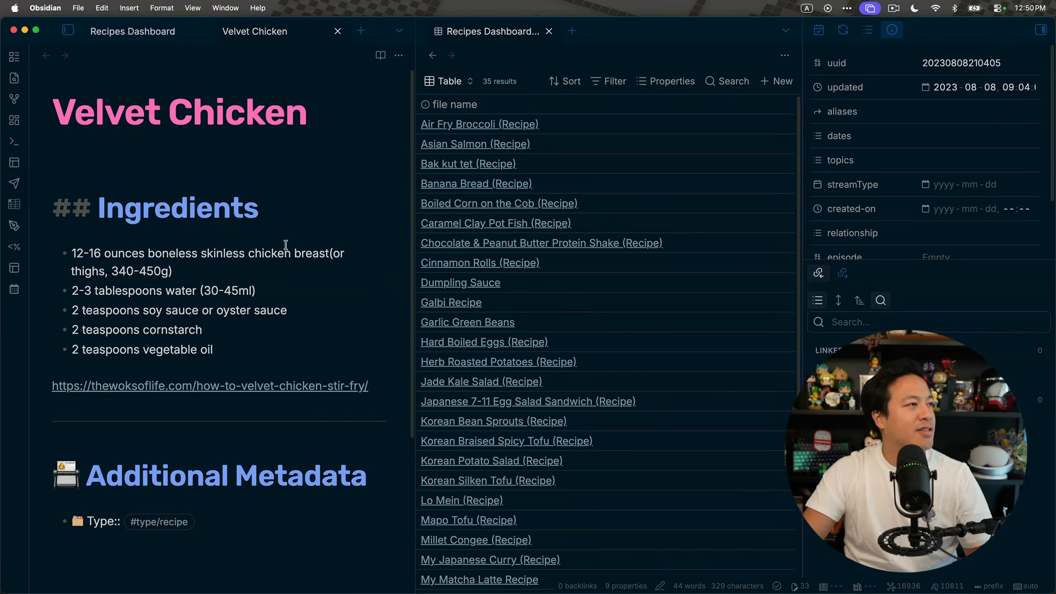
Step: Inspect the collapsed metadata container under the Velvet Chicken title with the developer tools and give it the inline style margin-bottom: 0;
click(300, 292)
key(super+alt+i)
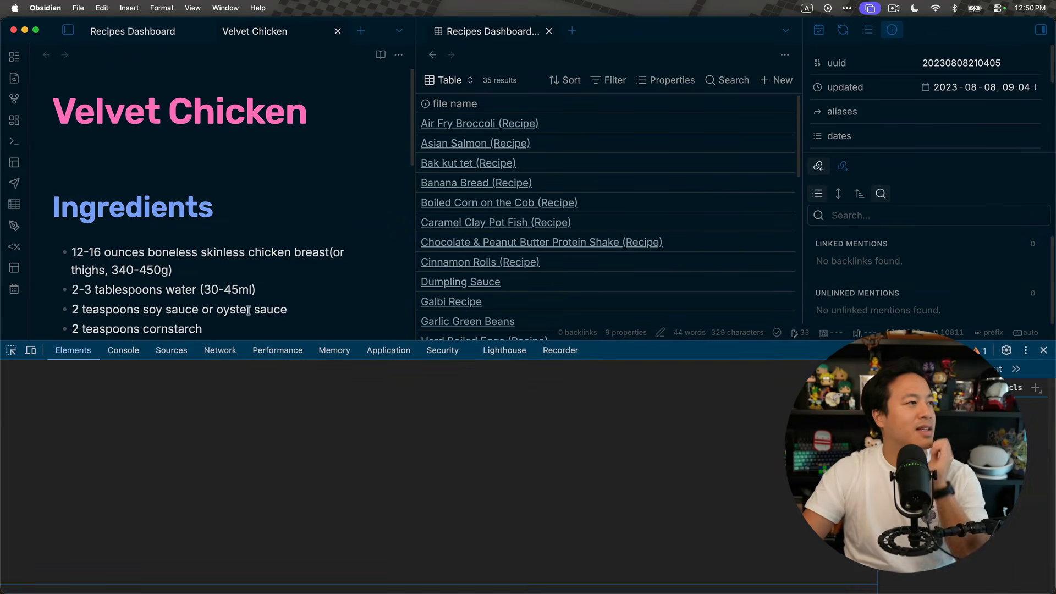
click(11, 350)
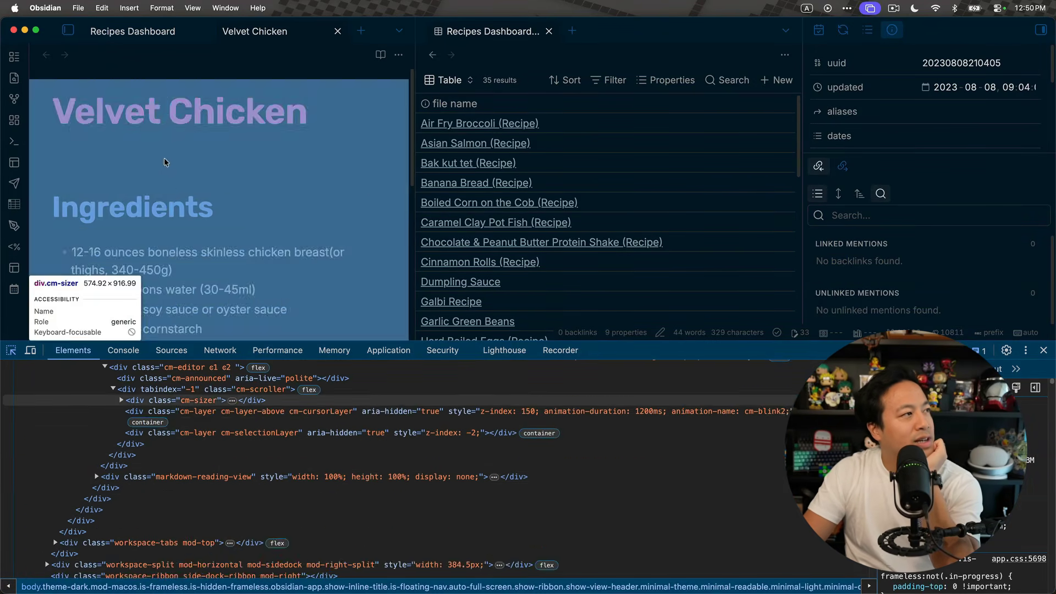
click(168, 145)
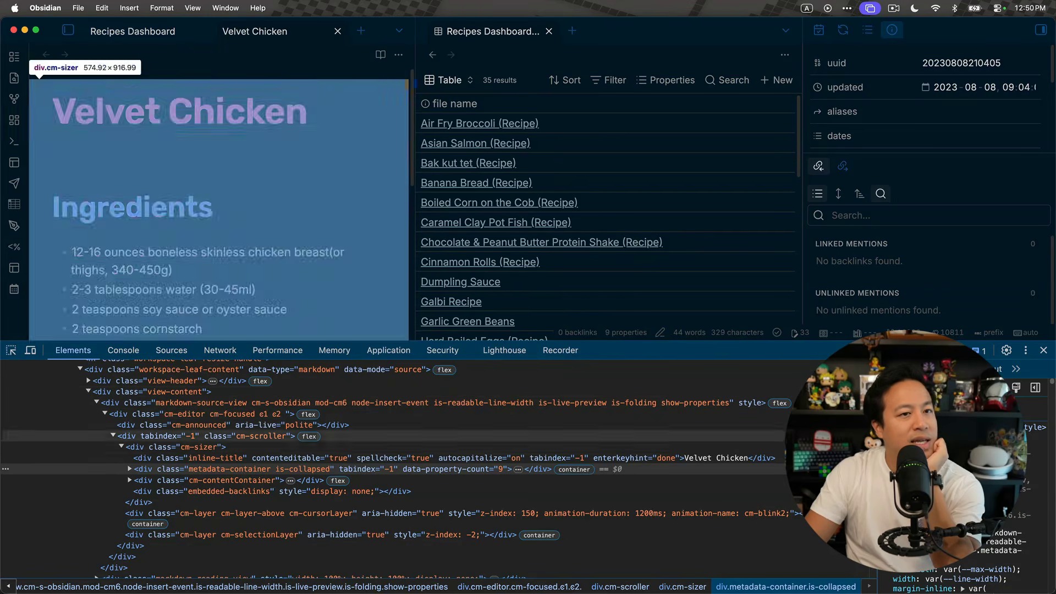
scroll(962, 495, down, 3)
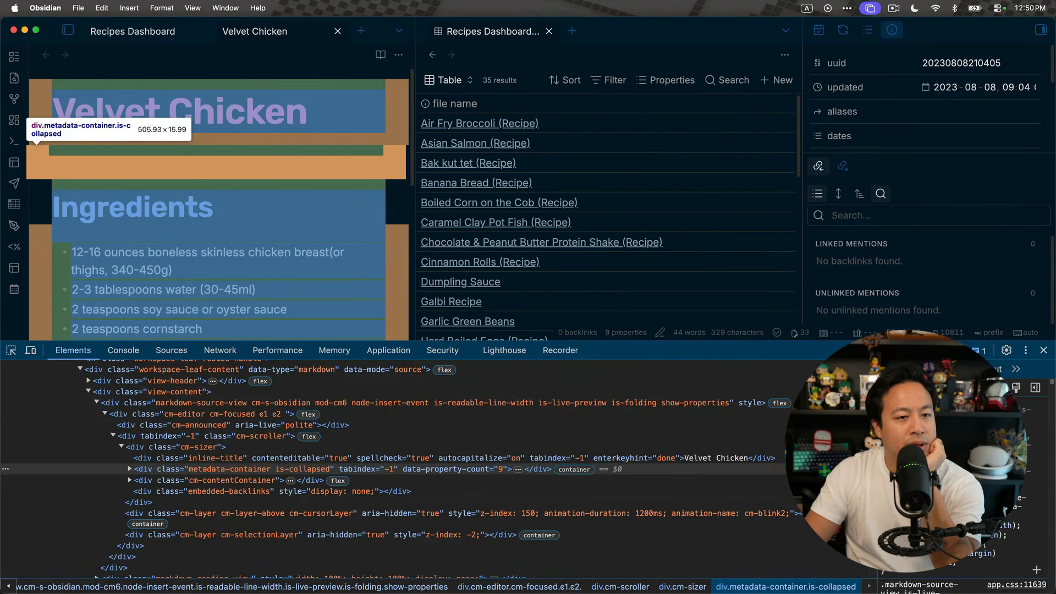
scroll(935, 495, up, 2)
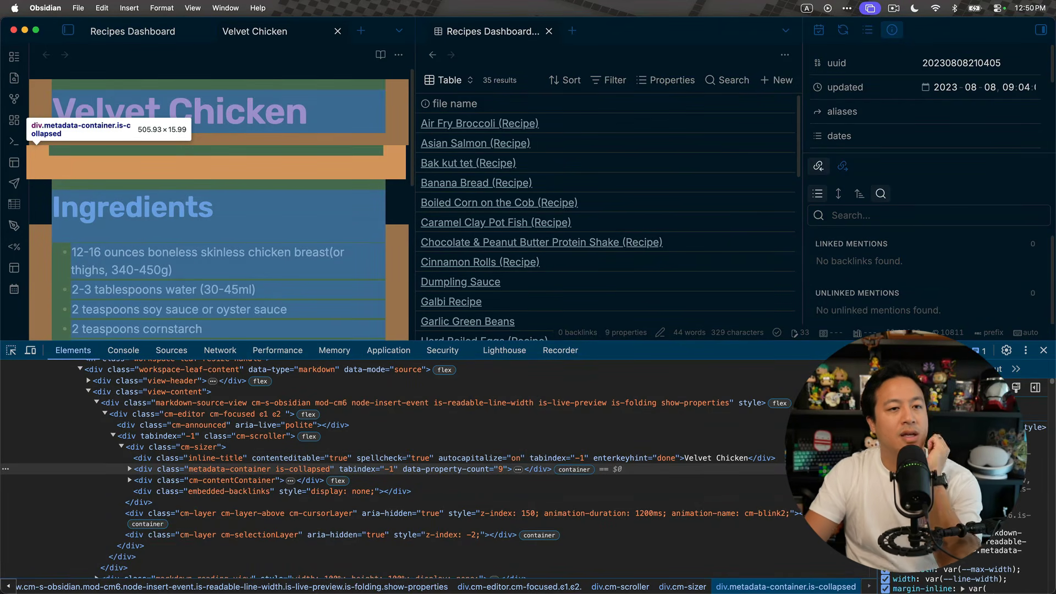
click(930, 408)
click(957, 414)
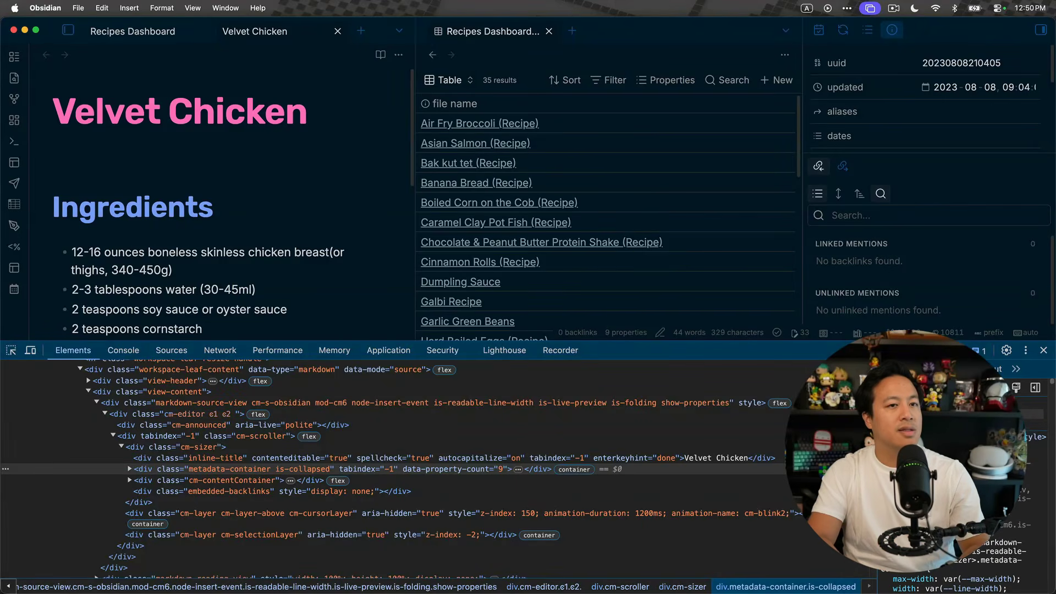
text(margin-bottom: 0;)
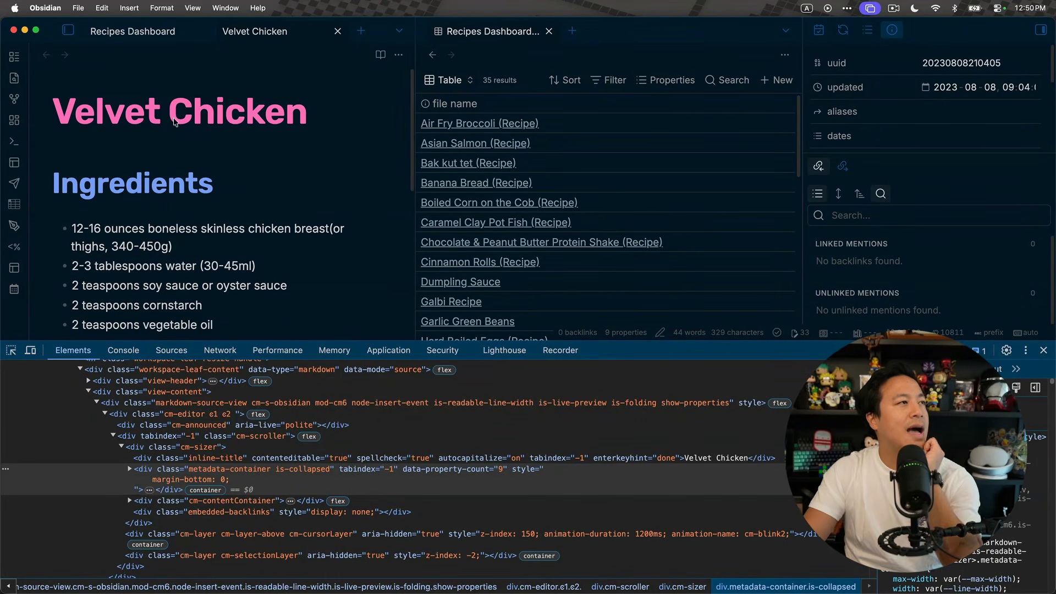
click(1043, 350)
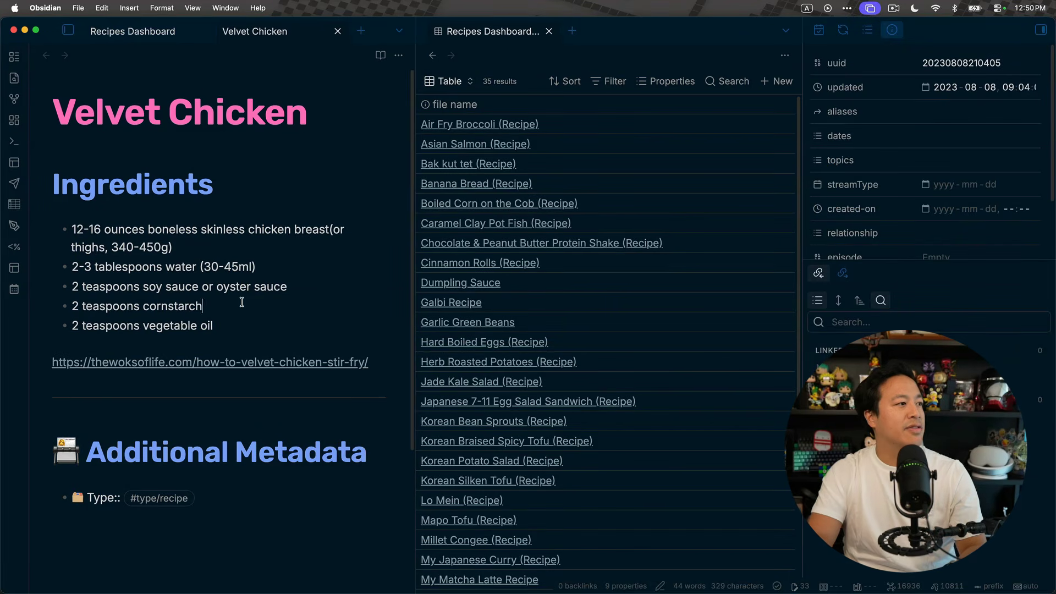
Step: Toggle the Velvet Chicken note's properties between unfolded and folded with the toggle fold properties command
key(super+p)
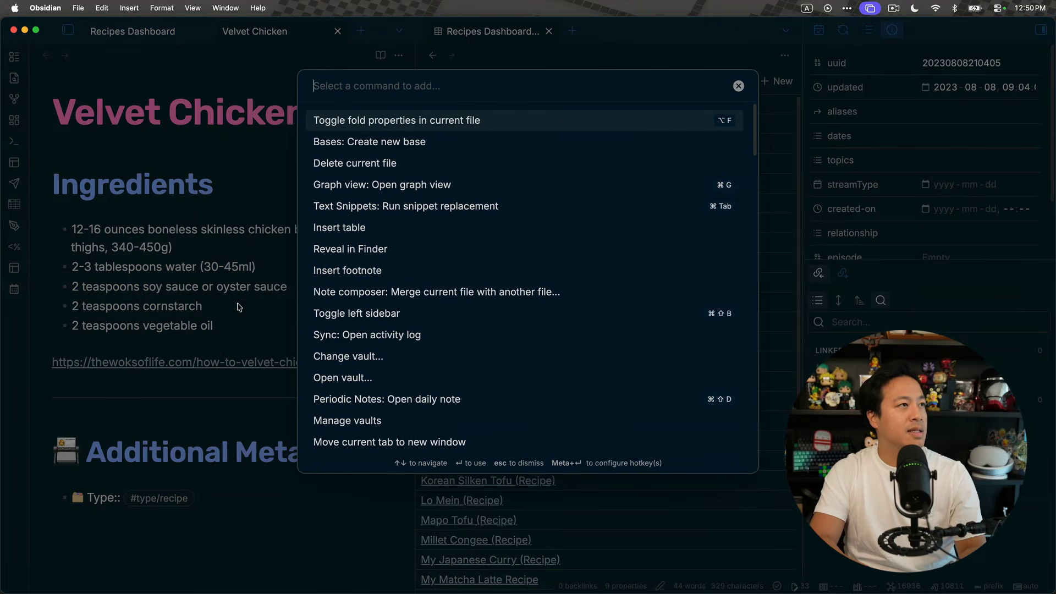
key(Return)
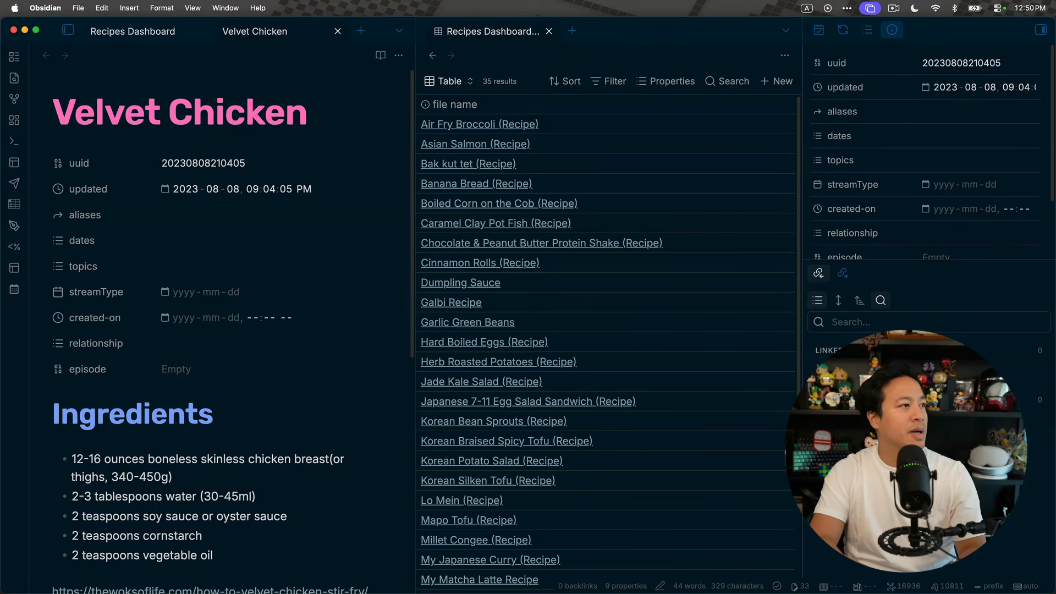
key(super+p)
key(Return)
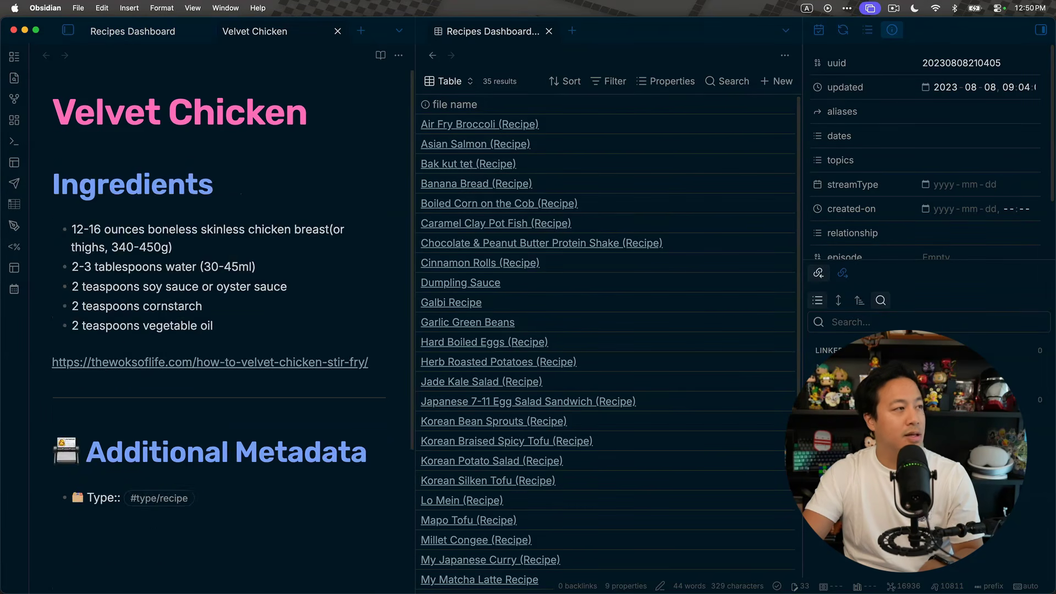
key(super+p)
key(Return)
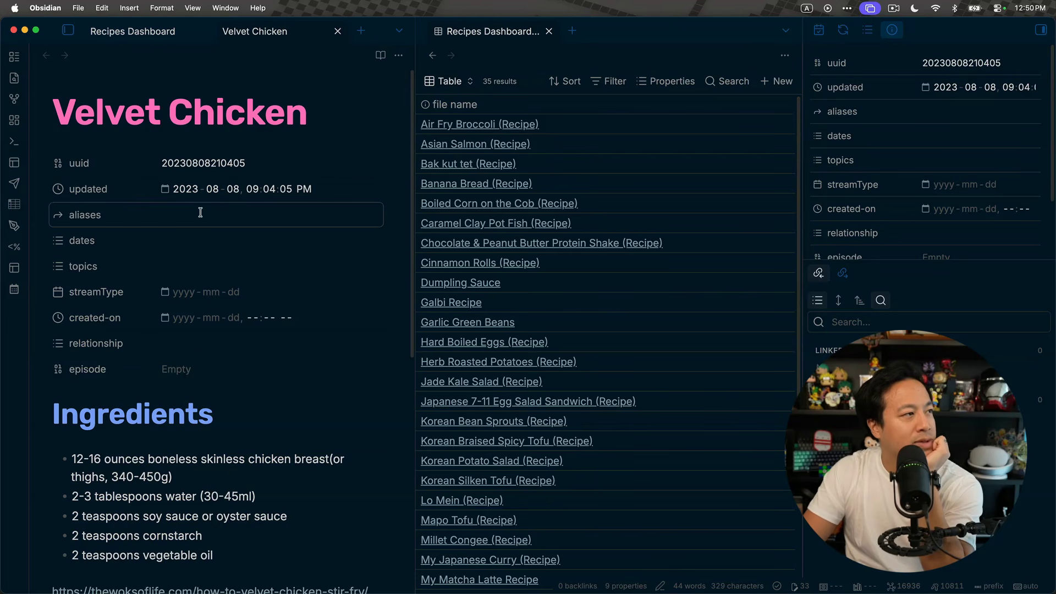
scroll(240, 311, down, 3)
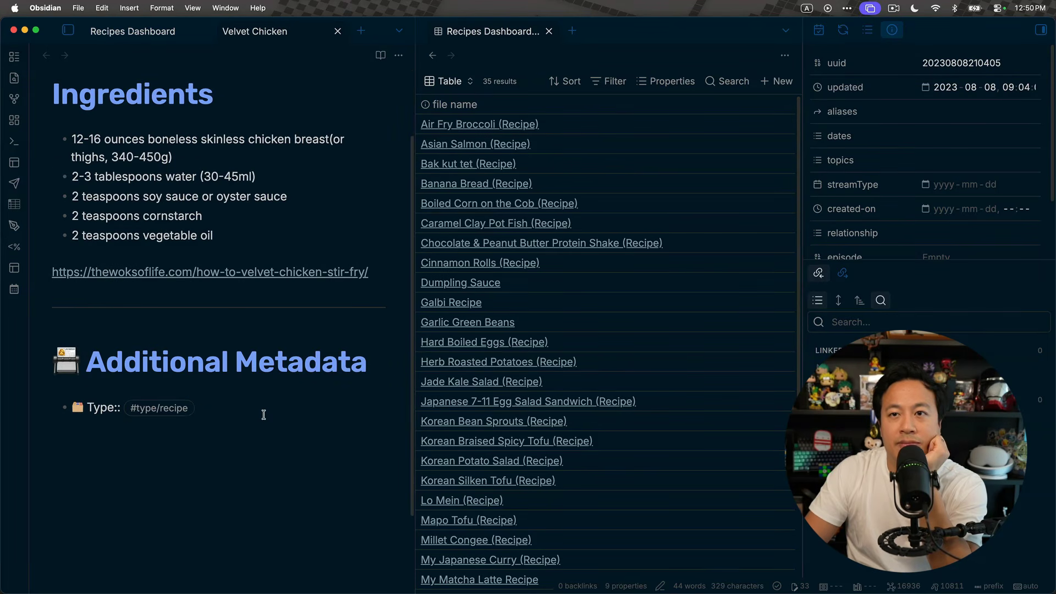
scroll(316, 322, up, 2)
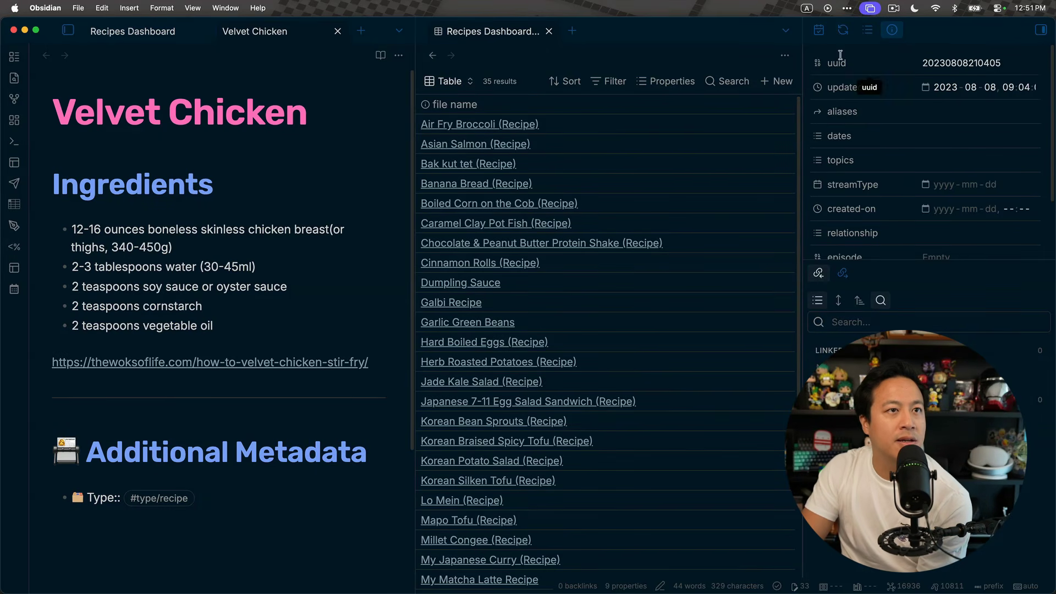
Step: Review the Velvet Chicken file properties in the sidebar, then hide that sidebar and close the Velvet Chicken note
scroll(913, 187, down, 3)
scroll(922, 201, up, 3)
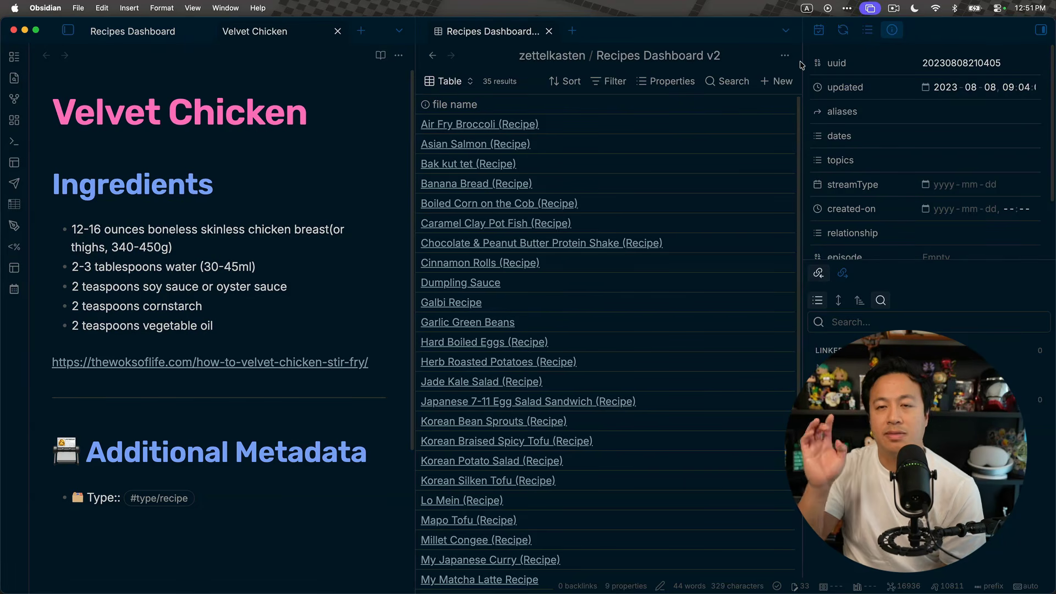
scroll(899, 113, down, 3)
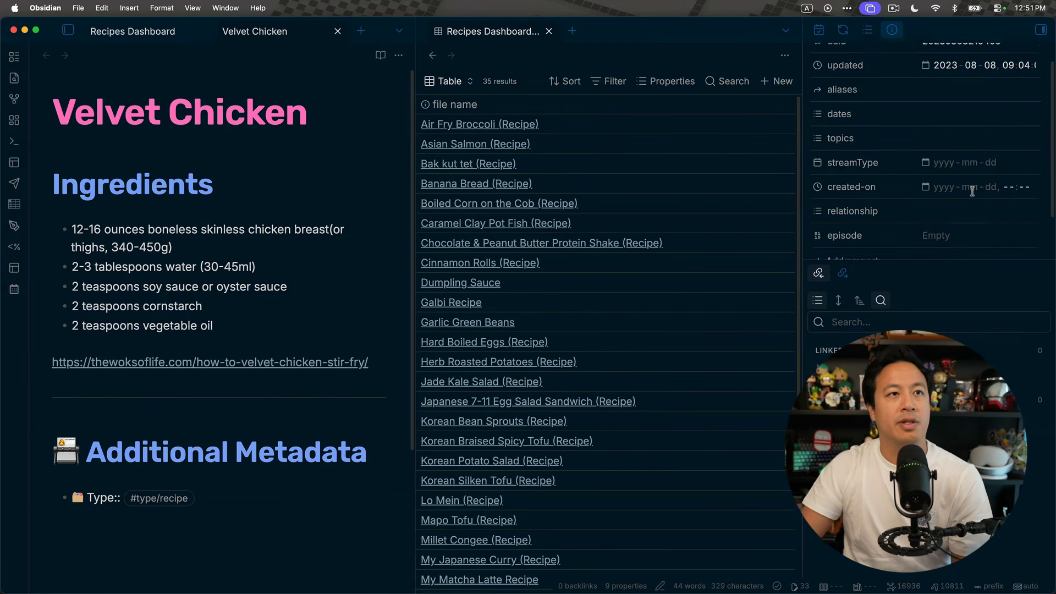
scroll(899, 113, up, 3)
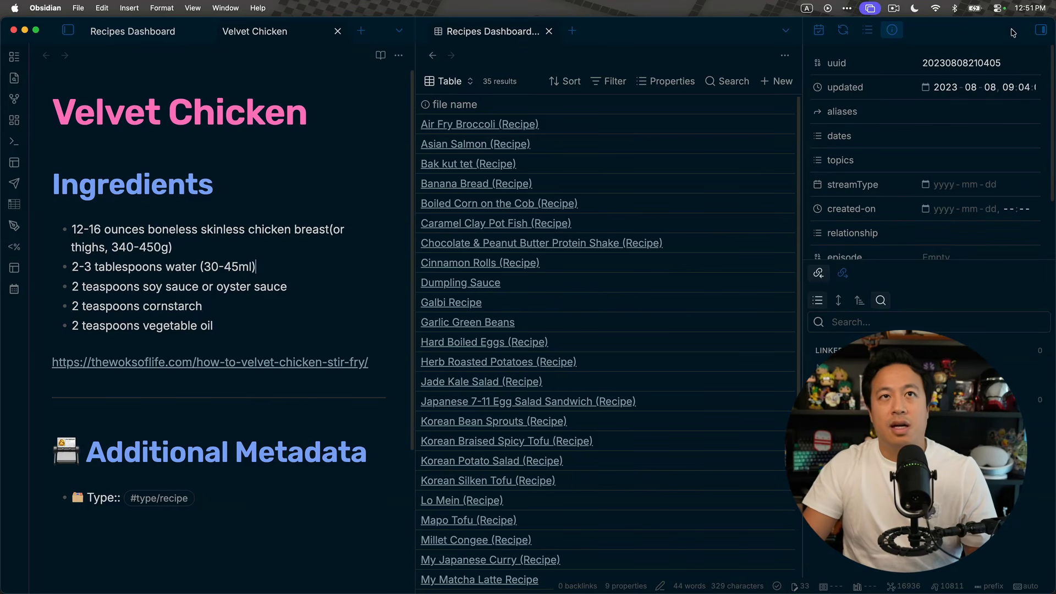
click(1041, 30)
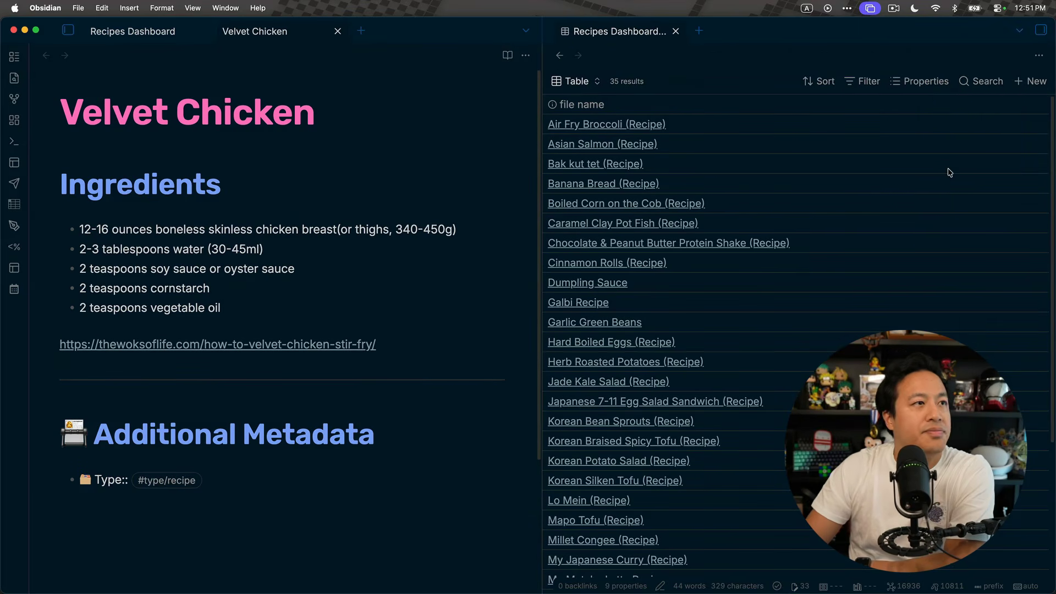
click(337, 31)
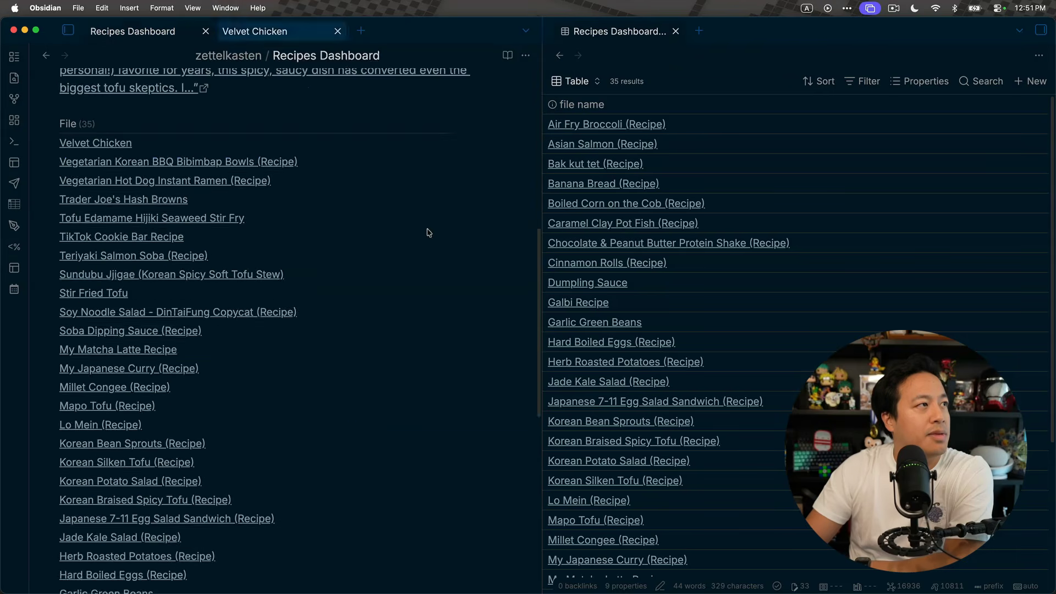
Step: Delete the whole Dataview query block that lists the recipes at the end of the Recipes Dashboard note
scroll(499, 206, up, 5)
scroll(376, 187, down, 4)
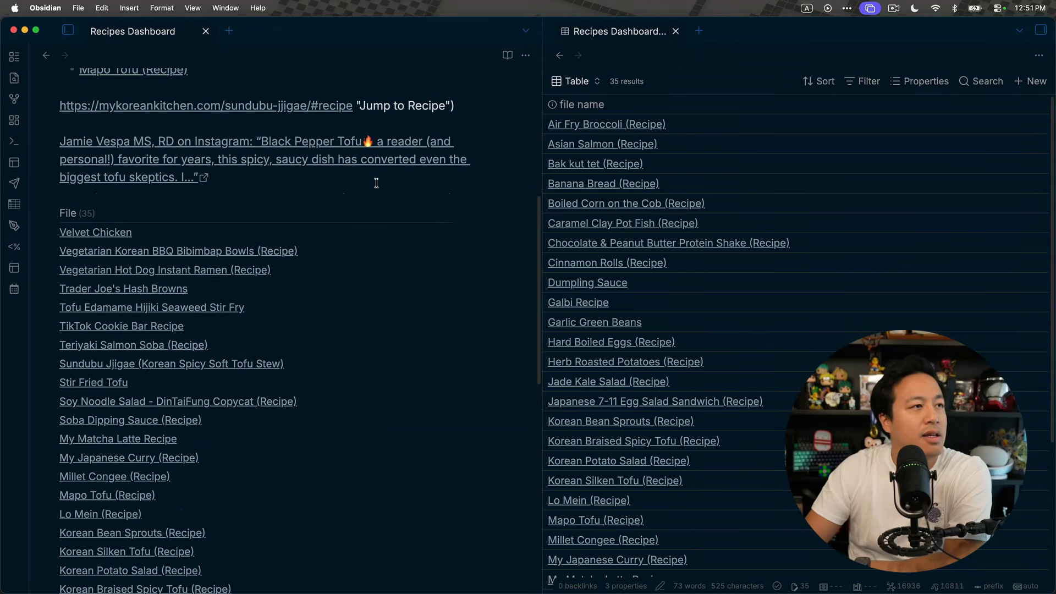
scroll(794, 226, down, 2)
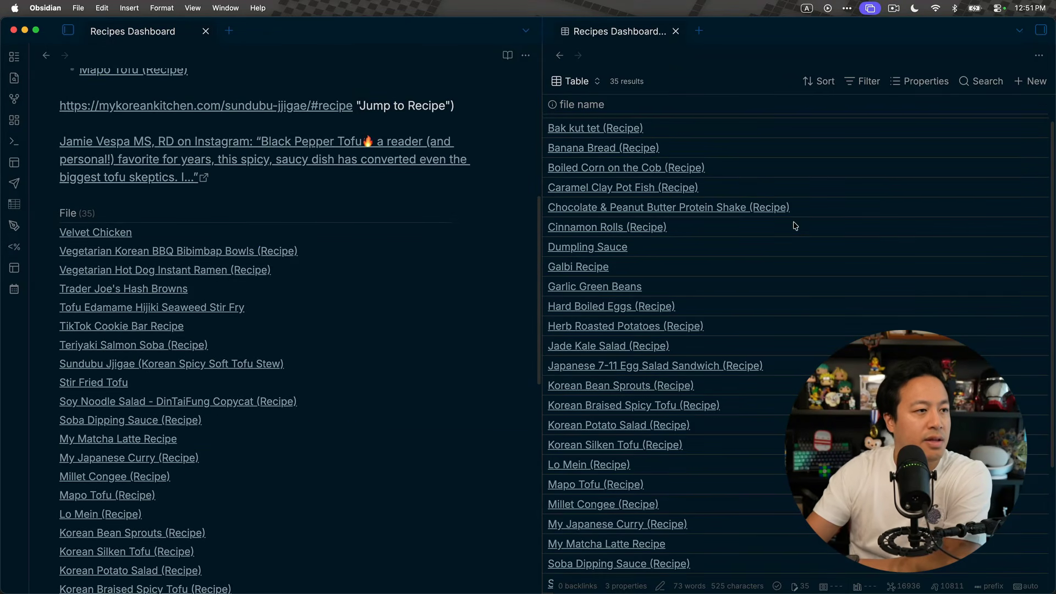
scroll(770, 248, down, 8)
scroll(682, 330, up, 10)
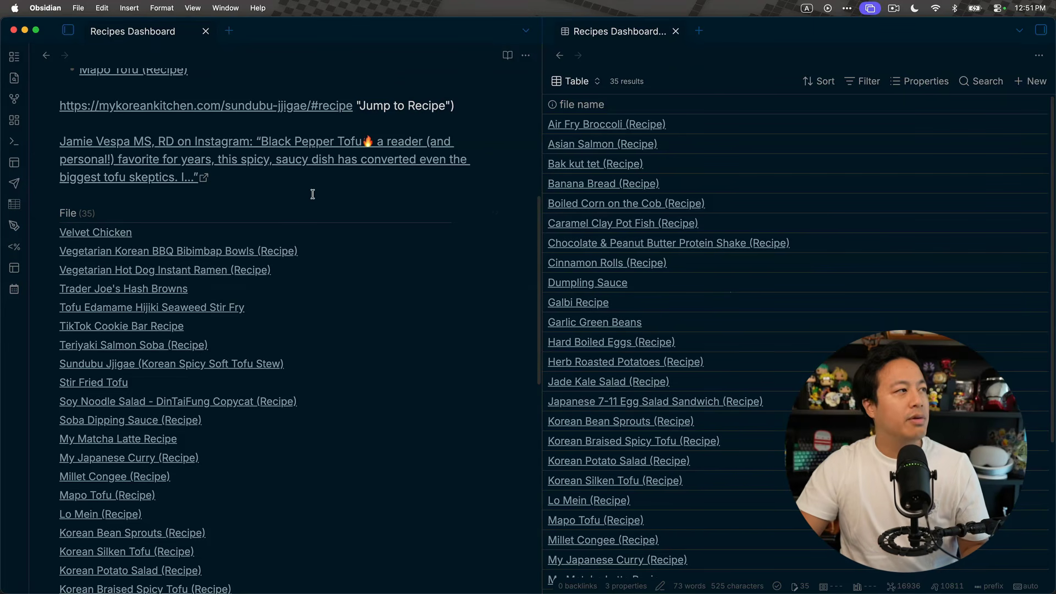
key(Down)
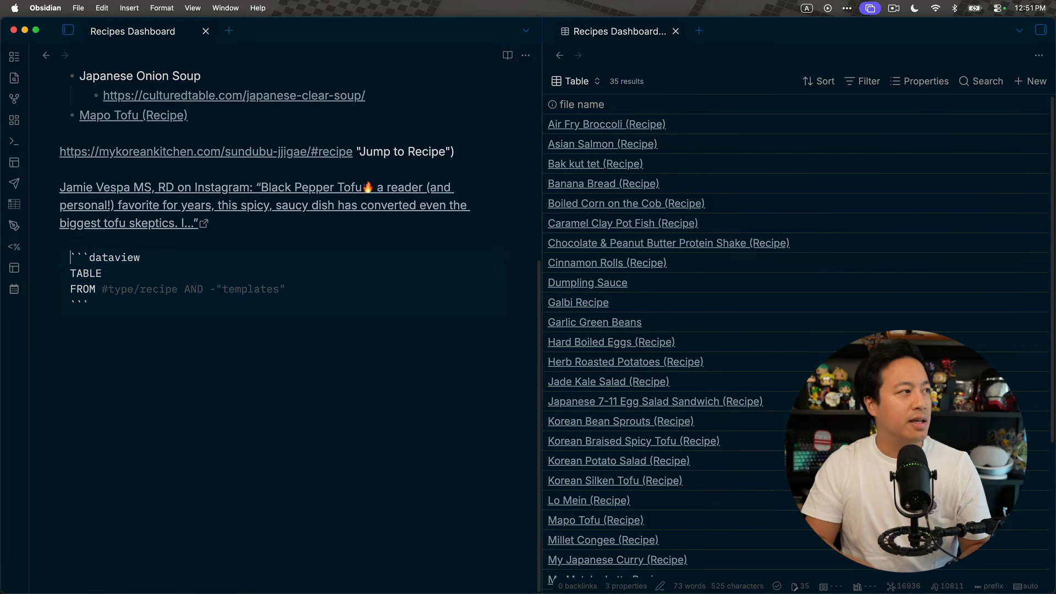
key(shift+Down)
key(shift+Down)
key(shift+Down)
key(shift+Down)
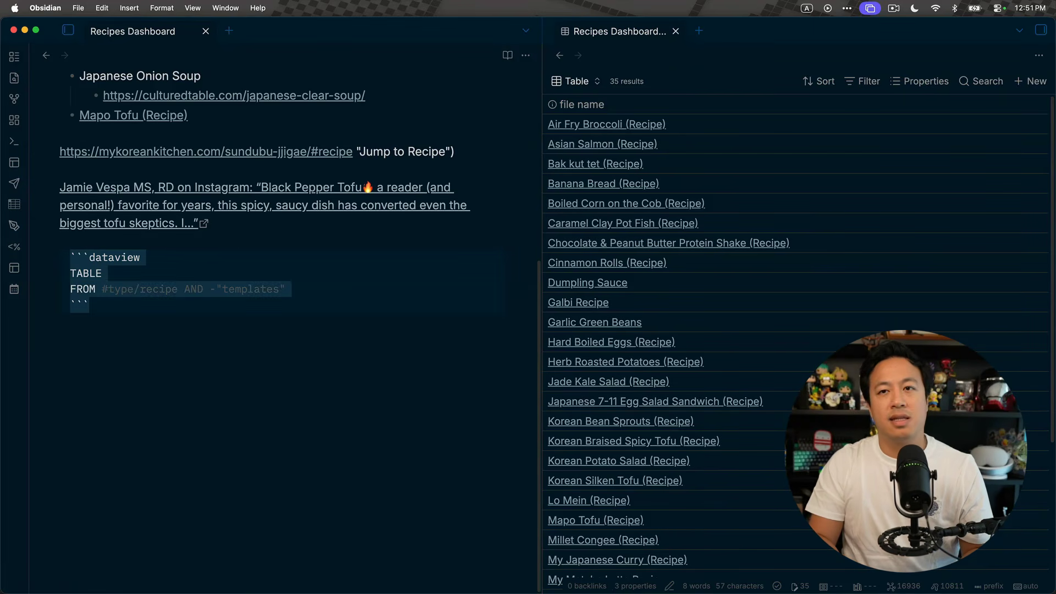
key(BackSpace)
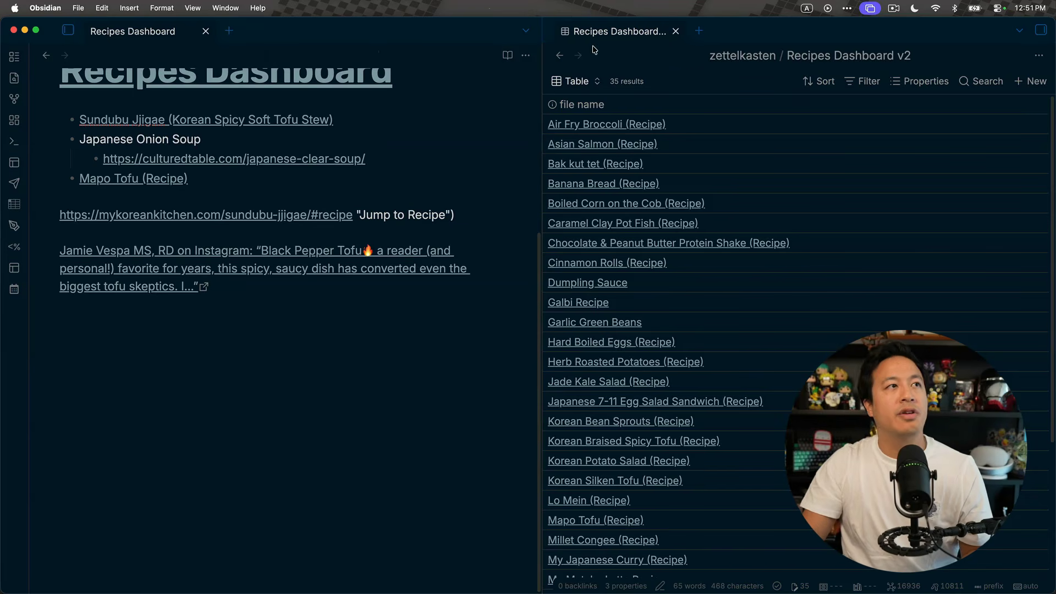
Step: Look up "recipes" in the vault, compare the dashboard note with the v2 base entry, and open the Recipes Dashboard note
click(699, 31)
text(recipes)
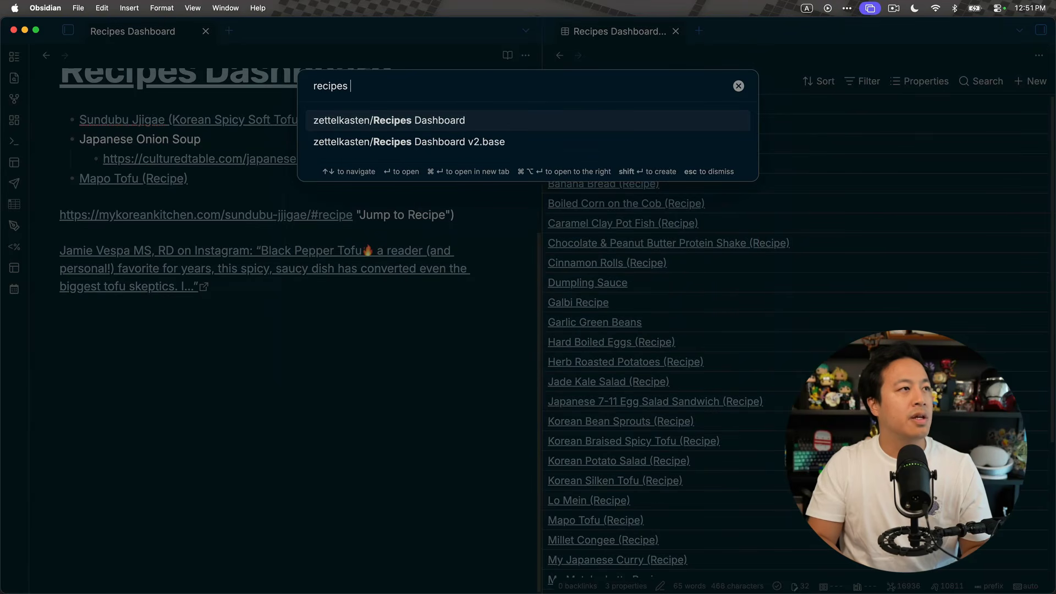
key(Down)
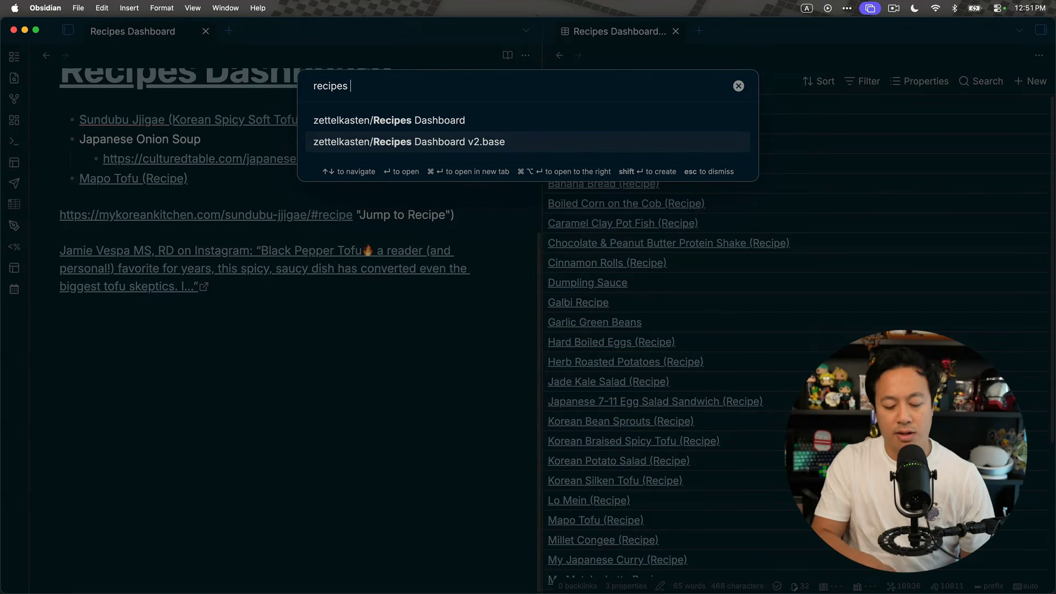
key(Up)
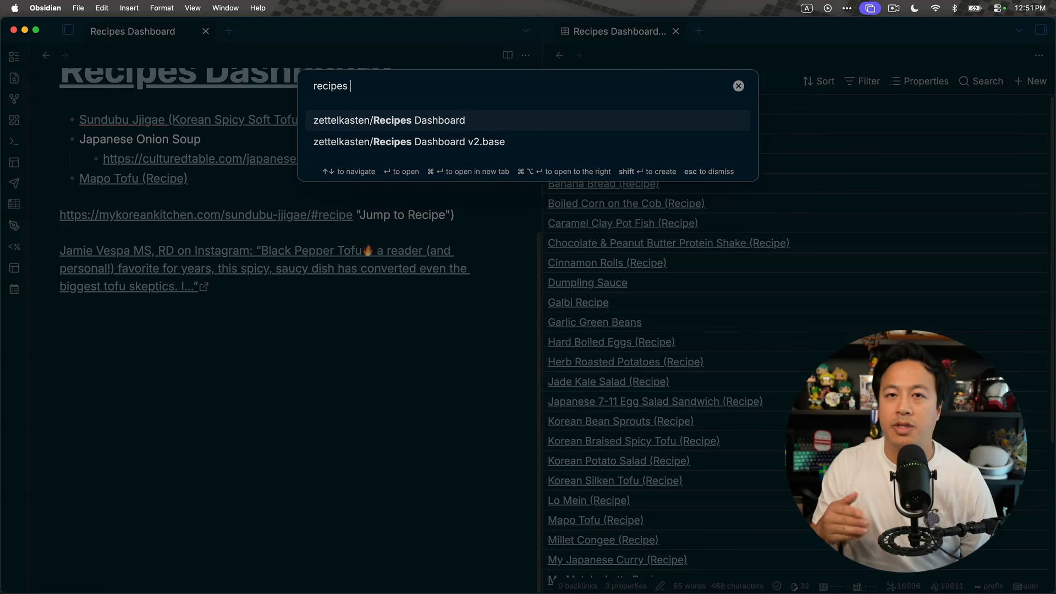
key(Down)
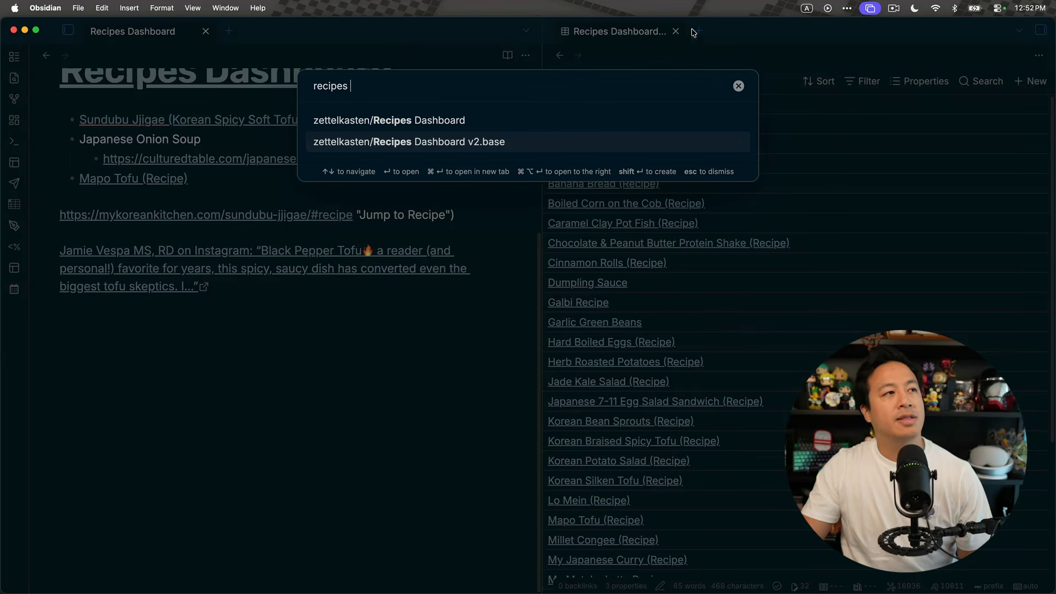
key(Up)
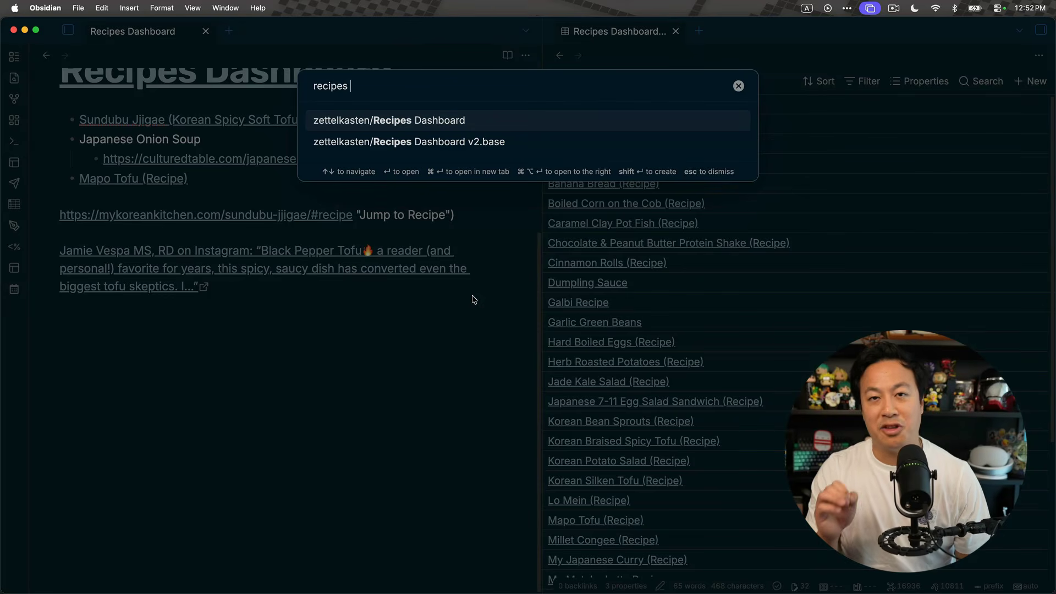
key(Return)
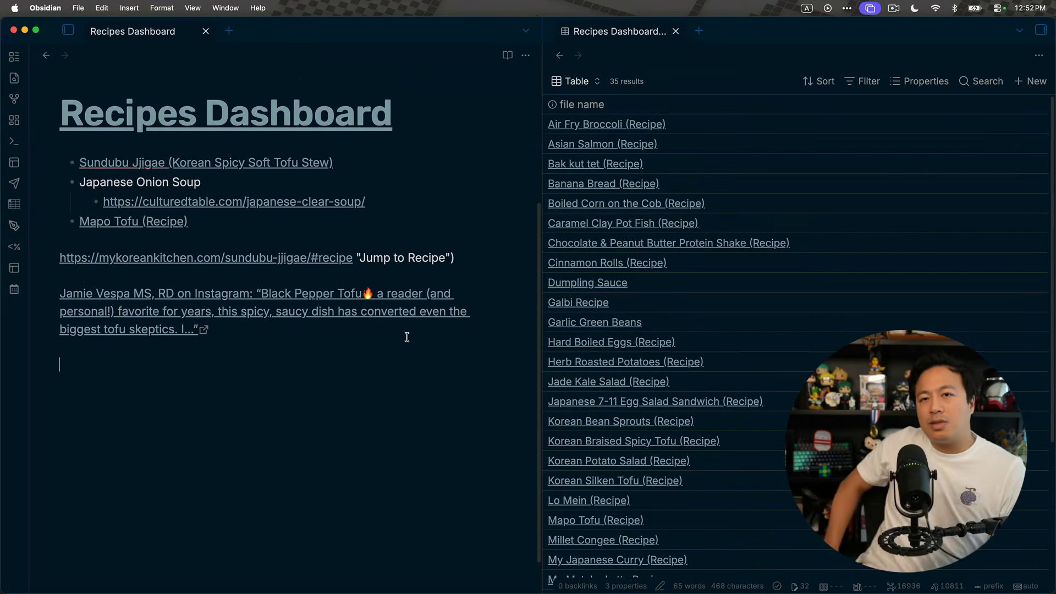
Step: Insert a level-two Notes heading from the Notes (Block Template) directly above the recipe links in the Recipes Dashboard note
scroll(407, 338, up, 3)
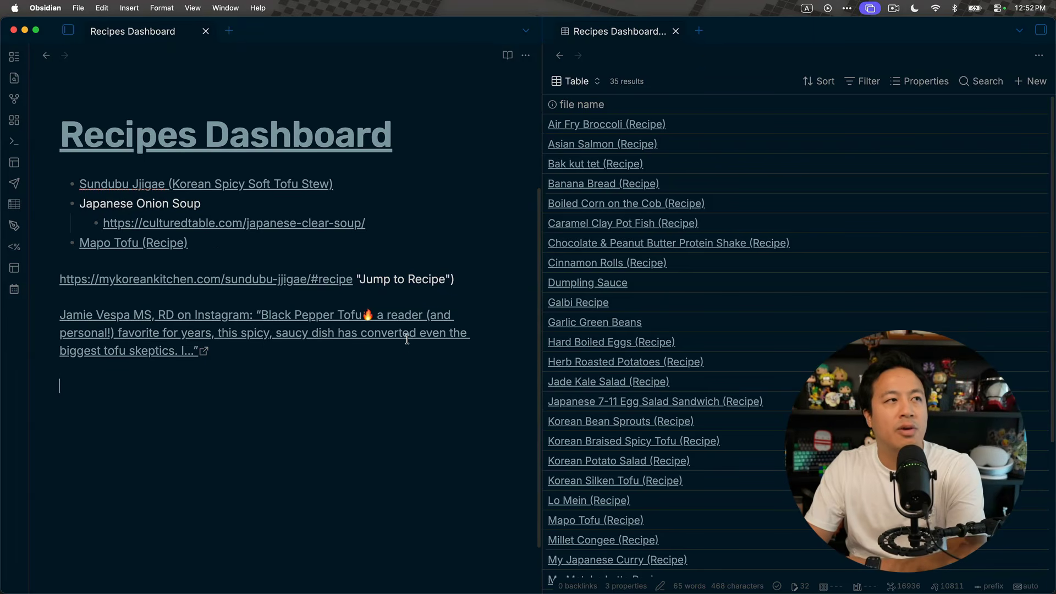
scroll(796, 311, down, 3)
scroll(796, 311, down, 3)
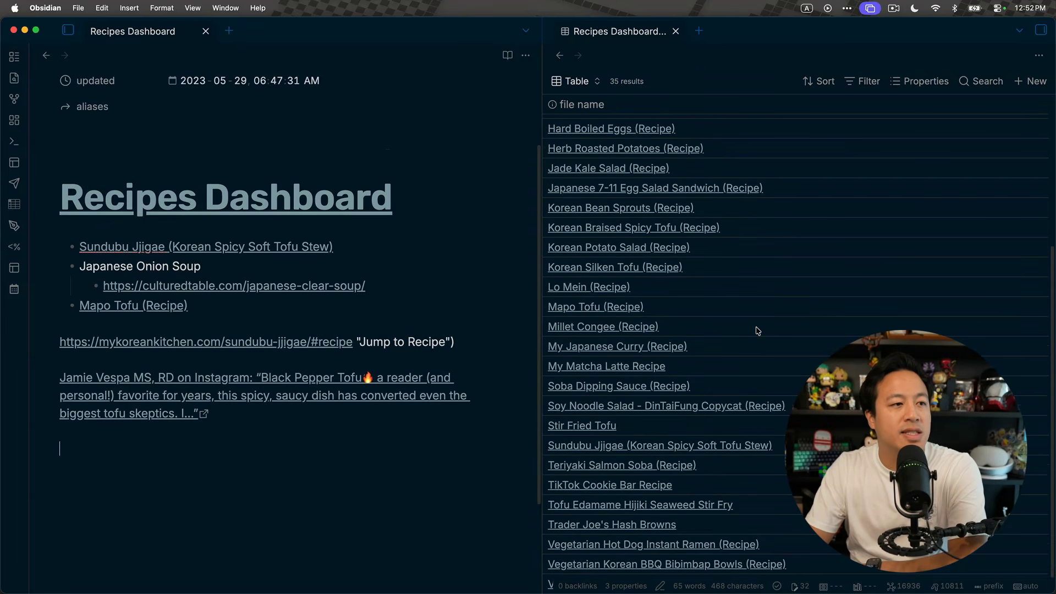
scroll(641, 473, up, 5)
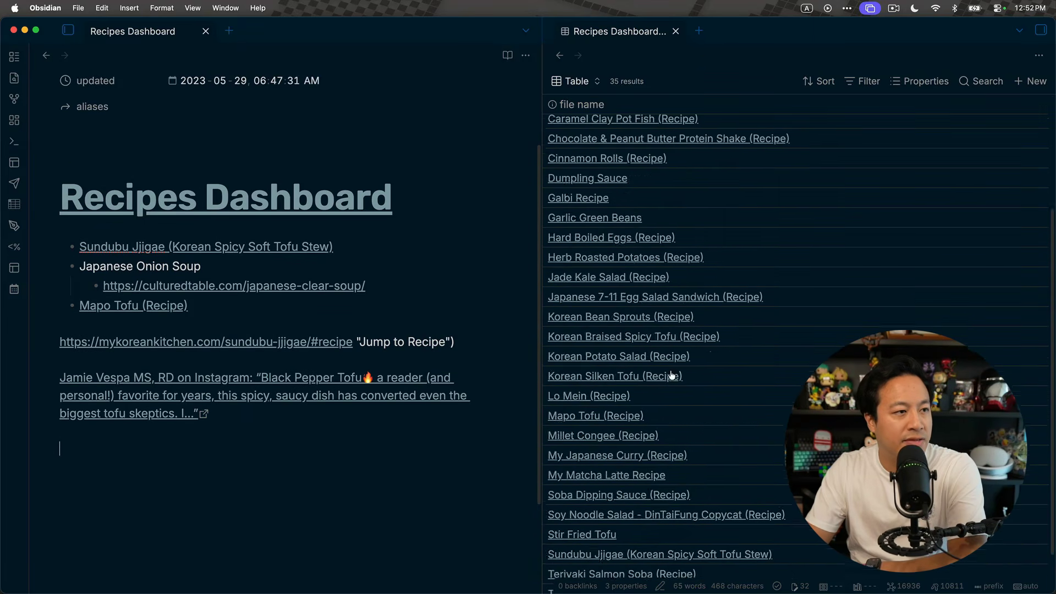
drag(282, 468, 123, 225)
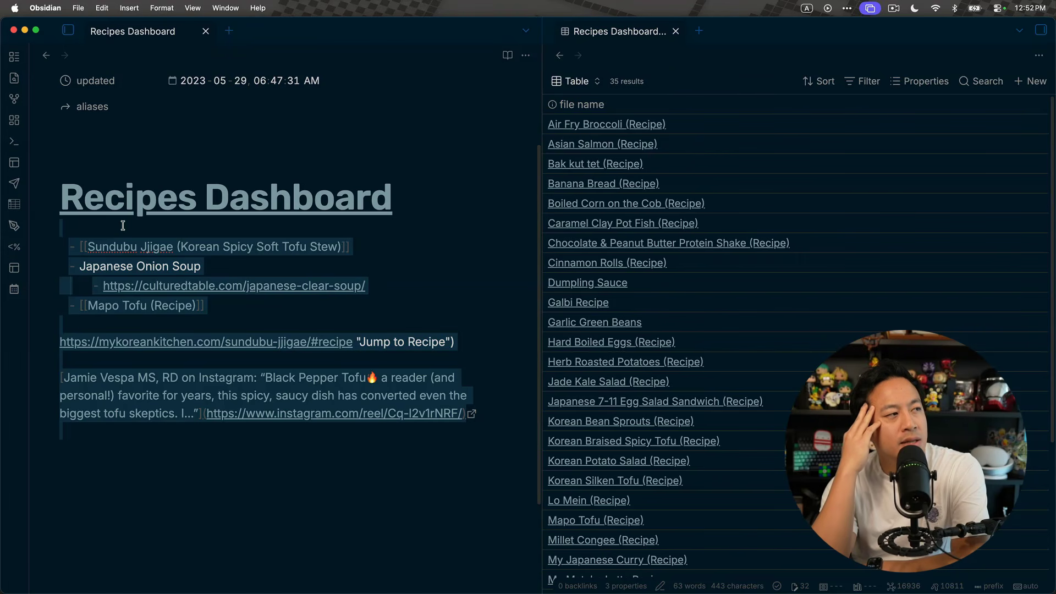
click(122, 227)
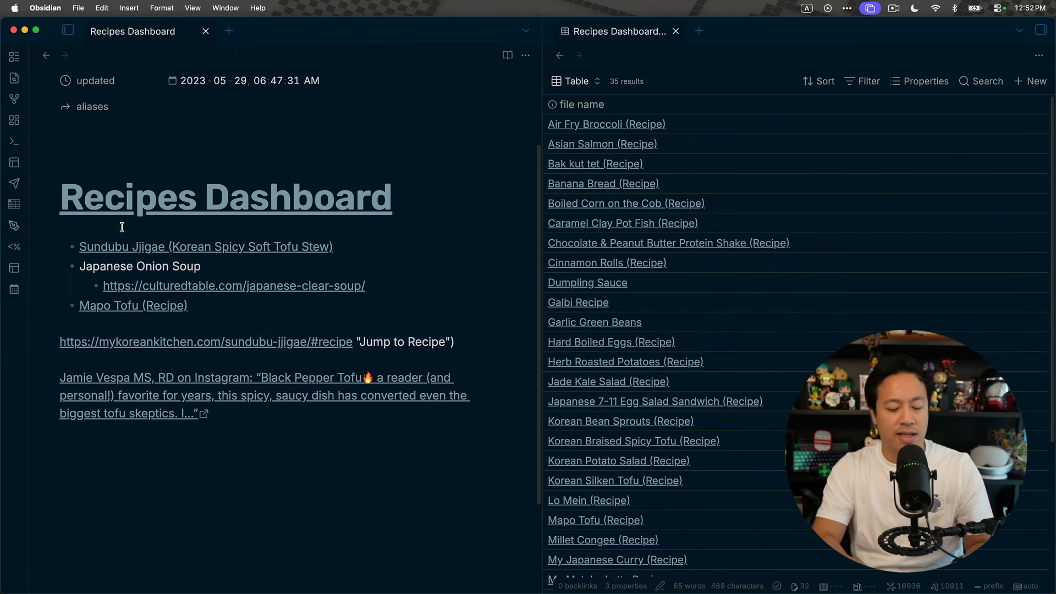
key(Return)
text(##)
key(alt+e)
text(note)
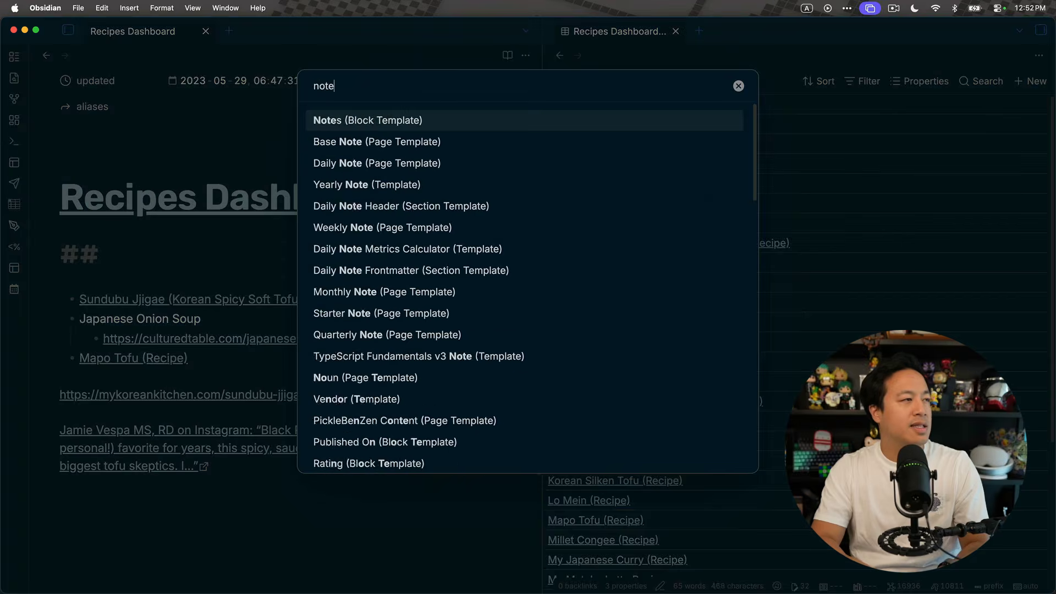
key(Return)
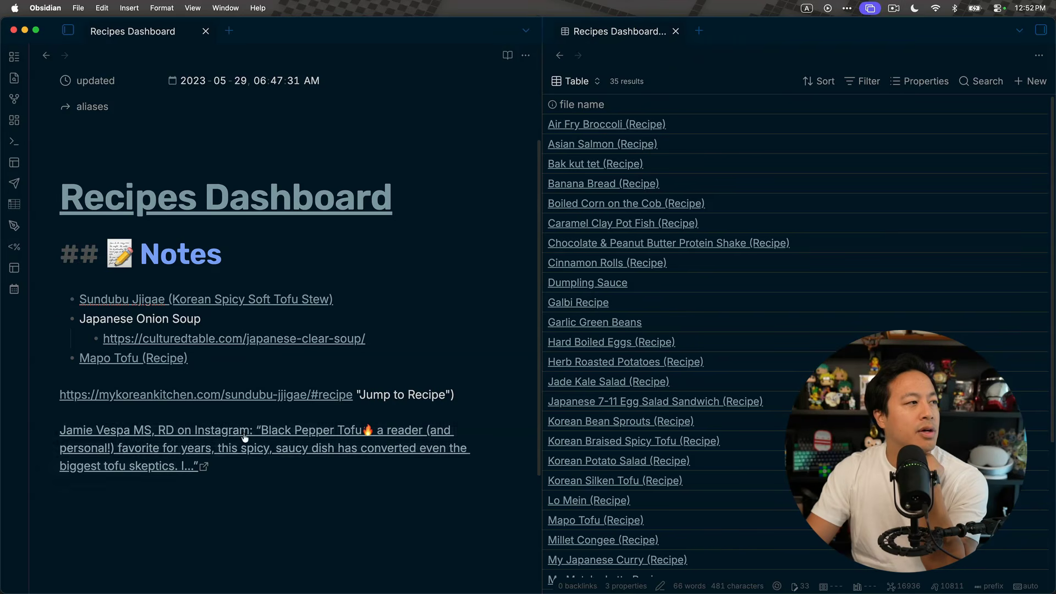
click(273, 486)
click(282, 246)
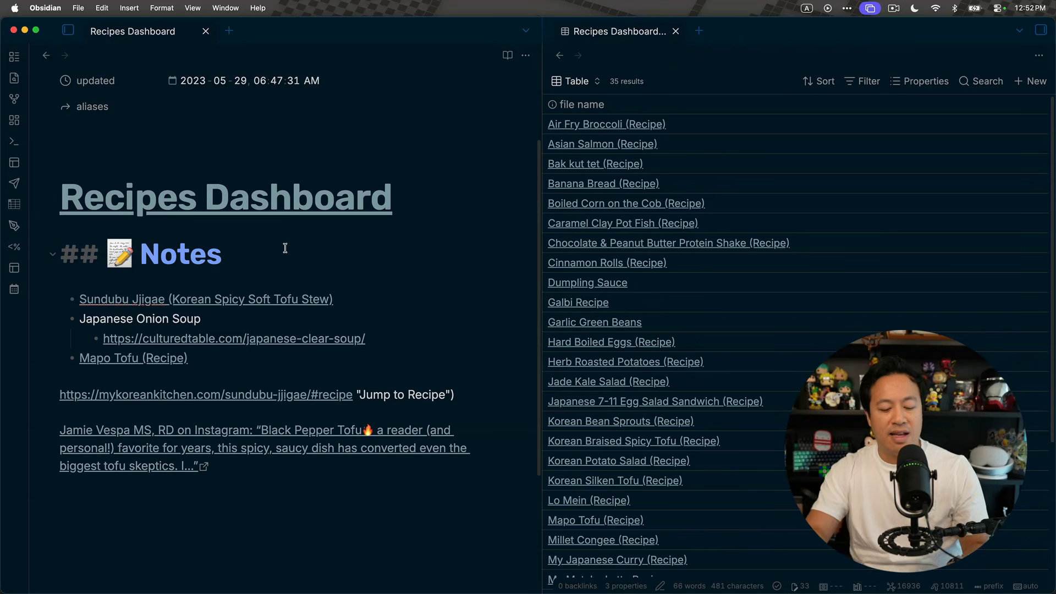
Step: Start a level-two heading with a file-cabinet emoji below the last link in the Recipes Dashboard note
click(289, 538)
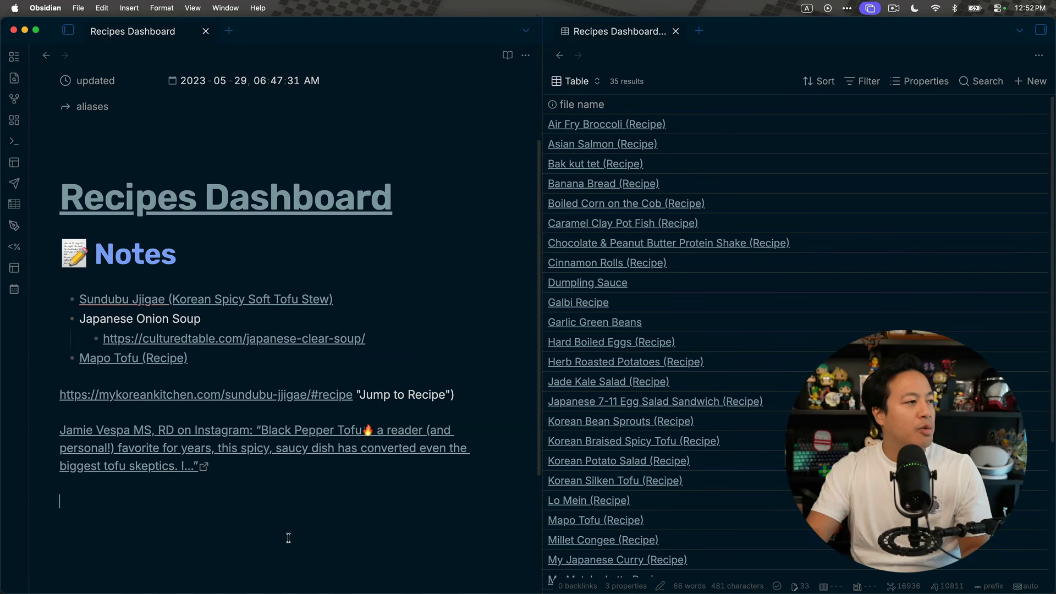
text(## )
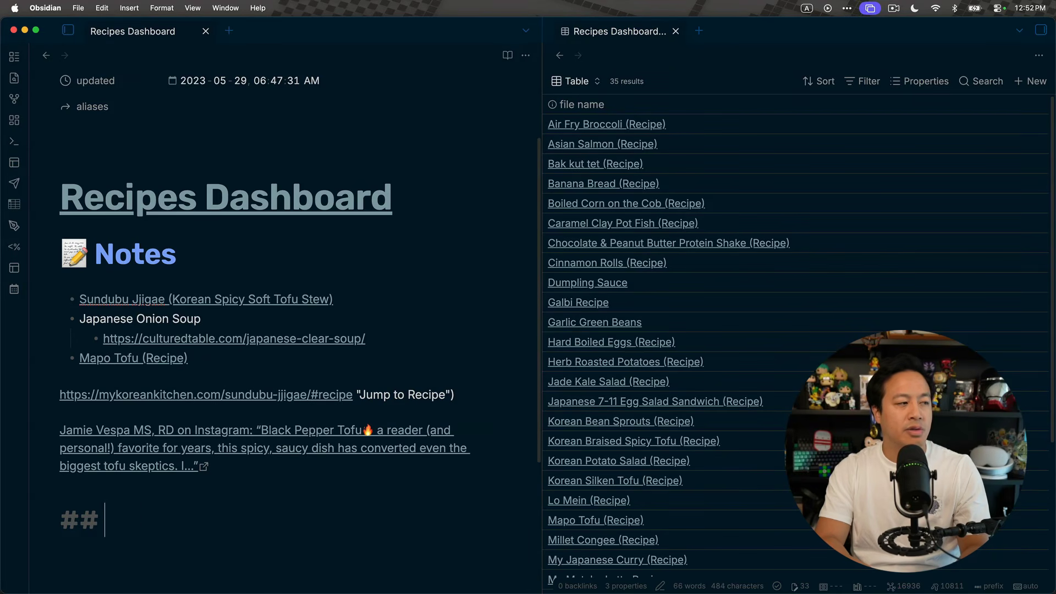
text(++archiv)
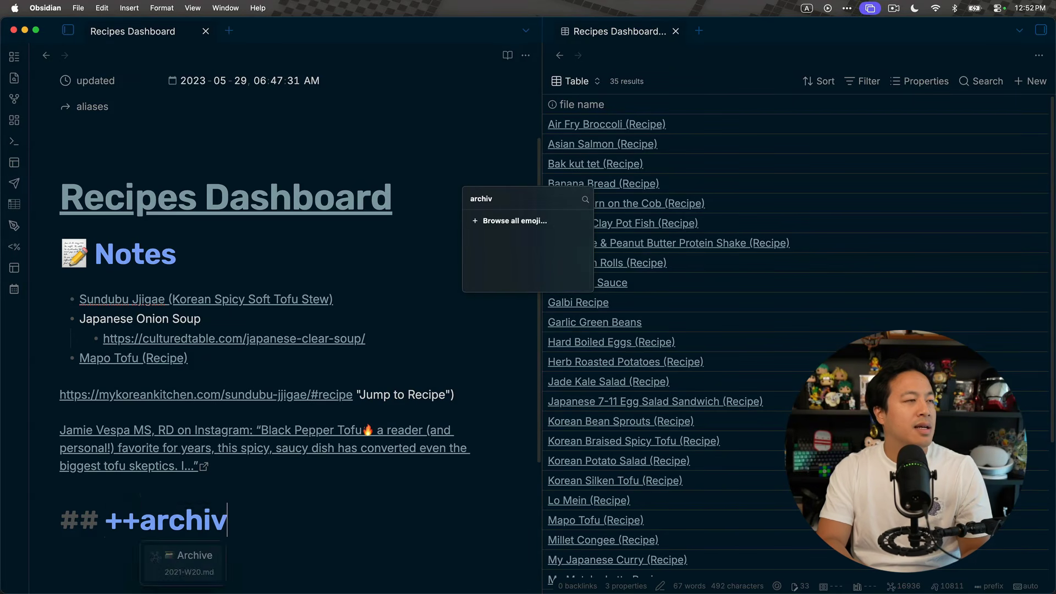
key(BackSpace)
key(BackSpace)
key(BackSpace)
key(BackSpace)
key(BackSpace)
key(BackSpace)
text(fili)
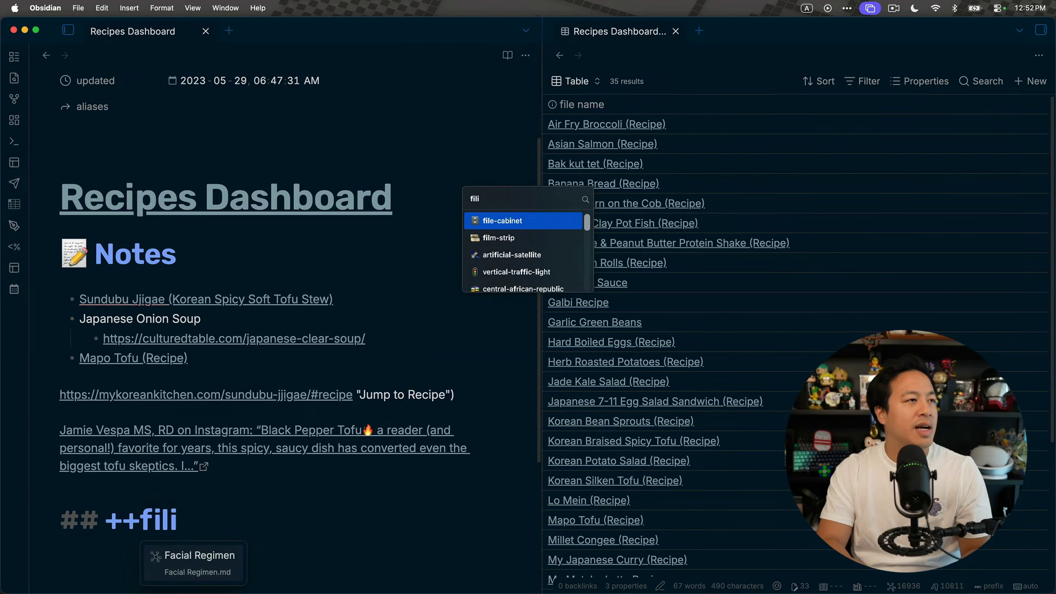
key(Return)
Step: Title the file-cabinet heading "My Recipes" and start a new line below it
text(In)
key(BackSpace)
key(BackSpace)
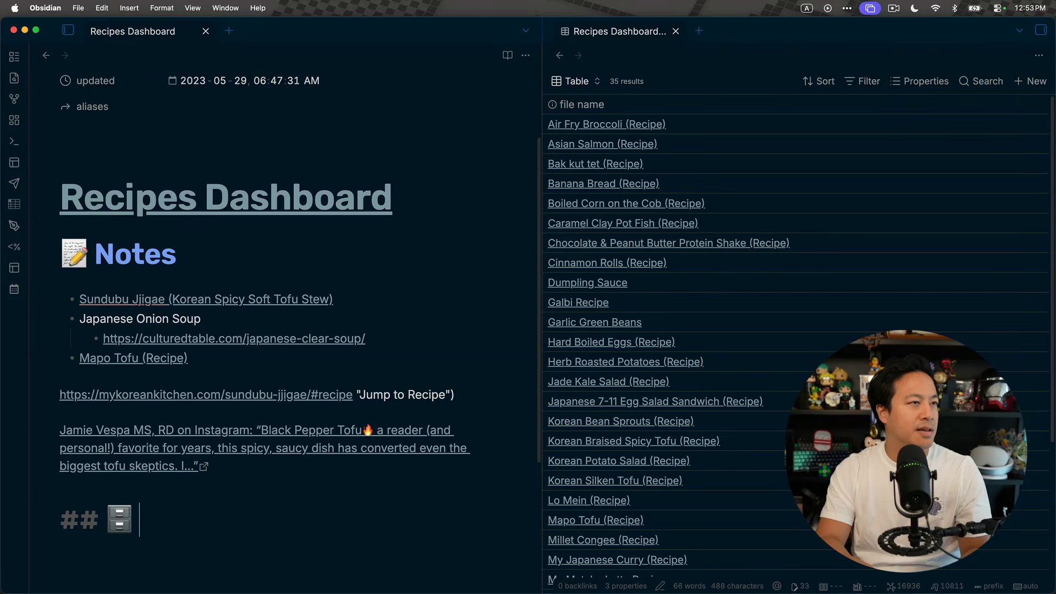
text(All)
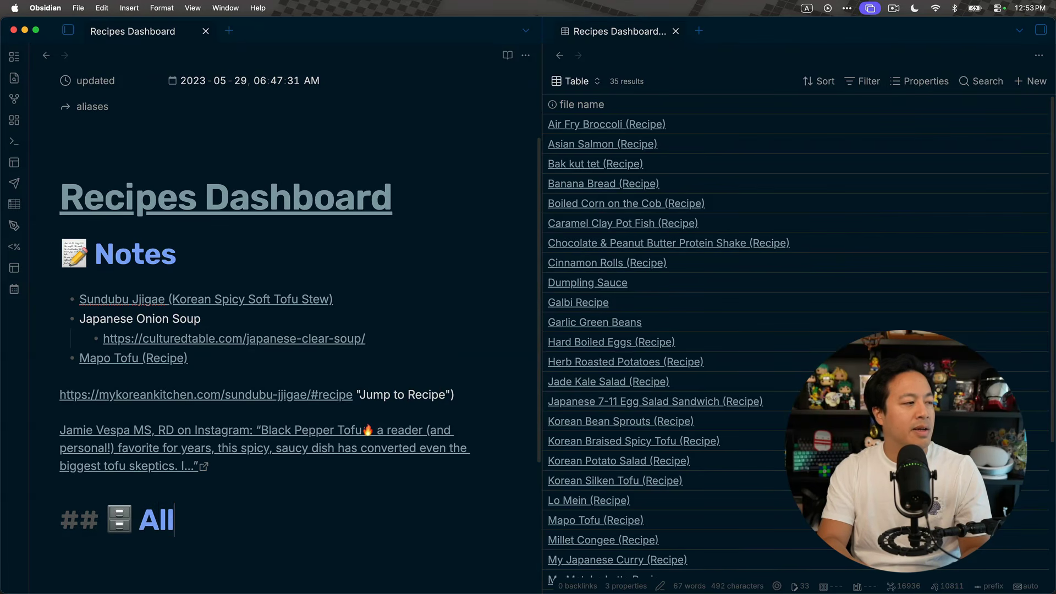
key(BackSpace)
key(BackSpace)
key(BackSpace)
text(My Recipes)
key(Return)
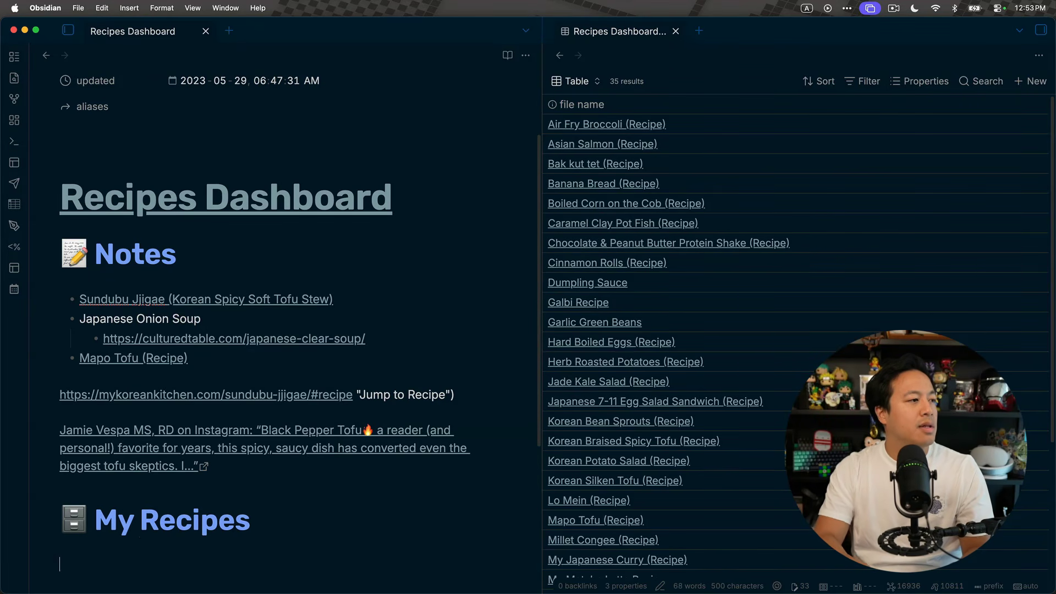
scroll(292, 493, down, 3)
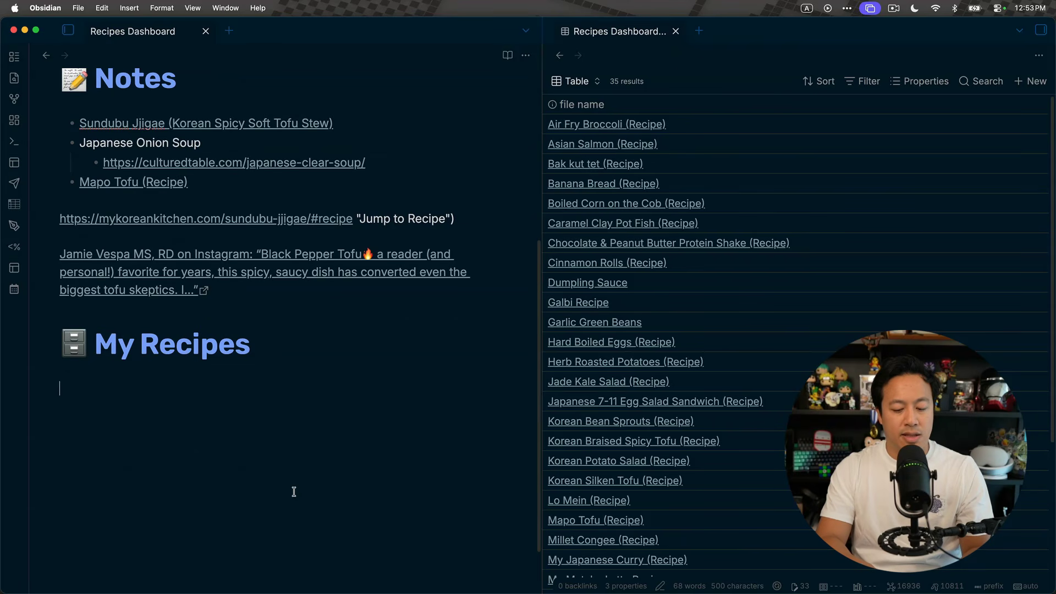
key(super+p)
text(insert base)
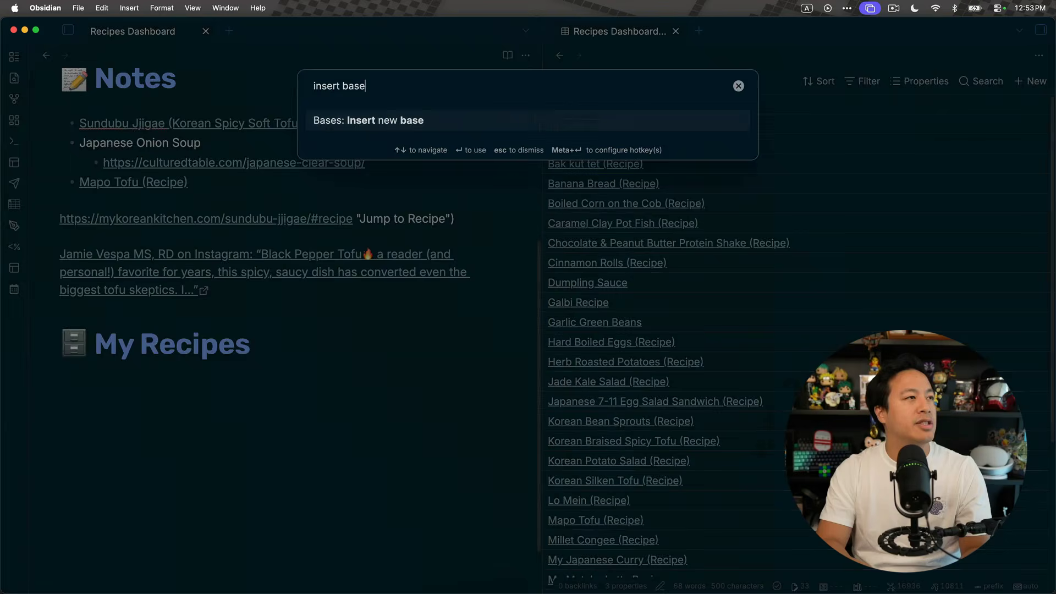
key(Return)
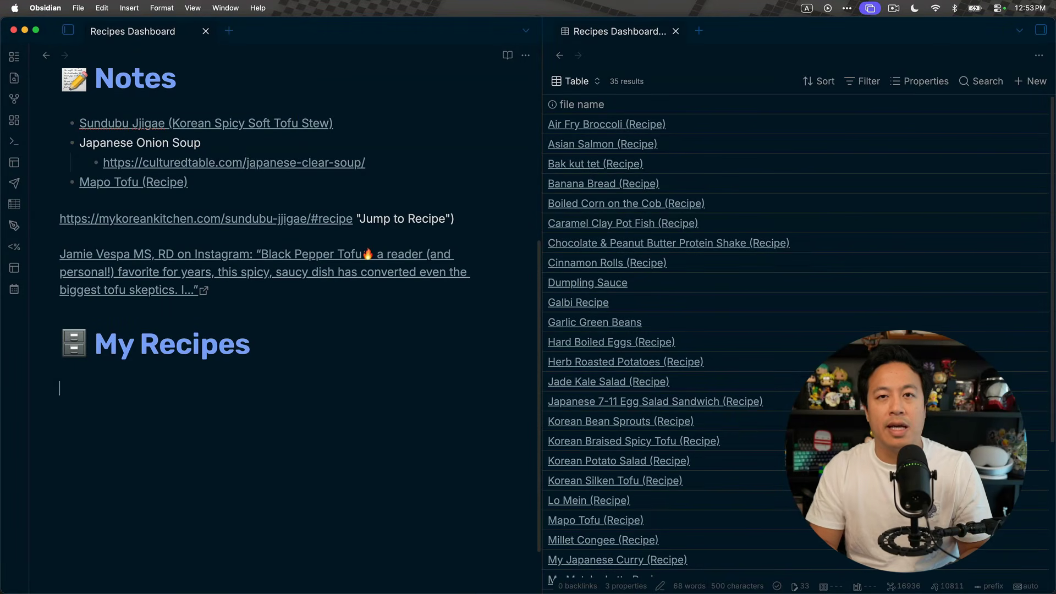
Step: Embed Recipes Dashboard v2.base in the note under the My Recipes heading
text([[)
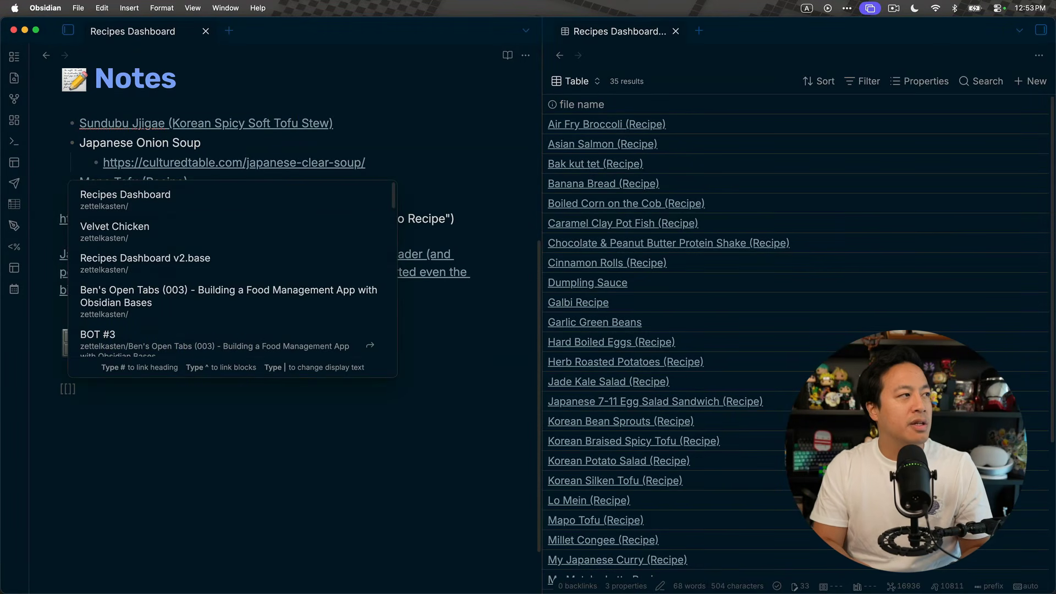
text(recipes dash)
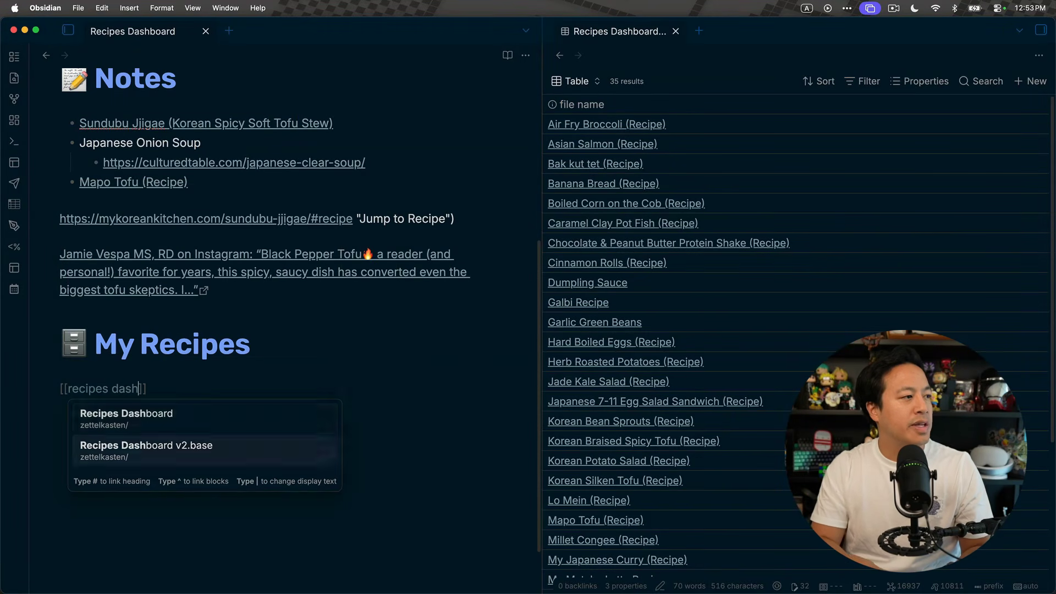
key(Return)
key(Up)
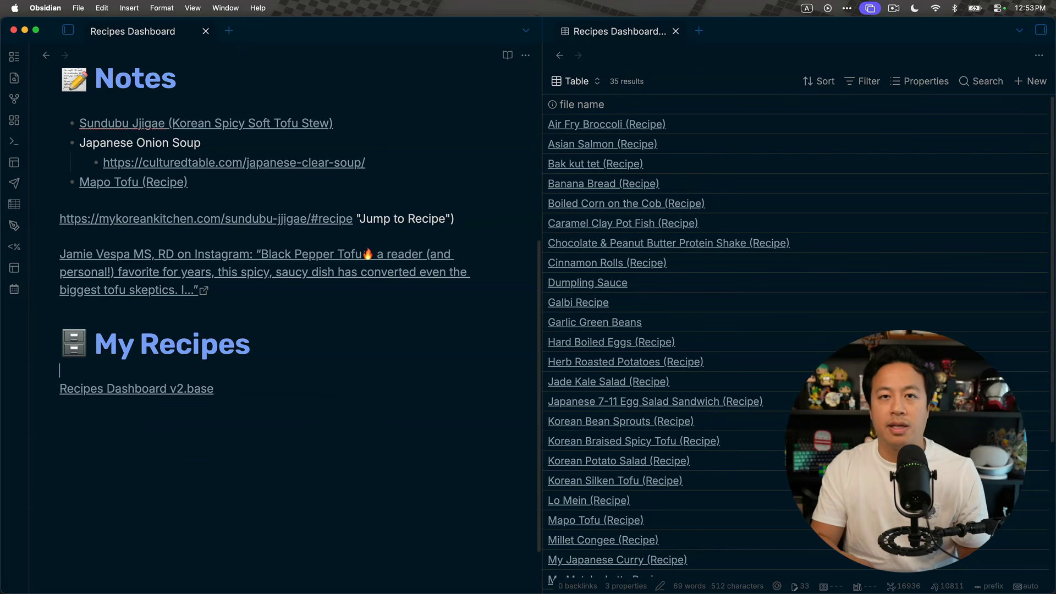
key(Down)
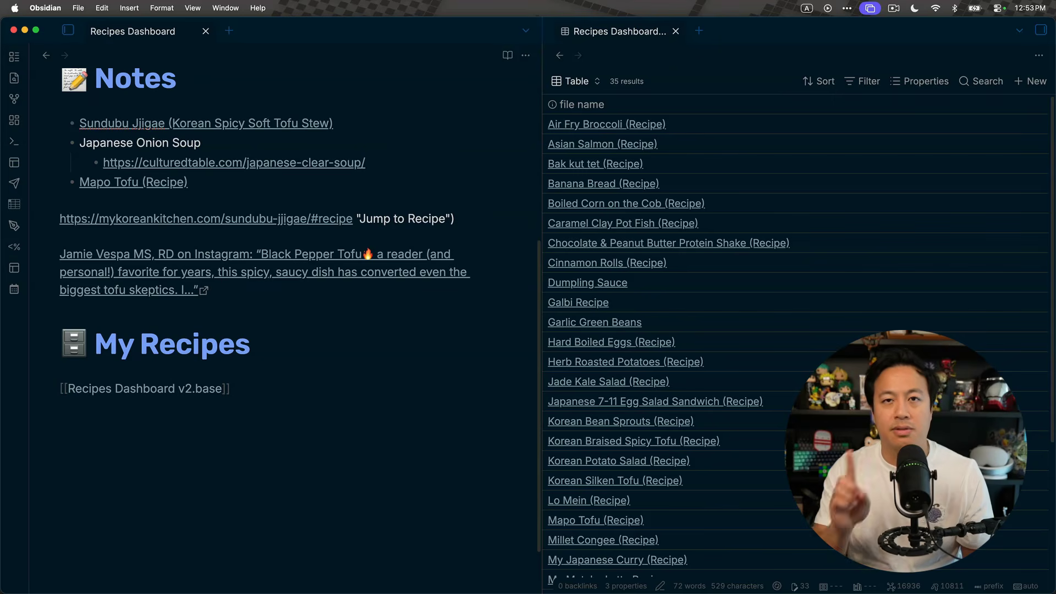
text(!)
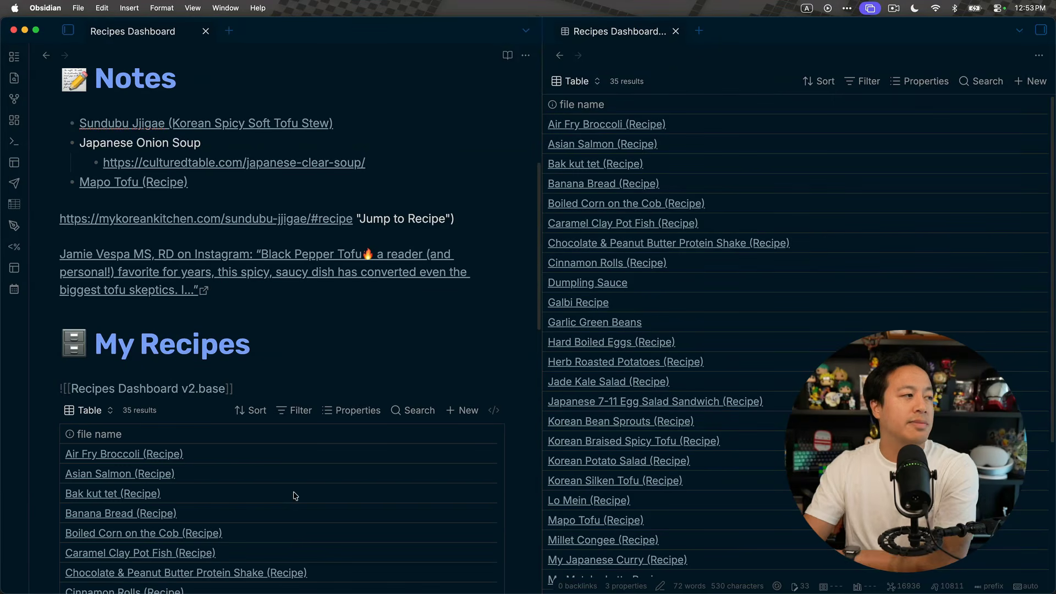
Step: Add the created time property as a column in the embedded recipes base
scroll(356, 334, down, 3)
scroll(356, 334, down, 10)
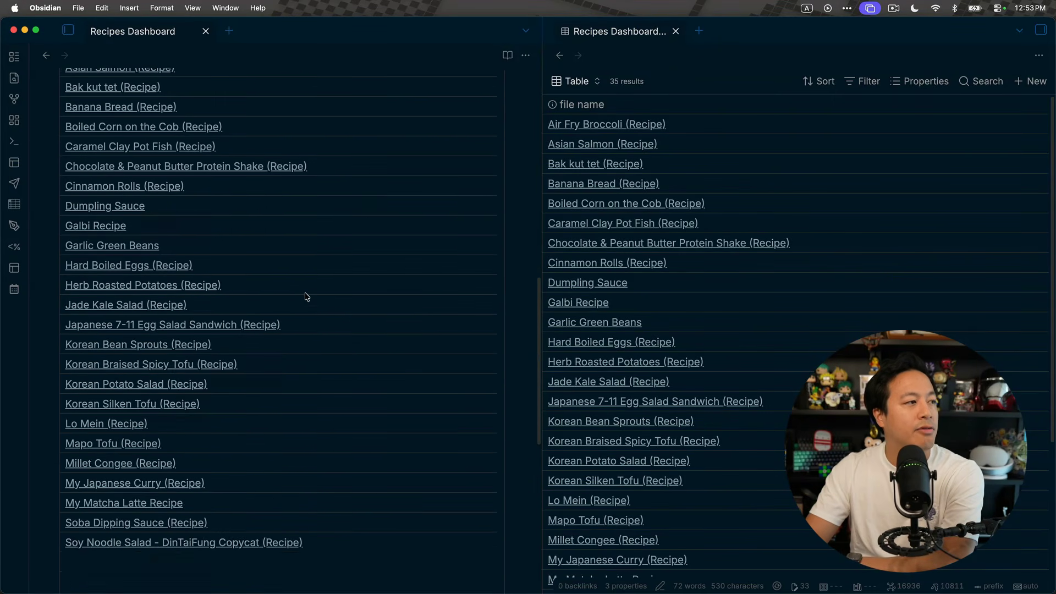
scroll(314, 301, up, 7)
scroll(318, 278, up, 3)
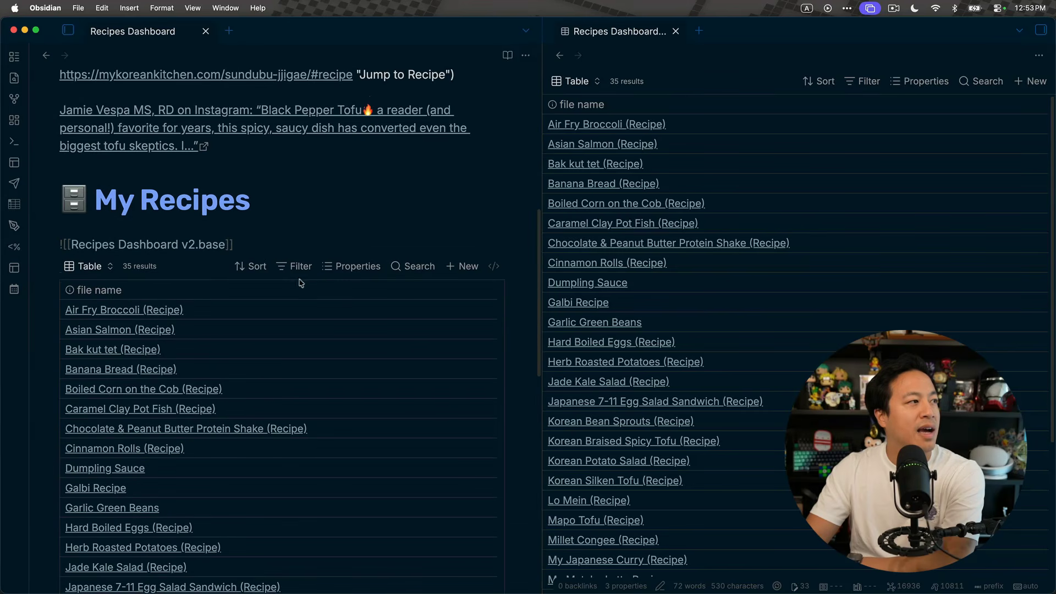
click(336, 206)
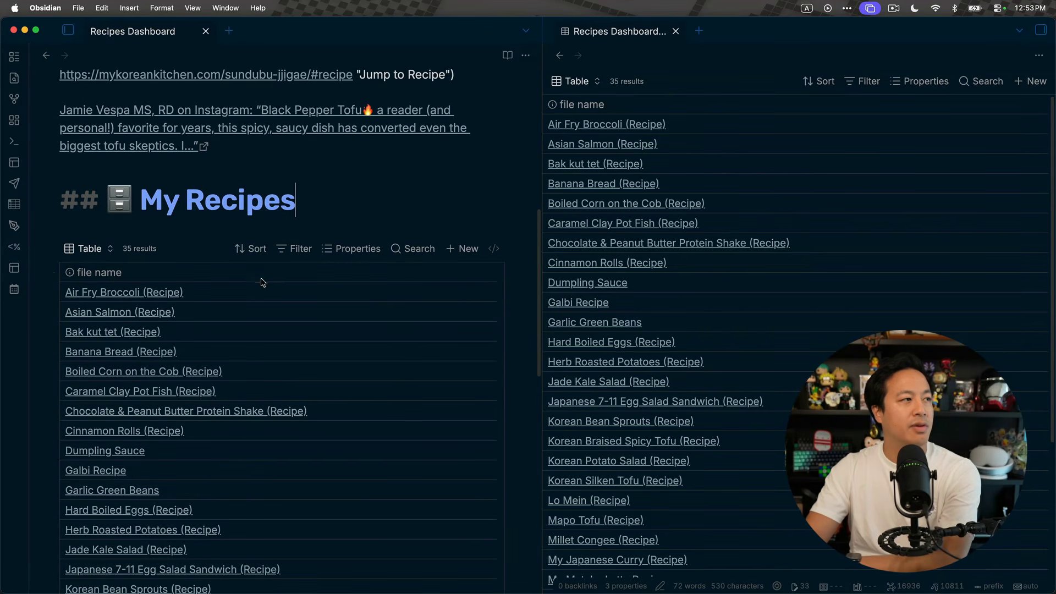
click(364, 249)
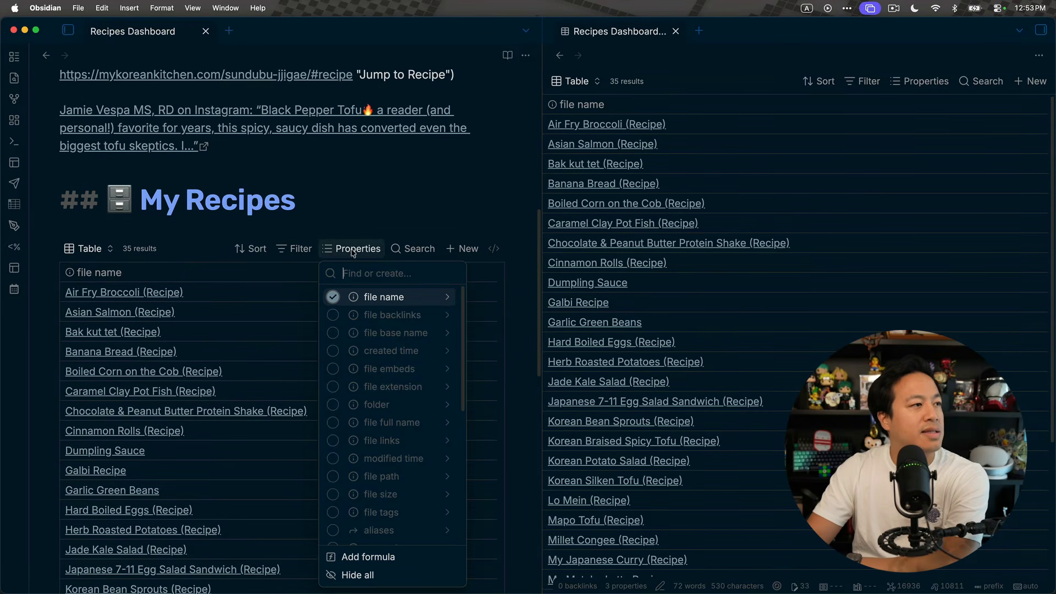
scroll(398, 435, down, 2)
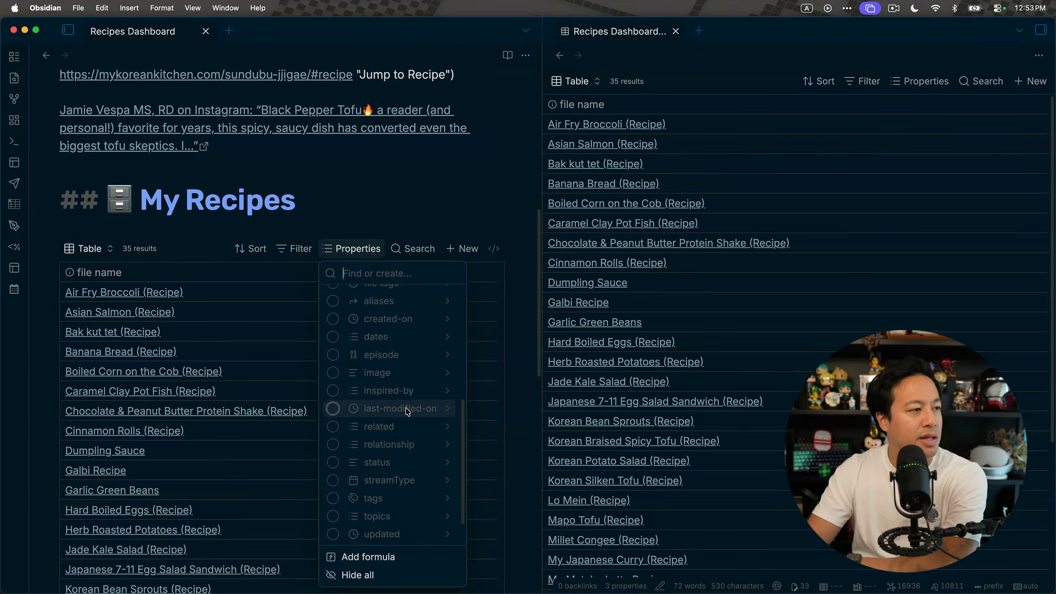
scroll(405, 390, up, 2)
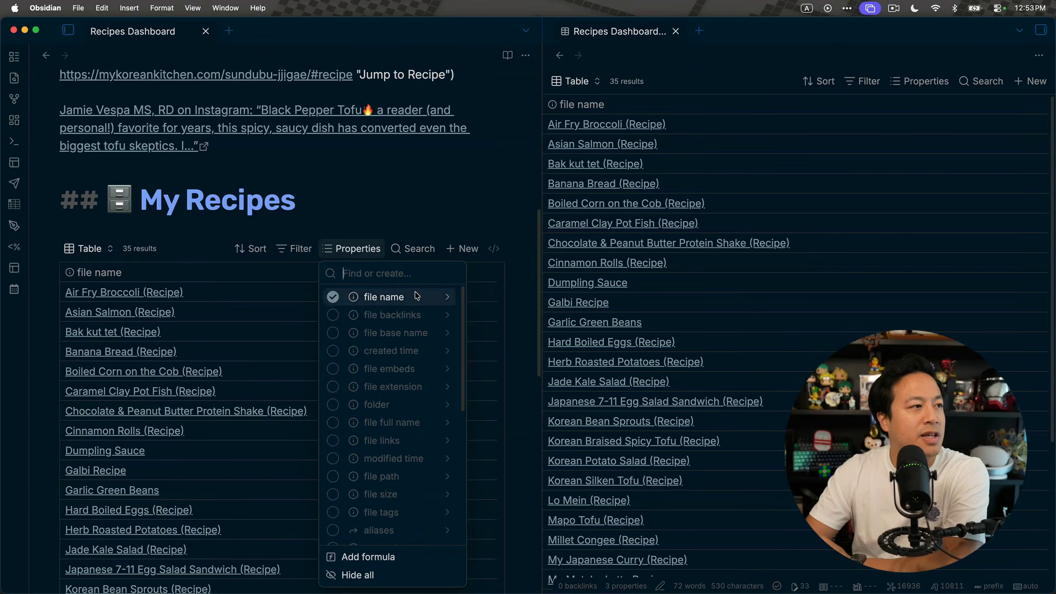
click(429, 351)
click(400, 203)
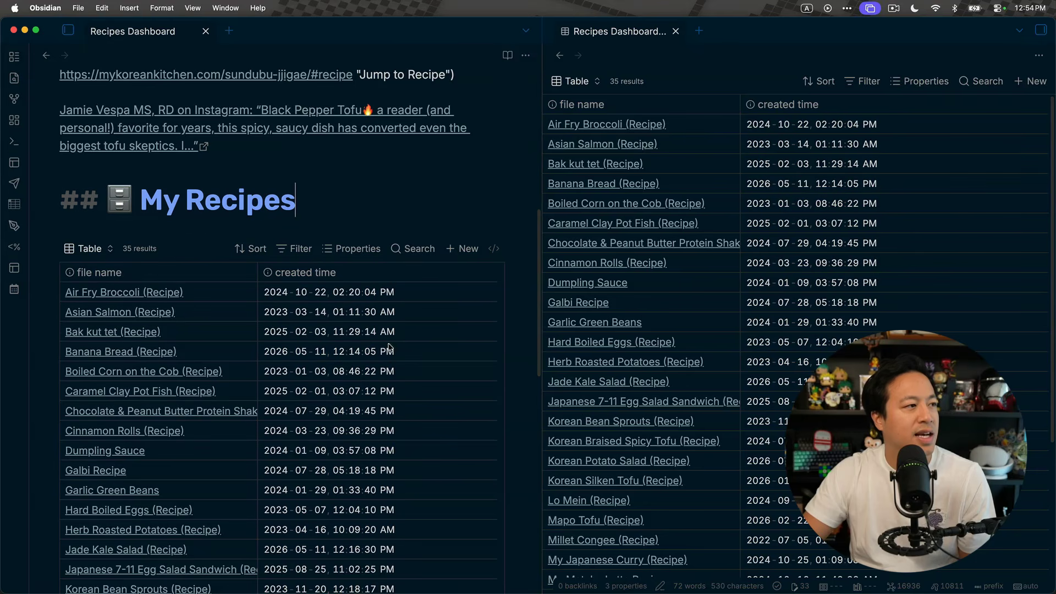
Step: Try sorting the embedded recipe table by created time in both directions, and clear the sort
scroll(424, 332, down, 2)
click(350, 232)
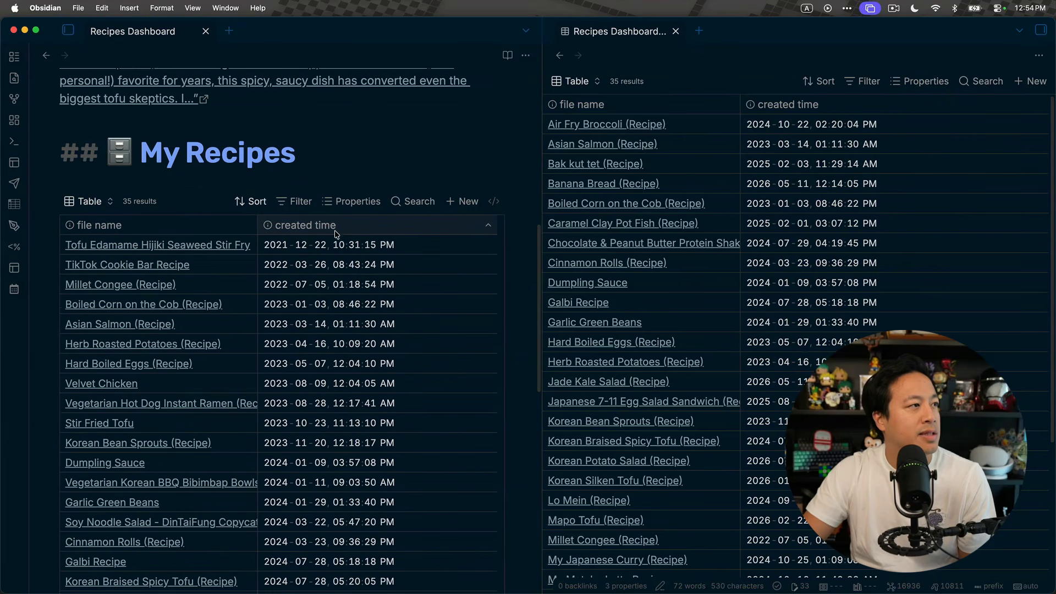
click(352, 232)
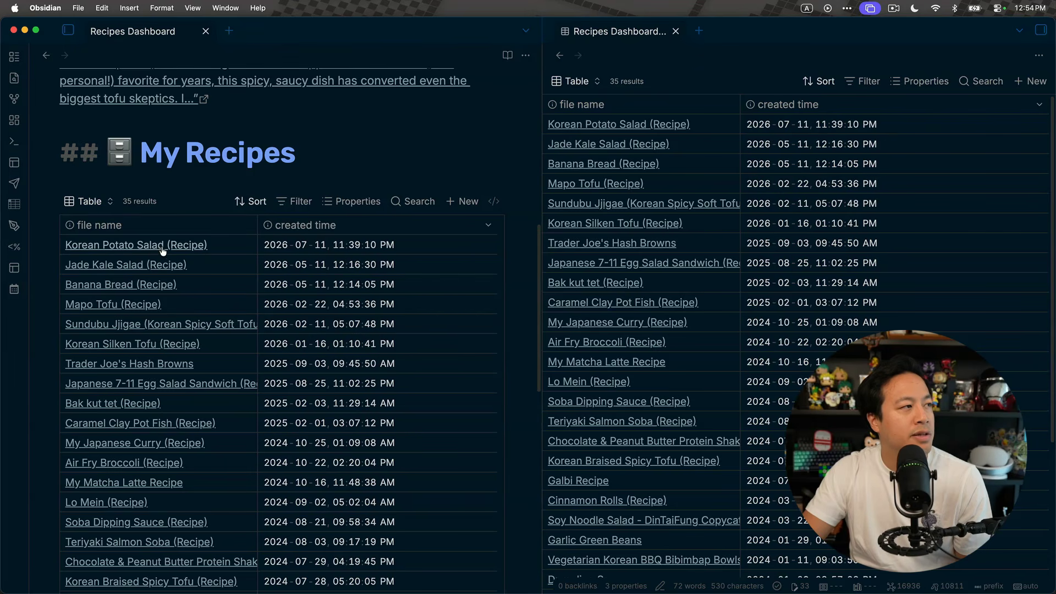
click(384, 223)
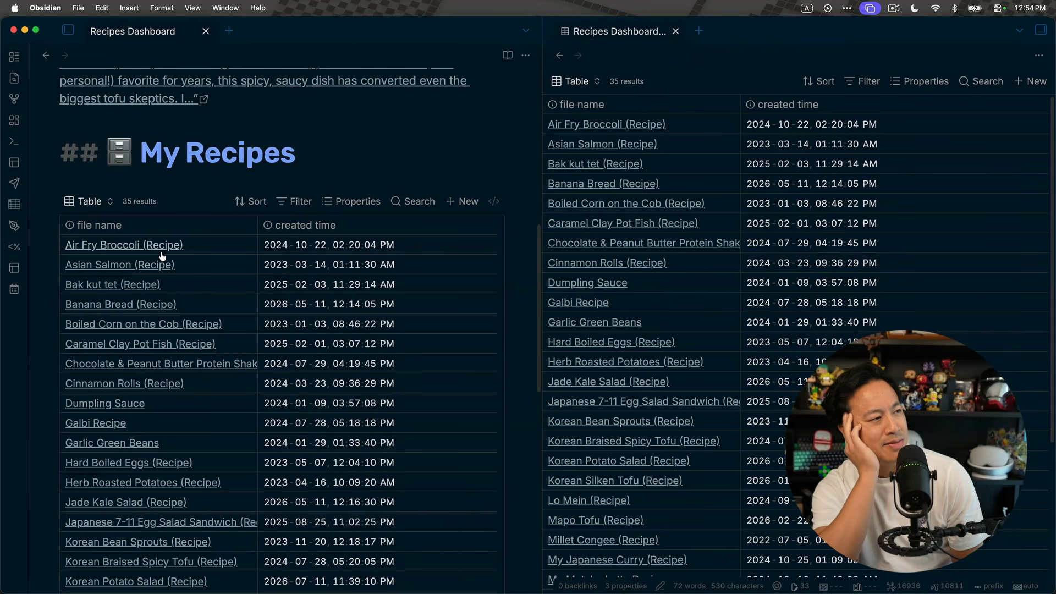
Step: Sort the embedded recipe table by created time from old to new and open its sort settings
click(464, 229)
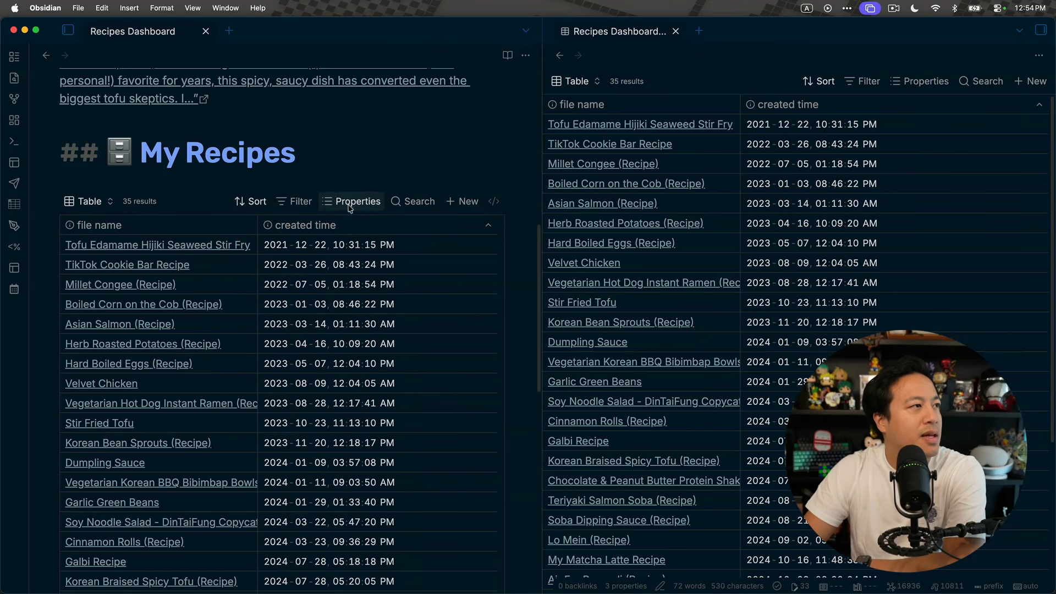
click(297, 205)
click(297, 204)
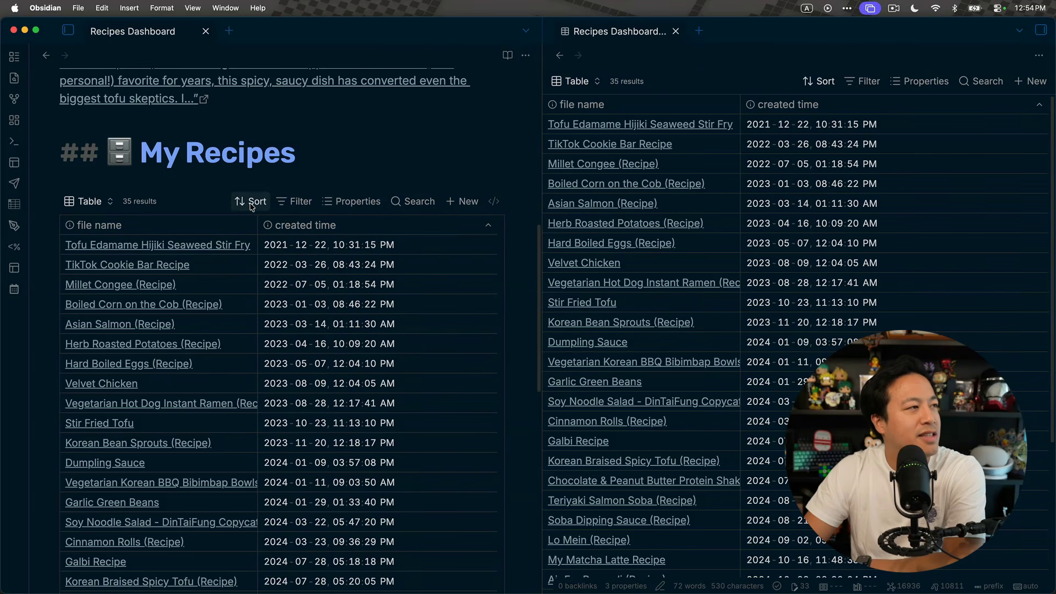
click(250, 202)
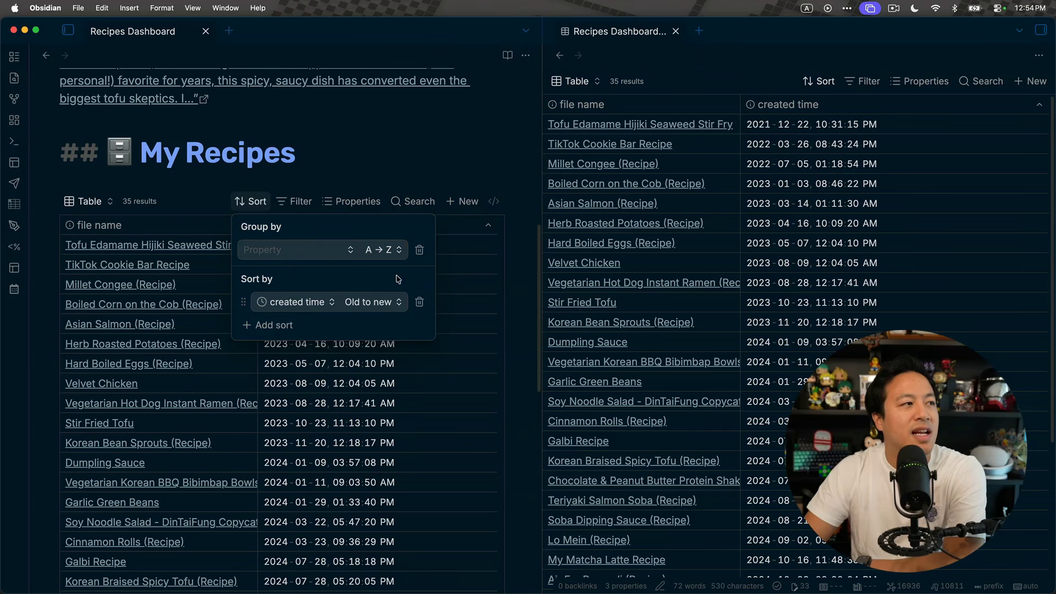
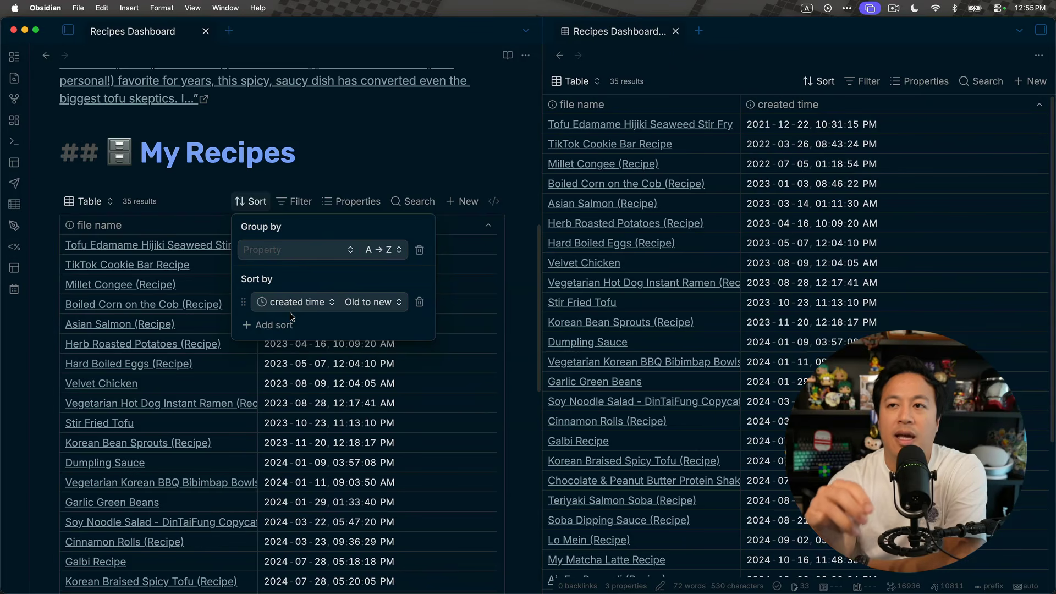
Step: Switch to Arc, search the web for "dataview inline calculations obsidian", and read the Obsidian Forum thread about calculating duration with an inline query
key(super+Tab)
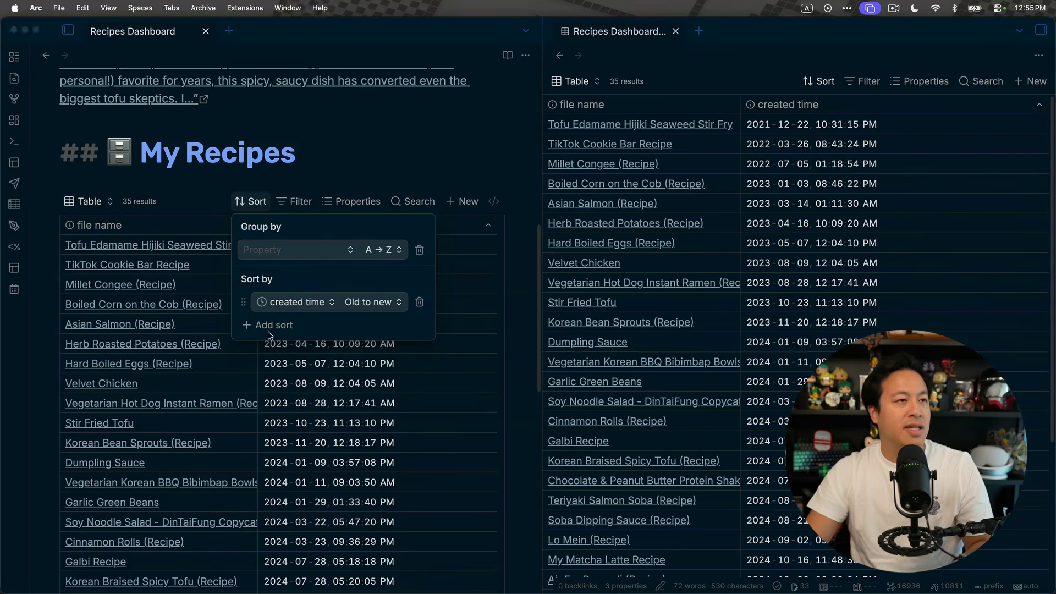
key(super+t)
text(dataview )
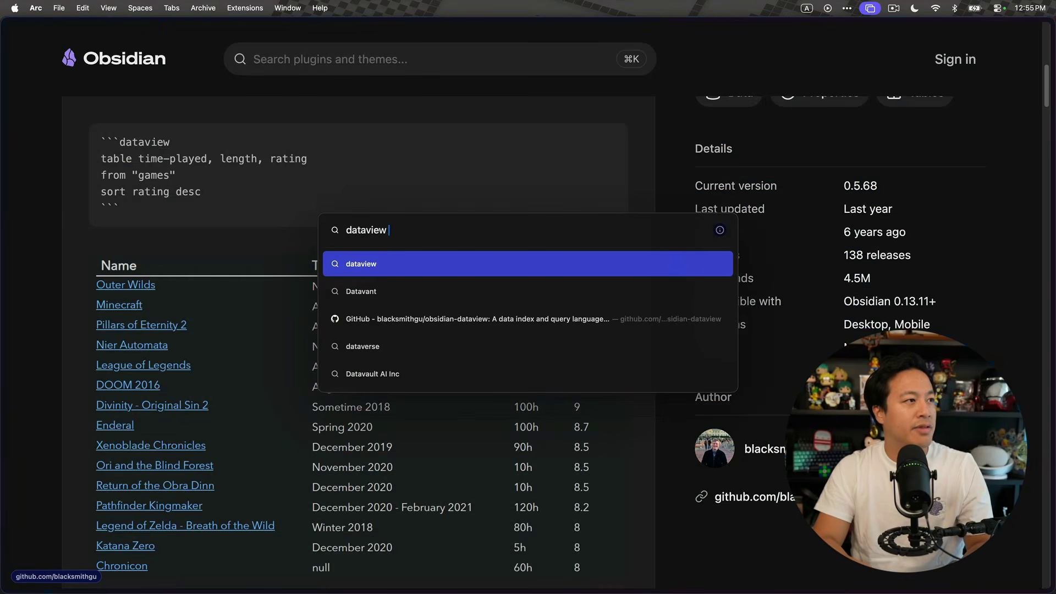
text(inline )
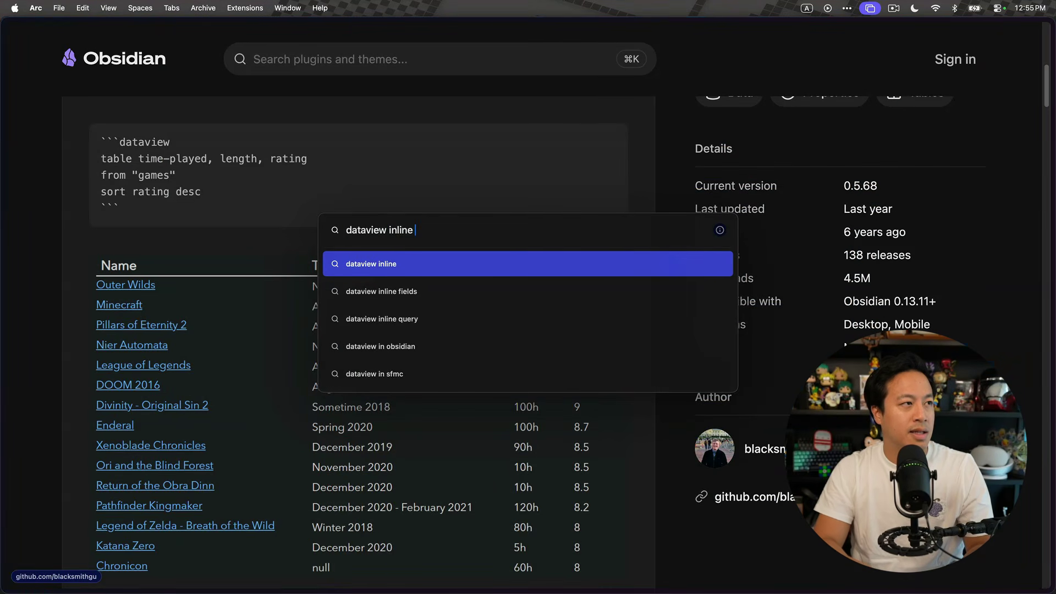
text(calculations obsidian)
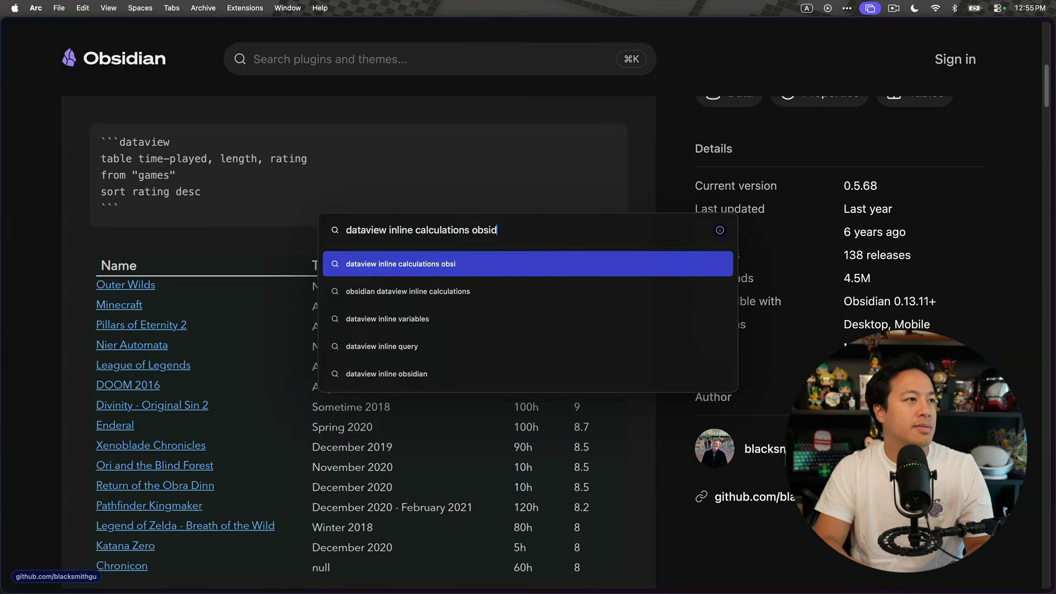
key(Return)
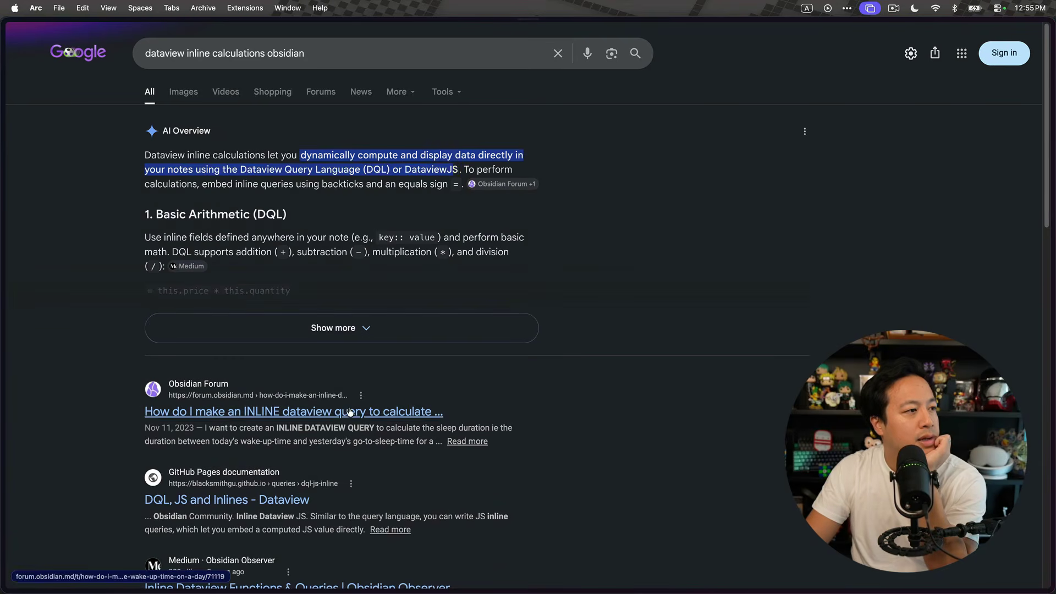
click(351, 412)
scroll(587, 282, down, 5)
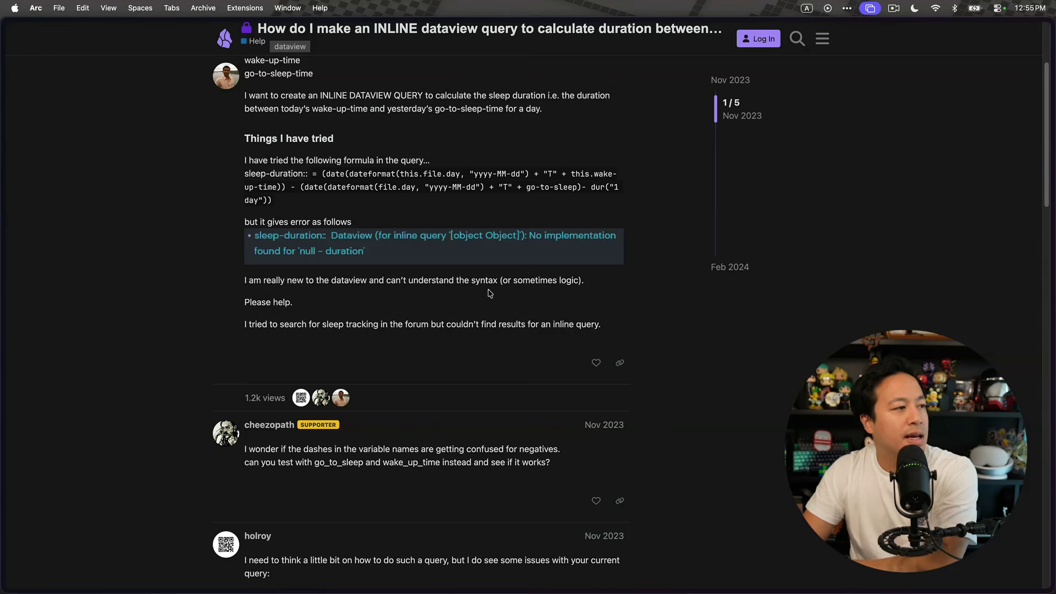
Step: Finish reading the forum thread, return to the search results, and open the Dataview documentation page "DQL, JS and Inlines"
scroll(490, 293, up, 1)
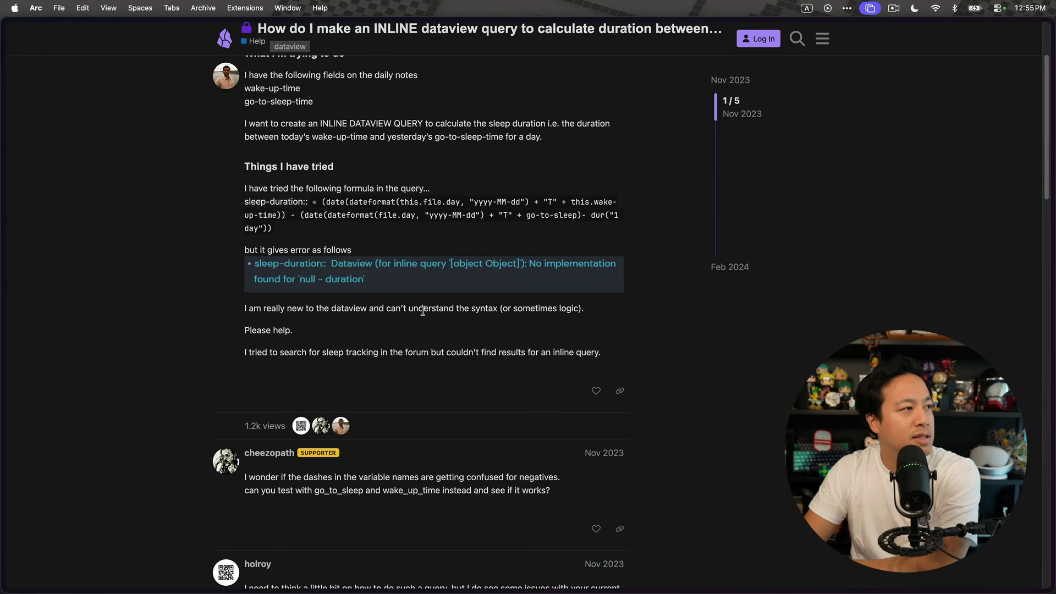
key(super+equal)
key(super+equal)
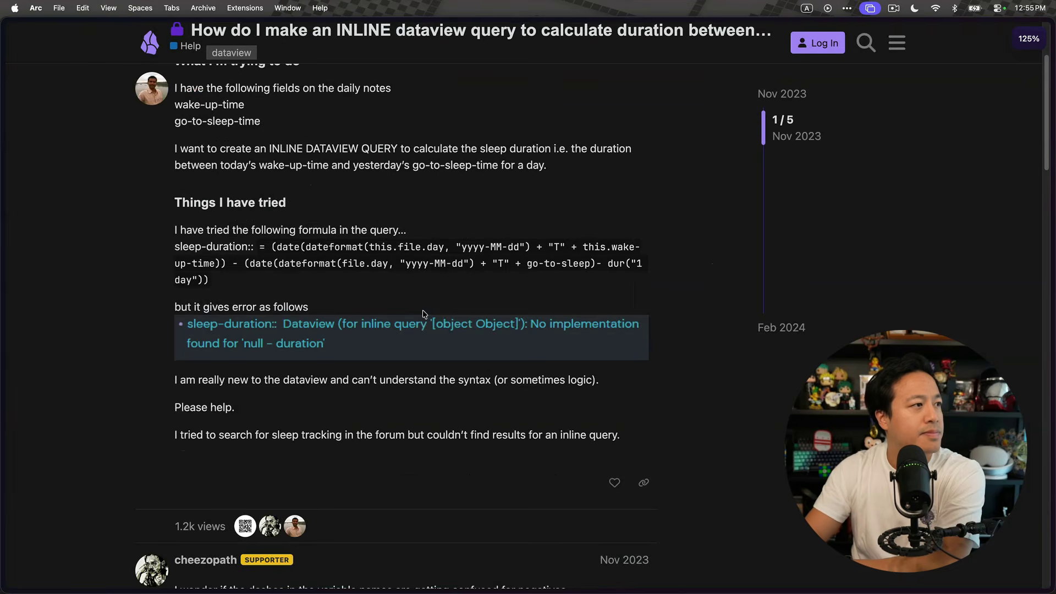
scroll(701, 371, down, 10)
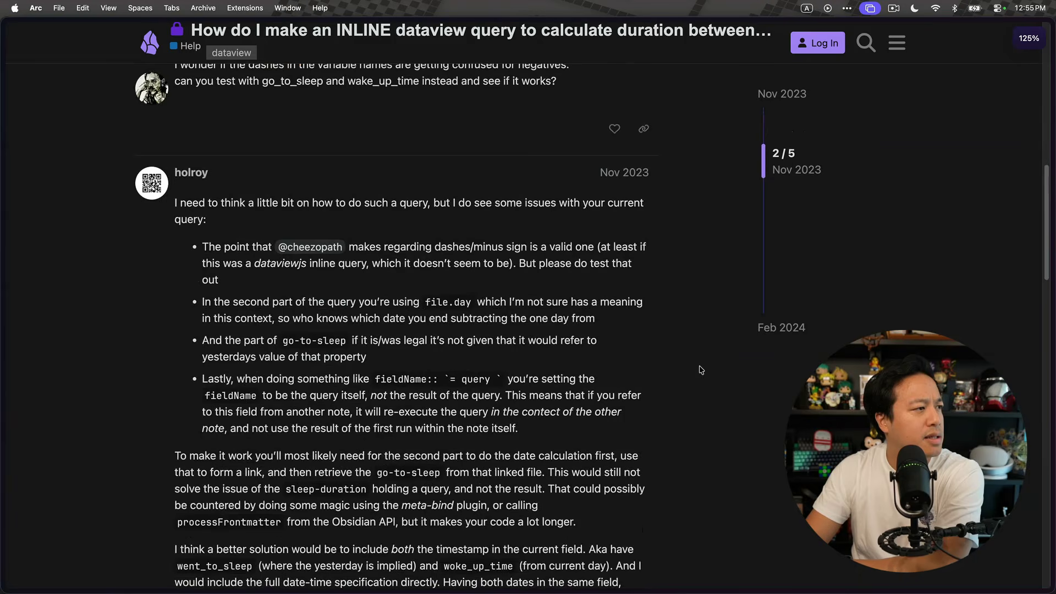
right_click(701, 369)
click(551, 322)
key(super+bracketleft)
scroll(275, 374, down, 2)
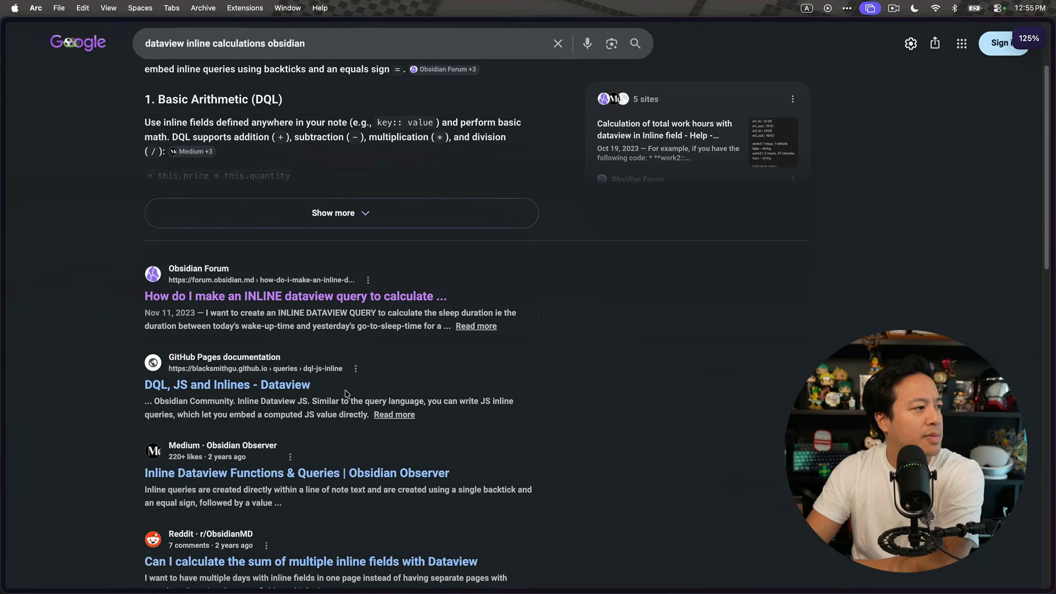
click(255, 385)
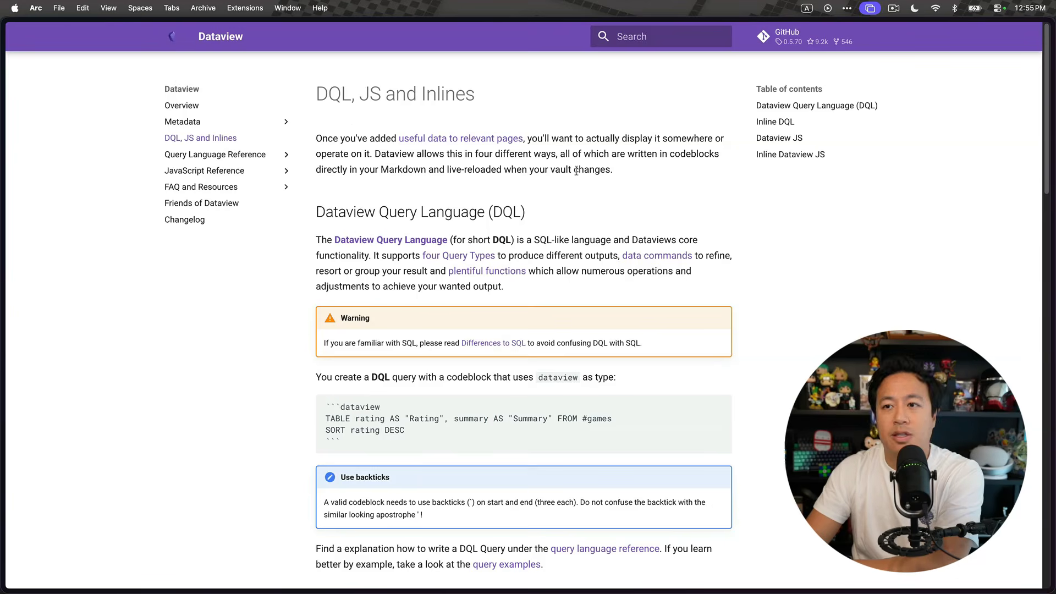
Step: Read the Dataview Query Language and Inline DQL sections of the documentation page at 125% zoom
scroll(651, 285, down, 3)
scroll(468, 283, down, 10)
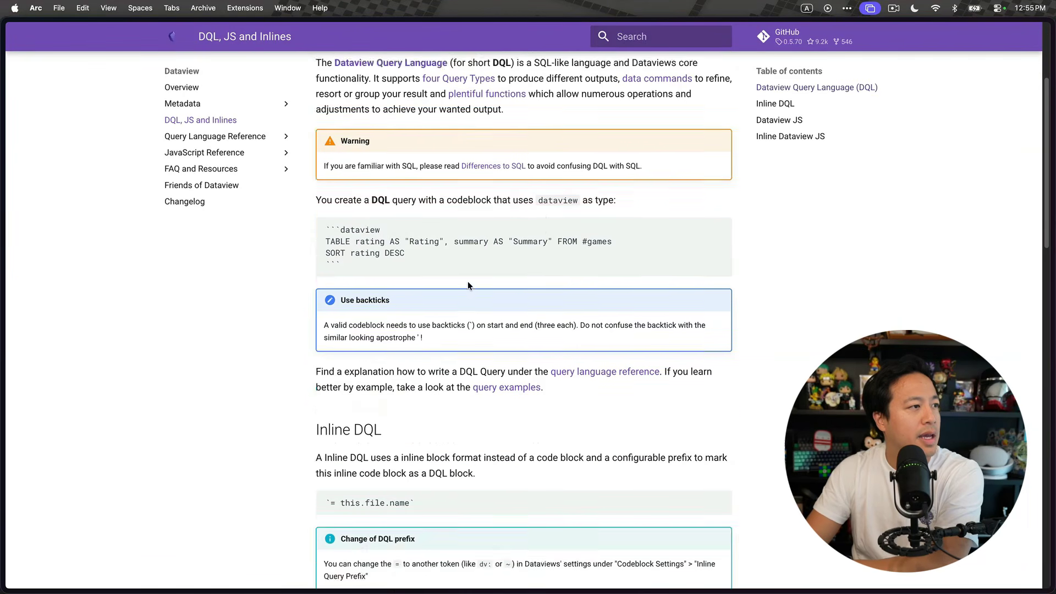
scroll(463, 282, down, 2)
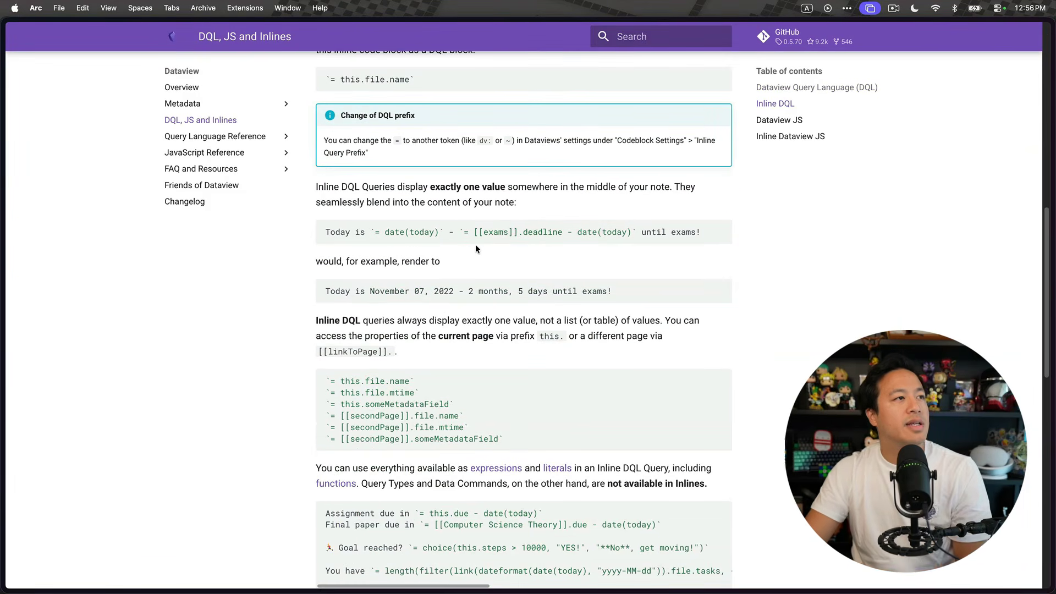
key(super+equal)
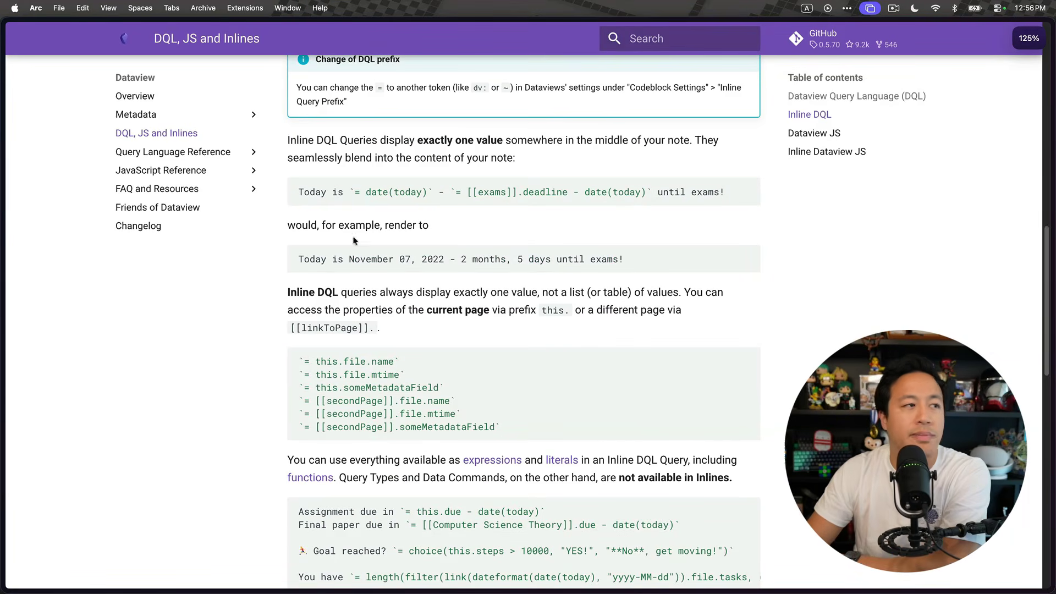
double_click(563, 293)
scroll(474, 279, down, 1)
click(473, 279)
scroll(474, 278, up, 3)
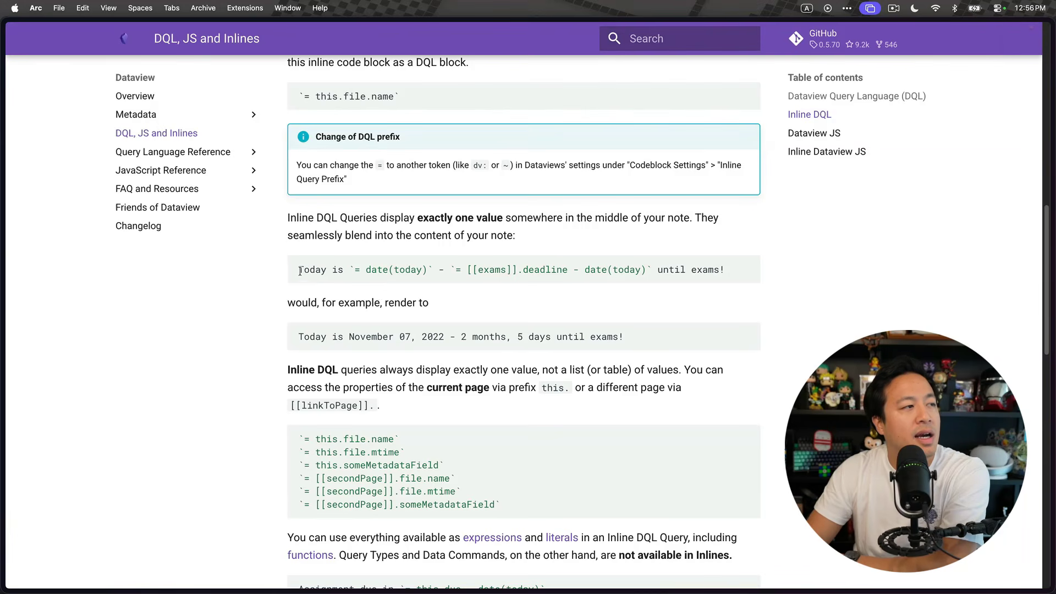
Step: Examine the parts of the inline DQL example that calculates the time until the exams deadline, highlighting its text
drag(299, 271, 469, 269)
click(404, 284)
click(469, 269)
mouse_move(363, 269)
mouse_down()
mouse_move(583, 270)
mouse_move(352, 270)
mouse_up()
click(692, 264)
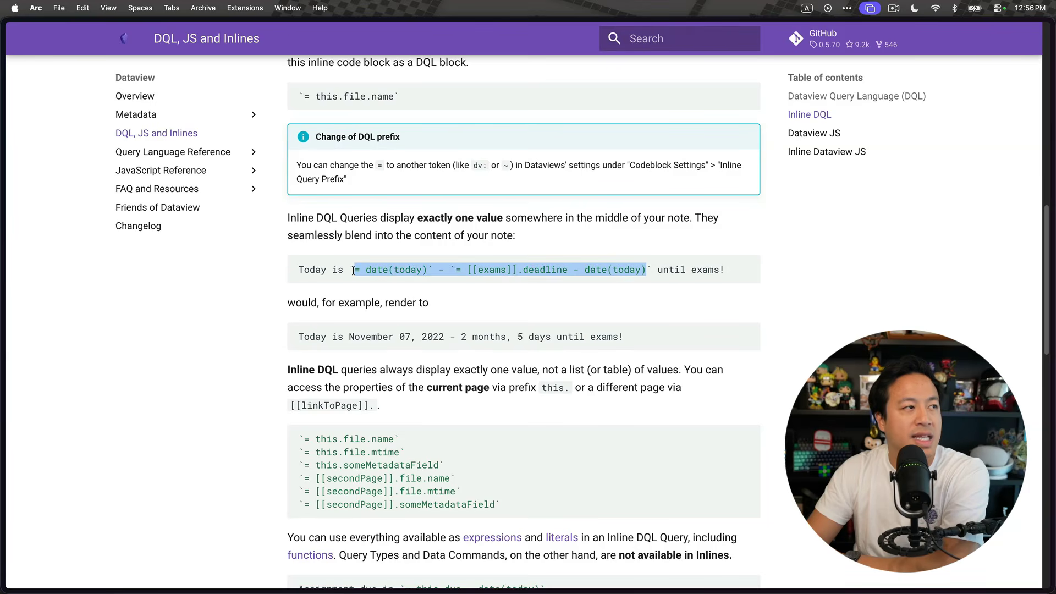
click(747, 272)
drag(674, 270, 722, 276)
click(723, 275)
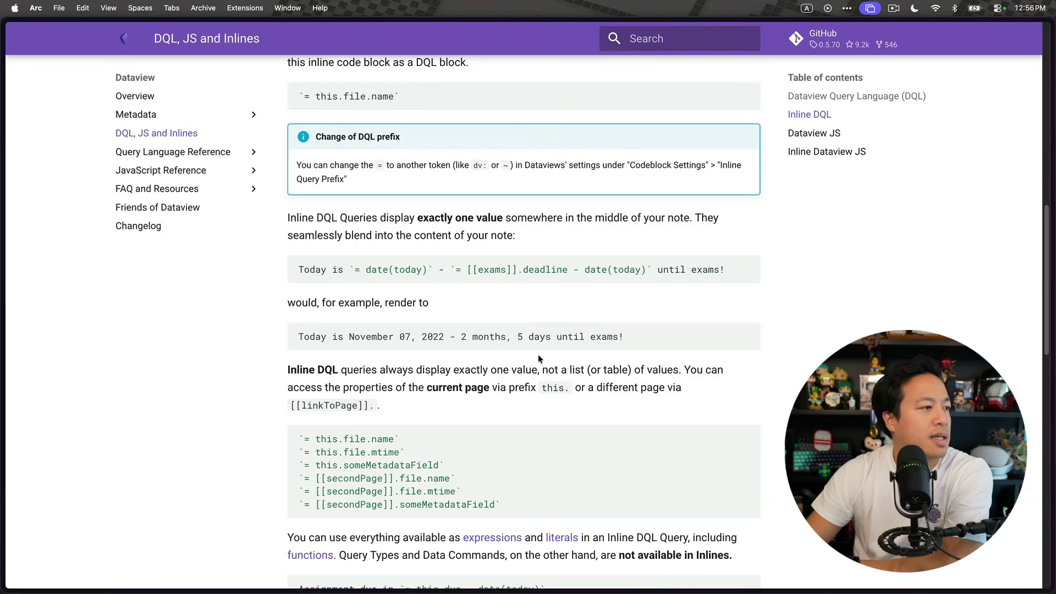
Step: Read the Dataview JS and Inline Dataview JS sections, highlighting the dataviewjs code example on grouping books by genre
scroll(573, 341, down, 5)
scroll(438, 358, down, 2)
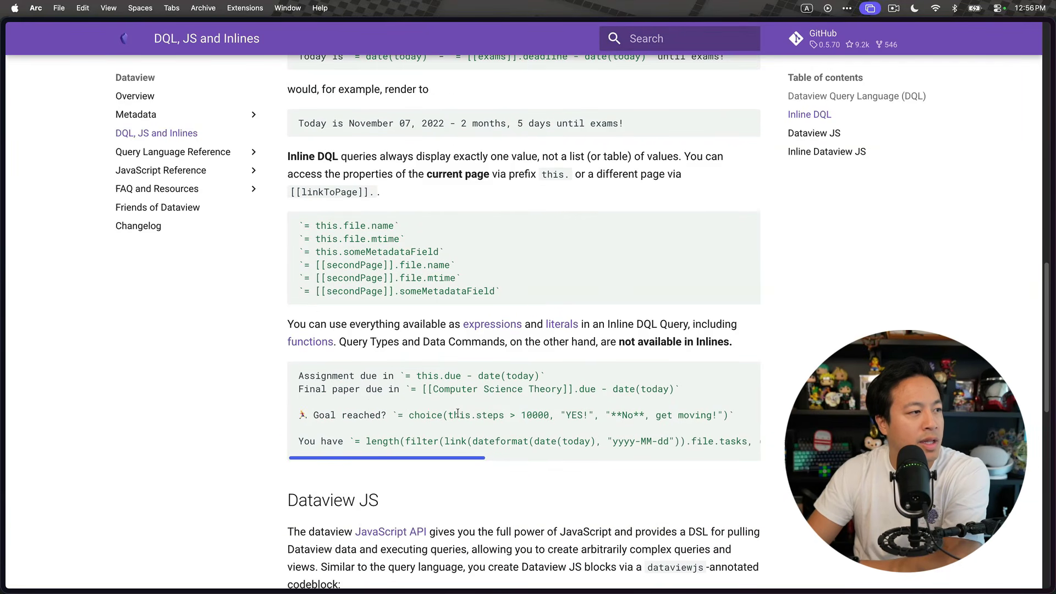
scroll(407, 401, down, 10)
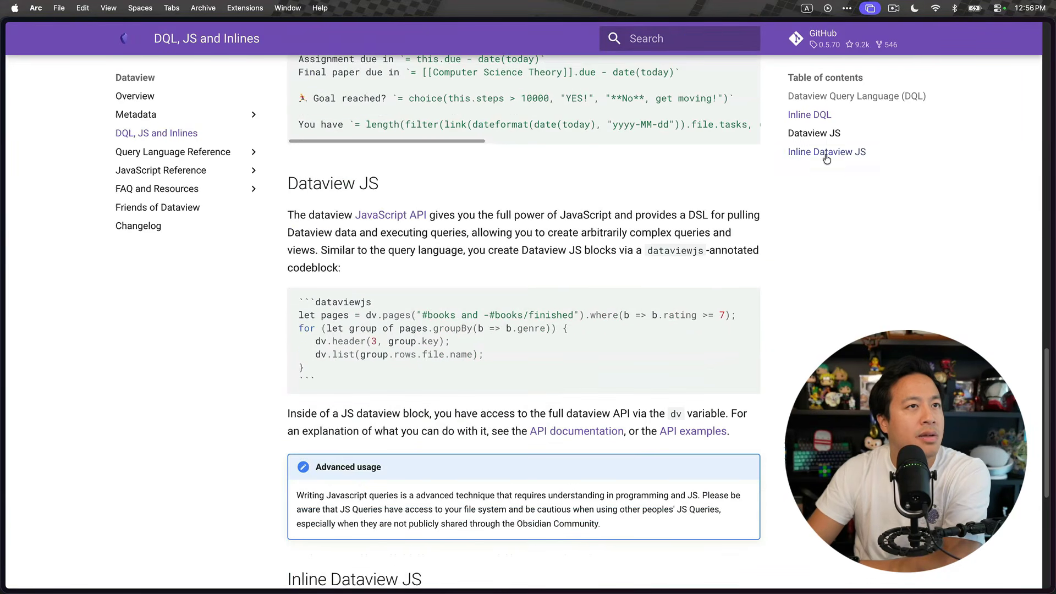
click(861, 152)
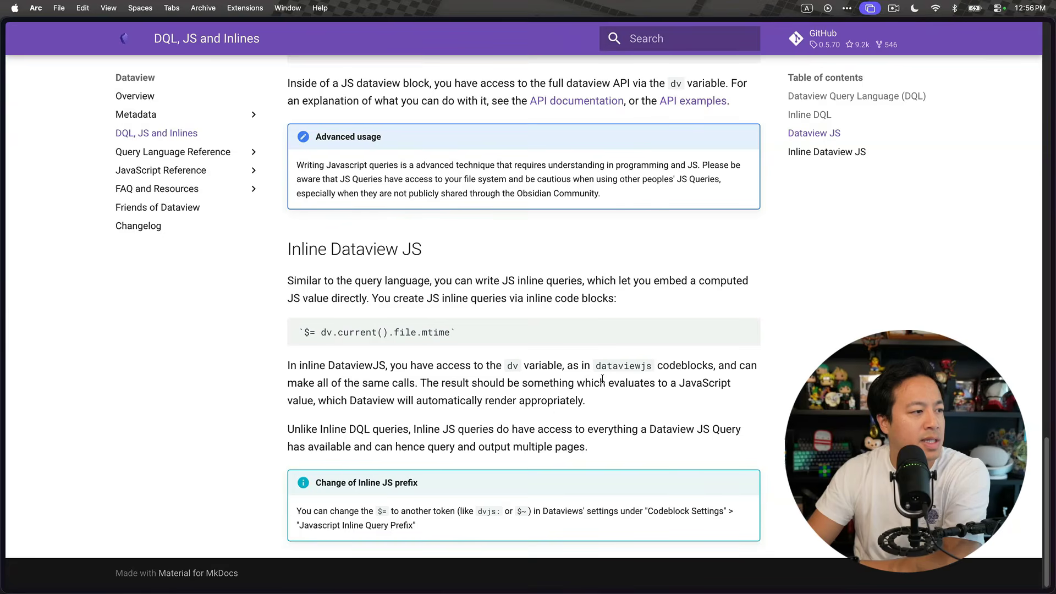
scroll(758, 360, up, 7)
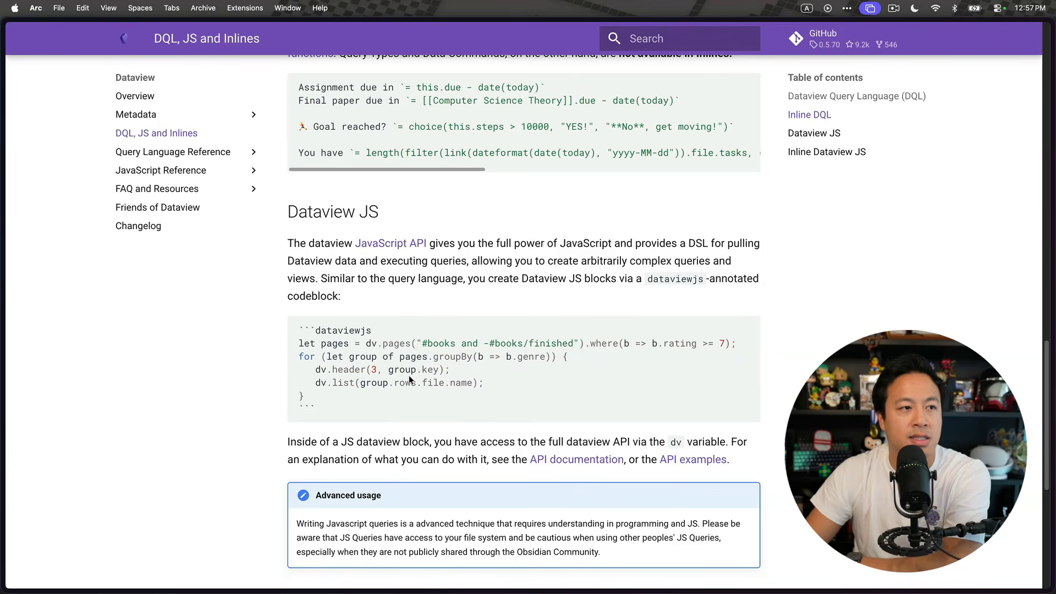
drag(329, 397, 288, 351)
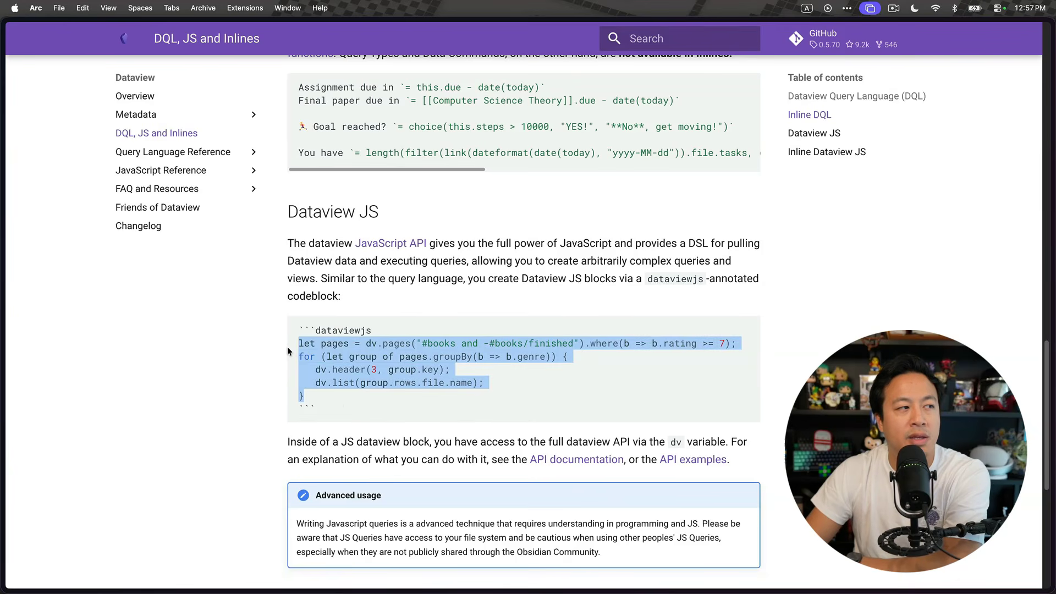
click(537, 381)
scroll(632, 370, down, 3)
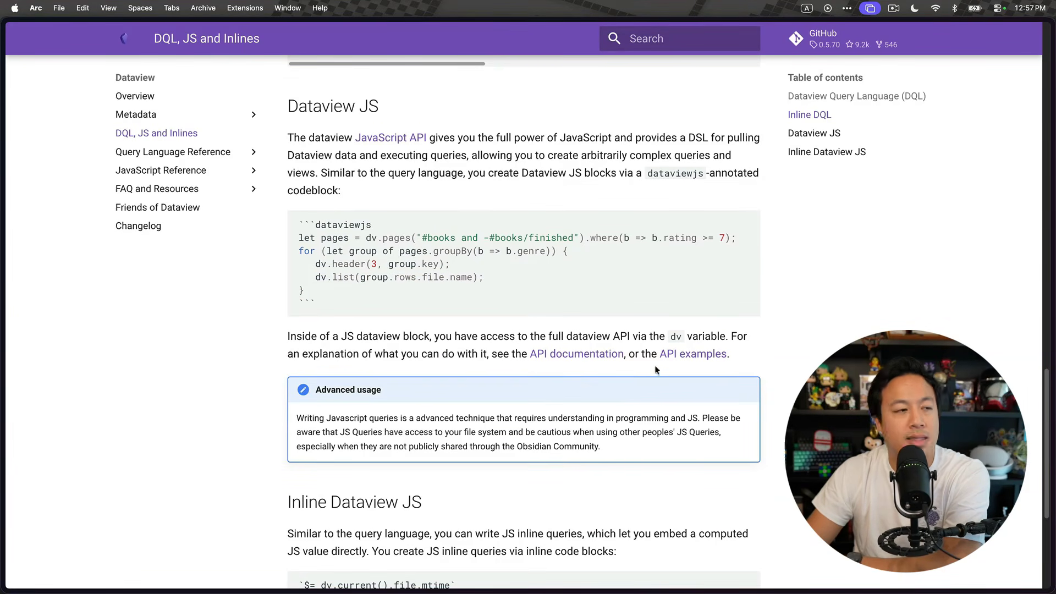
scroll(655, 369, down, 1)
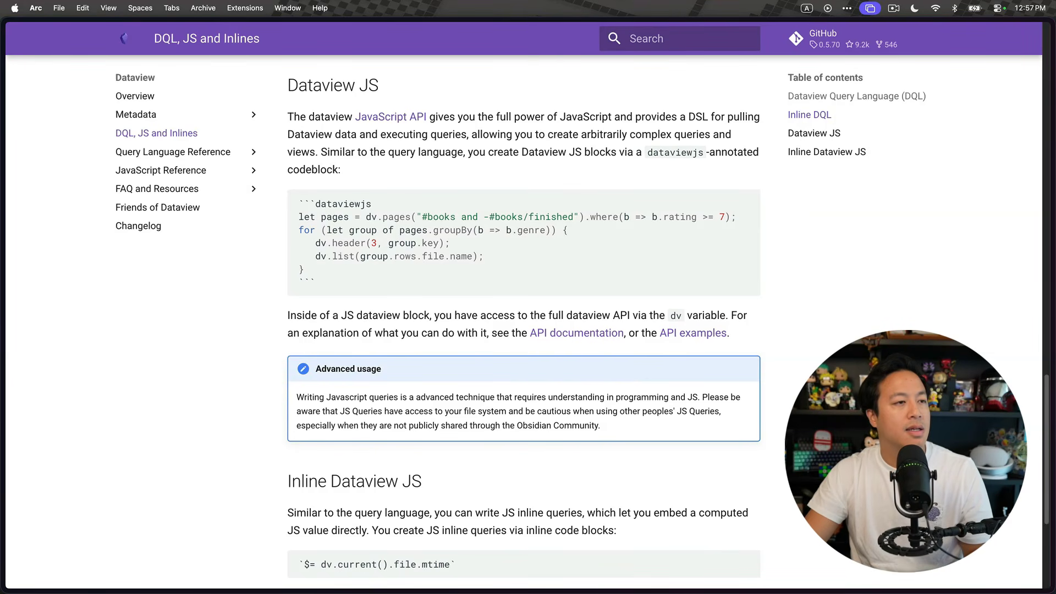
Step: Switch to Obsidian and review the sort settings of the embedded recipe table under My Recipes
key(super+Tab)
click(417, 158)
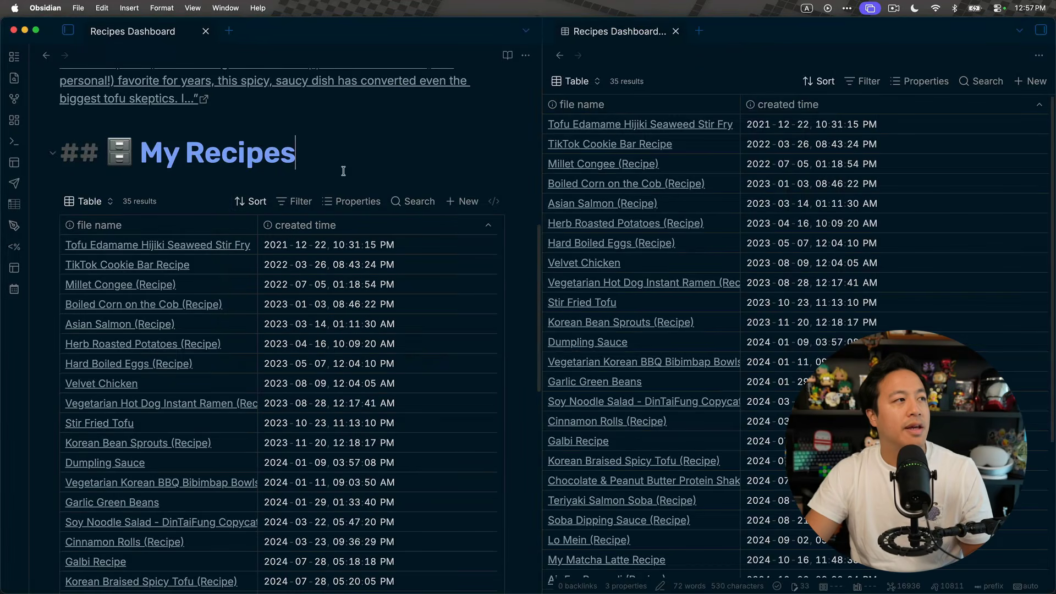
click(253, 205)
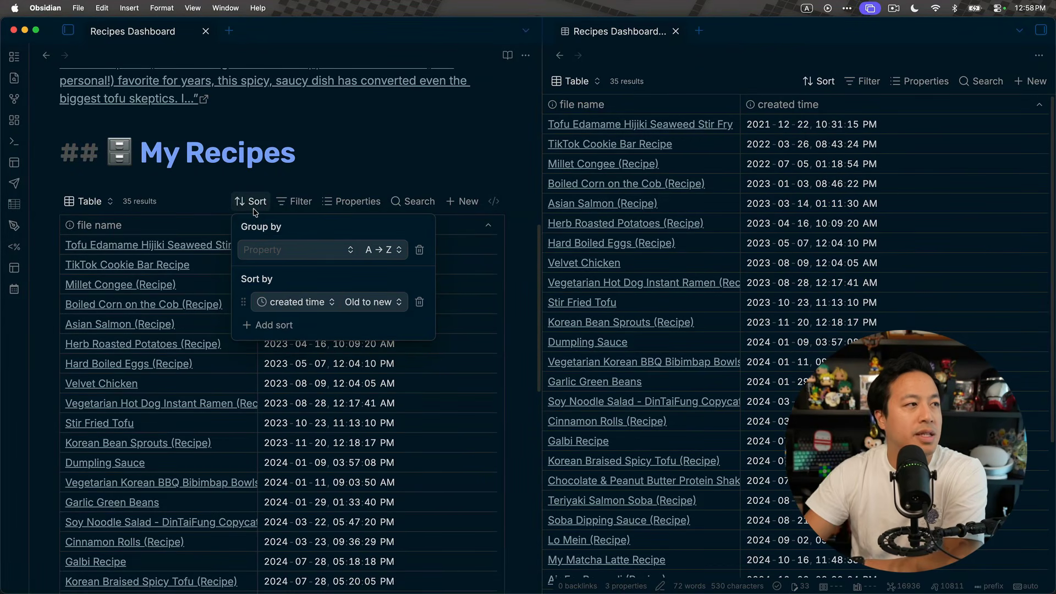
click(438, 155)
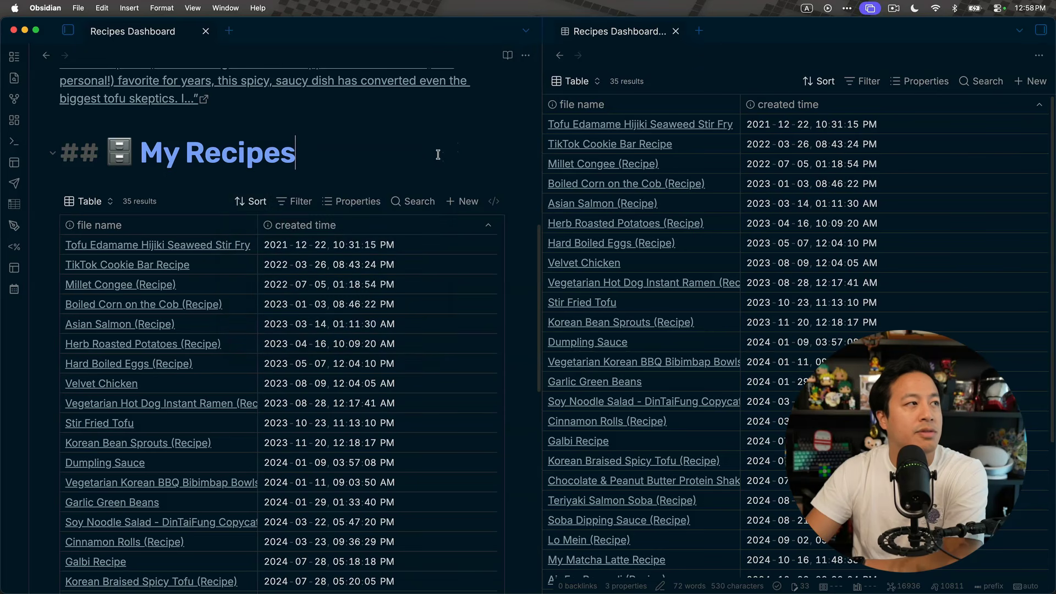
click(254, 202)
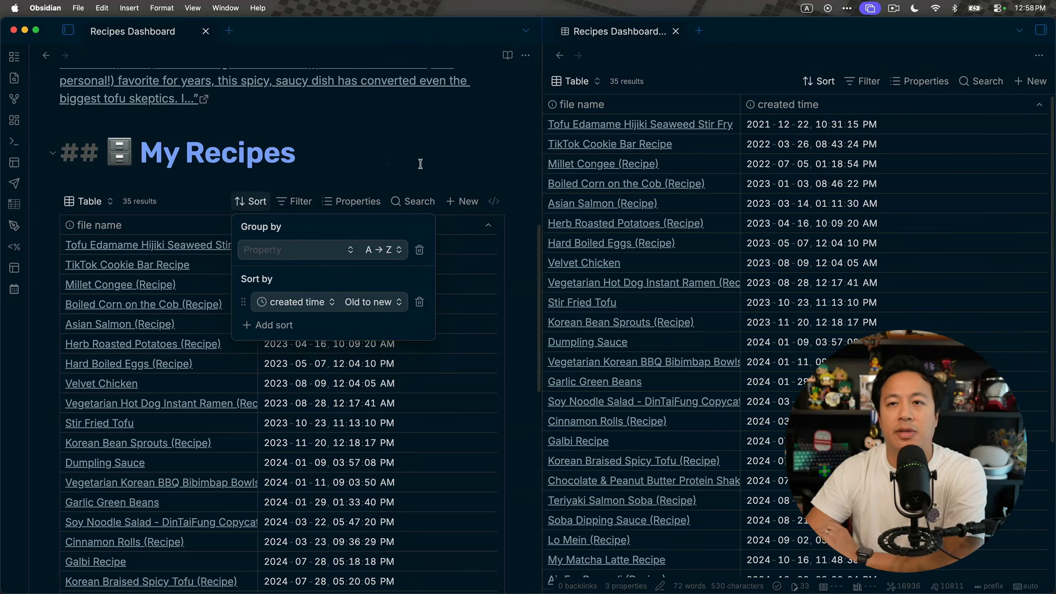
click(479, 151)
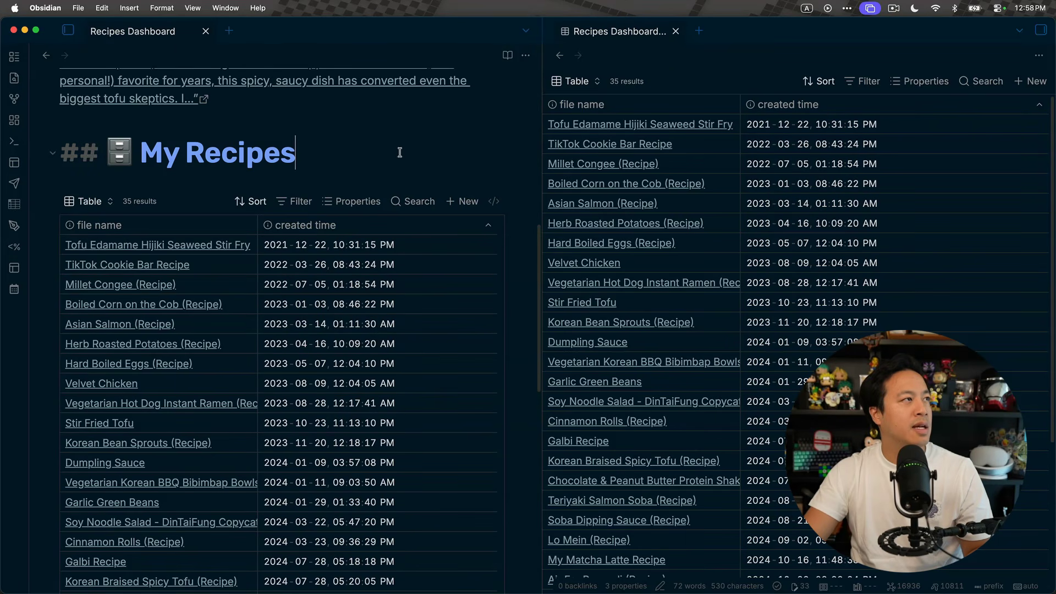
Step: Close the Recipes Dashboard note, enlarge the interface, and open the recipes base's sort settings
key(super+w)
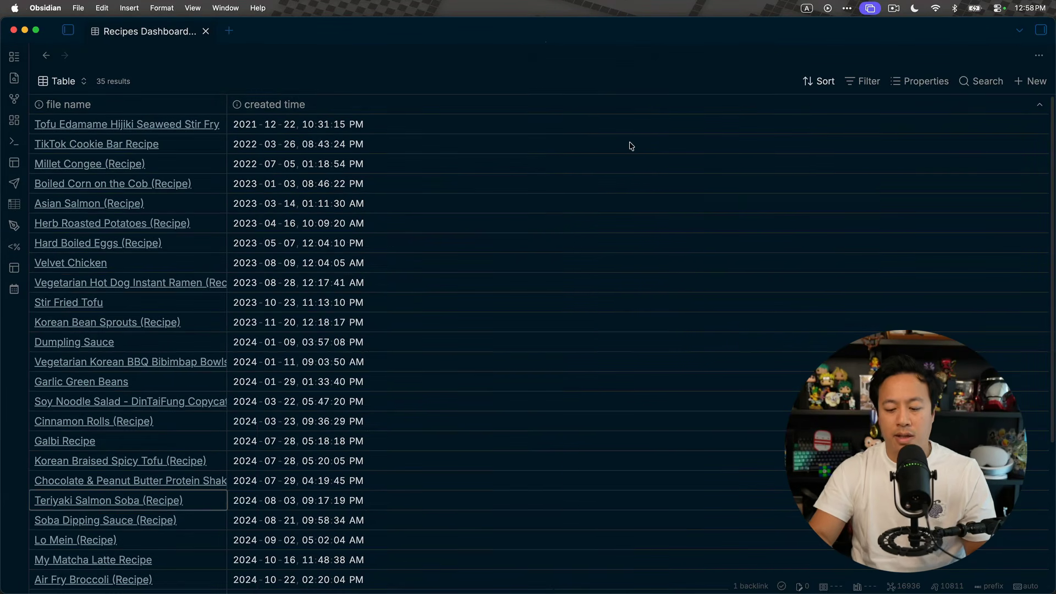
key(super+equal)
key(super+equal)
key(super+equal)
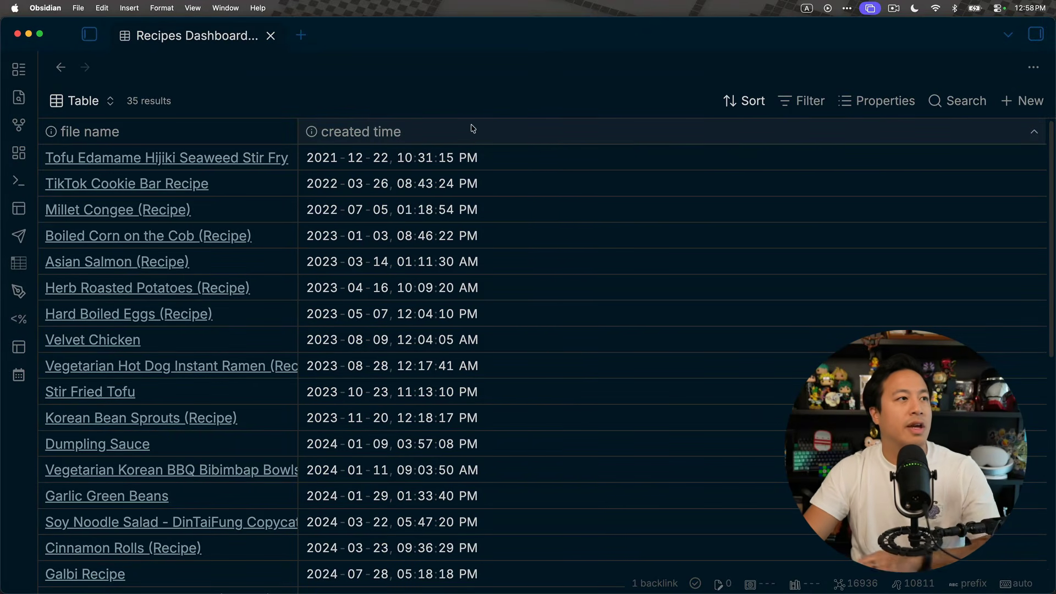
click(570, 67)
click(748, 101)
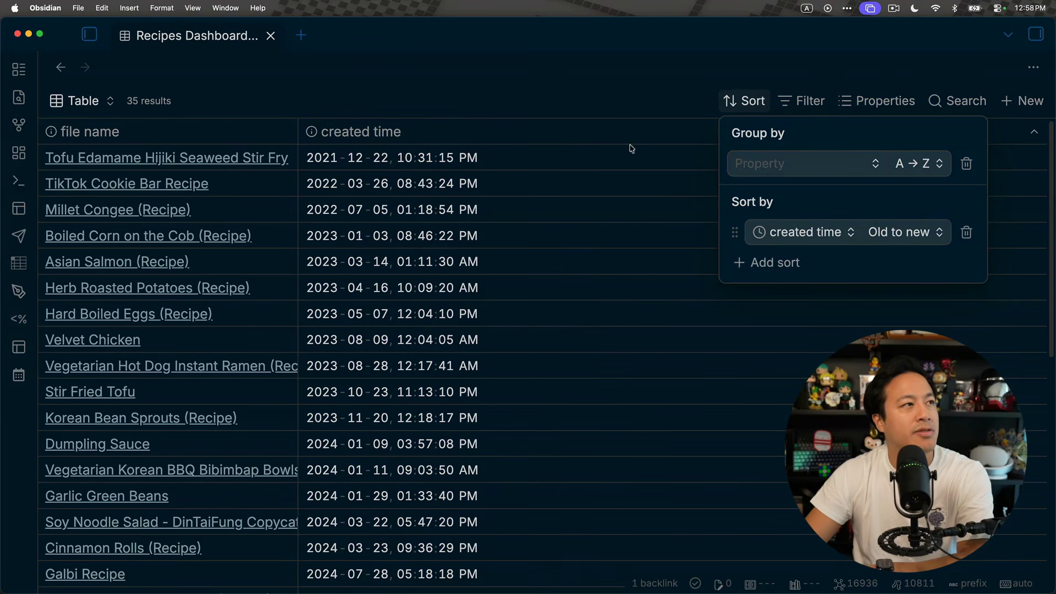
Step: Add a file name A → Z sort to the recipes base and set its created time sort to new to old
click(401, 103)
click(250, 137)
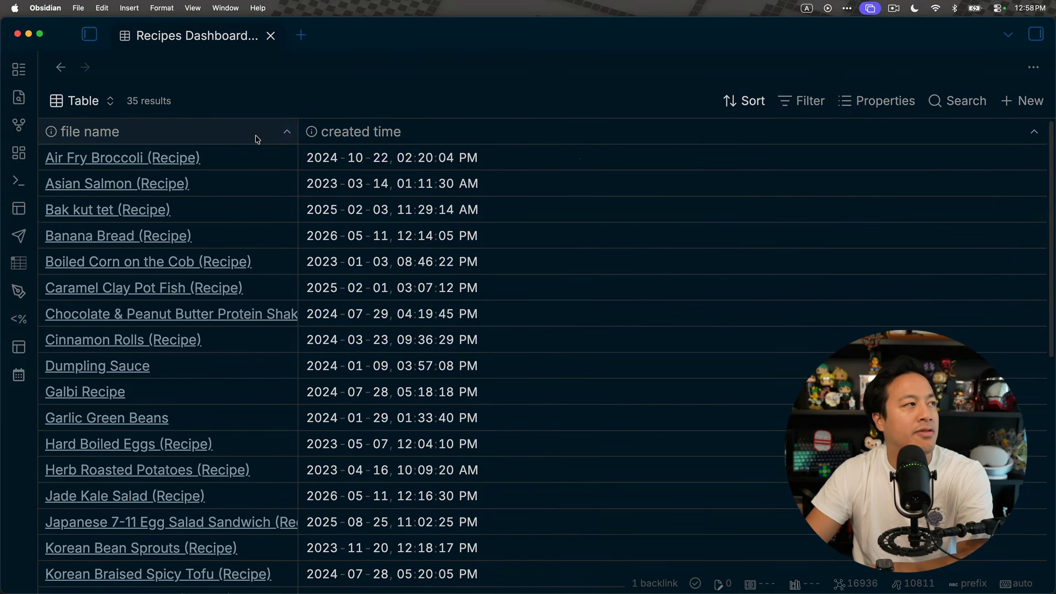
click(473, 132)
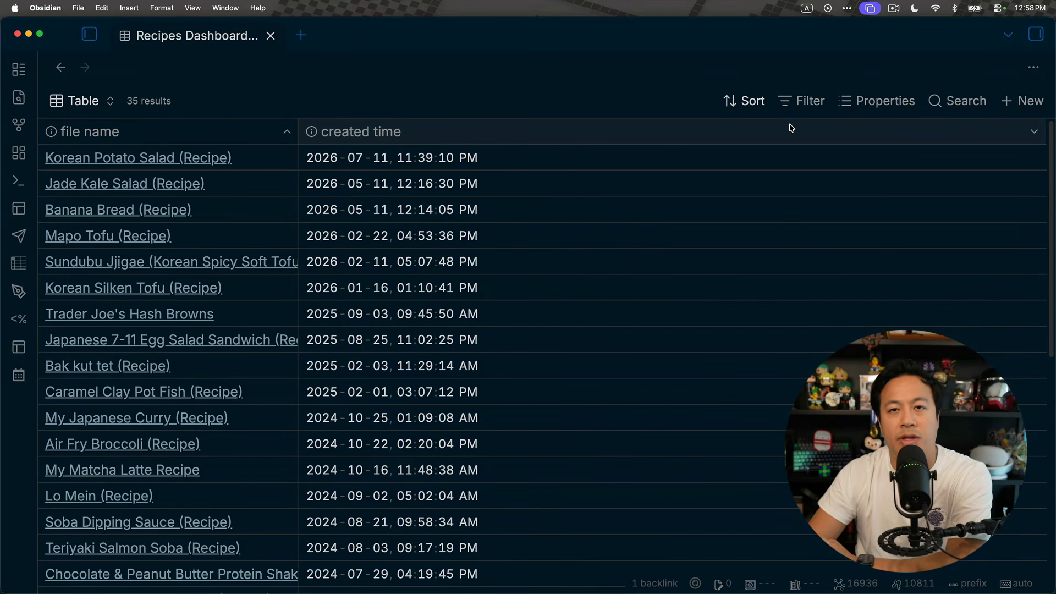
Step: Review the sort order in the base's sort settings and delete the created time sort, keeping only file name
click(746, 101)
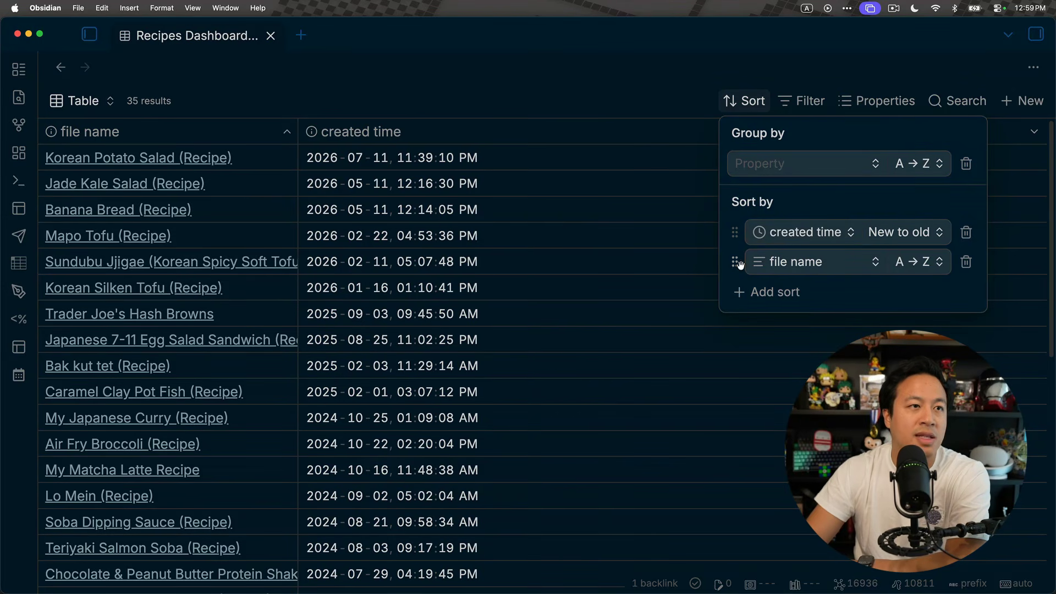
mouse_move(740, 264)
mouse_down()
mouse_move(734, 226)
mouse_move(735, 265)
mouse_up()
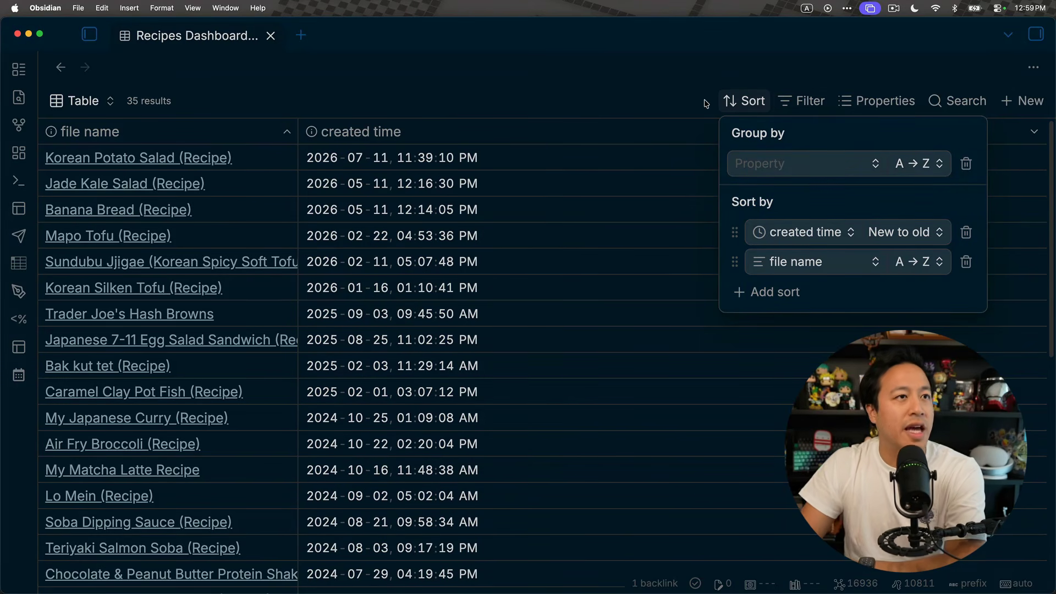
click(967, 232)
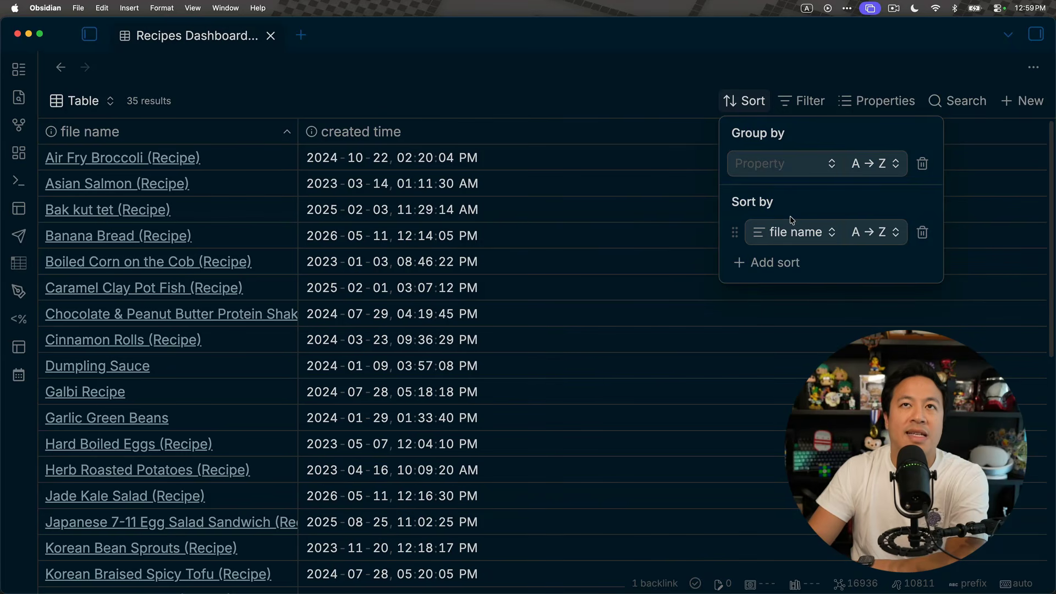
click(538, 101)
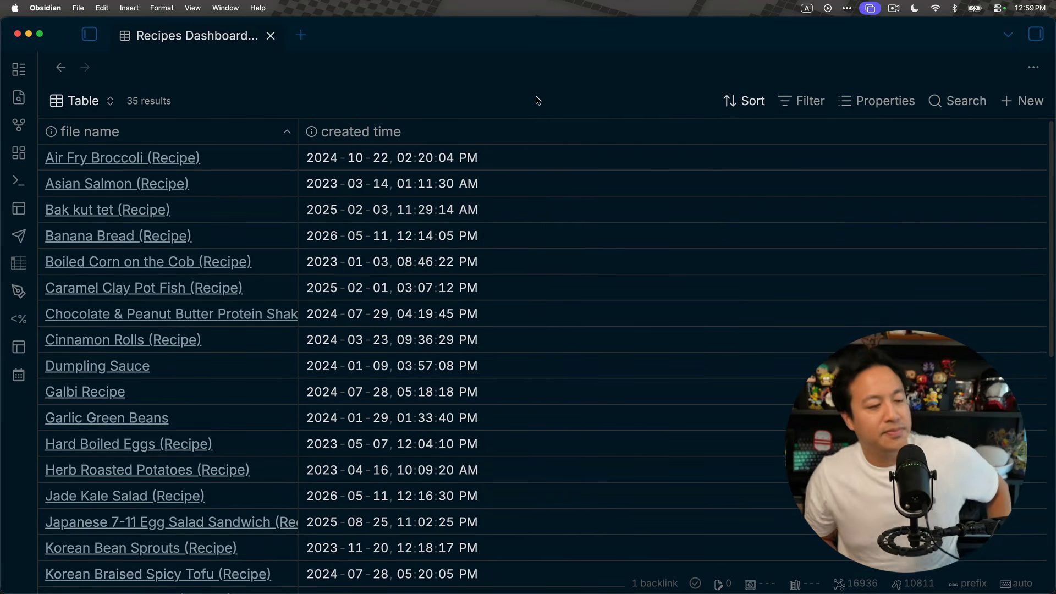
Step: Browse the properties available for grouping the recipes base
click(740, 101)
click(797, 175)
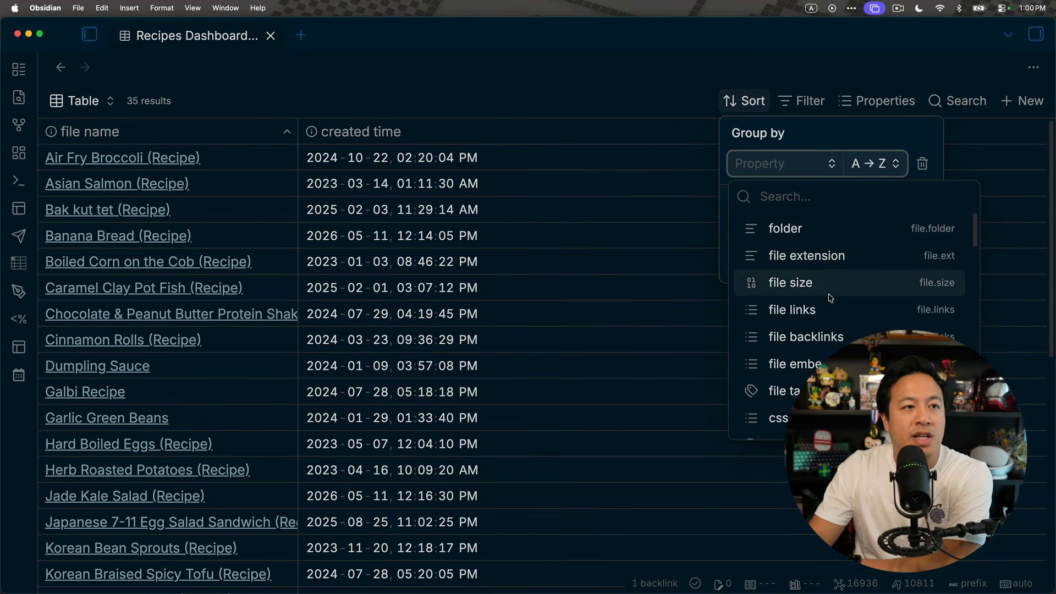
scroll(897, 317, down, 2)
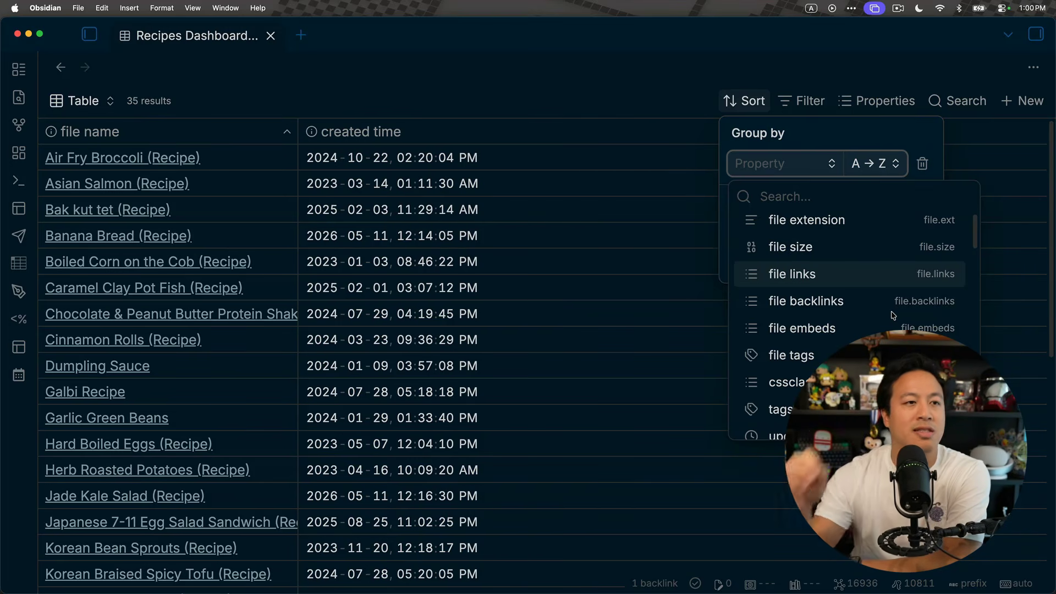
scroll(865, 315, down, 3)
scroll(870, 316, down, 4)
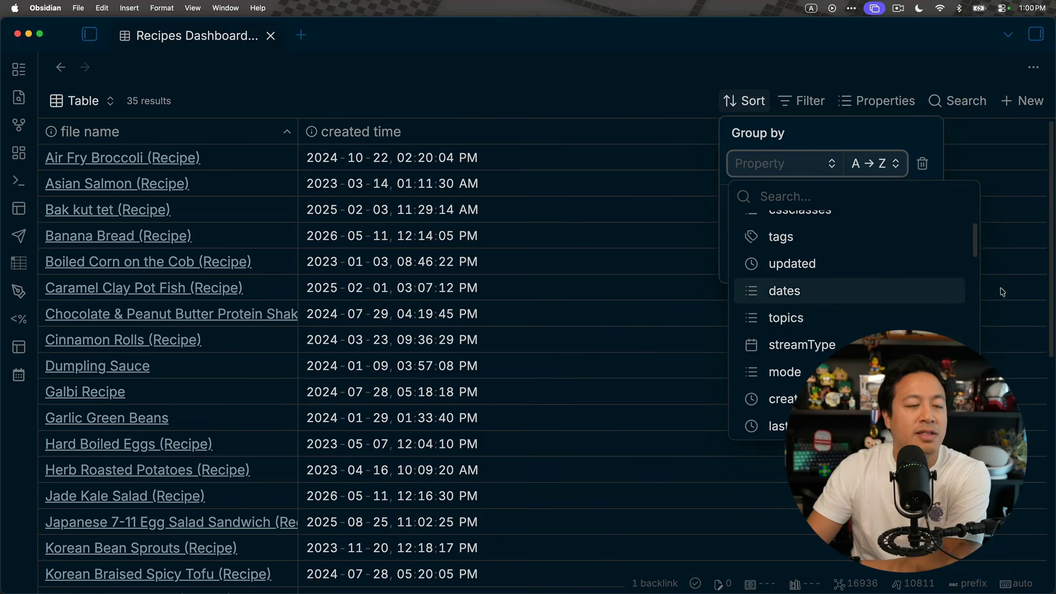
scroll(878, 316, down, 5)
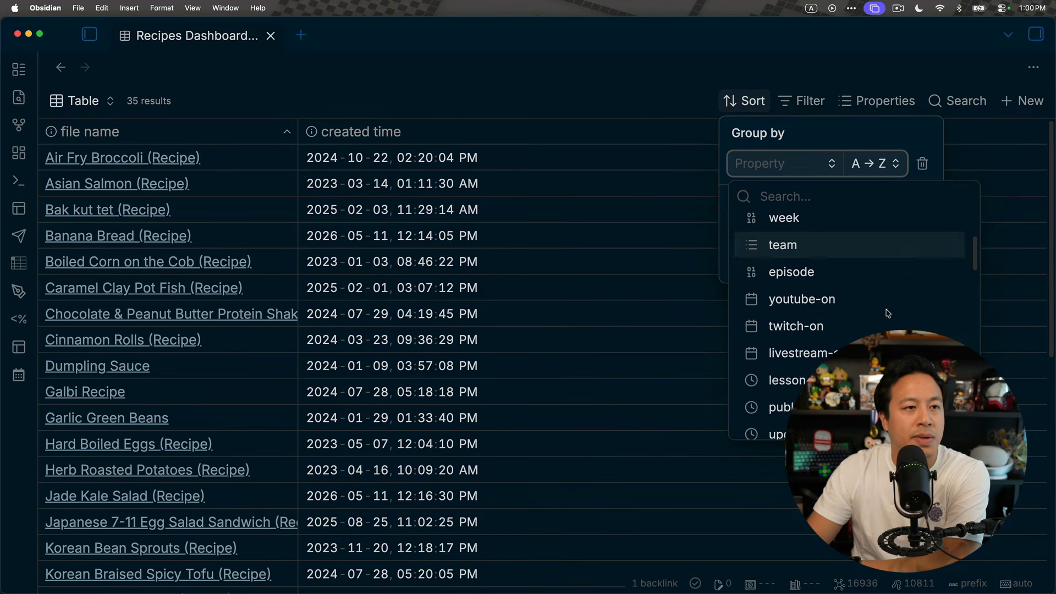
Step: Open the Air Fry Broccoli (Recipe) note in a new tab and look through its sections
click(491, 90)
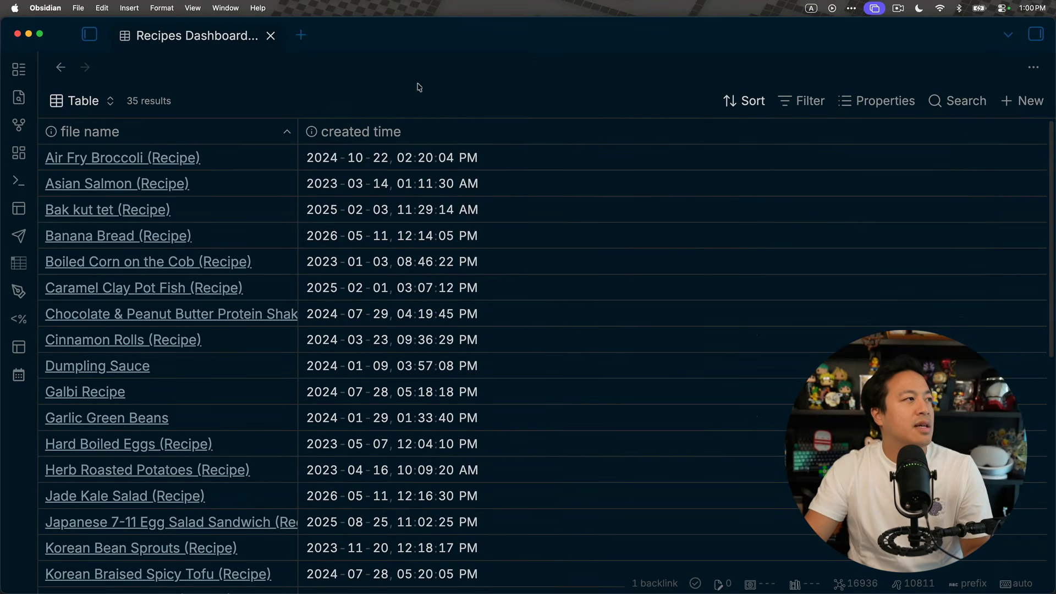
super+click(180, 157)
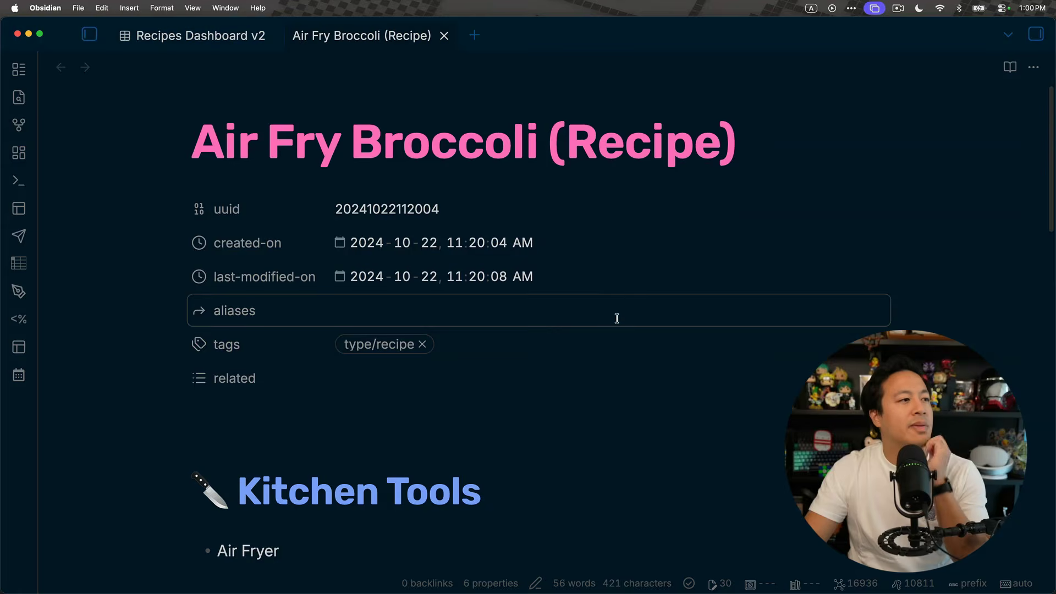
scroll(616, 316, down, 12)
scroll(640, 310, down, 10)
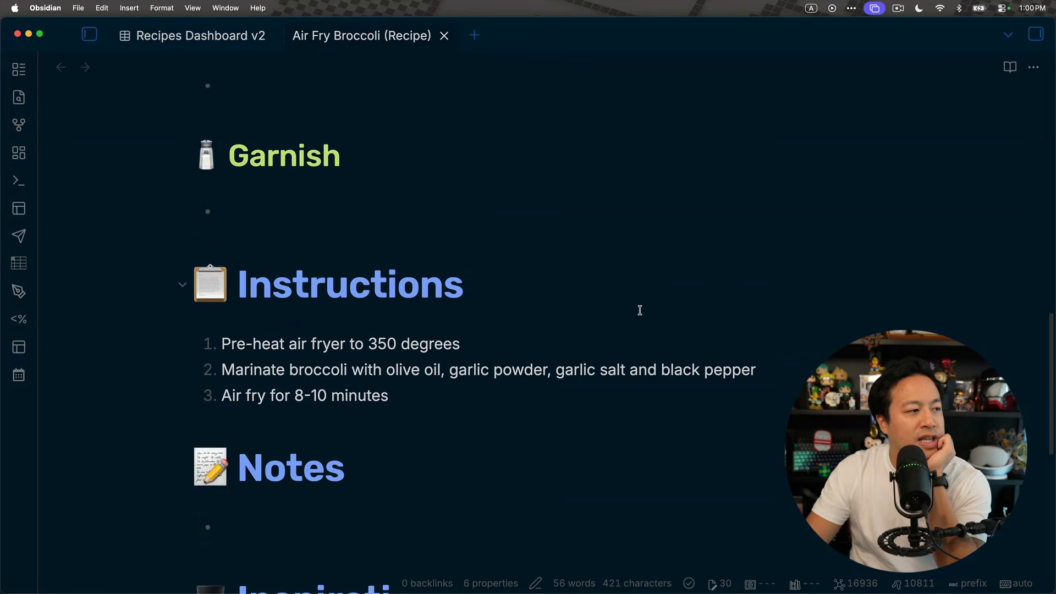
scroll(639, 310, up, 20)
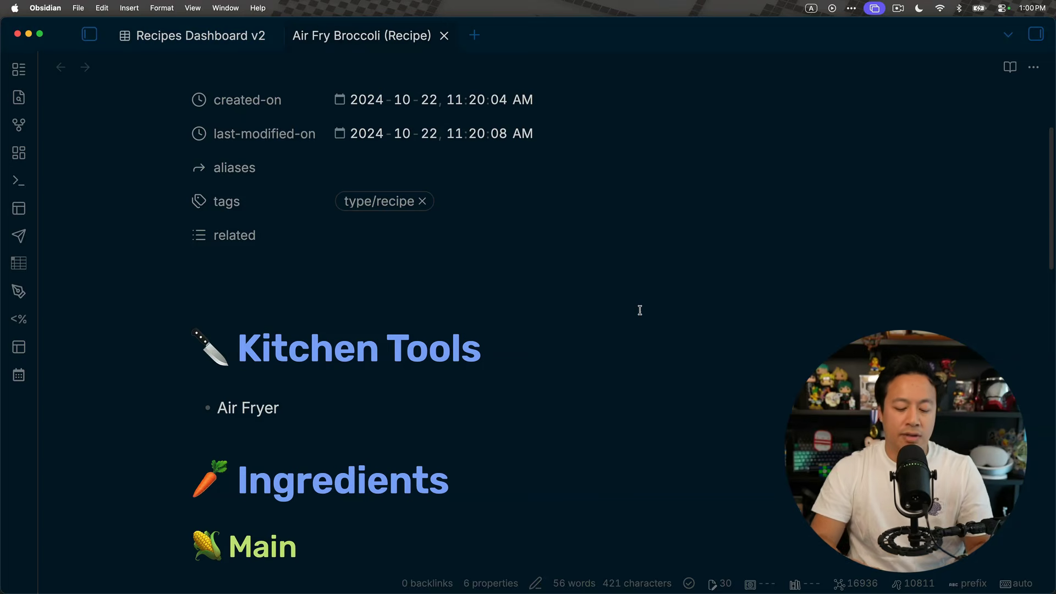
Step: Add a recipeCategories property to the Air Fry Broccoli note and set its property type to List
key(super+semicolon)
text(recipeCategory)
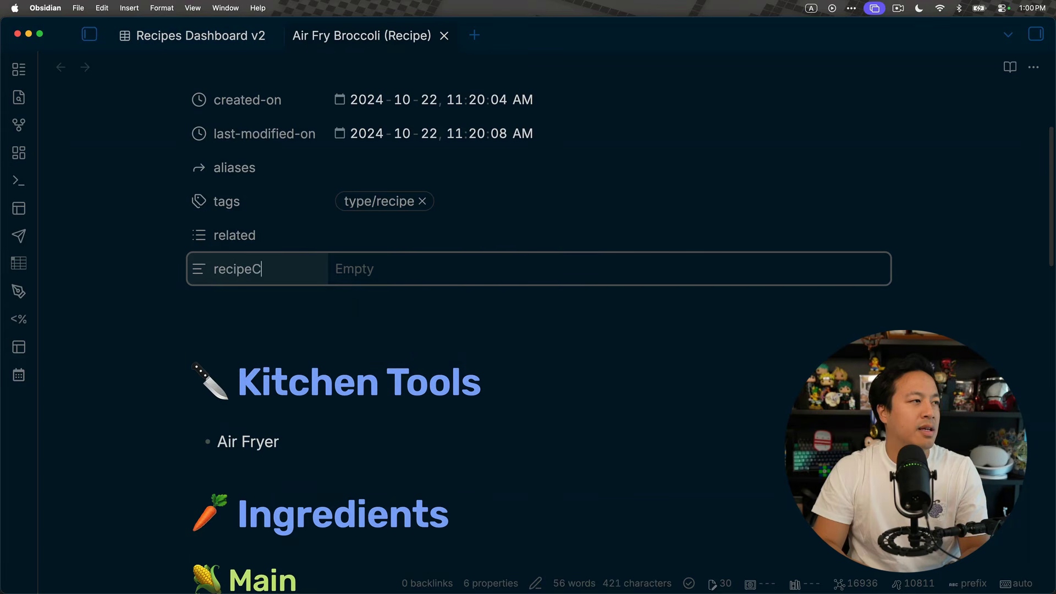
key(BackSpace)
key(BackSpace)
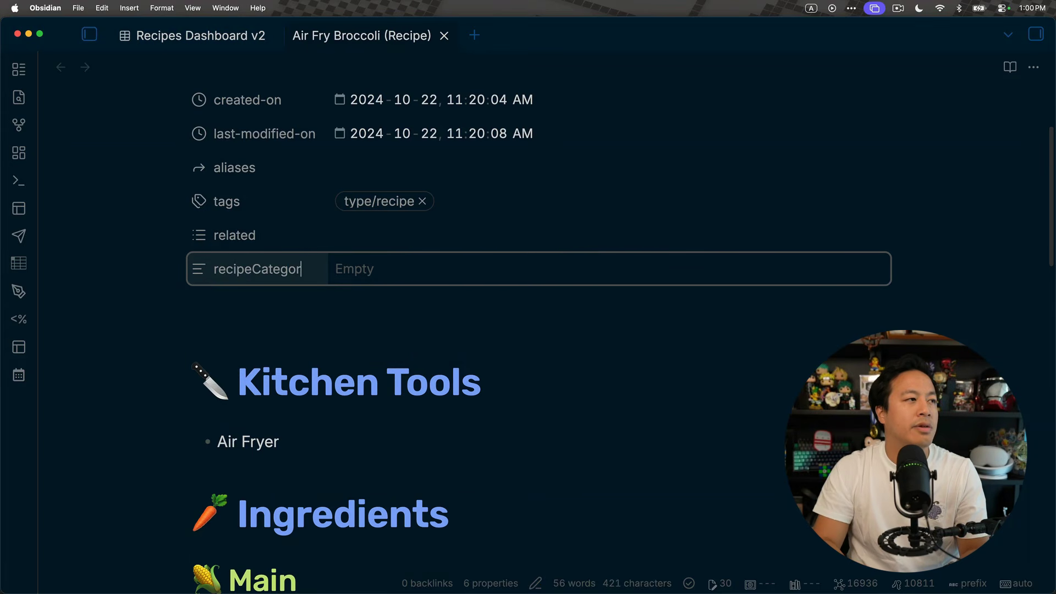
text(ries)
click(187, 275)
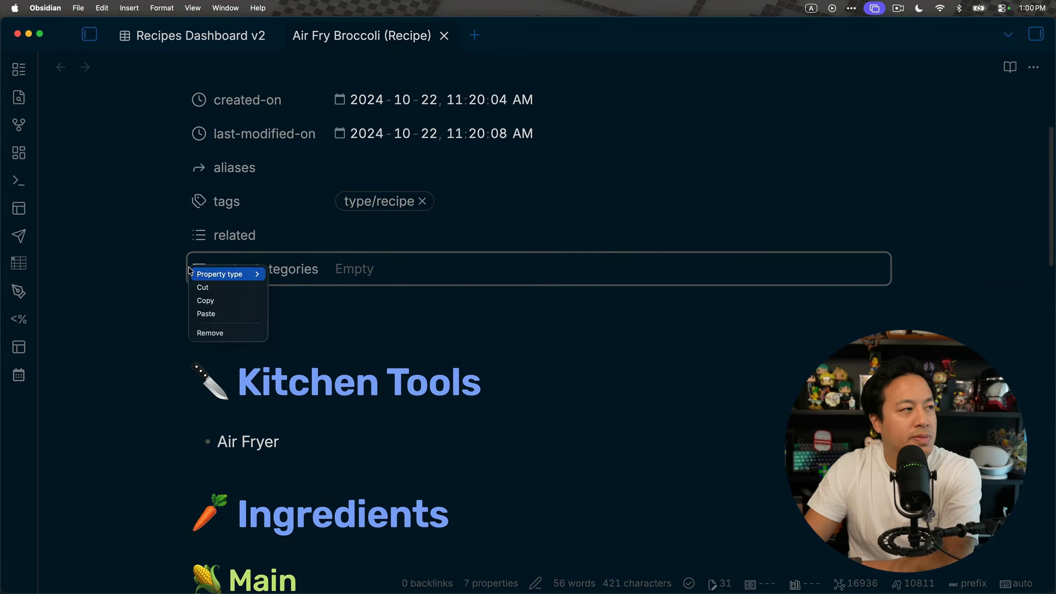
mouse_move(244, 275)
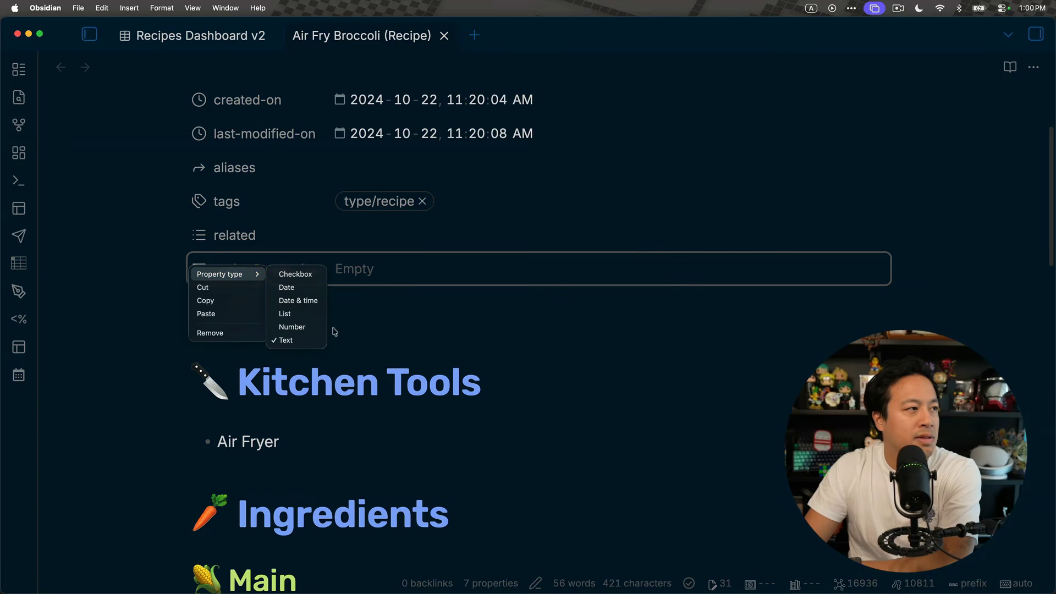
click(308, 315)
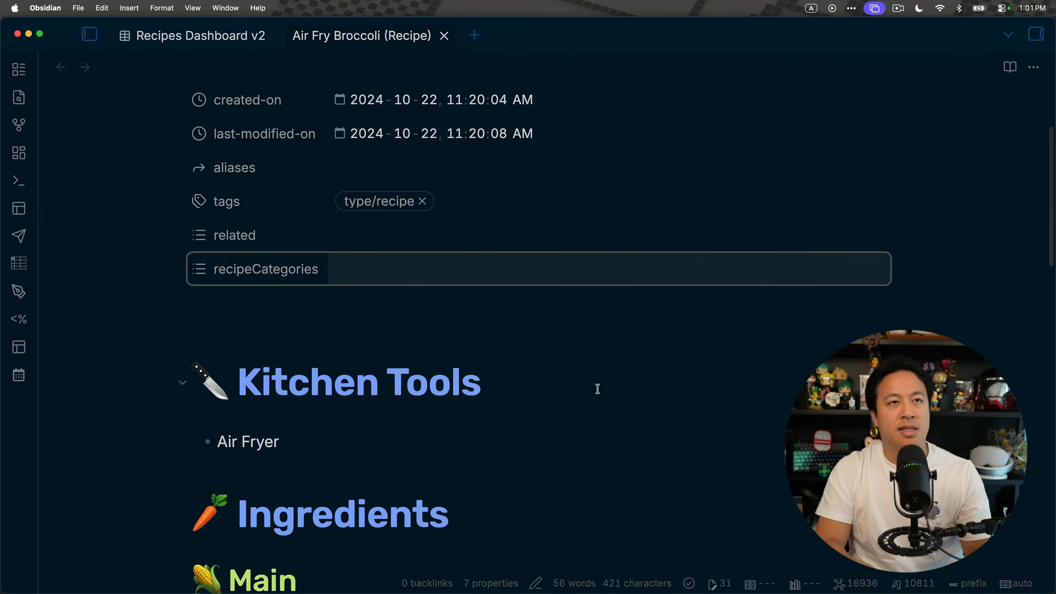
Step: Enter Vegetables, Appetizer and Side Dish as the broccoli note's recipeCategories values, and close the note
text(Vegetables )
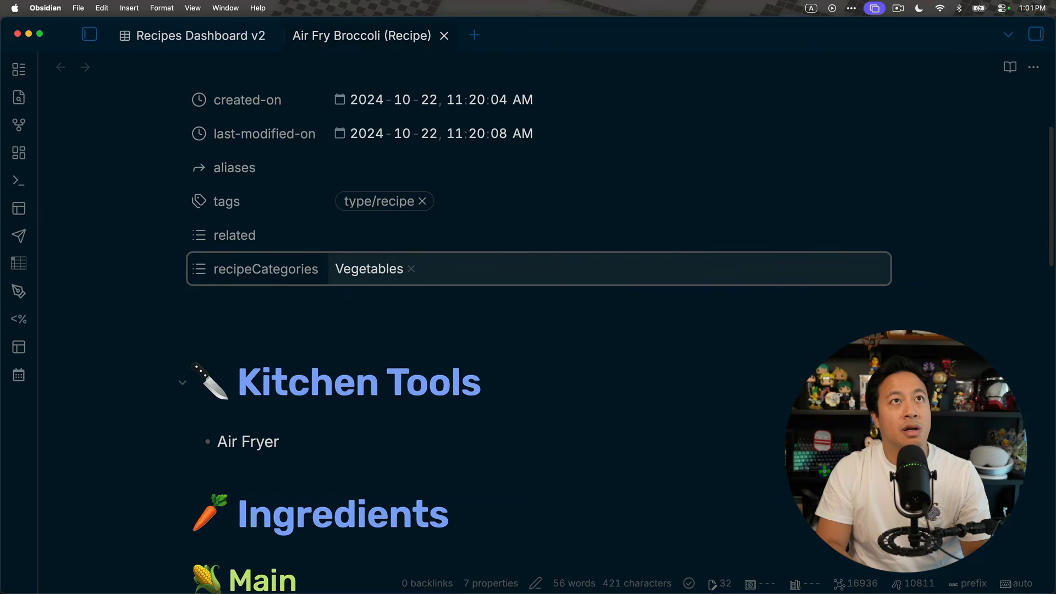
text(Appetizer )
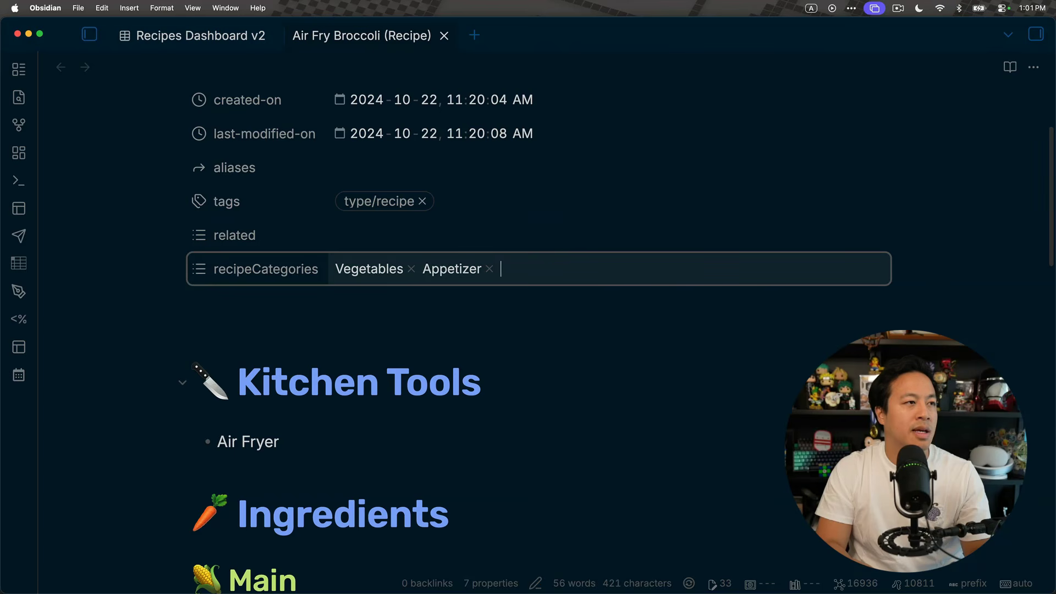
text(Side Dish)
key(Return)
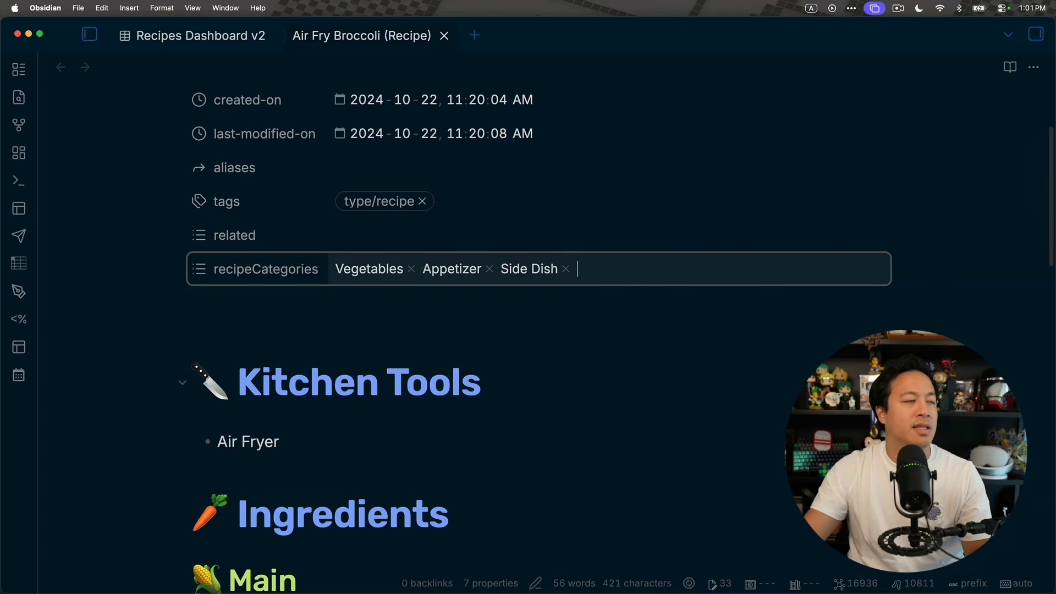
click(591, 357)
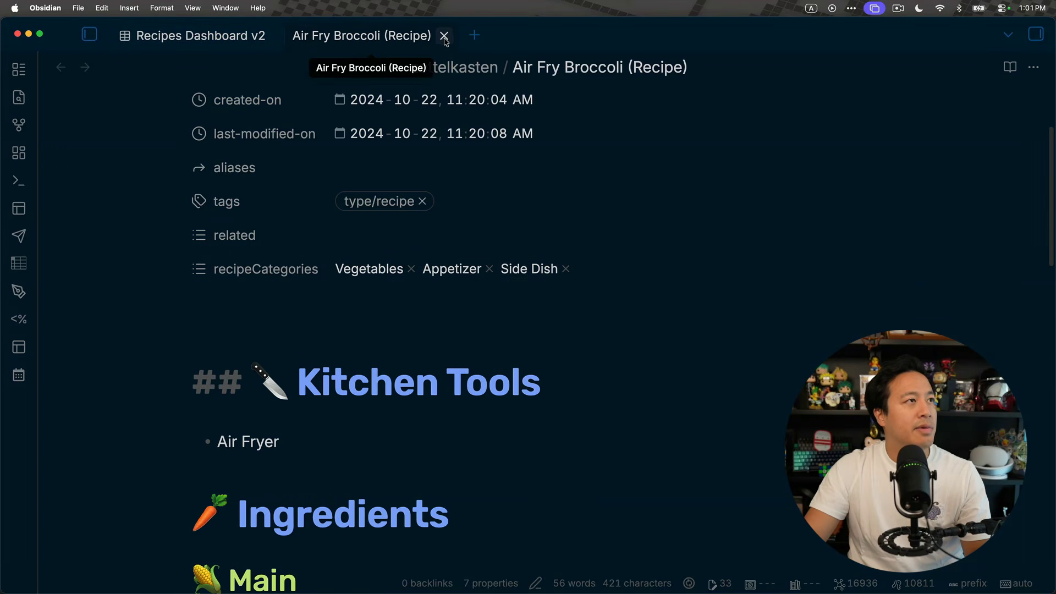
click(444, 36)
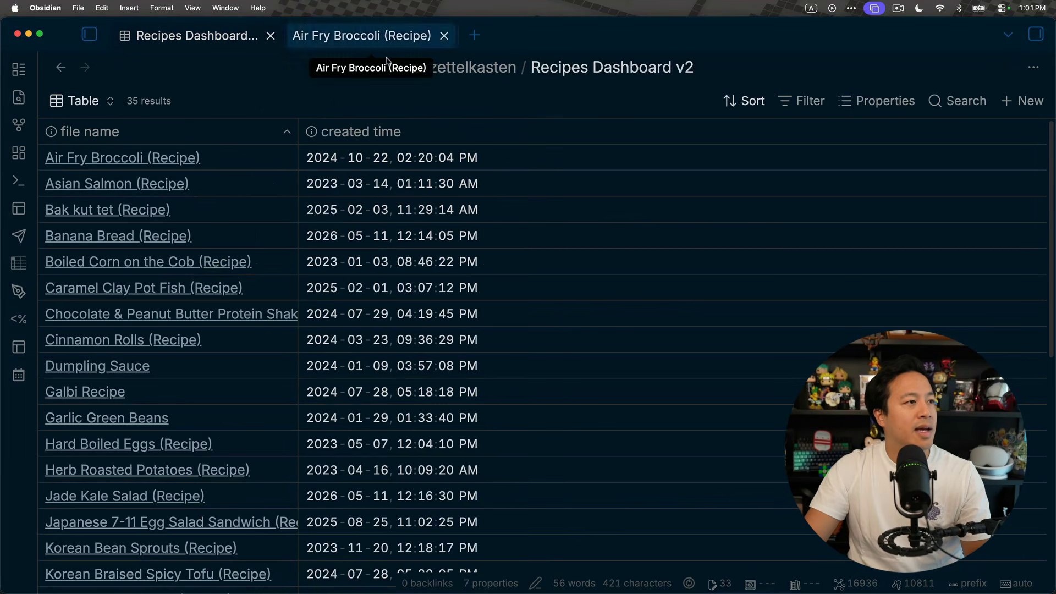
Step: Open the Asian Salmon (Recipe) note in a new tab and add the existing recipeCategories property to it
click(158, 187)
key(super+semicolon)
text(reci)
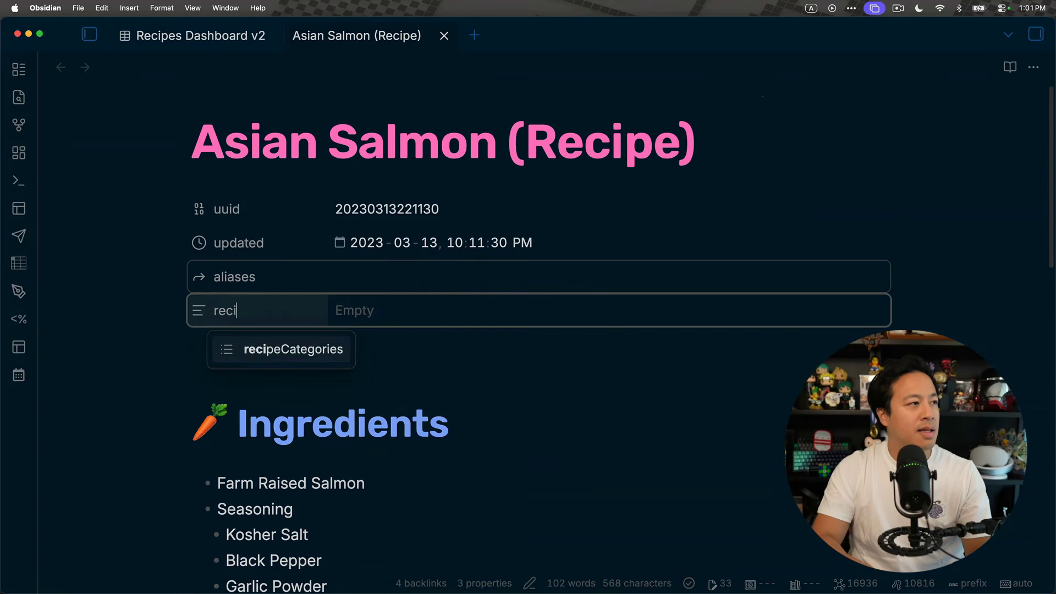
text(pe)
key(Return)
Step: Enter Entrees, Seafood and Pescatarian as the Asian Salmon note's recipeCategories values
text(Entree)
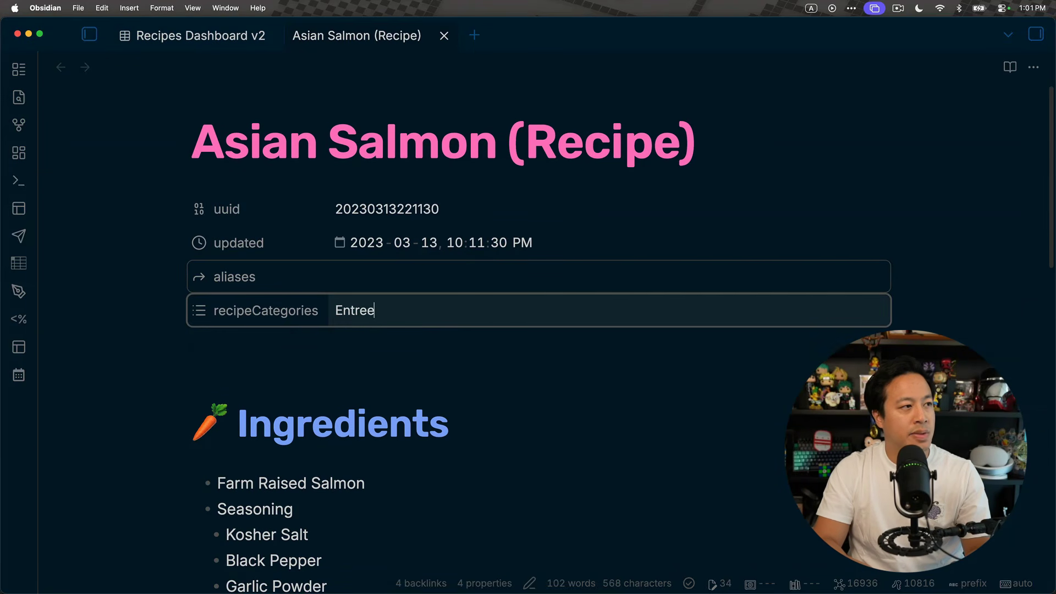
text(s)
key(Return)
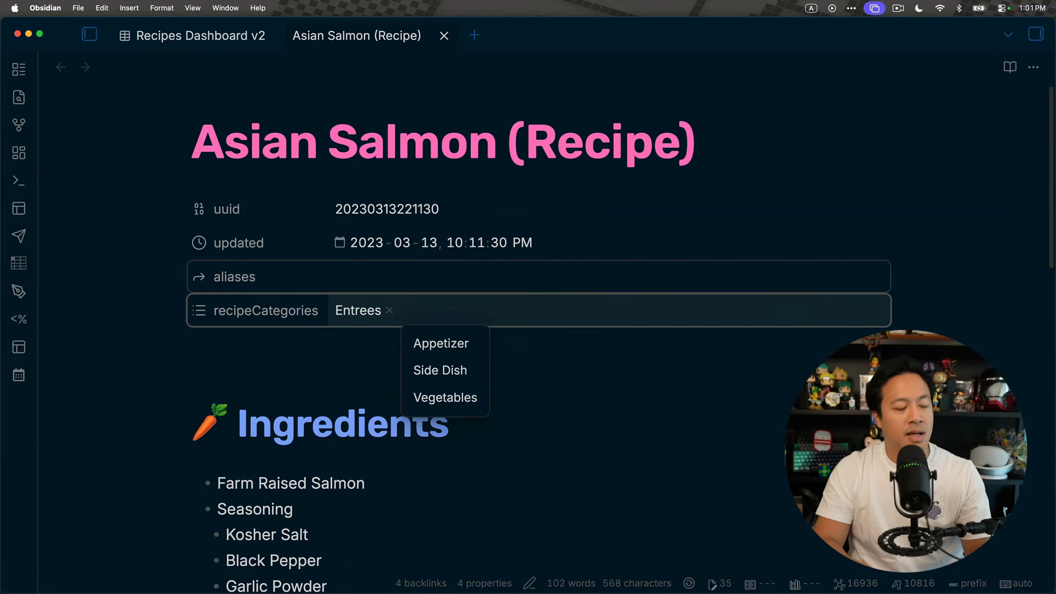
text(Seafood)
key(Return)
text(P)
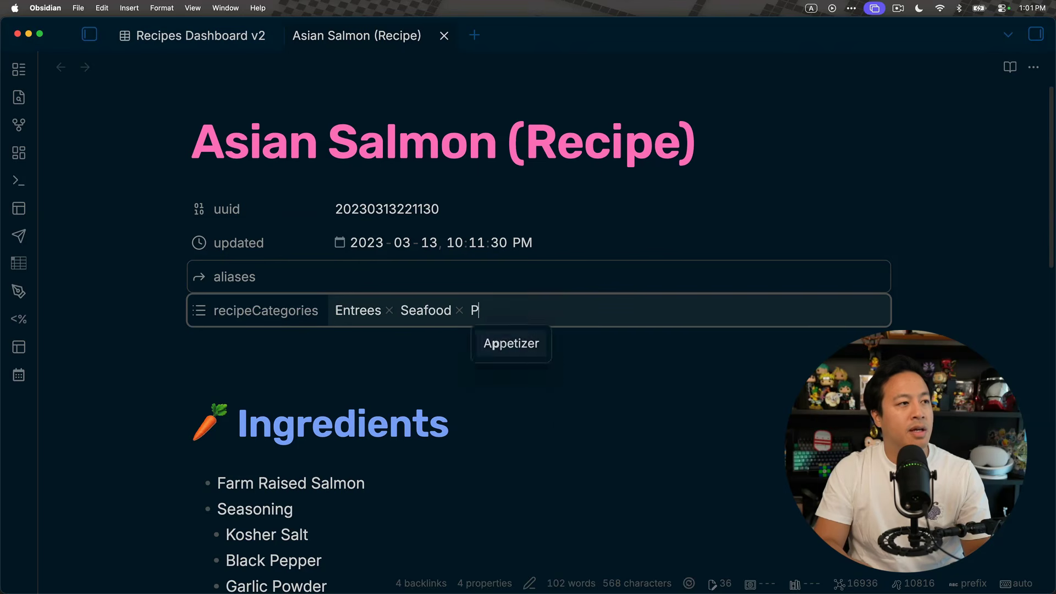
text(escataria)
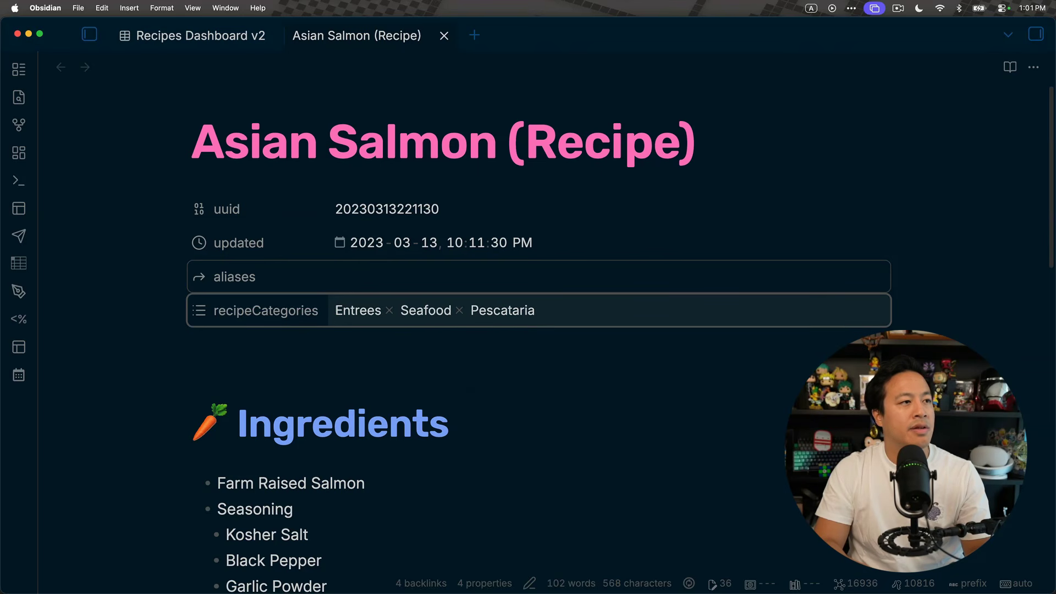
text(n)
key(Return)
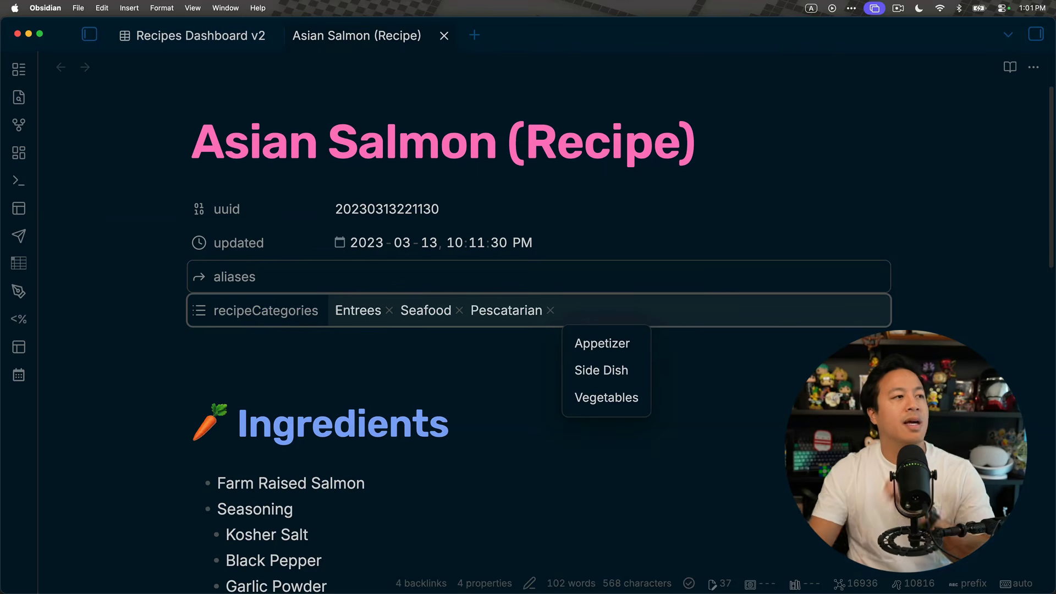
click(497, 356)
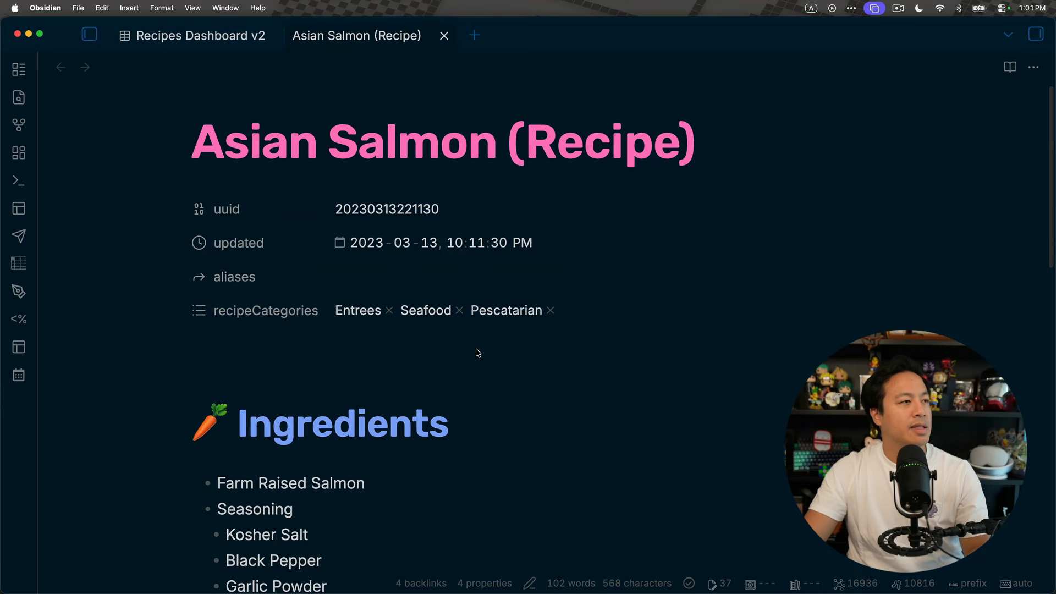
Step: From the recipes dashboard, open Caramel Clay Pot Fish (Recipe) in a new tab and add the recipeCategories property
click(226, 41)
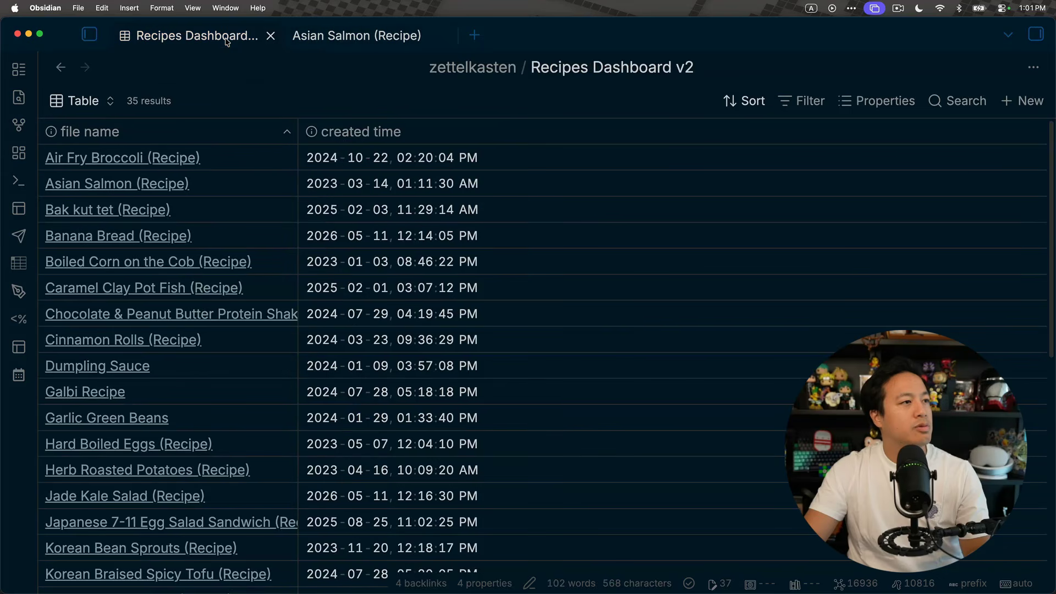
mouse_move(131, 216)
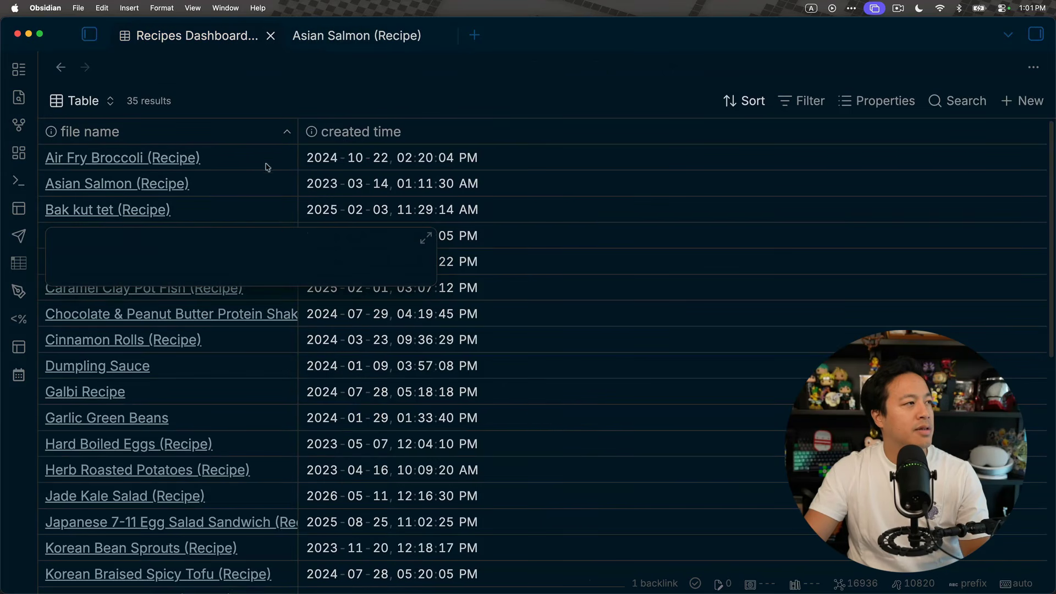
click(580, 357)
super+click(191, 288)
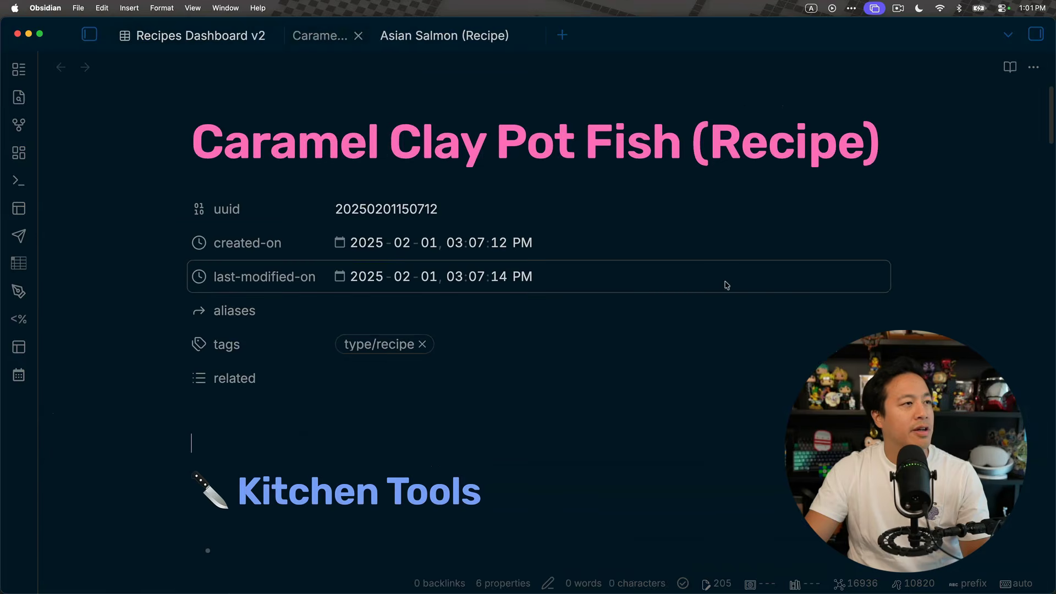
key(super+semicolon)
text(recipe)
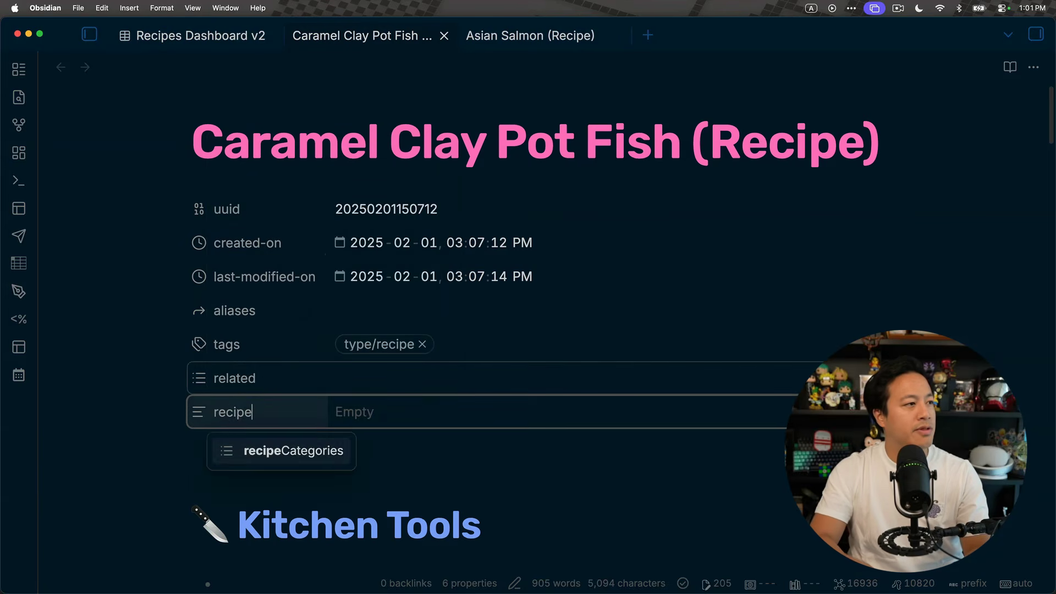
key(Return)
Step: Assign the existing categories Pescatarian, Entrees and Seafood to the Caramel Clay Pot Fish note, and close the note
text(Pesca)
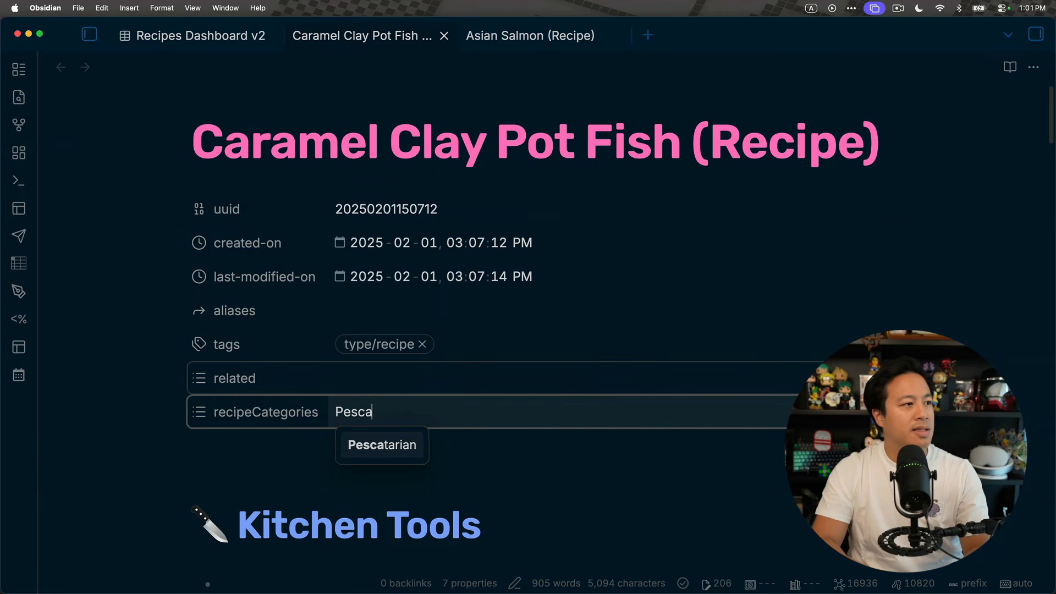
key(Return)
key(Down)
key(Down)
key(Return)
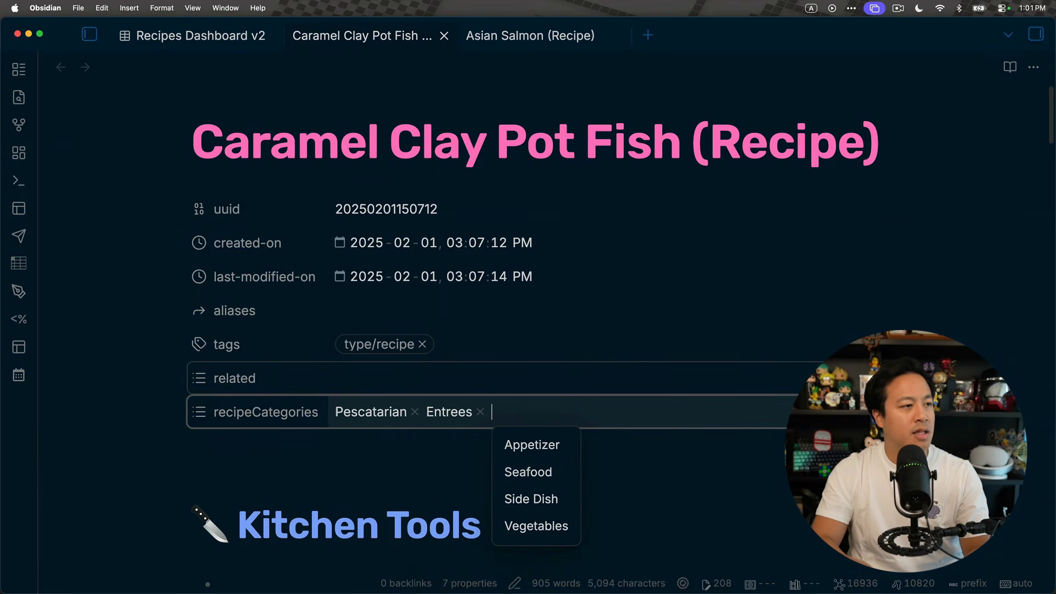
key(Down)
key(Down)
key(Down)
key(Up)
key(Return)
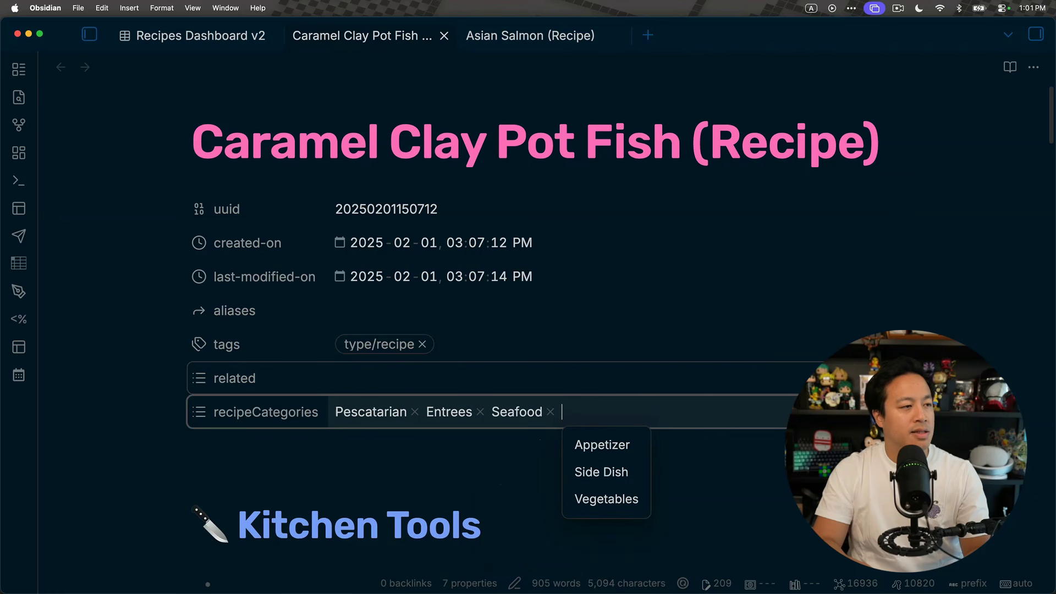
key(Down)
key(Down)
key(Escape)
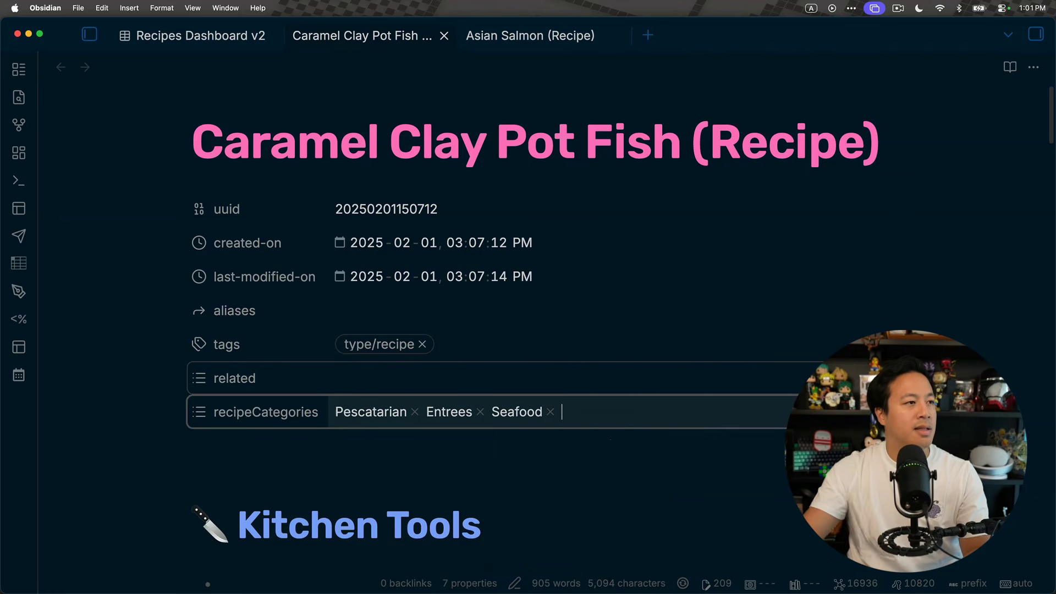
click(444, 35)
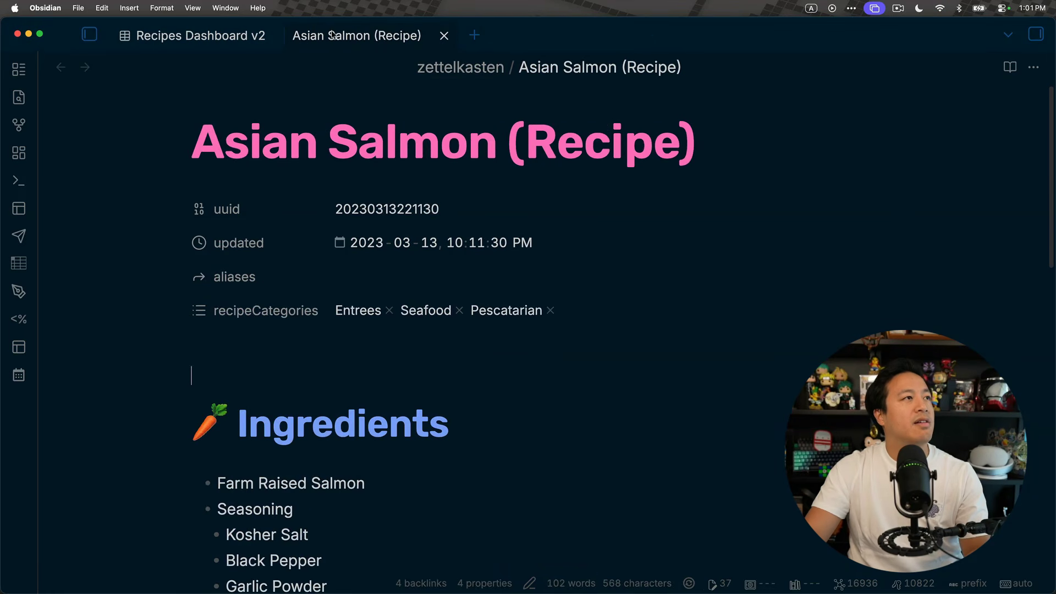
Step: Group the Recipes Dashboard v2 table by the recipeCategories property
click(239, 44)
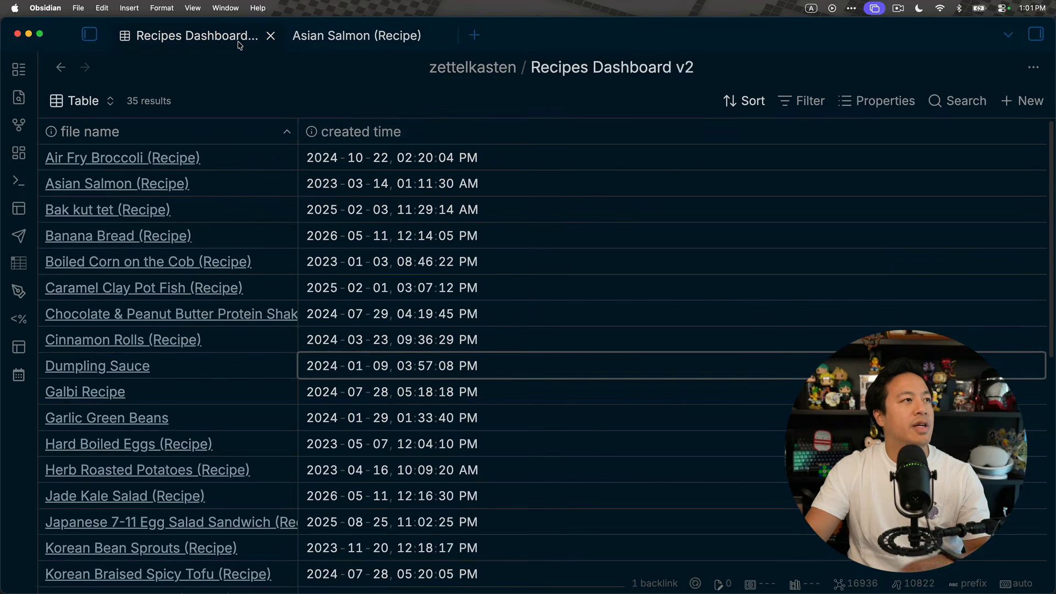
click(745, 101)
click(773, 168)
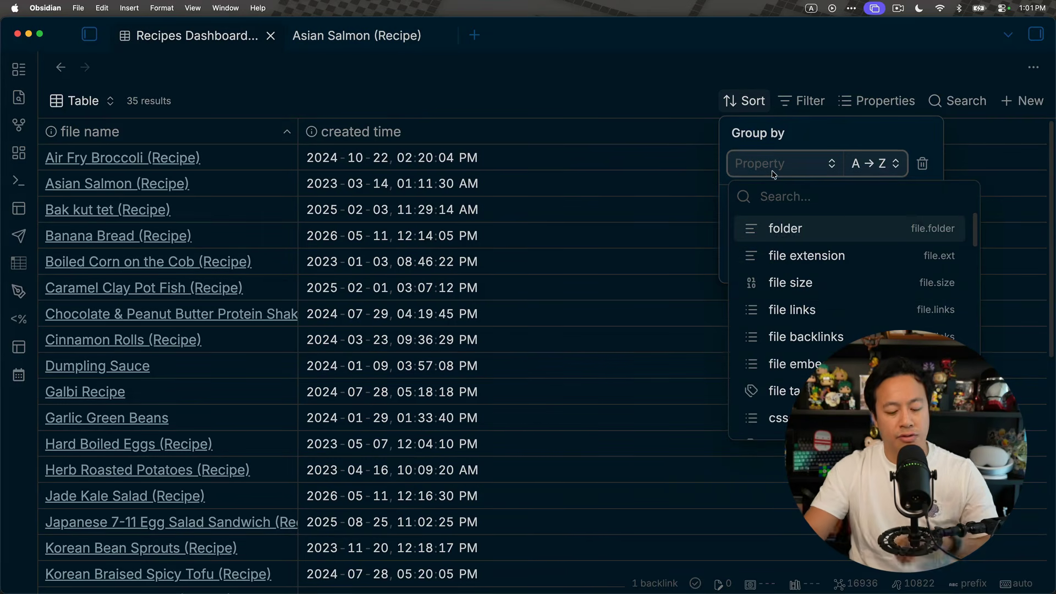
text(cate)
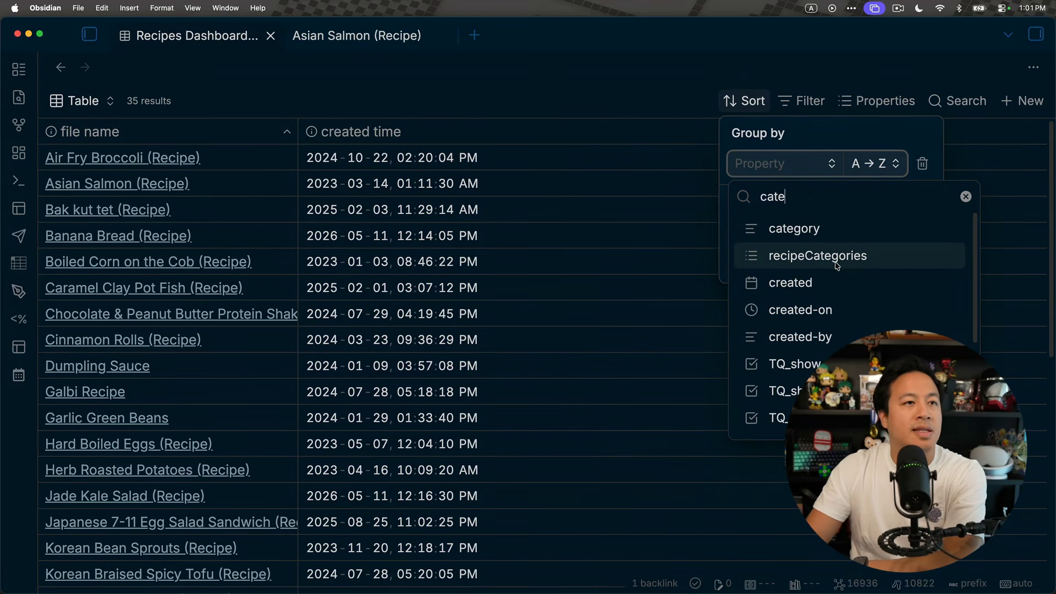
click(841, 259)
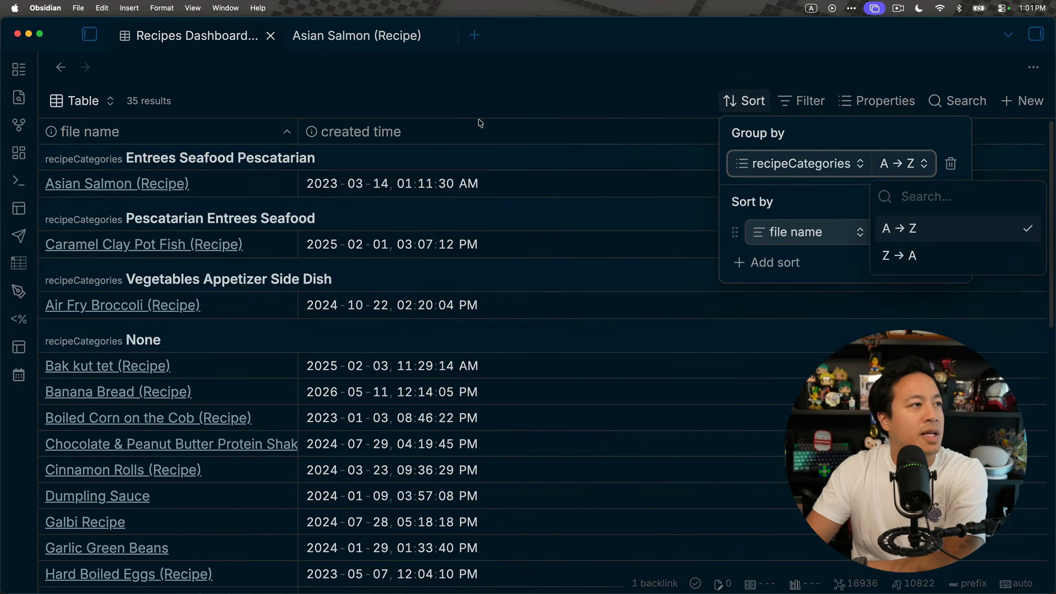
click(617, 68)
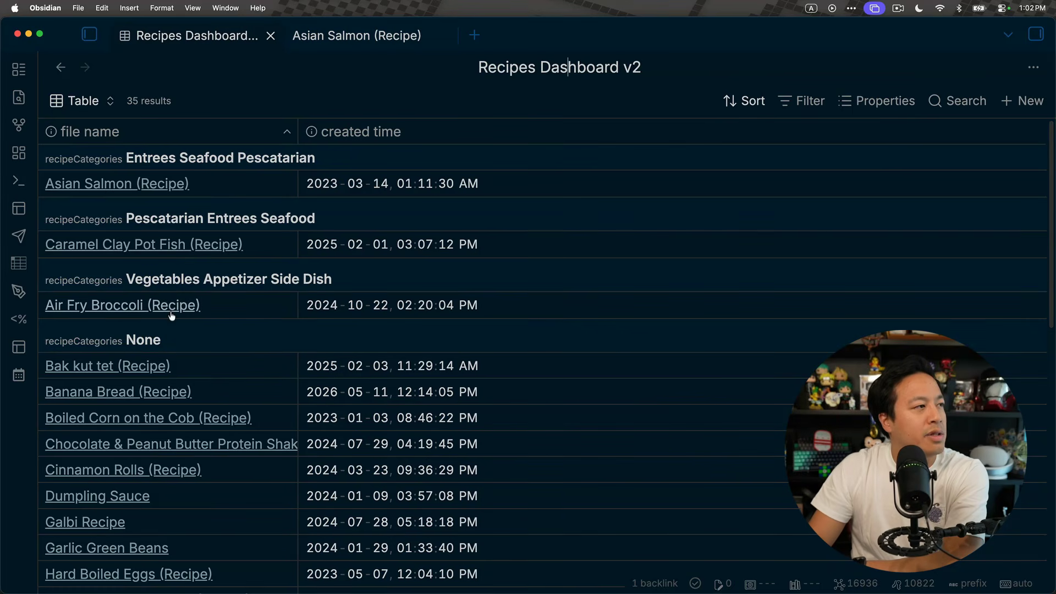
Step: Review the dashboard table's current grouping property and its sort-direction options
click(751, 101)
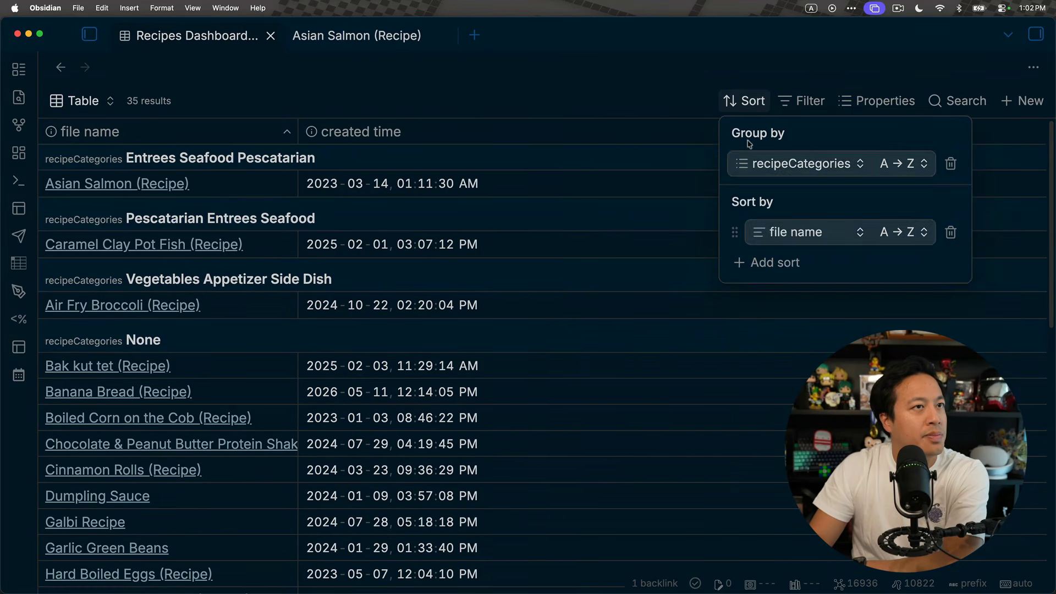
click(770, 165)
click(919, 165)
click(920, 167)
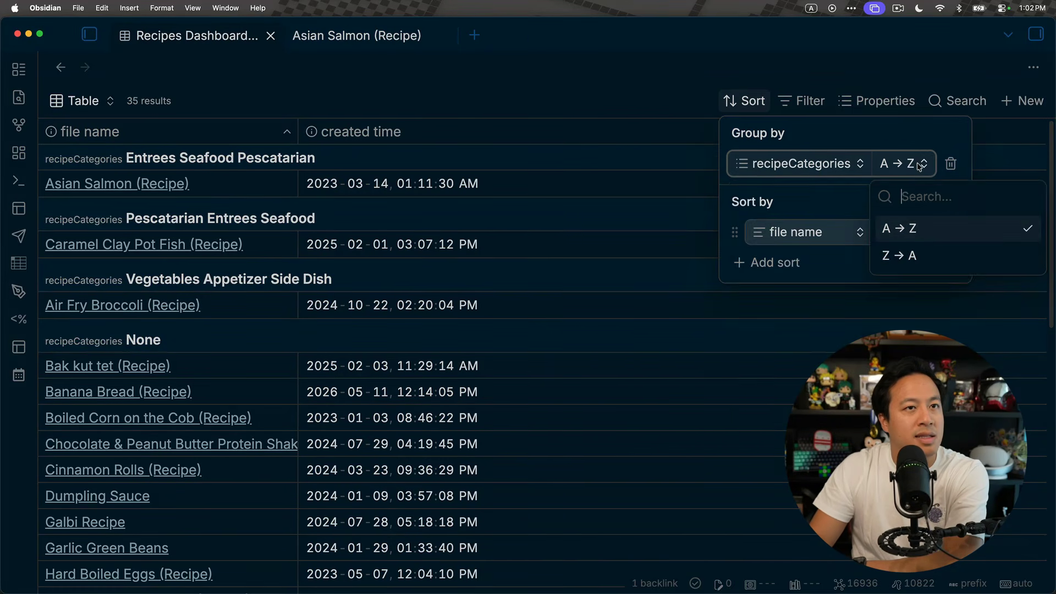
click(920, 167)
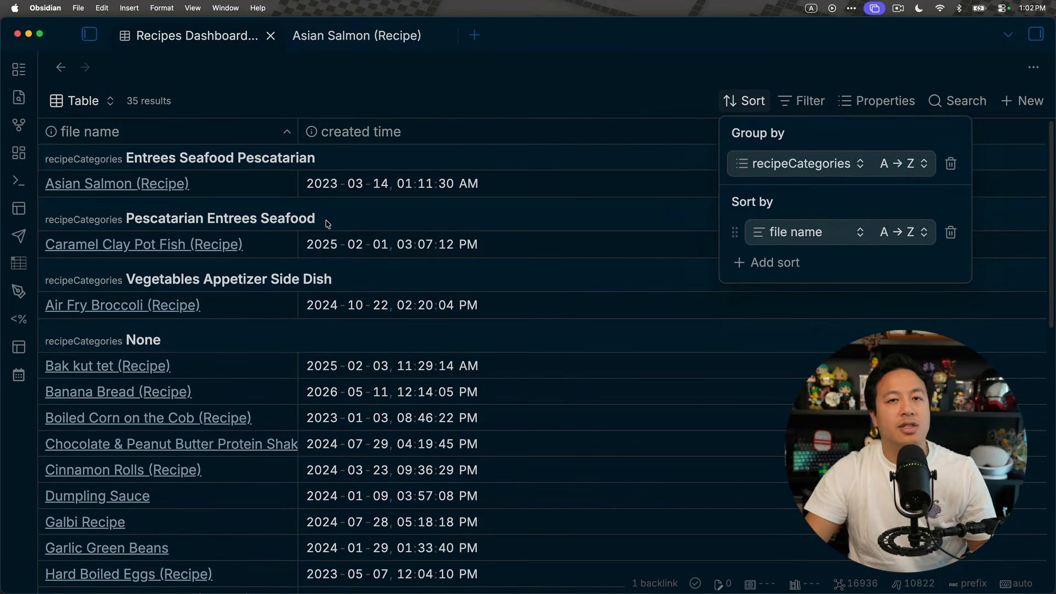
click(439, 111)
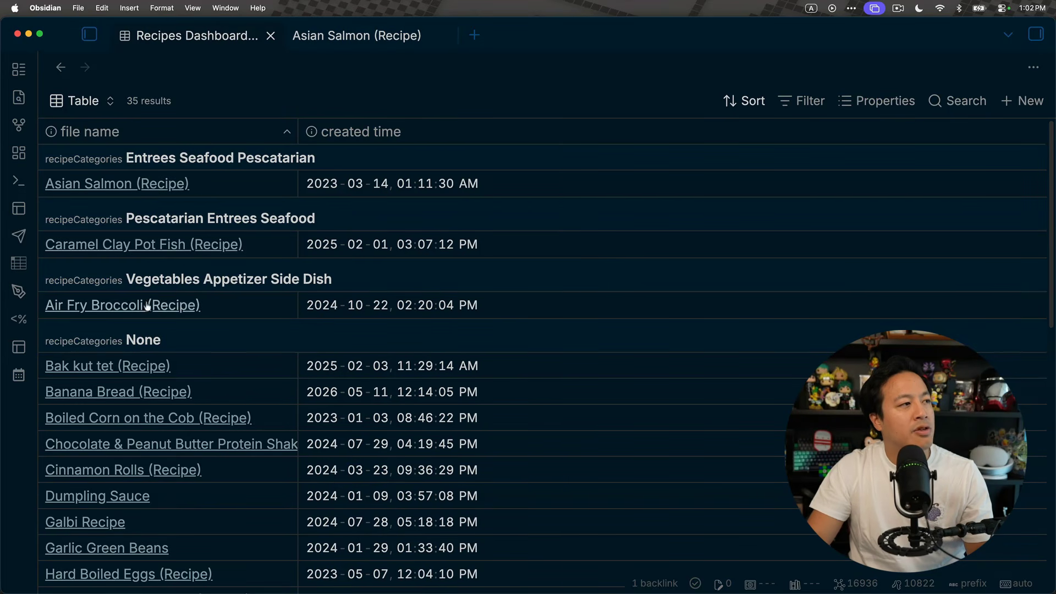
Step: Open the Chocolate & Peanut Butter Protein Shake recipe side by side with the dashboard
right_click(152, 372)
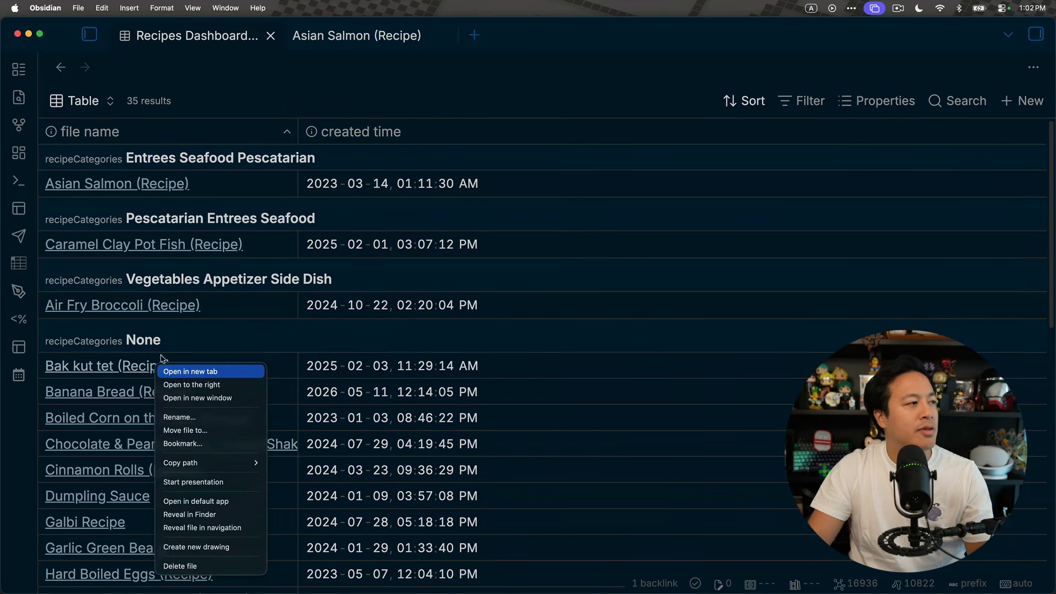
key(Escape)
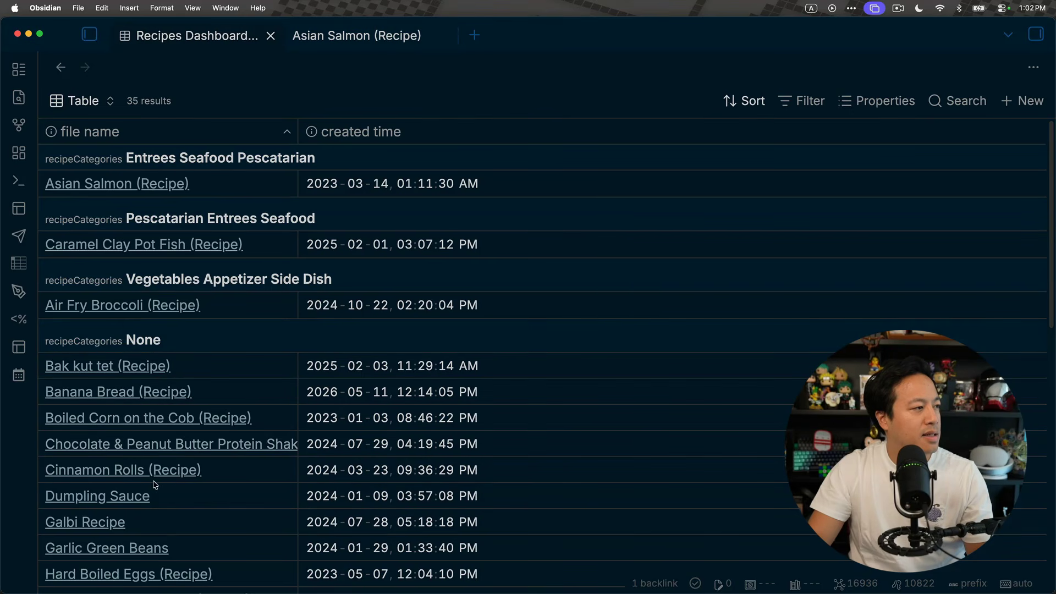
right_click(202, 447)
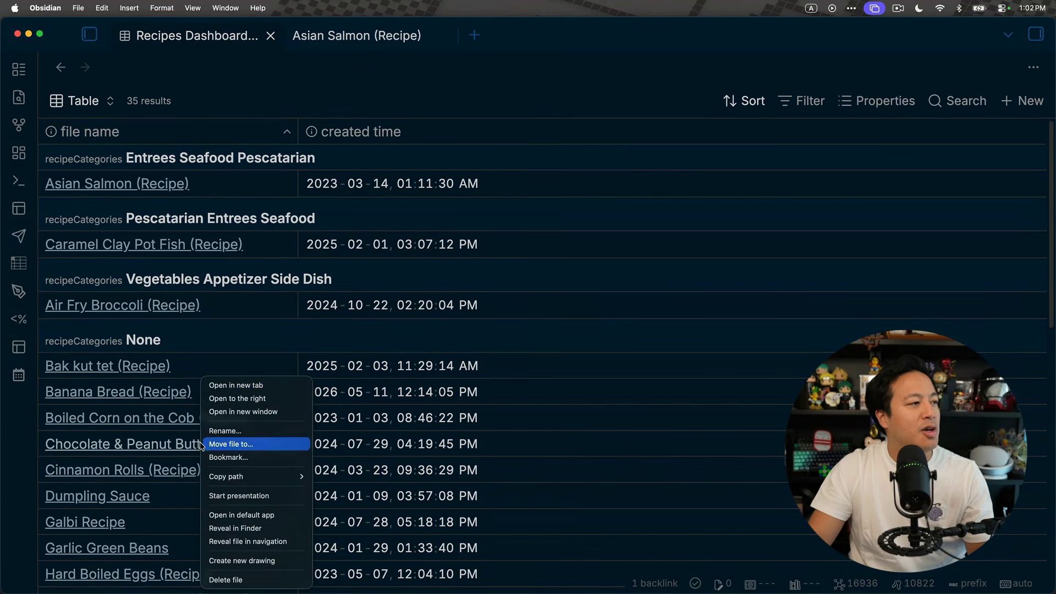
click(278, 405)
scroll(746, 350, down, 3)
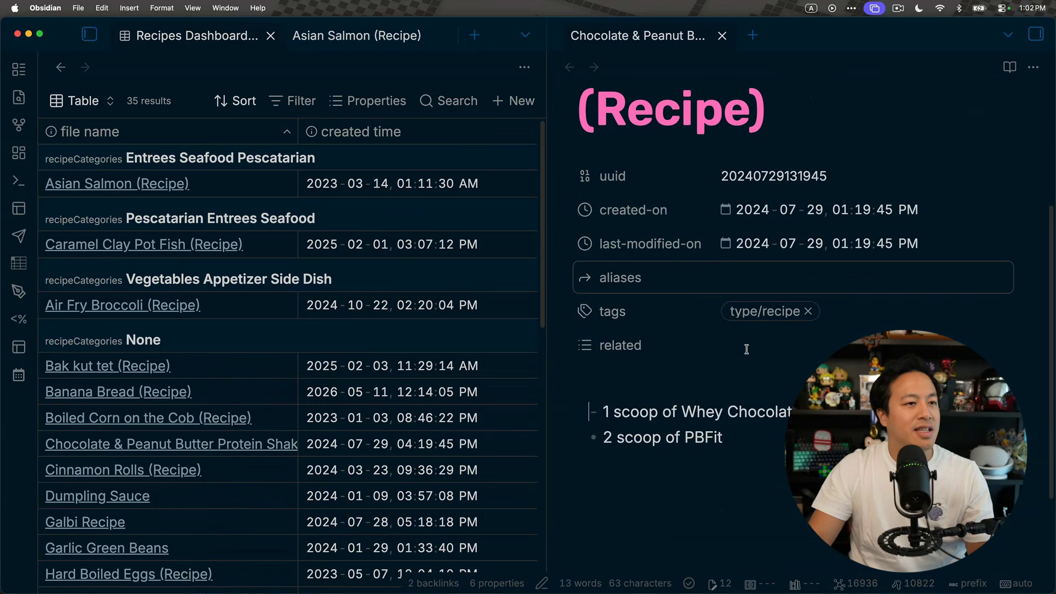
Step: Add the recipeCategories property to the protein shake note with the values Vegetables, Side Dish and Appetizer
key(super+semicolon)
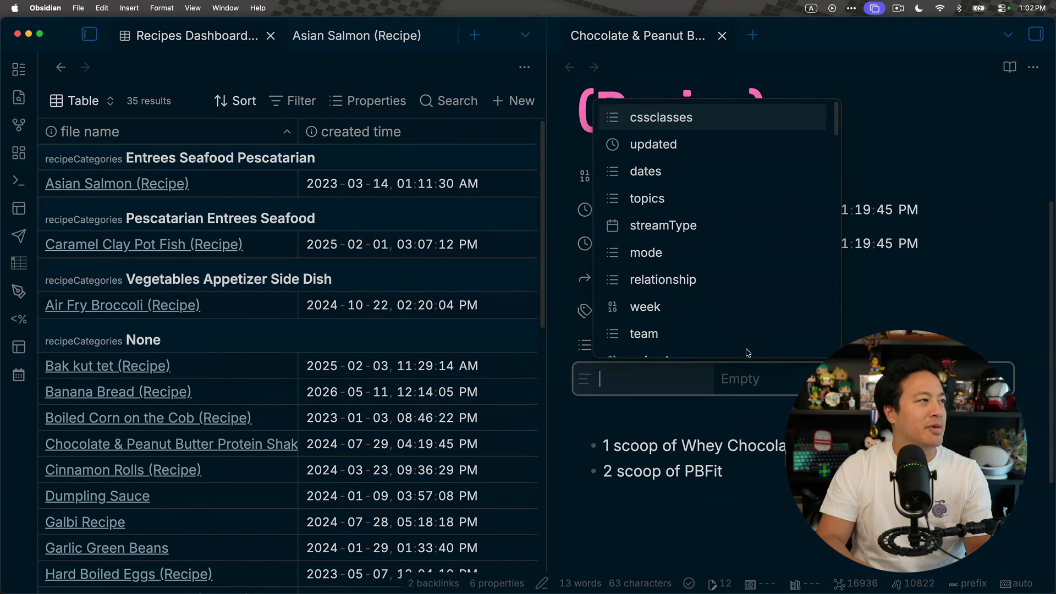
text(recipe)
key(Return)
text(v)
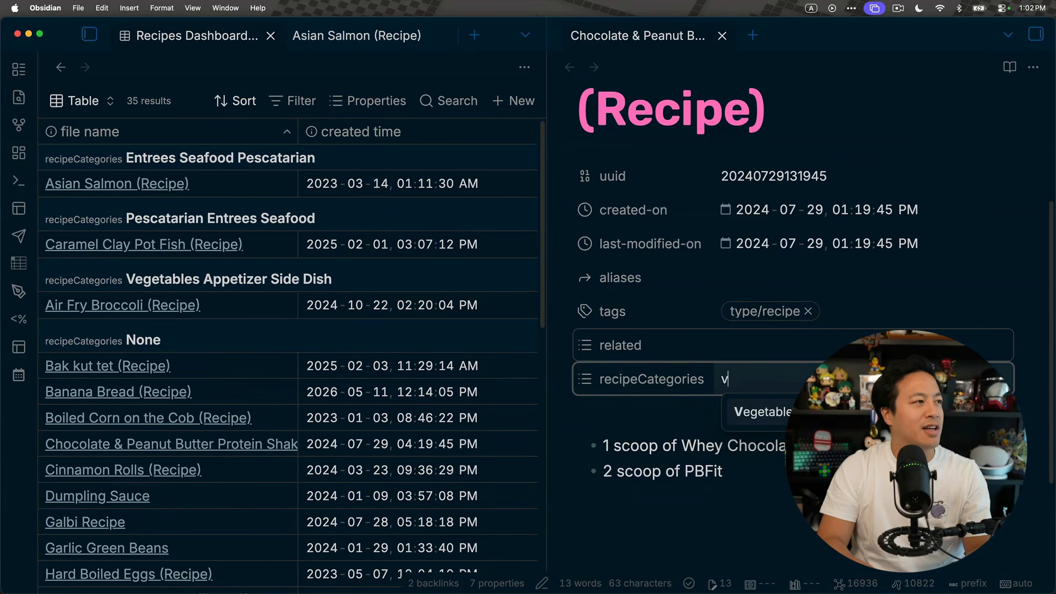
text(ege)
key(Return)
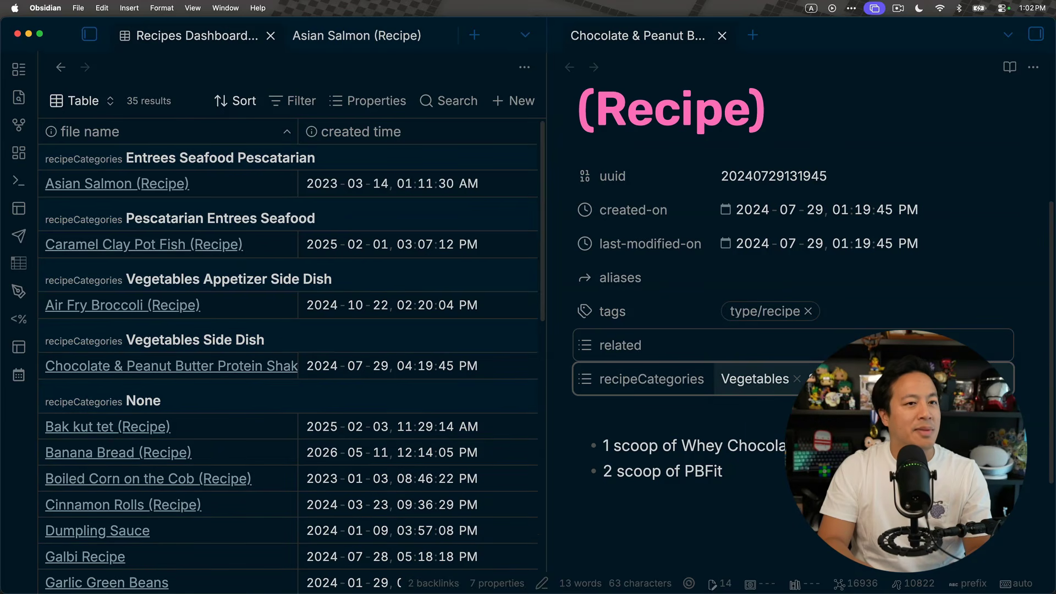
click(787, 508)
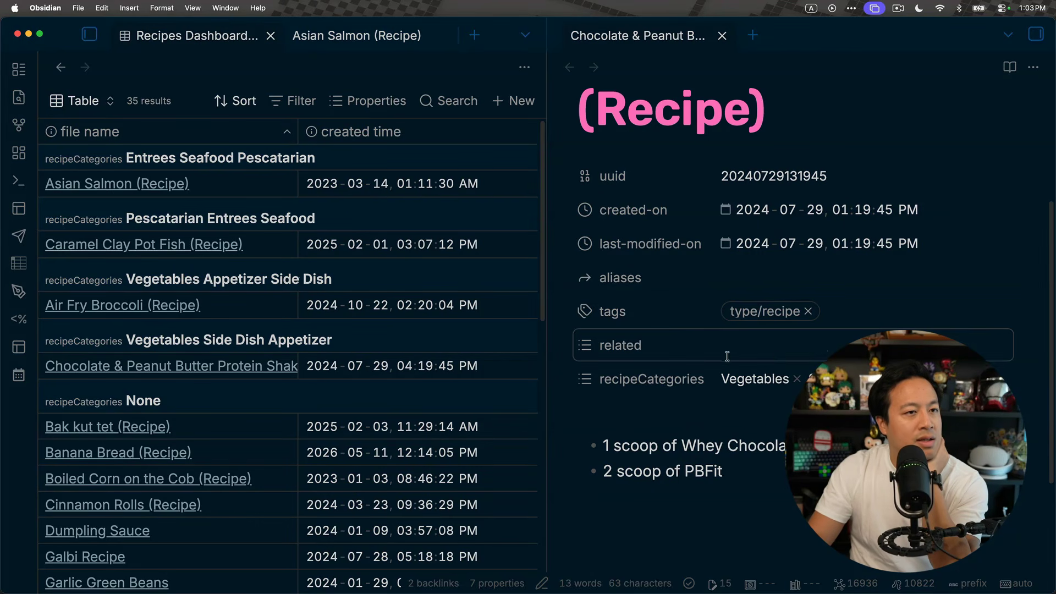
Step: Add a text property named recipeMeals to the protein shake note, below recipeCategories
click(744, 418)
text(recipeMe)
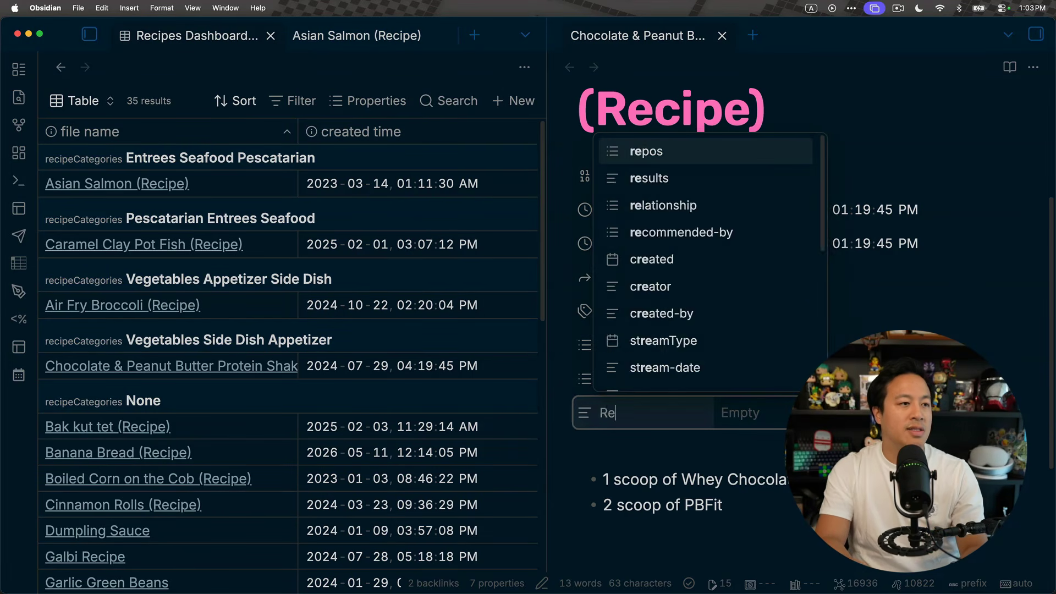
text(al)
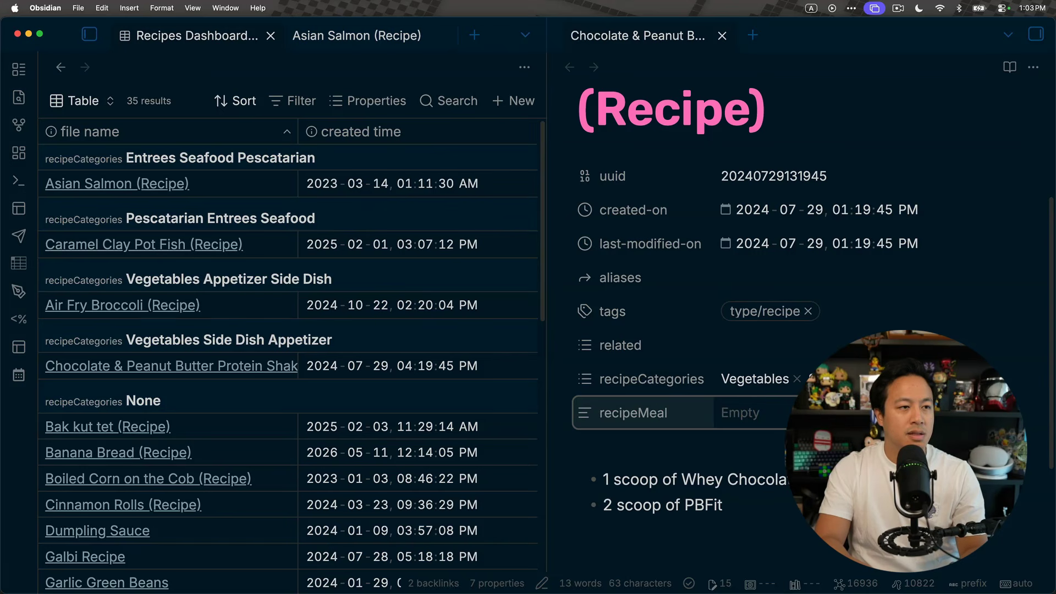
text(s)
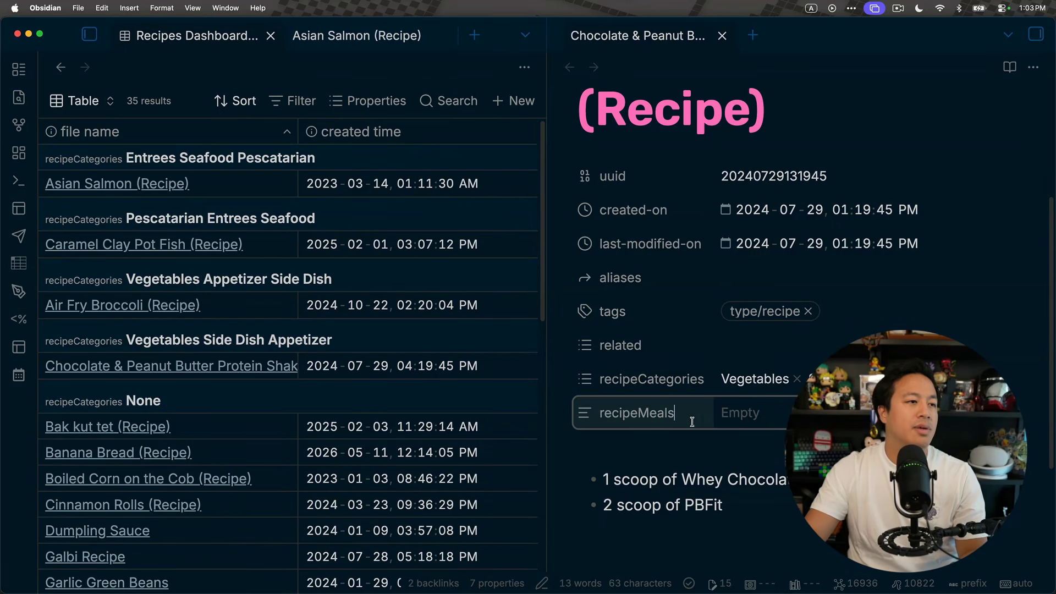
click(582, 416)
click(572, 413)
click(630, 414)
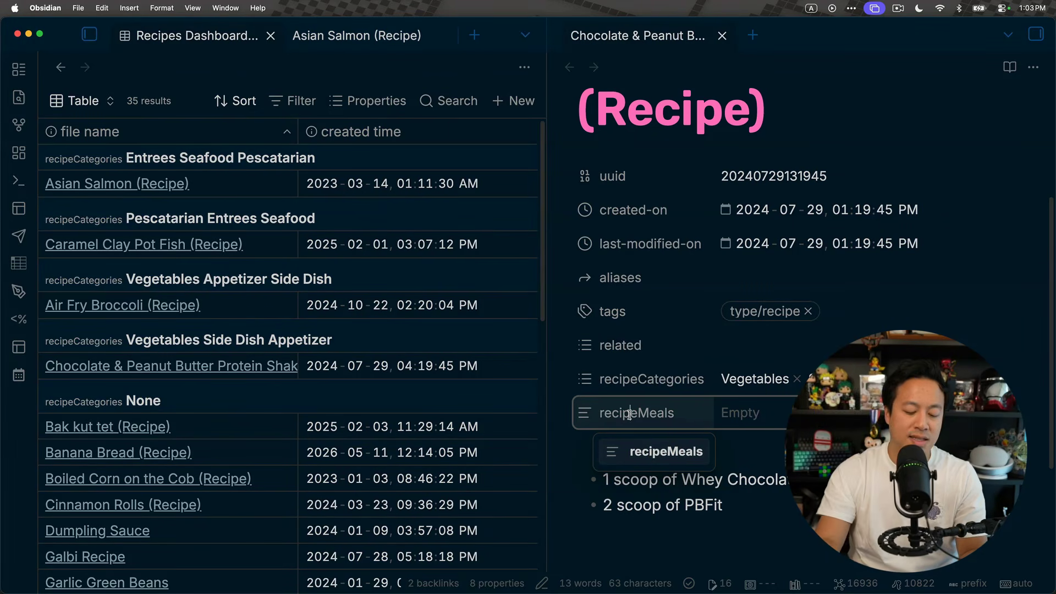
double_click(630, 414)
text(Rec)
key(BackSpace)
key(BackSpace)
key(BackSpace)
text(recipeMeals)
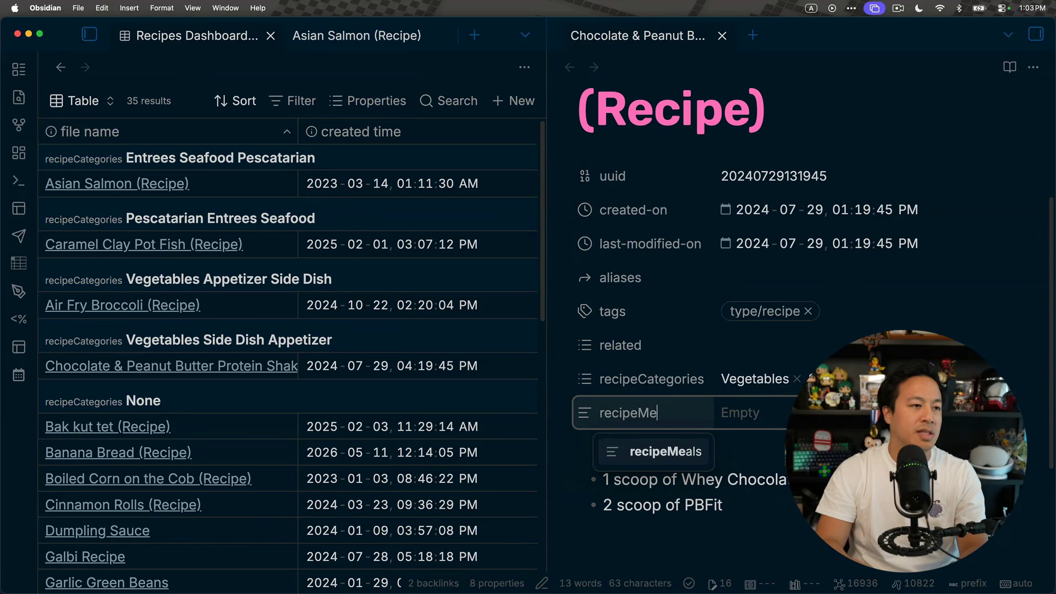
key(Return)
Step: Rename the recipeMeals property to recipeMeal and set its value to Snack
click(675, 415)
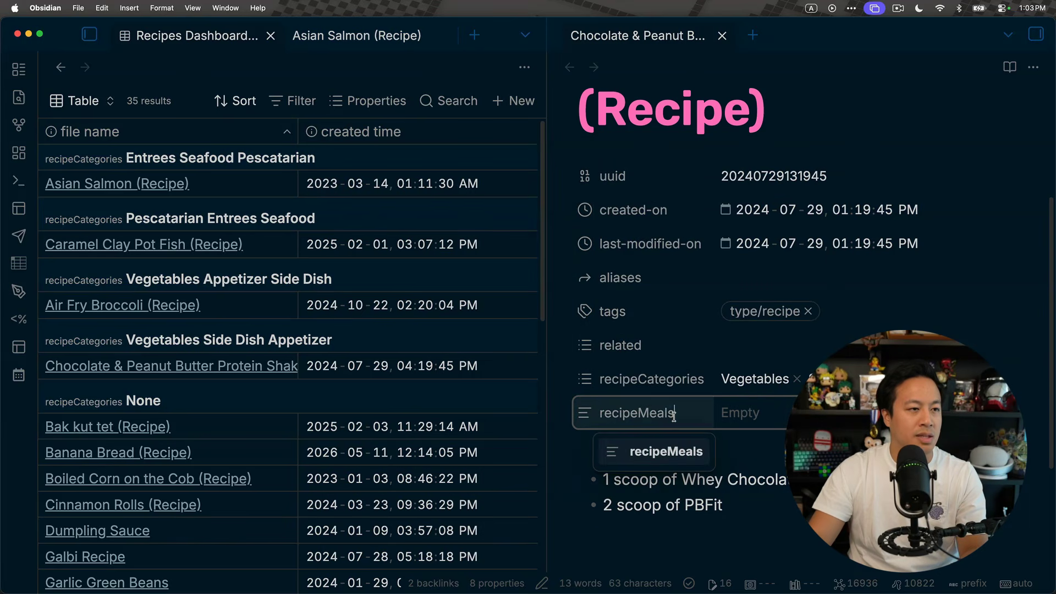
key(BackSpace)
key(Return)
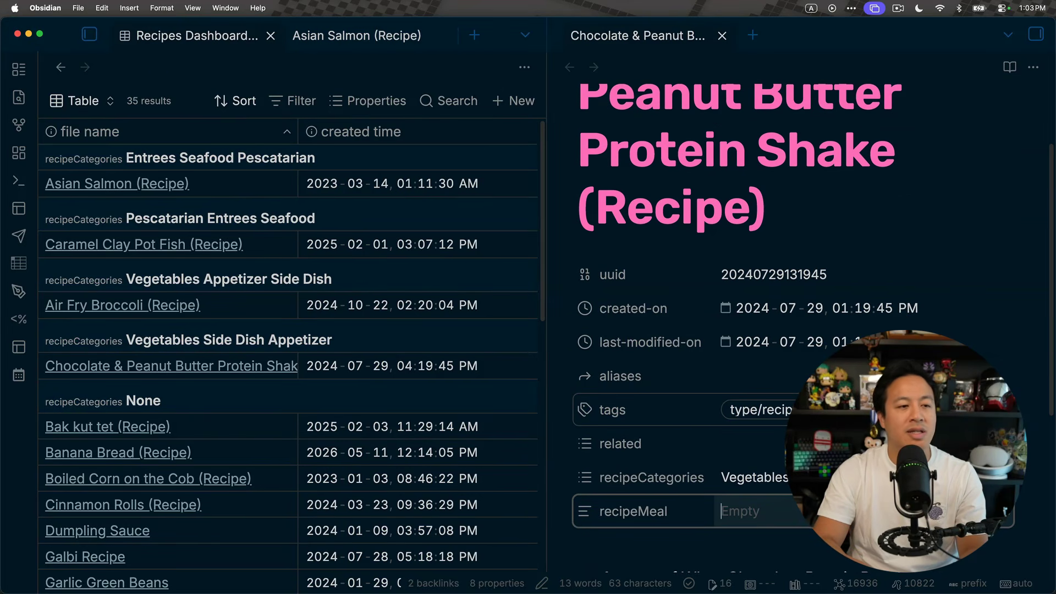
text(Snack)
key(Return)
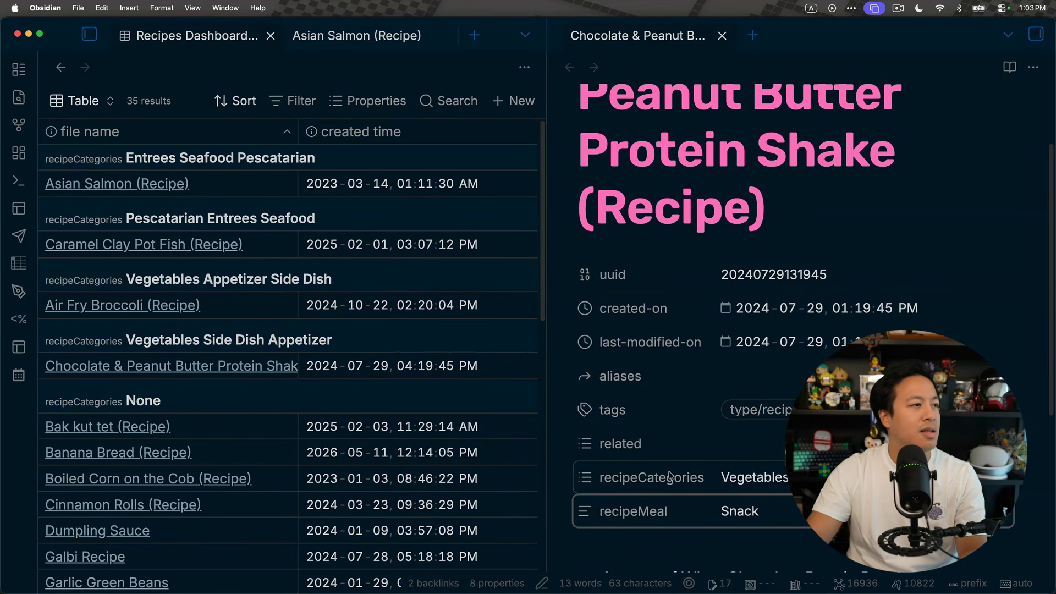
Step: Open Air Fry Broccoli (Recipe) from the dashboard in a split pane and close the protein shake note
right_click(174, 308)
click(203, 324)
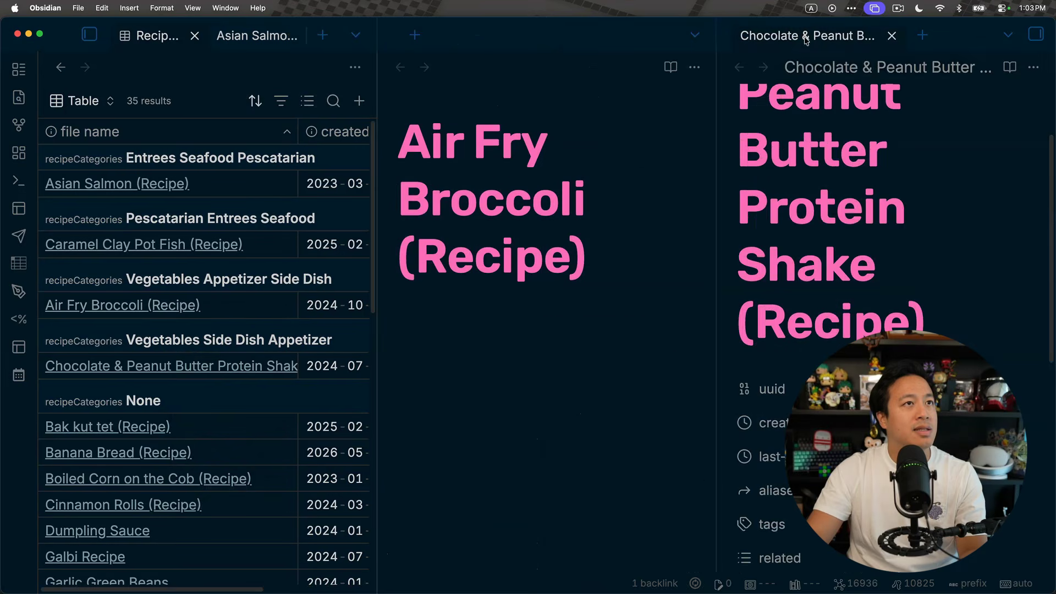
click(892, 35)
scroll(759, 421, down, 2)
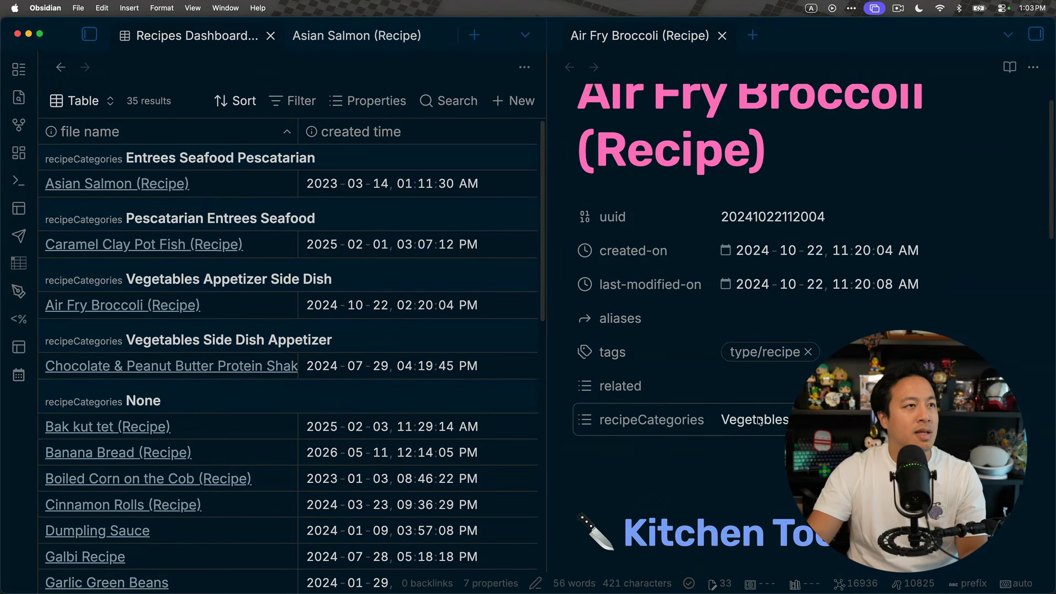
Step: Add recipeMeal with the value Appetizer to the Air Fry Broccoli note, and remove Appetizer from its recipeCategories
click(641, 443)
text(recipem)
key(Return)
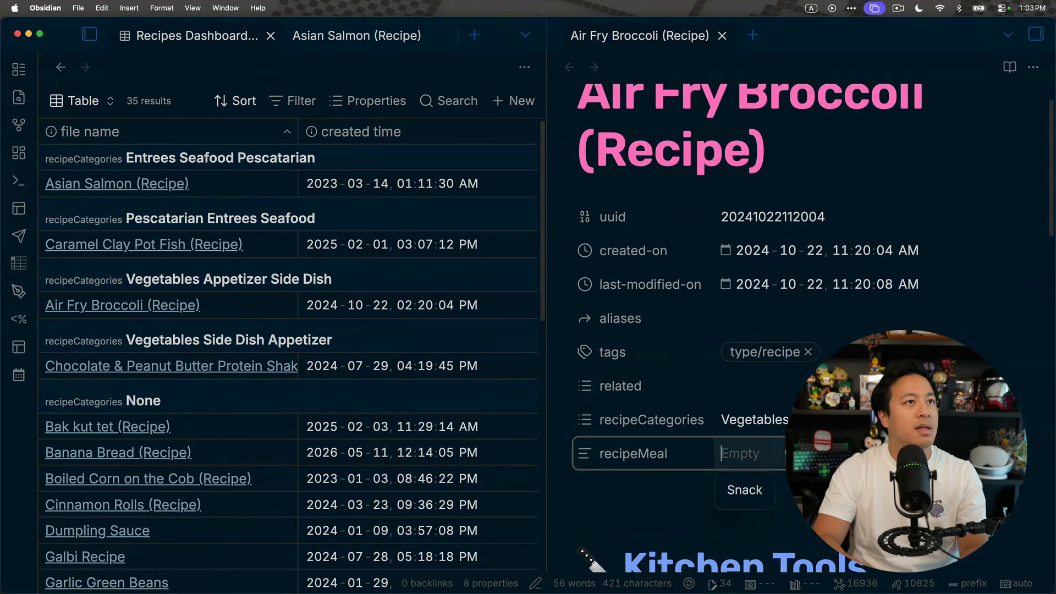
text(Appetizer)
key(Return)
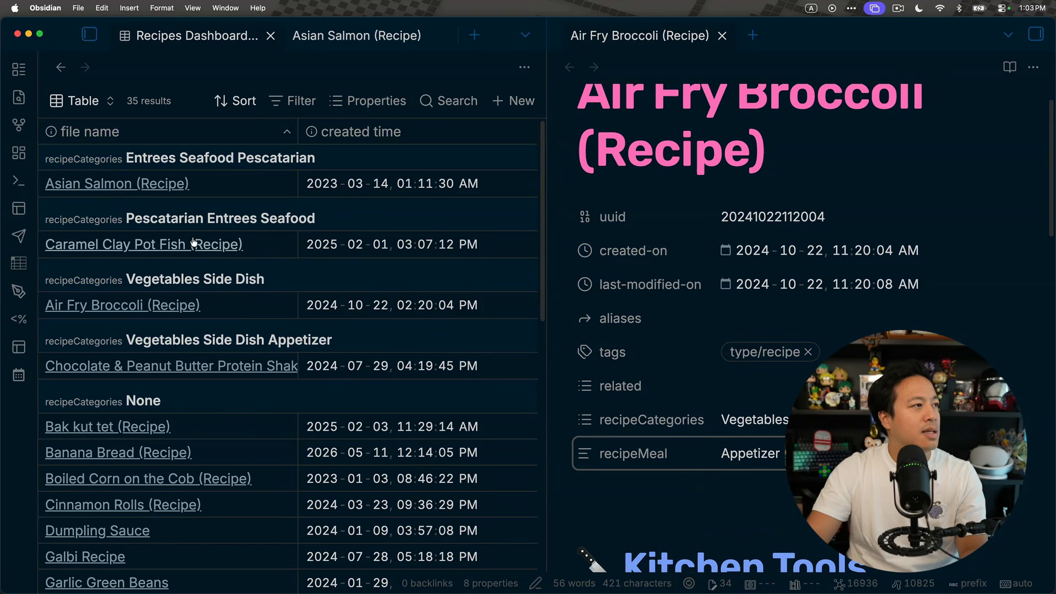
Step: Open Caramel Clay Pot Fish (Recipe) in a new tab, add recipeMeal with the value Dinner, and close the note
super+click(144, 245)
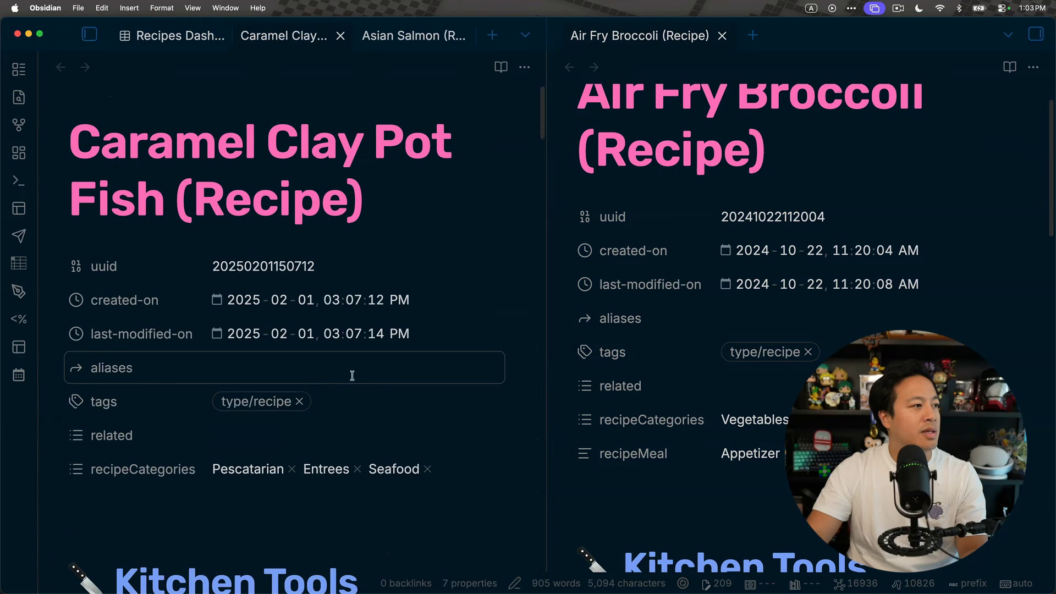
key(super+;)
text(recip)
key(Return)
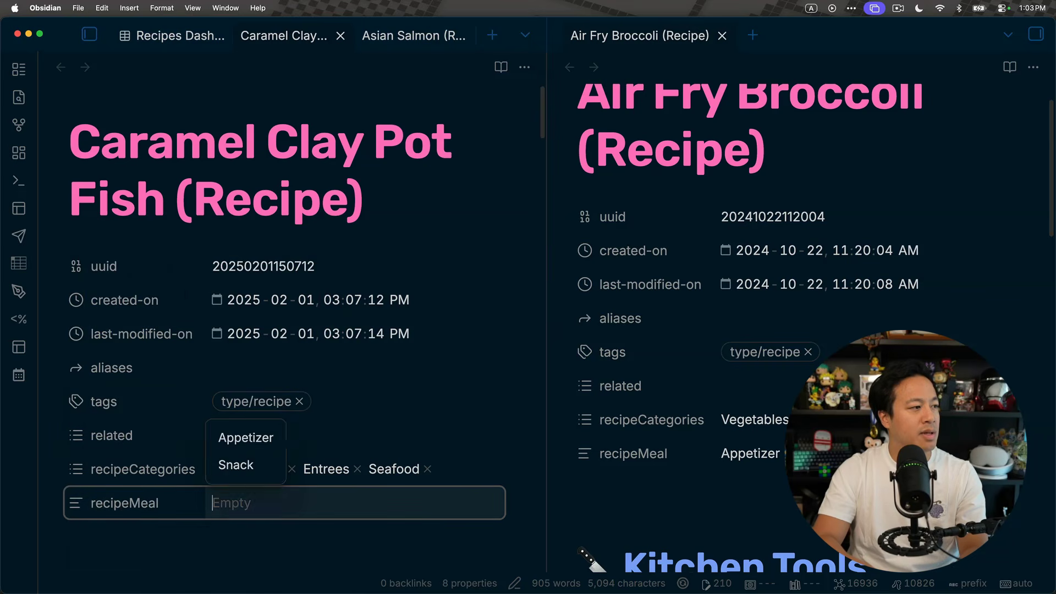
text(Dinner)
key(super+a)
text(Dinner)
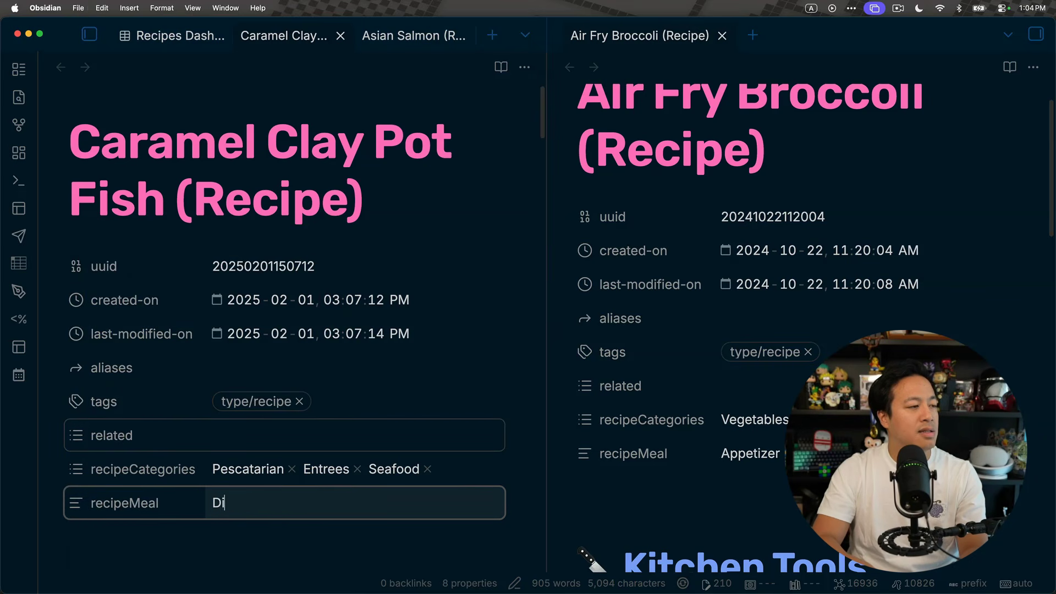
key(Return)
key(super+w)
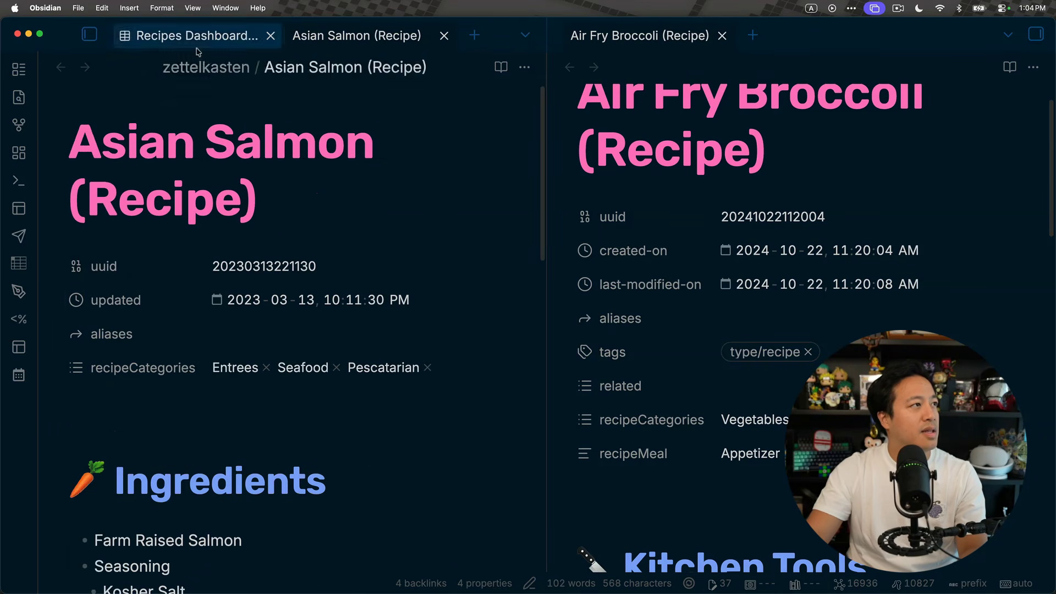
Step: Add recipeMeal with the value Dinner to the Asian Salmon note, and return to the recipes dashboard
key(super+p)
text(rec)
key(Escape)
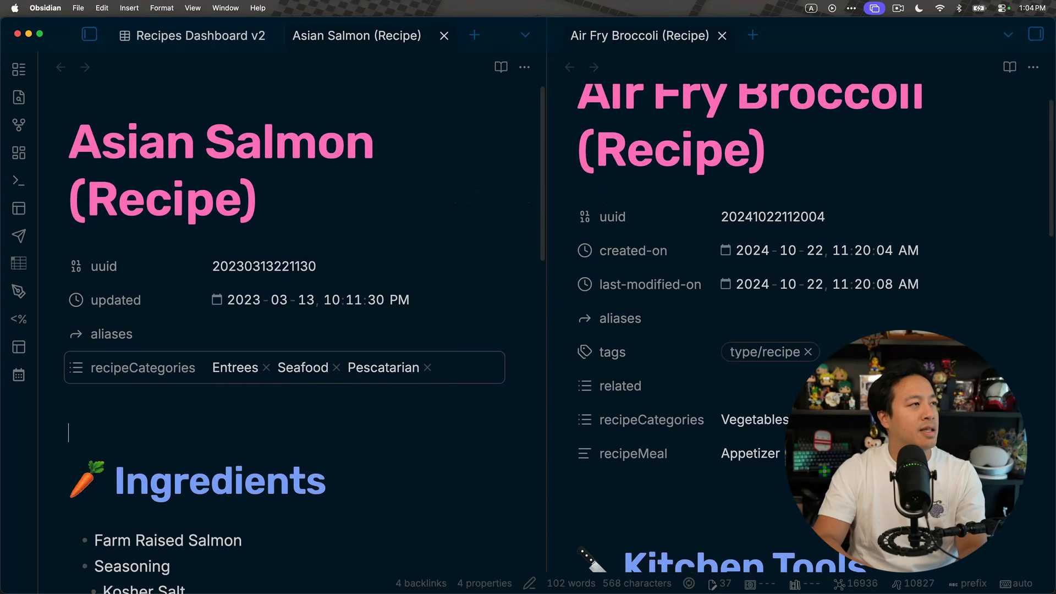
key(super+;)
text(recipe)
key(Return)
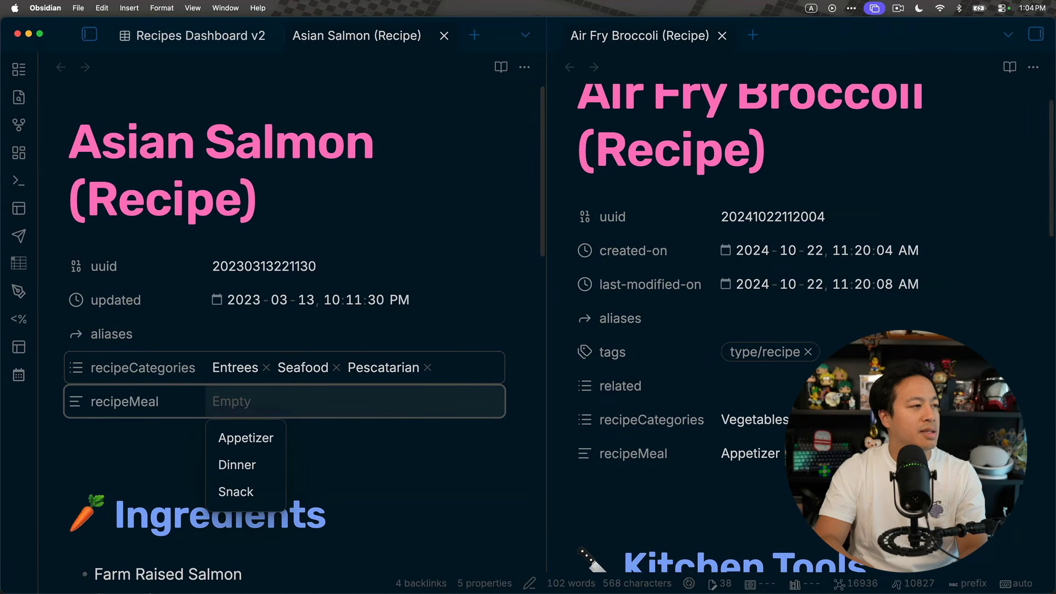
text(Dinn)
key(Return)
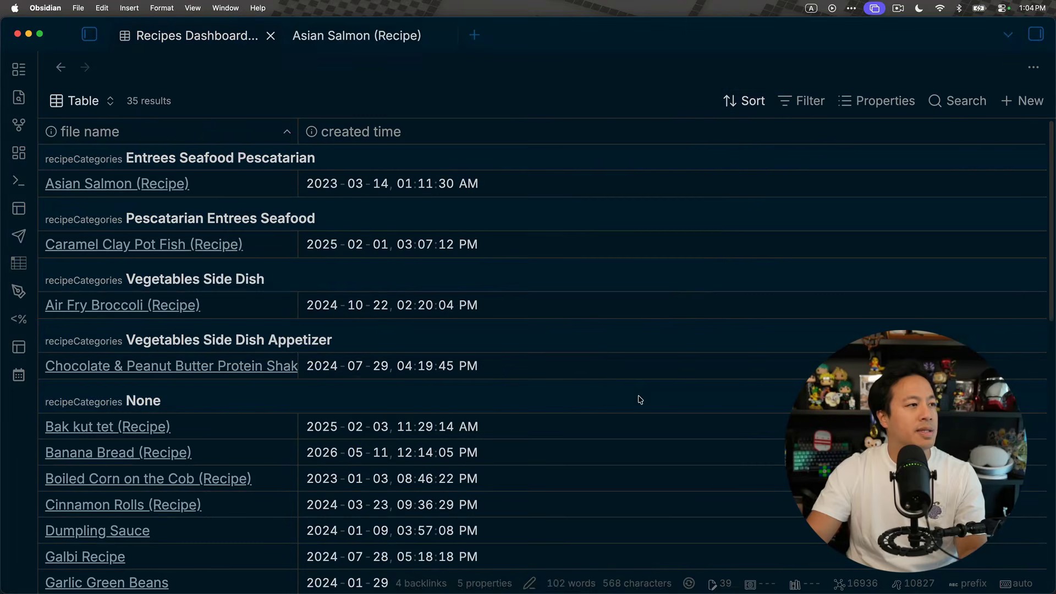
Step: Change the Recipes Dashboard v2 table's grouping to the recipeMeal property
click(746, 101)
click(808, 164)
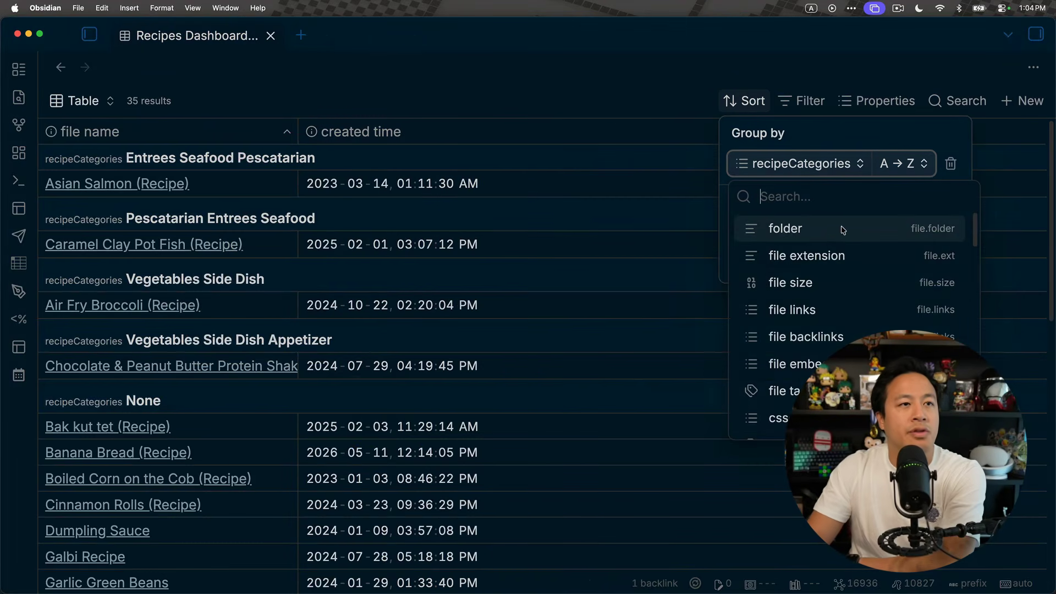
text(recipe)
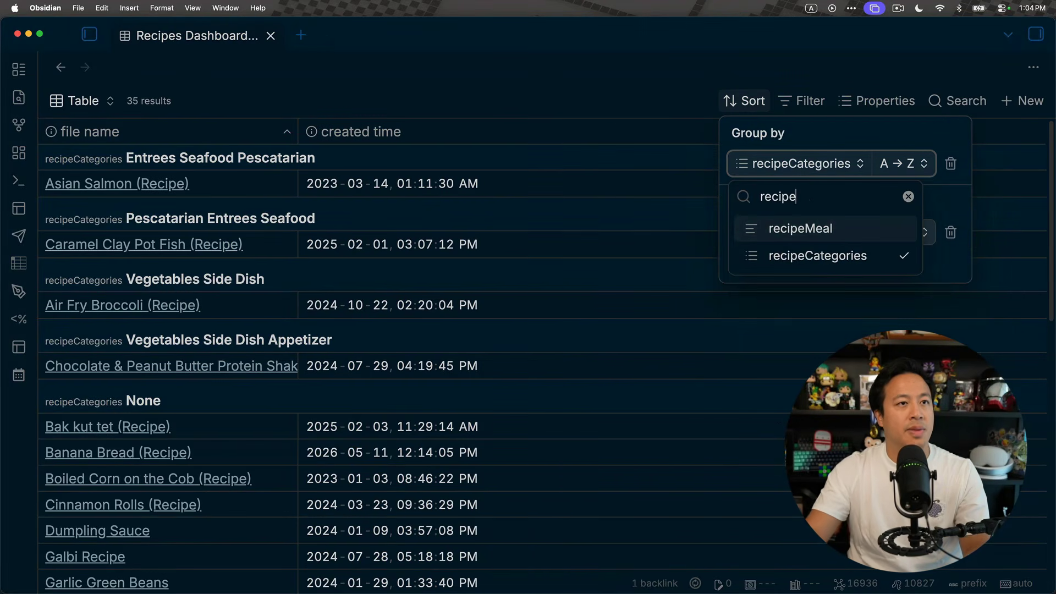
click(831, 228)
click(814, 167)
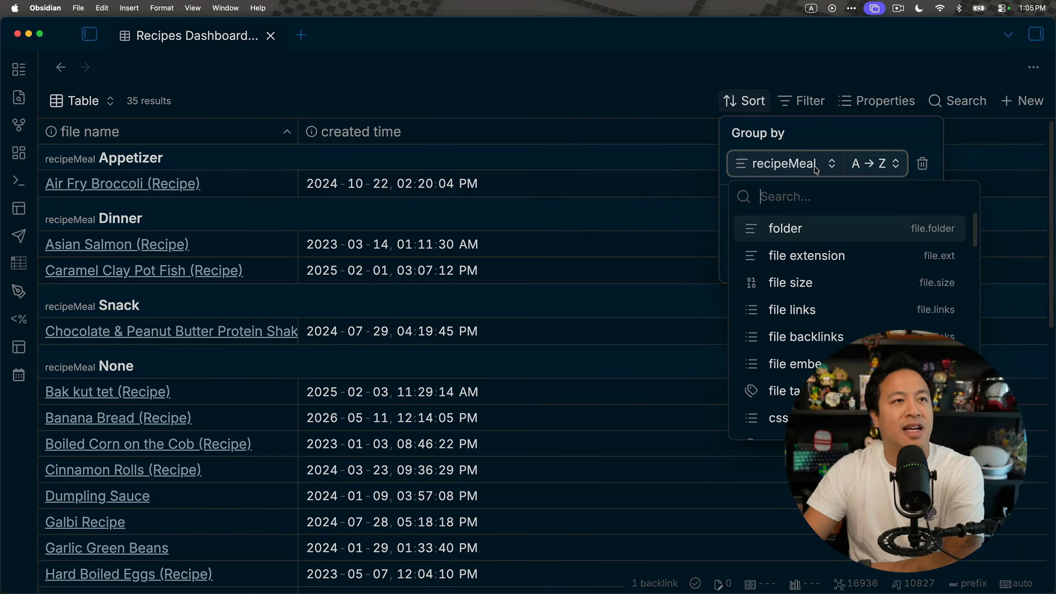
click(822, 142)
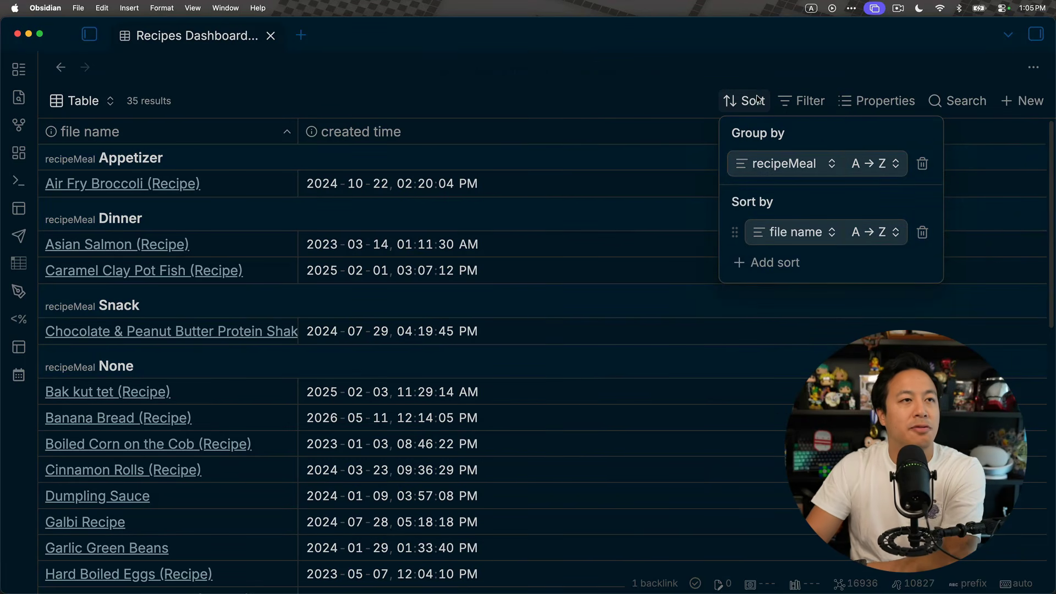
click(735, 109)
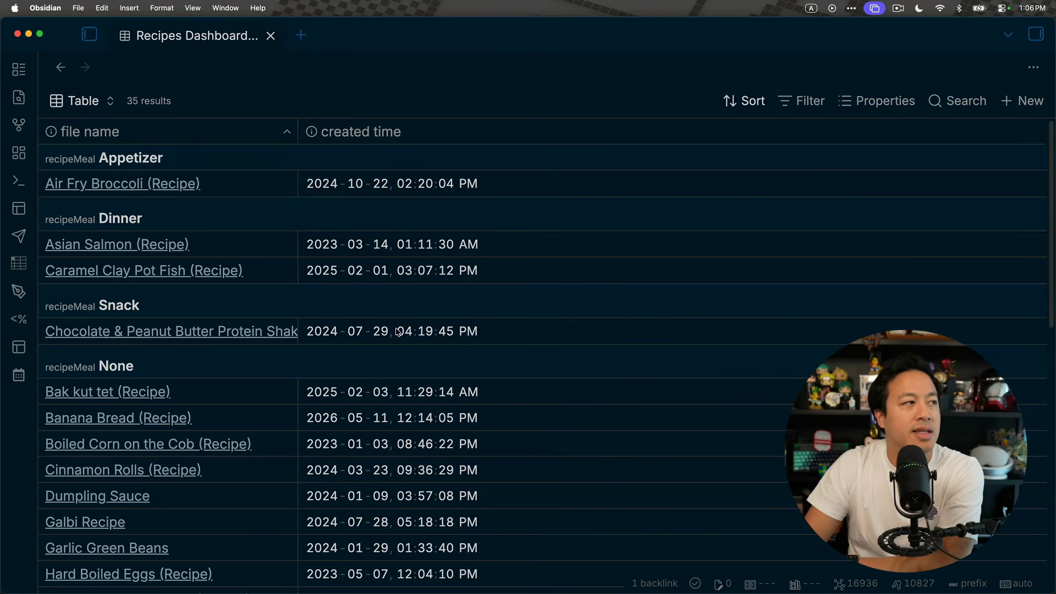
click(743, 106)
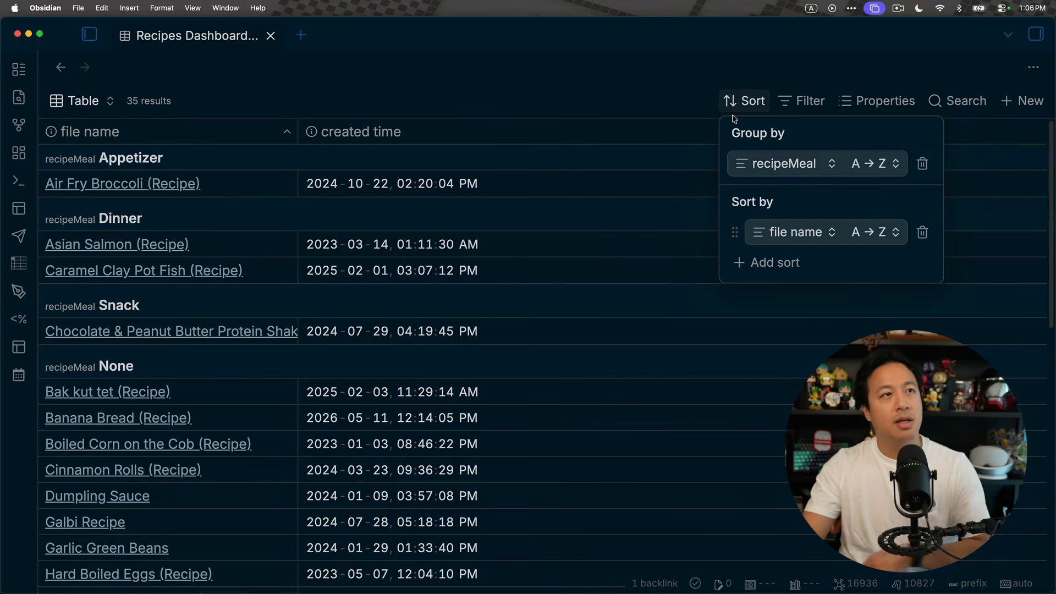
click(697, 95)
Step: Try adding a nested filter group to the filters for all views, and delete the group again
click(803, 101)
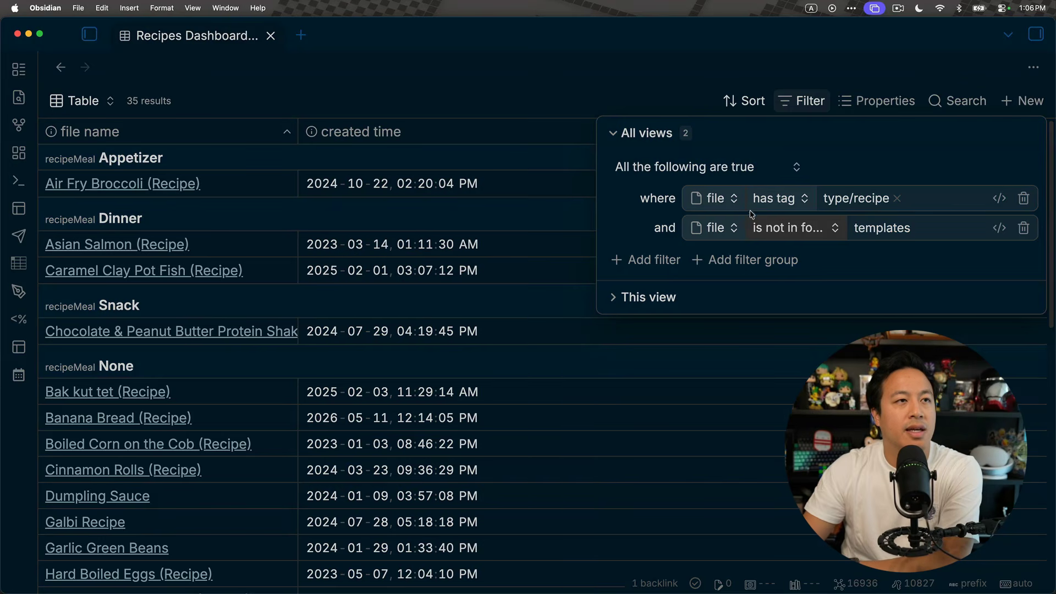
click(747, 260)
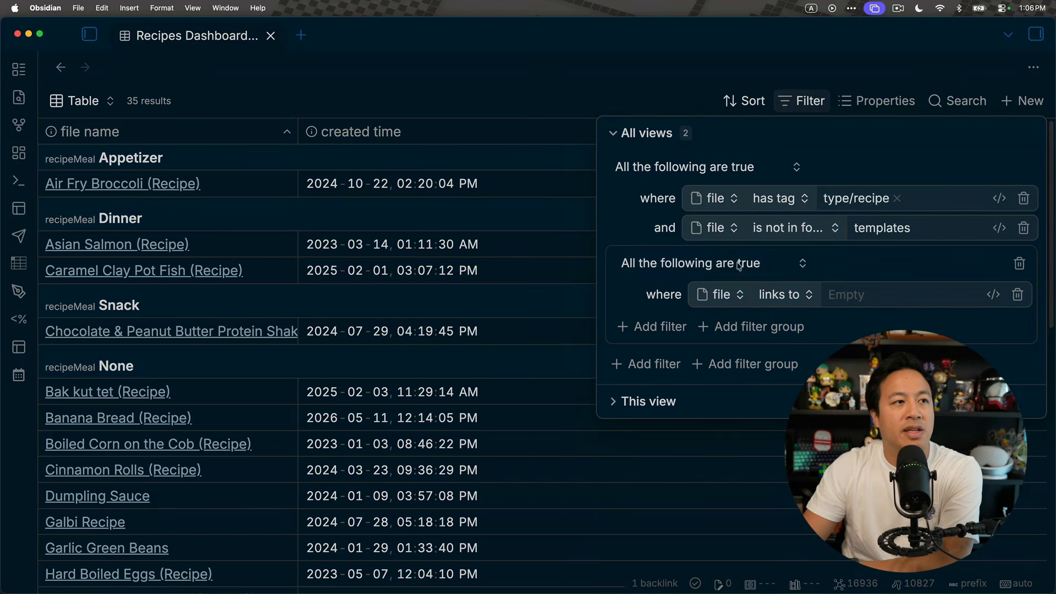
click(740, 166)
click(884, 154)
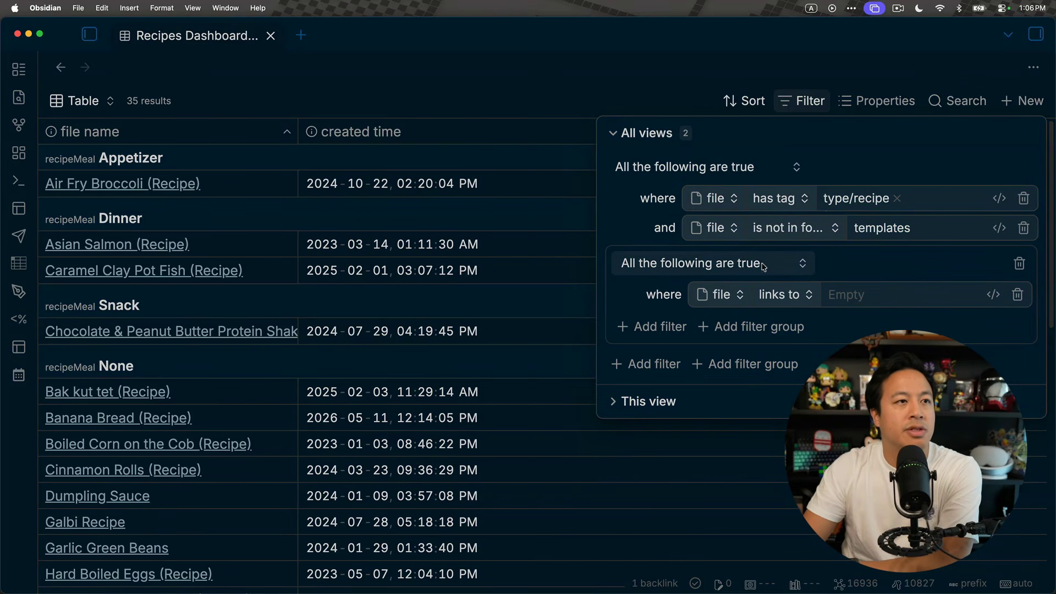
click(761, 264)
click(843, 135)
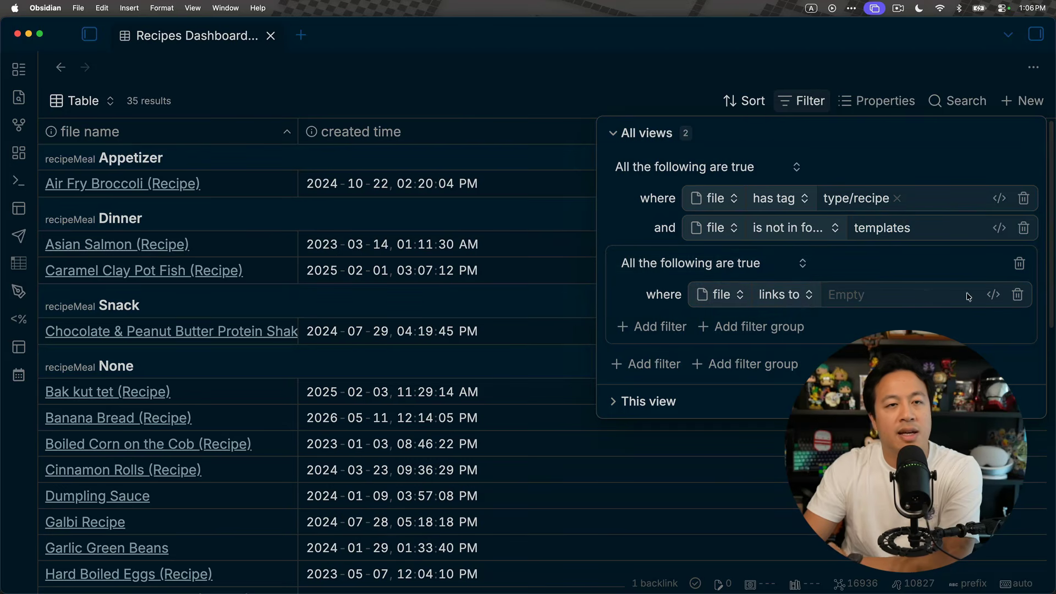
click(1020, 264)
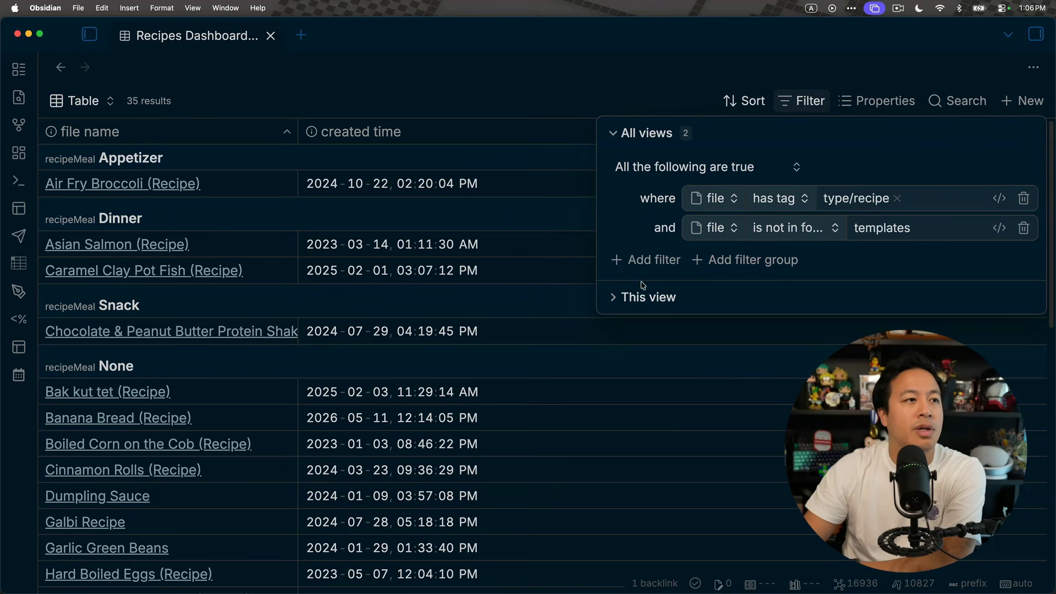
Step: Examine the filter section that applies only to this view, and collapse both filter sections
click(630, 302)
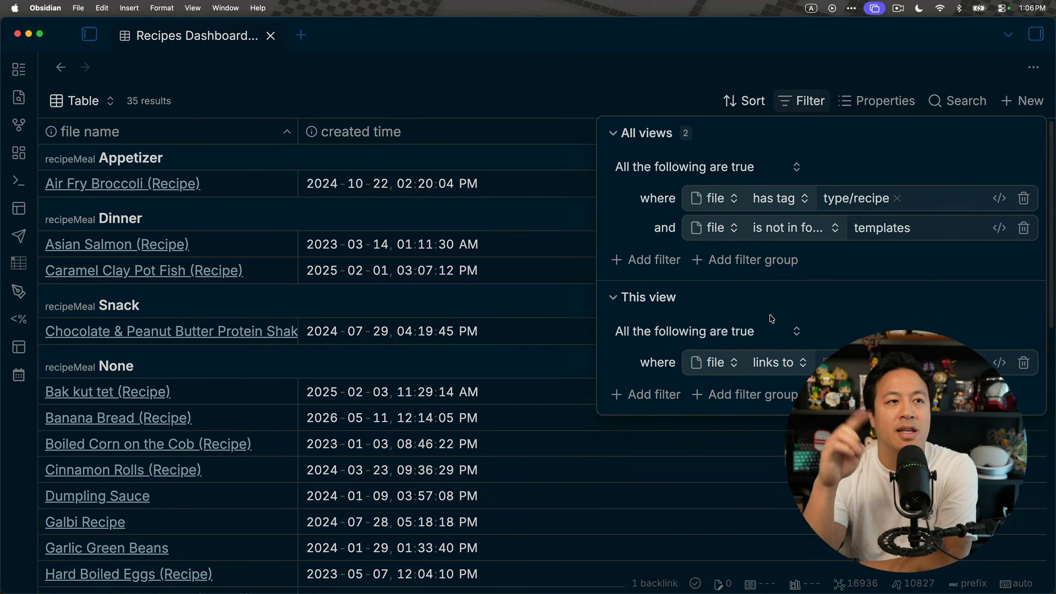
click(612, 136)
click(628, 168)
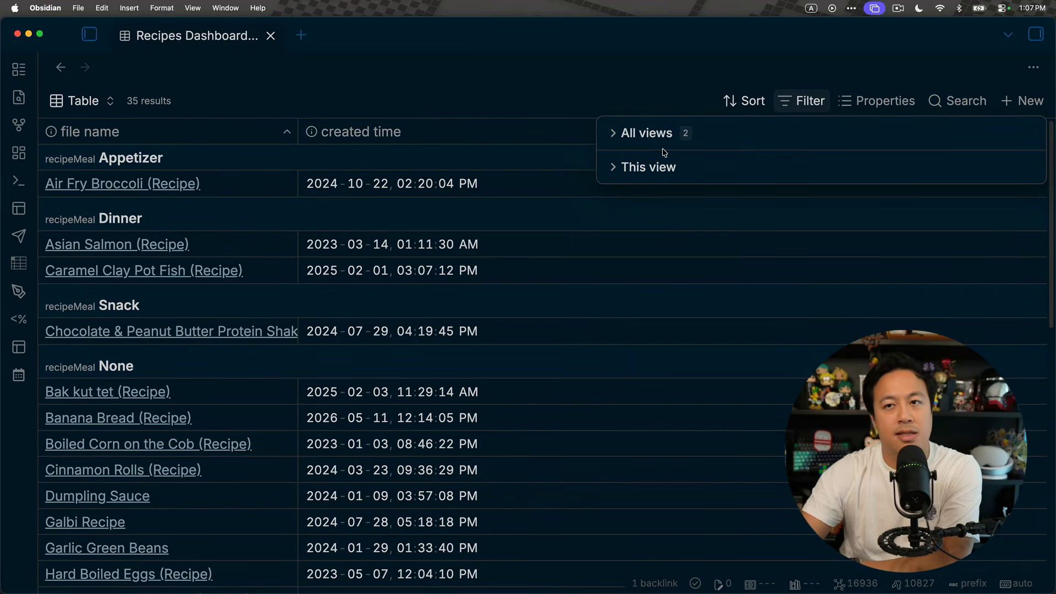
Step: Show the streamType property as a column in the recipes table and look through all rows for values
click(868, 105)
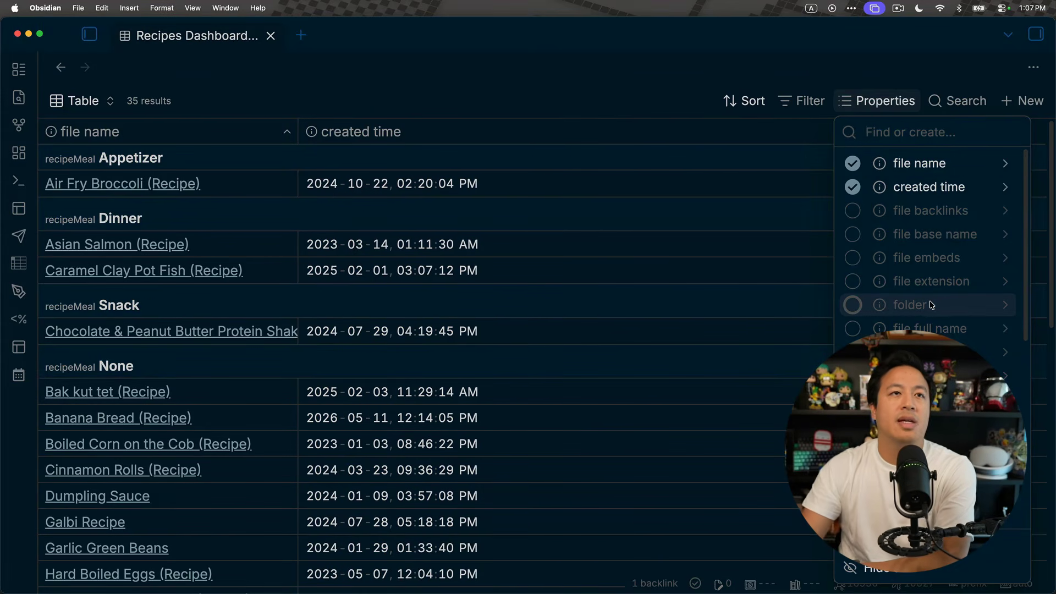
scroll(895, 330, down, 6)
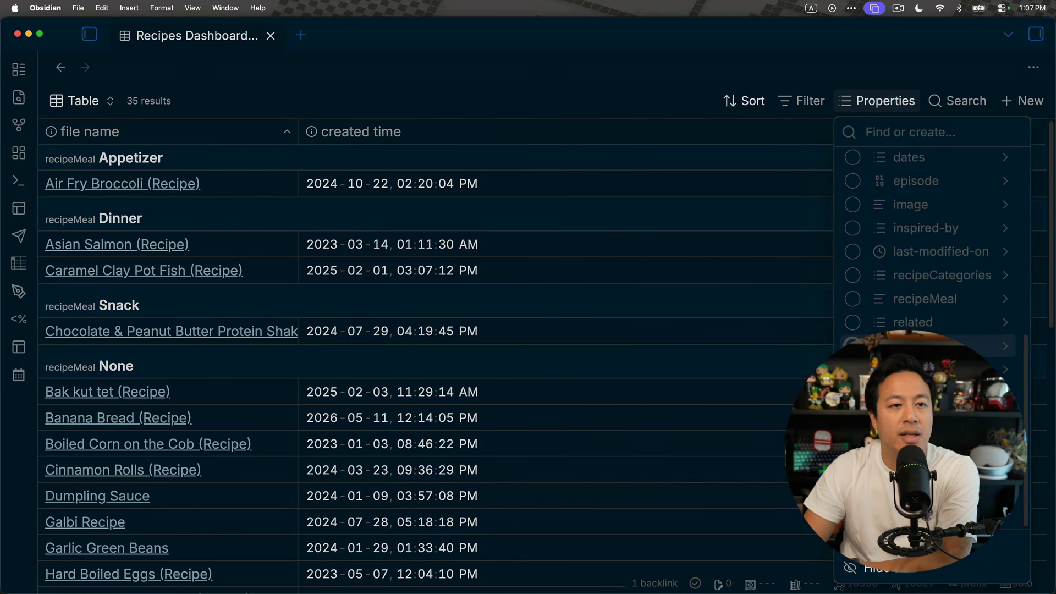
scroll(368, 377, down, 8)
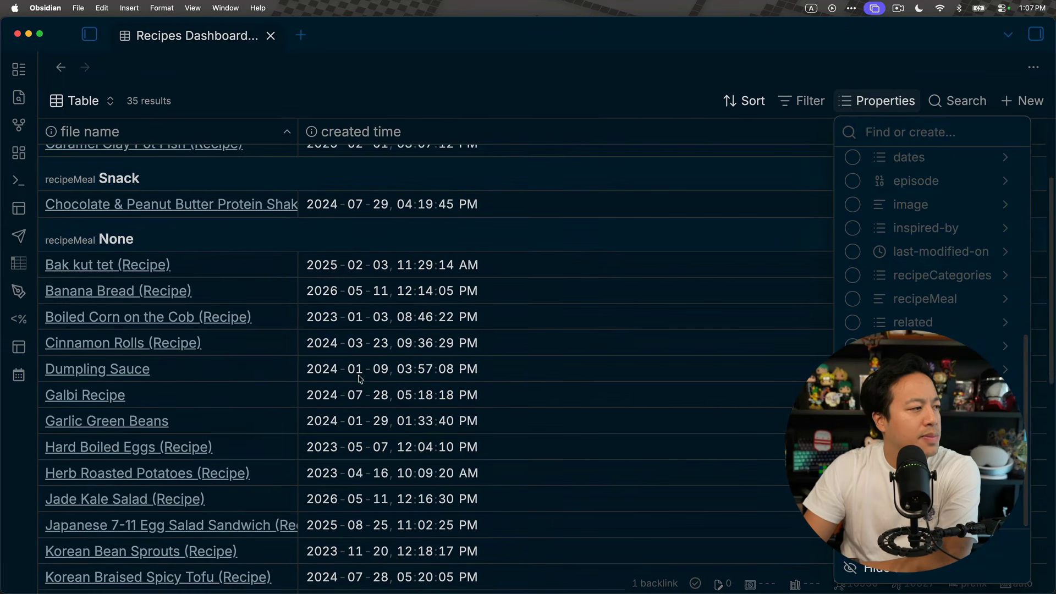
scroll(370, 374, down, 5)
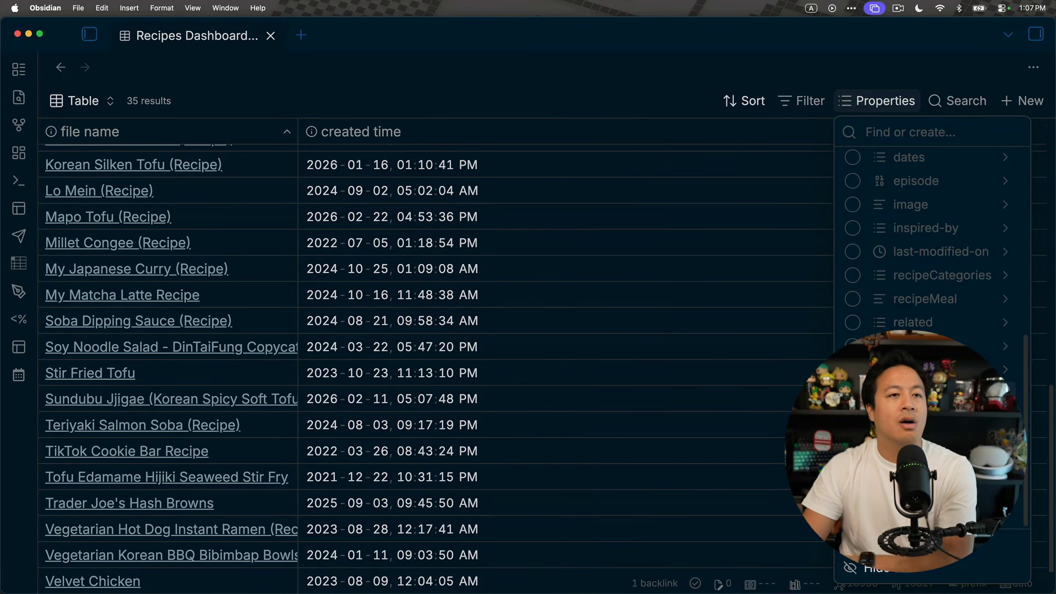
click(852, 393)
scroll(660, 350, up, 4)
scroll(660, 349, up, 8)
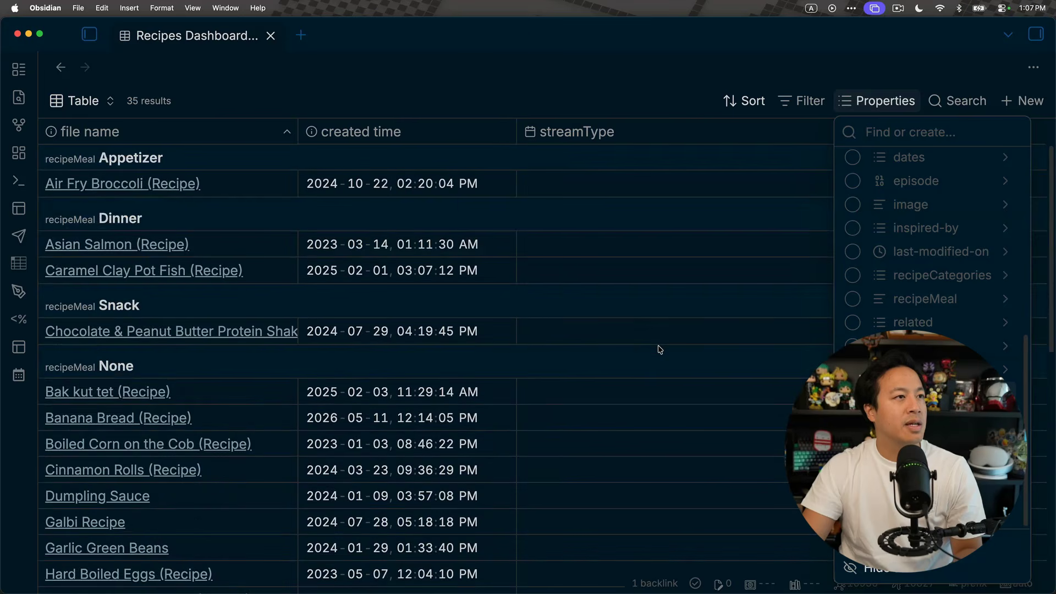
scroll(660, 350, down, 12)
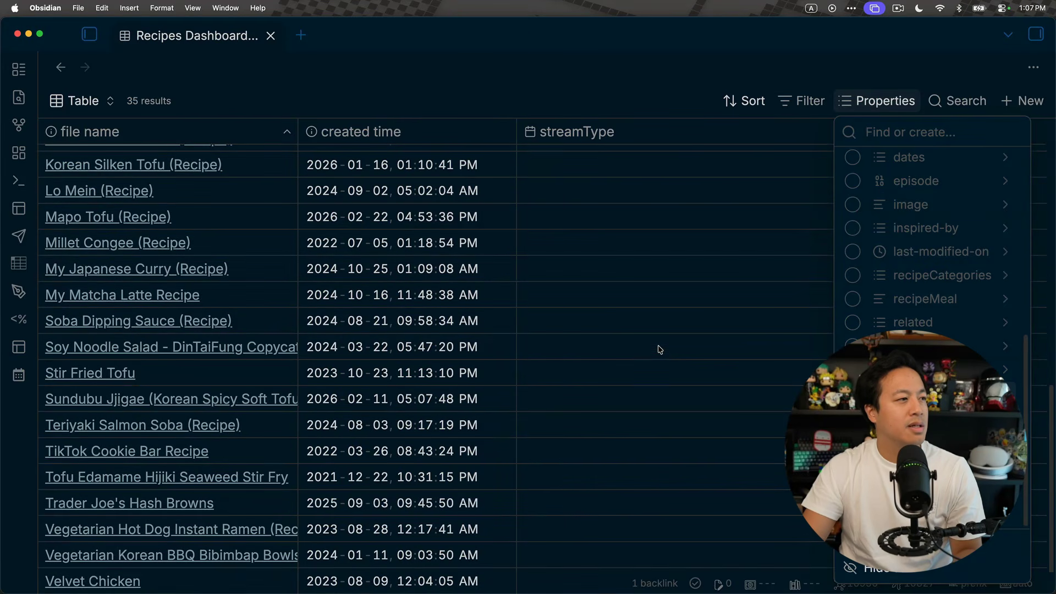
scroll(658, 350, up, 10)
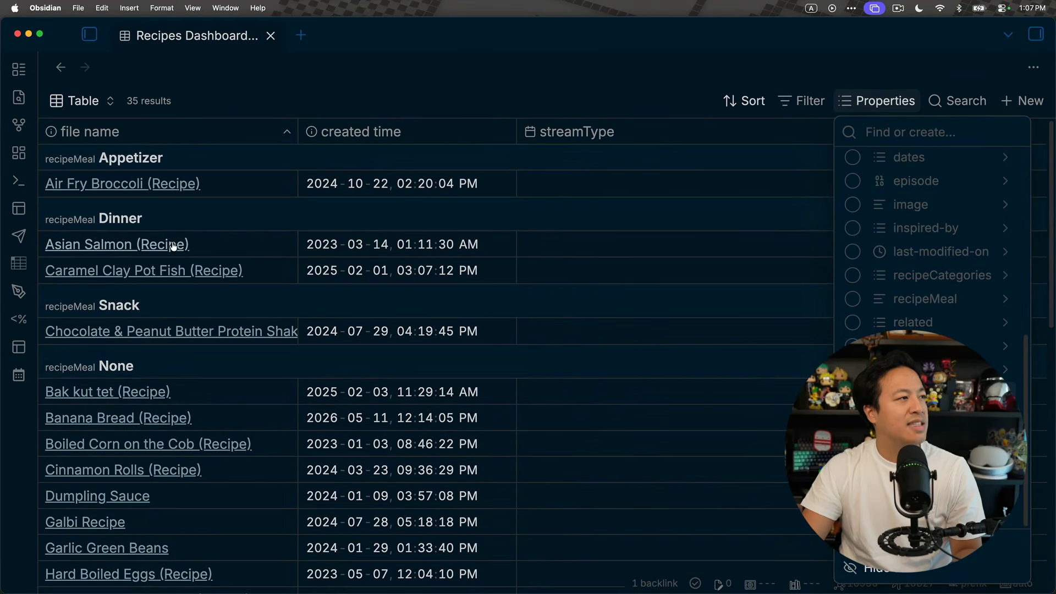
Step: Open the Asian Salmon and Air Fry Broccoli notes to check their properties for streamType, closing each one
click(174, 245)
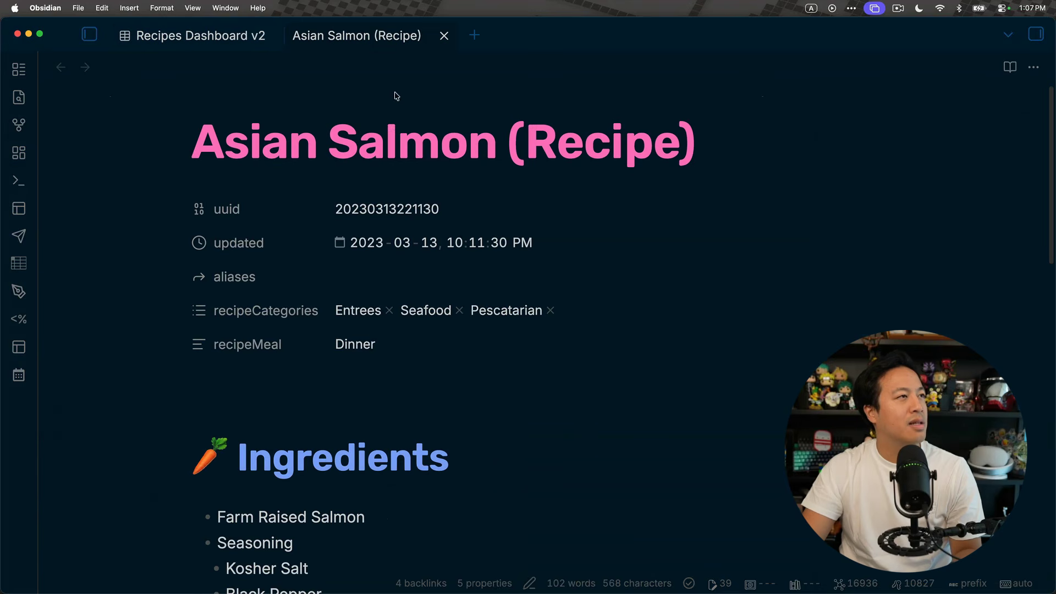
key(super+w)
mouse_move(229, 331)
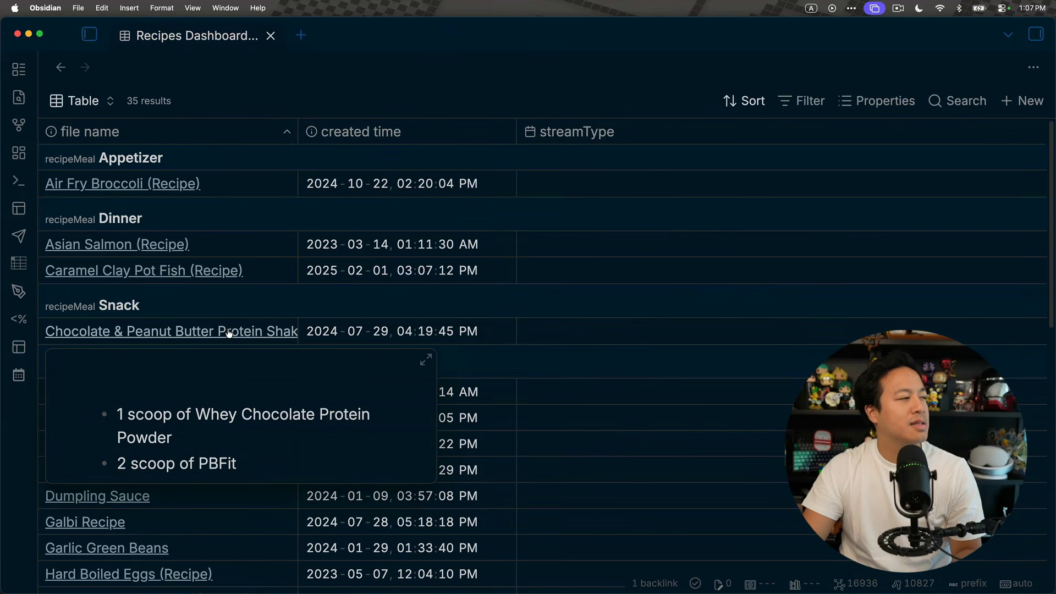
click(154, 245)
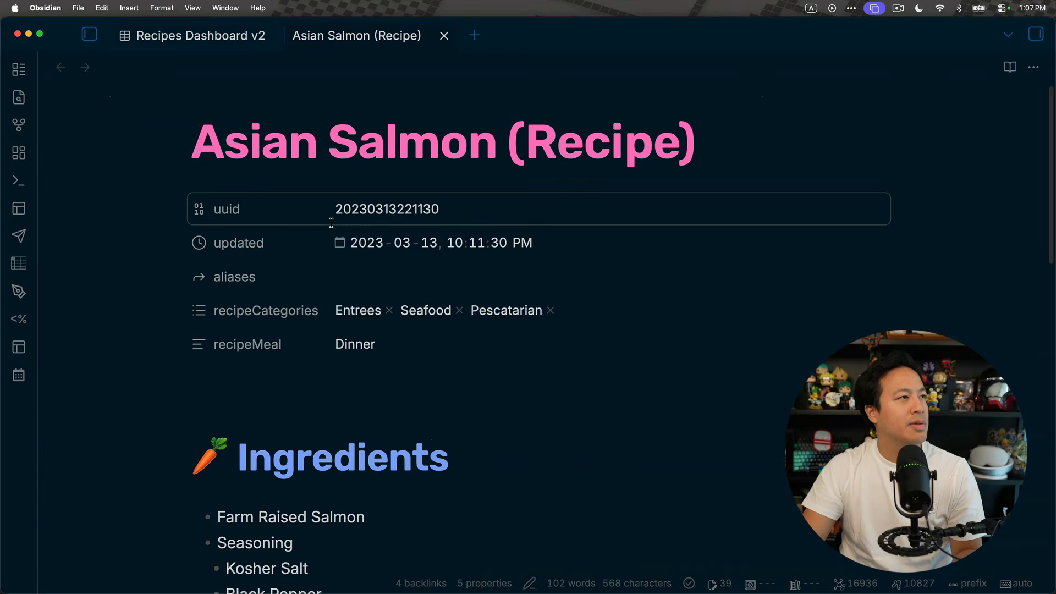
key(super+w)
click(147, 184)
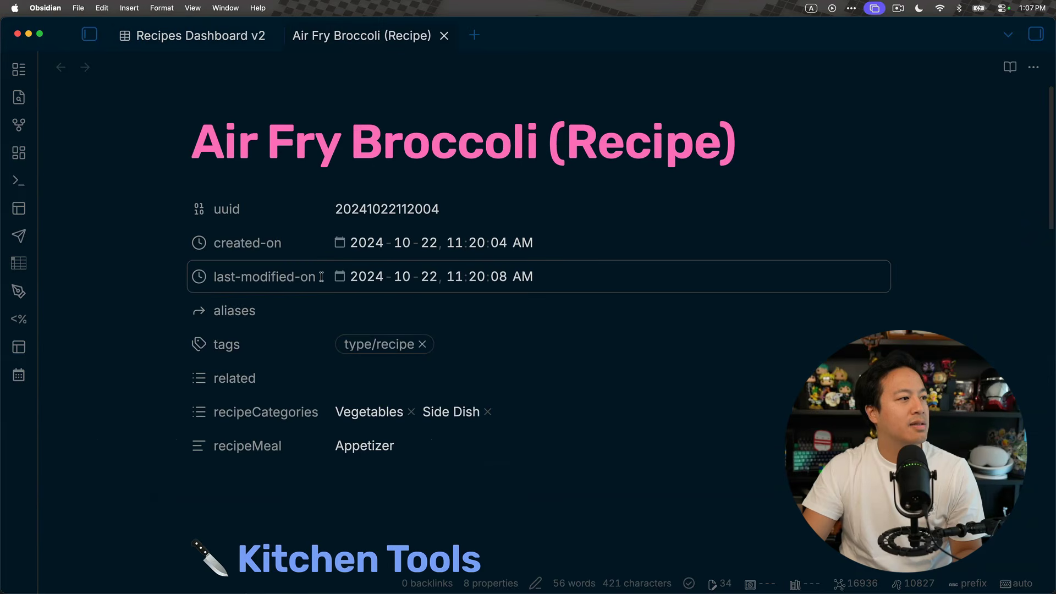
key(super+w)
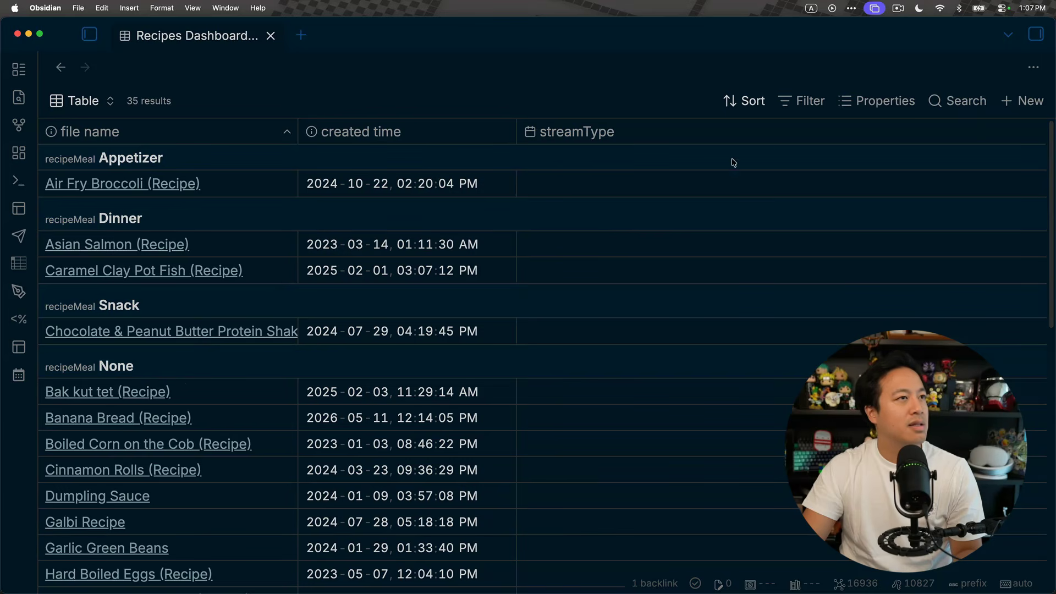
Step: Add a filter for all views requiring that the file has the property streamType
click(810, 108)
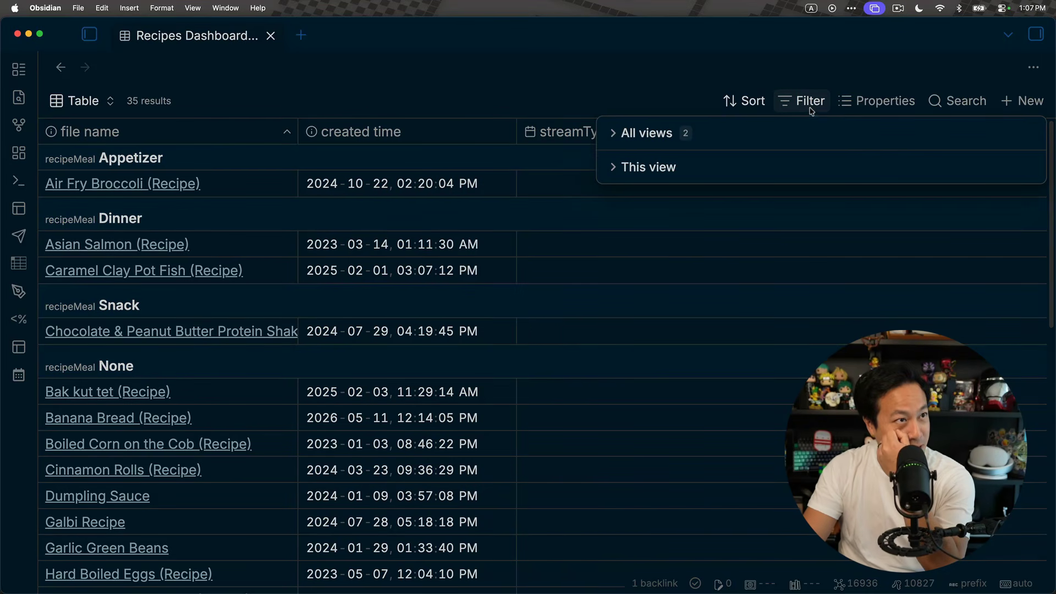
click(643, 132)
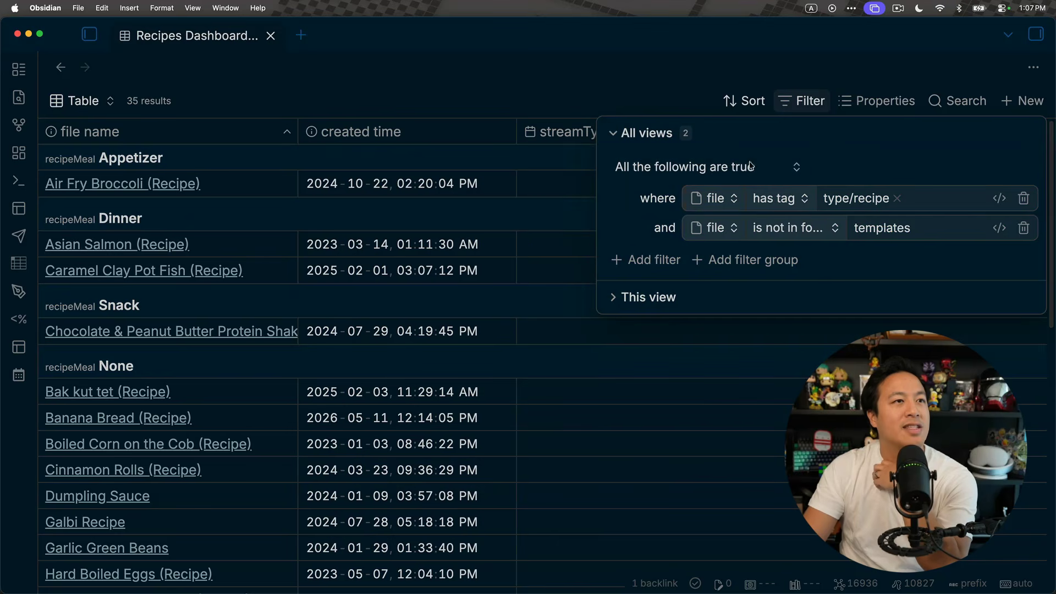
click(674, 267)
click(802, 261)
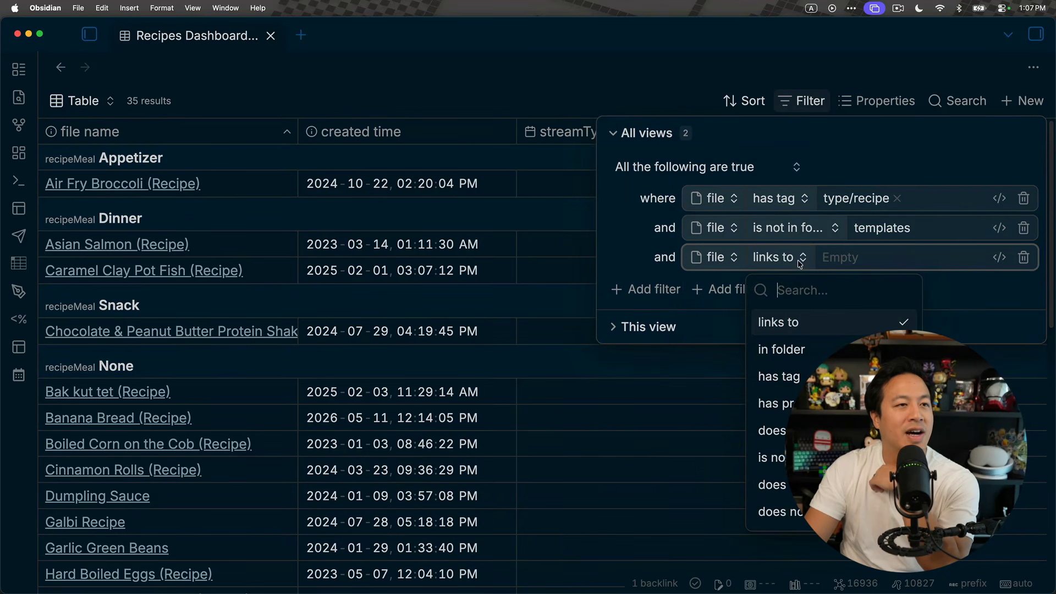
click(776, 403)
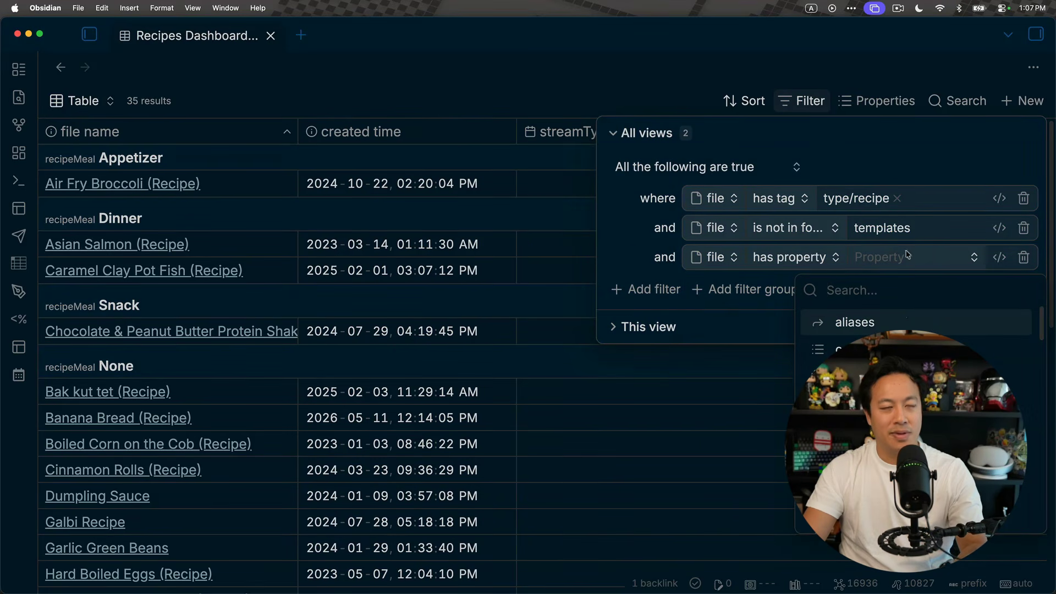
text(stre)
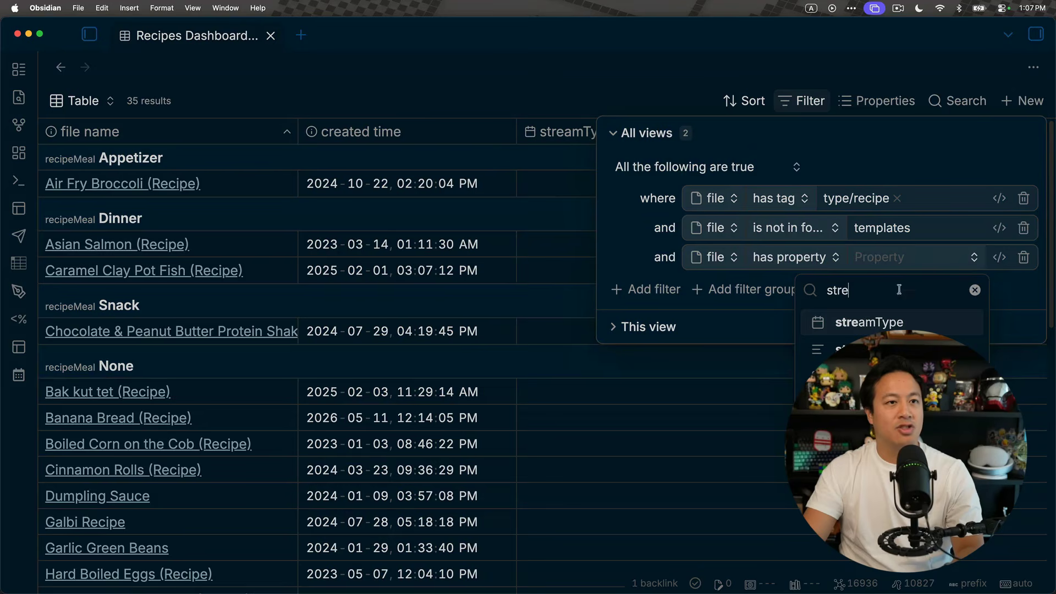
click(901, 323)
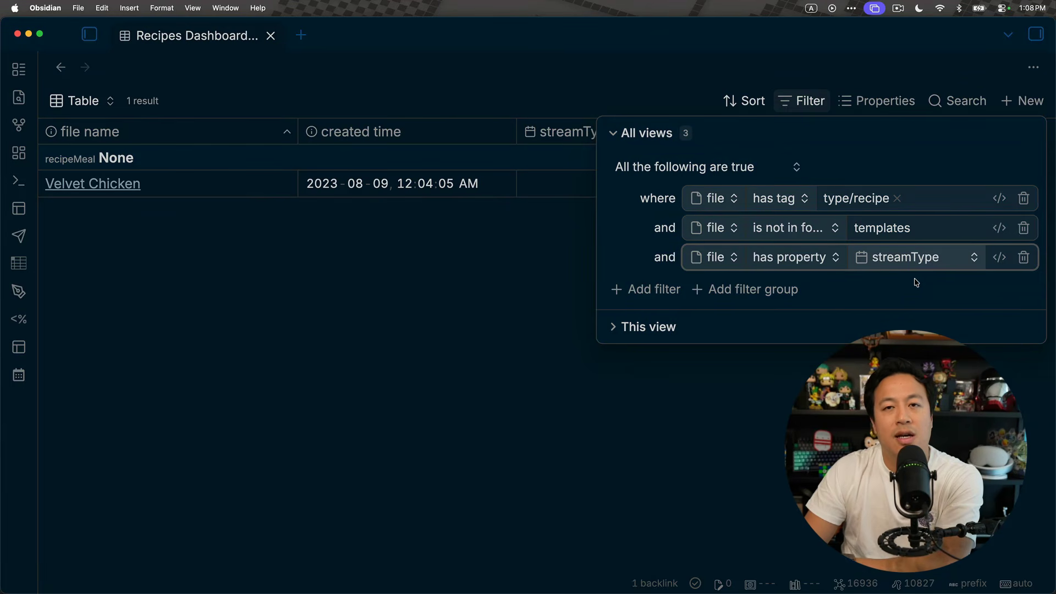
Step: Hide the streamType column from the recipes table
click(868, 108)
scroll(929, 253, down, 3)
scroll(924, 216, up, 3)
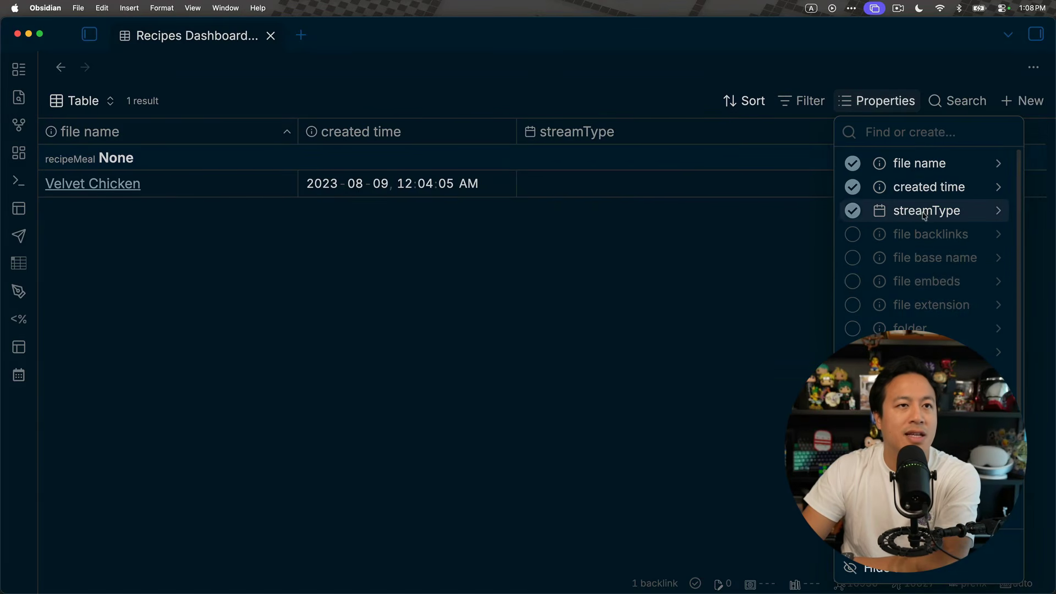
click(854, 211)
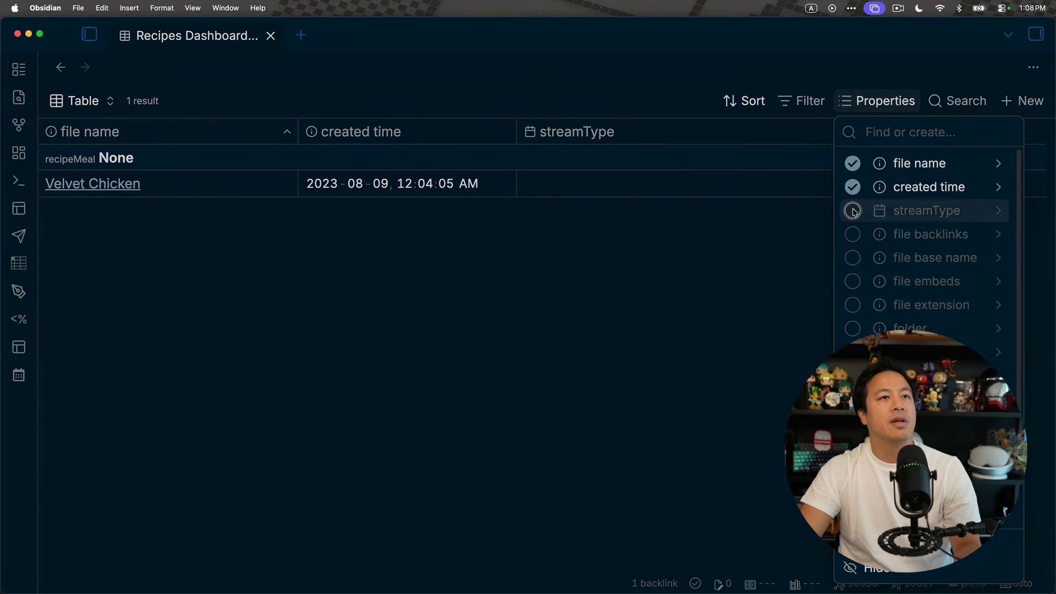
click(404, 280)
Step: Open the Velvet Chicken note, remove its streamType property, and close the note
click(114, 183)
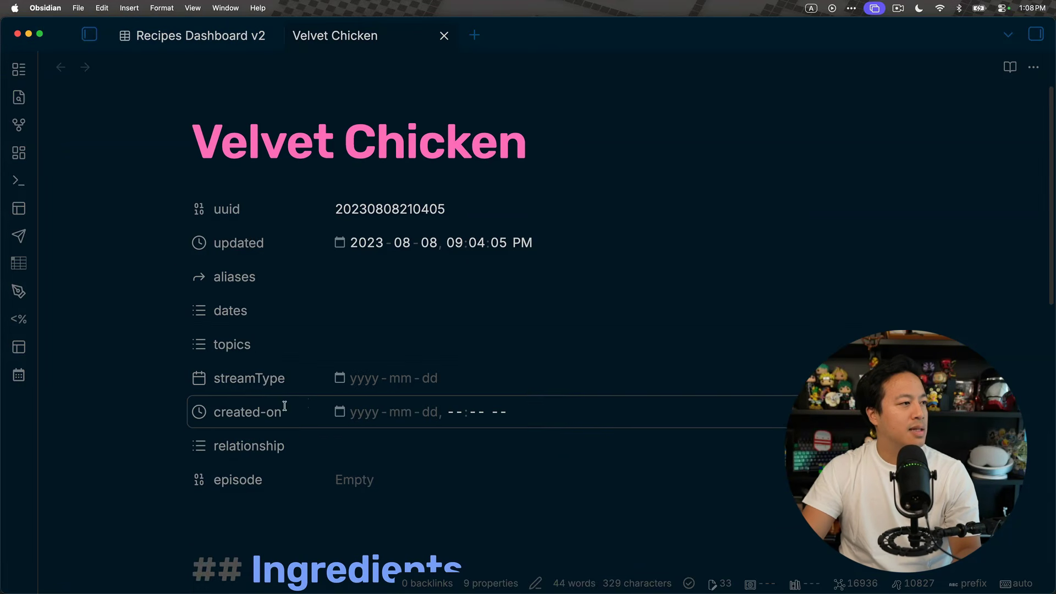
right_click(218, 383)
click(189, 417)
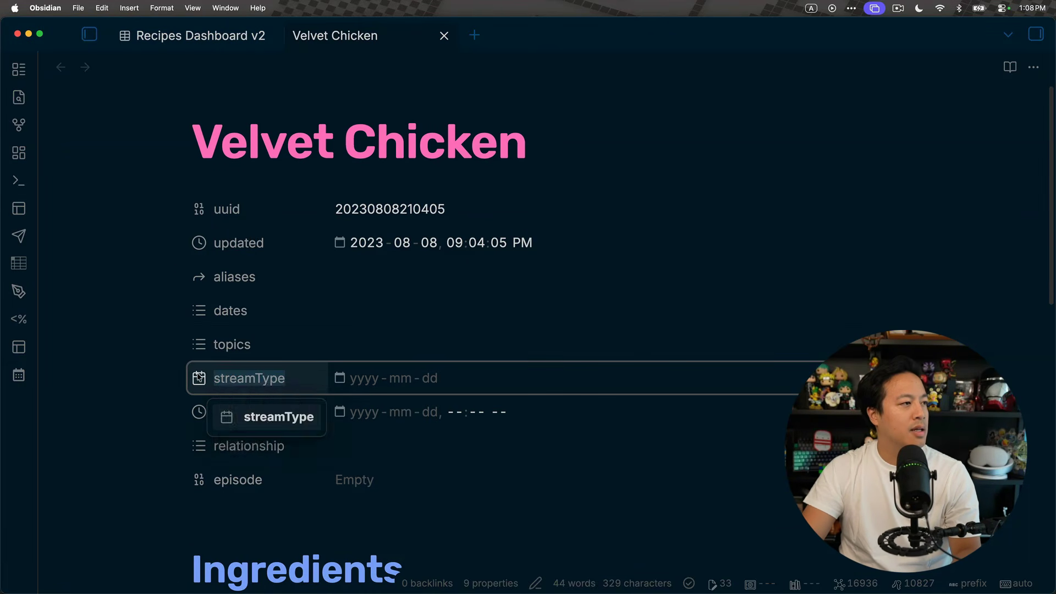
click(199, 377)
click(236, 437)
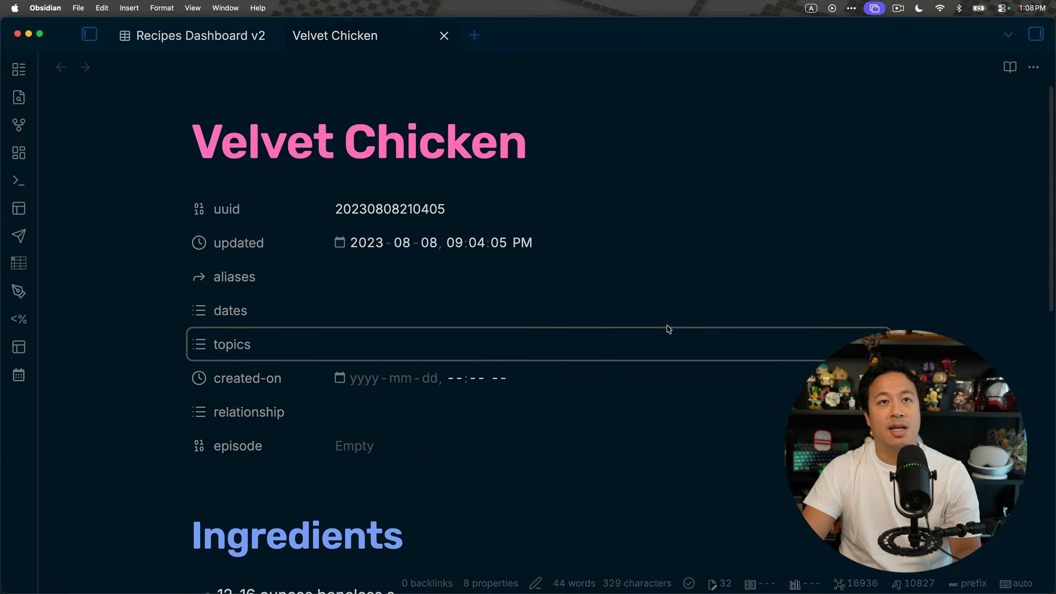
key(super+w)
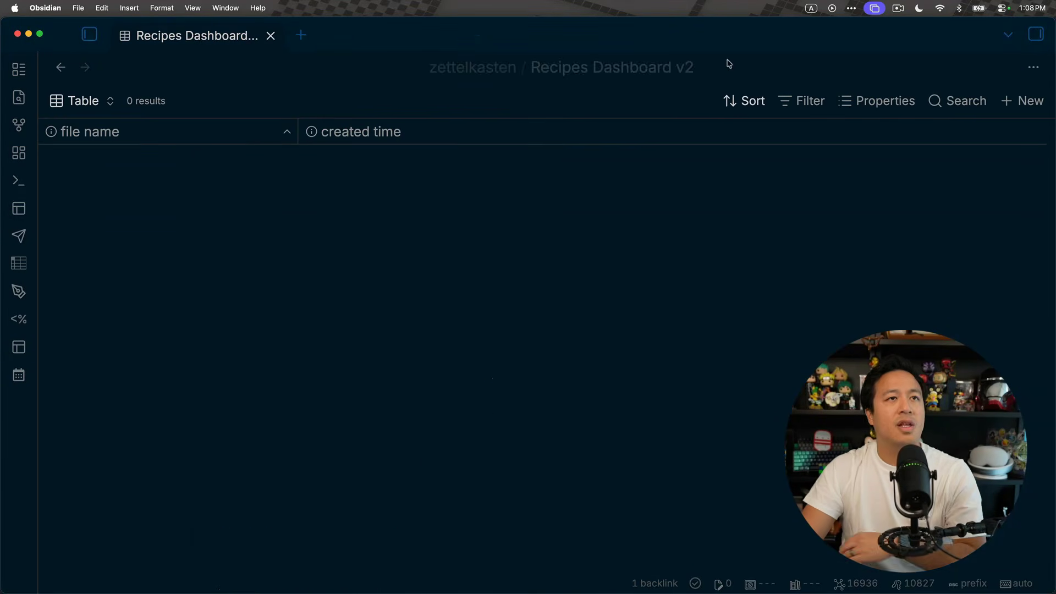
Step: Remove the all-views filter requiring that the file has the property streamType
click(741, 105)
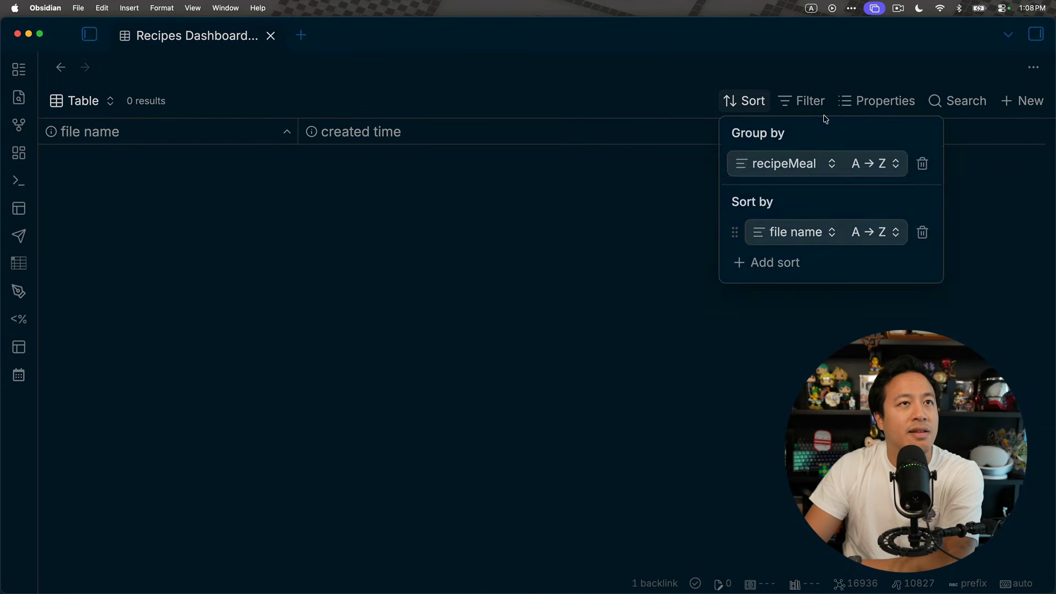
click(877, 101)
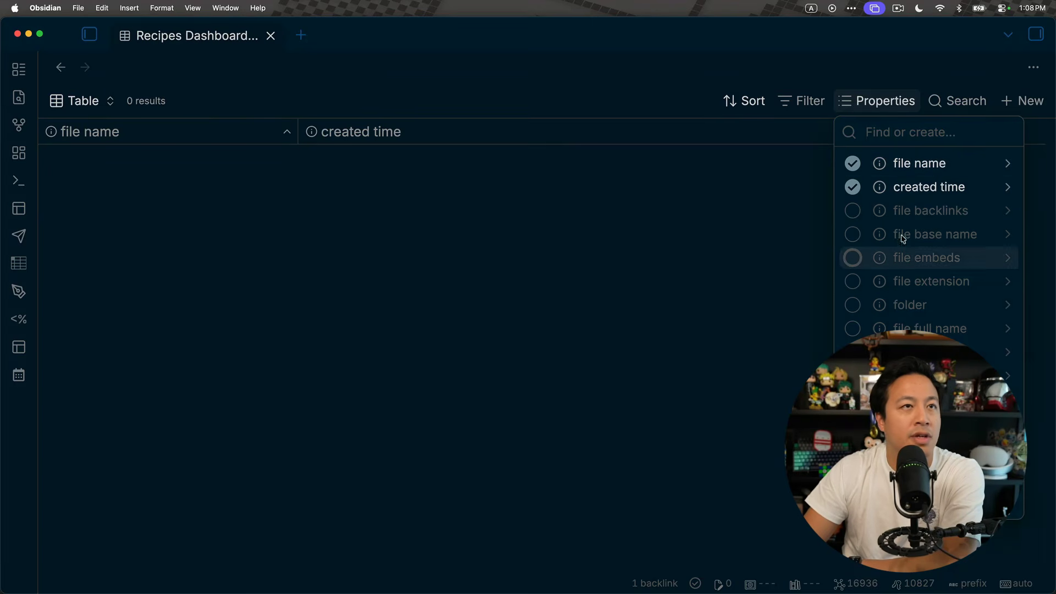
click(457, 166)
click(743, 104)
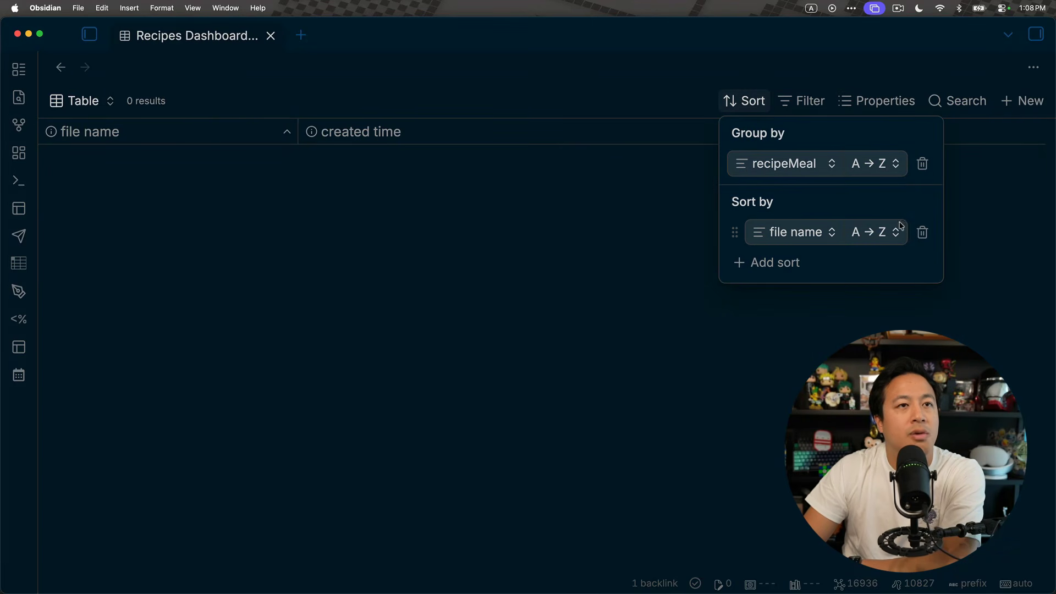
click(808, 106)
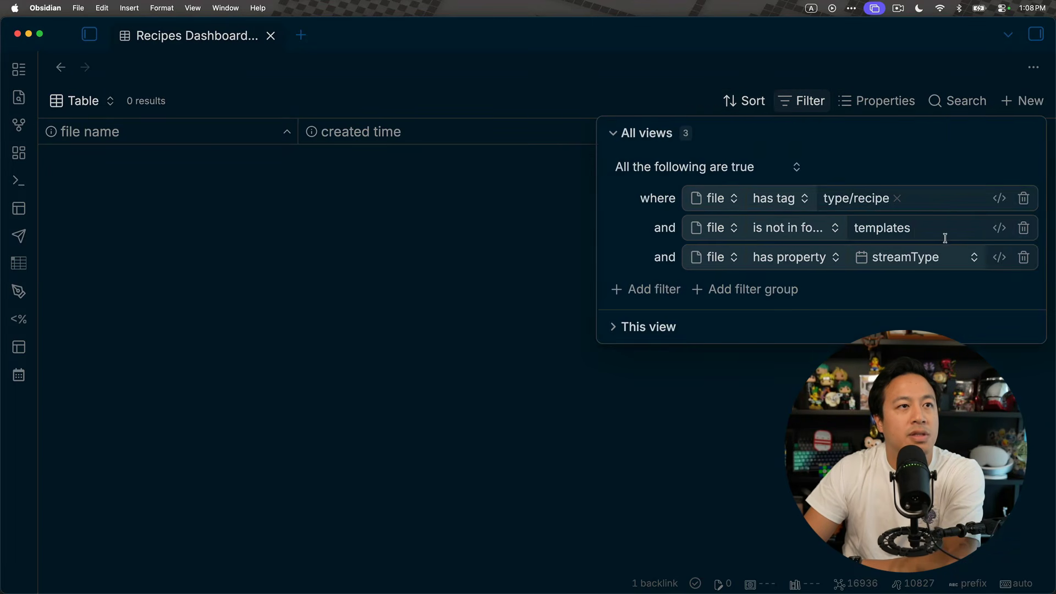
click(1024, 258)
click(518, 278)
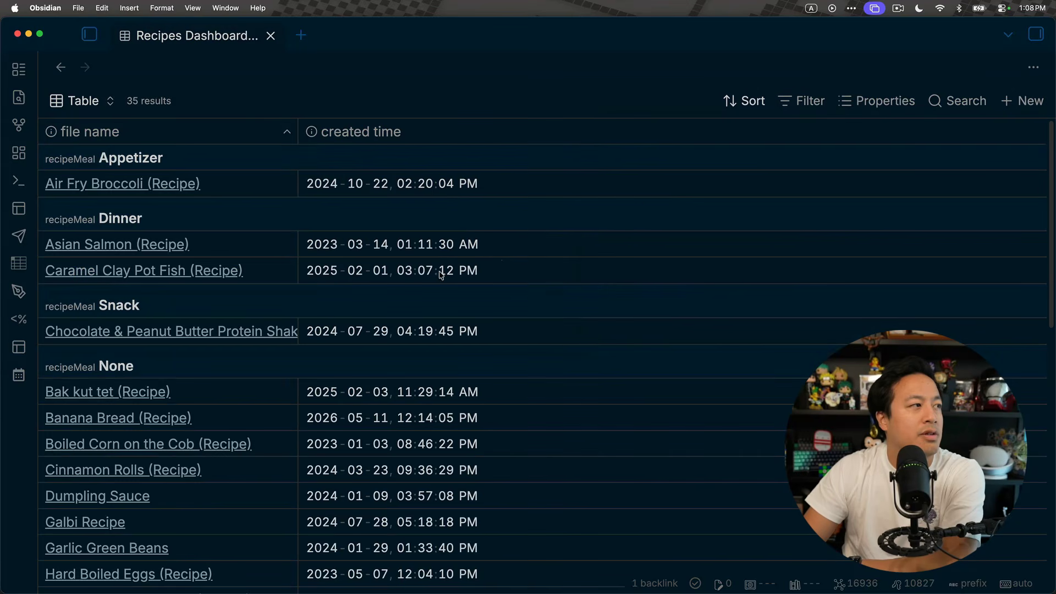
Step: Look through the full list of properties available for the recipes table
click(877, 101)
scroll(941, 262, down, 6)
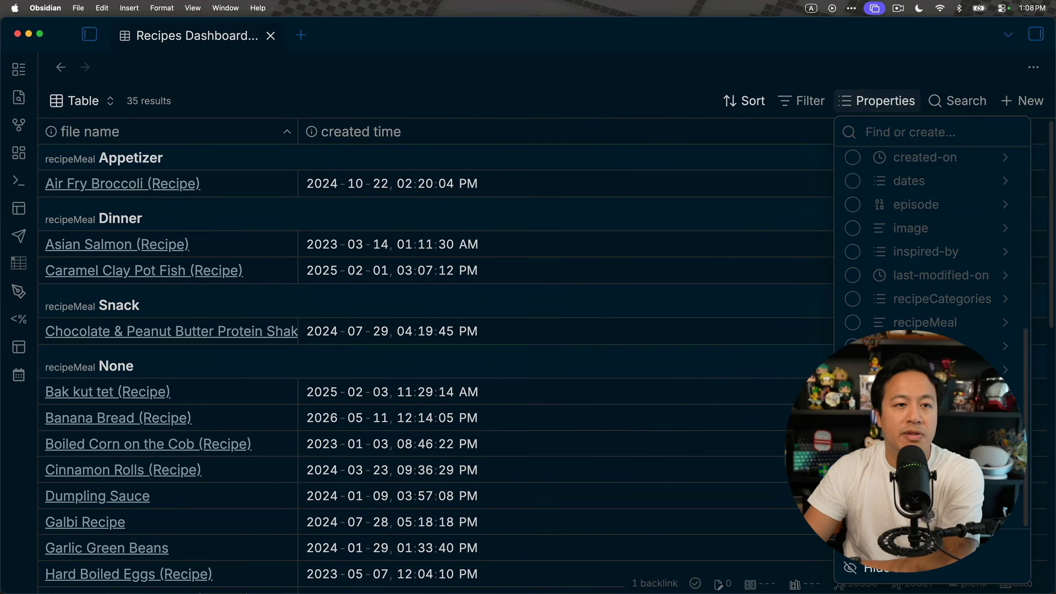
scroll(930, 237, up, 4)
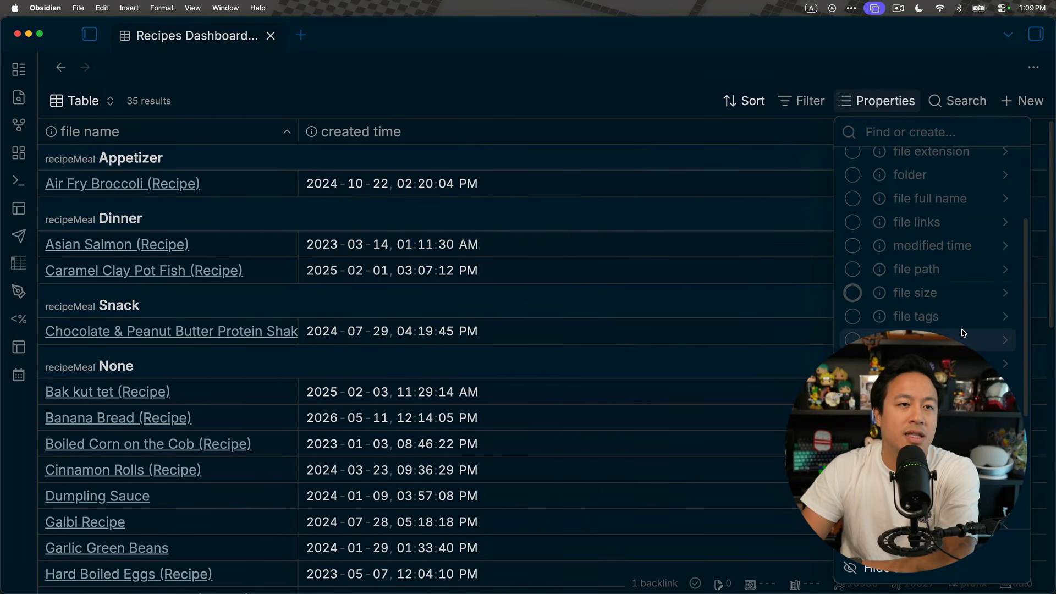
scroll(964, 335, up, 3)
scroll(924, 303, down, 5)
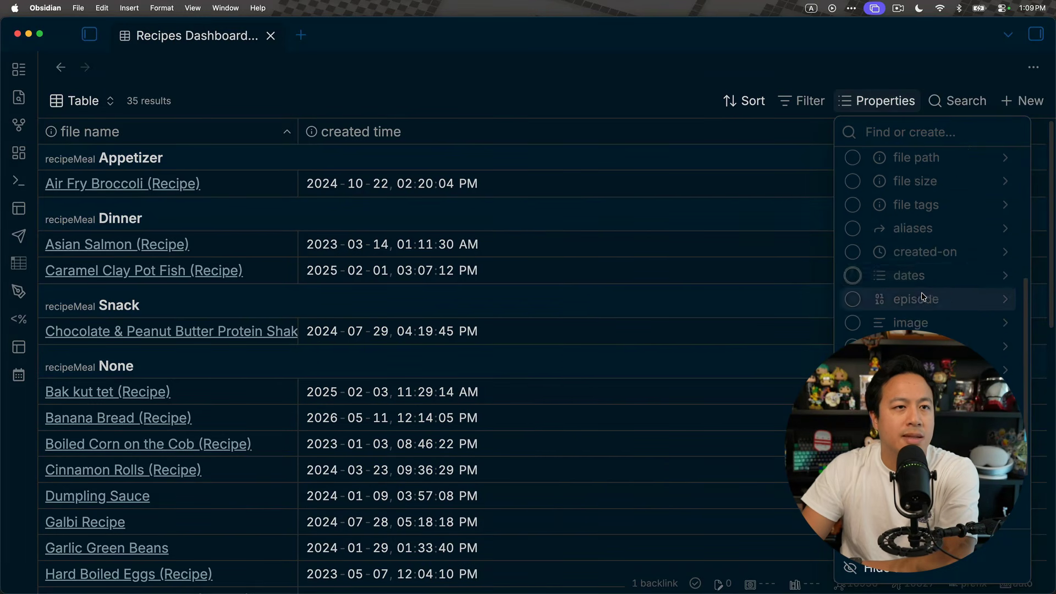
scroll(914, 310, down, 4)
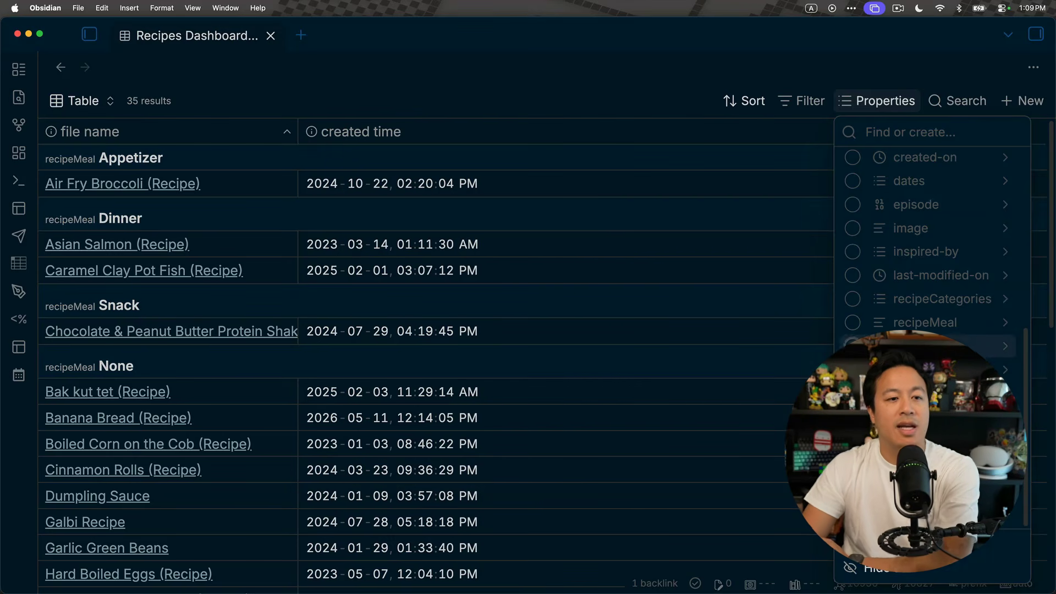
scroll(968, 275, up, 5)
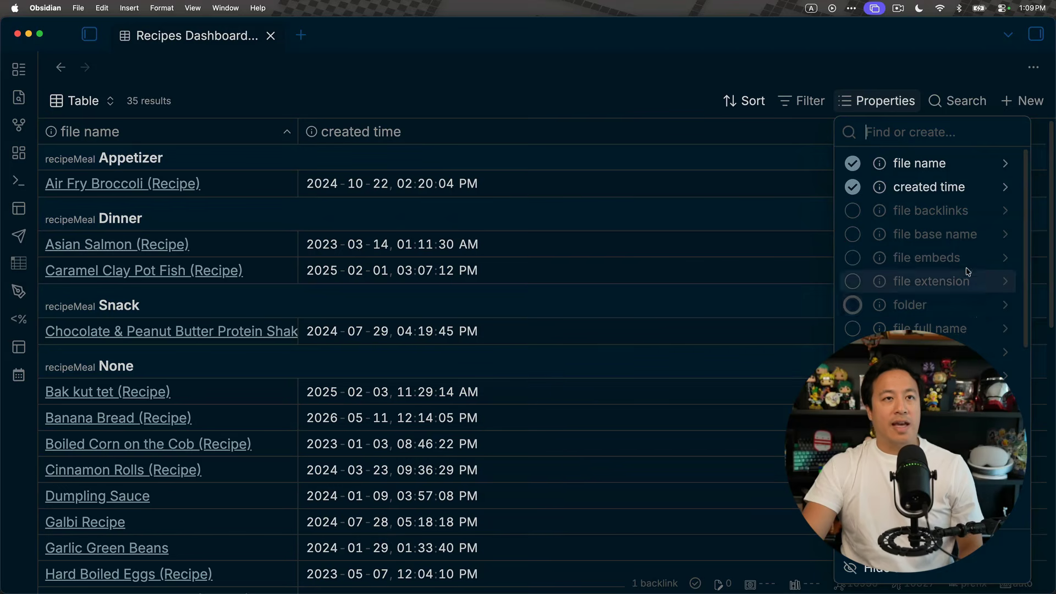
Step: Set the display name of the file name property to "Recipes"
click(1005, 163)
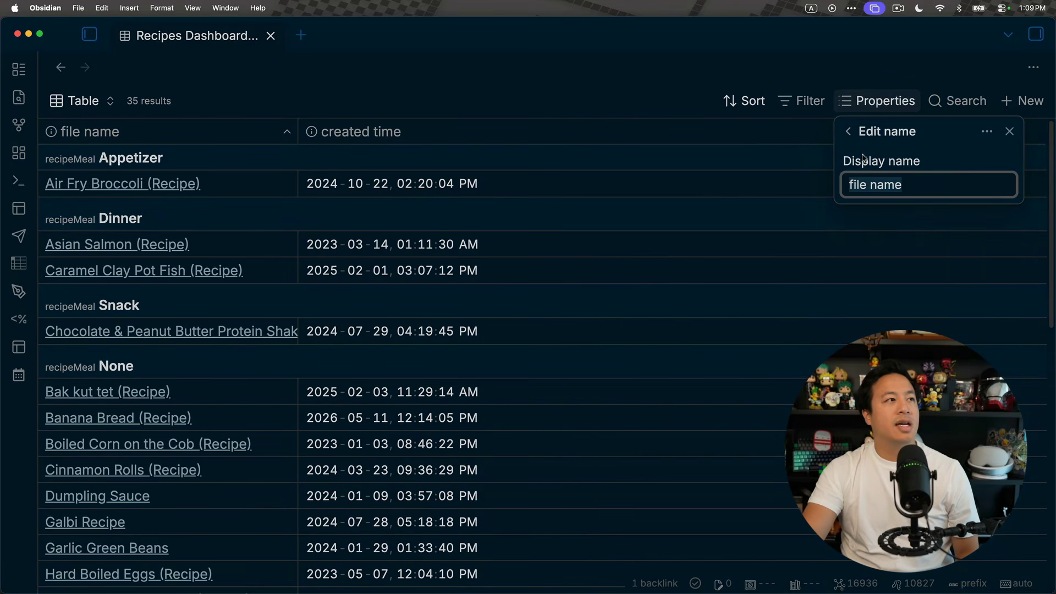
click(871, 134)
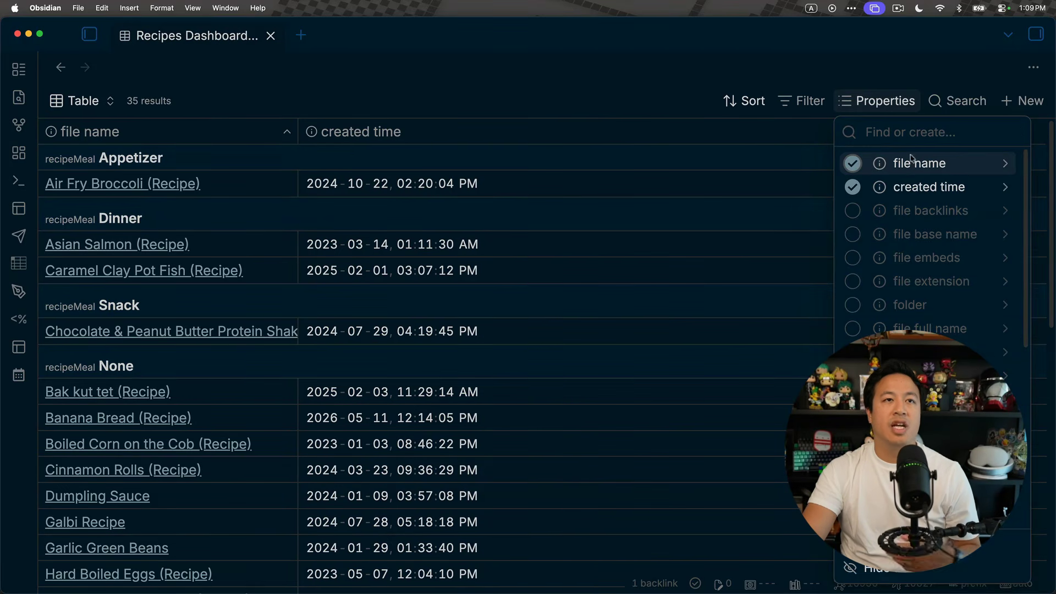
click(1005, 164)
click(918, 184)
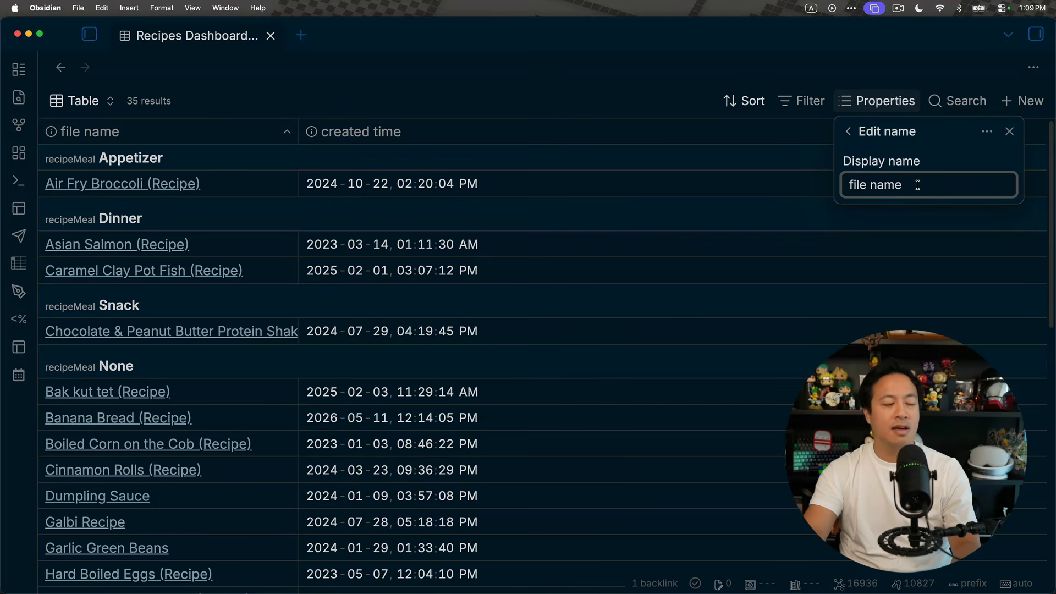
text(aR)
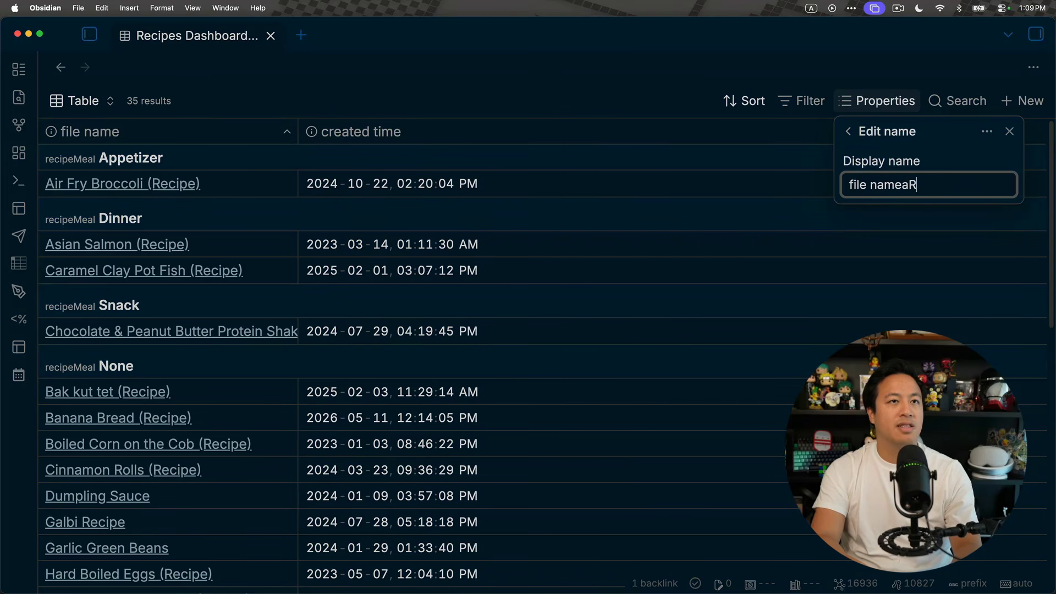
key(super+a)
text(Recipes)
key(Return)
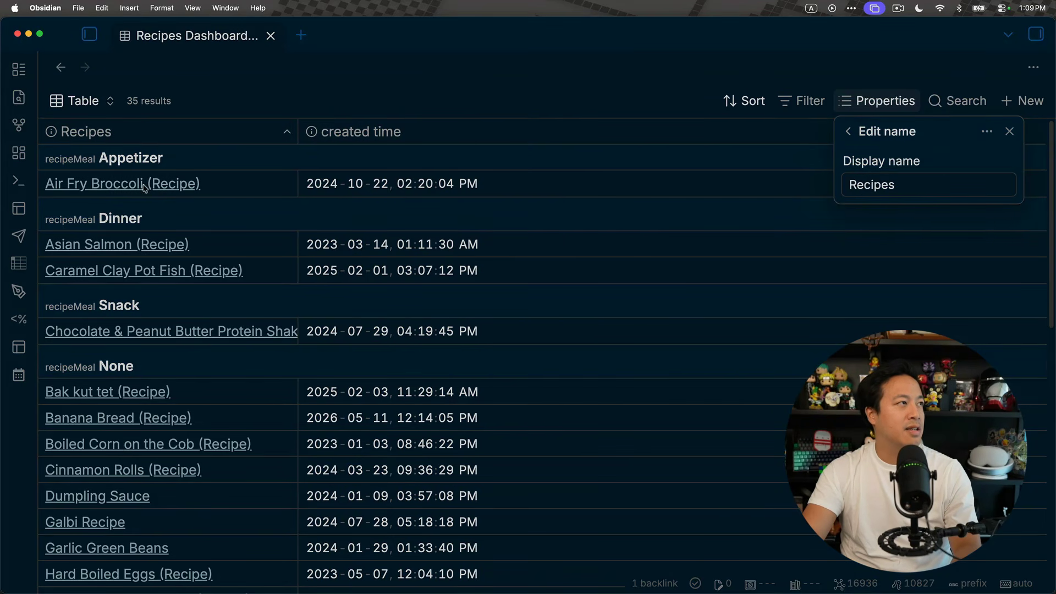
Step: Set the display name of the created time property to "Created on" and close the property list
click(849, 131)
click(993, 194)
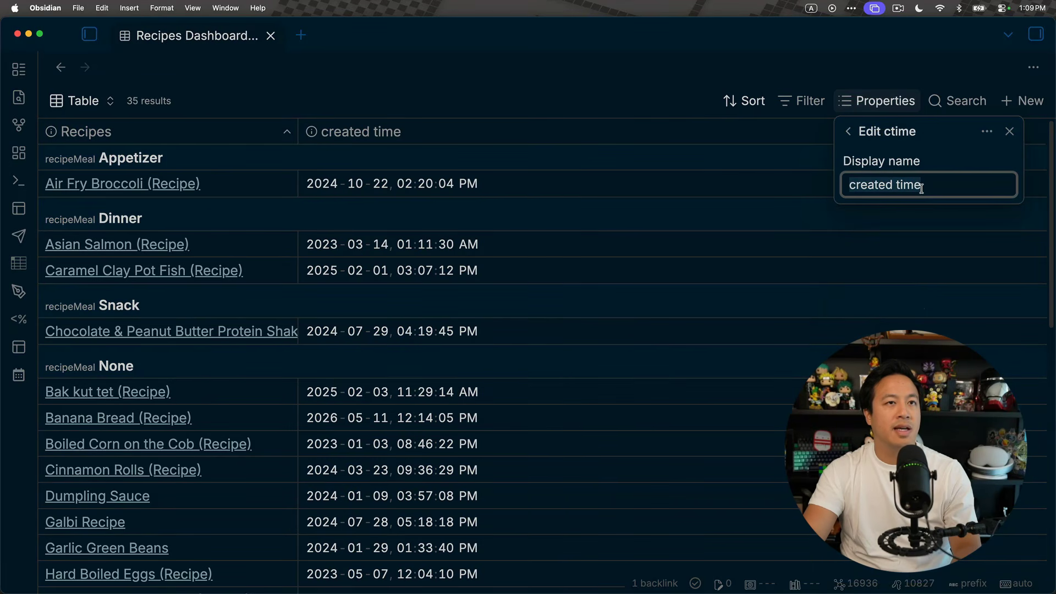
text(Created on)
key(Return)
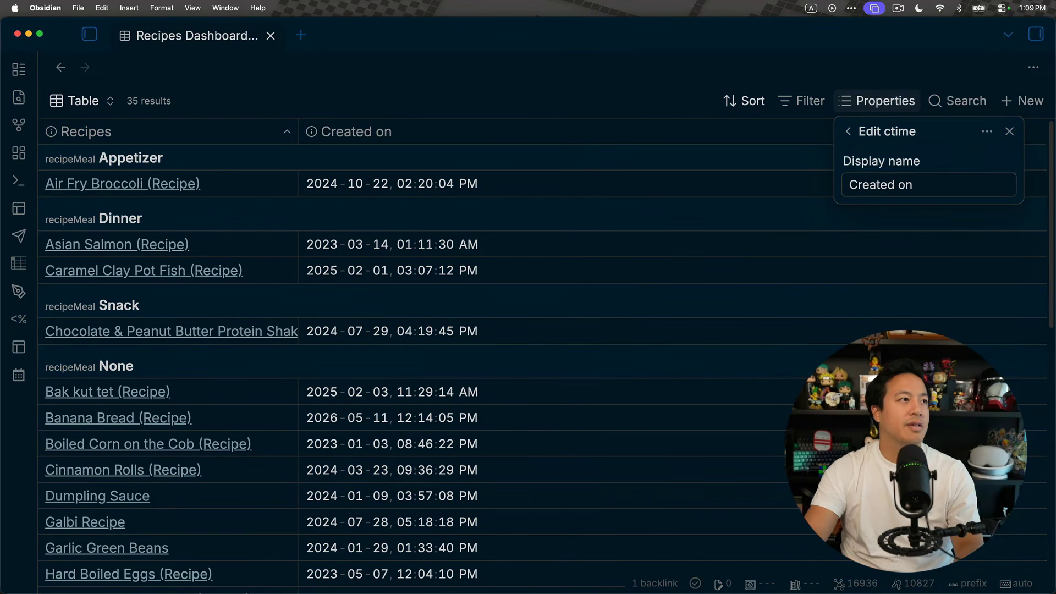
click(849, 131)
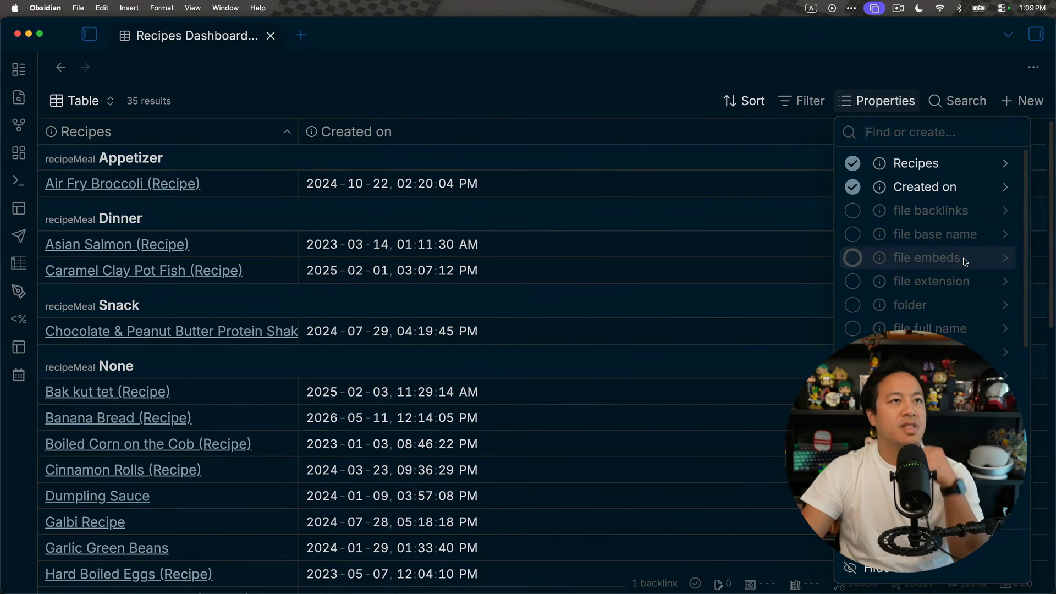
click(897, 92)
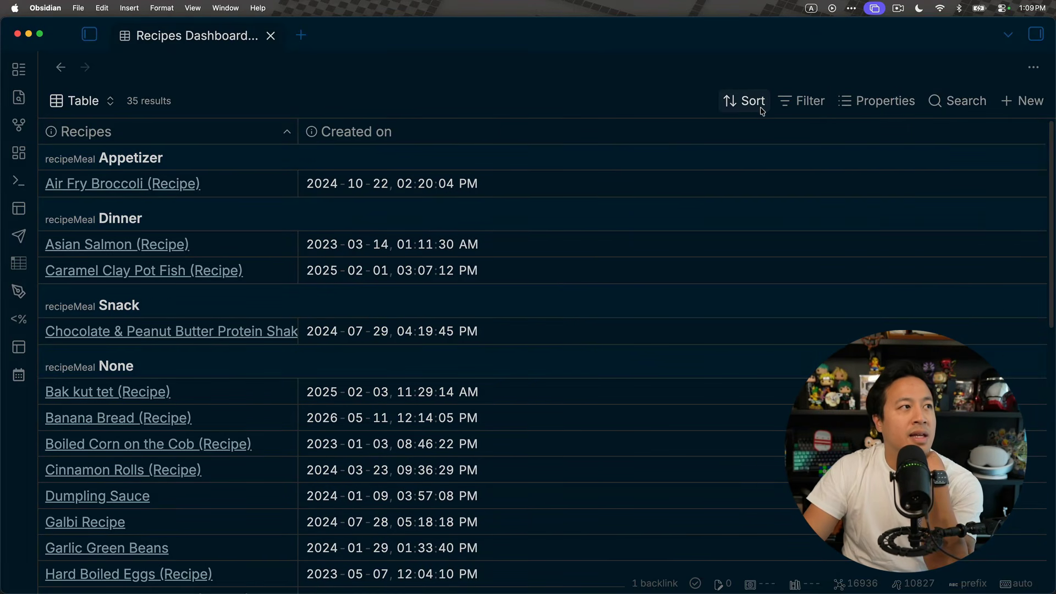
Step: Add a blank formula property to the recipes table and delete it again
click(791, 107)
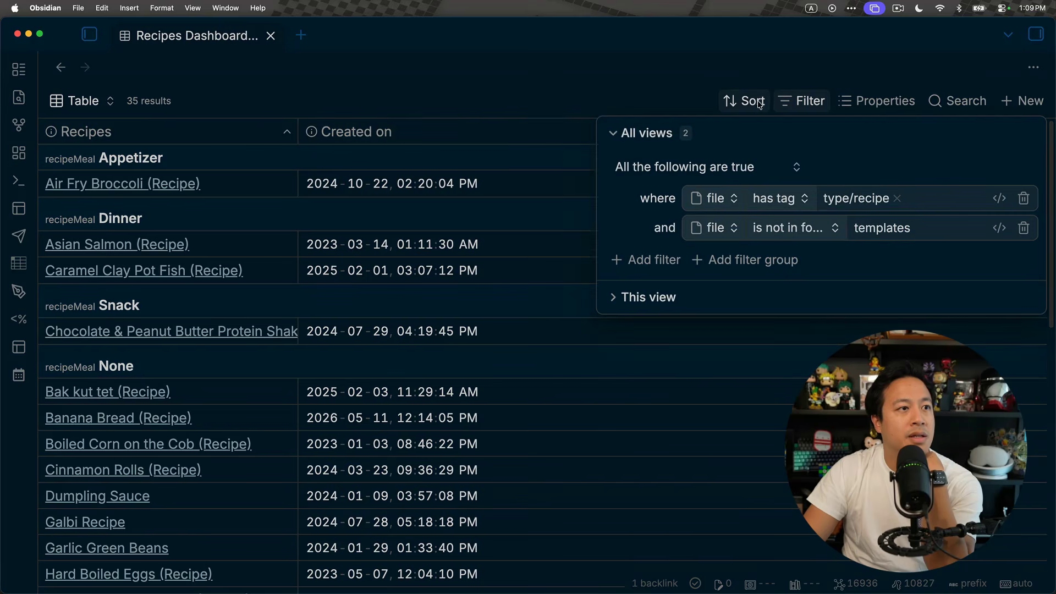
click(875, 104)
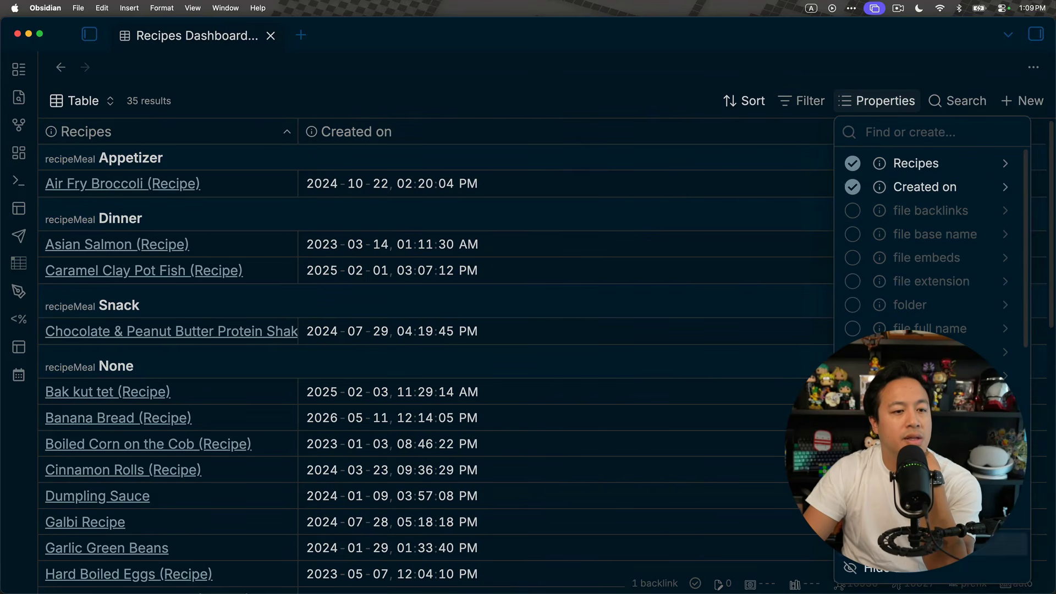
click(880, 543)
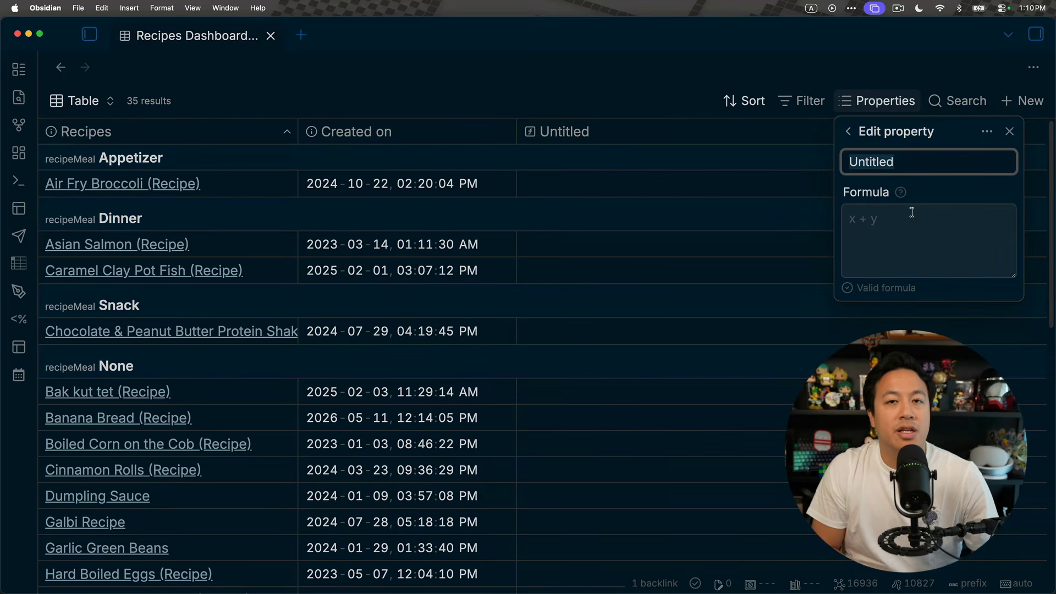
click(986, 132)
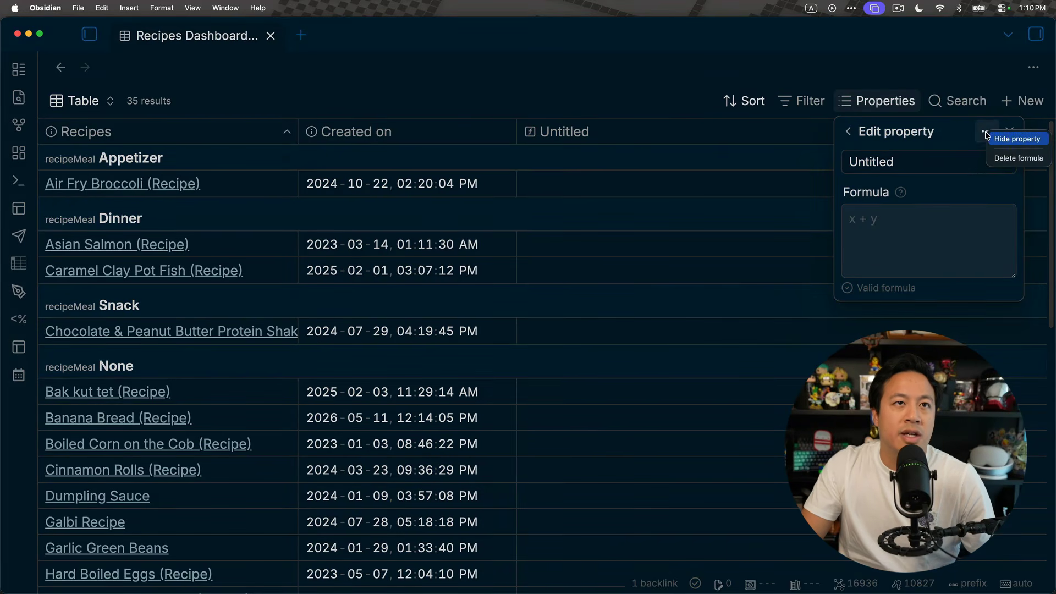
click(977, 147)
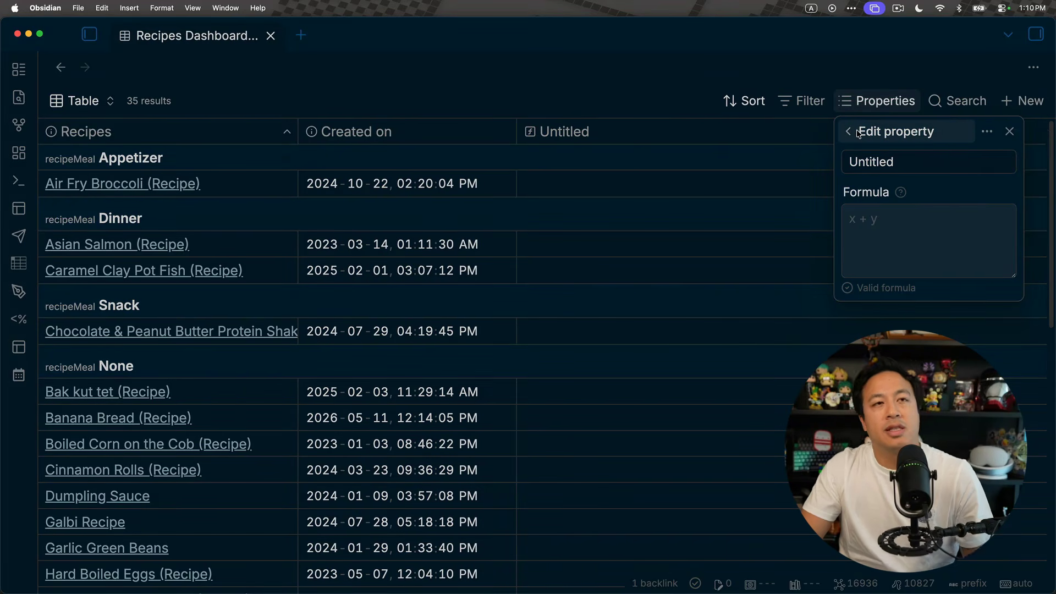
click(856, 132)
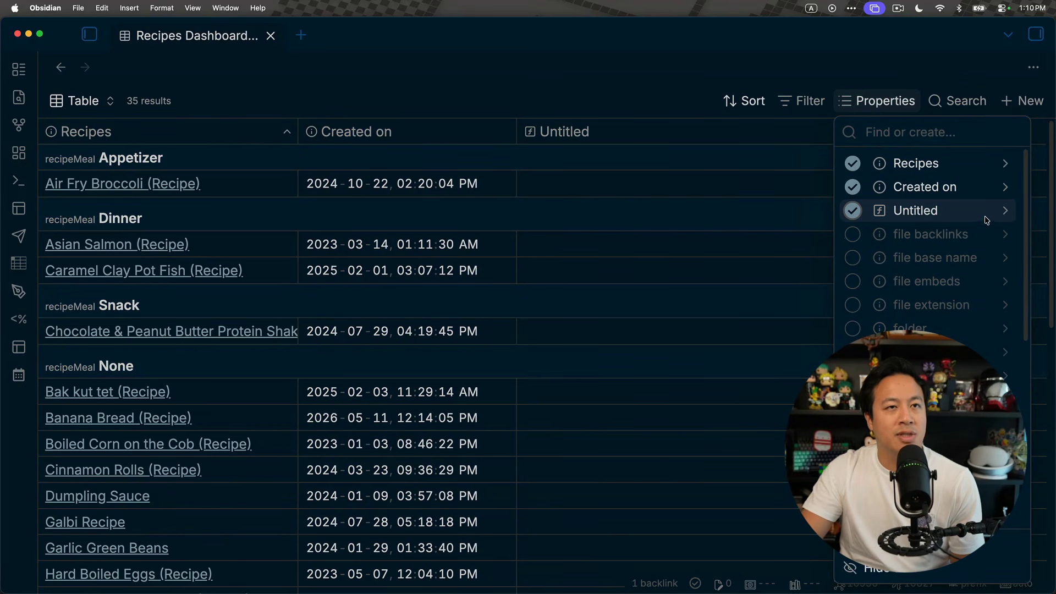
click(985, 217)
click(848, 107)
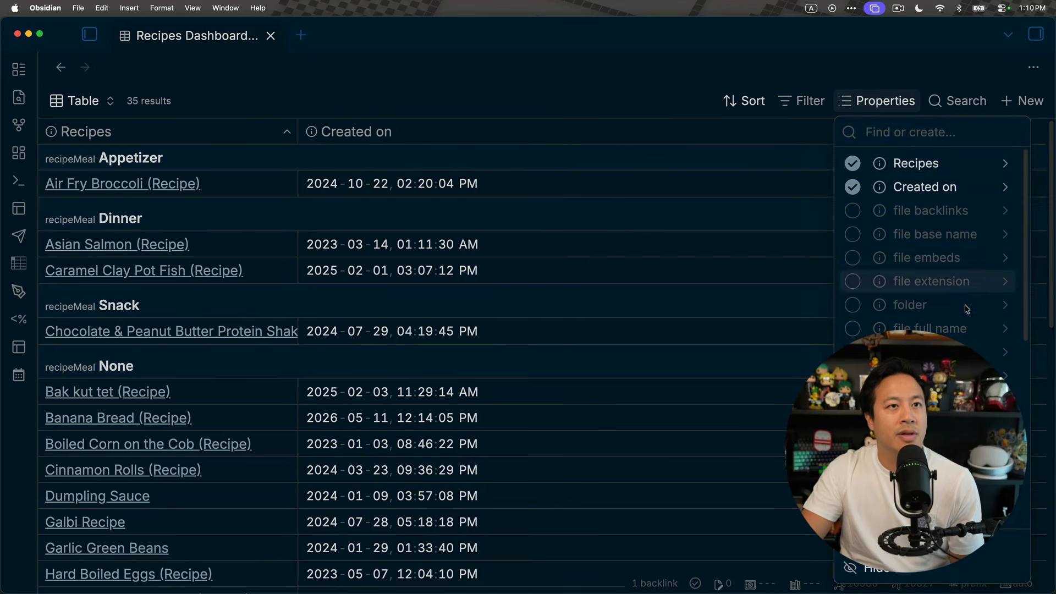
scroll(930, 308, down, 5)
scroll(930, 247, up, 5)
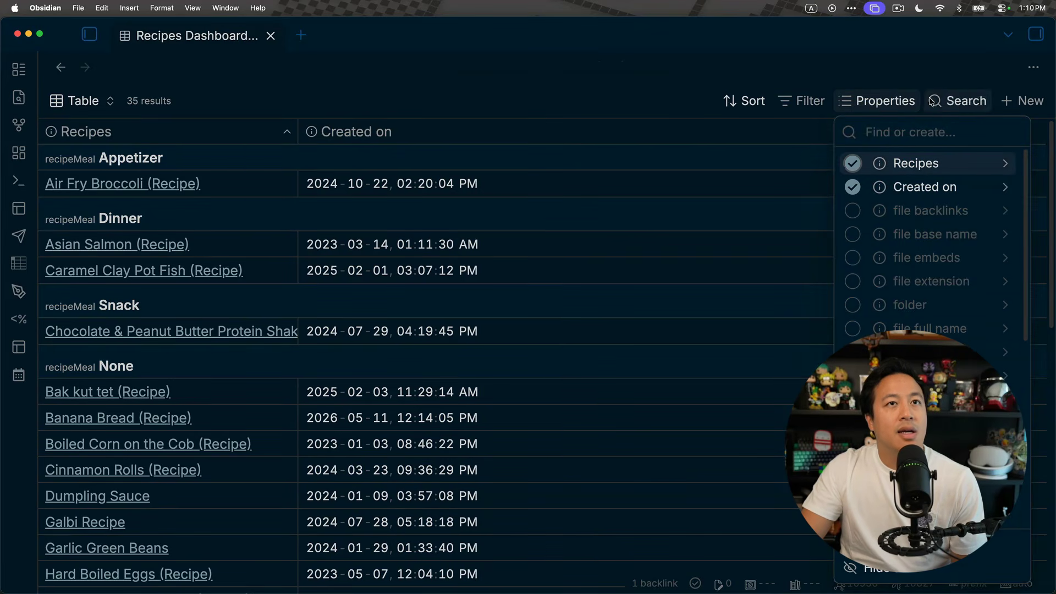
click(1034, 68)
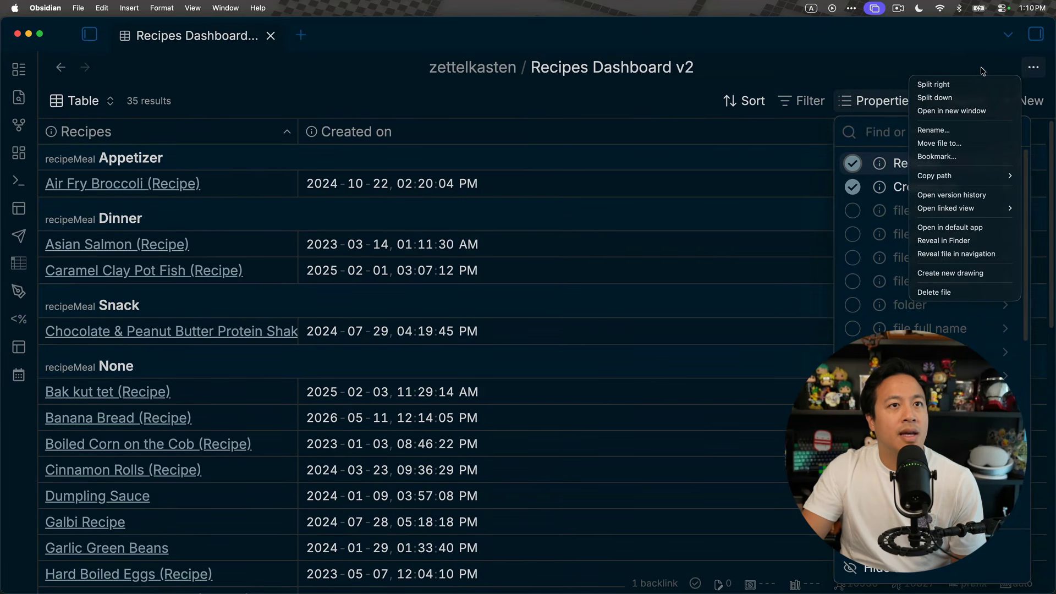
click(745, 101)
click(745, 101)
click(798, 103)
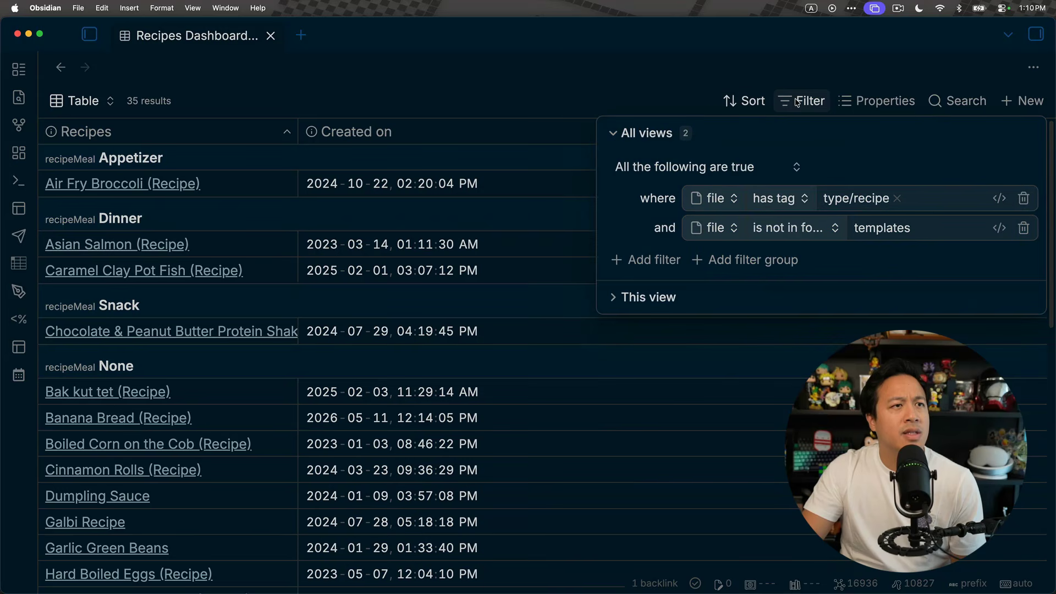
click(764, 105)
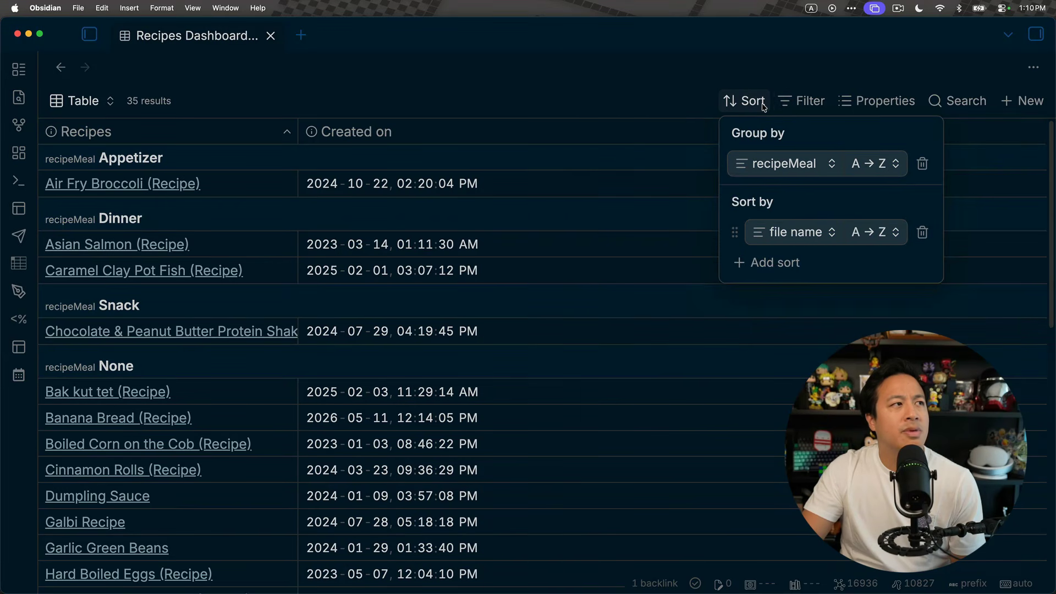
Step: Sort the recipes table by the Created on column, A → Z
click(474, 134)
click(475, 136)
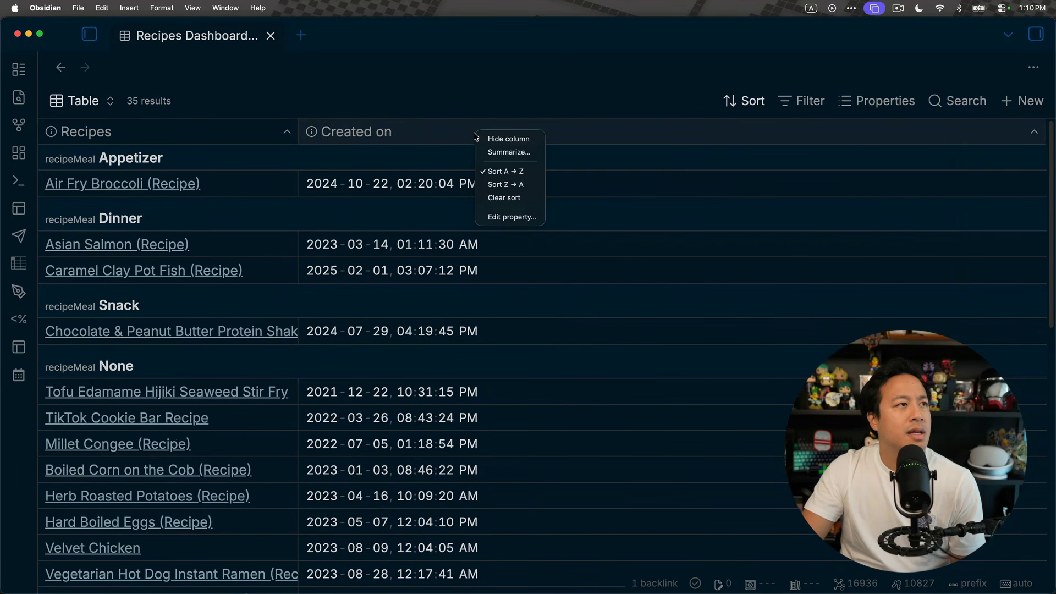
click(479, 97)
click(225, 136)
click(342, 91)
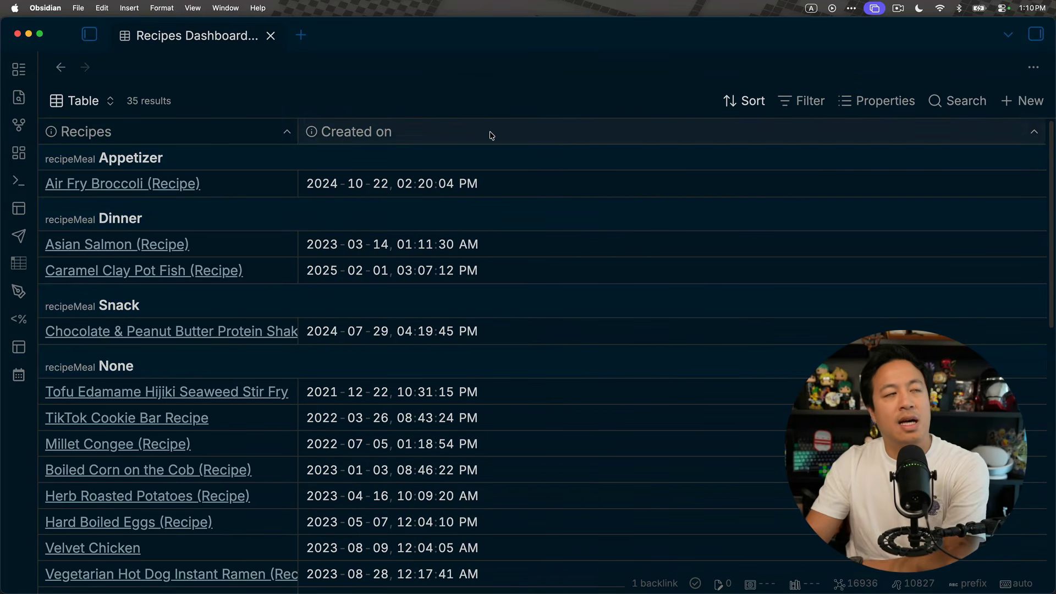
Step: Open the summary options of the Created on column and view the formula of the Range summary
click(572, 142)
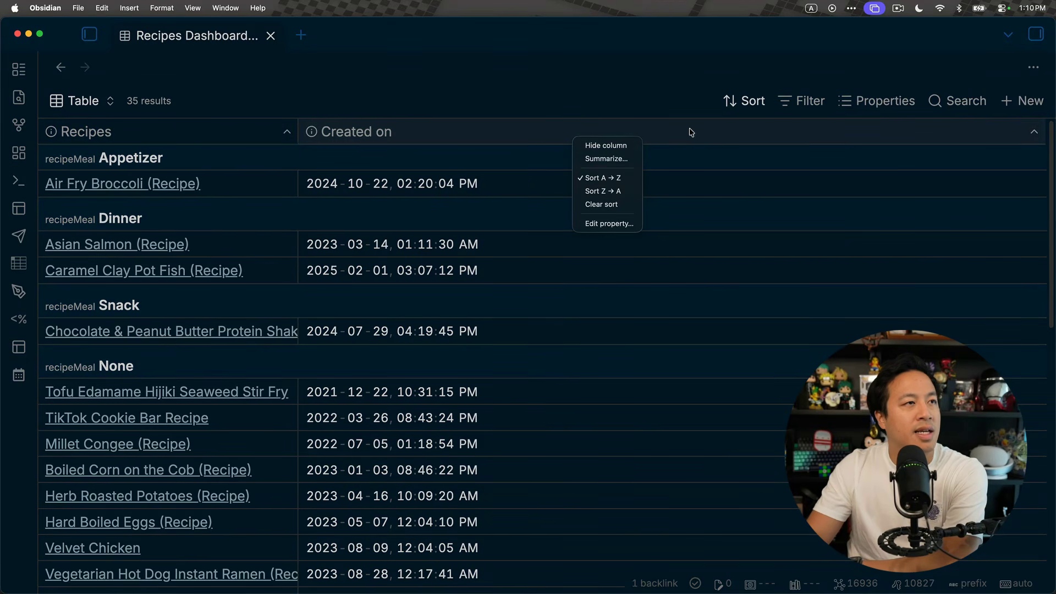
click(636, 160)
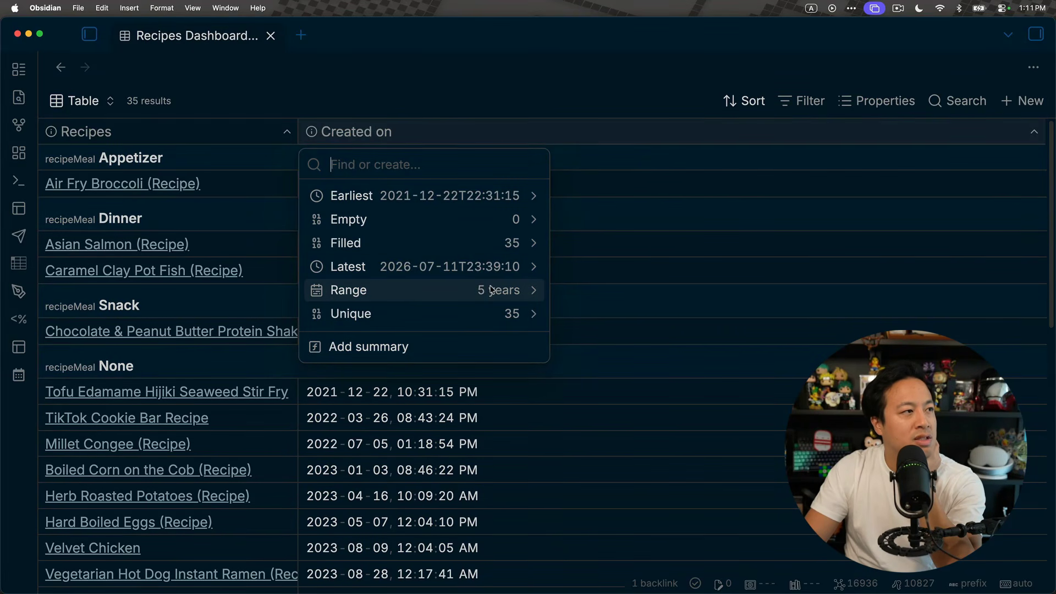
click(534, 296)
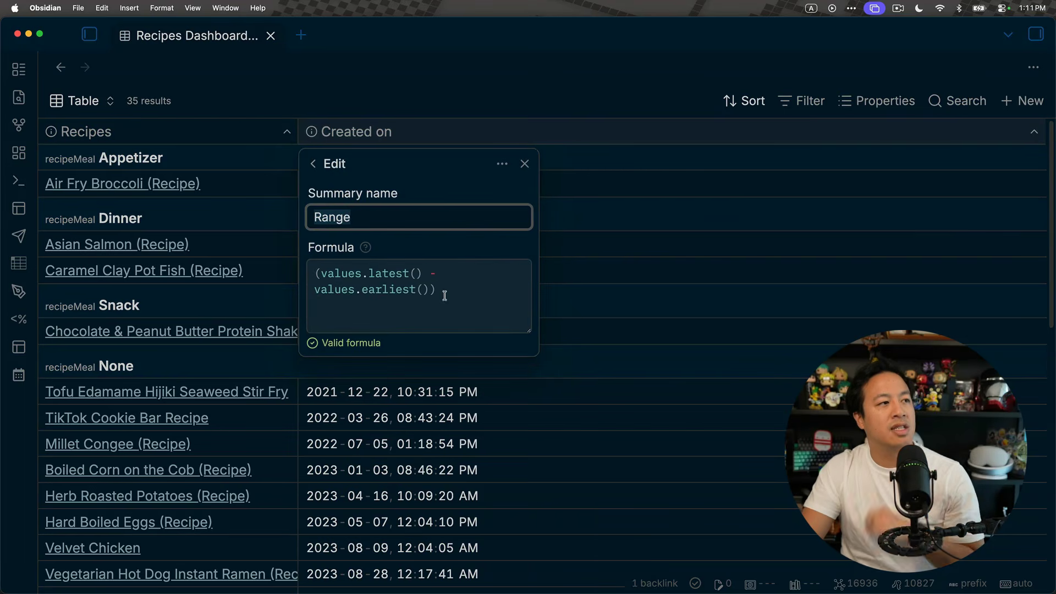
Step: Review the formula of the Range summary, return to the summary list and close the Created on column's summary options
drag(443, 292, 240, 251)
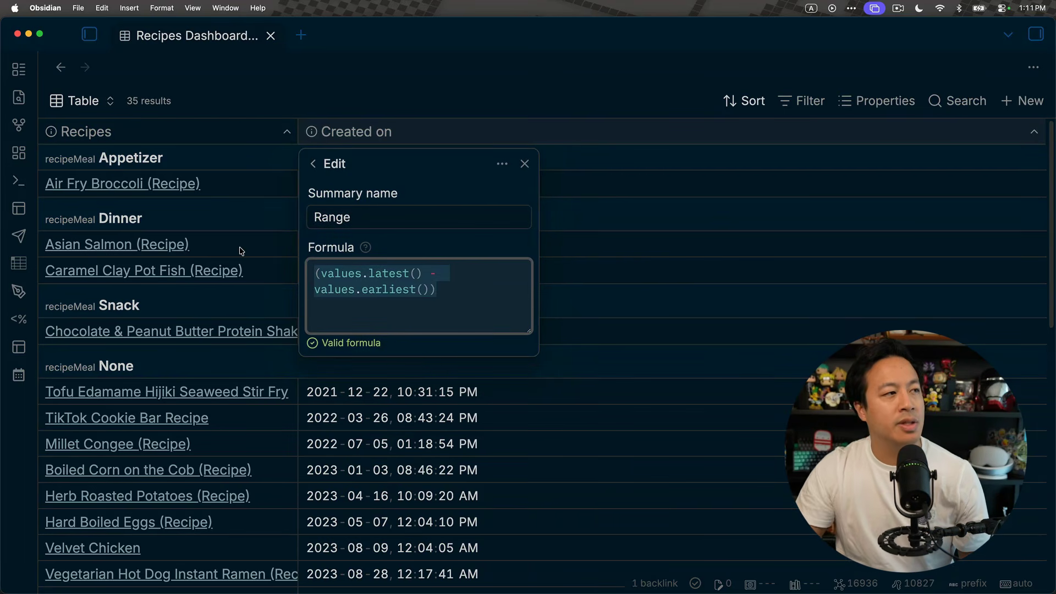
click(387, 270)
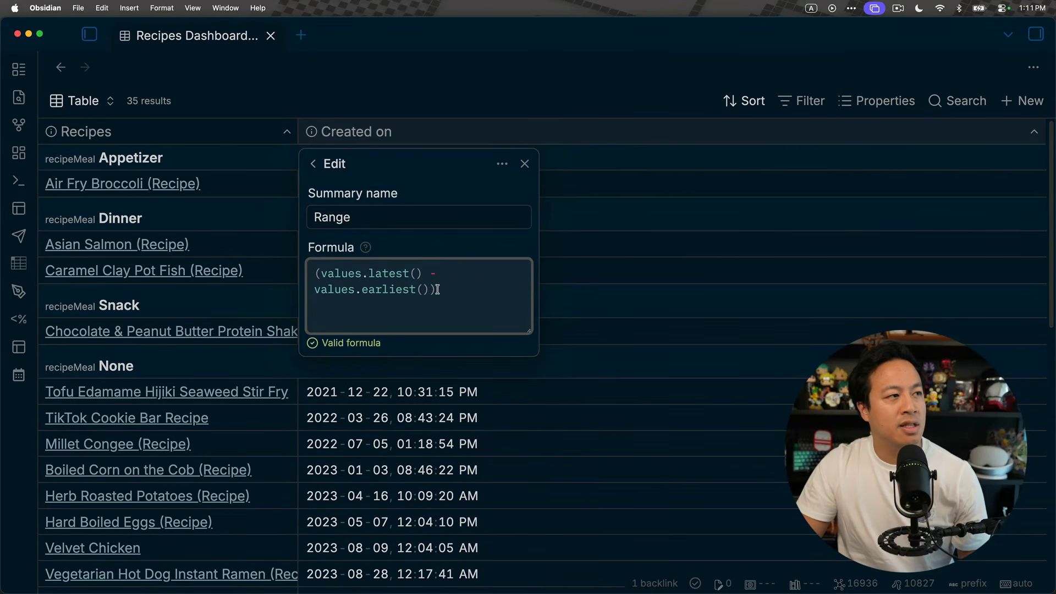
drag(438, 289, 374, 276)
click(487, 290)
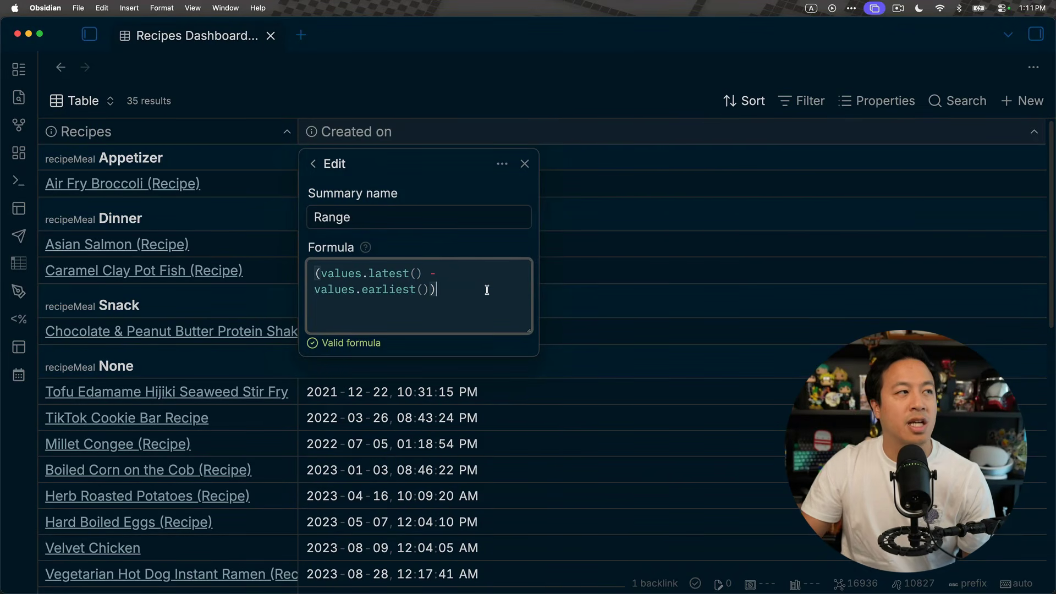
click(330, 163)
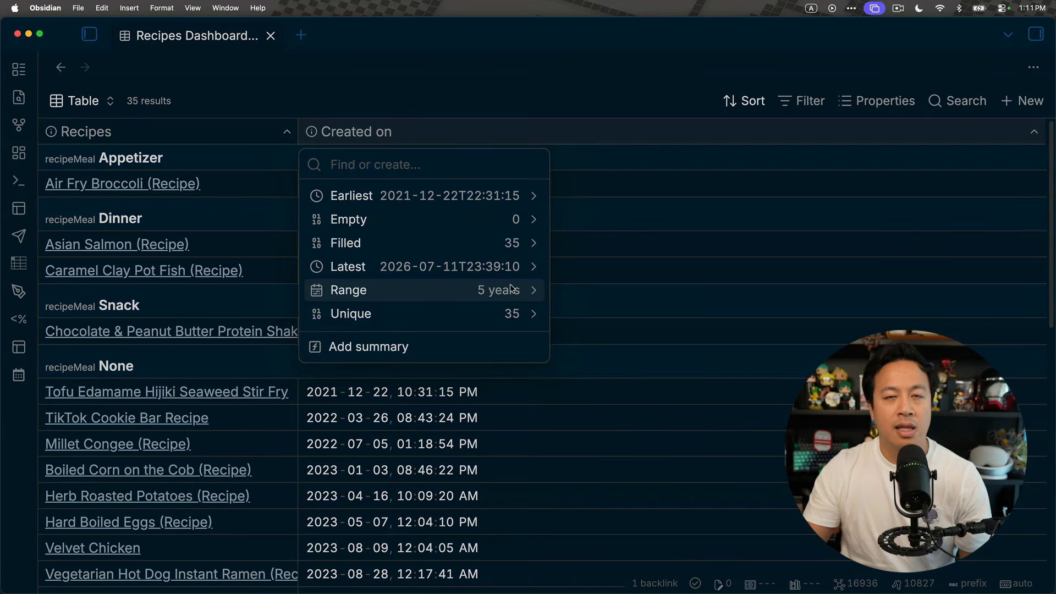
click(600, 121)
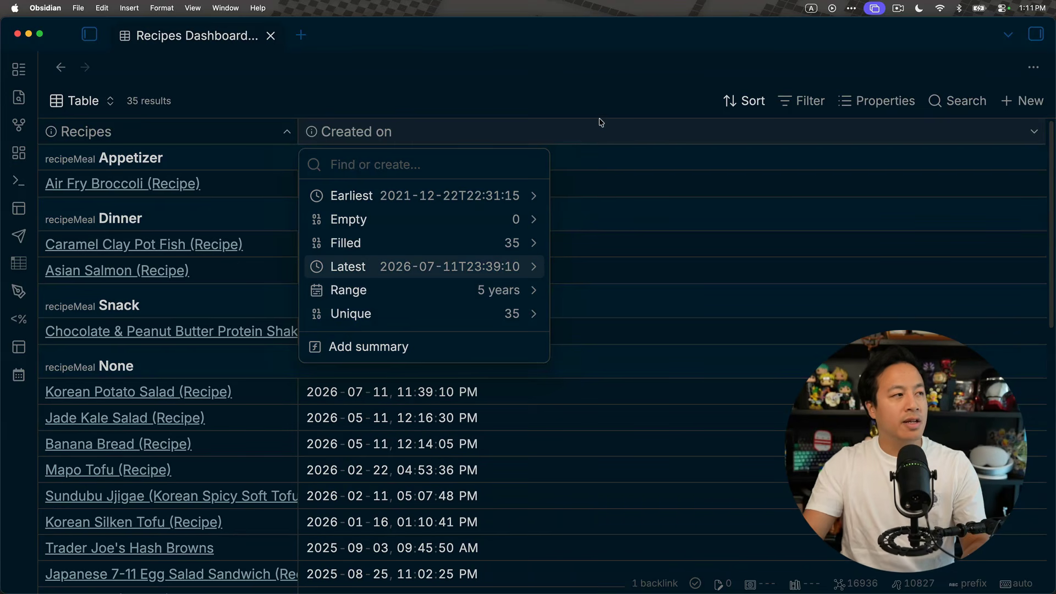
key(Escape)
Step: Find the Anker Gadget Inventory base by searching the notes and open it in a new tab
key(super+o)
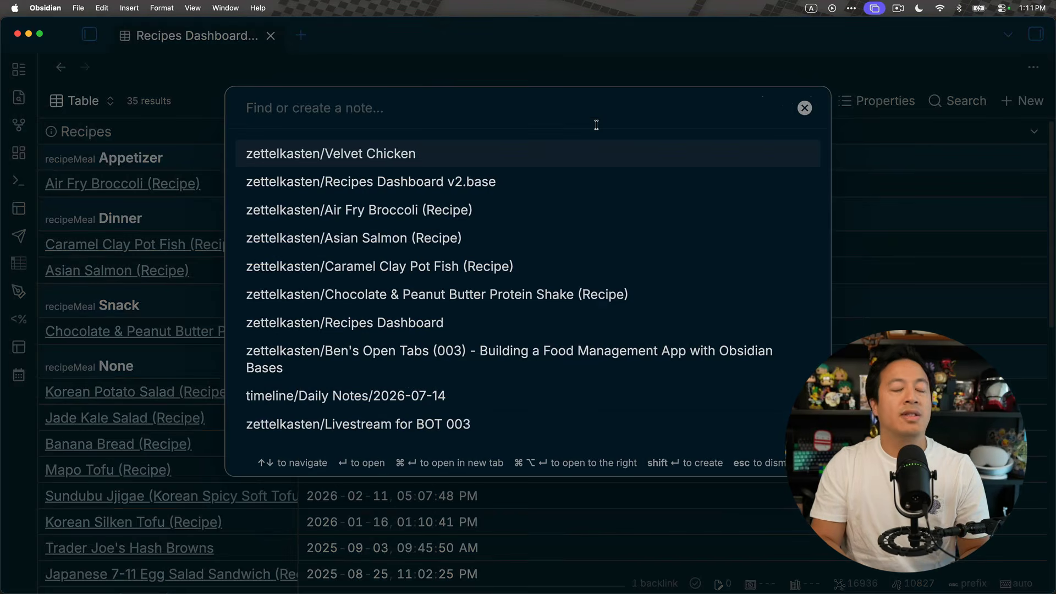
text(charging)
key(super+a)
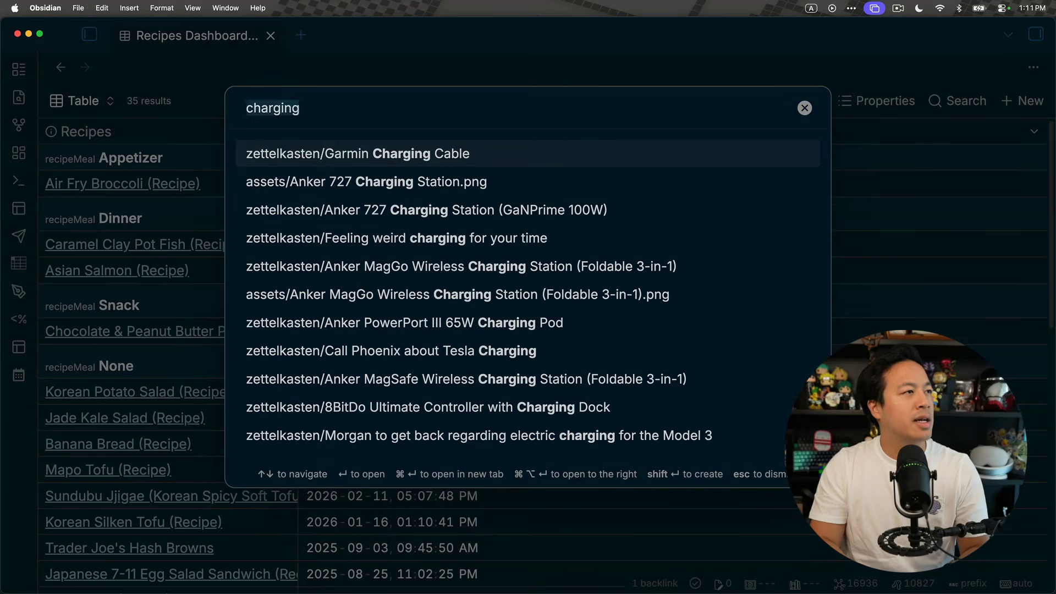
text(anker dash)
key(BackSpace)
key(BackSpace)
key(BackSpace)
text(g)
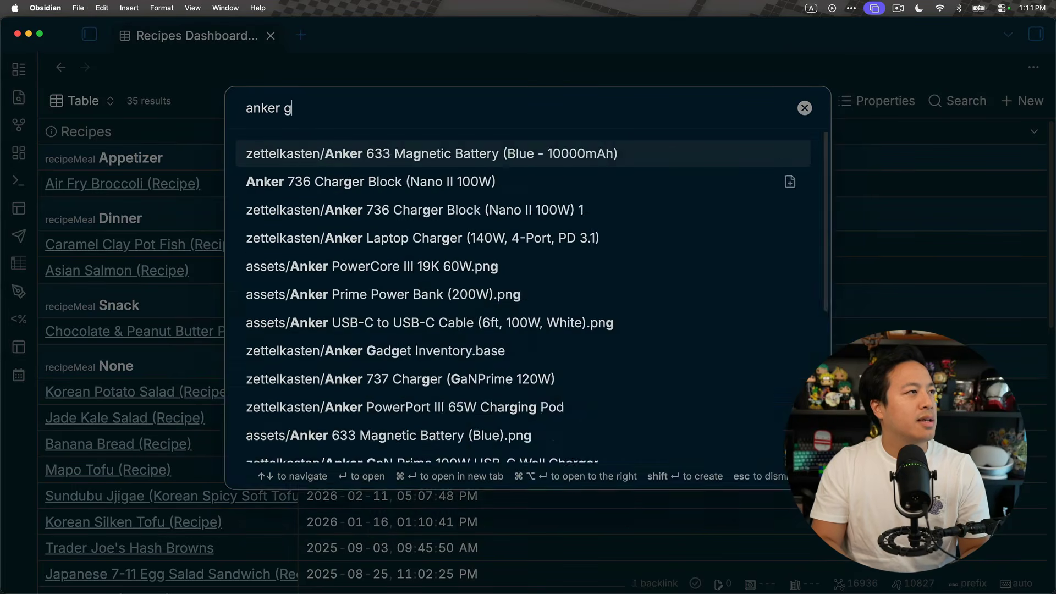
text(ear)
key(BackSpace)
key(BackSpace)
key(BackSpace)
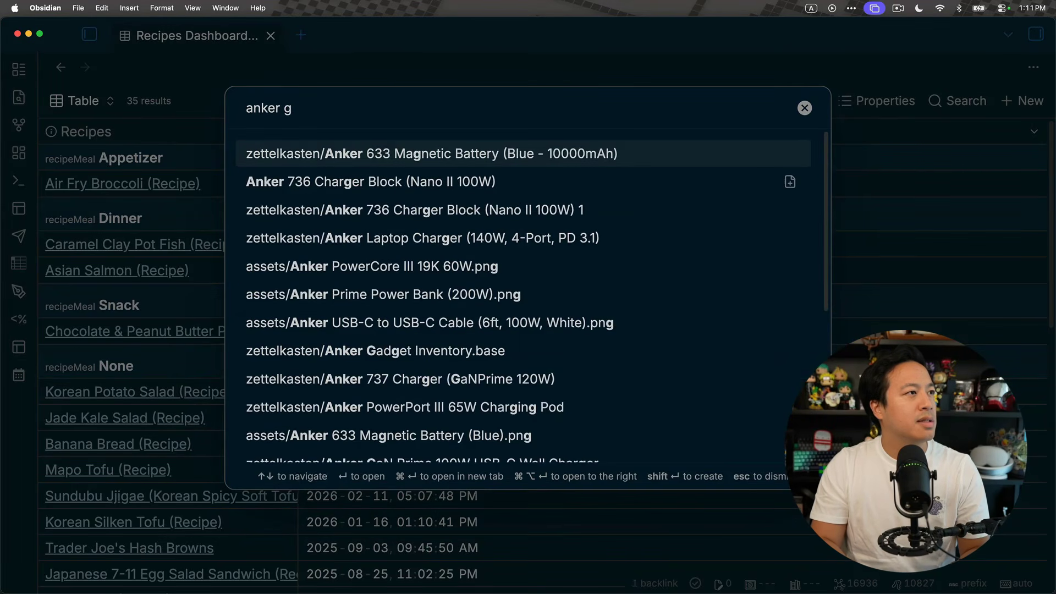
key(BackSpace)
text(base)
key(super+Return)
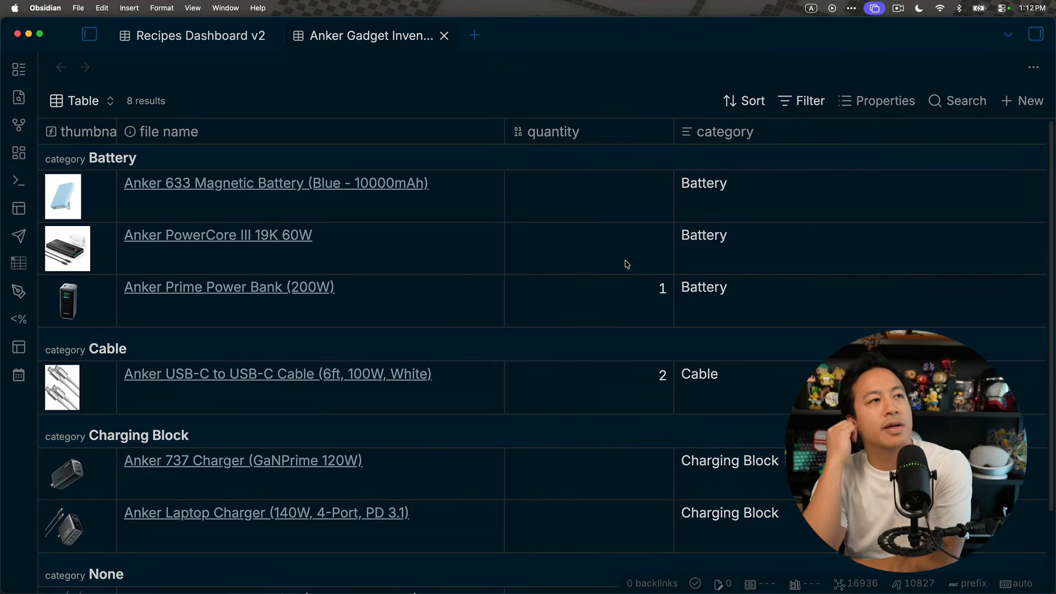
Step: Set the quantity to 1 for Anker PowerCore III 19K 60W and Anker 633 Magnetic Battery
scroll(425, 284, down, 3)
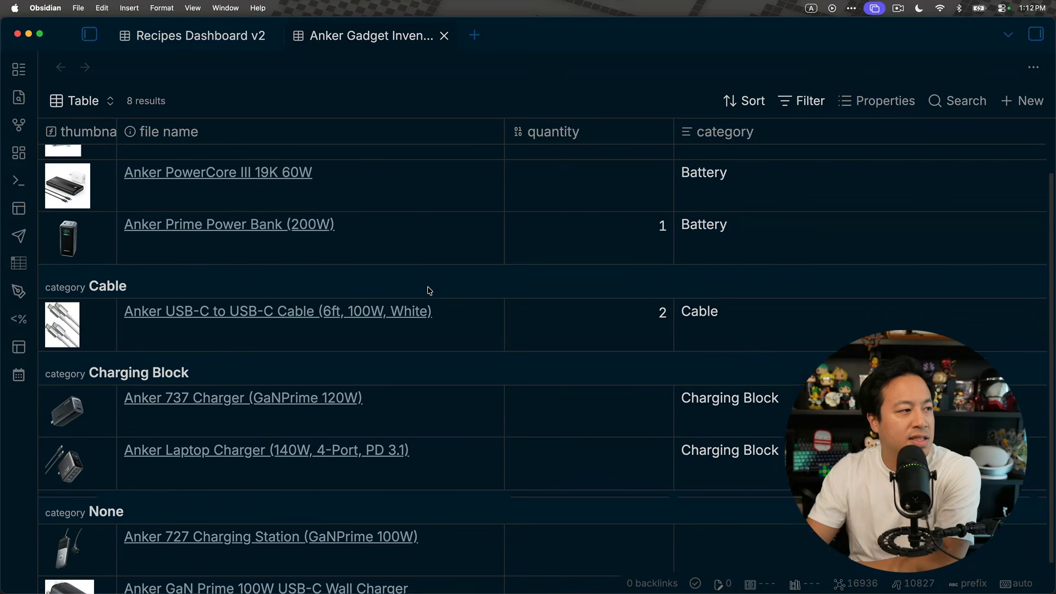
scroll(634, 334, up, 3)
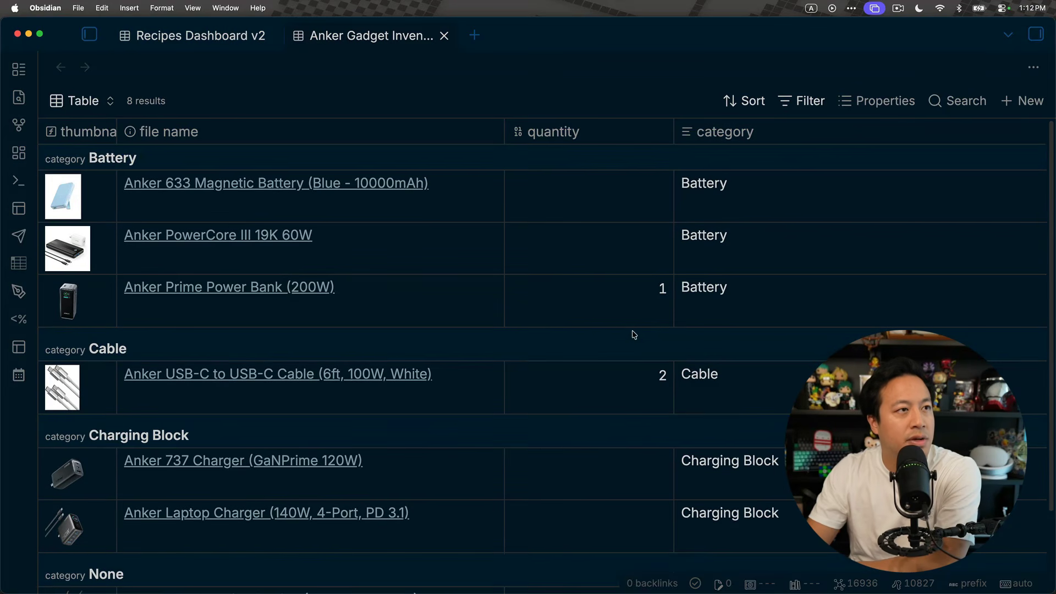
click(651, 243)
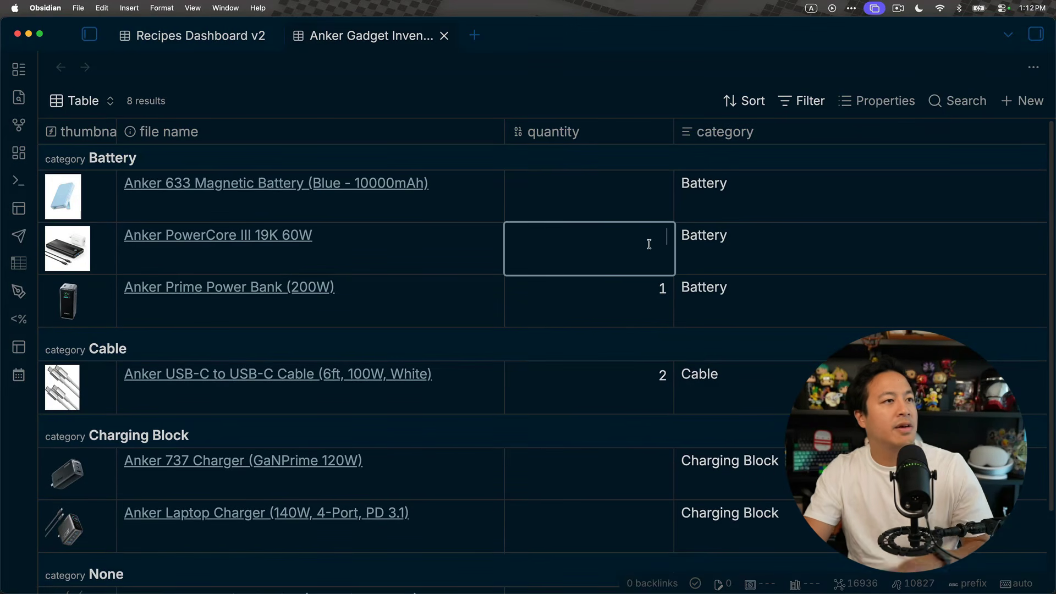
text(1)
click(649, 208)
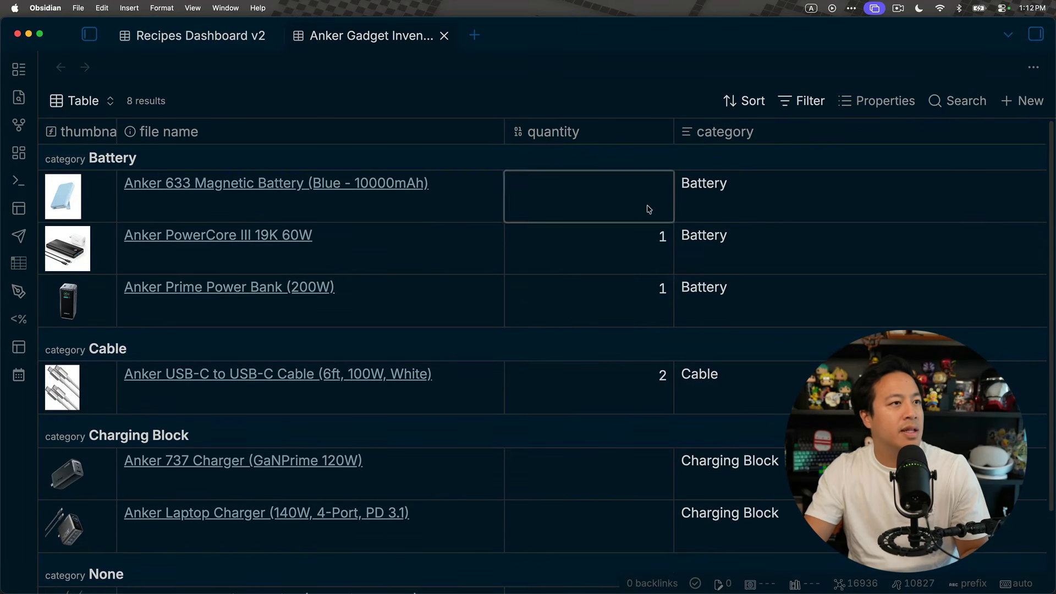
text(1)
click(745, 300)
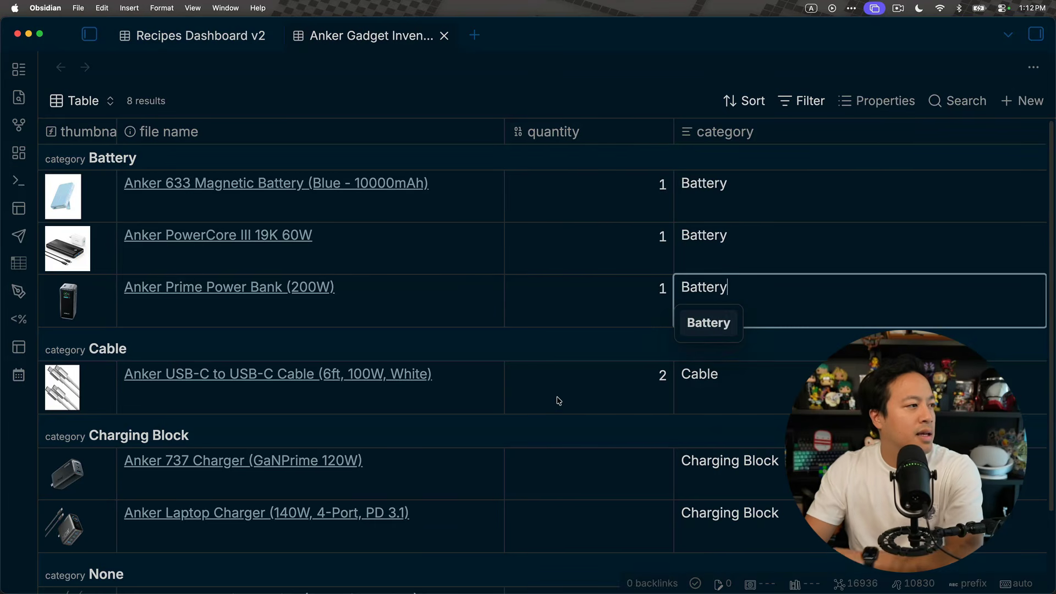
Step: Set the quantity to 1 for the Anker 737 Charger and the Anker Laptop Charger in the Charging Block group
scroll(559, 401, down, 3)
click(620, 382)
text(1)
click(630, 438)
text(1)
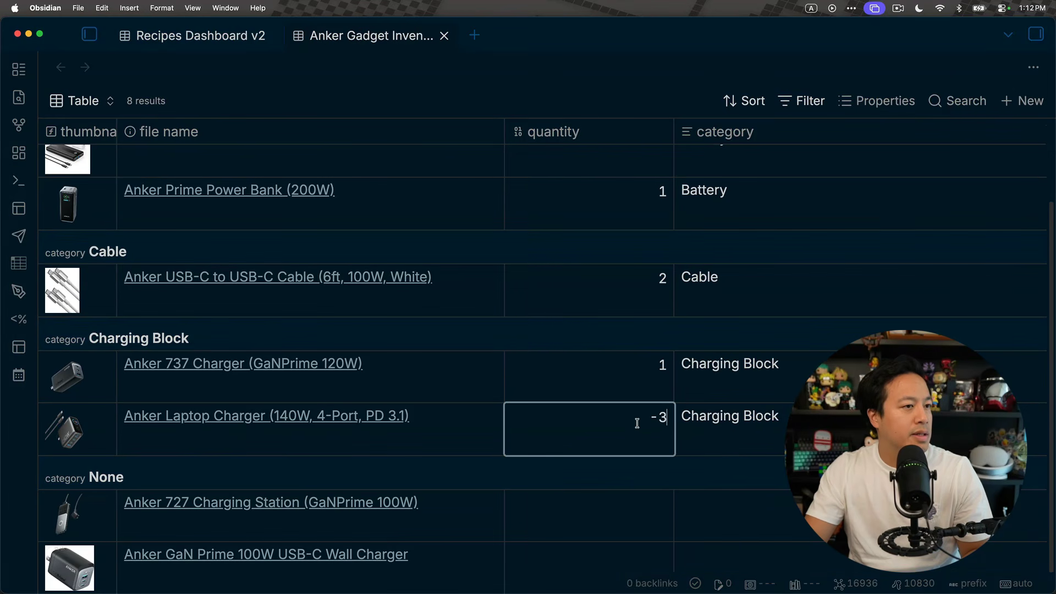
scroll(637, 423, up, 2)
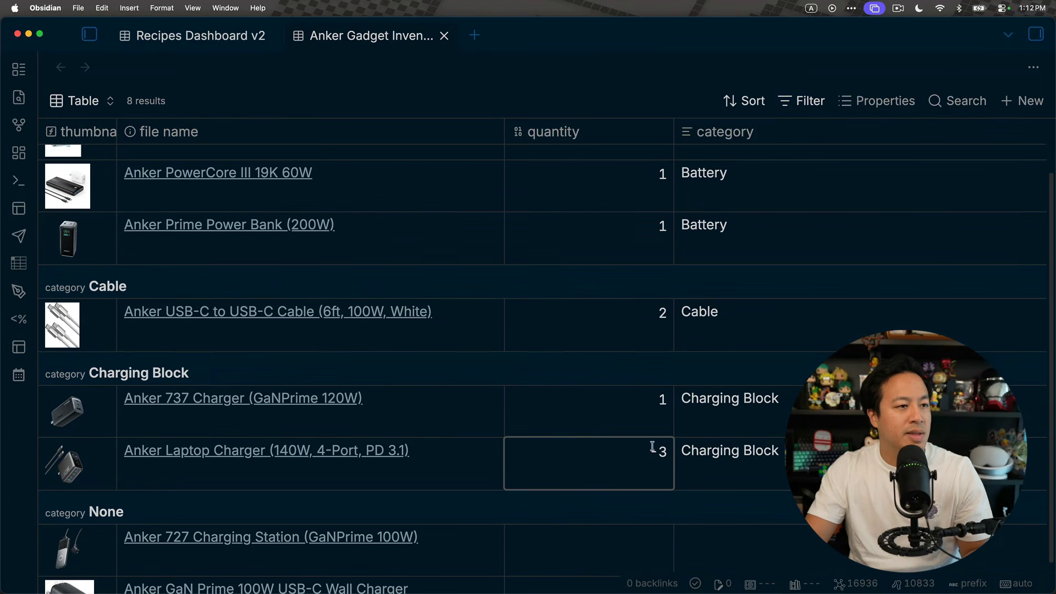
click(659, 451)
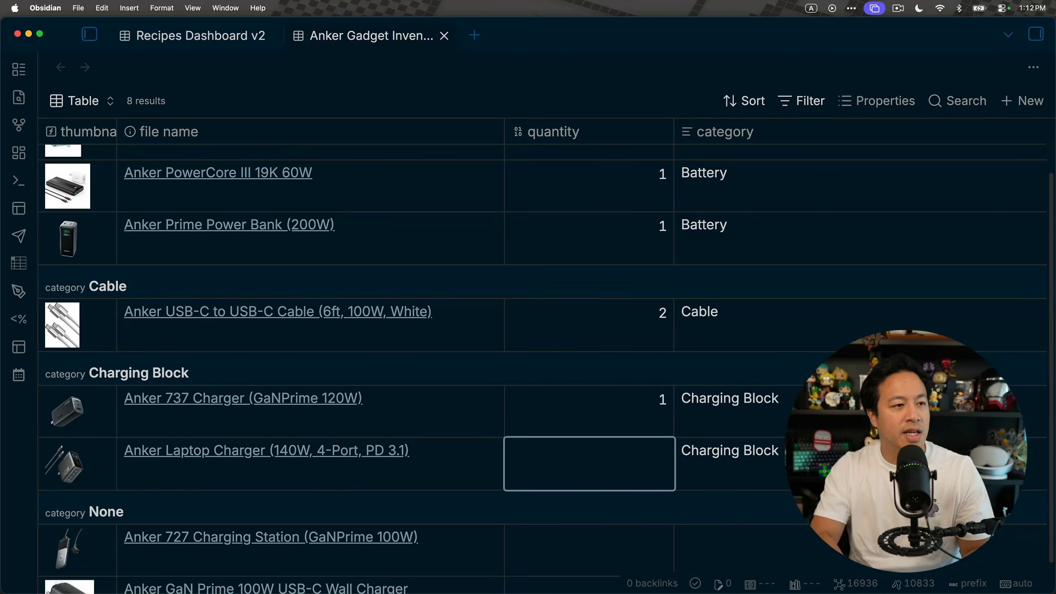
click(637, 412)
Step: Set the quantity to 1 for the Anker 727 Charging Station and the Anker GaN Prime 100W USB-C Wall Charger
scroll(622, 436, down, 1)
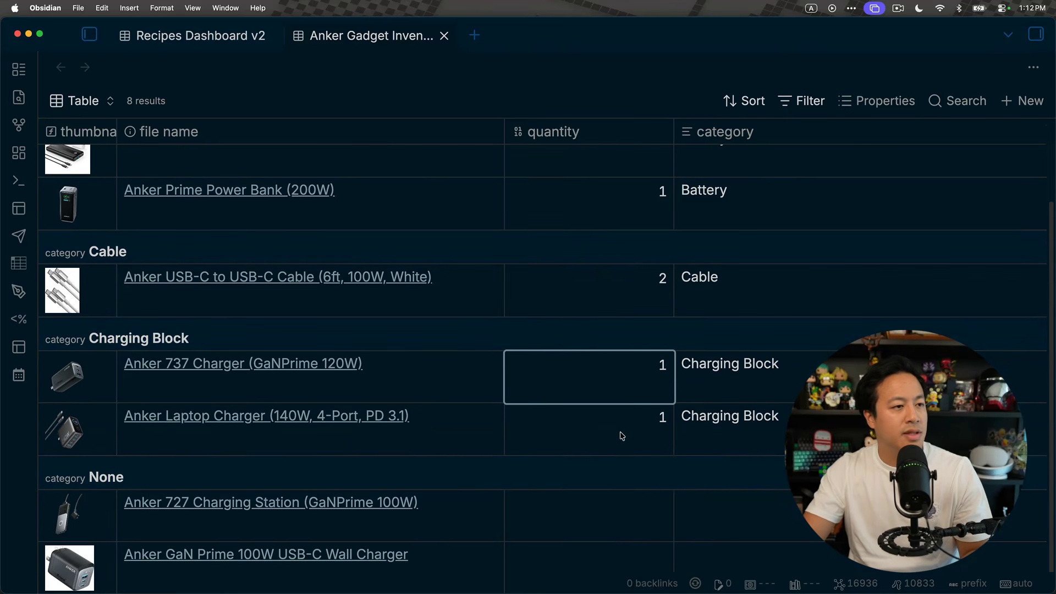
click(653, 523)
text(1)
click(611, 565)
text(1)
key(Return)
Step: View the quantity column's summary options and Unique formula, and look at the category column's summary options
scroll(610, 561, up, 3)
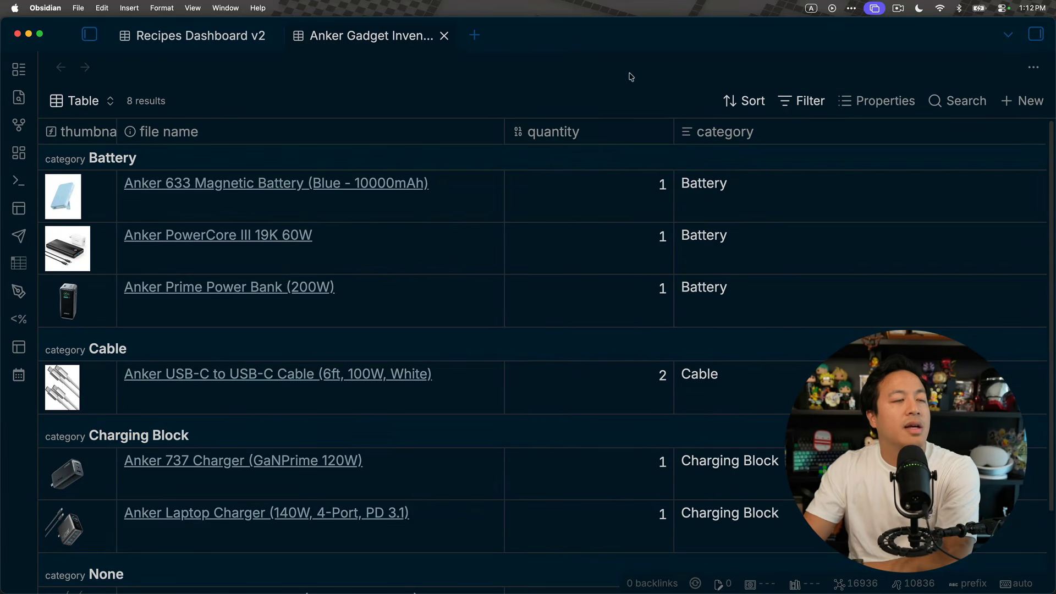
click(603, 131)
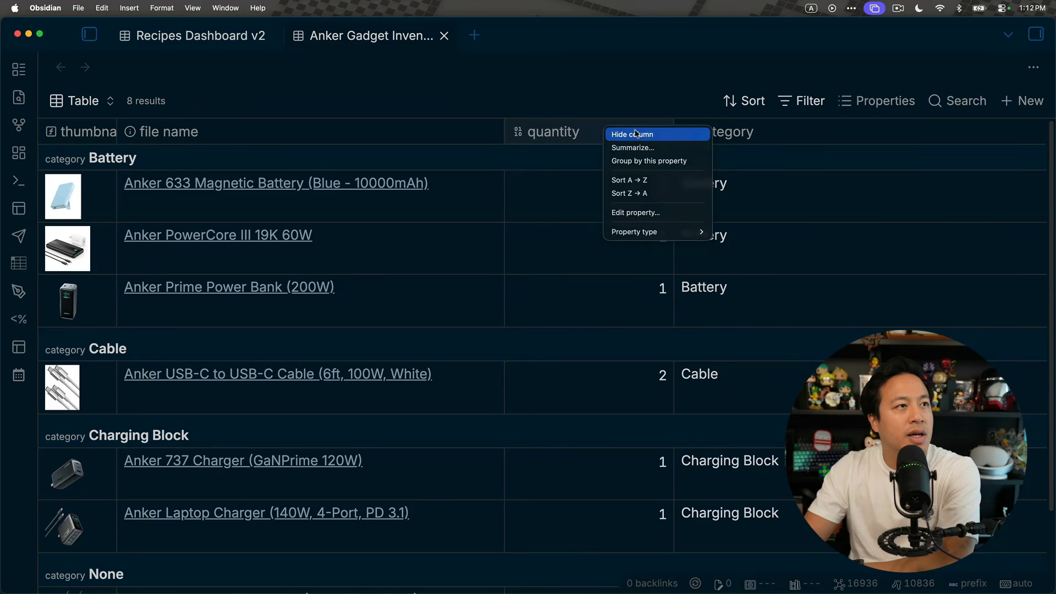
click(632, 148)
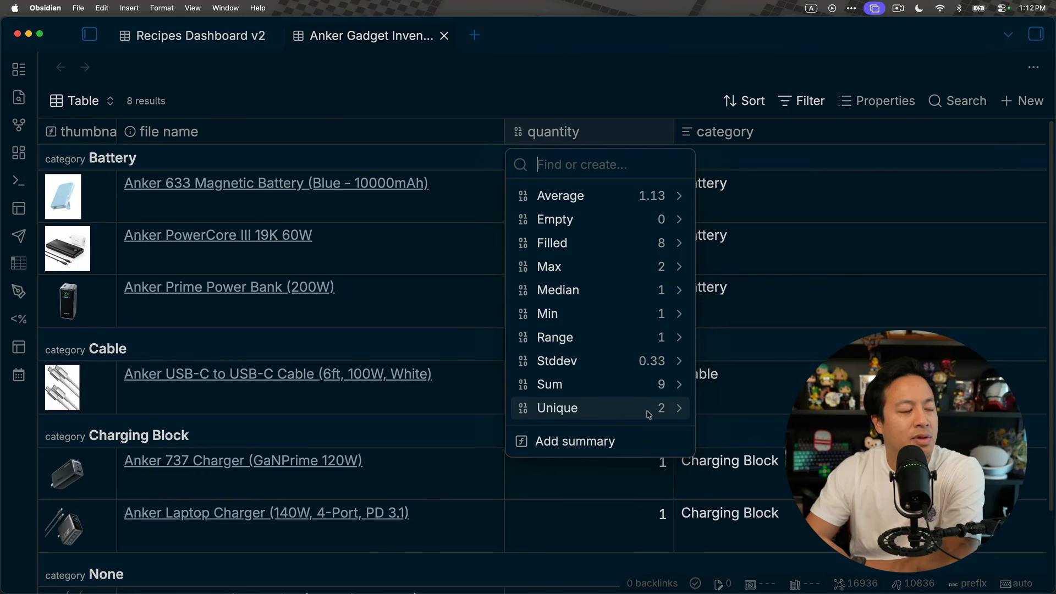
click(674, 410)
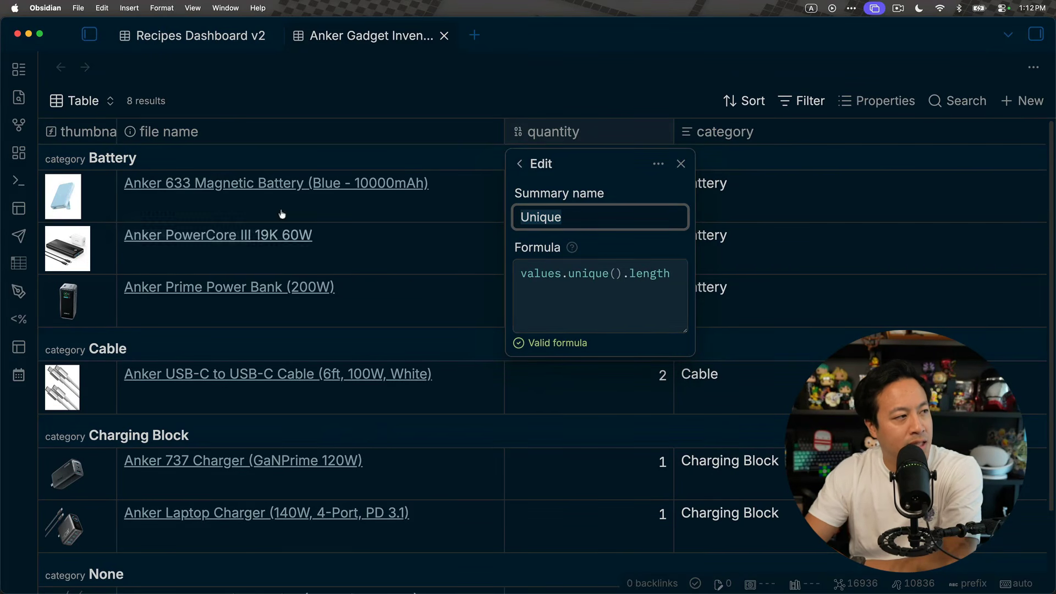
click(532, 166)
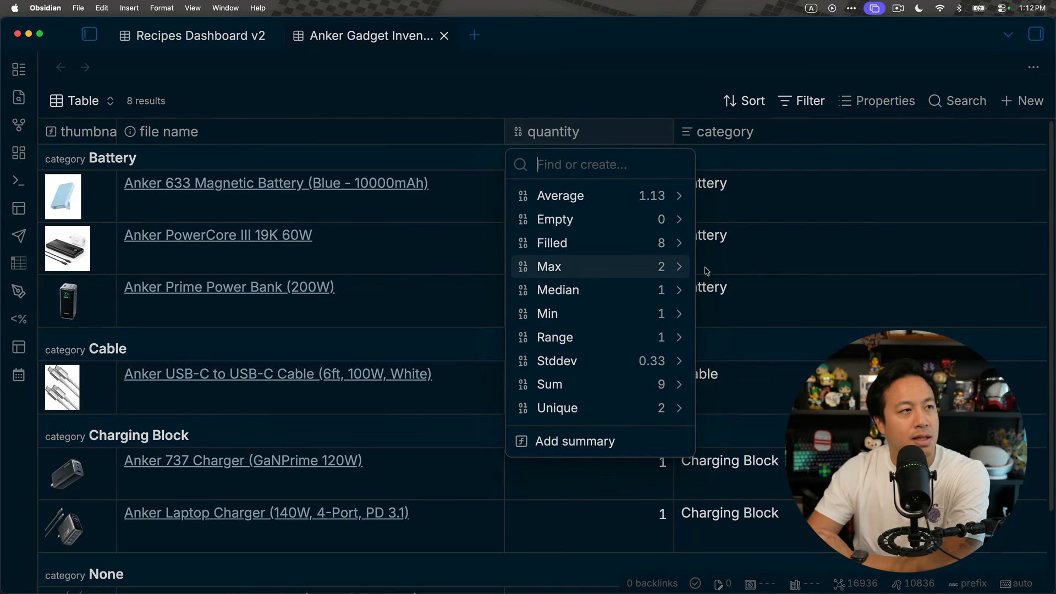
click(784, 280)
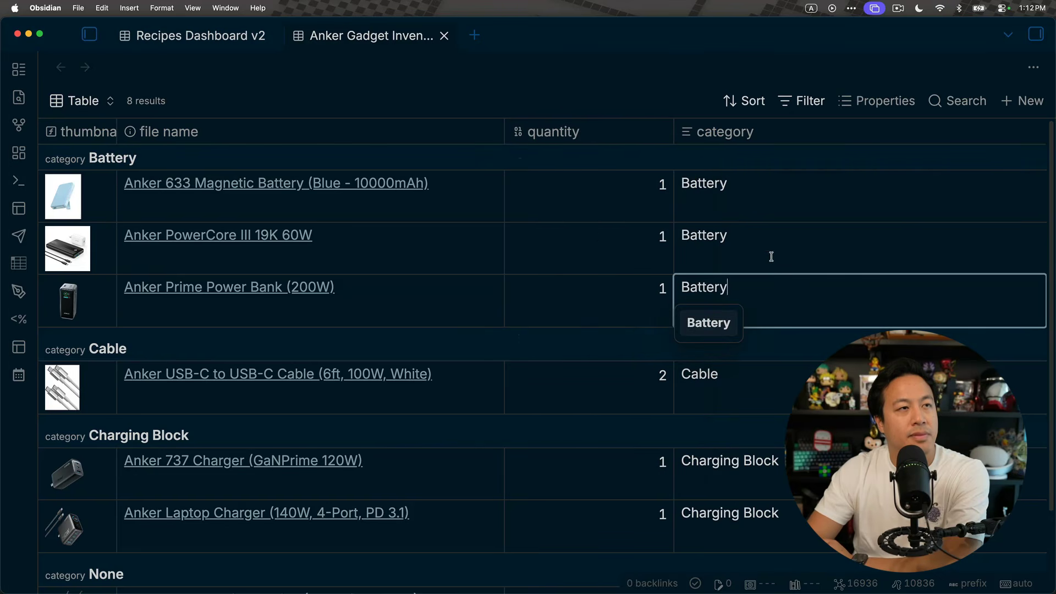
click(726, 134)
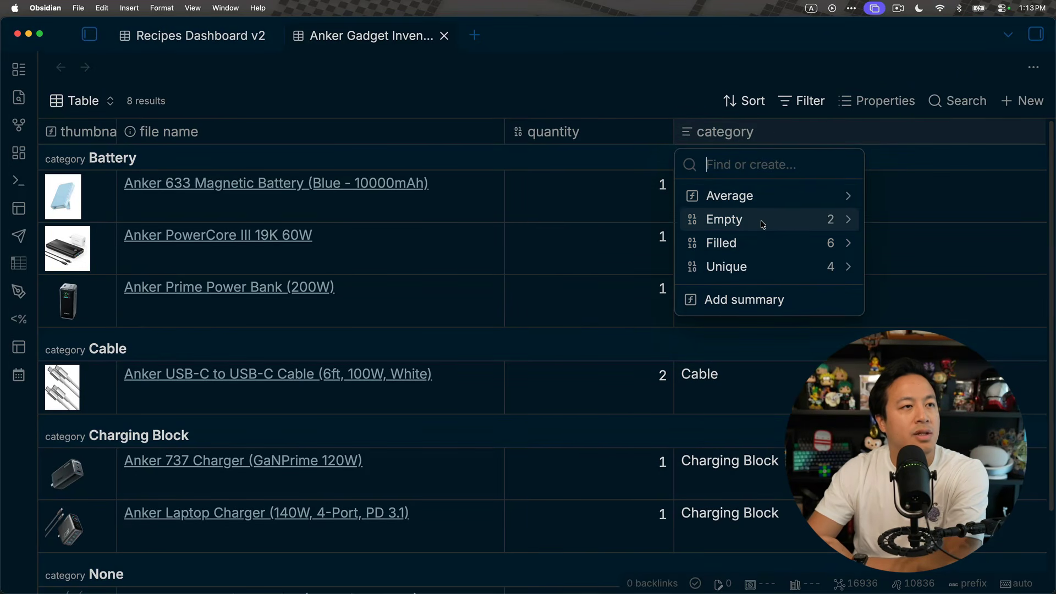
Step: Sort the inventory by quantity, A → Z, and add an Average summary to the quantity column
right_click(611, 133)
click(556, 126)
right_click(595, 132)
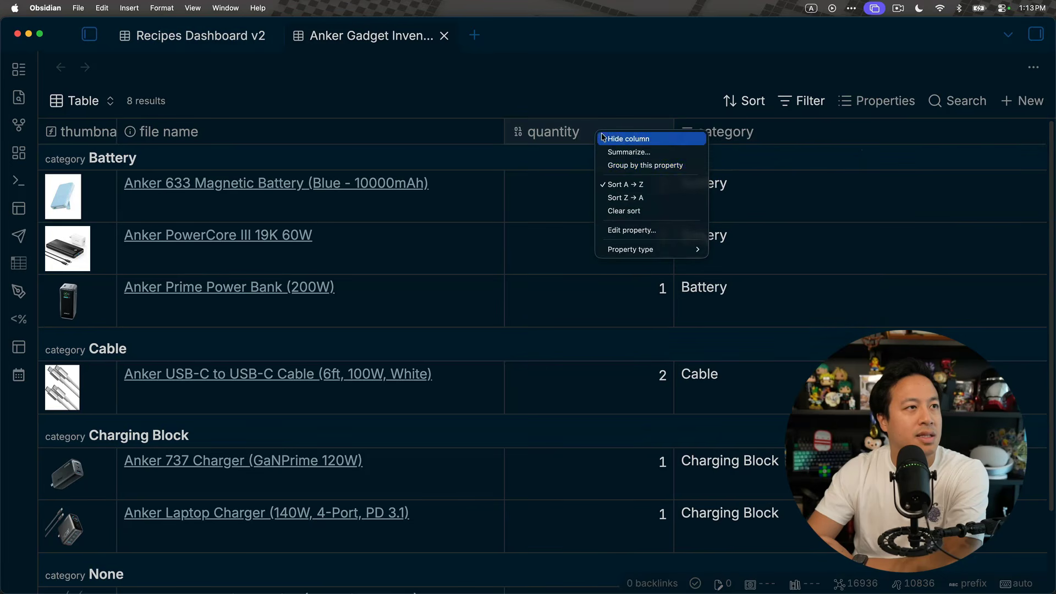
click(629, 152)
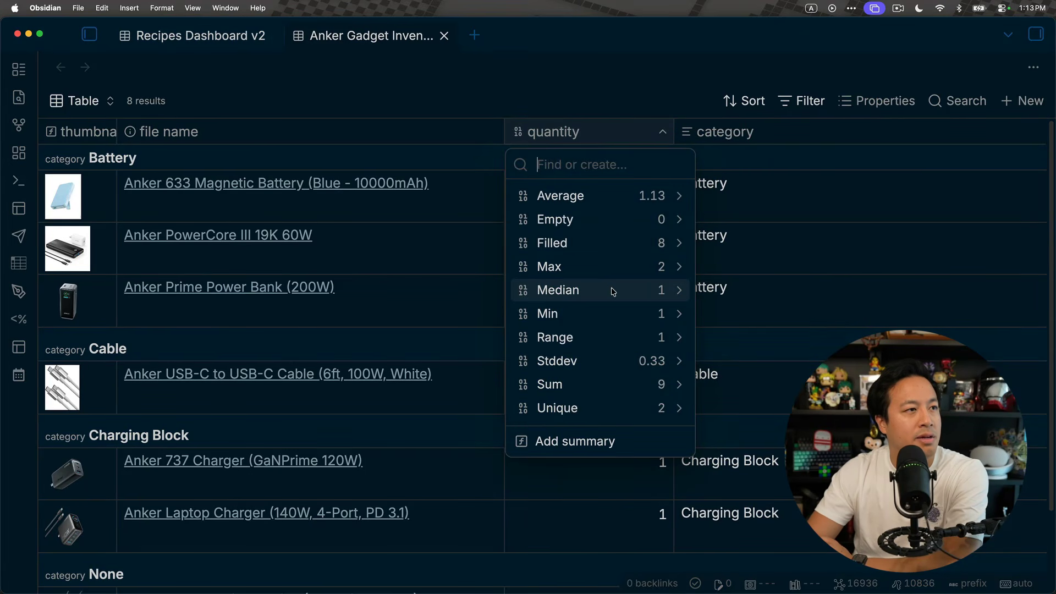
click(611, 196)
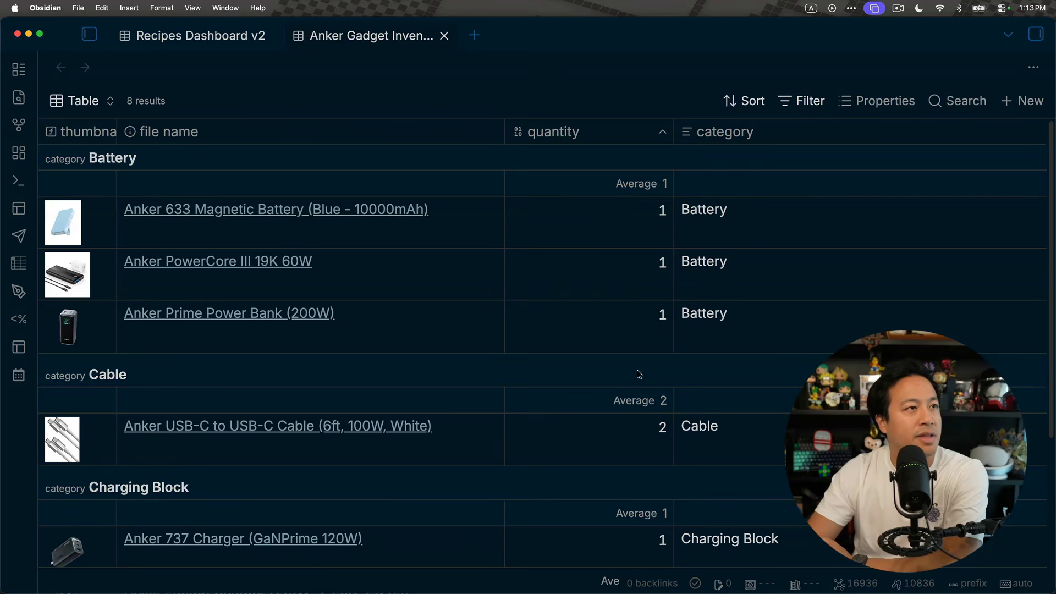
Step: Examine the Average quantity summary in each category group of the inventory table
scroll(655, 245, down, 1)
scroll(627, 186, up, 1)
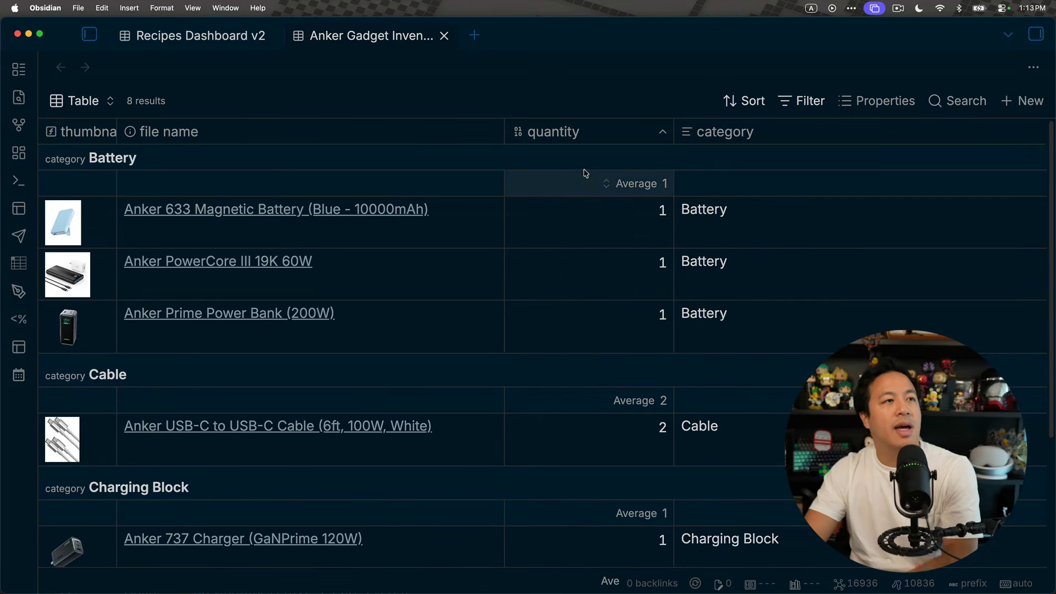
scroll(612, 294, down, 1)
scroll(613, 294, down, 5)
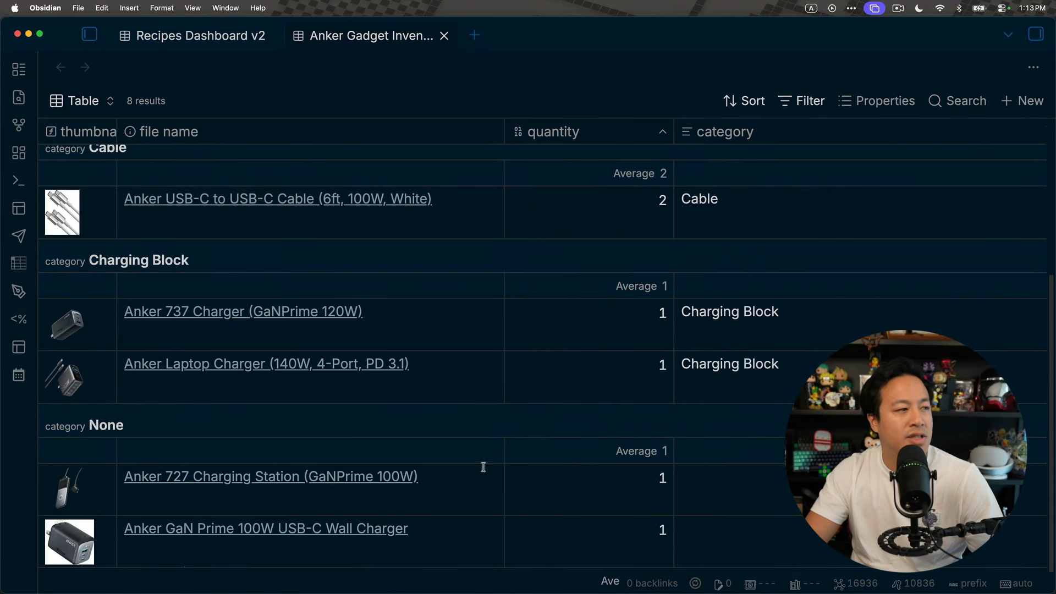
scroll(365, 417, up, 2)
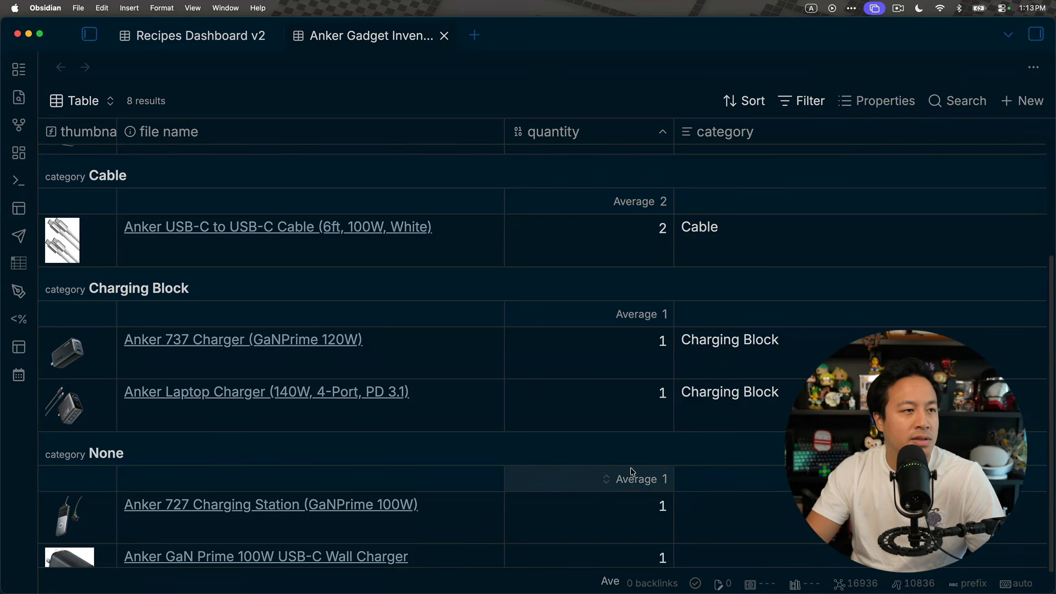
scroll(635, 476, down, 1)
scroll(643, 484, up, 5)
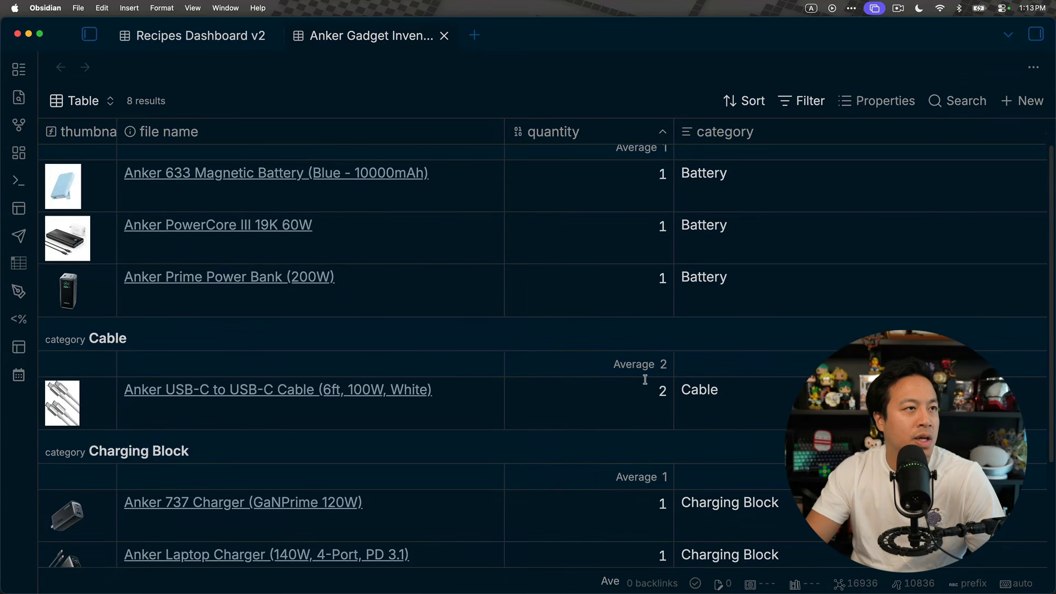
Step: Change the quantity column's summary to Sum and review the sums across the category groups
click(598, 130)
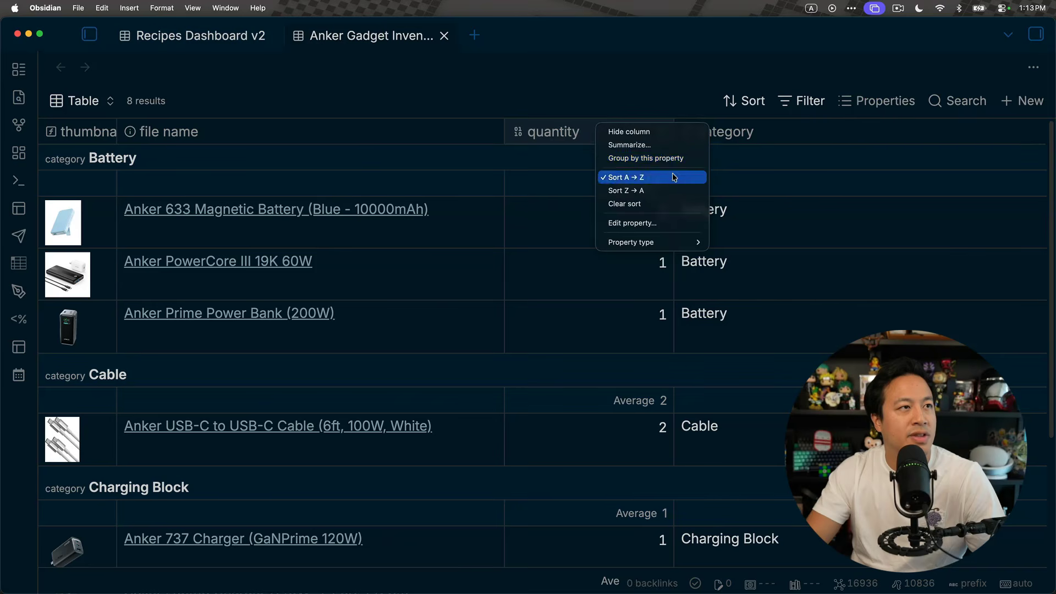
click(667, 146)
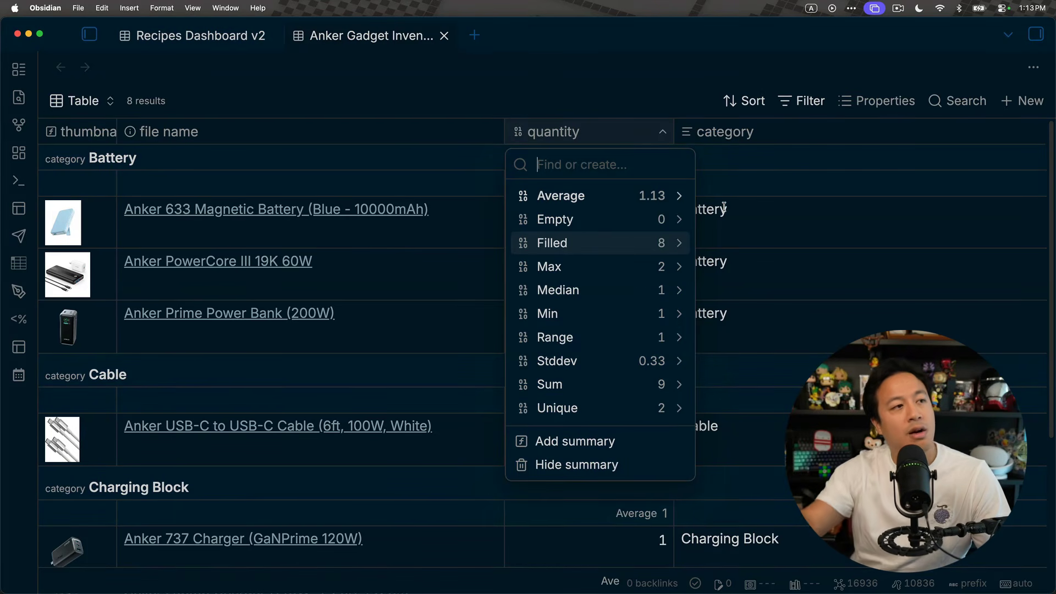
click(631, 383)
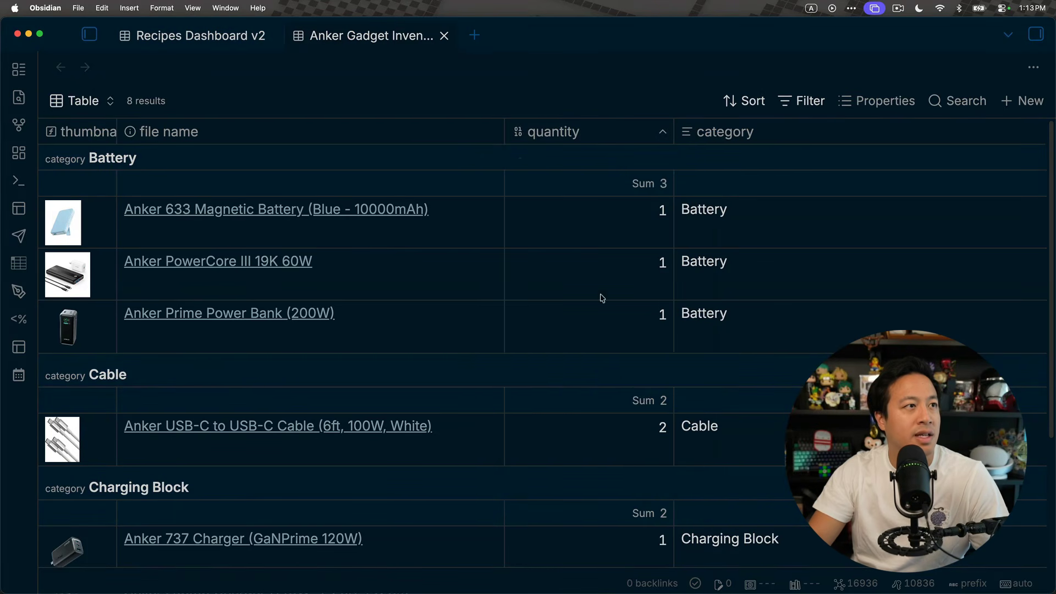
scroll(651, 262, down, 5)
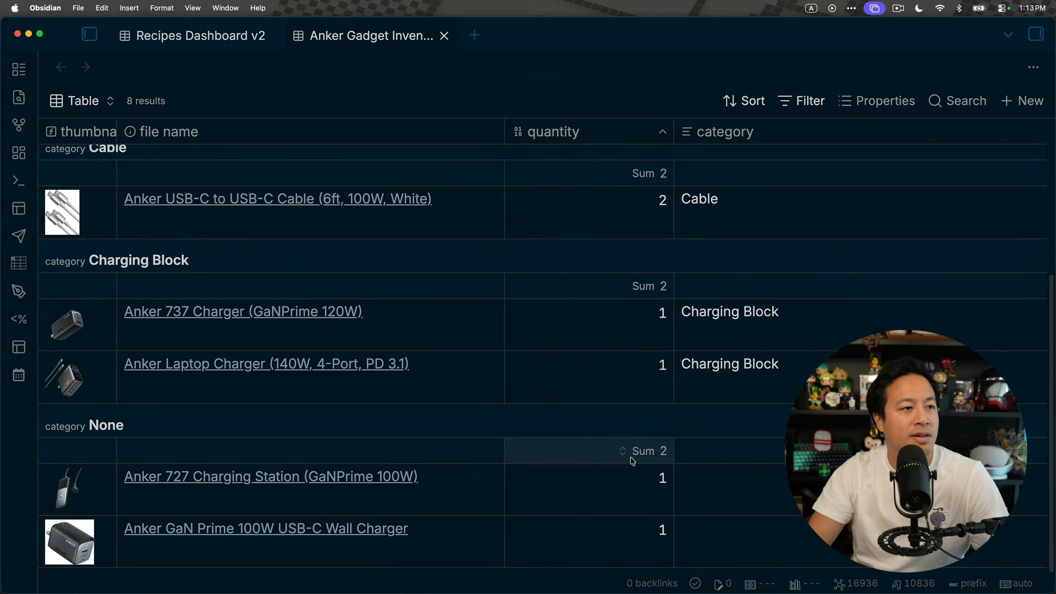
scroll(633, 461, up, 5)
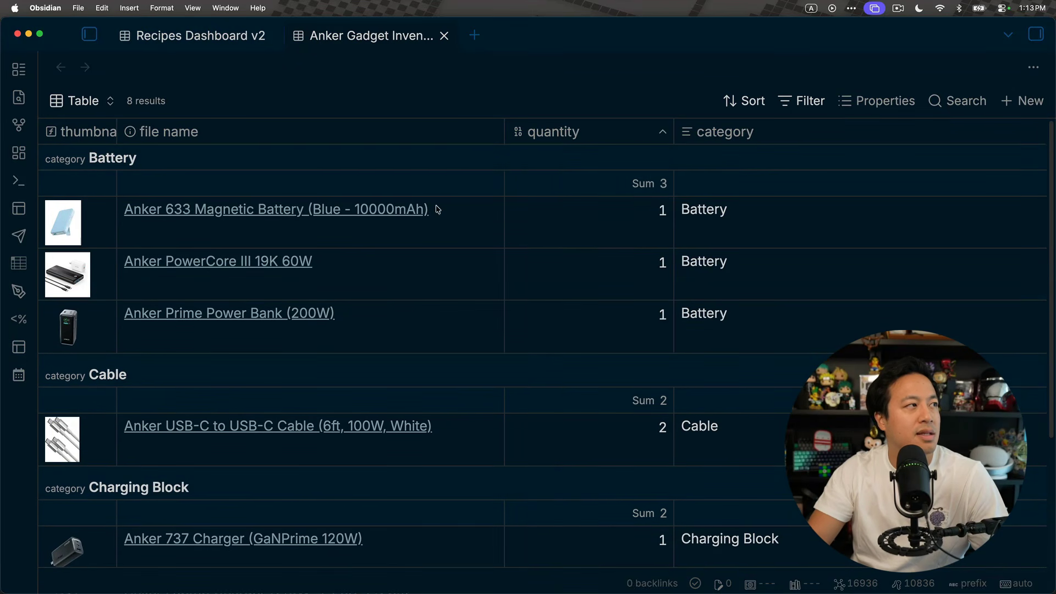
scroll(680, 372, down, 5)
scroll(679, 368, up, 5)
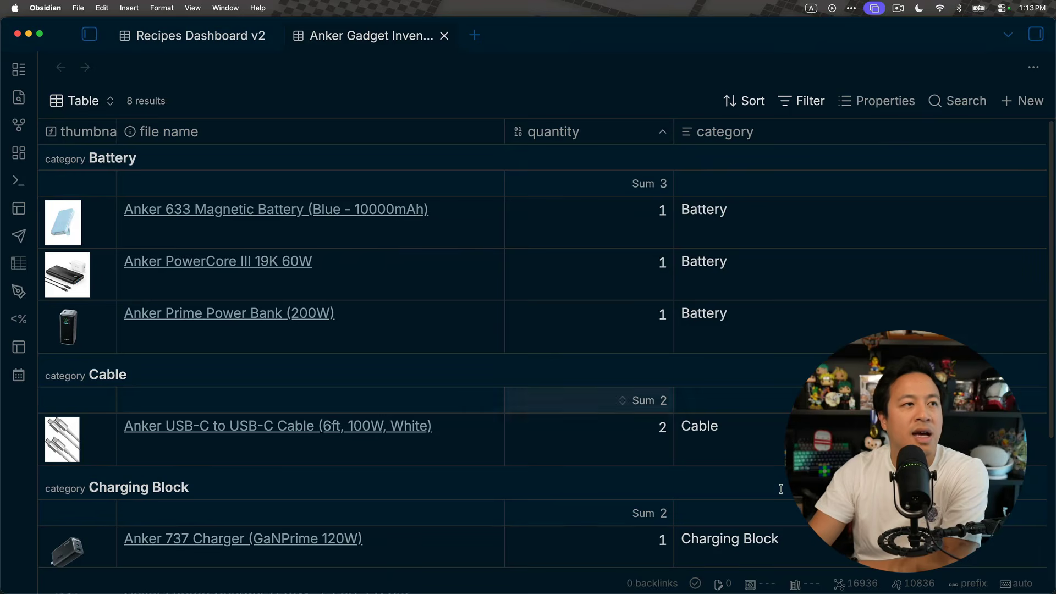
scroll(688, 484, down, 5)
scroll(644, 449, up, 5)
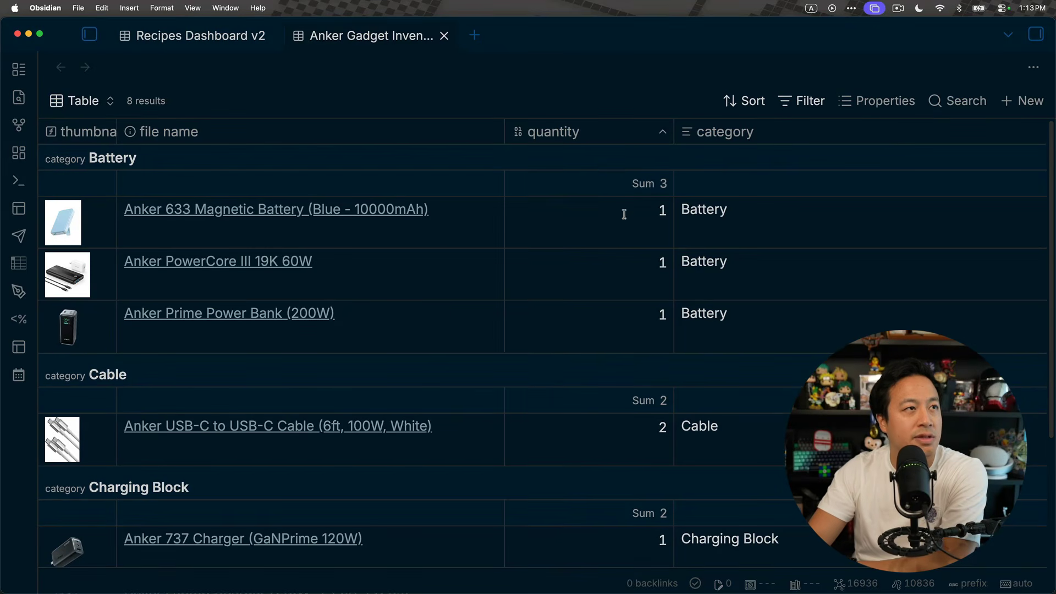
Step: Examine the quantity column's summary options and the Sum rows of the Battery, Cable and remaining category groups
click(616, 137)
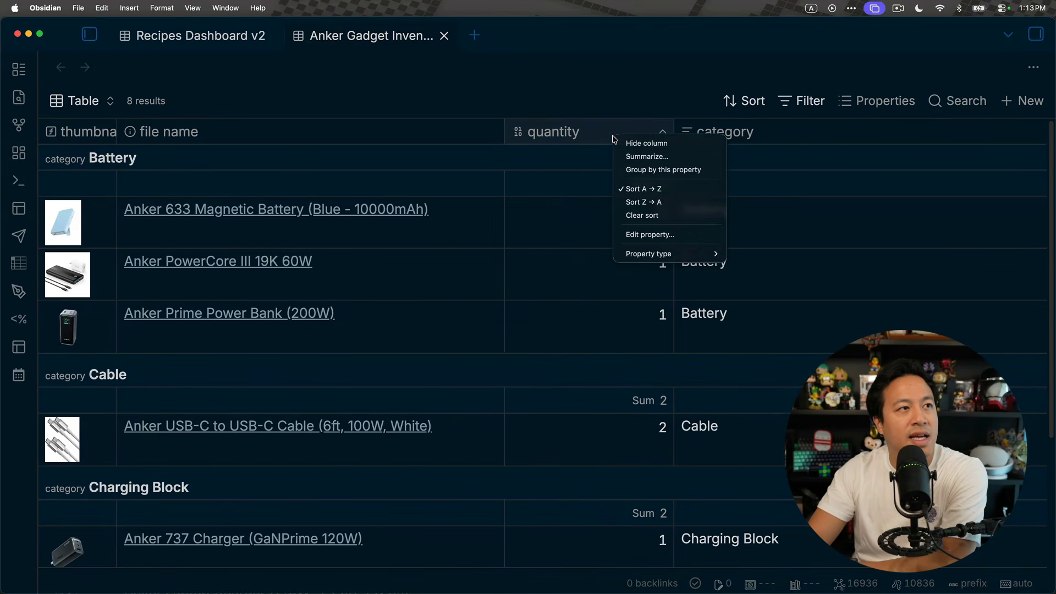
click(648, 158)
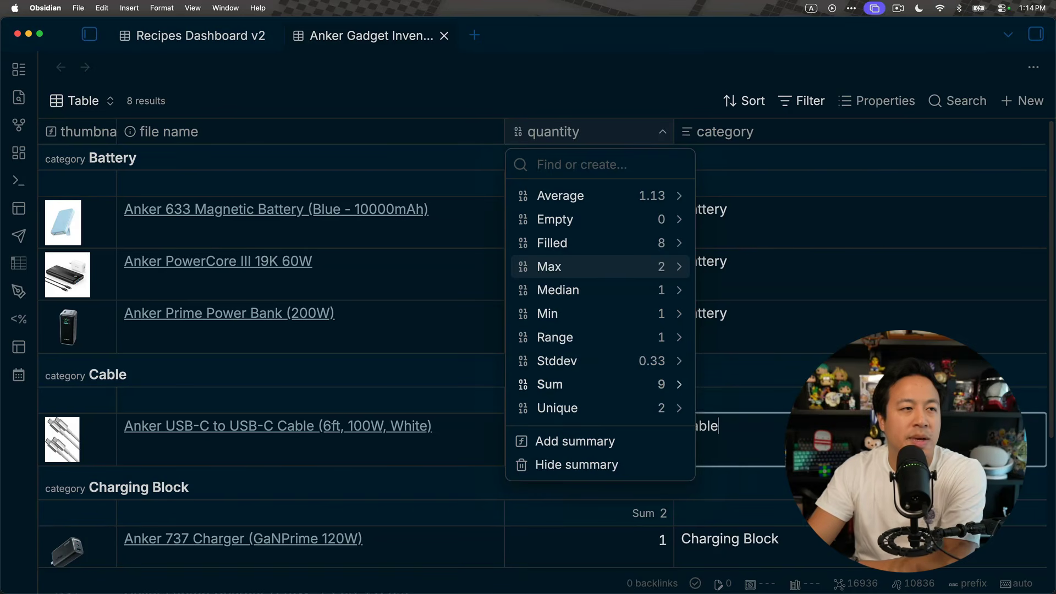
key(Escape)
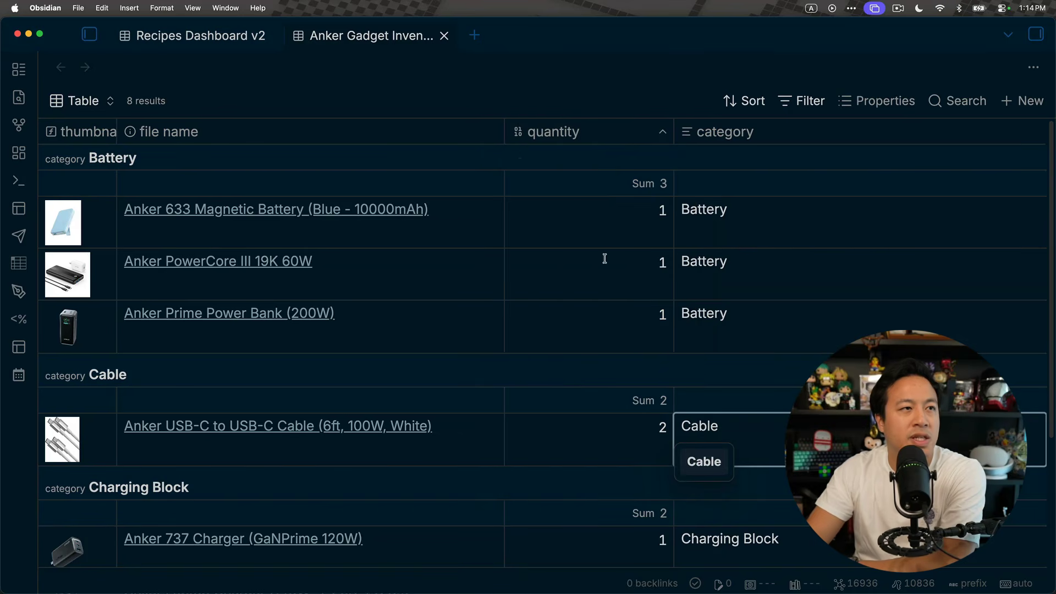
click(647, 182)
key(Escape)
scroll(682, 307, down, 3)
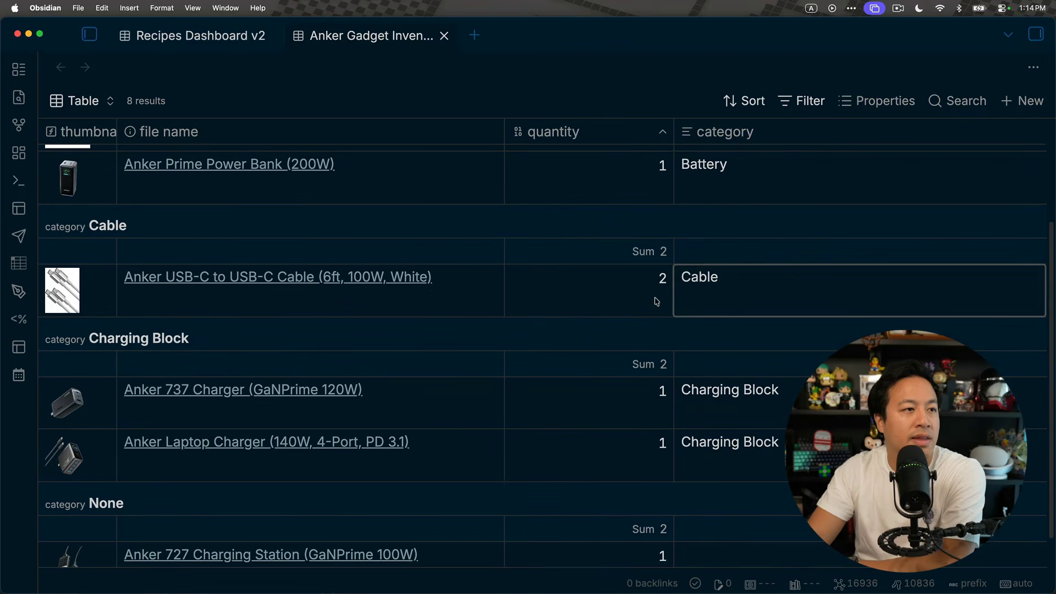
click(654, 252)
click(766, 350)
scroll(767, 351, down, 2)
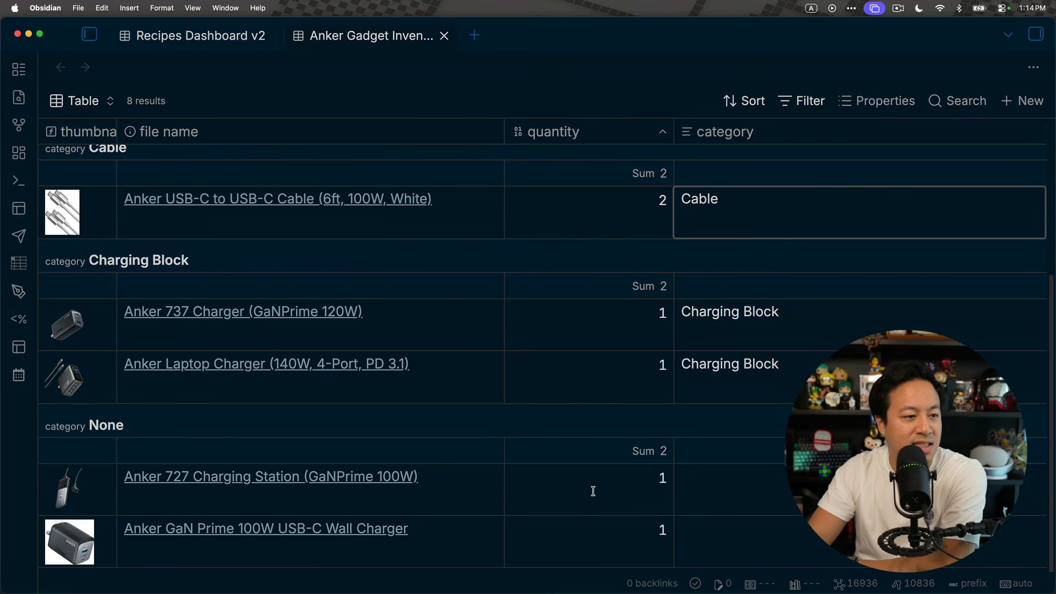
key(Escape)
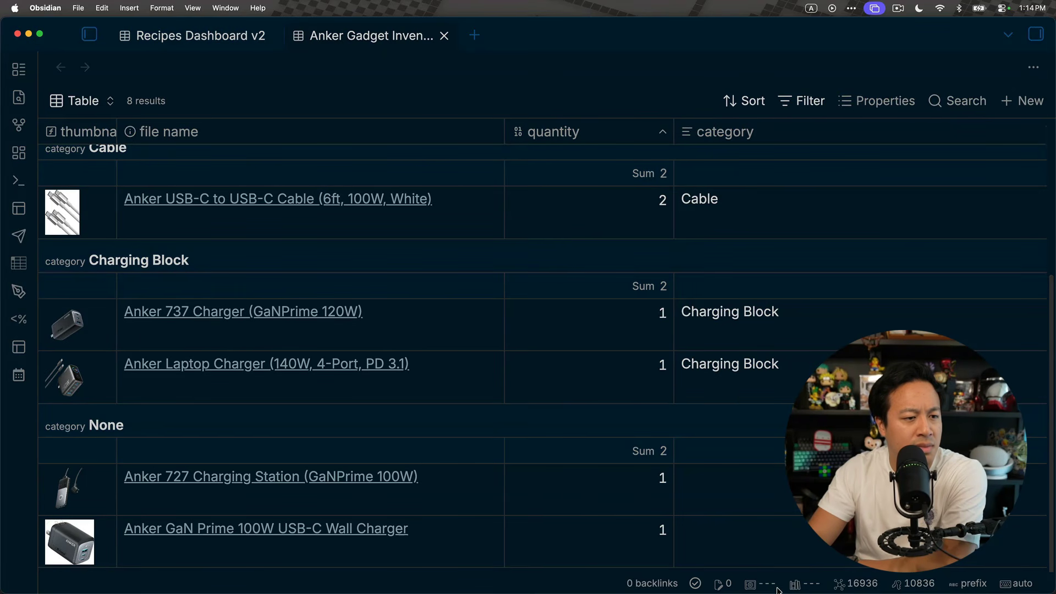
Step: Open the summary options for the table-wide quantity total and choose Sum again
click(561, 584)
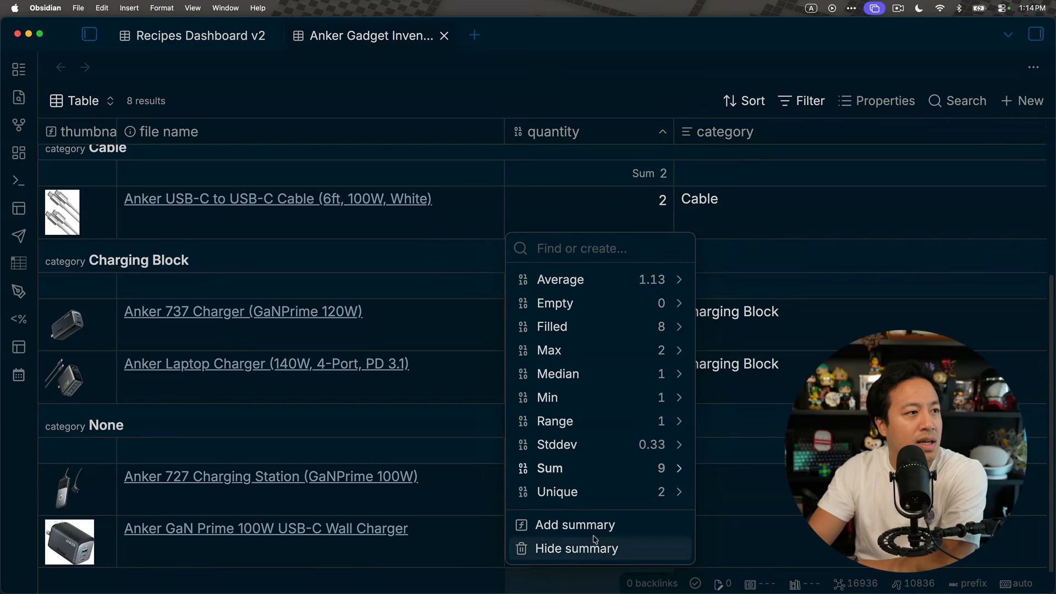
click(580, 472)
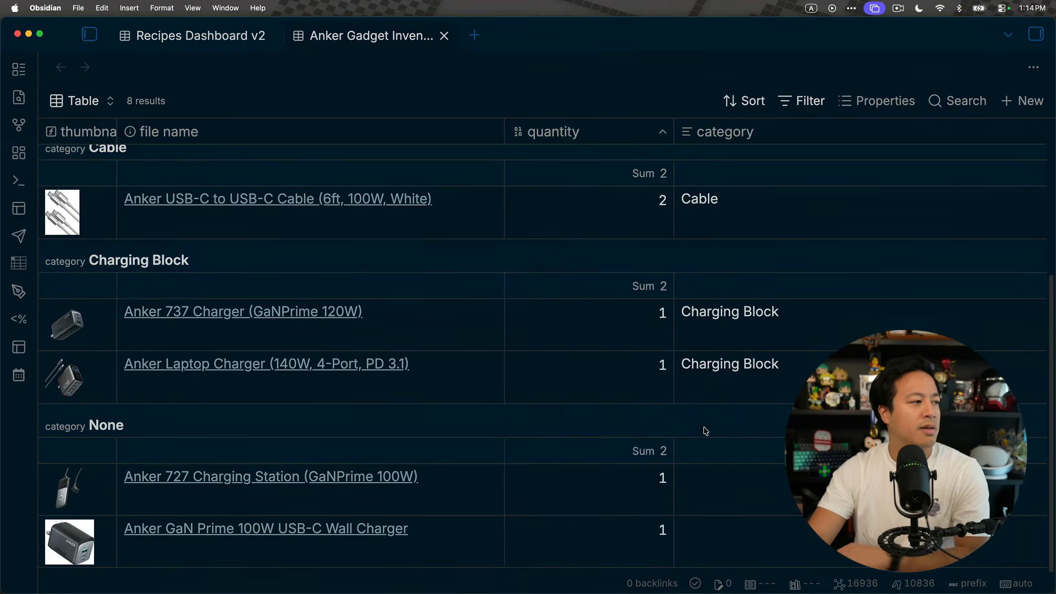
scroll(701, 429, up, 3)
scroll(651, 407, down, 3)
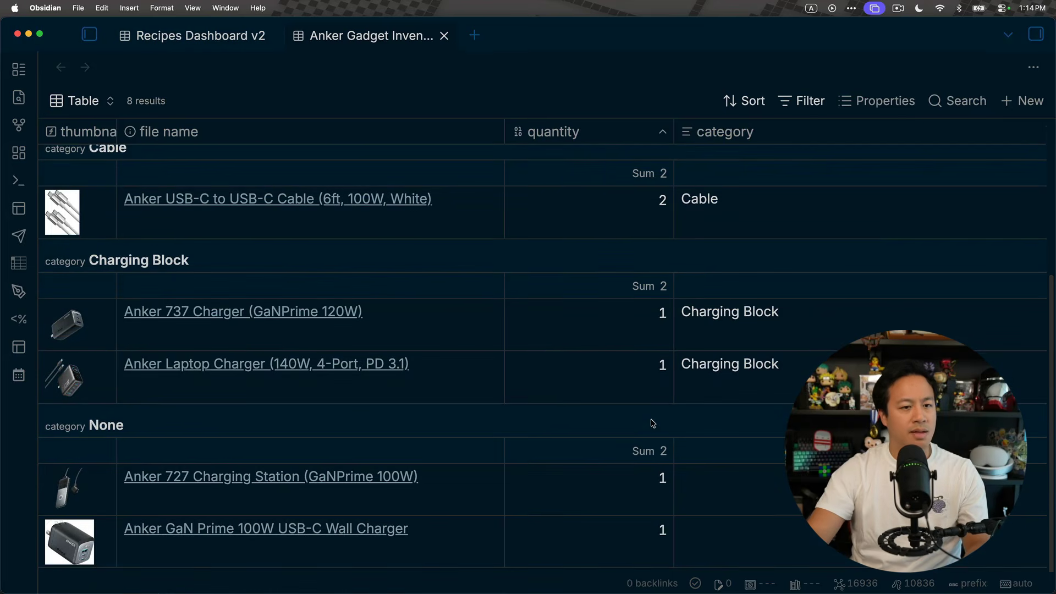
Step: Search the command palette for "bottom b" and "bar" to look for a way to hide the bottom bar
key(super+p)
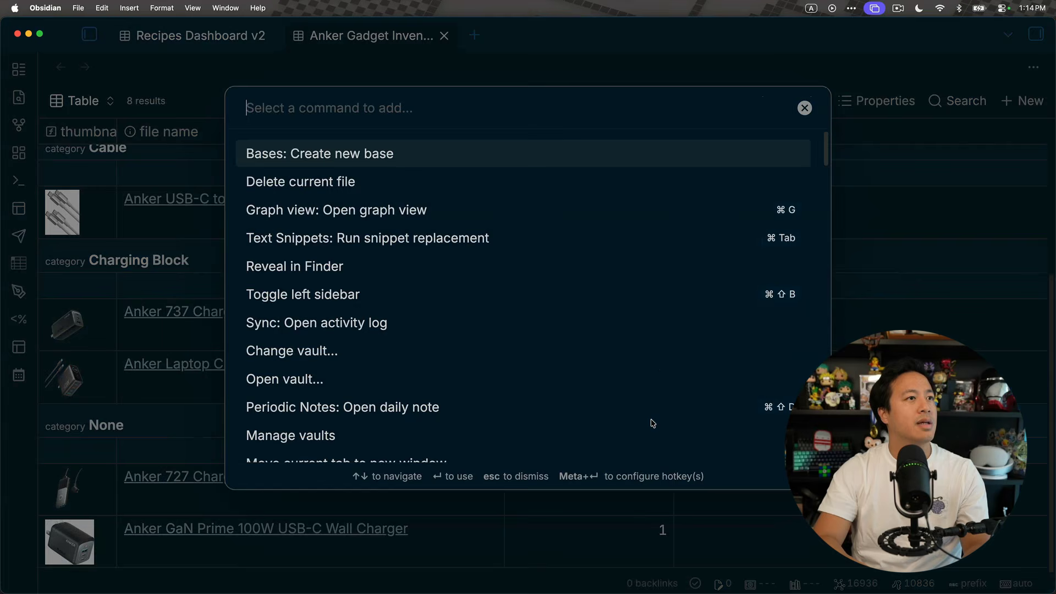
text(bottom b)
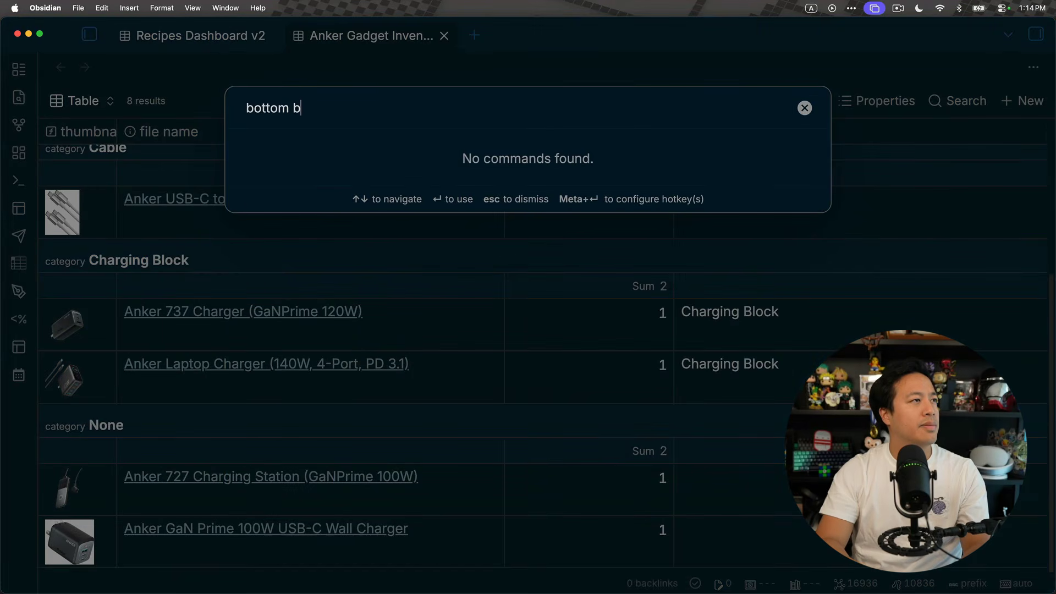
key(super+a)
text(bar)
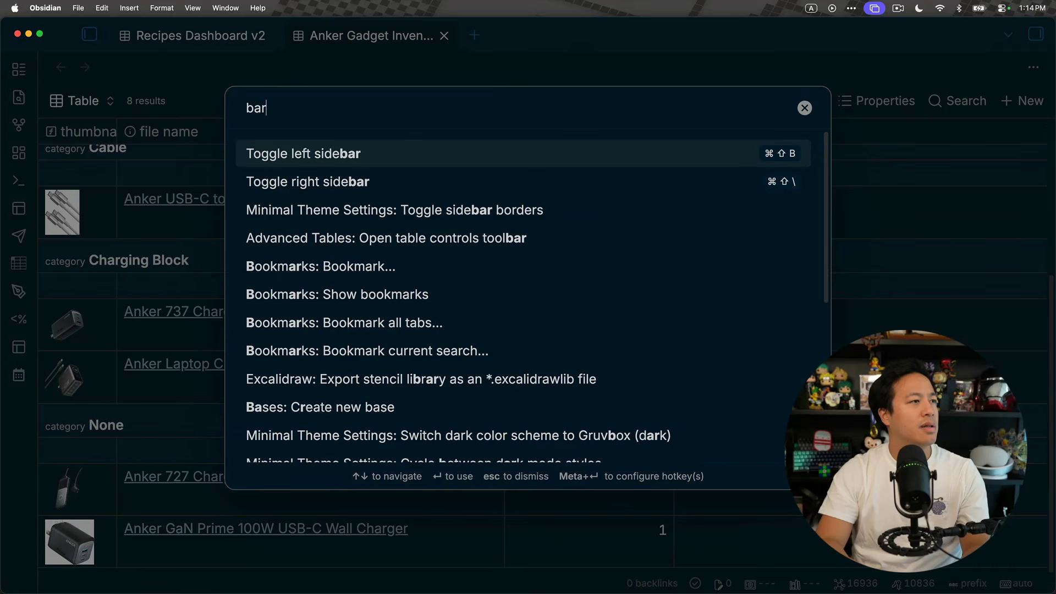
key(Escape)
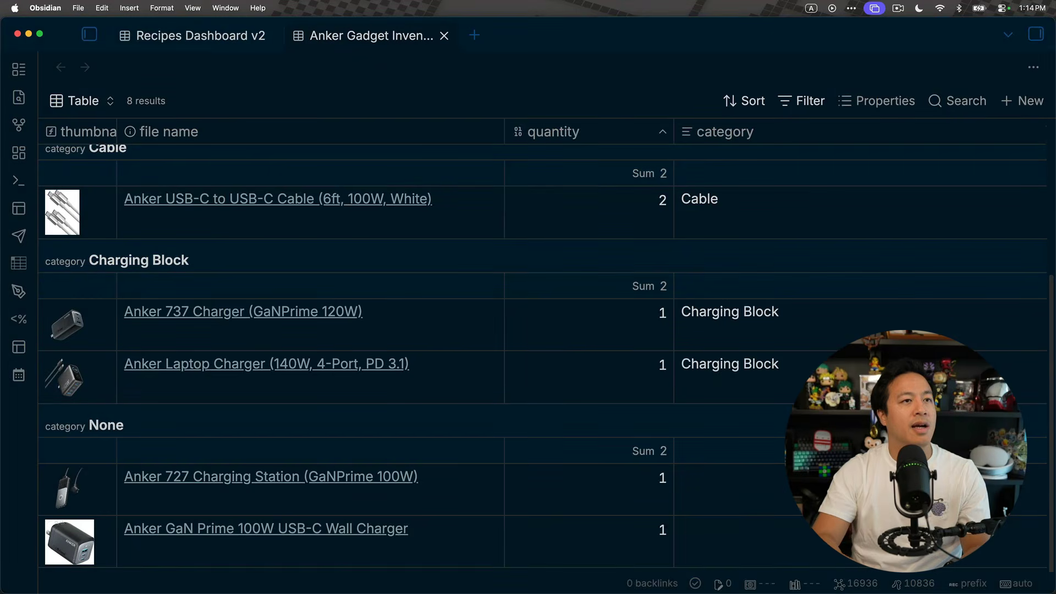
Step: Inspect the interface with the developer tools, delete the status-bar element covering the table total, and close the tools
key(alt+super+i)
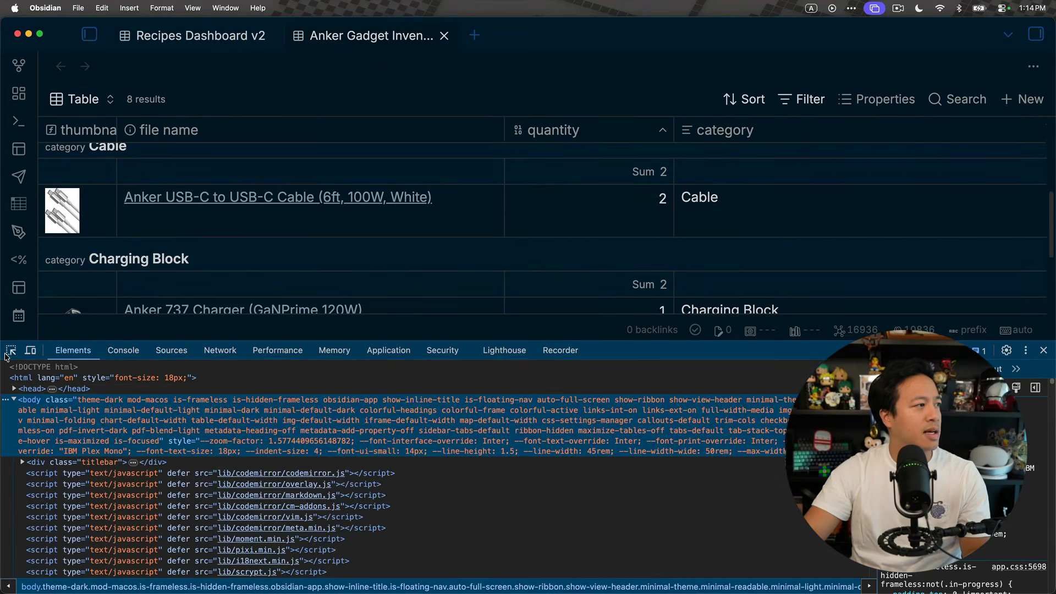
click(8, 354)
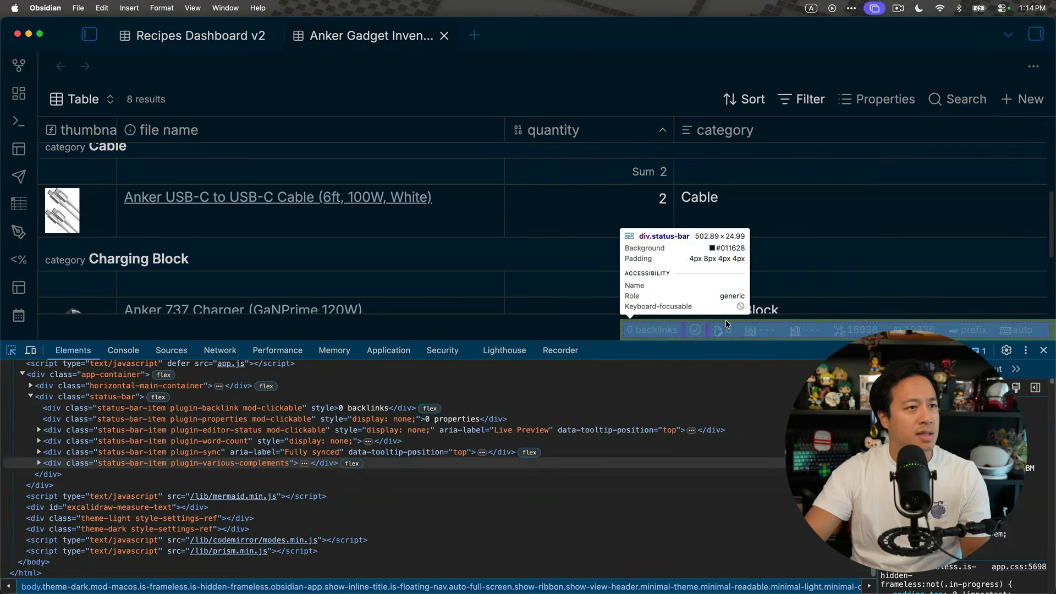
click(728, 325)
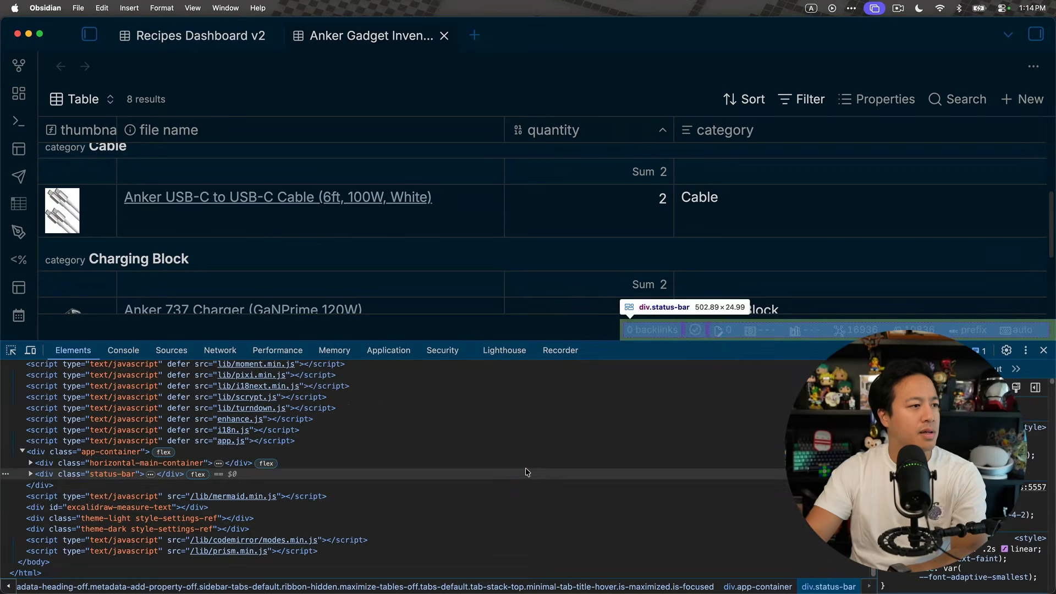
key(Delete)
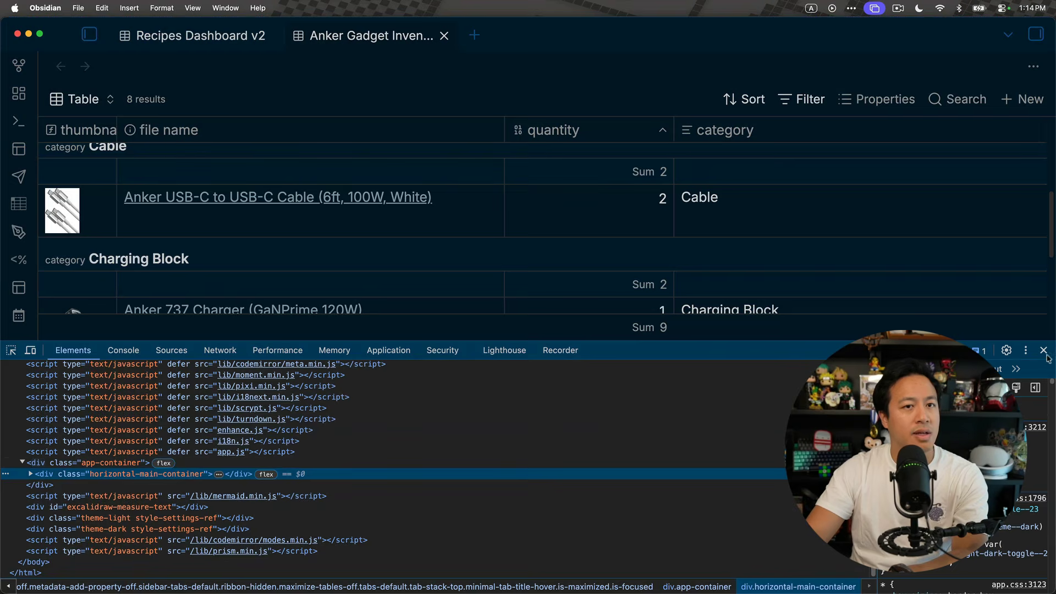
click(1045, 352)
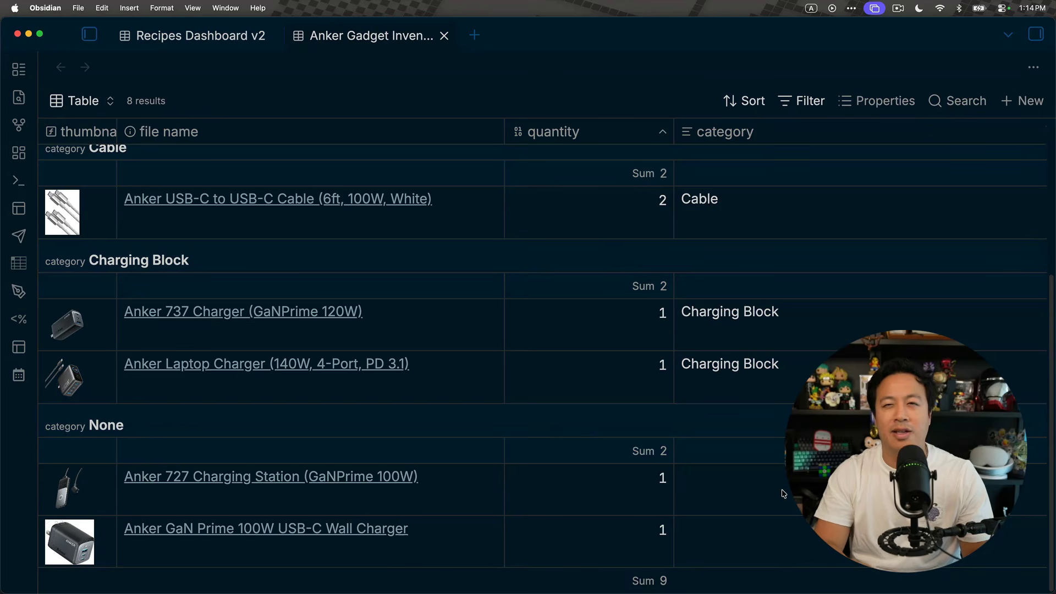
Step: Search the command palette for "status bar" and dismiss it
key(super+p)
text(status bar)
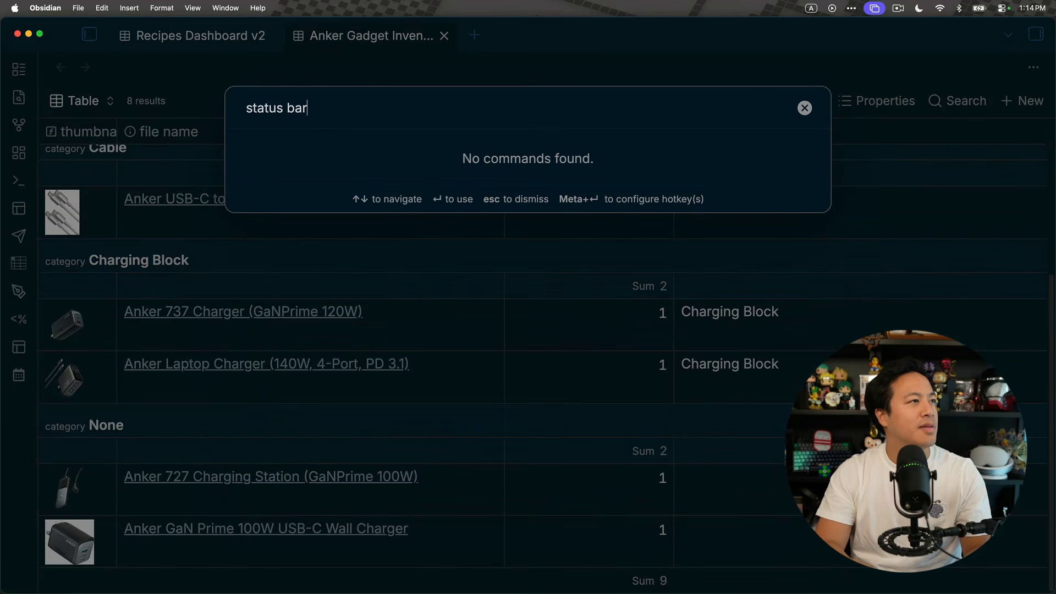
key(Escape)
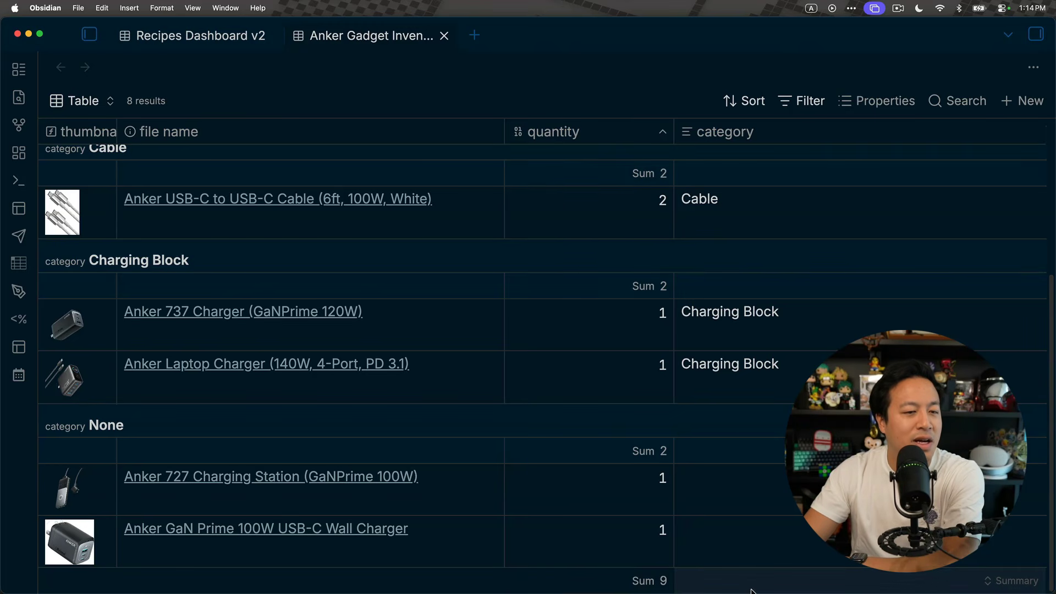
Step: Compare the quantity sum of each category group with the overall Sum for the whole inventory table
click(798, 586)
click(827, 588)
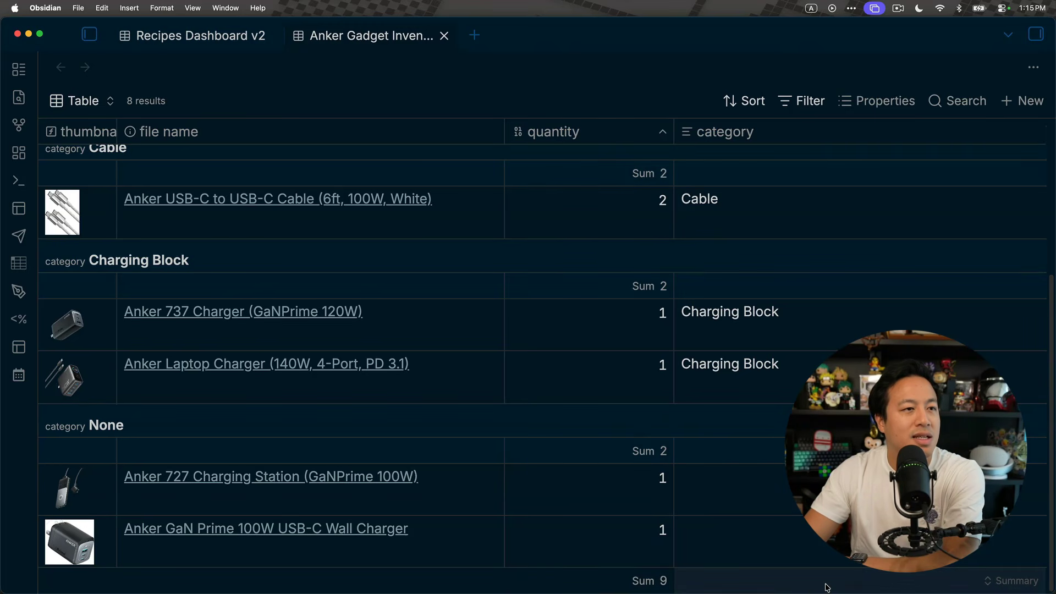
scroll(599, 431, up, 5)
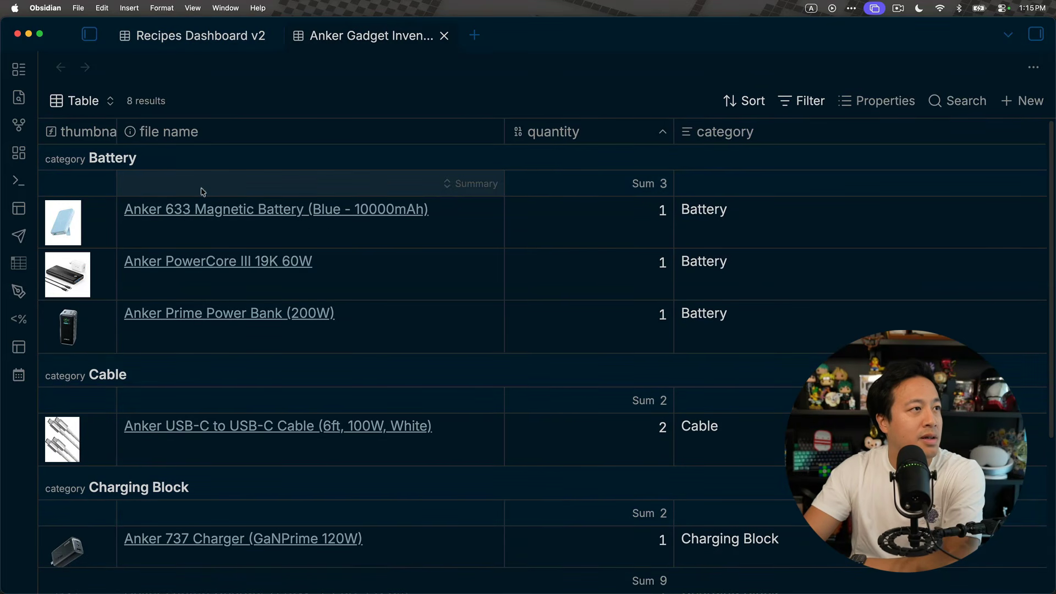
scroll(662, 362, down, 4)
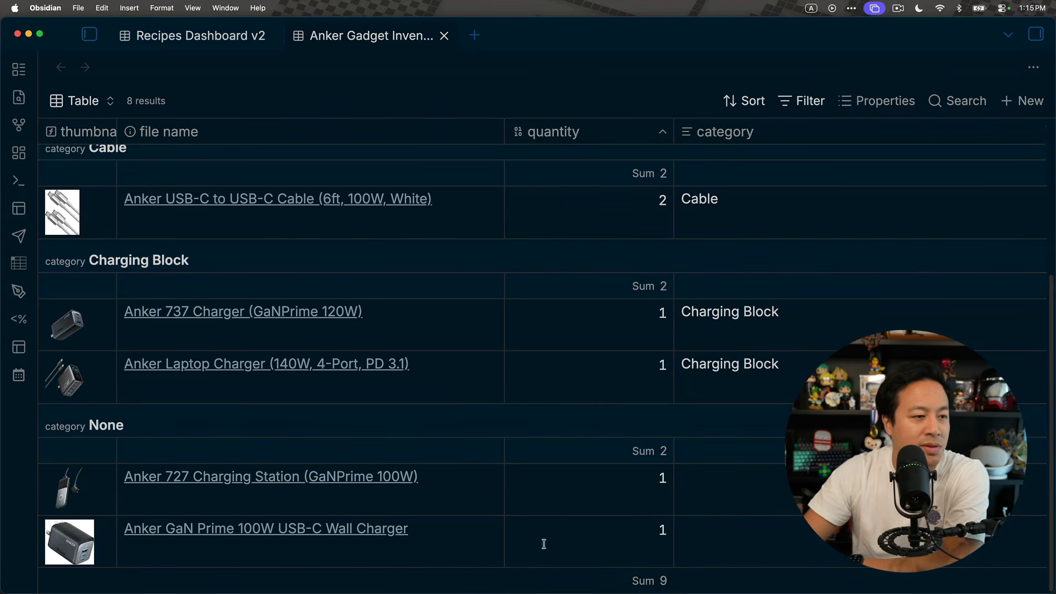
scroll(792, 407, up, 2)
scroll(790, 404, up, 5)
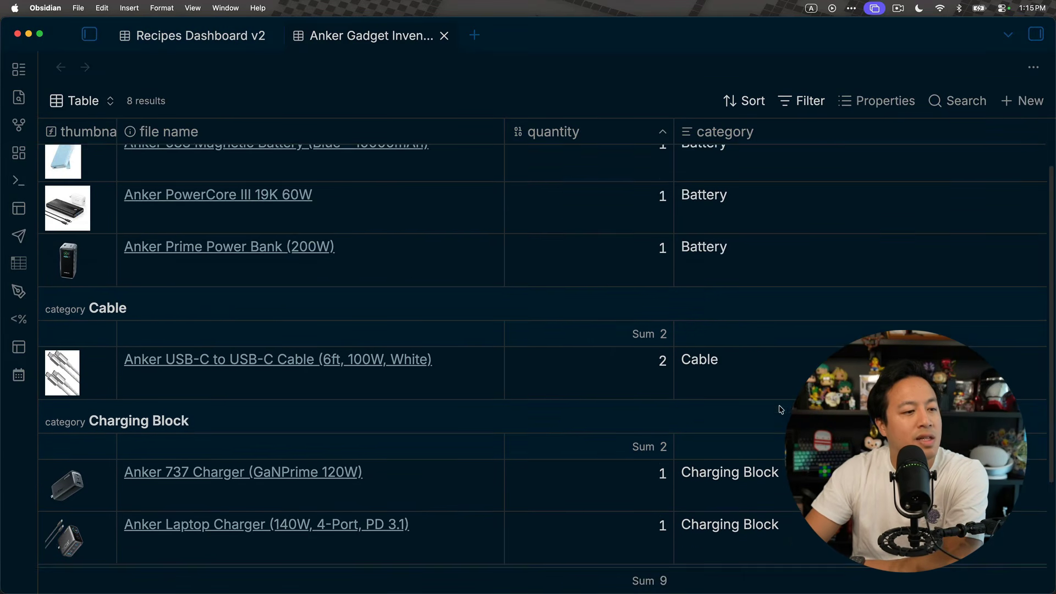
scroll(778, 405, down, 3)
scroll(778, 410, up, 3)
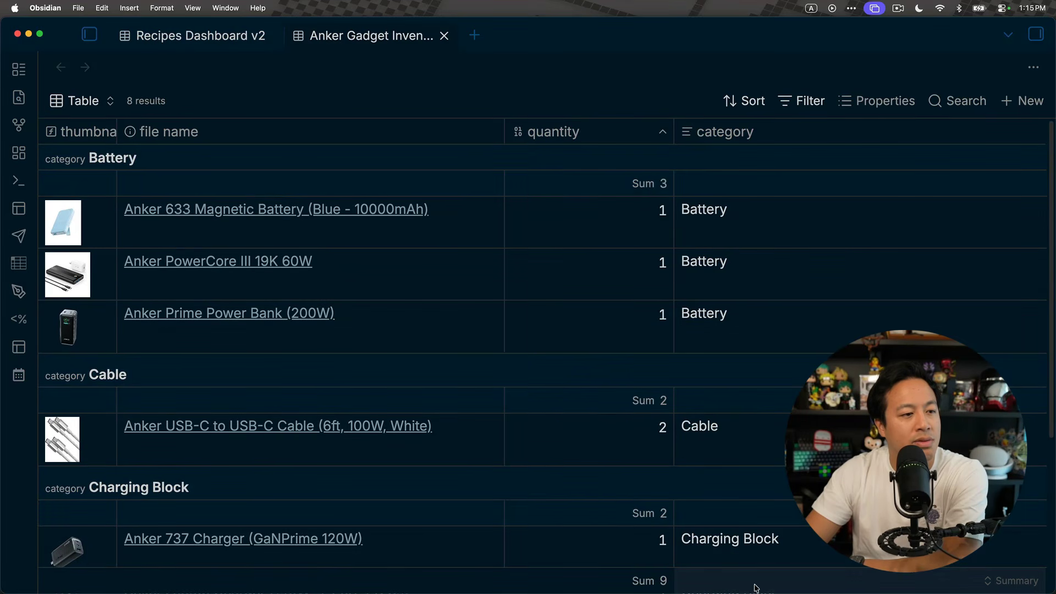
scroll(710, 506, down, 5)
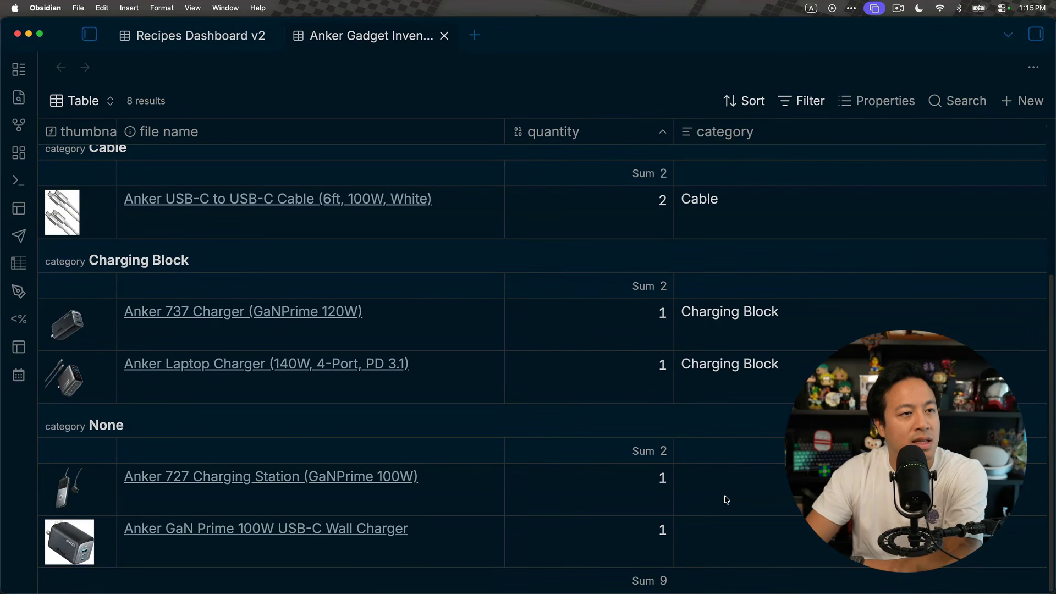
scroll(726, 500, up, 5)
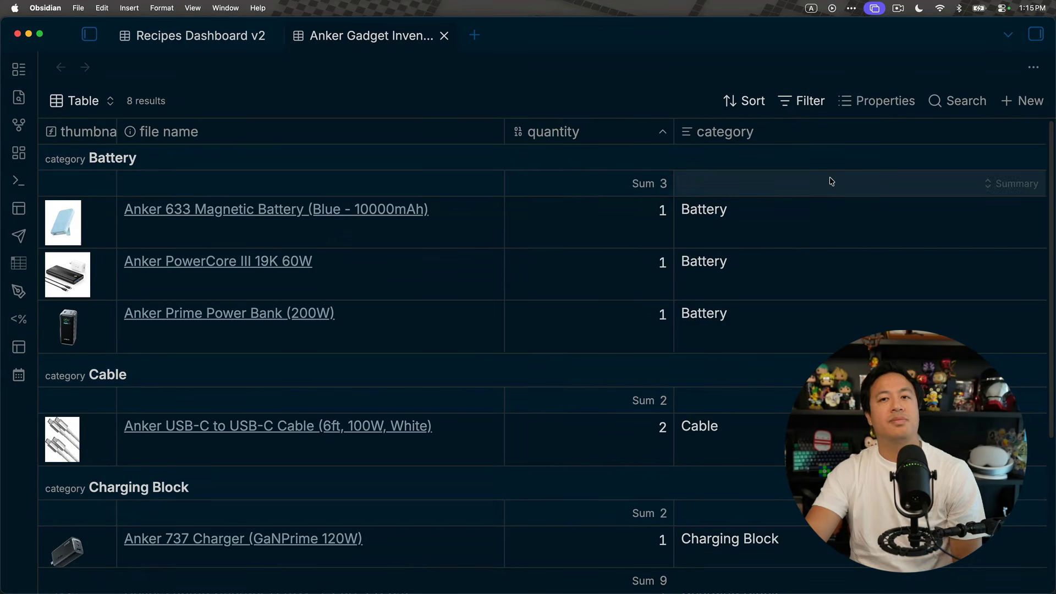
Step: Switch to Recipes Dashboard v2, search its table for "salmon", and clear the search
click(179, 38)
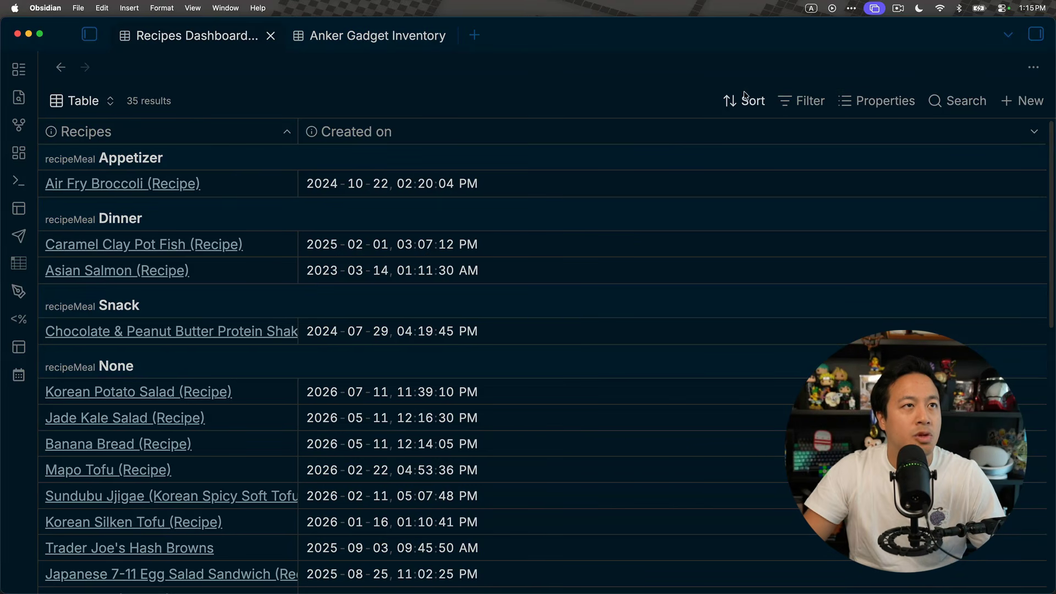
click(962, 102)
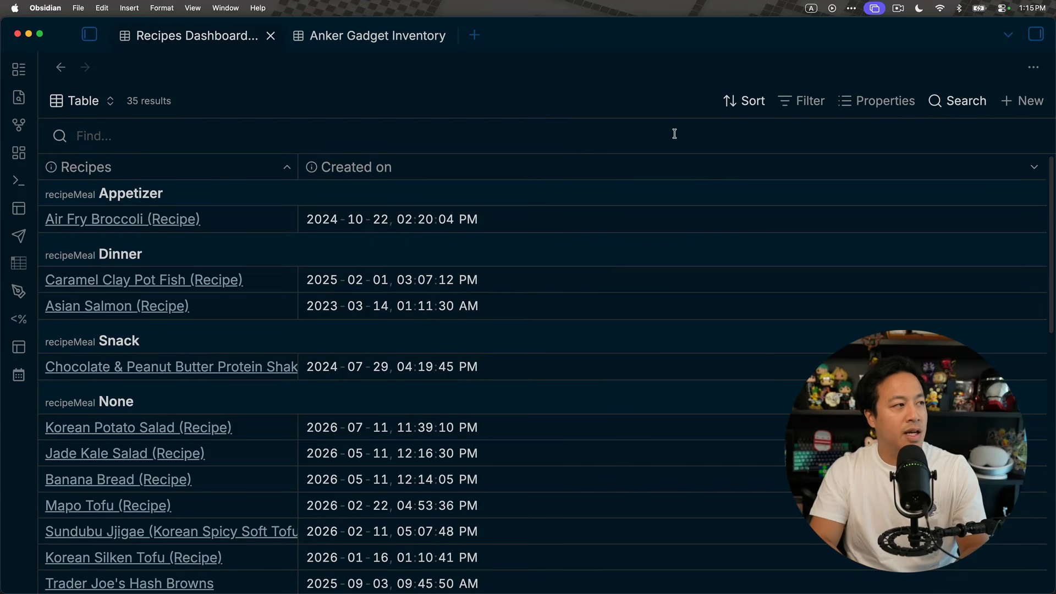
text(salmon)
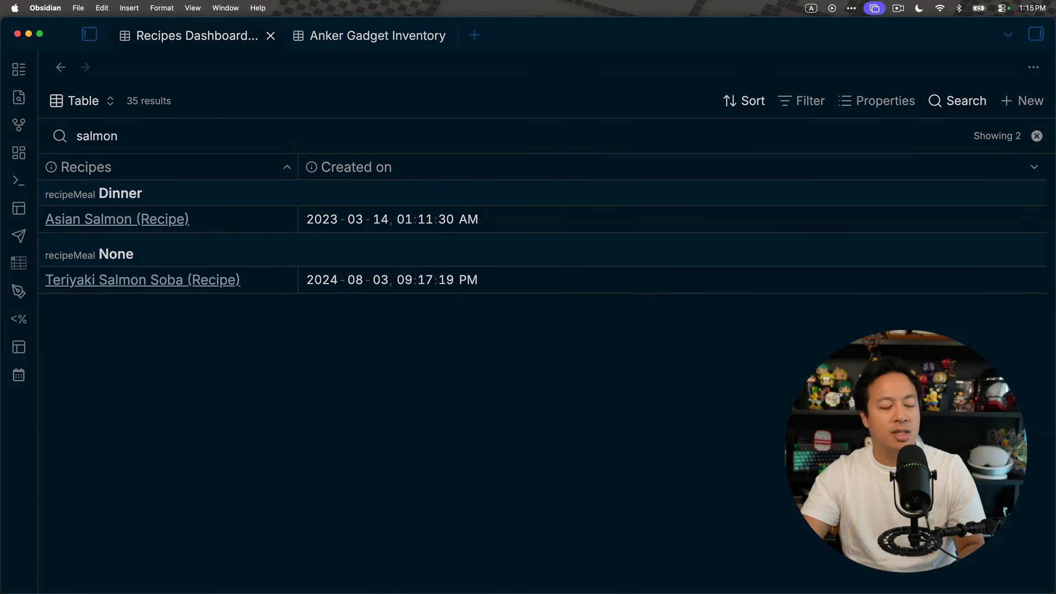
key(super+a)
key(BackSpace)
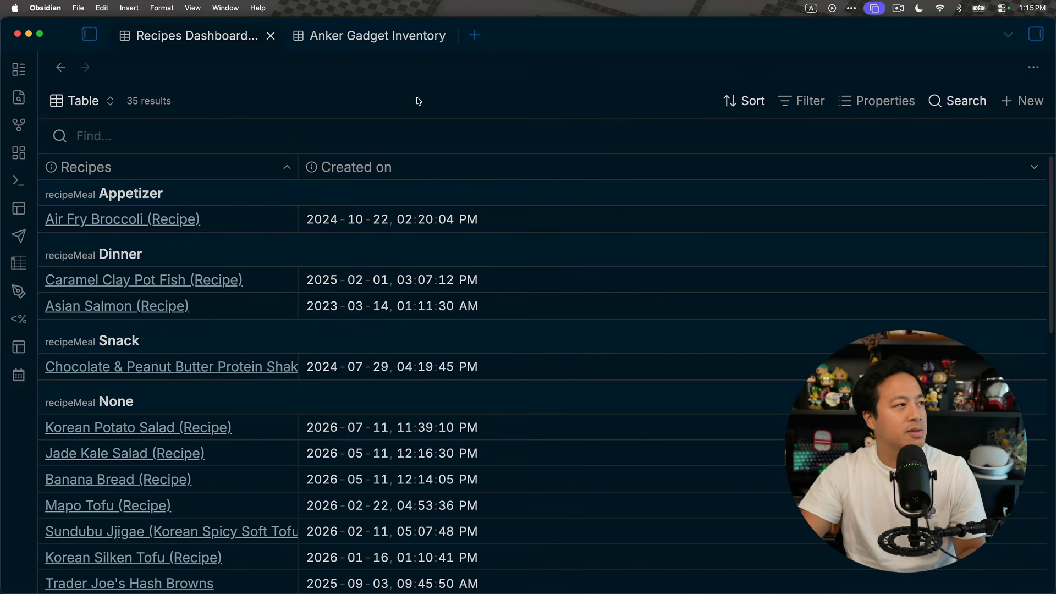
Step: Open the Chocolate & Peanut Butter Protein Shake recipe in a new tab, add "Salmon" below its ingredients list, and close the note
super+click(203, 367)
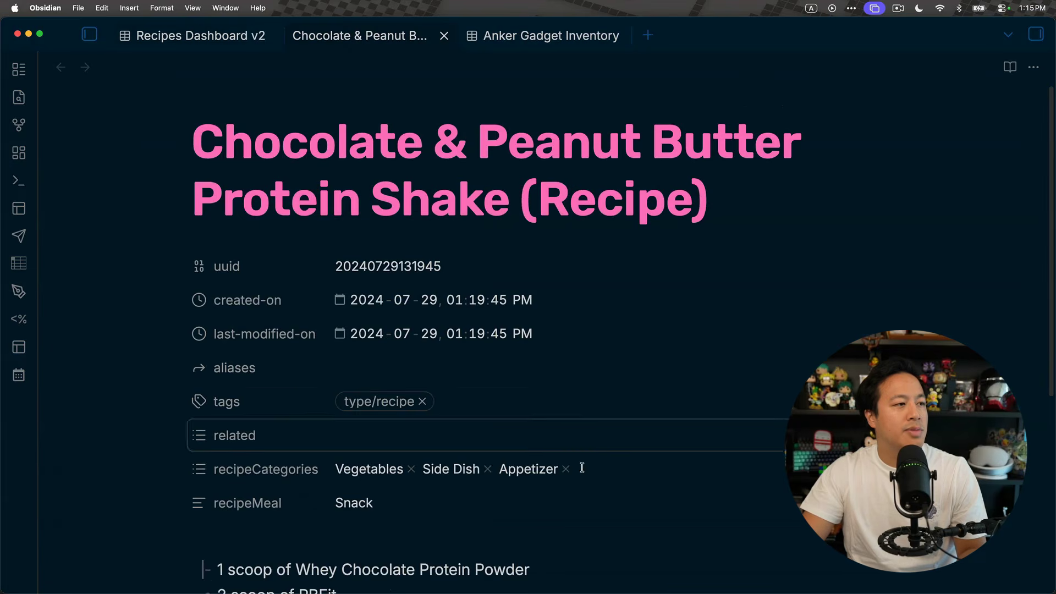
scroll(582, 468, down, 4)
click(493, 412)
text(SA)
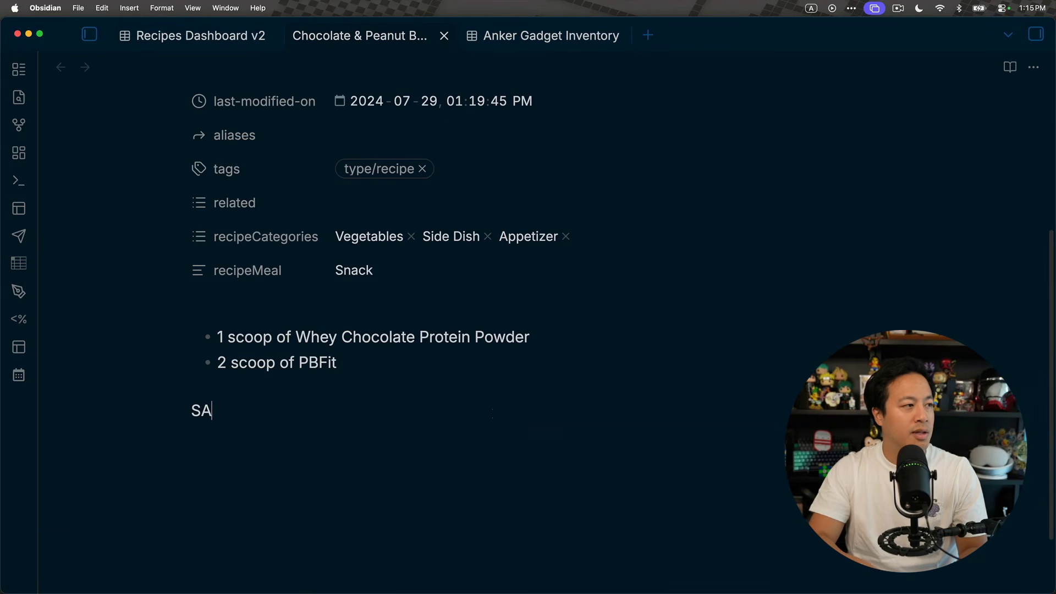
key(BackSpace)
text(almon)
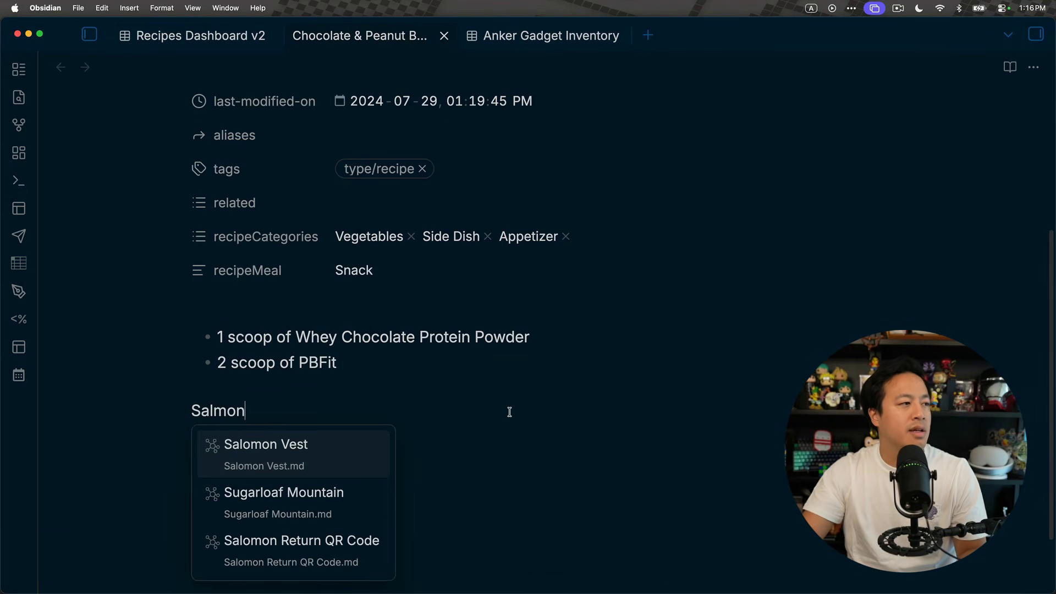
click(733, 360)
click(672, 382)
key(super+w)
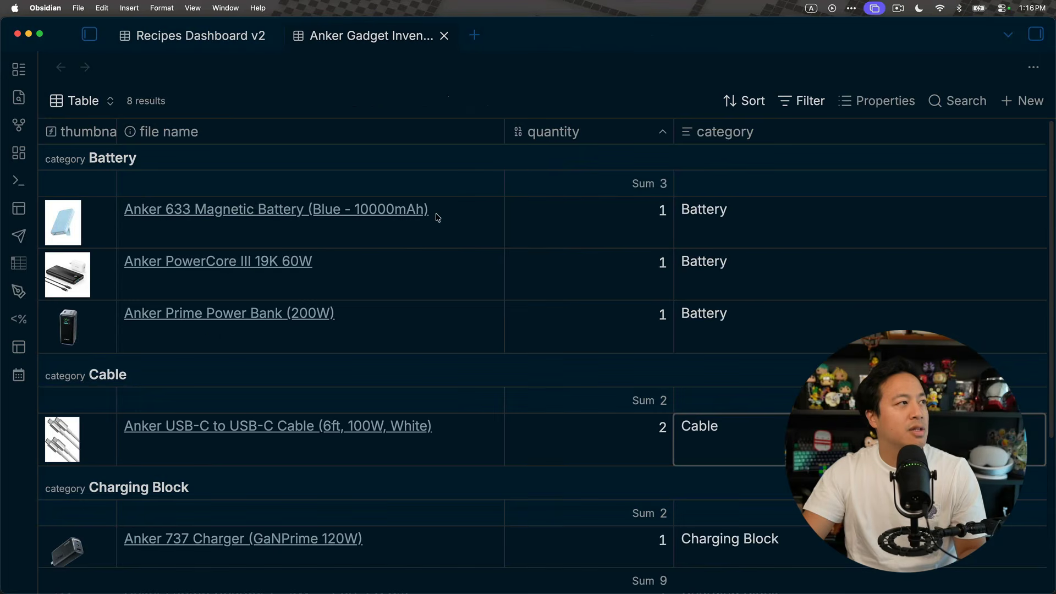
Step: Close the Anker Gadget Inventory and search the Recipes Dashboard v2 table for "salmon" again, clearing the search at the end
key(ctrl+shift+Tab)
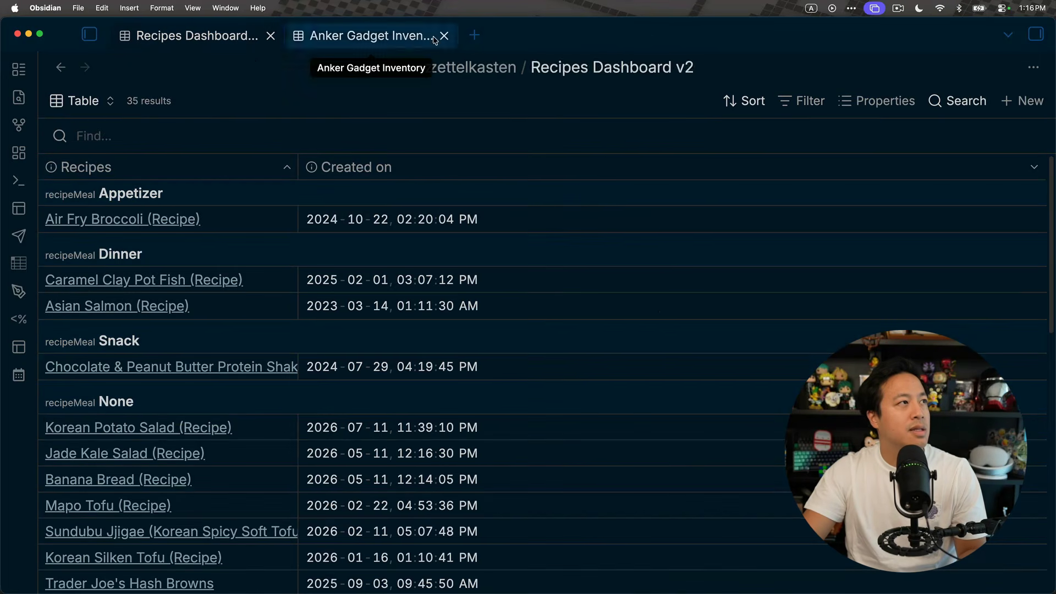
key(super+w)
click(273, 134)
text(sal;m)
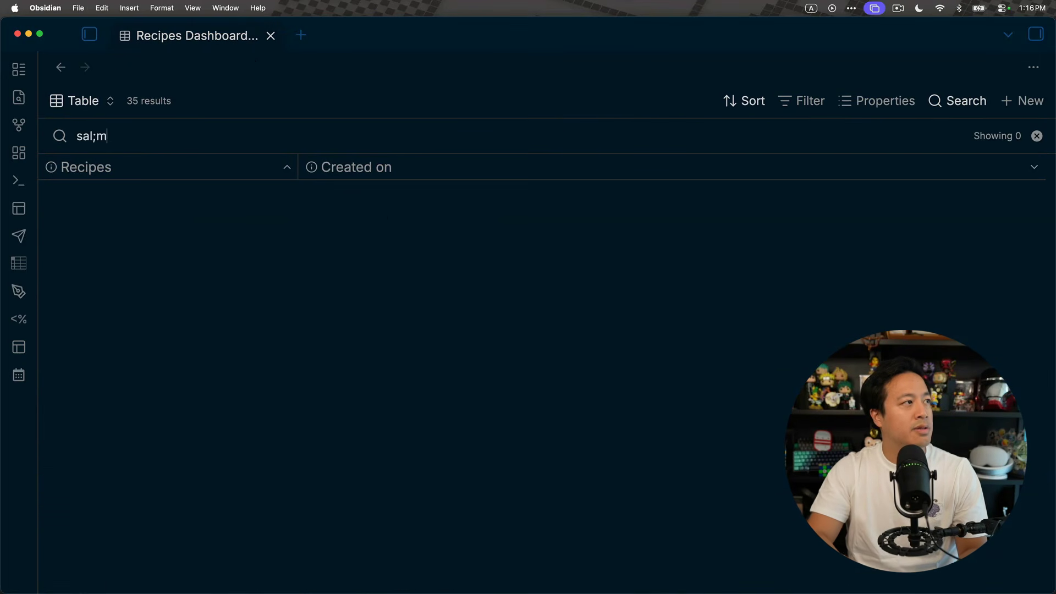
key(BackSpace)
key(BackSpace)
key(BackSpace)
key(BackSpace)
text(almon)
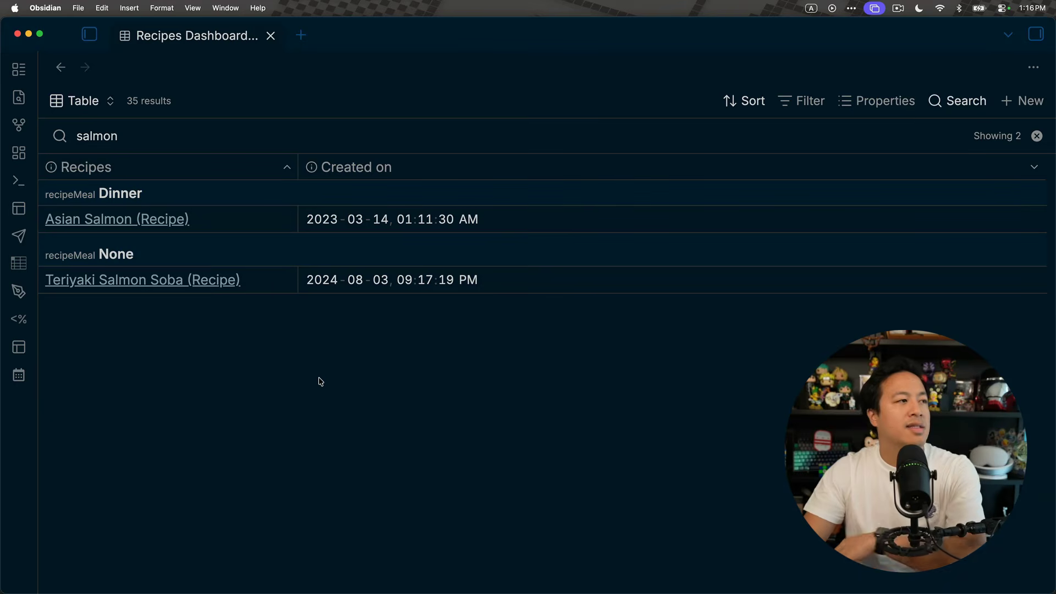
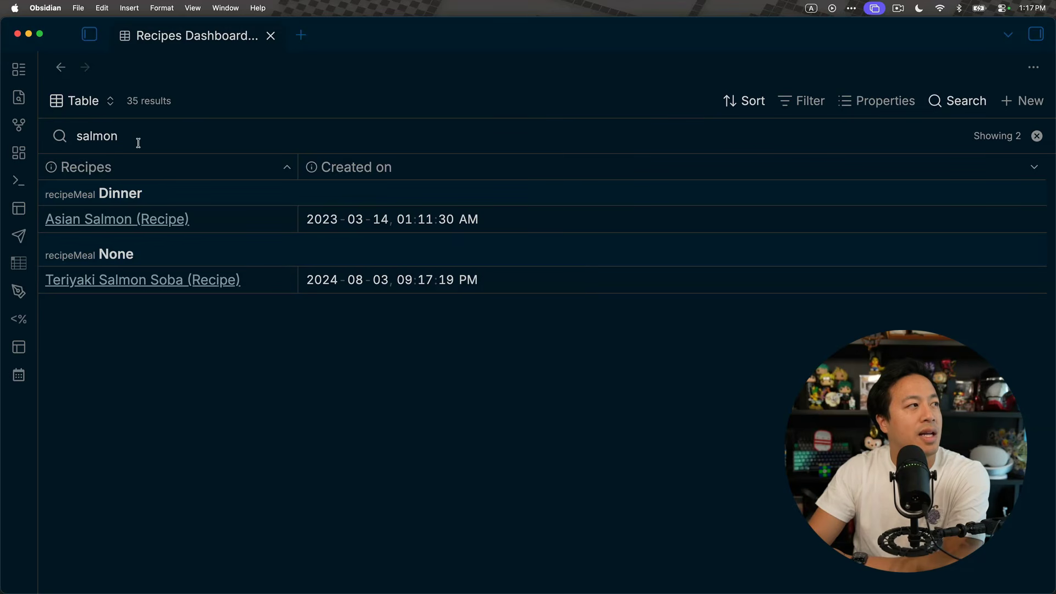
drag(137, 137, 4, 137)
key(BackSpace)
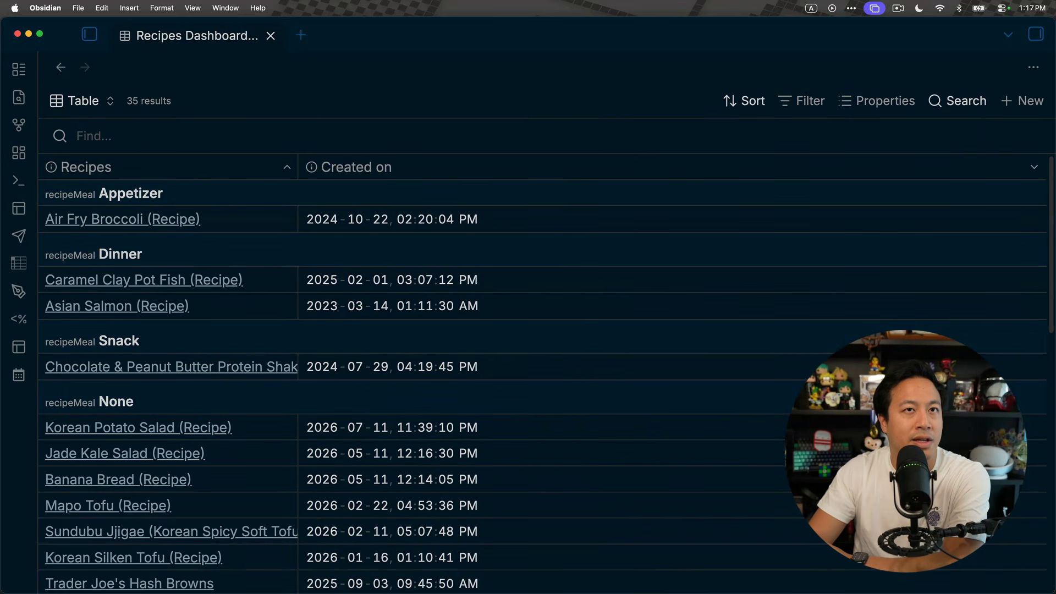
Step: Create a new entry titled "Monkey Bread" from the recipes table and check the properties in its note
click(1009, 105)
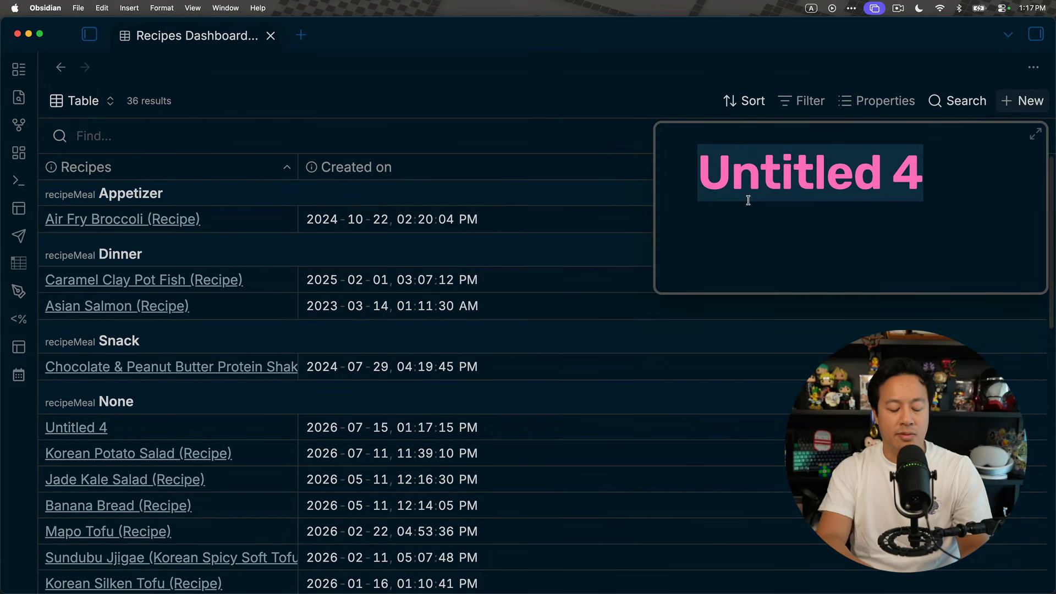
text(Monkey Bread)
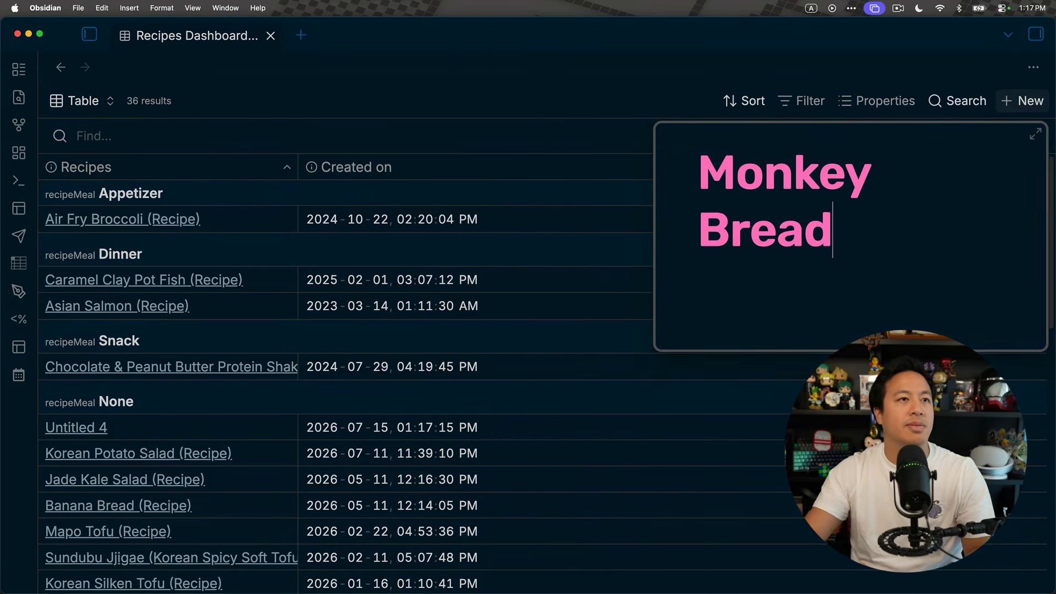
key(Escape)
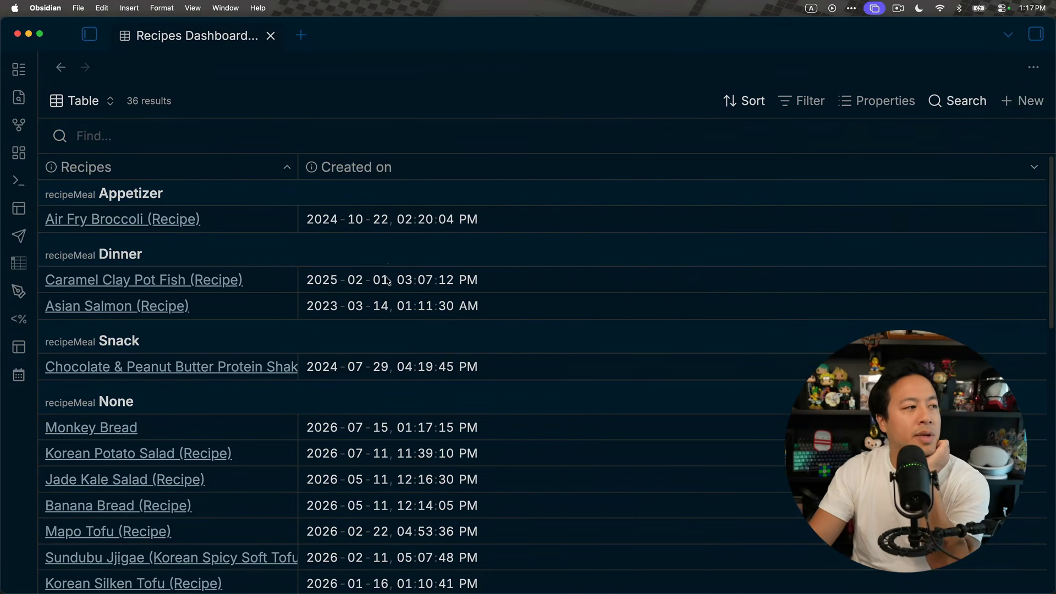
scroll(184, 440, down, 1)
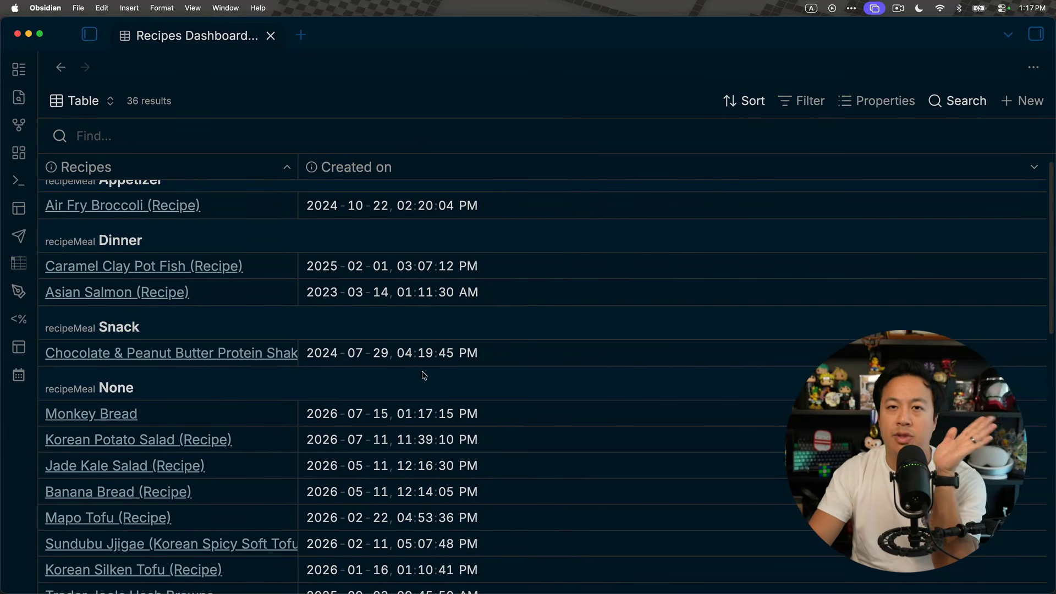
click(134, 412)
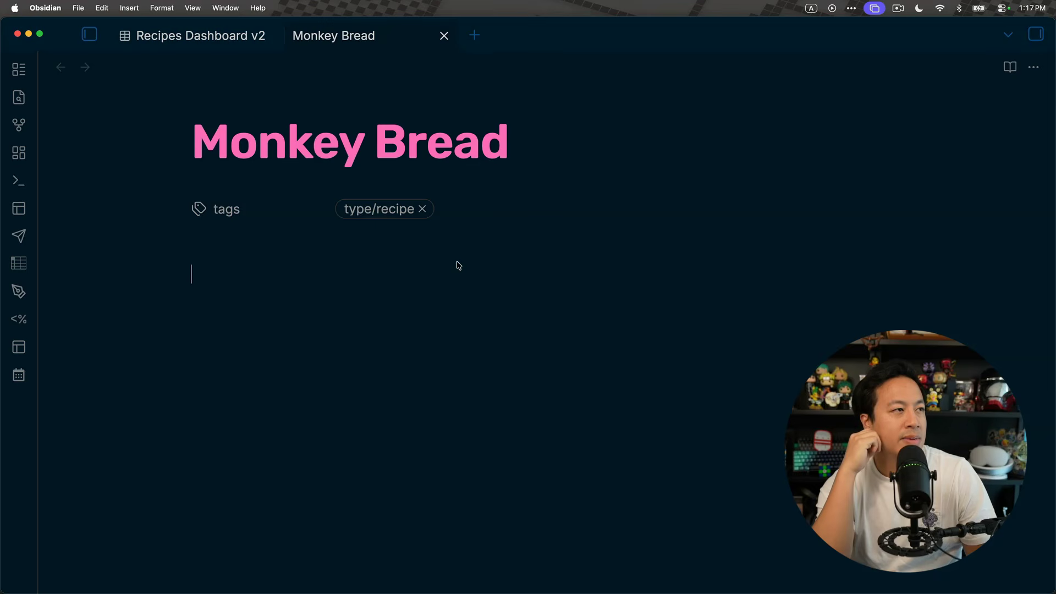
key(super+w)
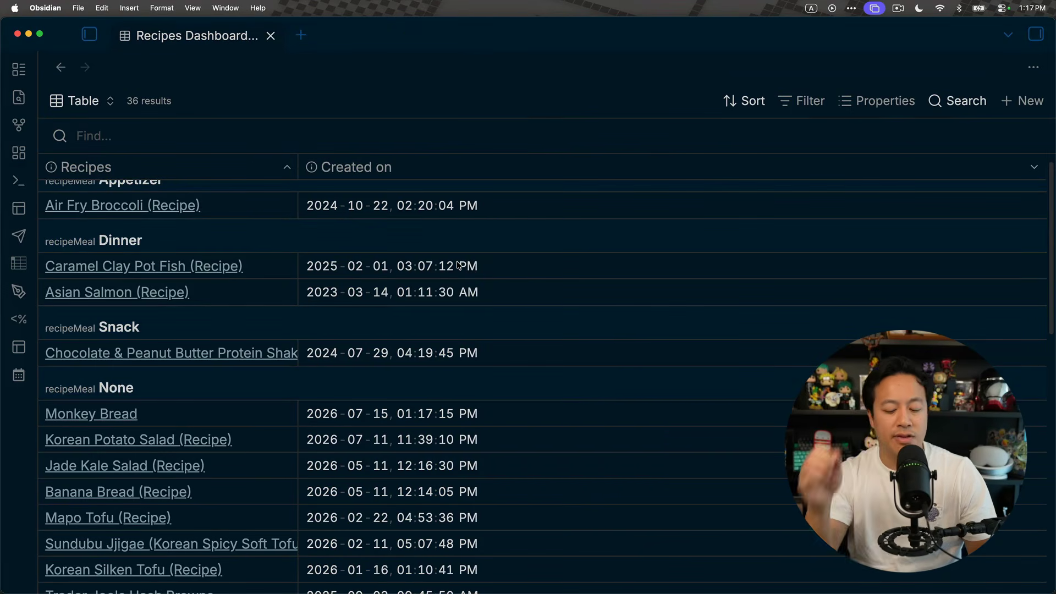
Step: Open the Recipe (Page Template) note in a new tab, review its properties and section headings, and close it
key(super+o)
text(recipe page)
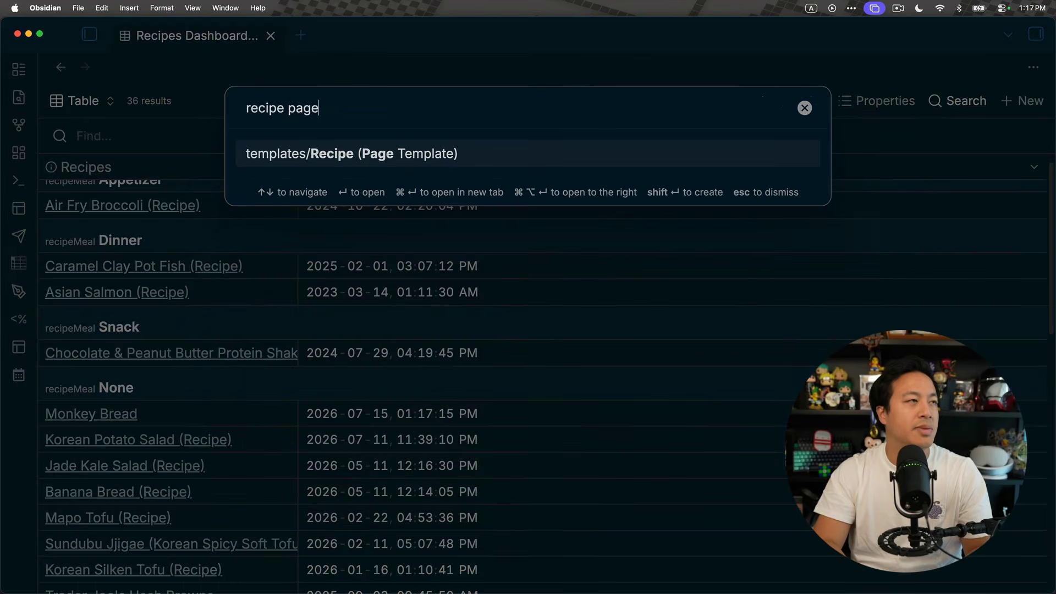
key(super+Return)
scroll(542, 333, down, 5)
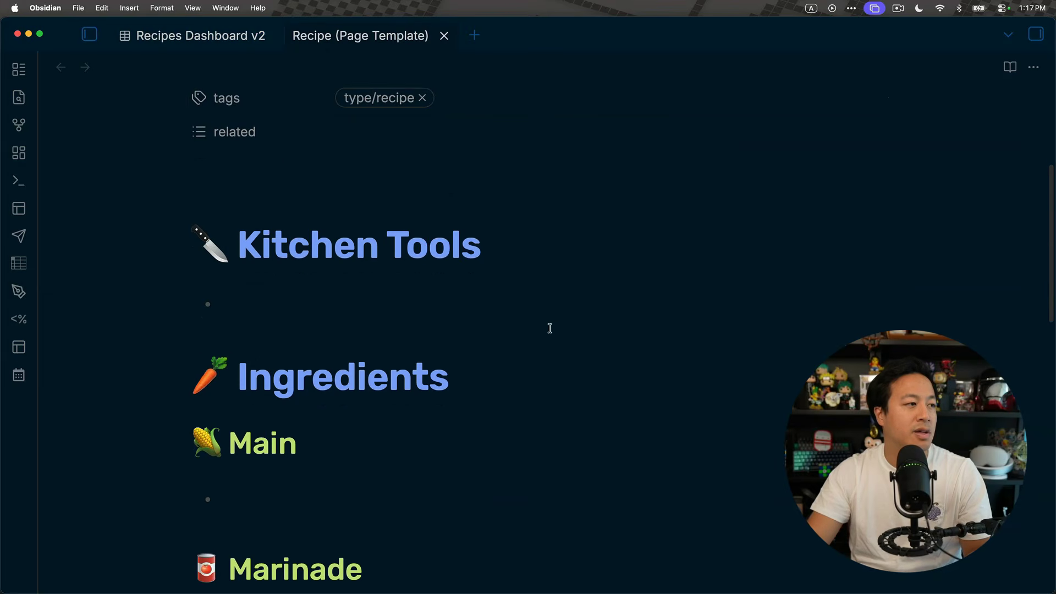
scroll(752, 439, up, 5)
key(super+w)
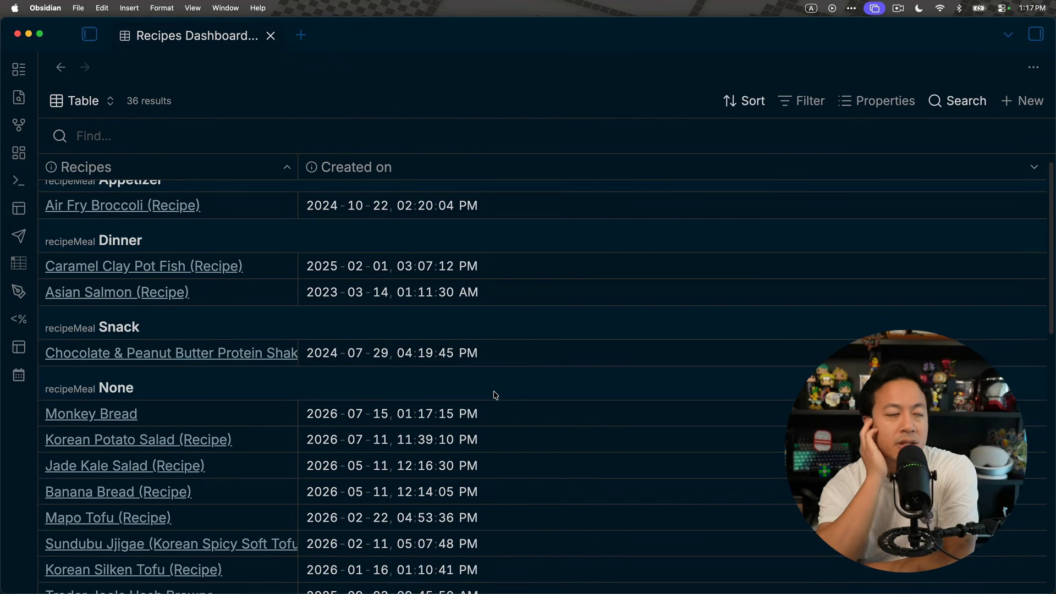
Step: Create another entry titled "Monkey Bread v2 (Recipe)" from the recipes table and open its note
click(1031, 107)
text(M)
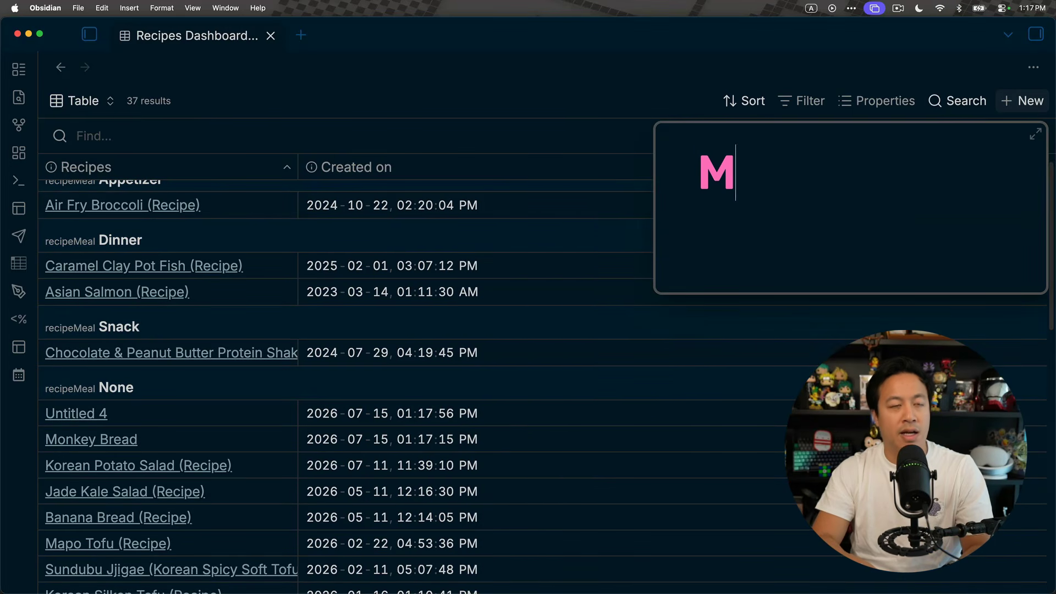
text(onkey R)
key(BackSpace)
text(Bread)
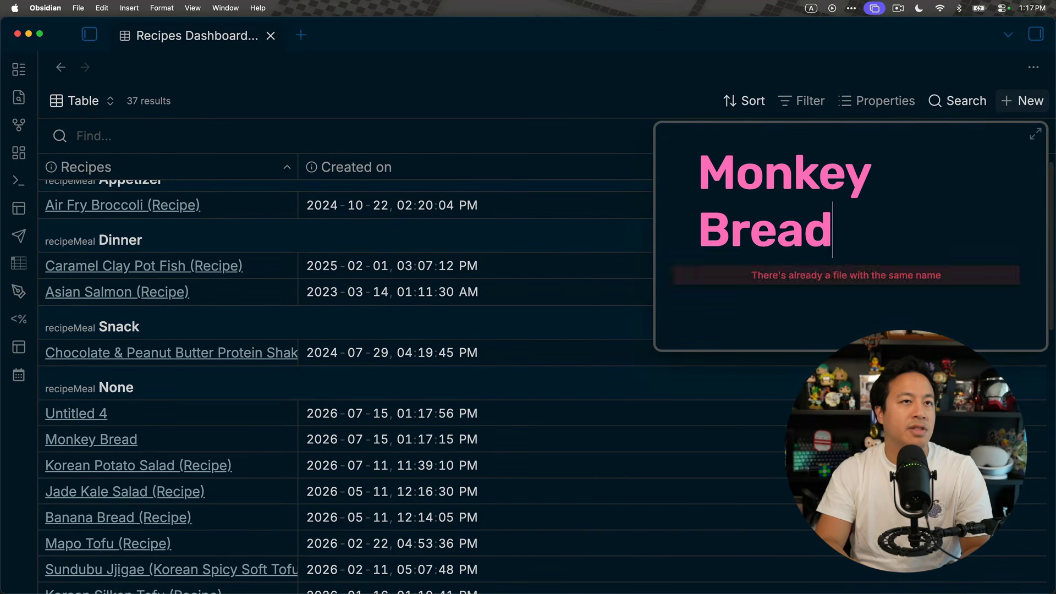
text( v2 (Recipe))
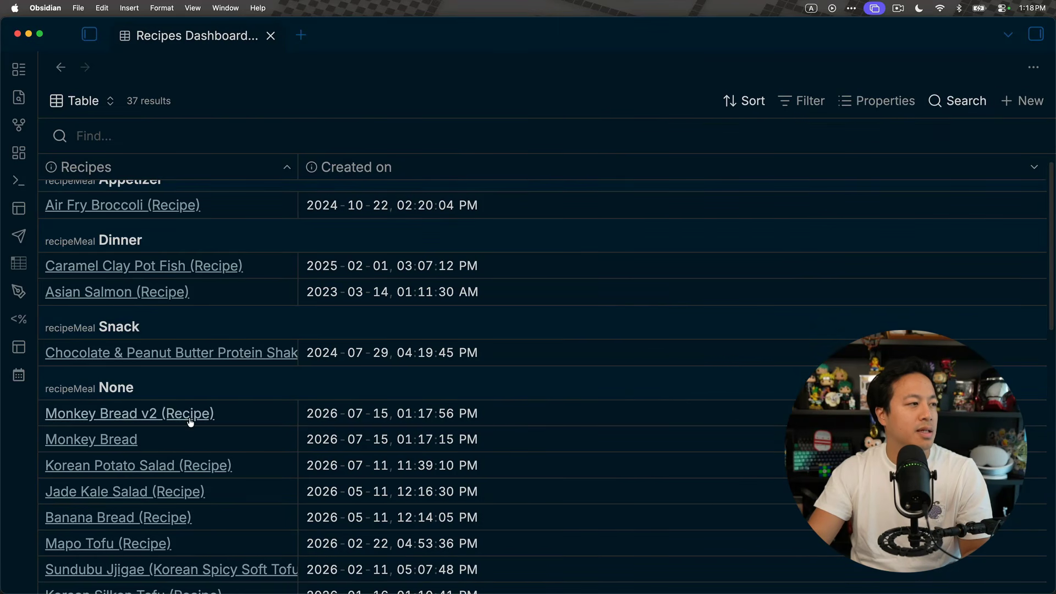
click(188, 415)
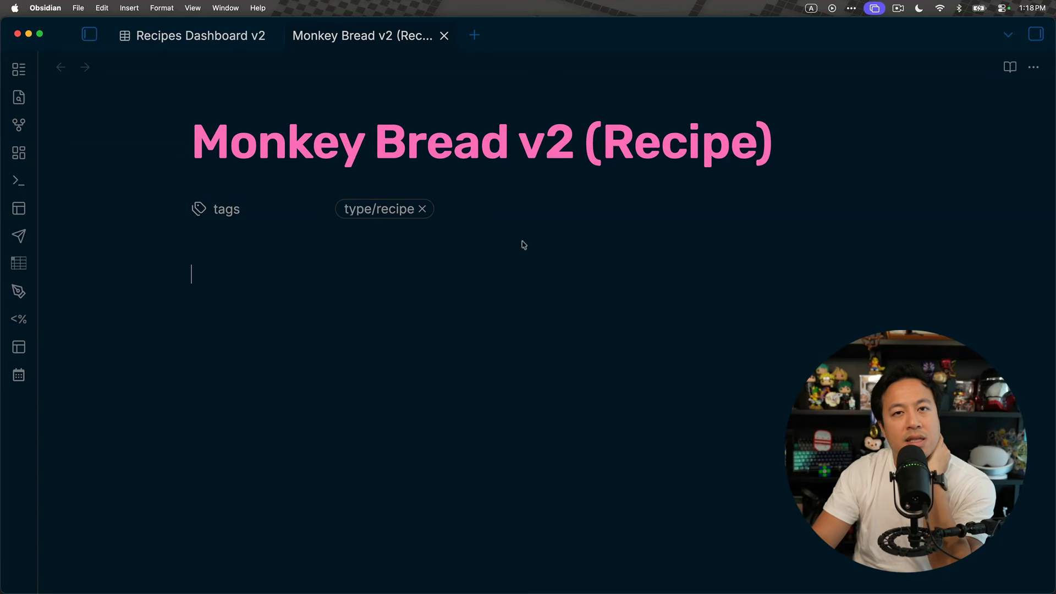
Step: Create a note named "Monkey Bread v3 (Recipe)" through the quick switcher and review its template properties
key(super+o)
text(Mo)
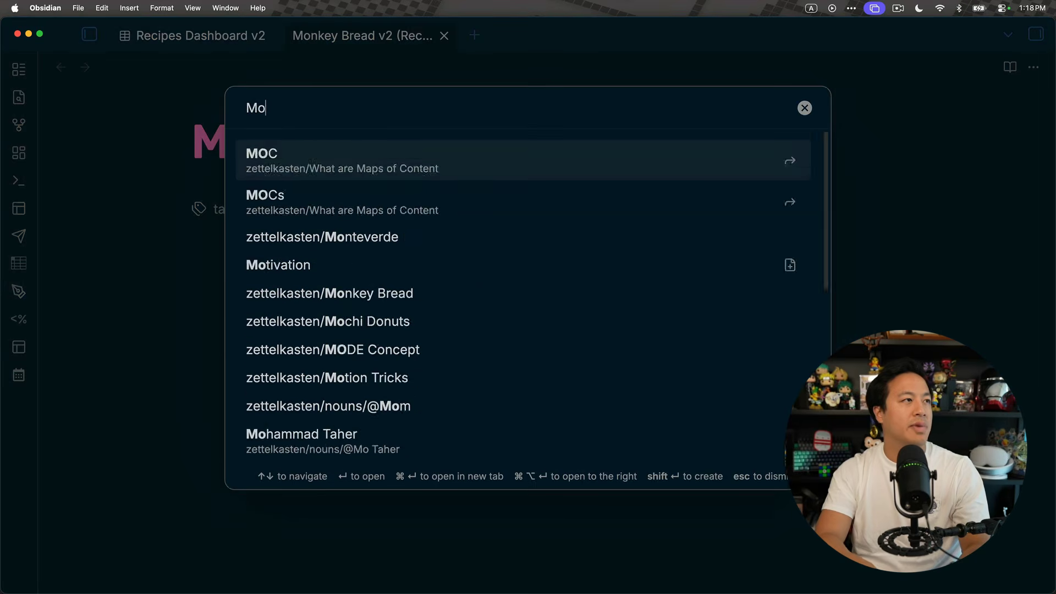
text(nkey Bread v3)
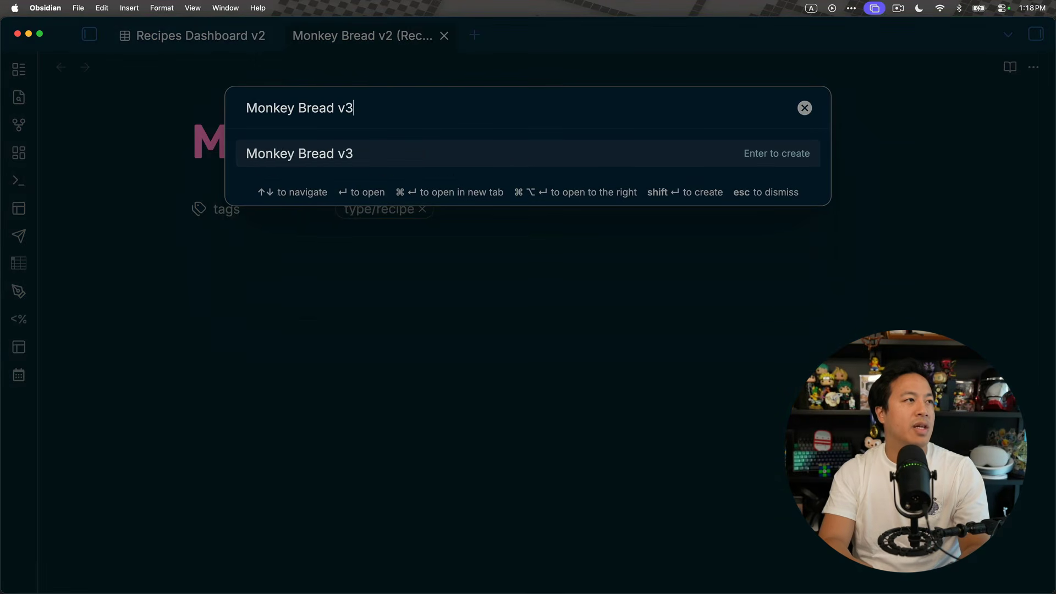
text( (Recipe))
key(Return)
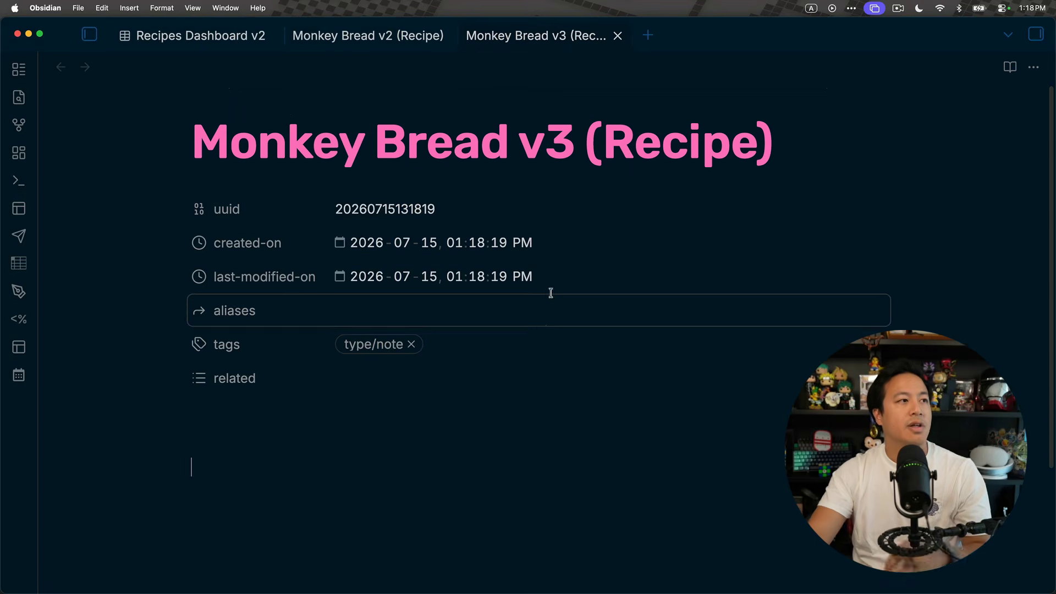
scroll(542, 295, down, 3)
scroll(542, 295, up, 3)
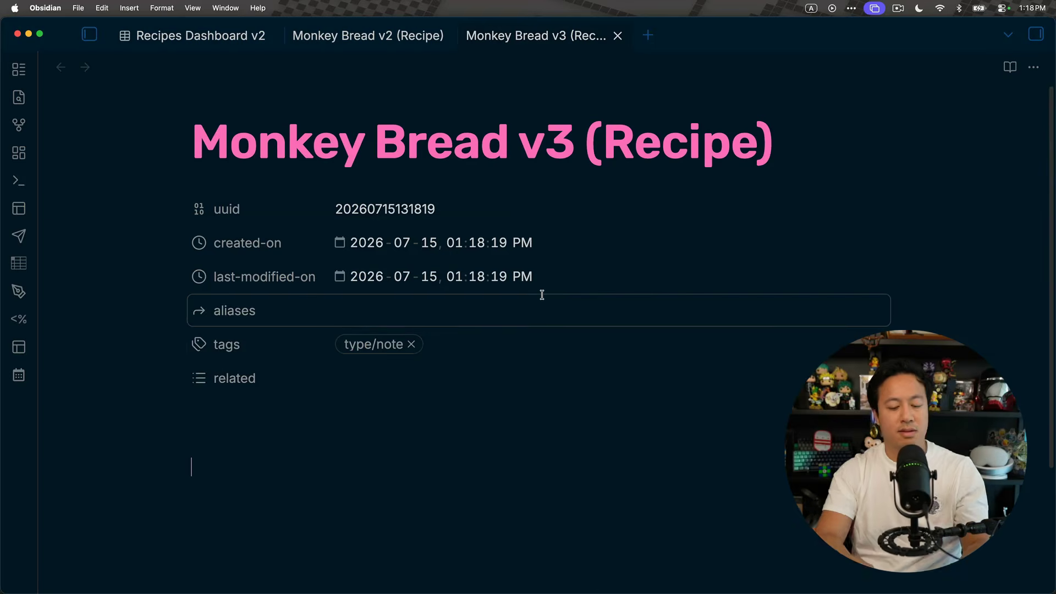
Step: Open the Base Note (Page Template) note in a new tab, search it for "recipe", and look through its note-type conditions
key(super+o)
text(base note)
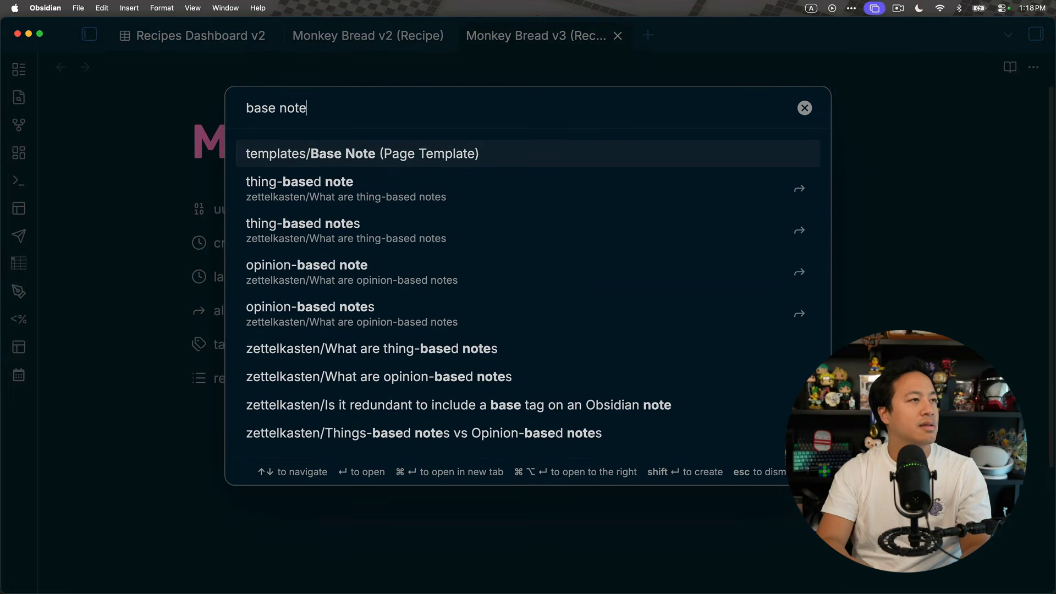
key(super+Return)
key(super+f)
text(recipe)
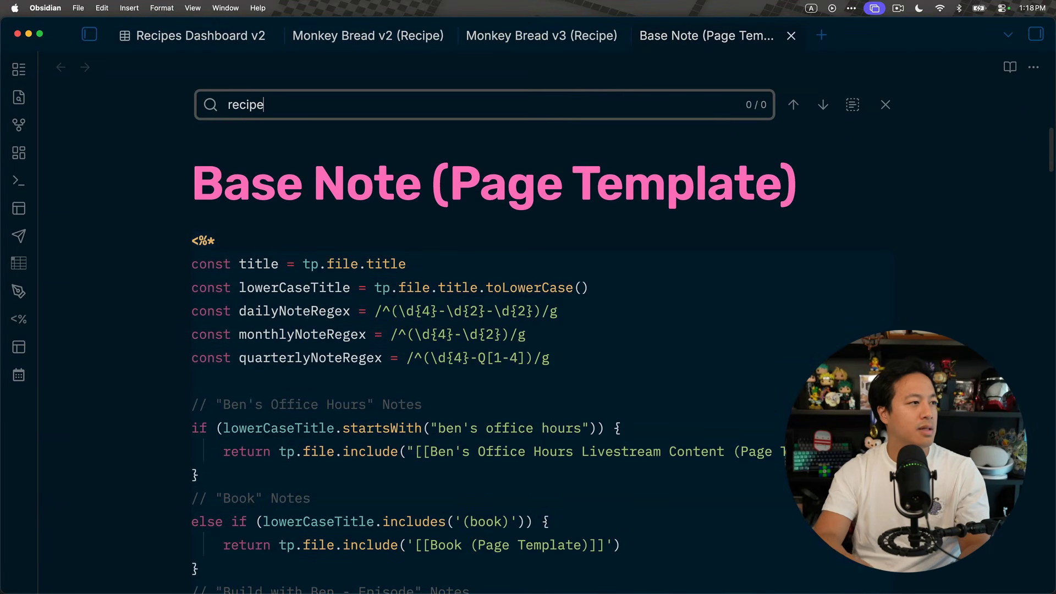
scroll(616, 295, down, 15)
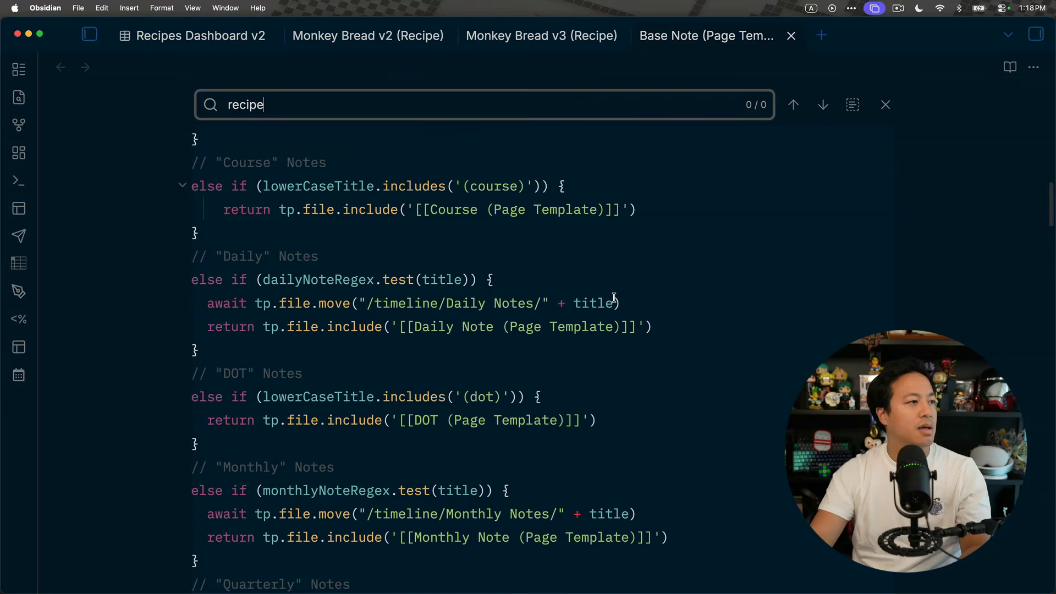
scroll(614, 297, down, 15)
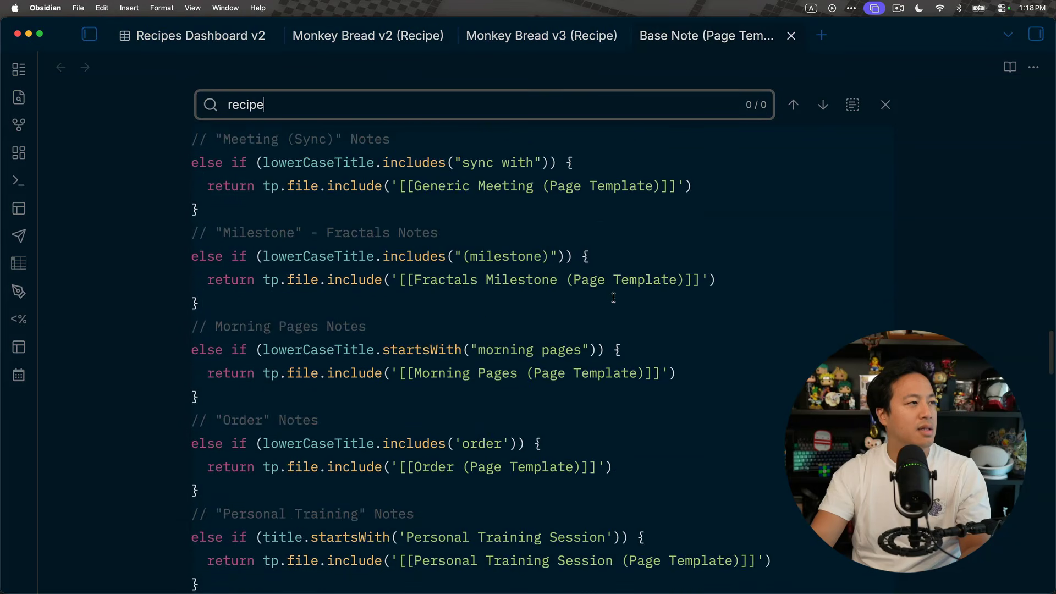
scroll(614, 297, down, 12)
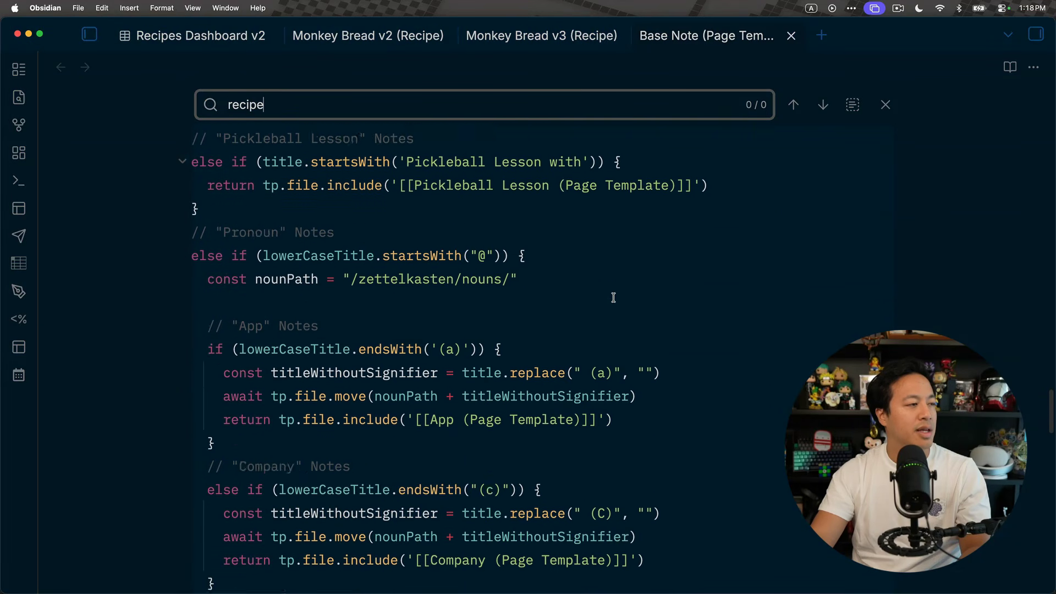
scroll(614, 298, down, 5)
scroll(614, 298, down, 5)
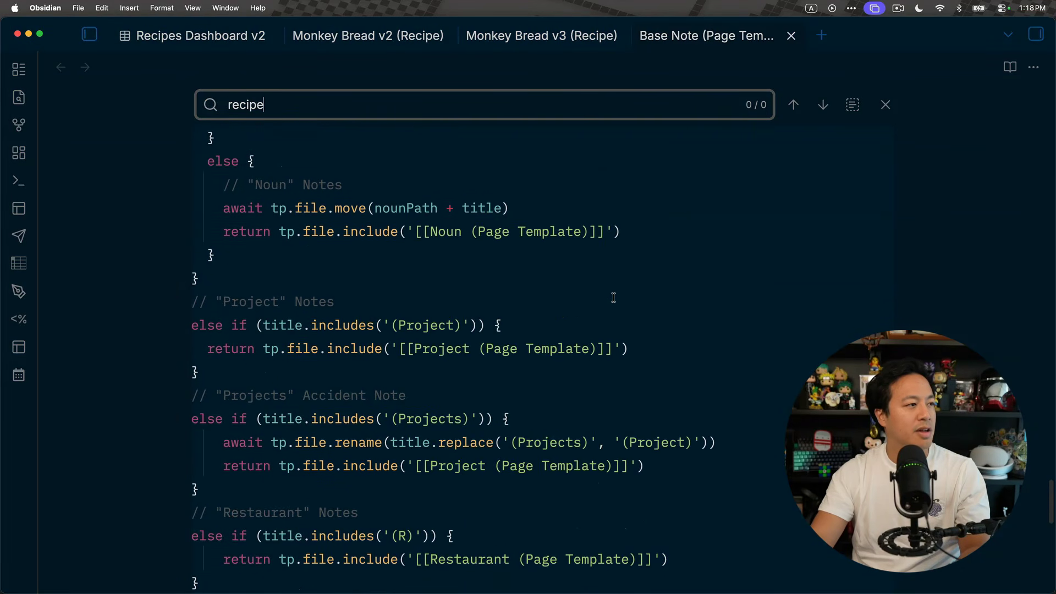
Step: Duplicate the "Project" Notes condition block onto a new line between the "Projects" Accident Note and "Restaurant" Notes blocks
click(417, 331)
scroll(291, 358, down, 1)
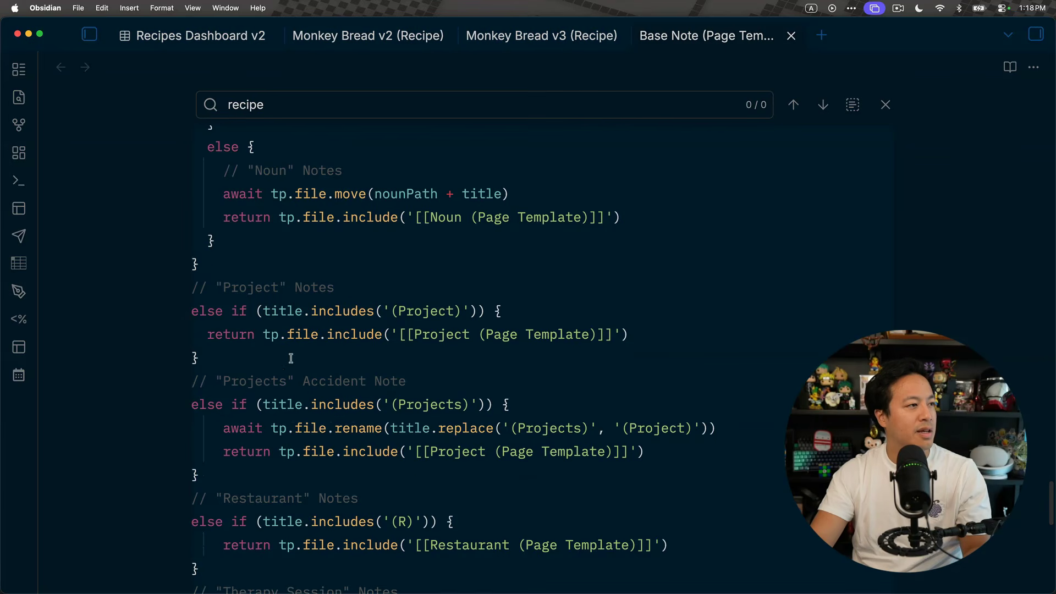
drag(202, 357, 166, 296)
key(super+c)
scroll(332, 347, down, 4)
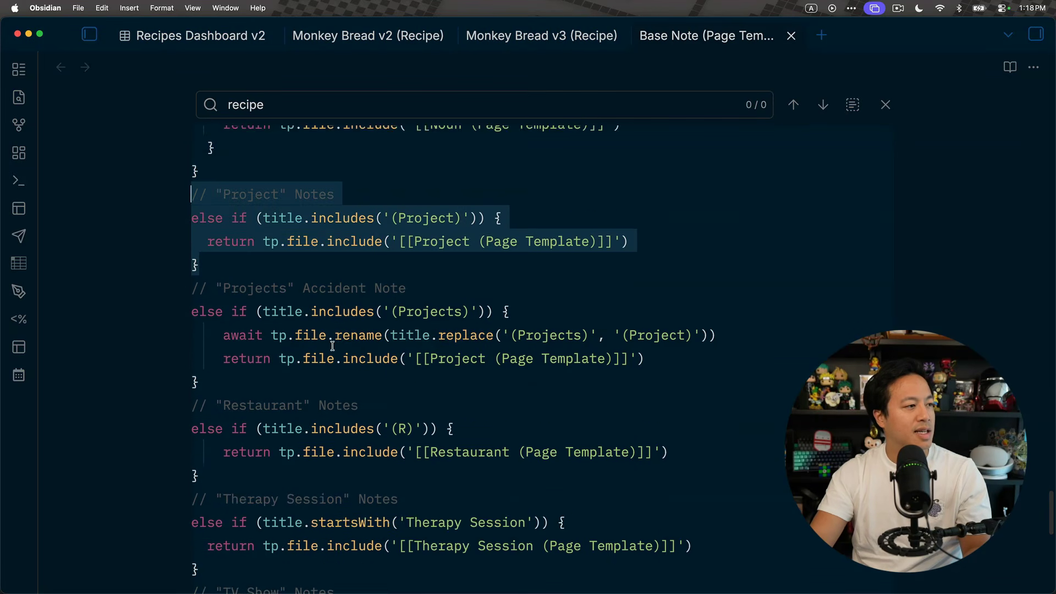
click(285, 265)
key(super+v)
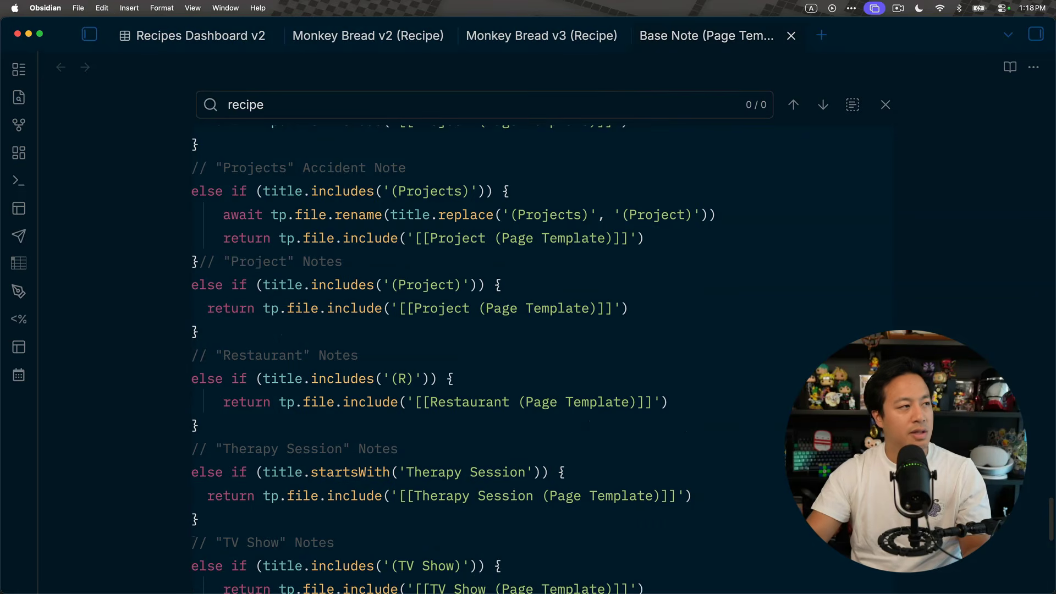
key(super+z)
key(Return)
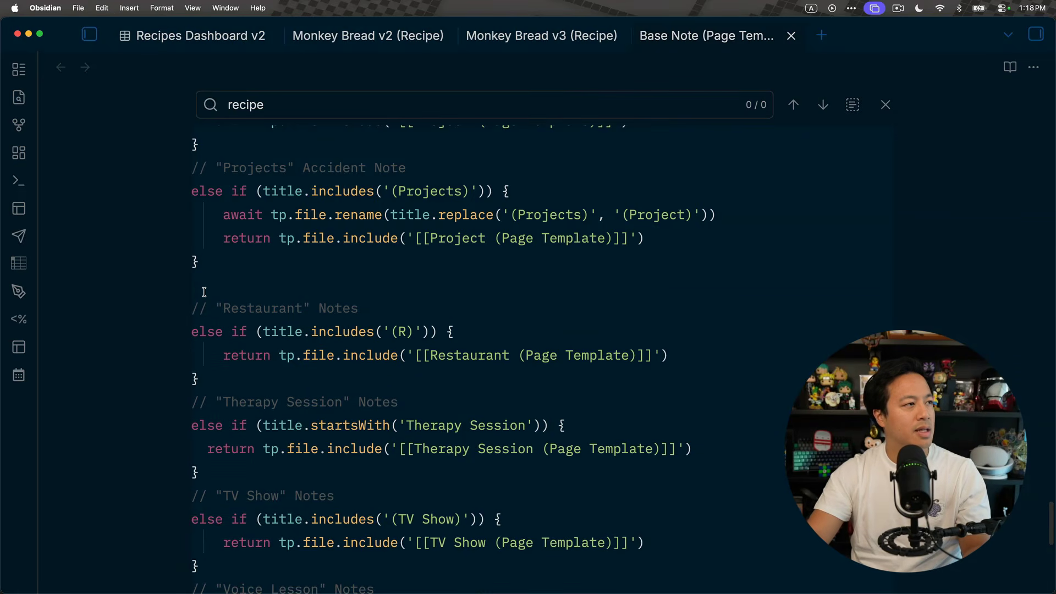
key(super+v)
Step: Change the duplicated block's comment to "Recipe" Notes and its title condition to '(Recipe)'
double_click(243, 286)
text(Recipe)
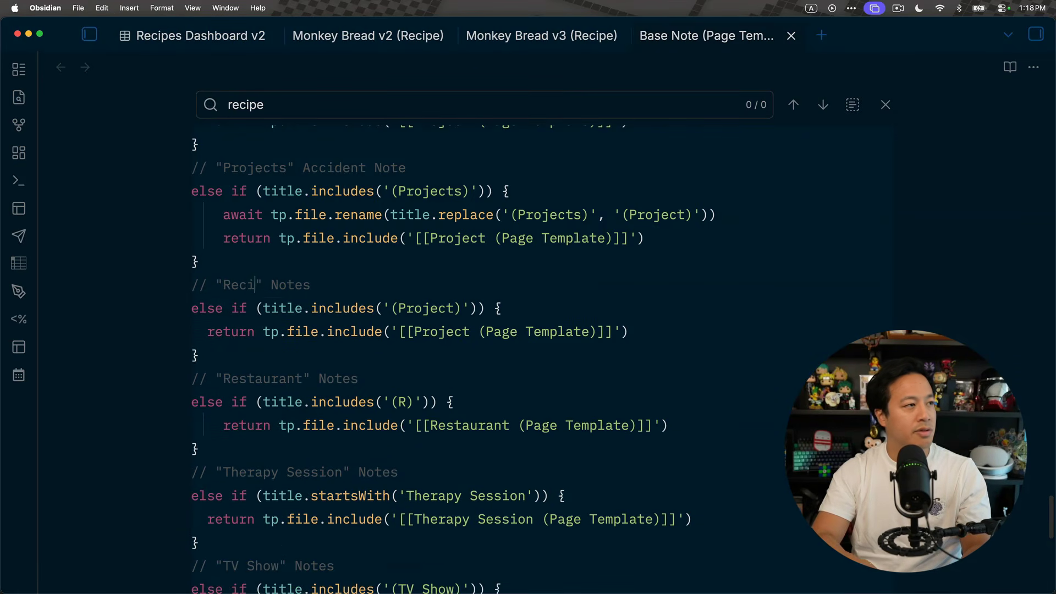
click(582, 238)
double_click(429, 308)
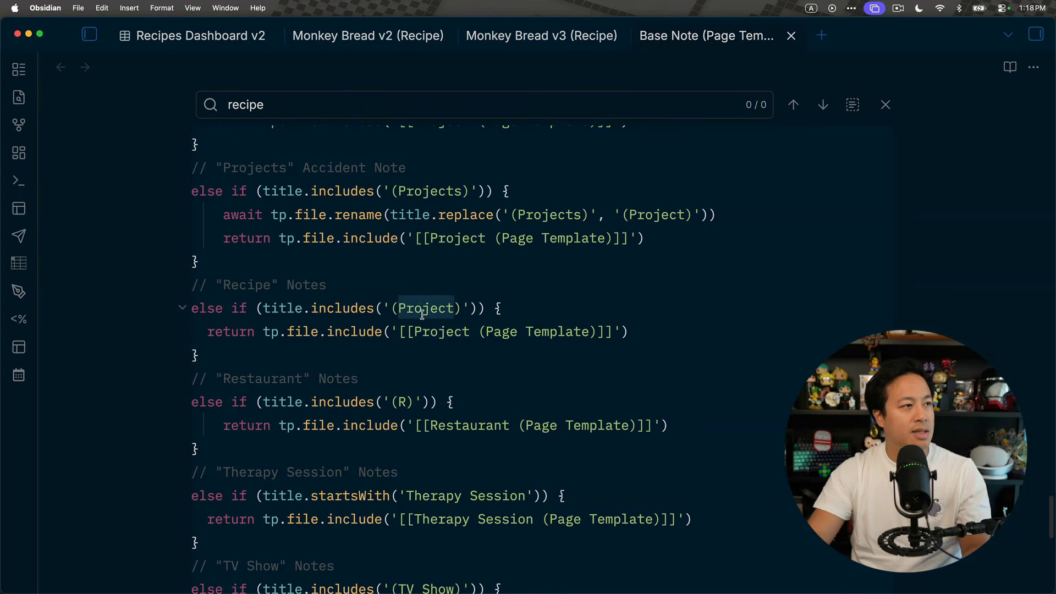
text(Recipe)
click(495, 290)
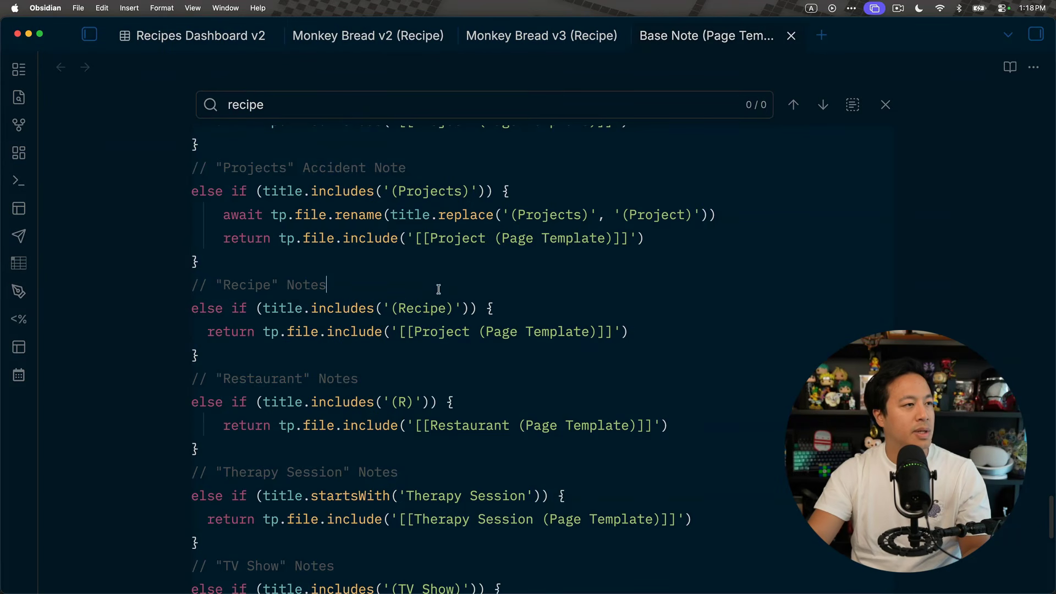
Step: Point the recipe block's include link to Recipe (Page Template) and close the Base Note template
drag(432, 330, 512, 336)
double_click(444, 334)
text(Recuoe)
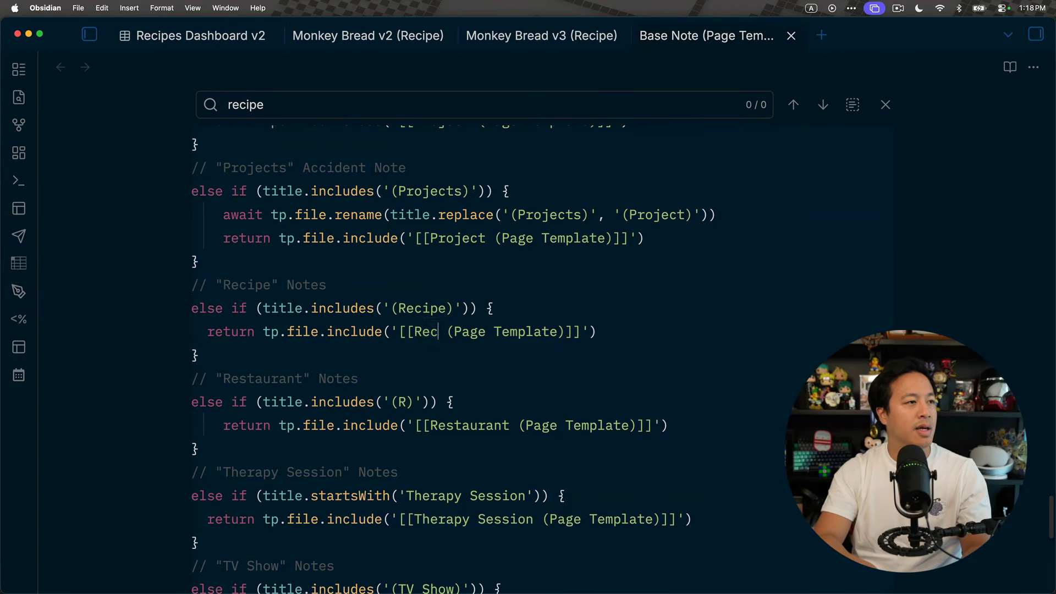
key(BackSpace)
key(BackSpace)
key(BackSpace)
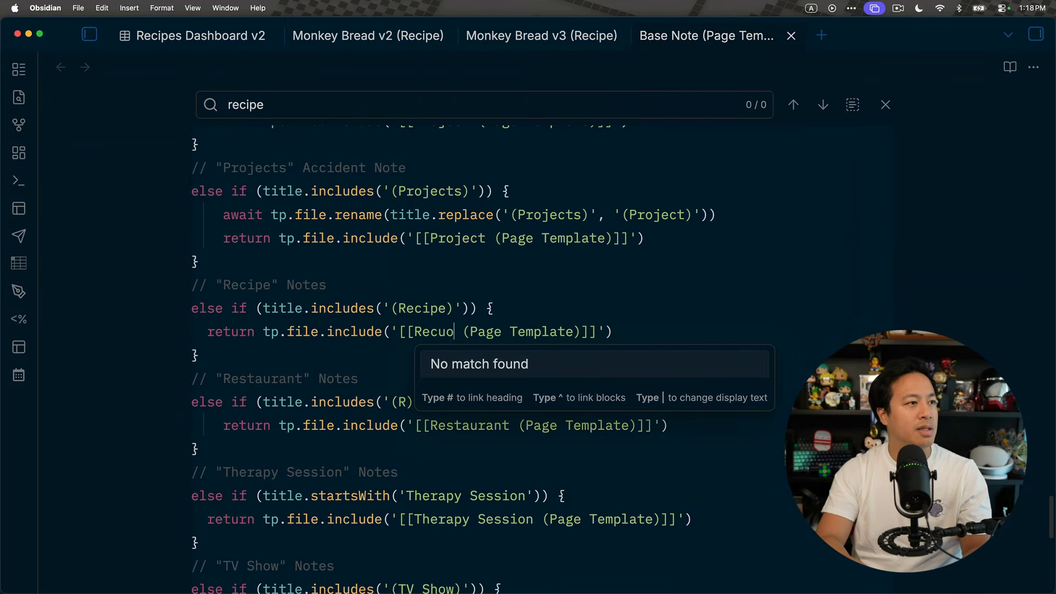
text(ipe)
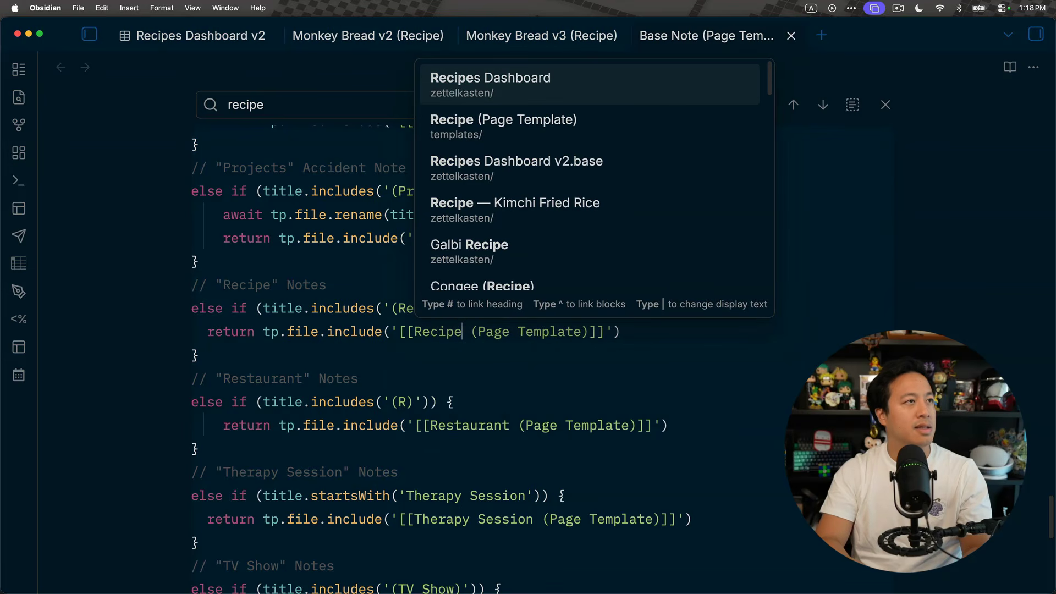
key(Down)
key(Return)
click(652, 285)
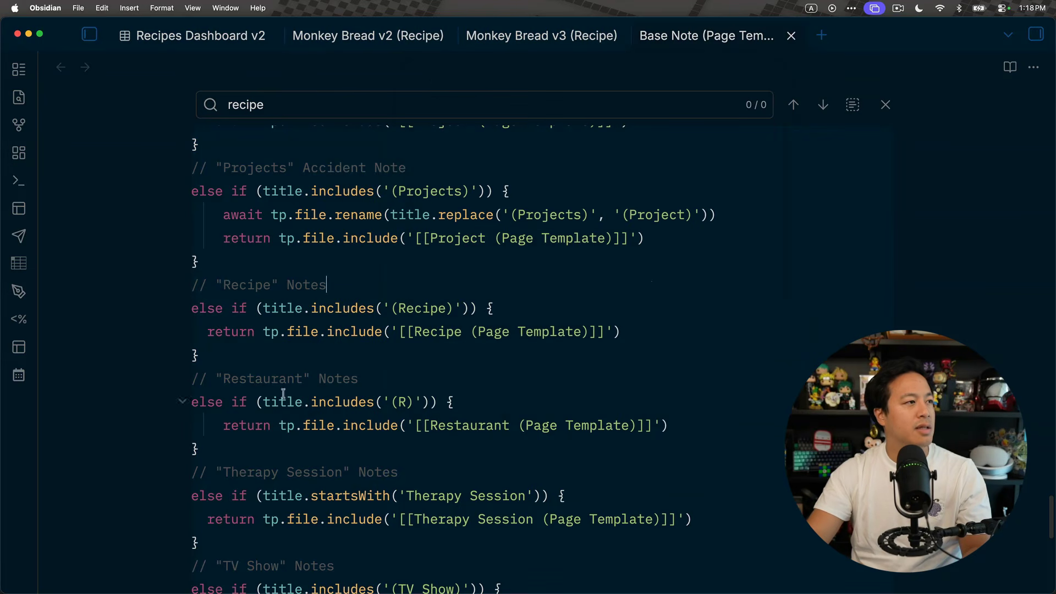
key(super+w)
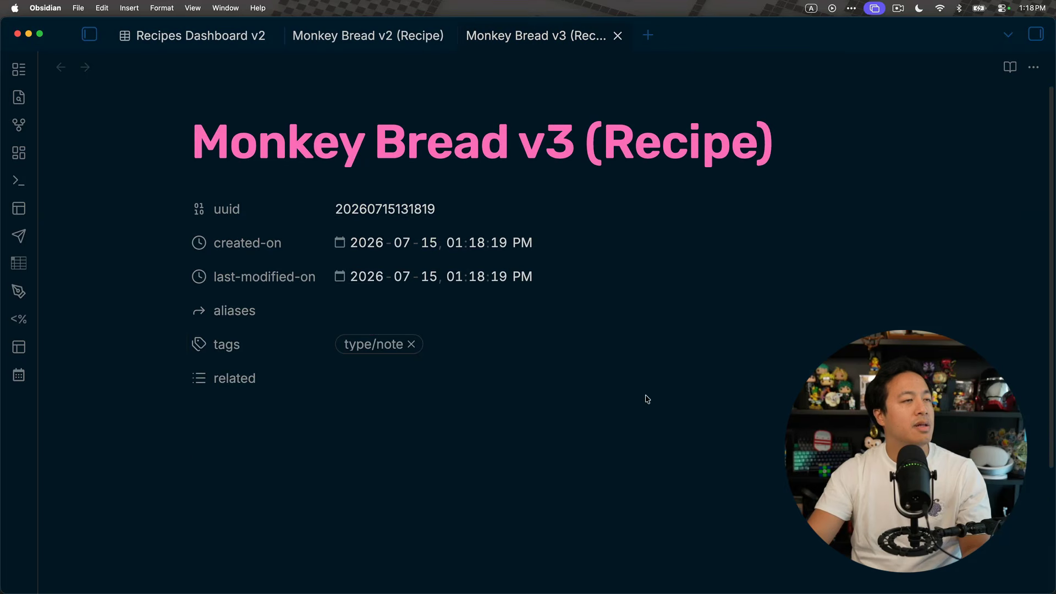
Step: Create a note named "Monkey Bread v4 (Recipe)" through the quick switcher and review its properties and section headings
key(super+o)
text(Monkey )
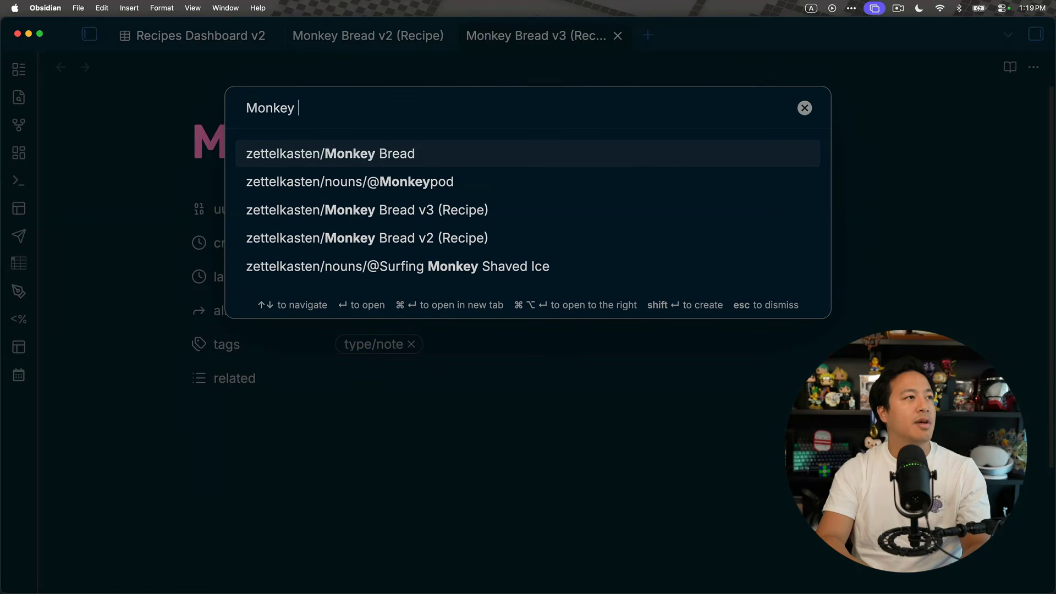
text(Bread v4 (Recp)
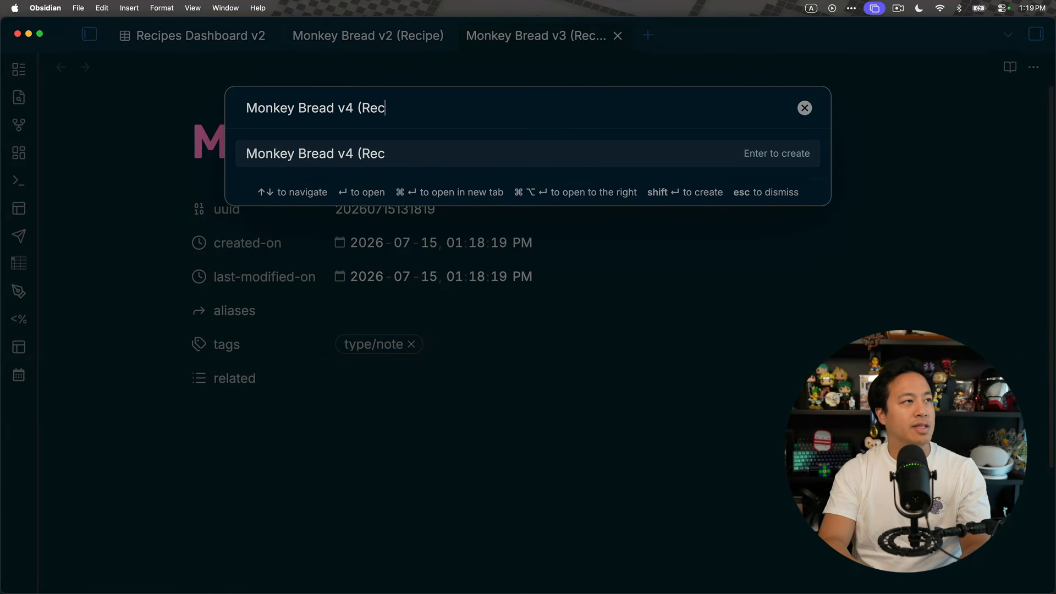
key(BackSpace)
key(BackSpace)
text(cipe))
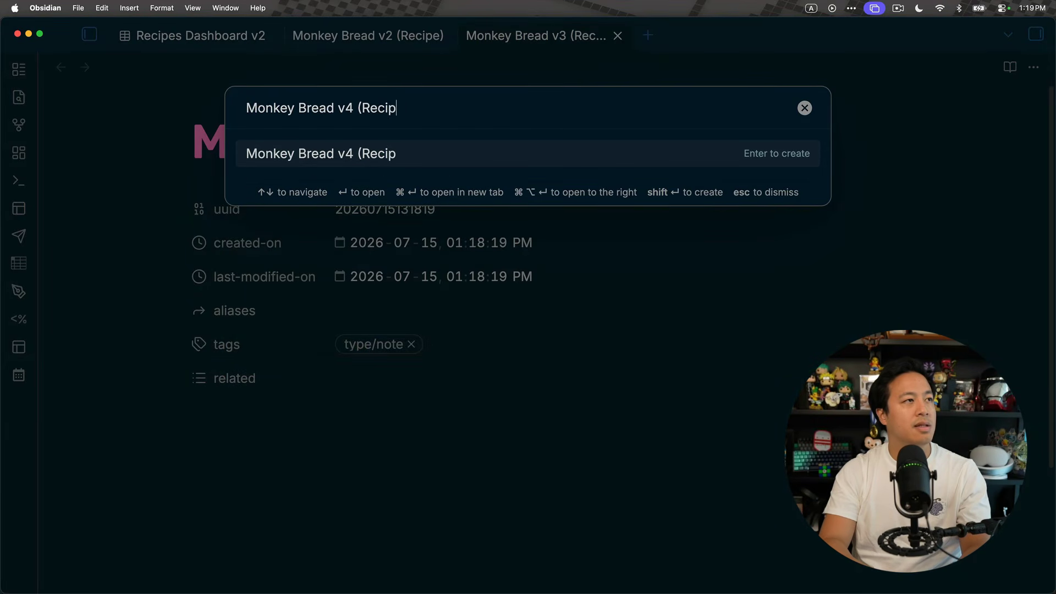
key(Return)
scroll(655, 341, down, 2)
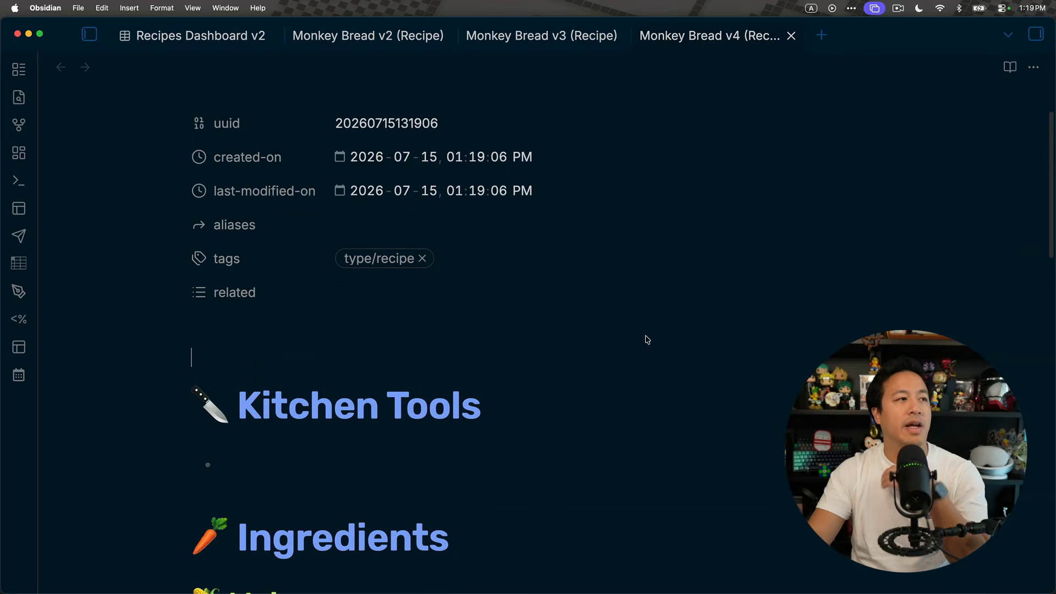
scroll(774, 262, down, 15)
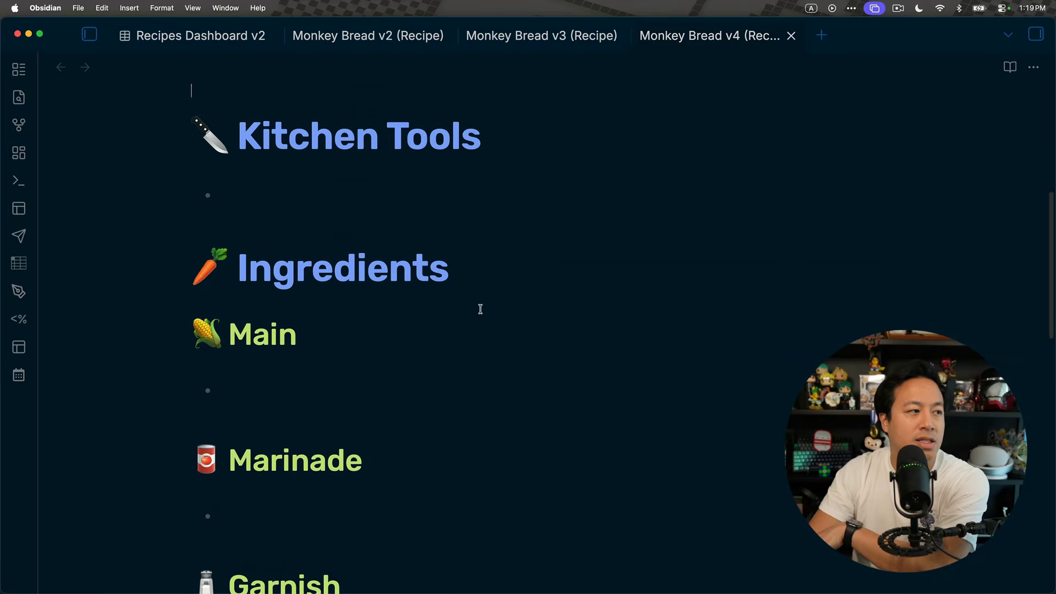
scroll(480, 309, up, 15)
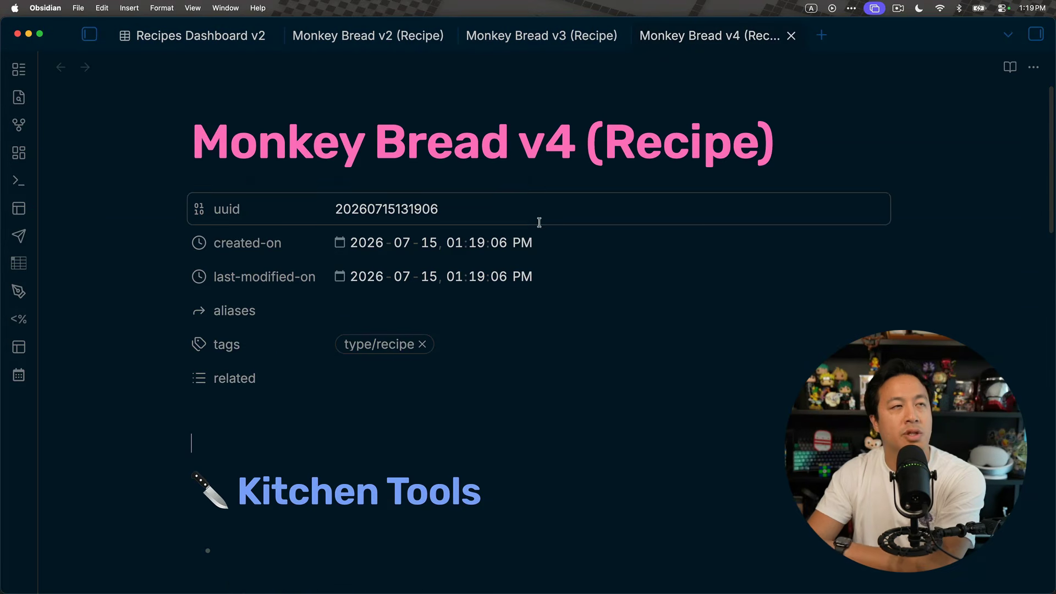
Step: Create a new entry titled "Monkey Bread v5 (Recipe)" from the recipes table and open its note in a new tab
click(220, 36)
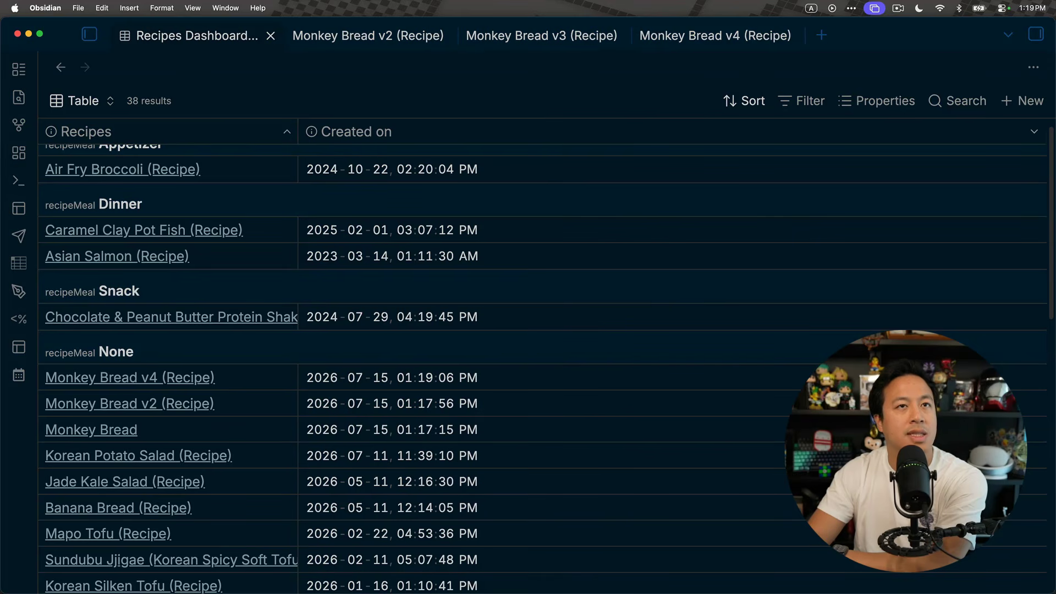
click(1027, 101)
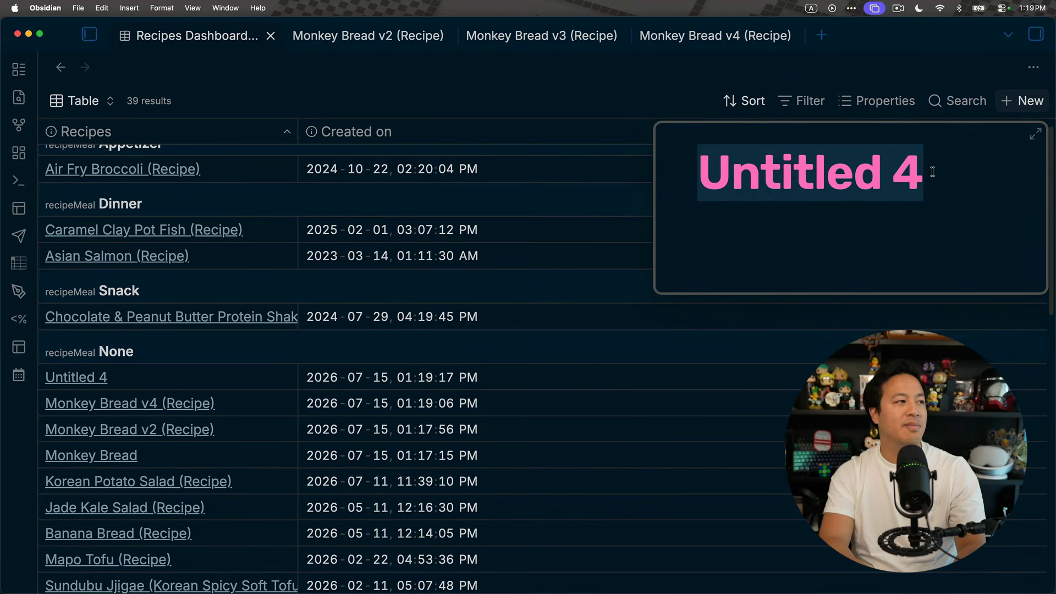
text(Mone)
key(BackSpace)
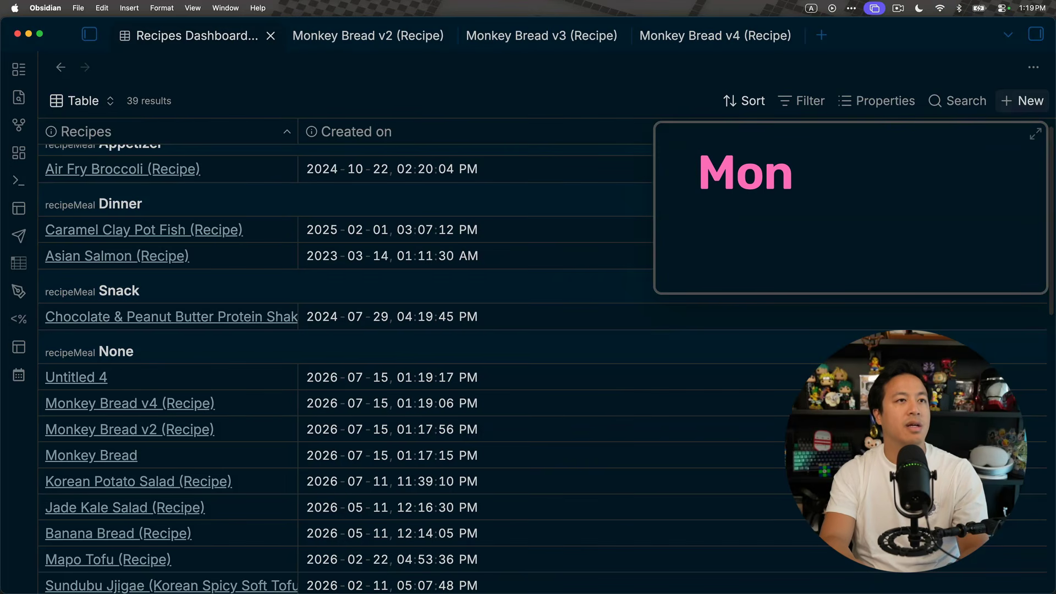
text(key Bread v5 (Recipe))
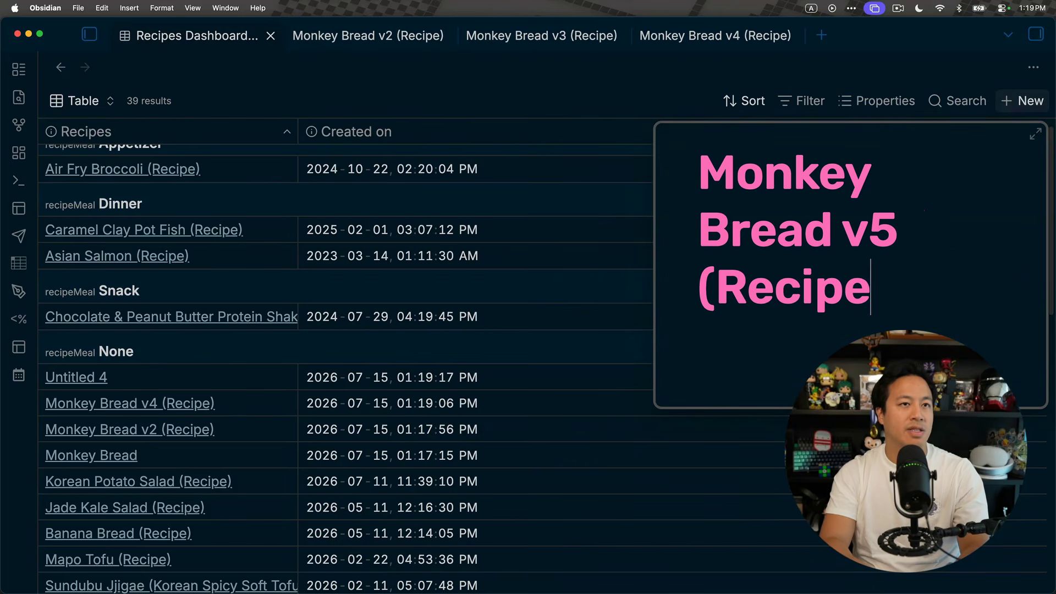
key(Return)
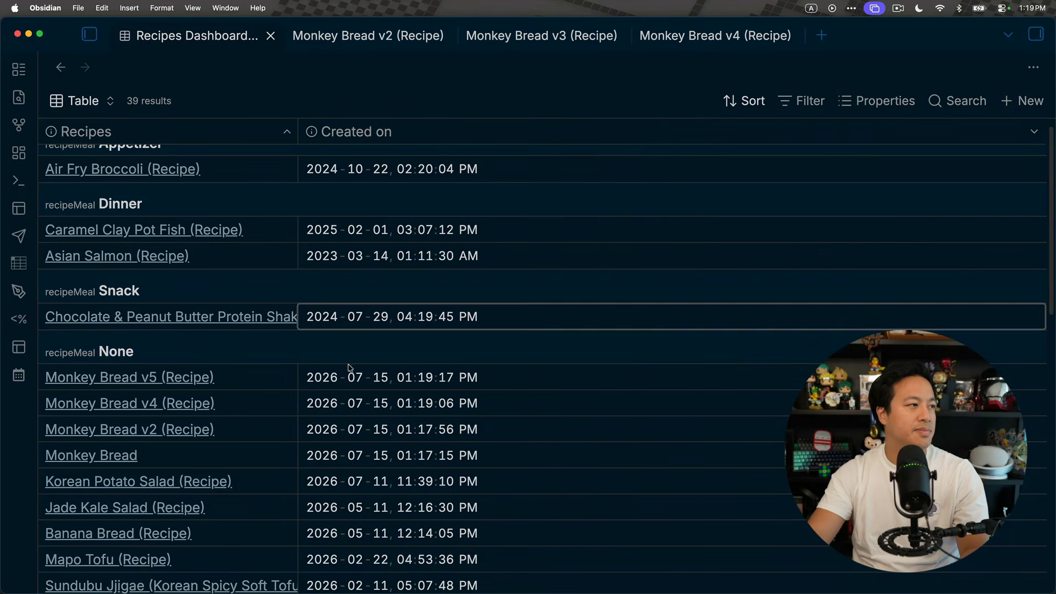
super+click(201, 378)
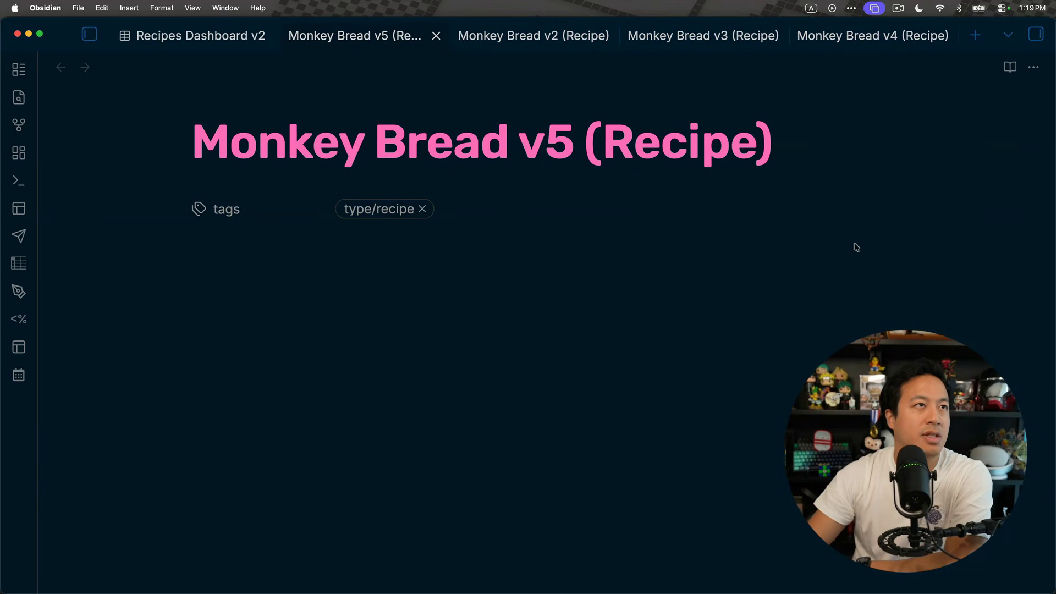
Step: Check the properties of the Monkey Bread v3 (Recipe) note for comparison and view the filters of the recipes table
click(676, 44)
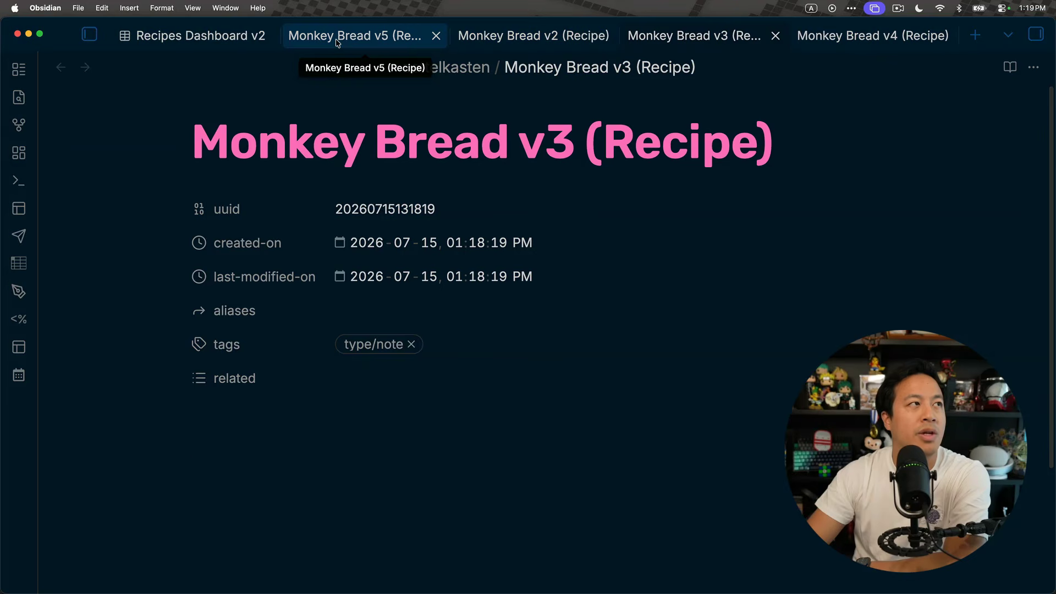
click(193, 36)
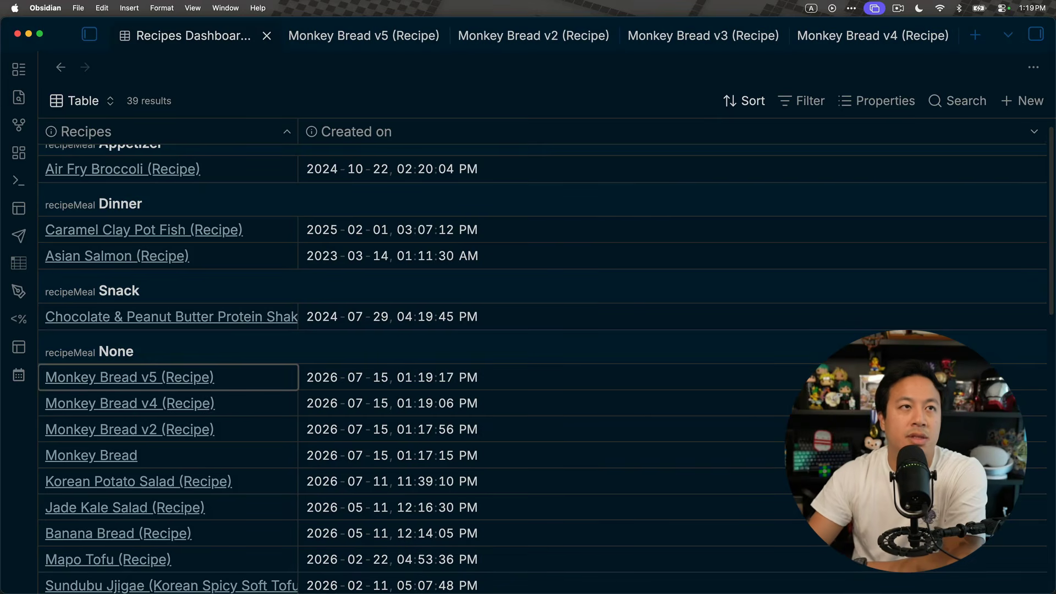
click(794, 100)
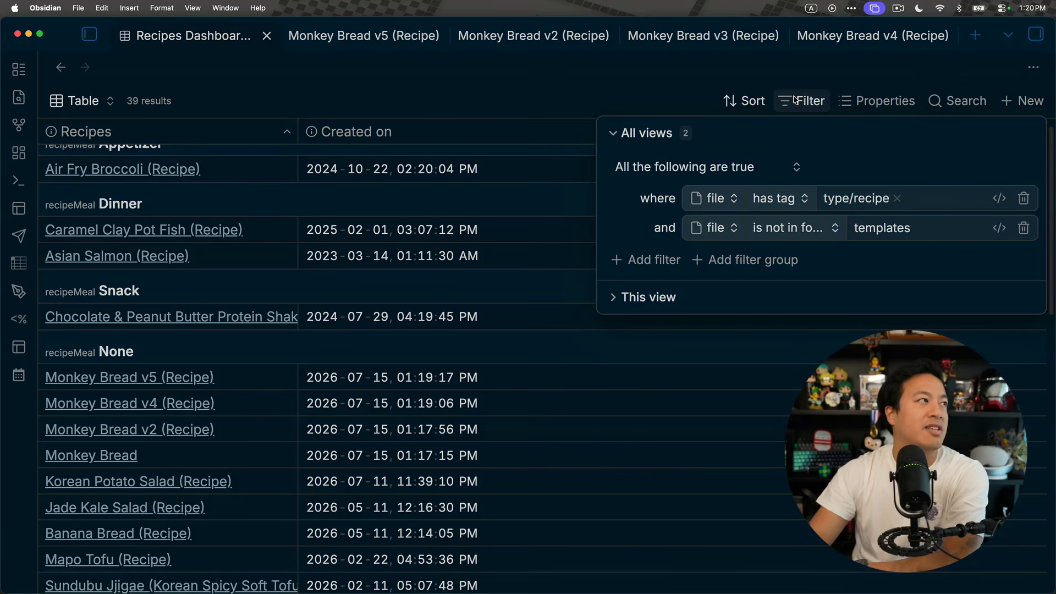
Step: Show the vault's file list beside the recipes table and collapse the assets folder
click(84, 43)
key(super+backslash)
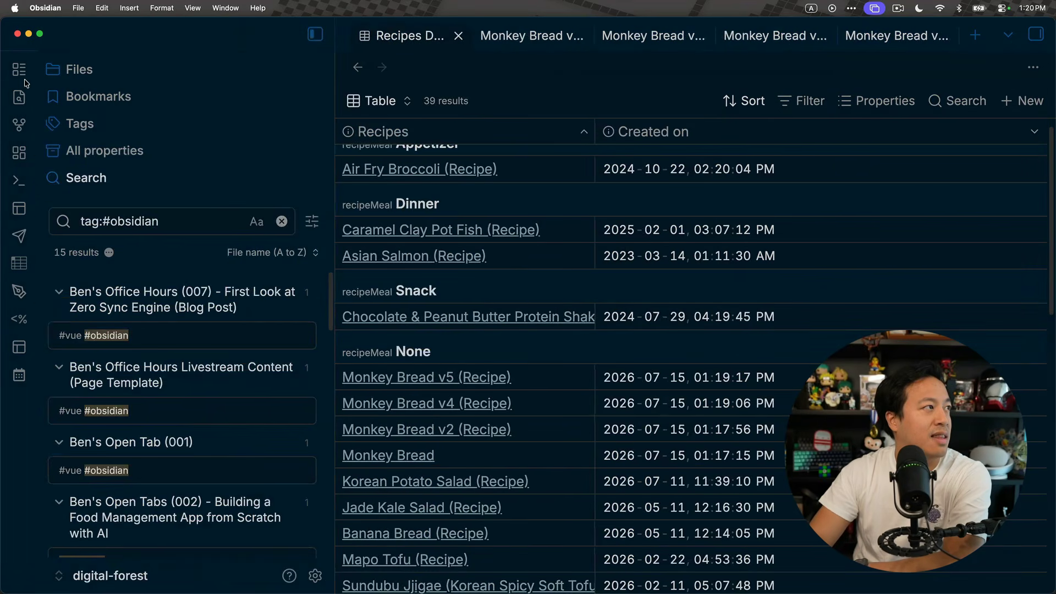
click(101, 70)
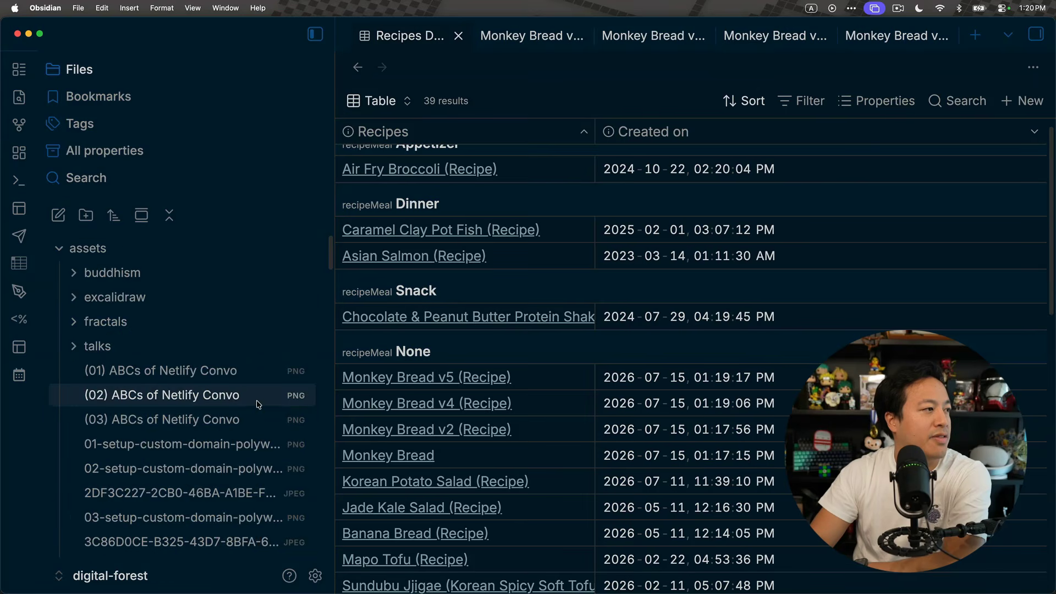
scroll(231, 292, up, 1)
click(204, 250)
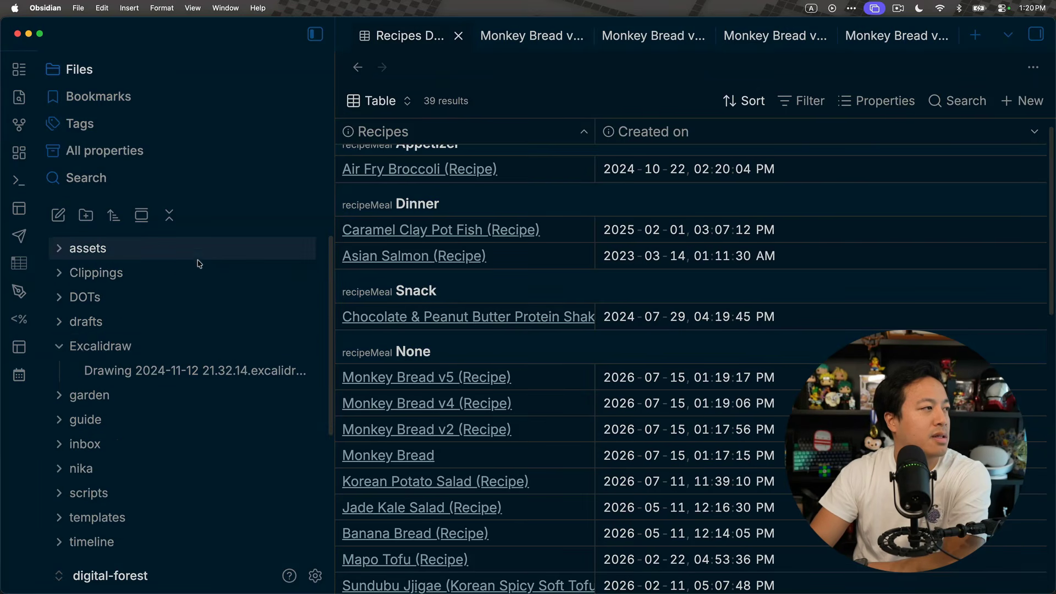
Step: Collapse the Excalidraw folder, look over the vault's folders down to zettelkasten, and hide the file sidebar
click(220, 346)
scroll(236, 383, down, 3)
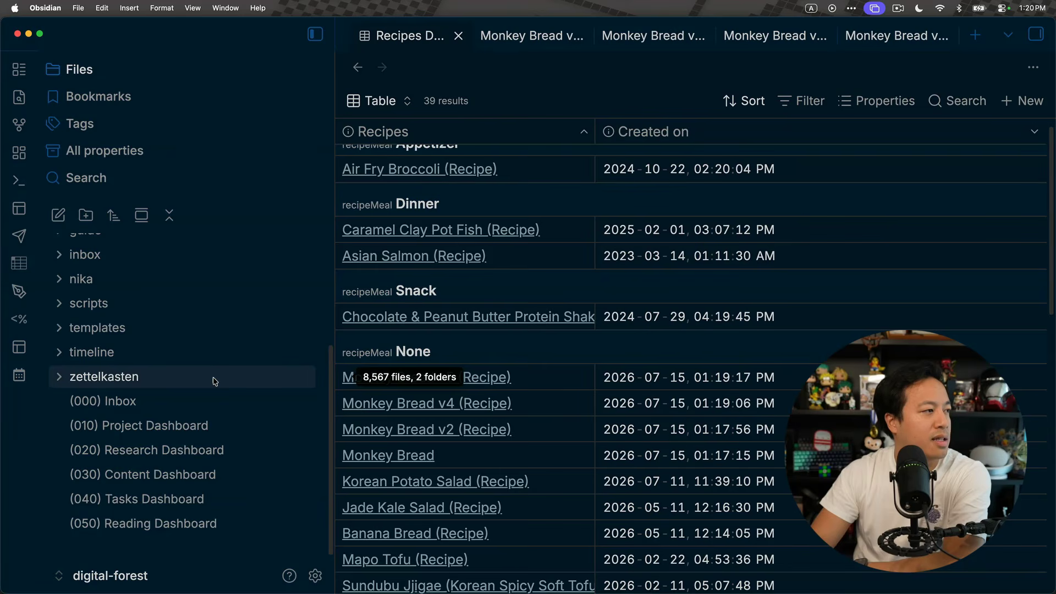
click(215, 382)
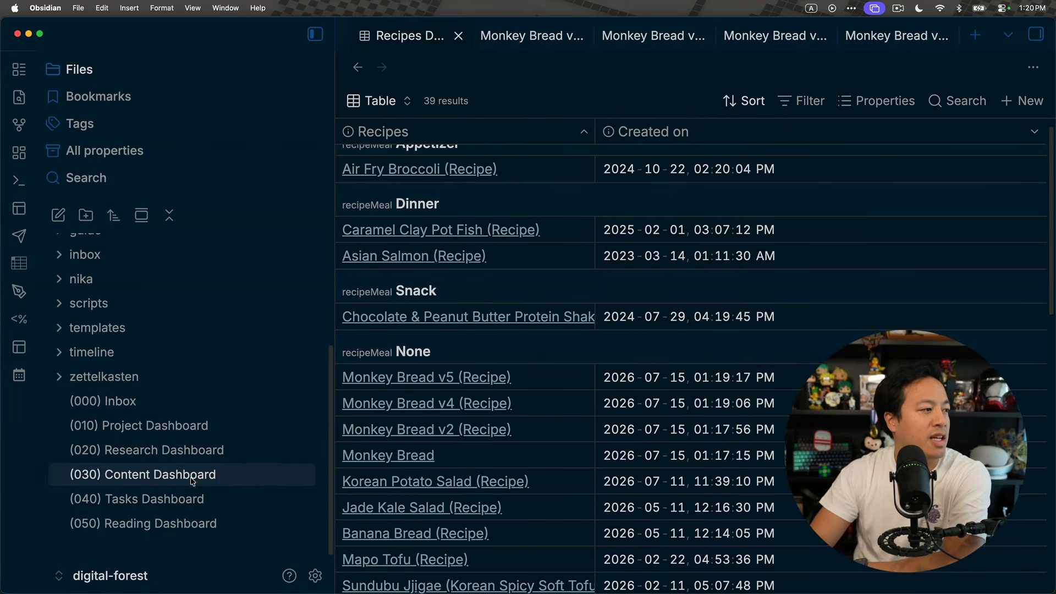
click(206, 377)
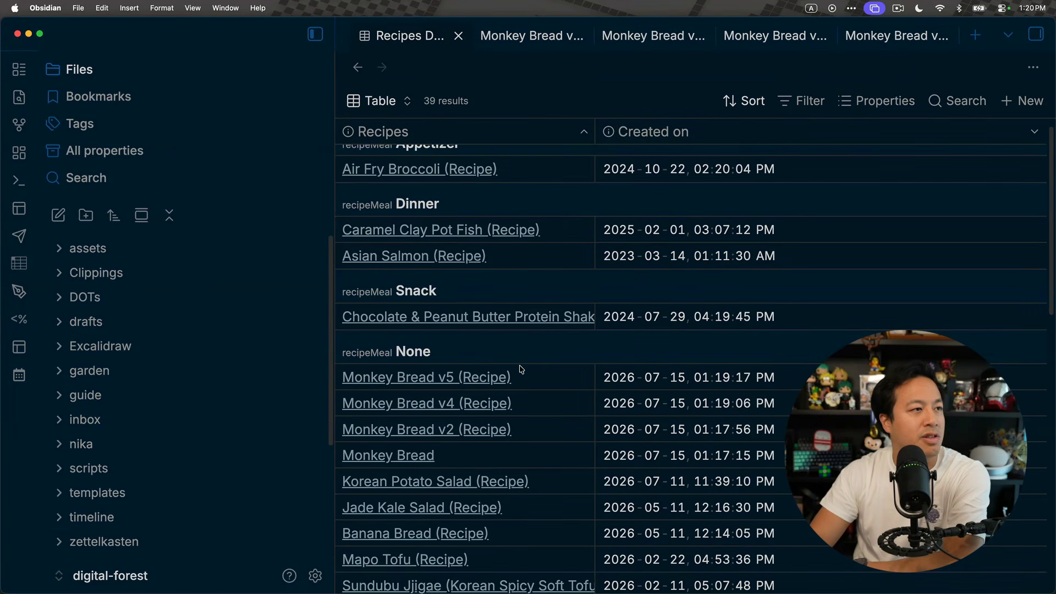
click(314, 37)
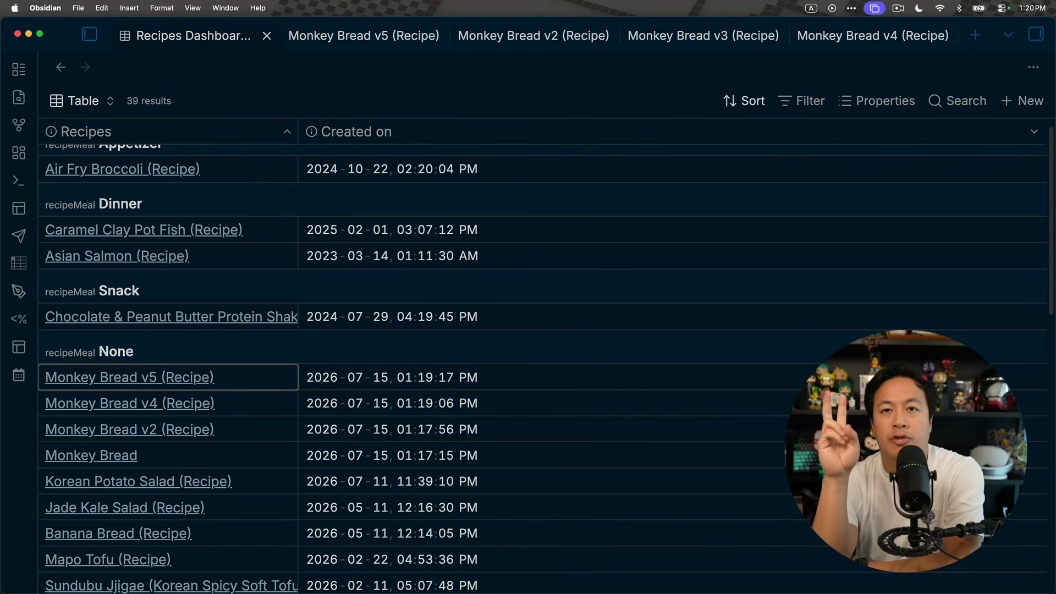
Step: Create a new recipe note titled "Monkey Bread v6" from the recipes table
click(1024, 101)
text(M<onk)
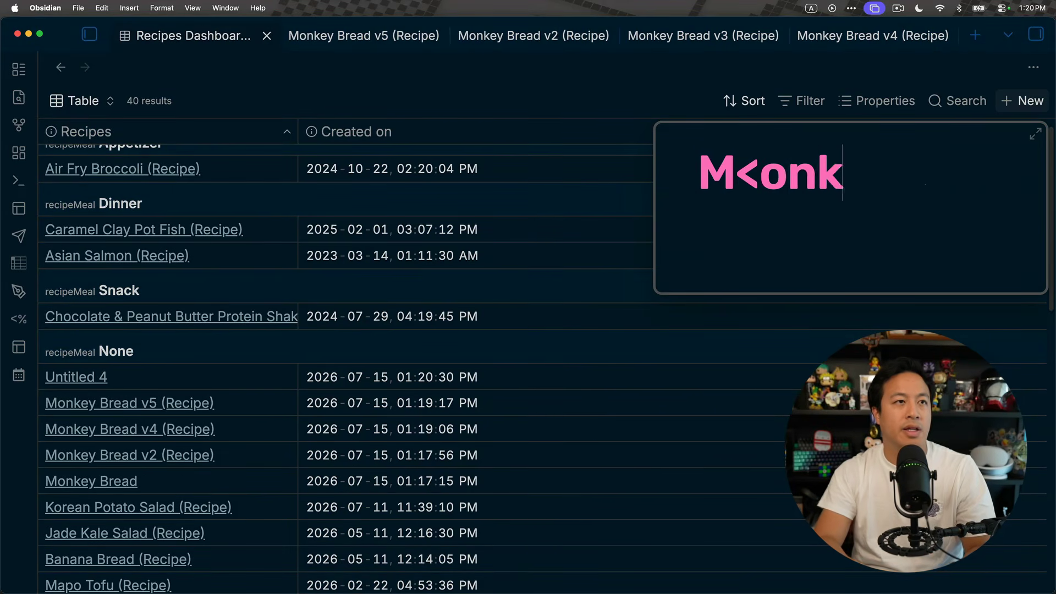
key(BackSpace)
key(BackSpace)
key(BackSpace)
key(BackSpace)
text(onkey Bread v5)
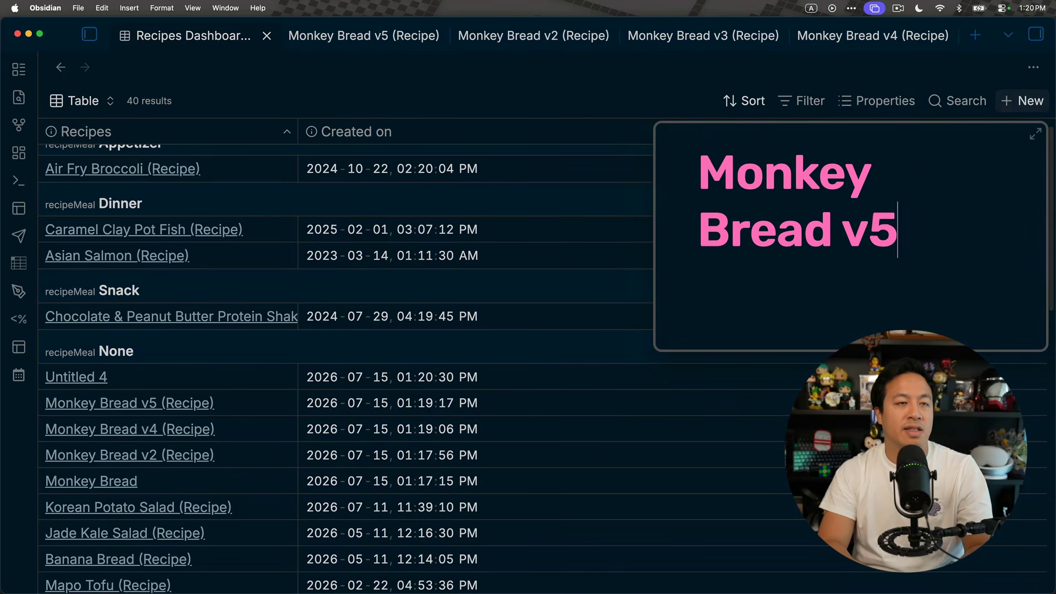
key(BackSpace)
text(67)
key(BackSpace)
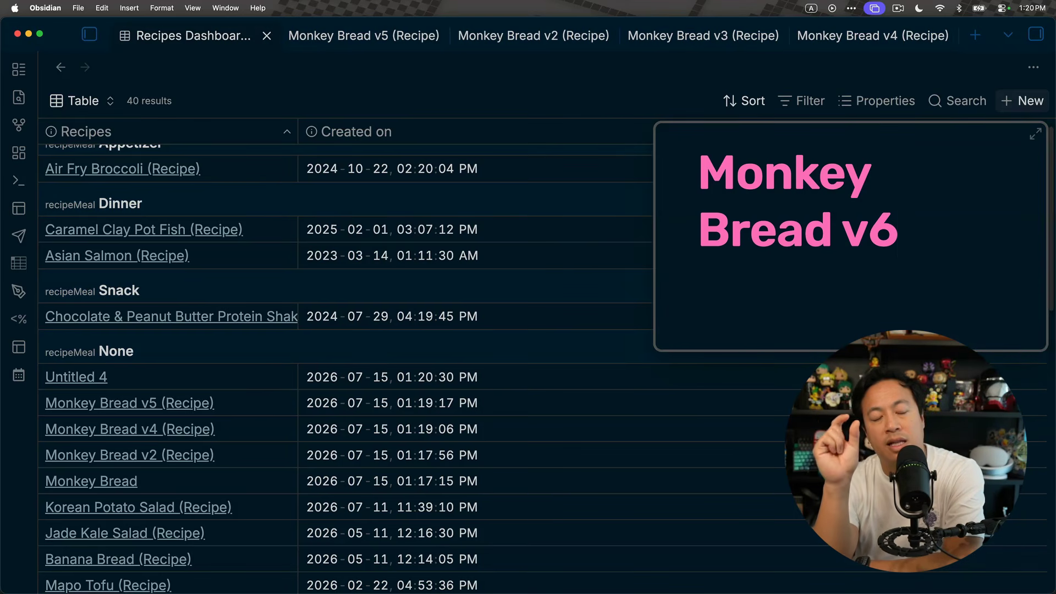
click(464, 348)
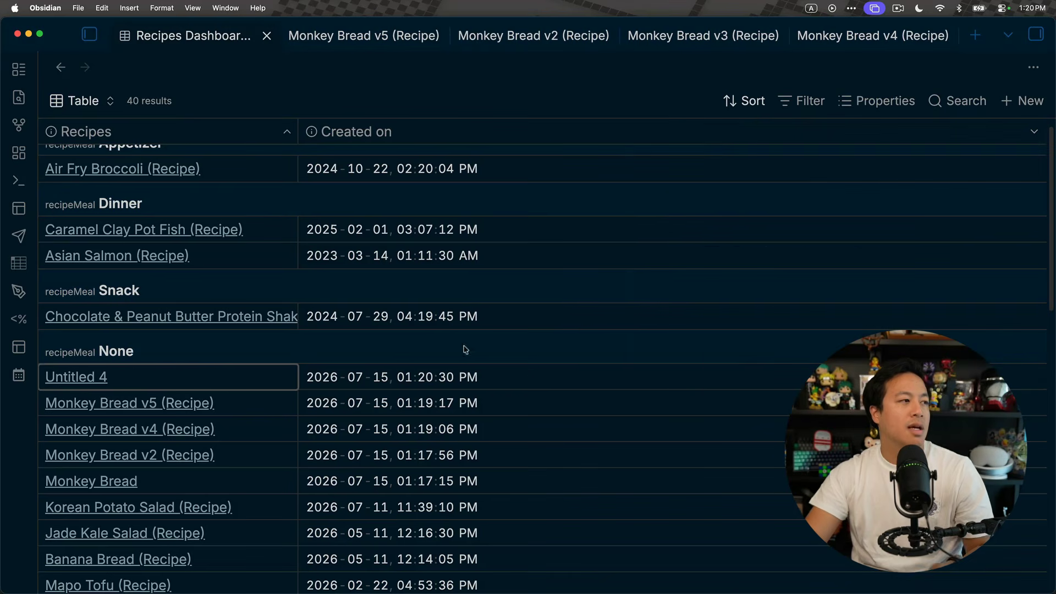
Step: Open the newly created Monkey Bread v6 note in its own tab and delete all its content, including the properties
click(146, 379)
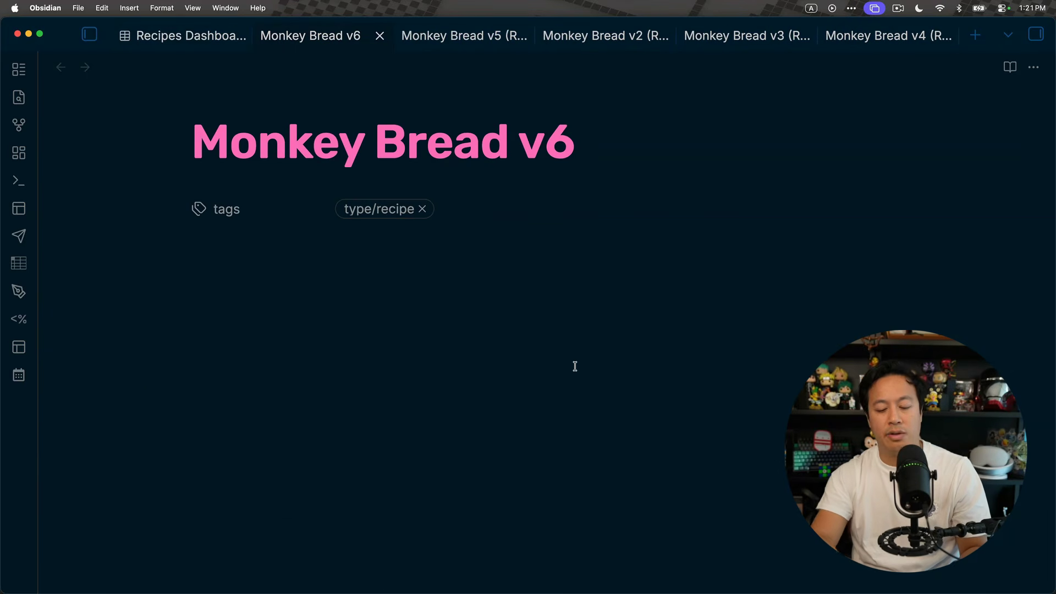
key(super+a)
key(BackSpace)
key(alt+e)
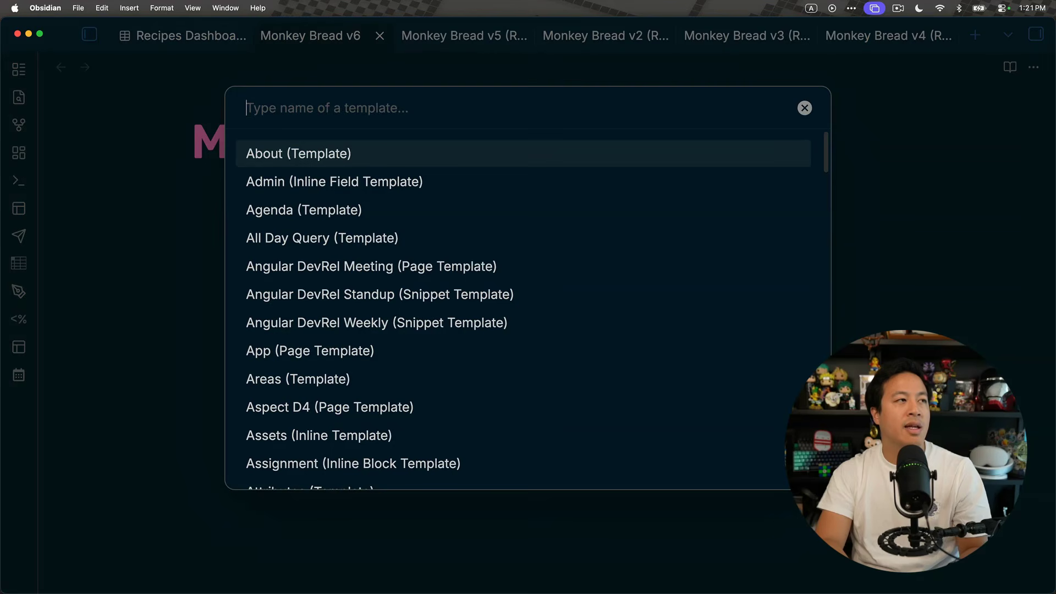
text(insert te)
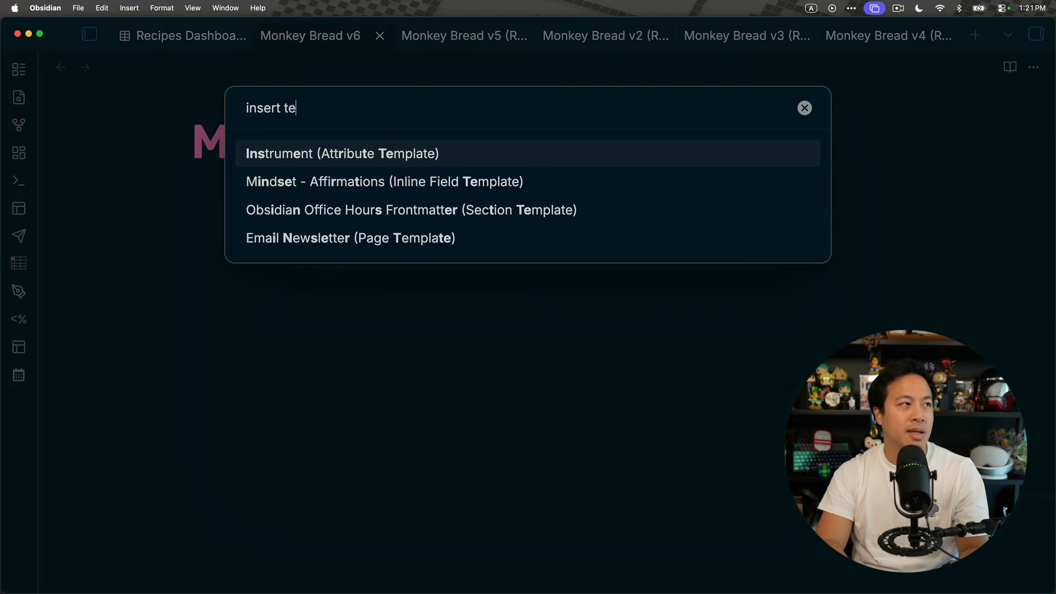
key(Escape)
Step: Find the "insert template" commands and run "Templater: Open Insert Template modal"
key(super+p)
text(inser)
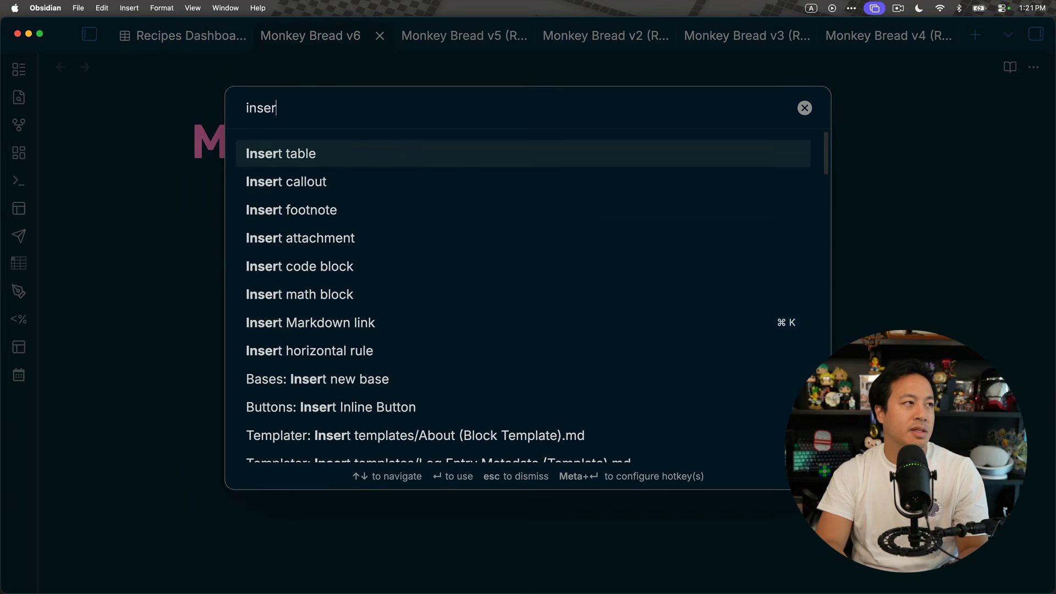
text(t template)
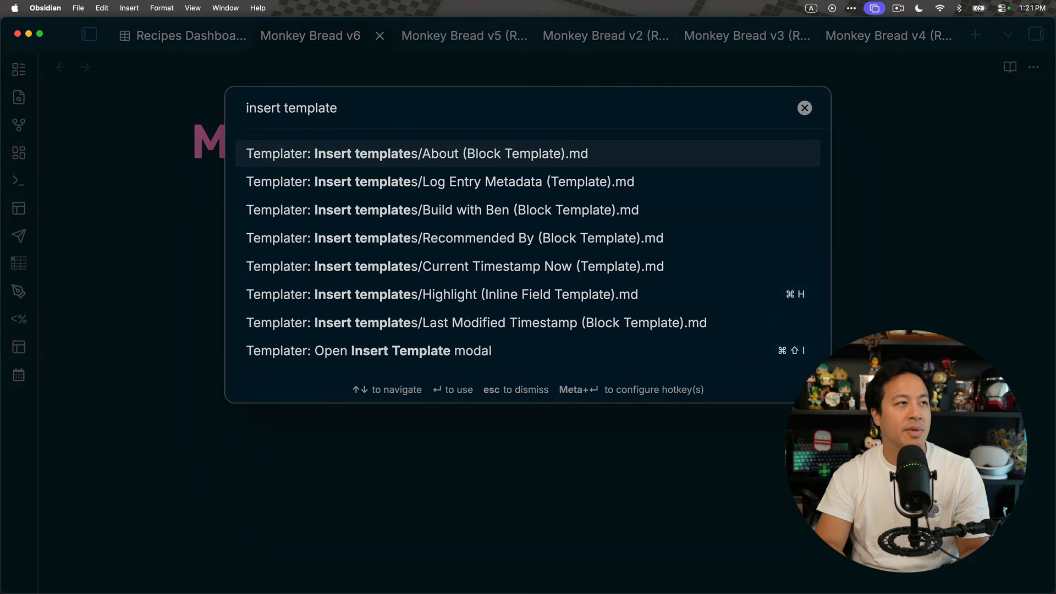
key(Down)
key(Down)
key(Down)
key(Down)
key(Down)
key(Down)
key(Down)
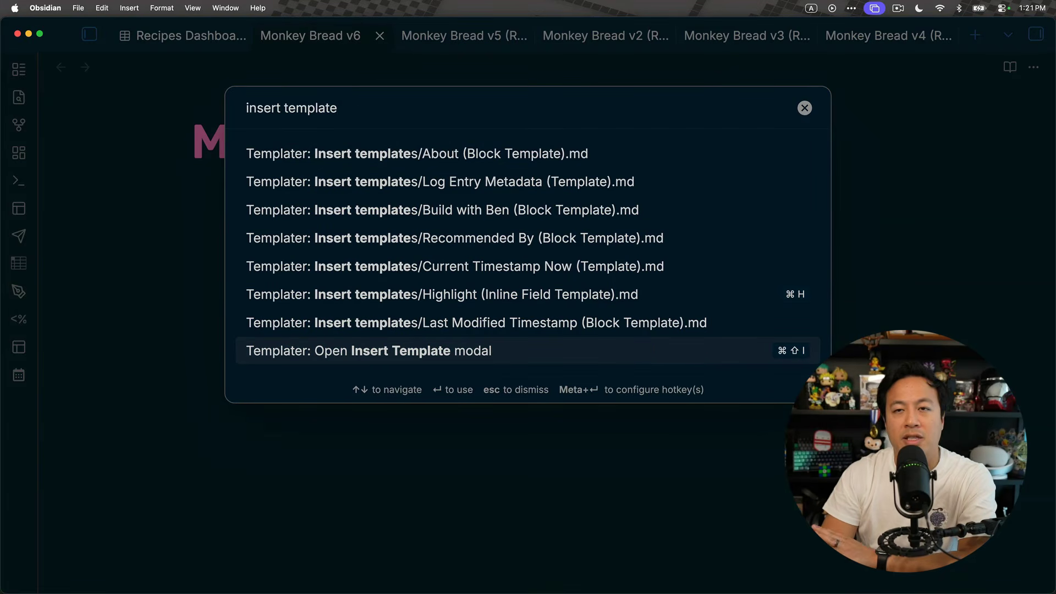
key(Return)
Step: Insert the Recipe (Page Template) into the Monkey Bread v6 note and look over its sections
text(recip)
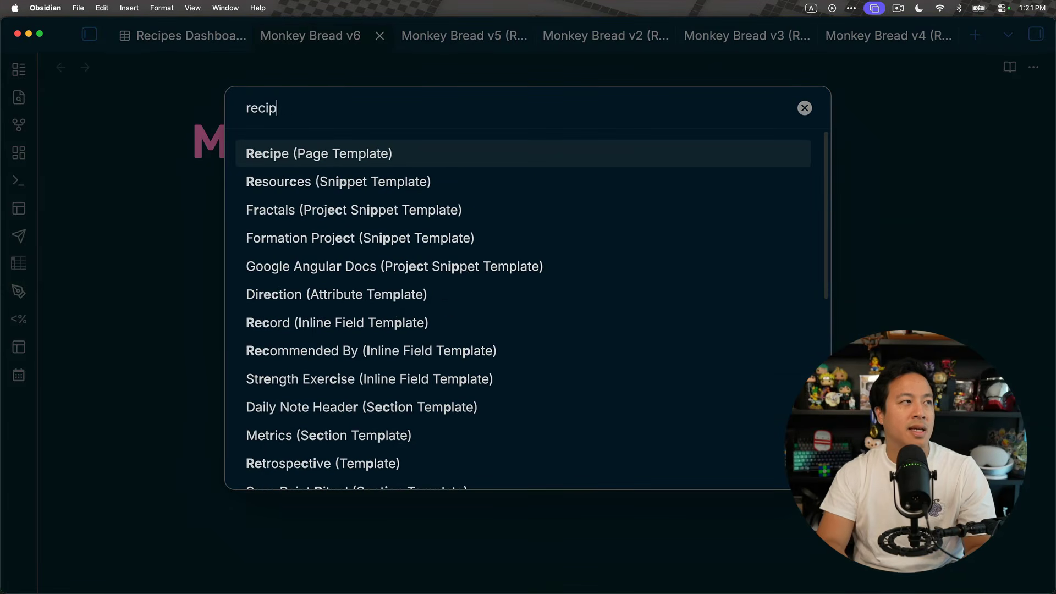
text(e)
key(Return)
scroll(681, 379, down, 10)
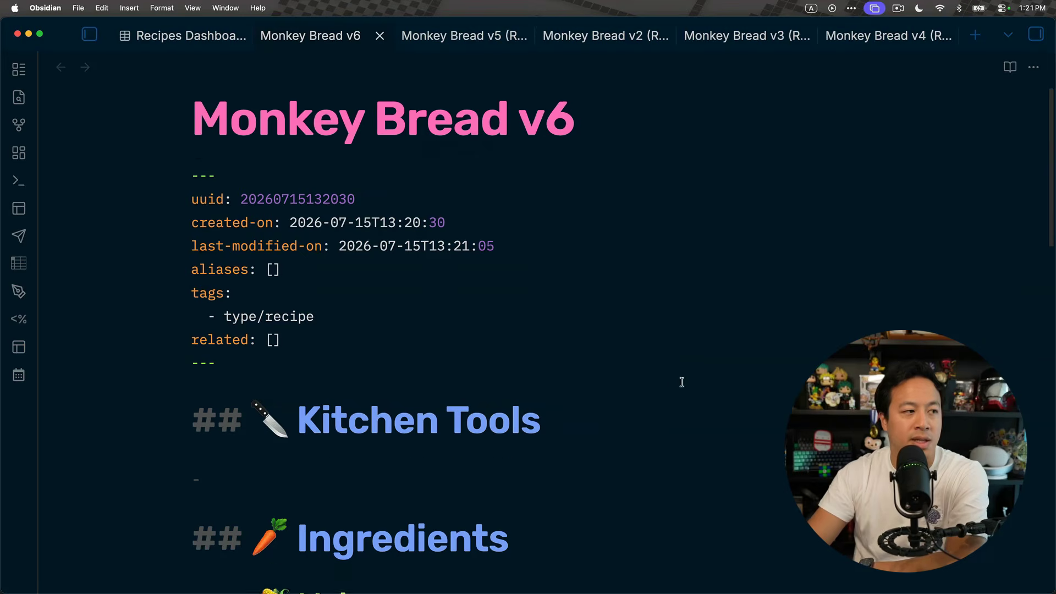
scroll(660, 373, up, 10)
Step: Close all the Monkey Bread note tabs, leaving only Recipes Dashboard v2 open
key(super+w)
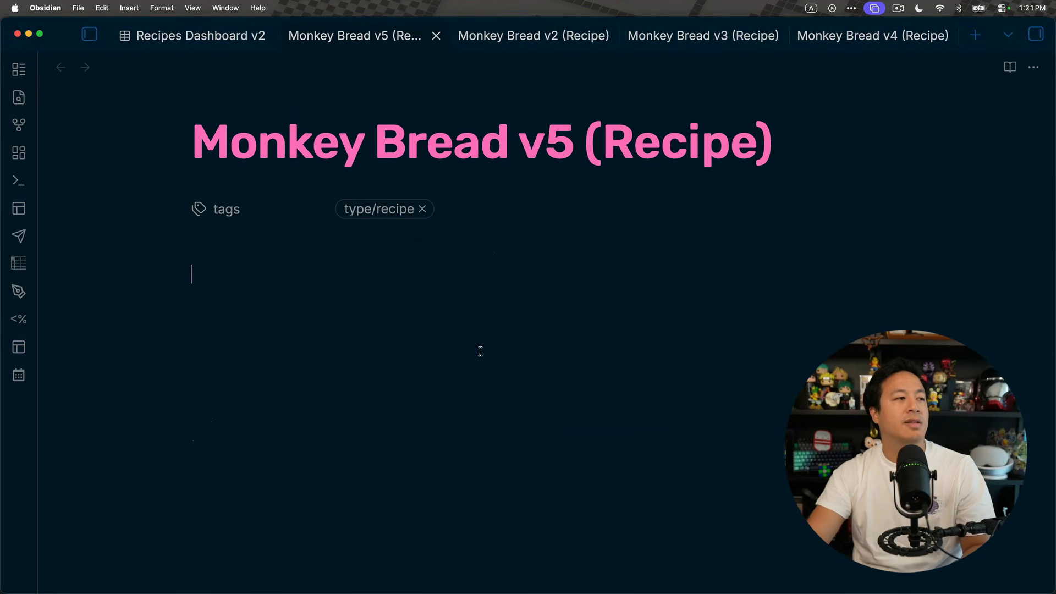
key(super+w)
key(ctrl+Tab)
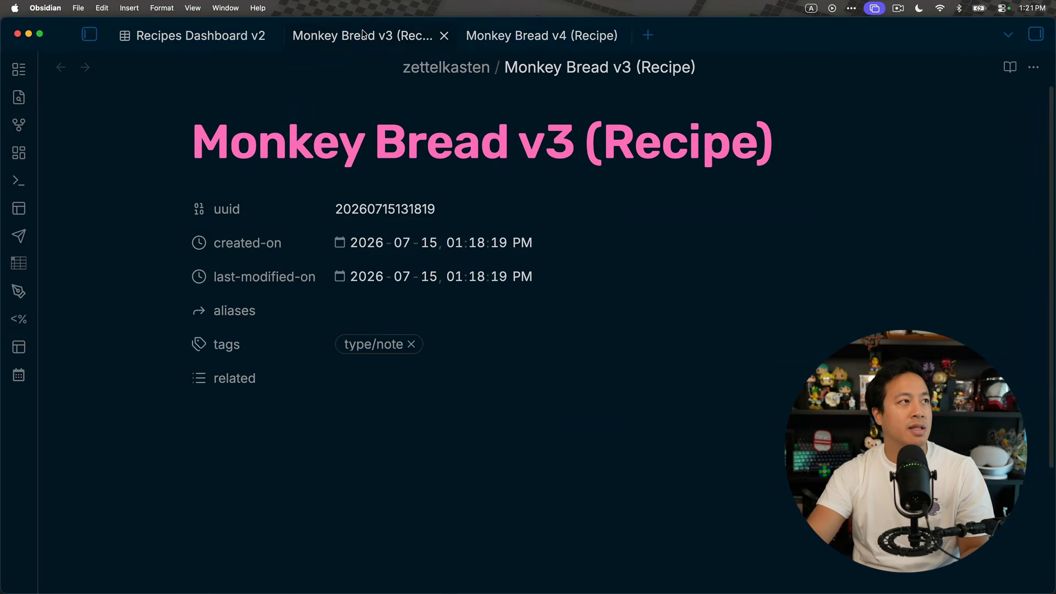
key(super+w)
key(super+w)
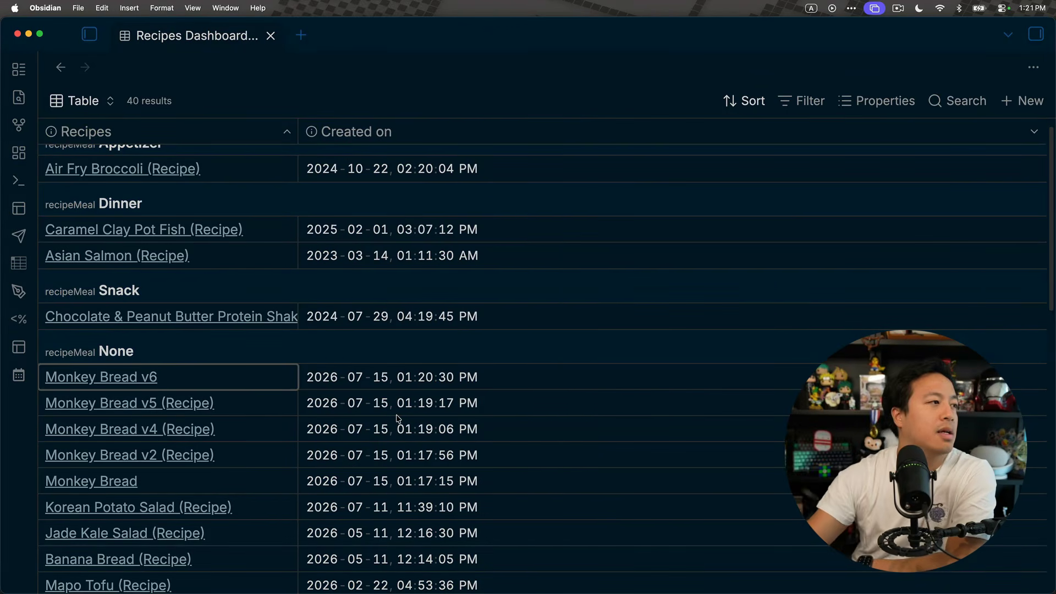
Step: Rename the dashboard's Table view to "Recipes by Meals"
scroll(349, 404, up, 1)
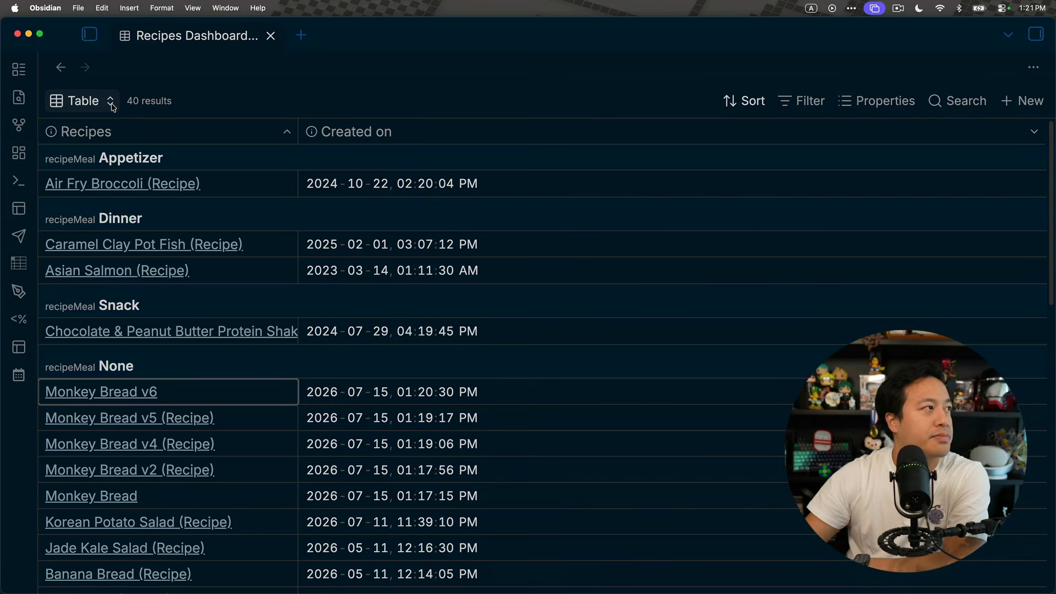
click(93, 103)
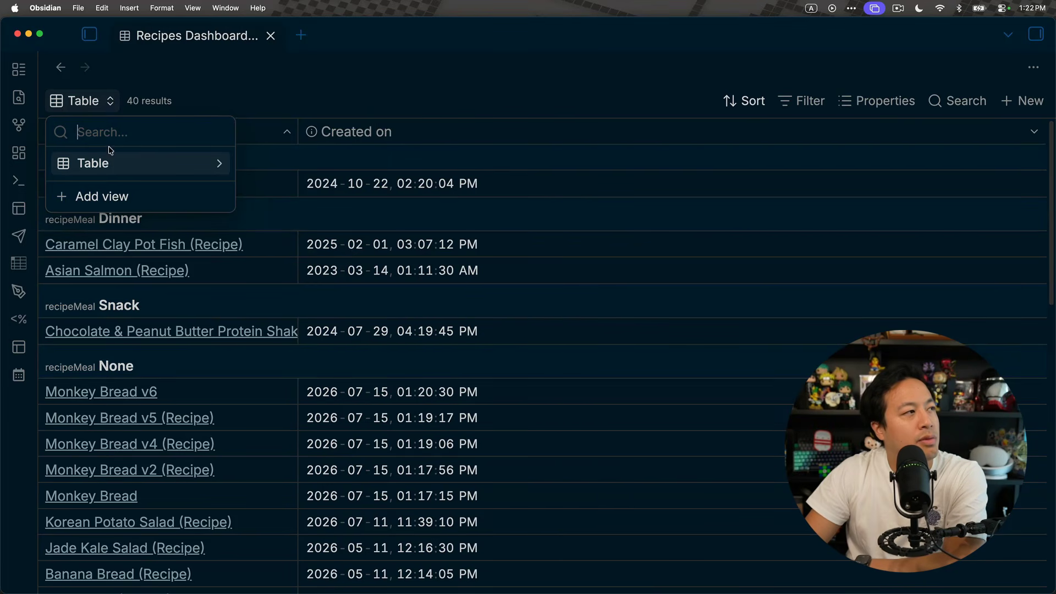
click(225, 164)
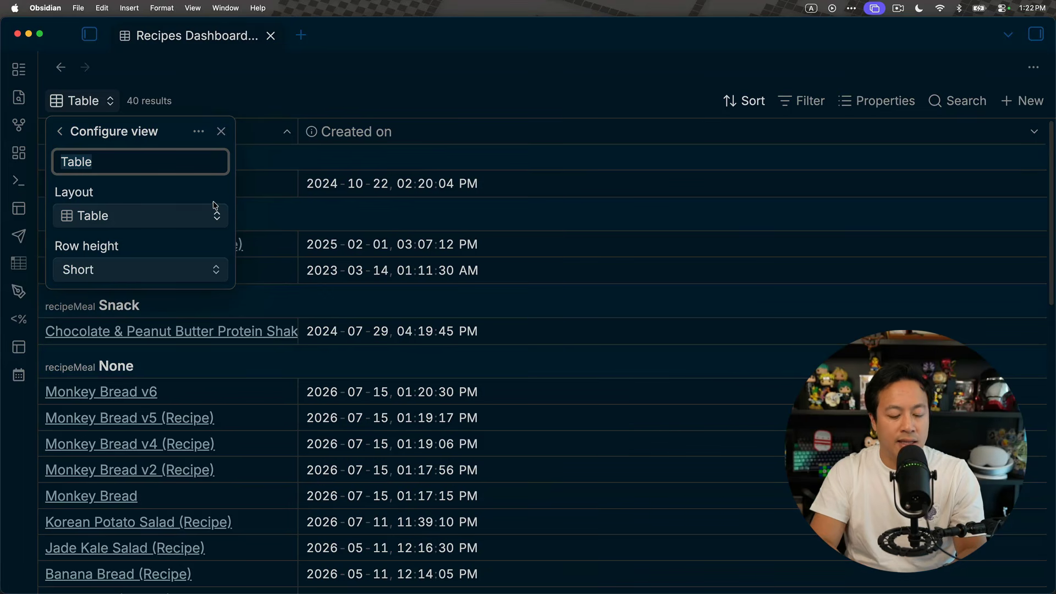
text(M)
key(BackSpace)
text(Recip)
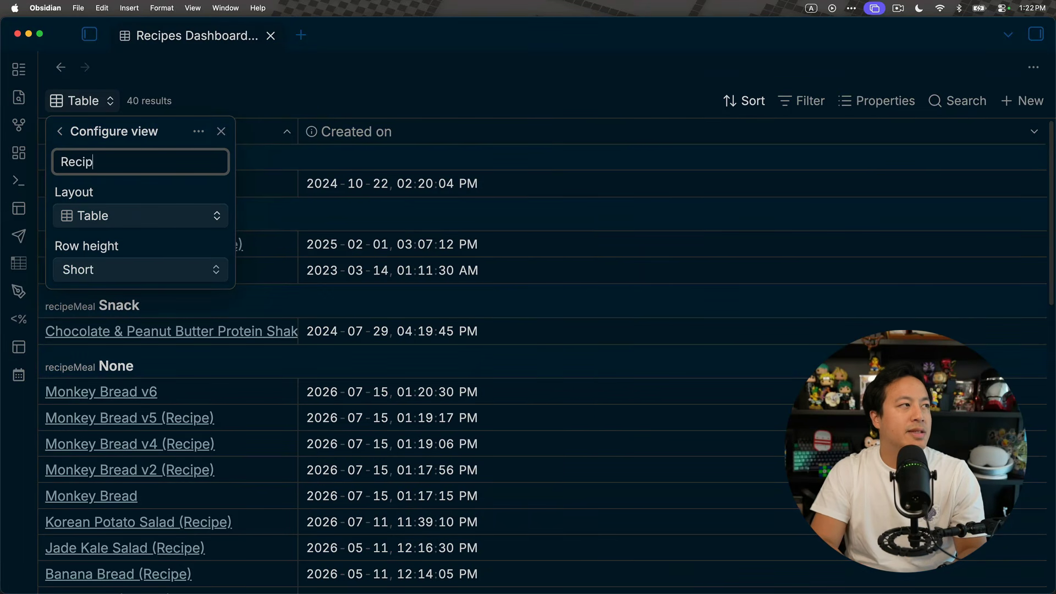
text(es by Meals)
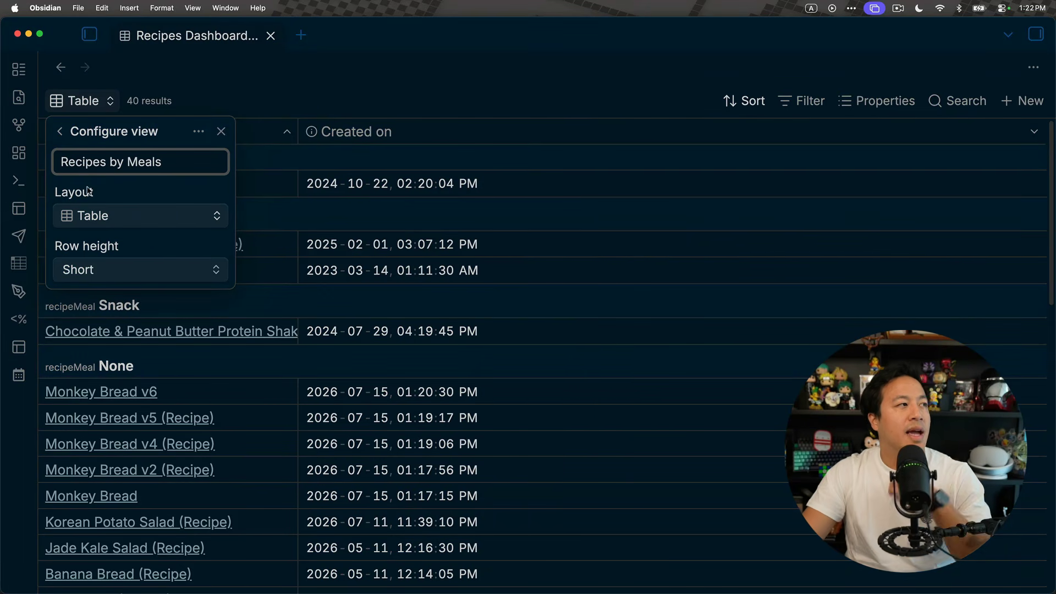
Step: Try the Medium and Extra tall row heights on the Recipes by Meals view, restore Short, and leave the view settings
click(147, 268)
click(150, 298)
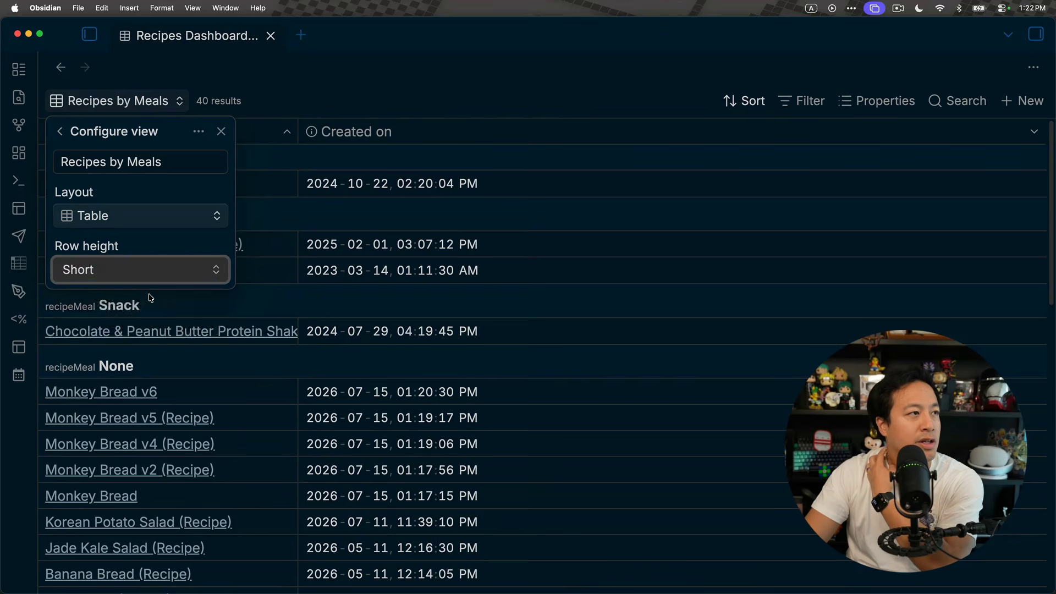
click(181, 271)
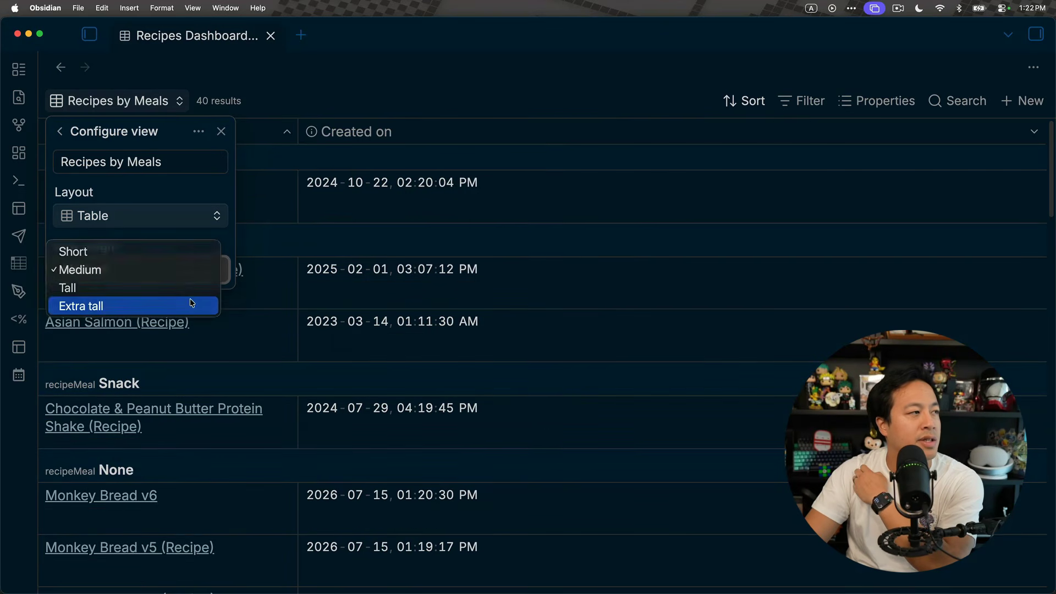
click(191, 303)
click(187, 269)
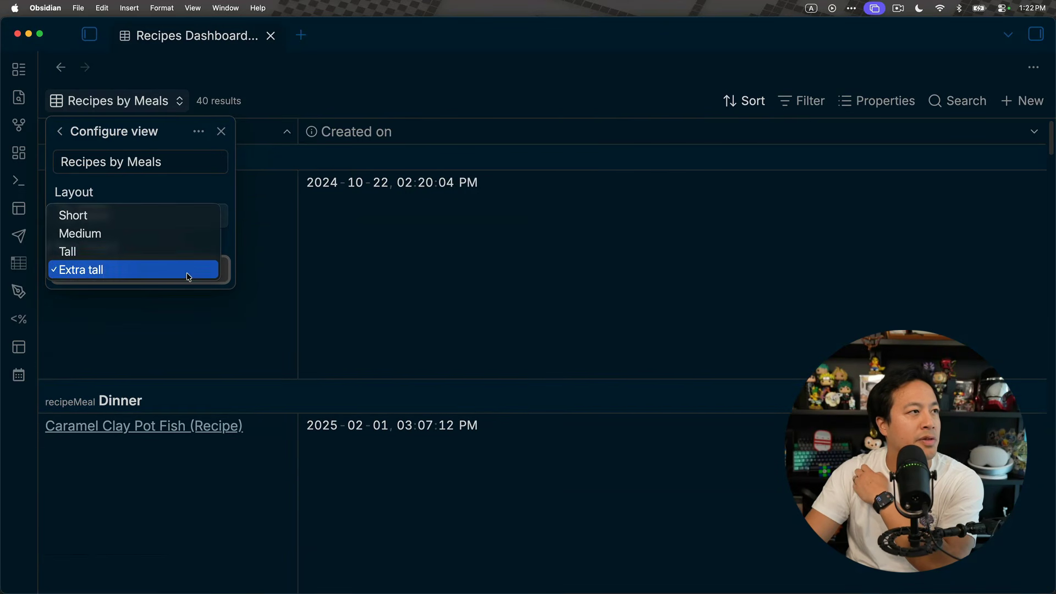
click(187, 215)
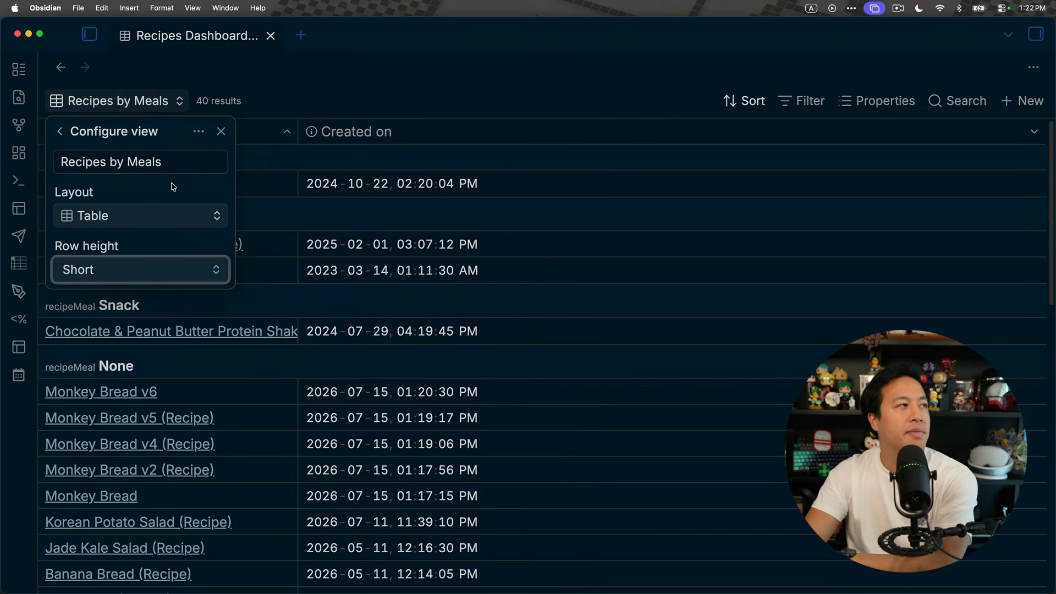
click(74, 134)
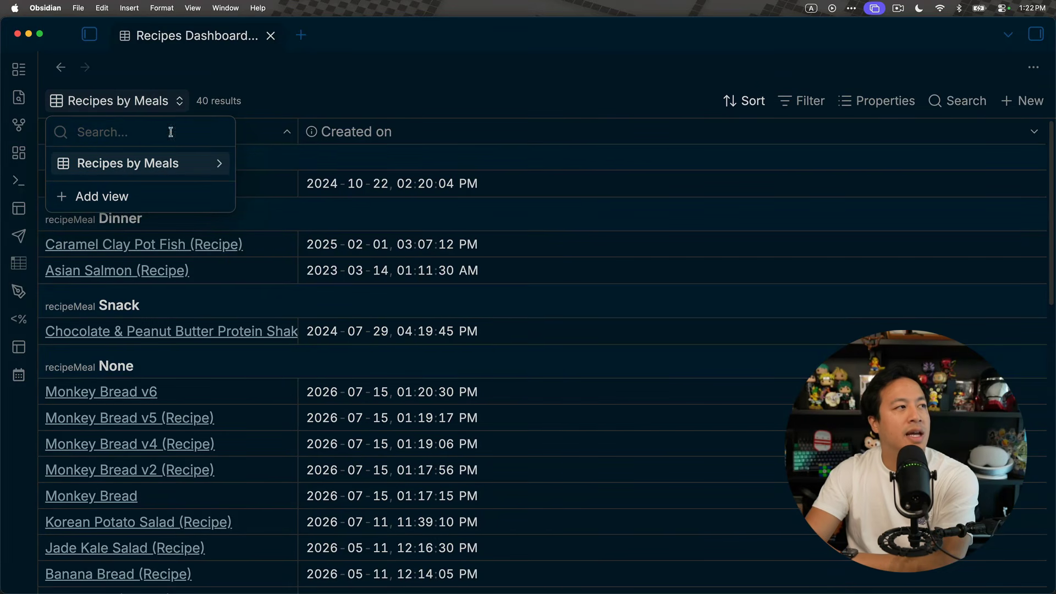
click(214, 169)
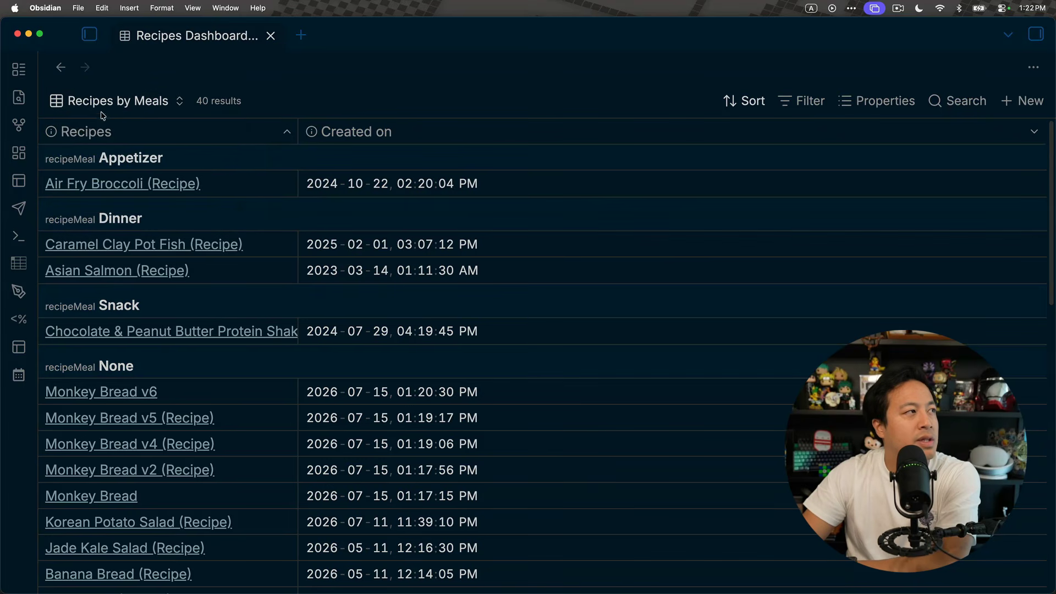
Step: Add a new view to the recipes dashboard and name it "Recipe Categories"
click(115, 101)
click(133, 196)
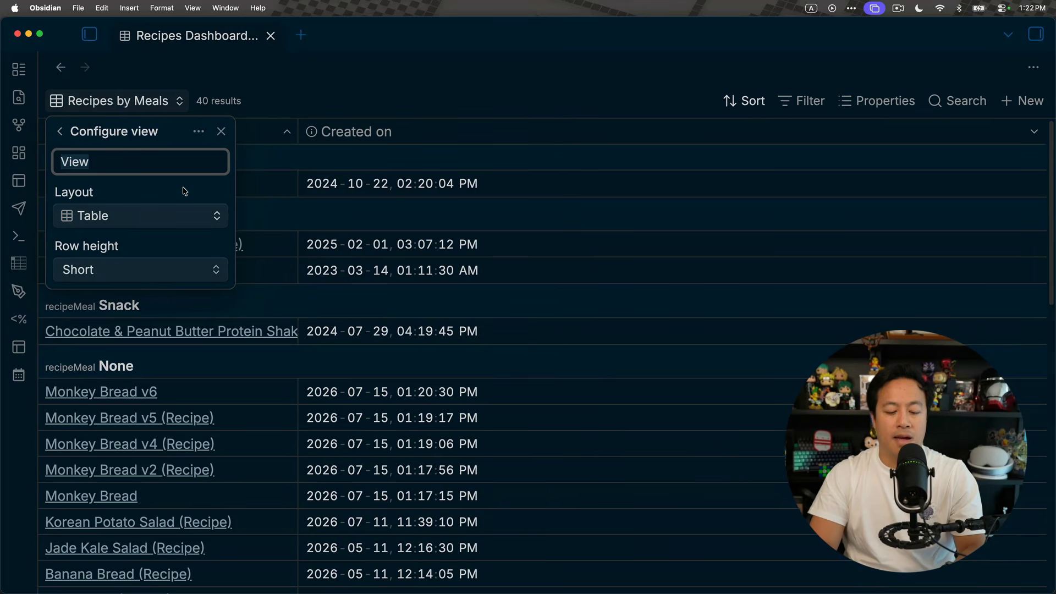
text(Categories)
key(super+a)
text(Recip)
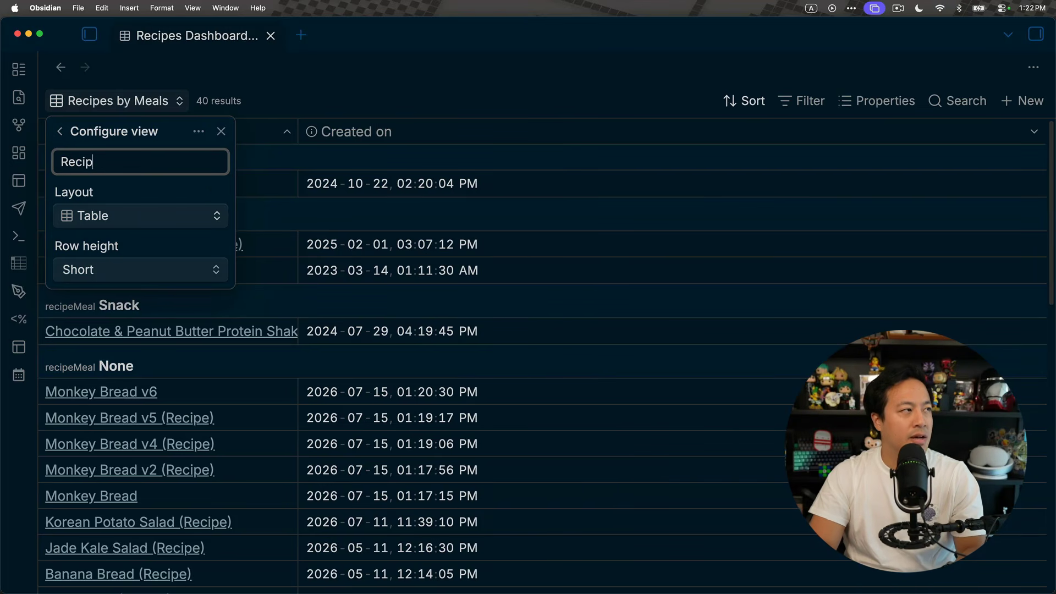
text(e Categories)
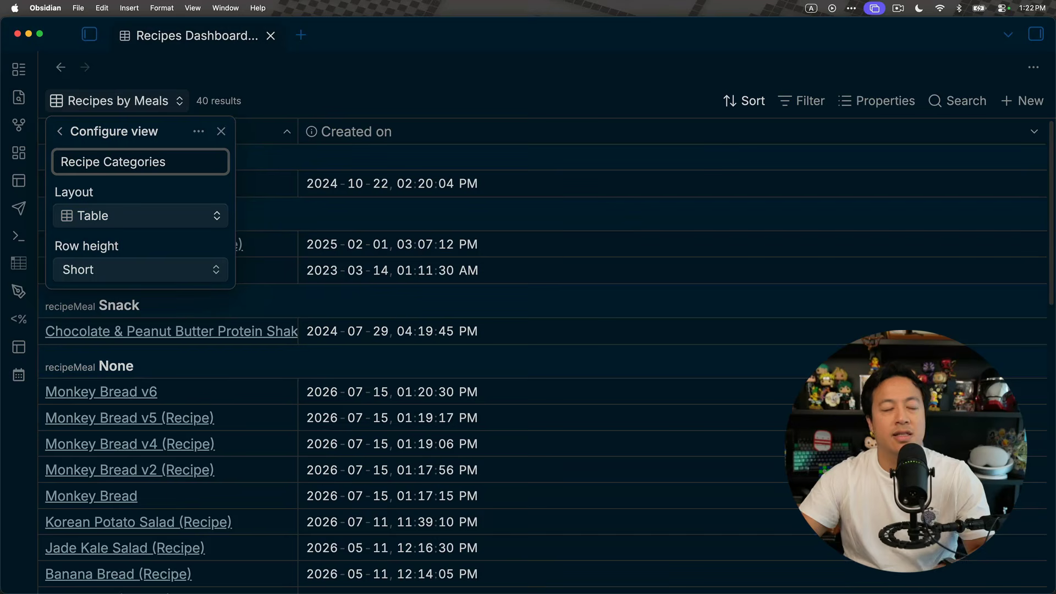
key(Return)
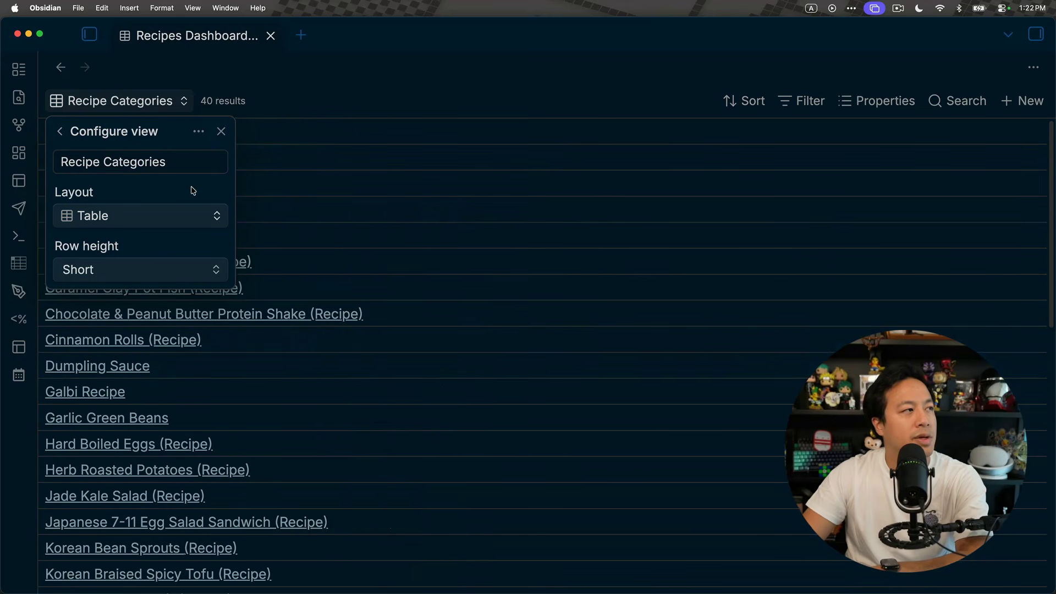
Step: Set the Recipe Categories view's layout to List and leave the view settings
click(189, 216)
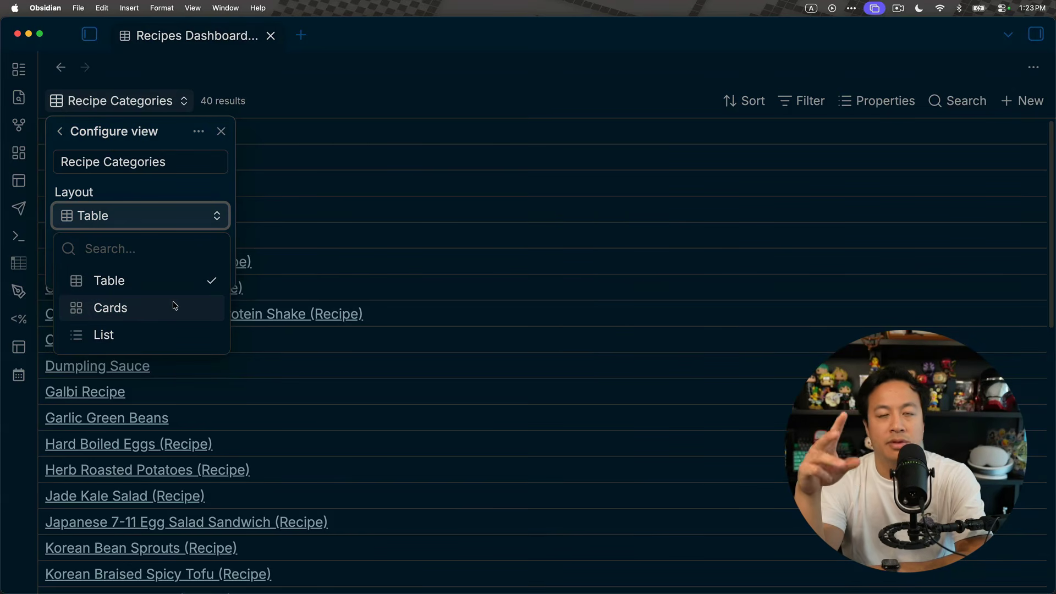
click(164, 335)
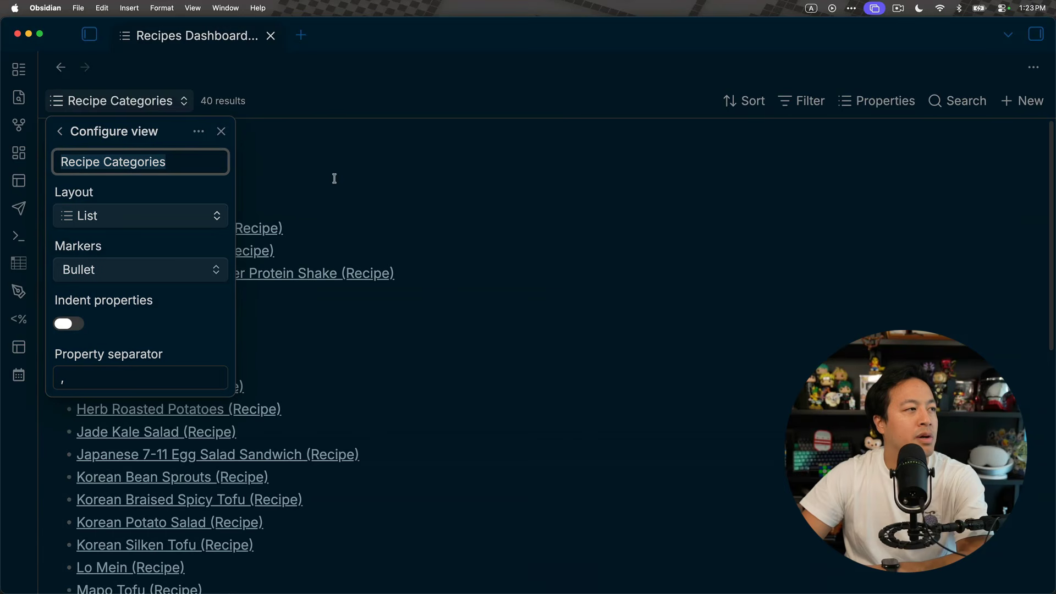
click(377, 105)
scroll(369, 181, down, 10)
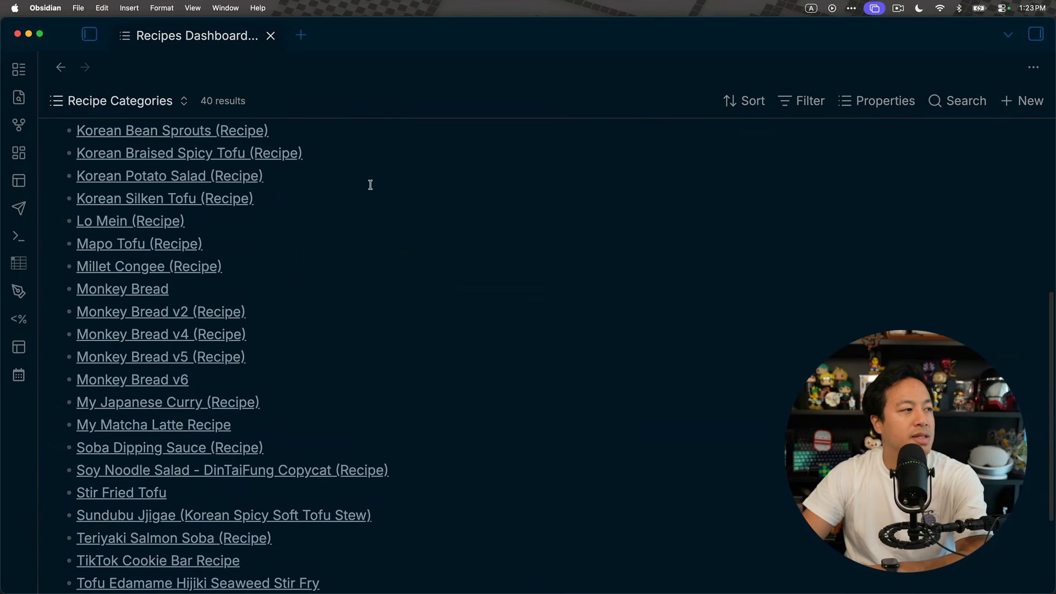
scroll(363, 191, up, 8)
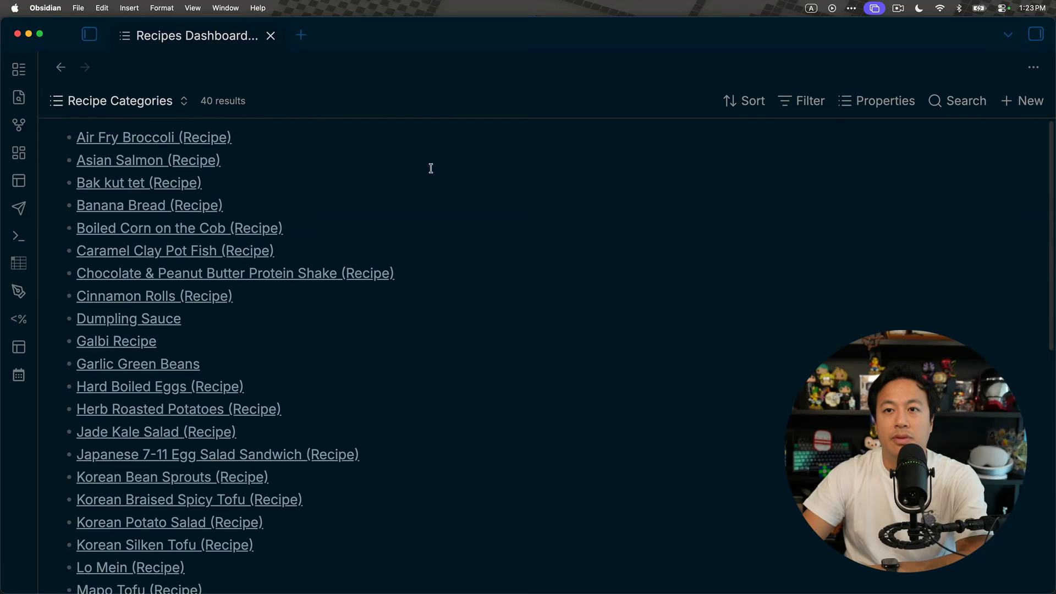
Step: Try Number markers on the Recipe Categories list and restore Bullet markers
click(117, 103)
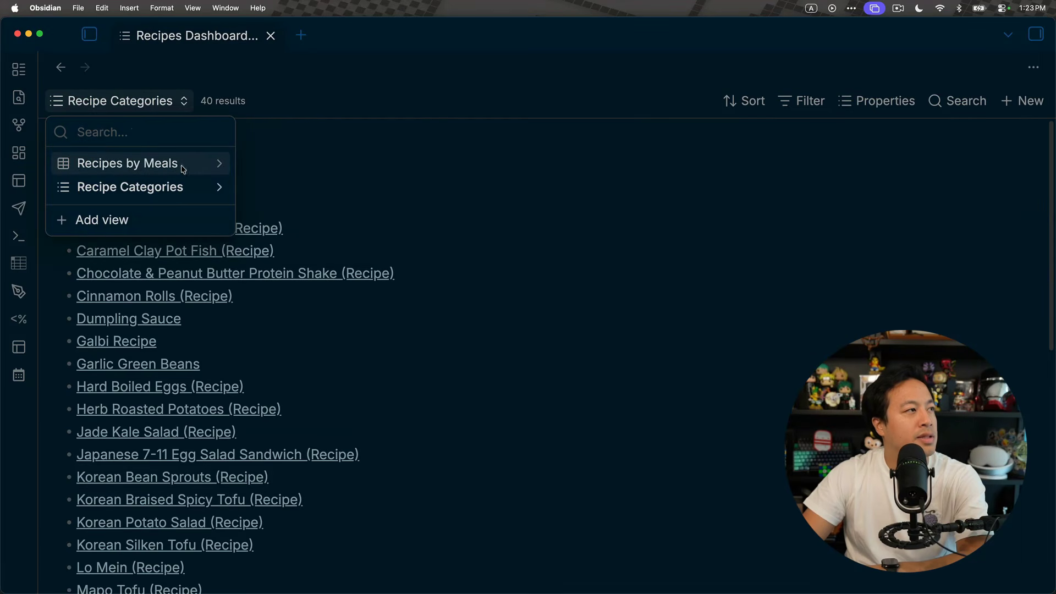
click(219, 186)
click(153, 278)
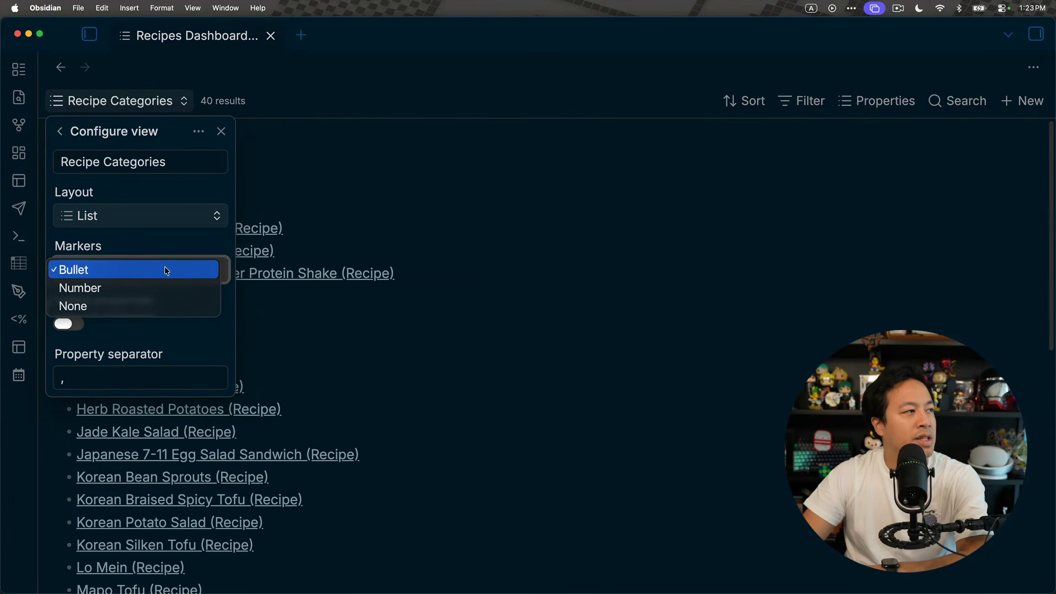
click(171, 286)
click(552, 283)
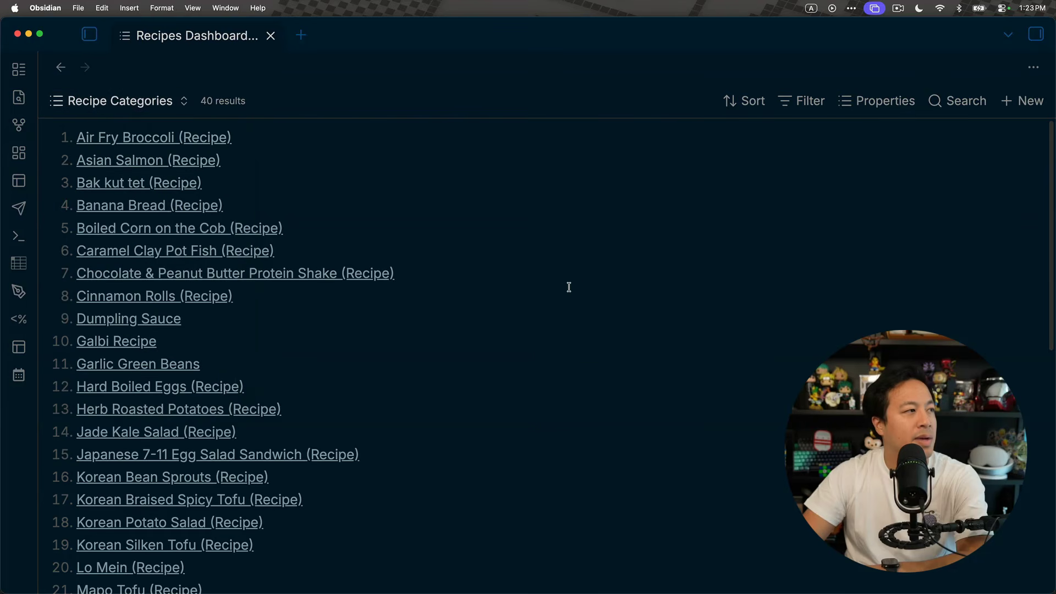
scroll(179, 221, down, 1)
scroll(178, 220, down, 10)
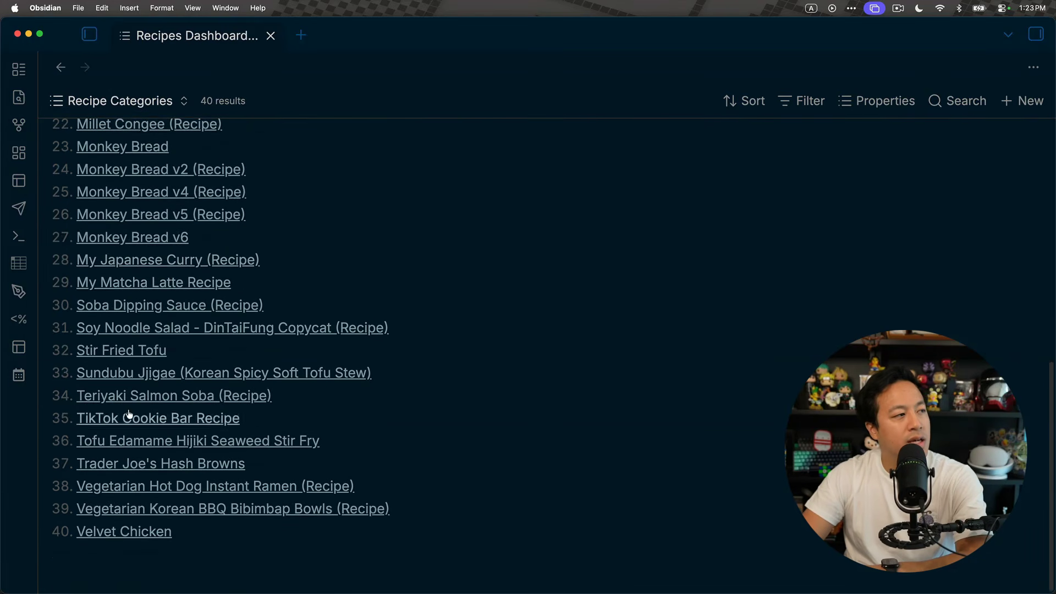
scroll(223, 305, up, 10)
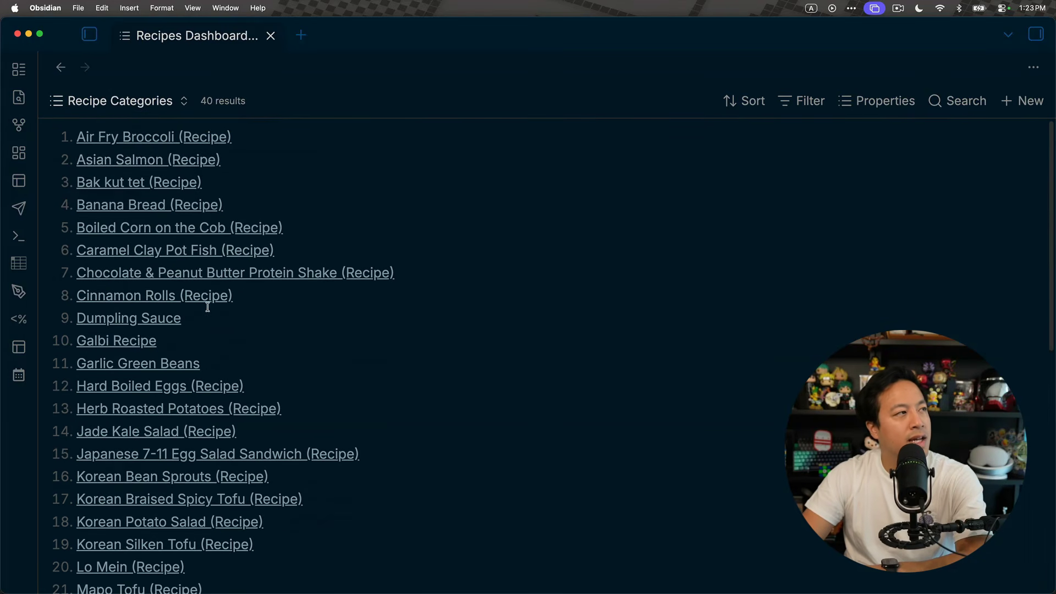
click(170, 100)
click(220, 187)
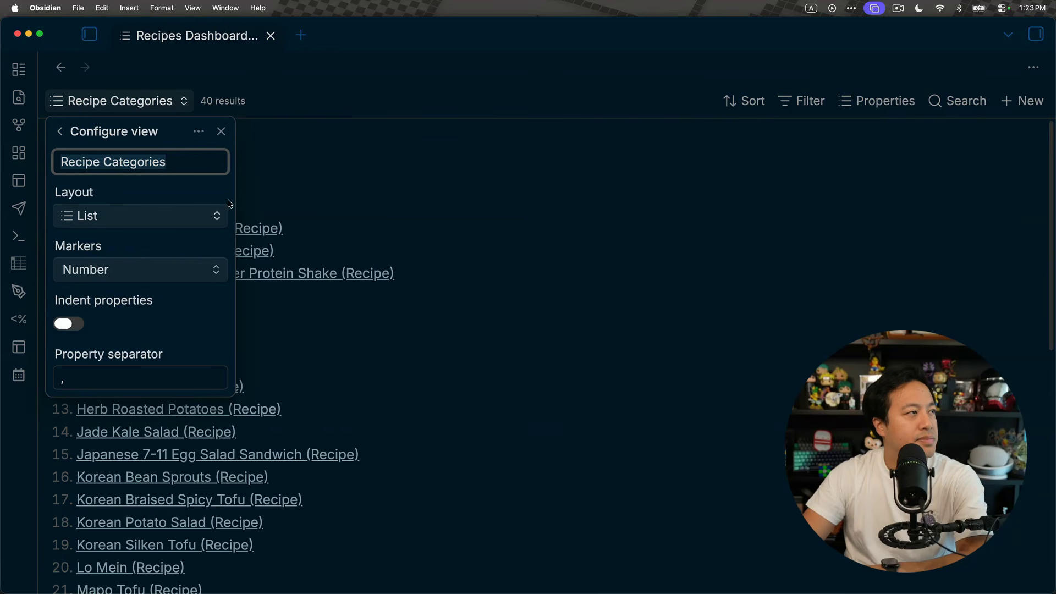
click(172, 267)
click(170, 254)
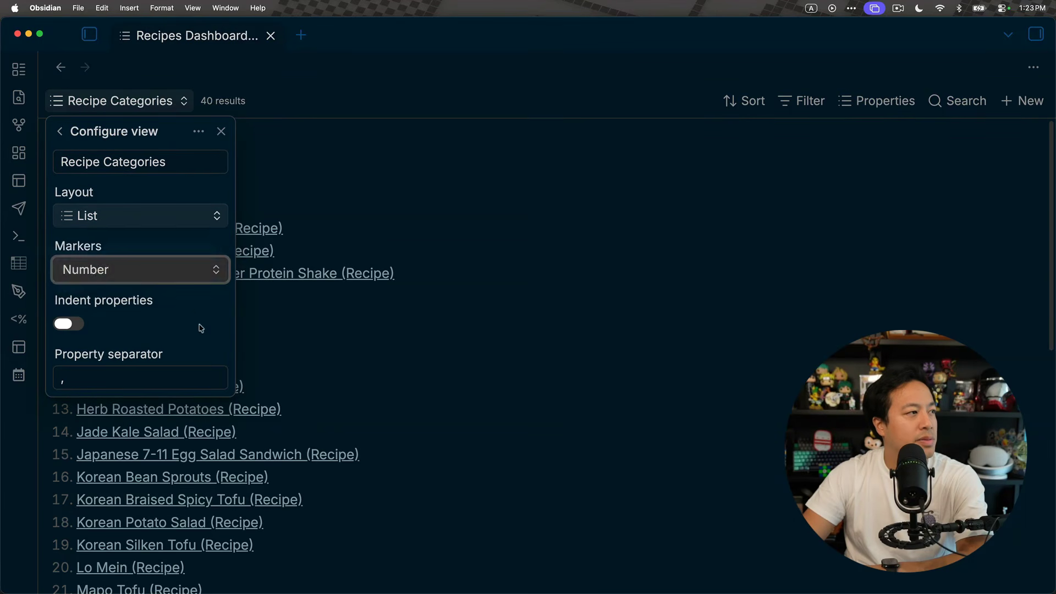
Step: Try indented properties on the Recipe Categories list, turn the indent off again, and leave the view settings
click(71, 323)
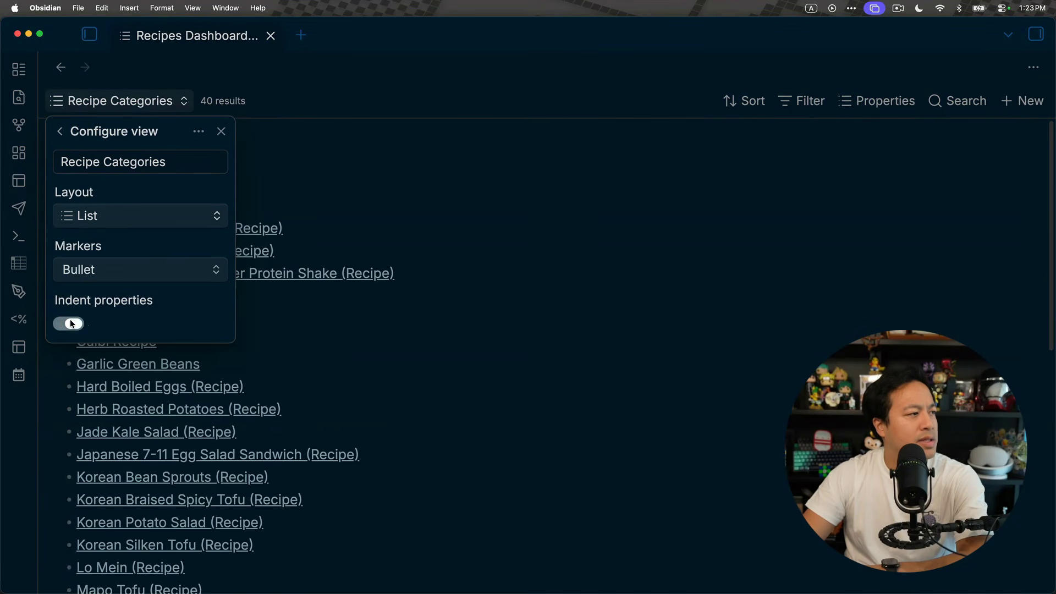
click(71, 323)
click(71, 324)
scroll(459, 327, down, 10)
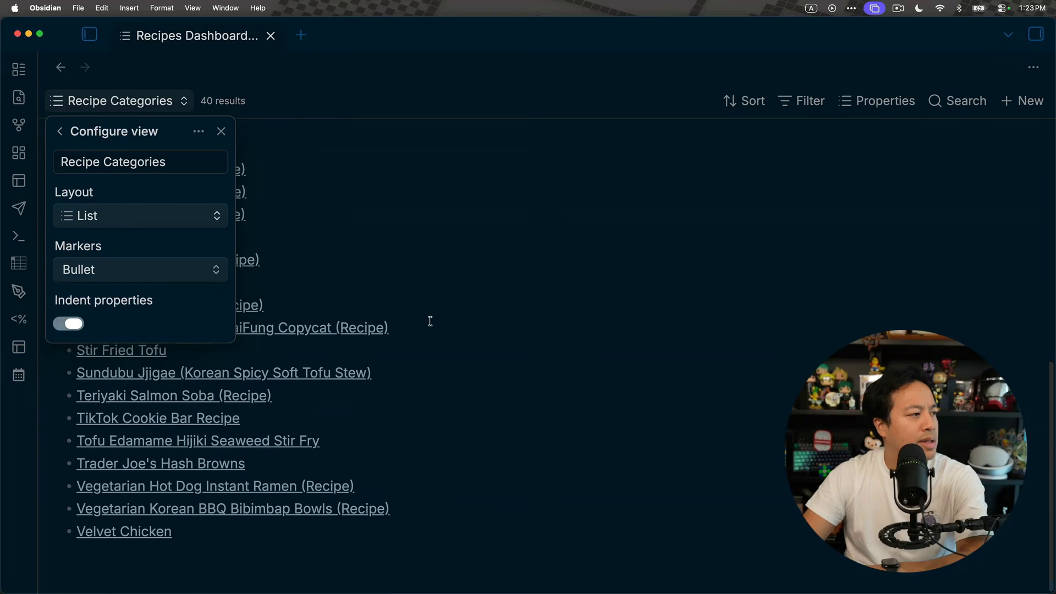
scroll(242, 293, up, 5)
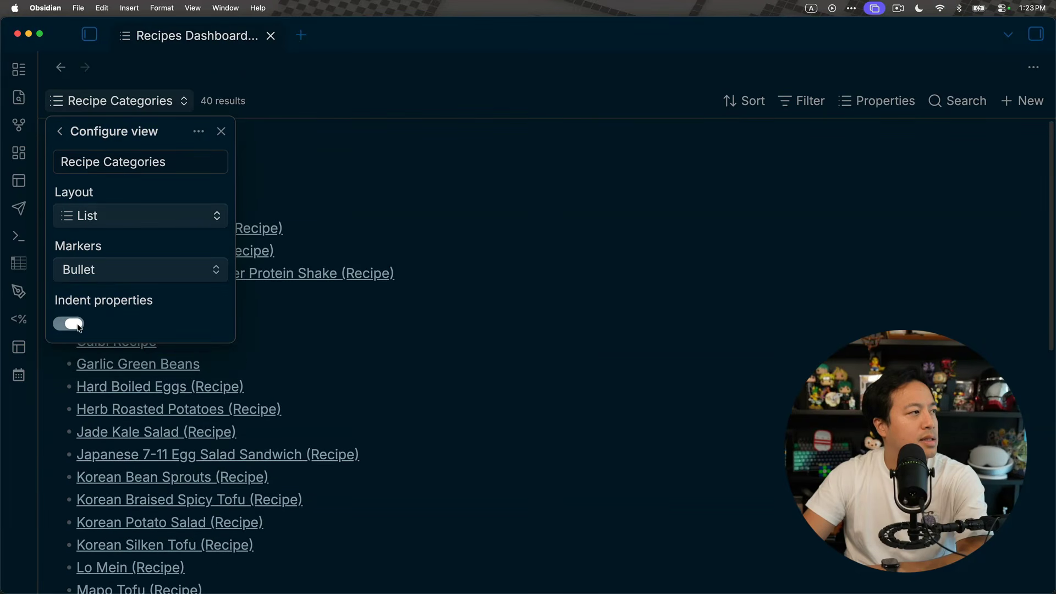
click(77, 325)
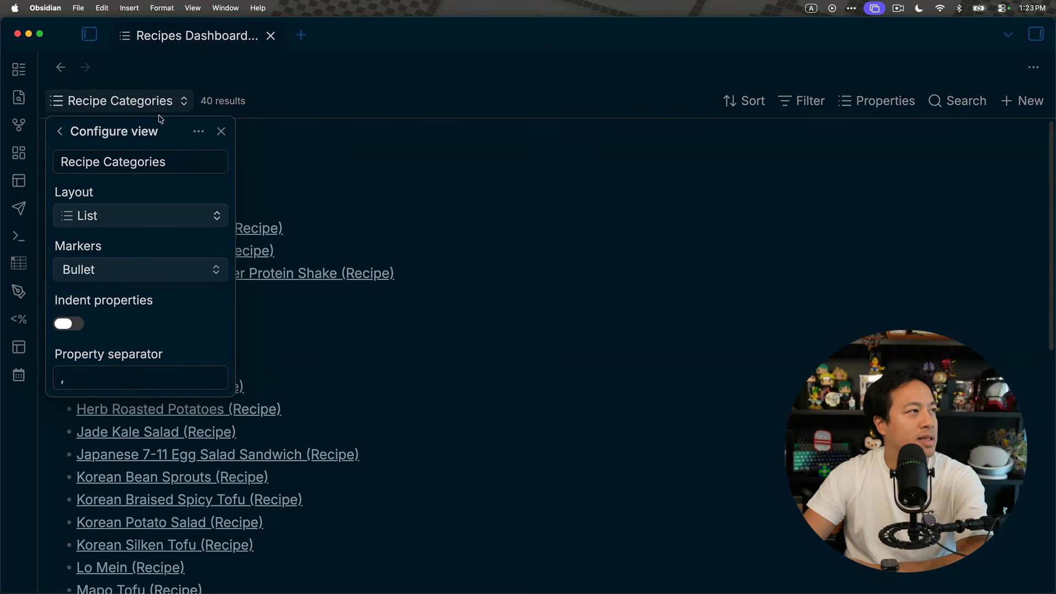
click(194, 132)
click(194, 132)
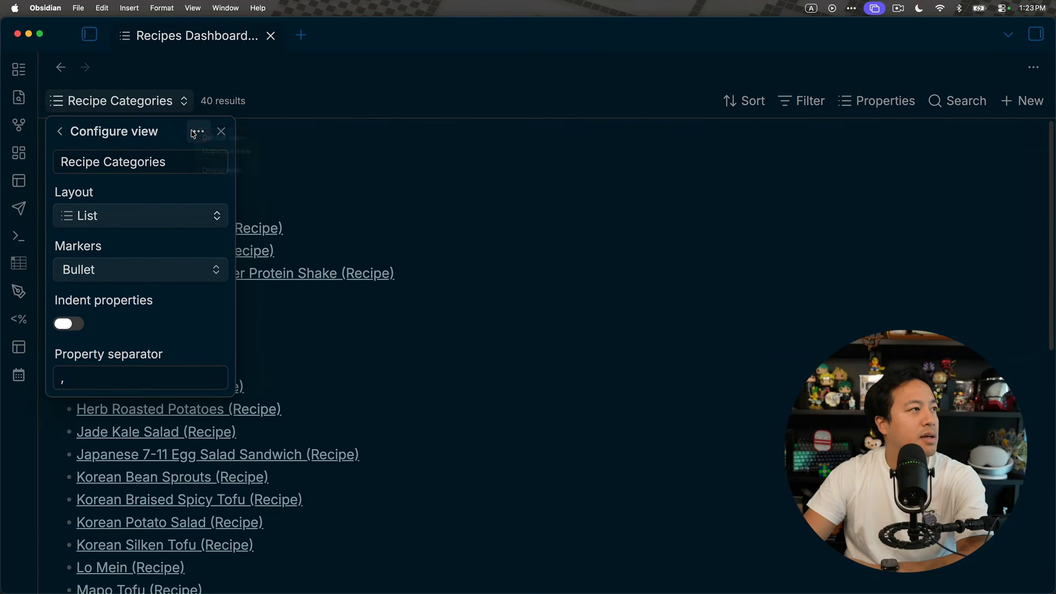
click(59, 132)
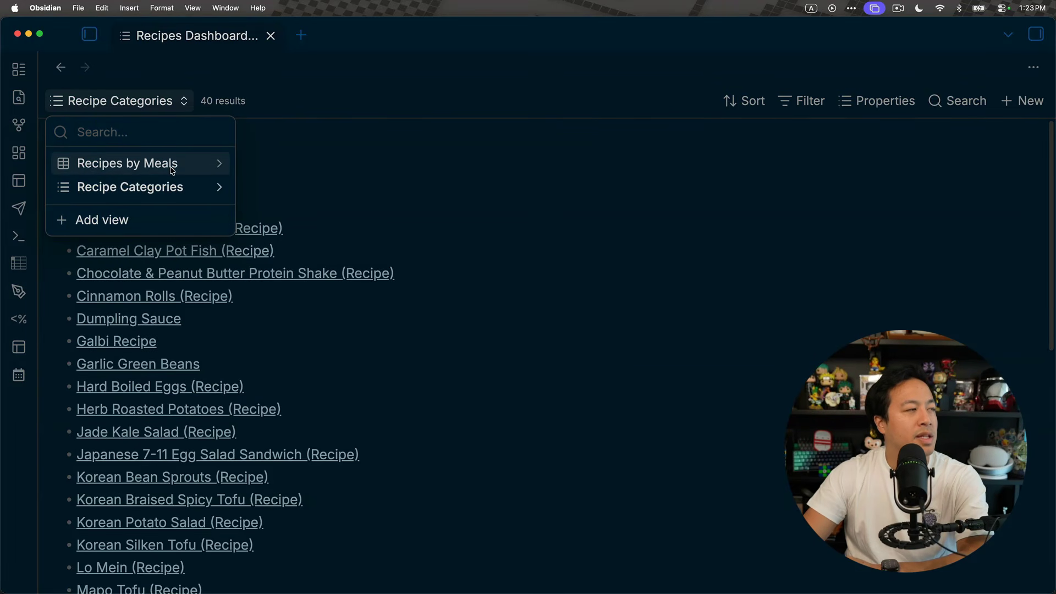
click(161, 188)
Step: Duplicate the Recipes by Meals view and name the copy "Recipes by Meals (Cards)"
click(110, 103)
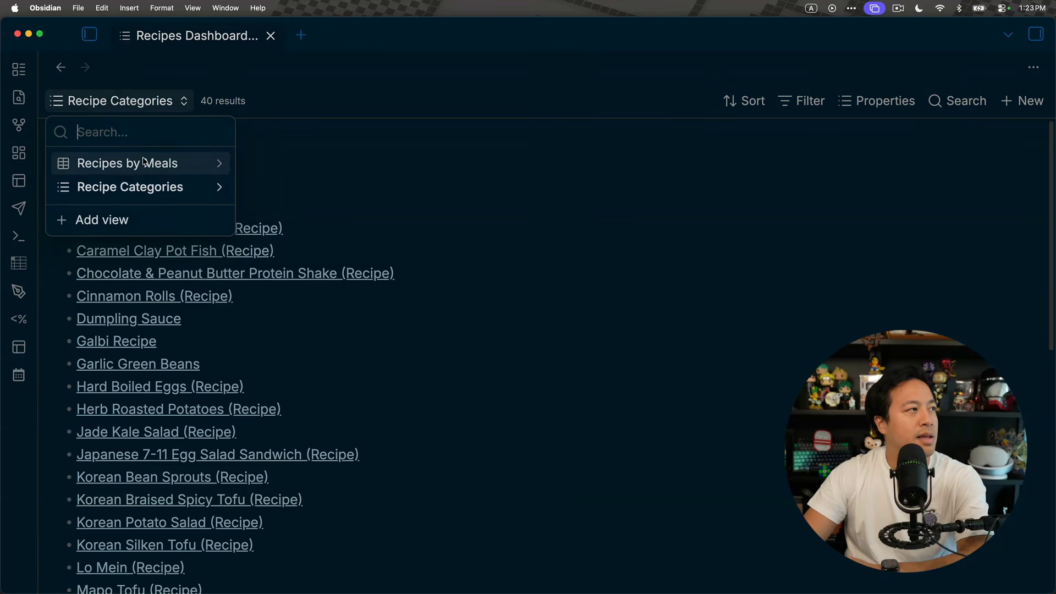
click(144, 162)
click(113, 100)
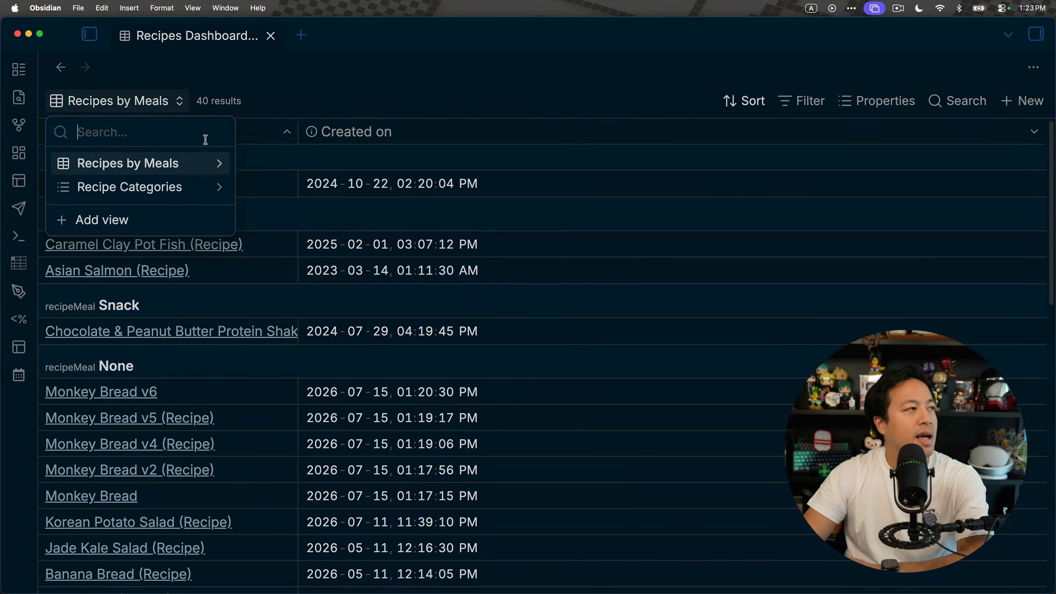
click(219, 163)
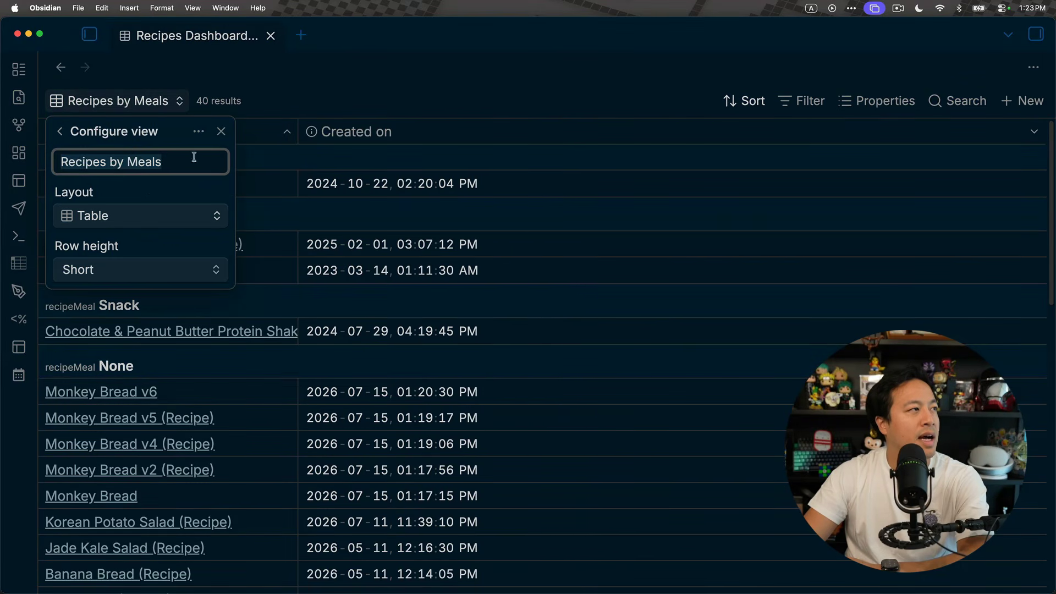
click(199, 130)
click(223, 150)
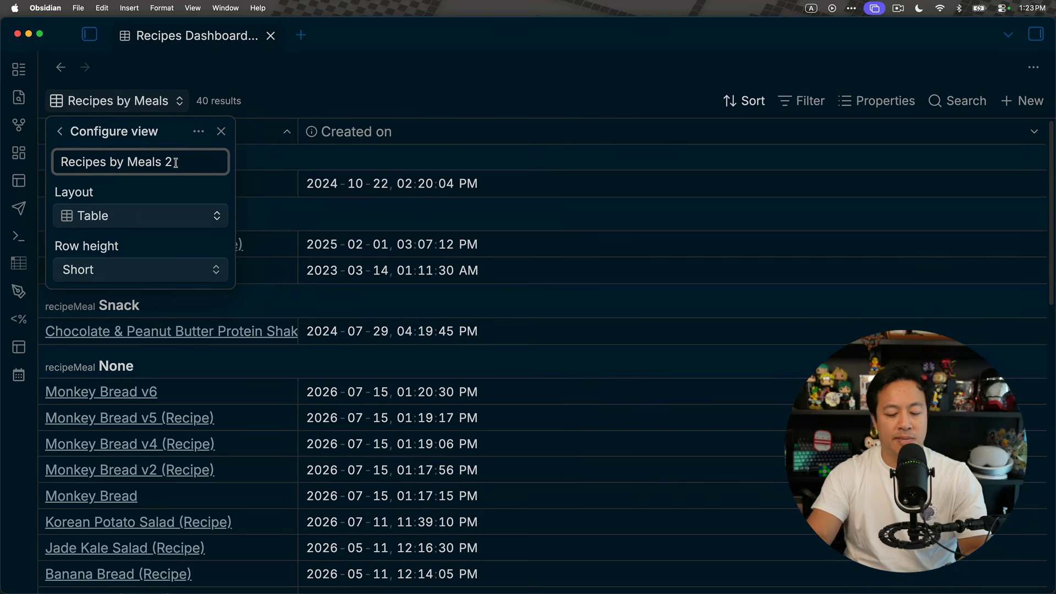
key(BackSpace)
text(C)
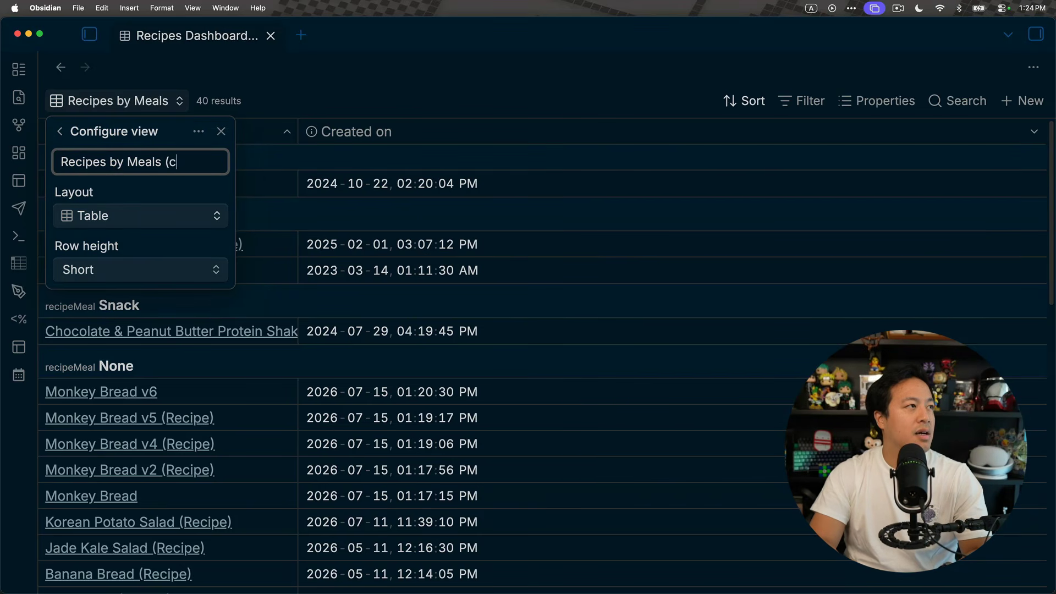
text(ards))
Step: Set the layout of the Recipes by Meals (Cards) view to Cards and look through its cards
click(169, 220)
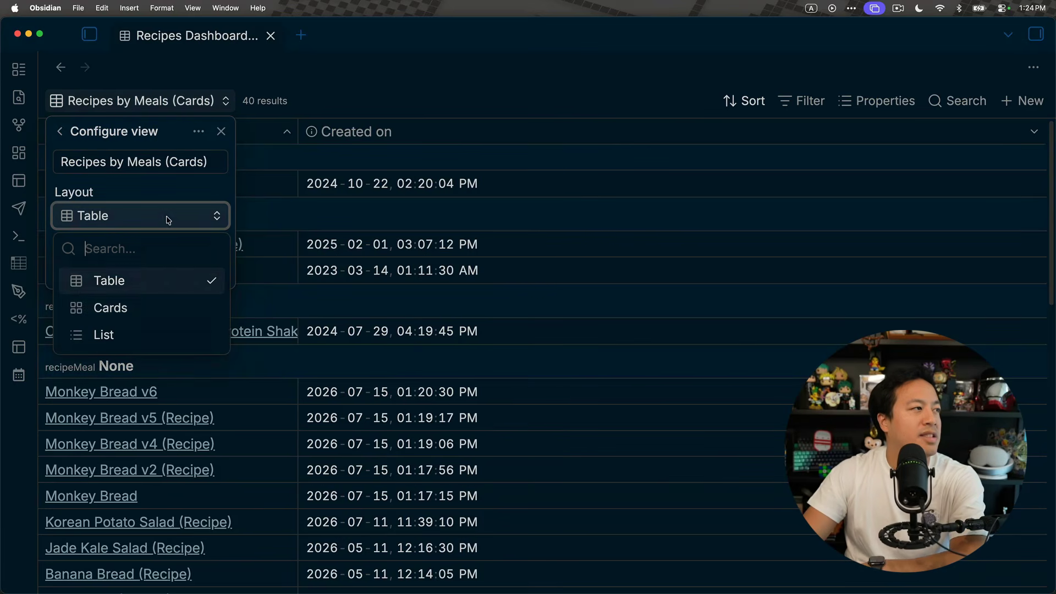
click(167, 308)
click(509, 227)
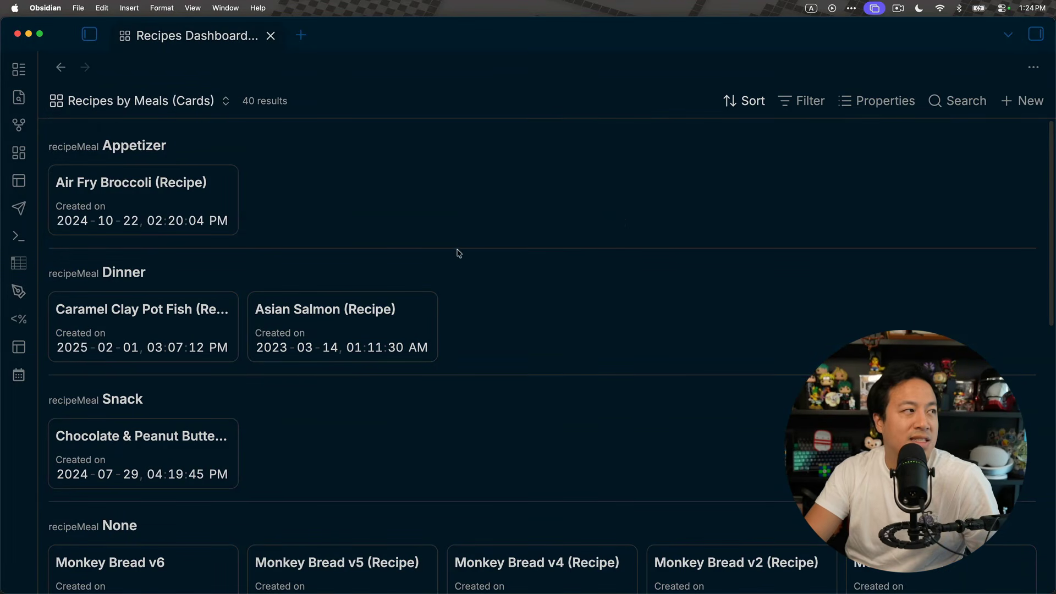
scroll(451, 254, down, 15)
scroll(450, 255, down, 8)
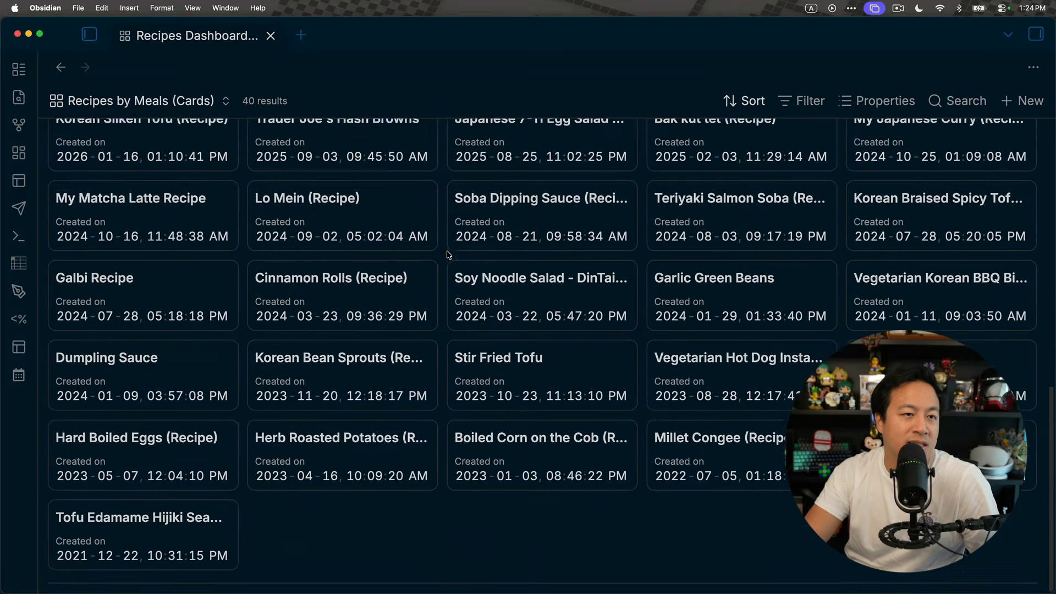
scroll(449, 255, up, 20)
scroll(450, 254, up, 3)
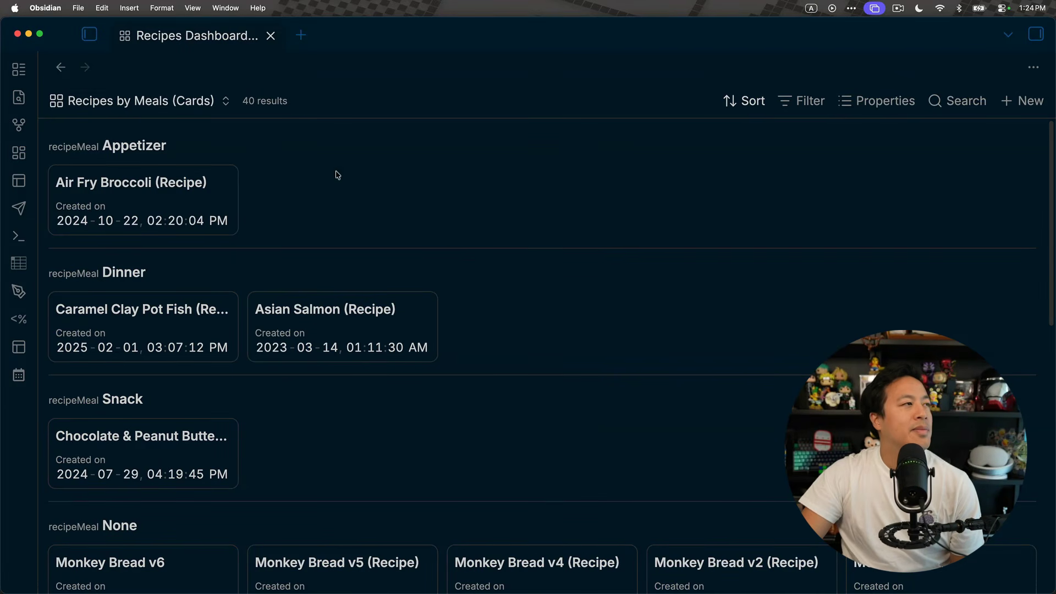
Step: Compare the Recipes by Meals table with its cards version, returning to Recipes by Meals (Cards)
click(203, 104)
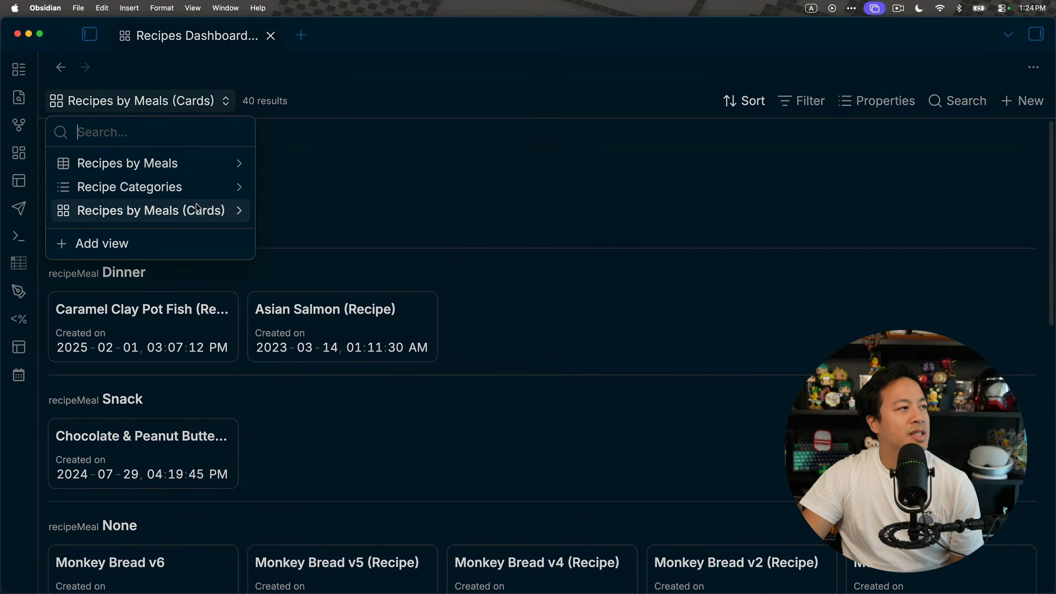
click(200, 165)
click(120, 104)
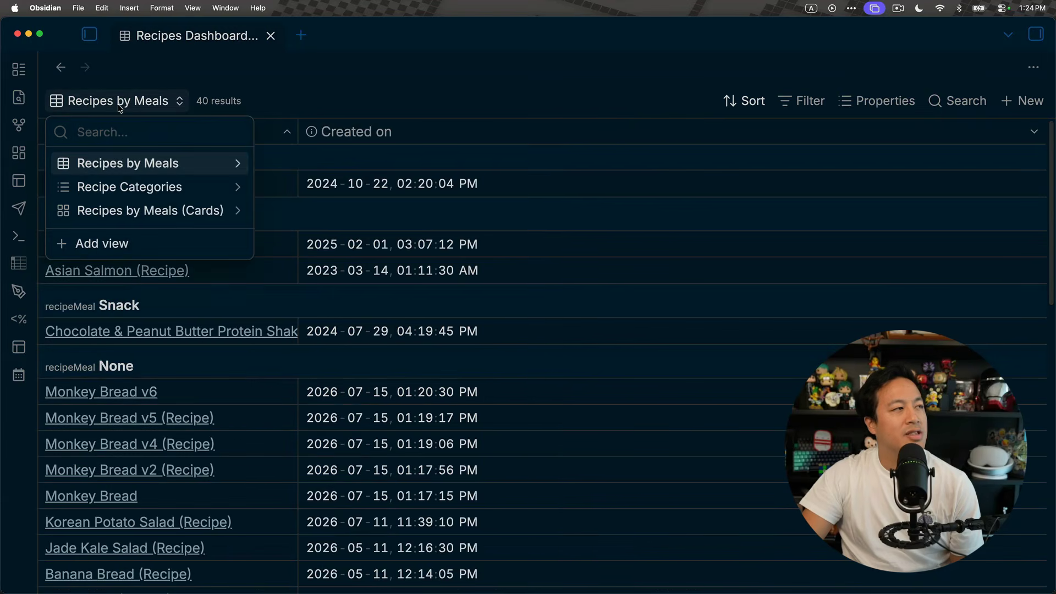
click(154, 209)
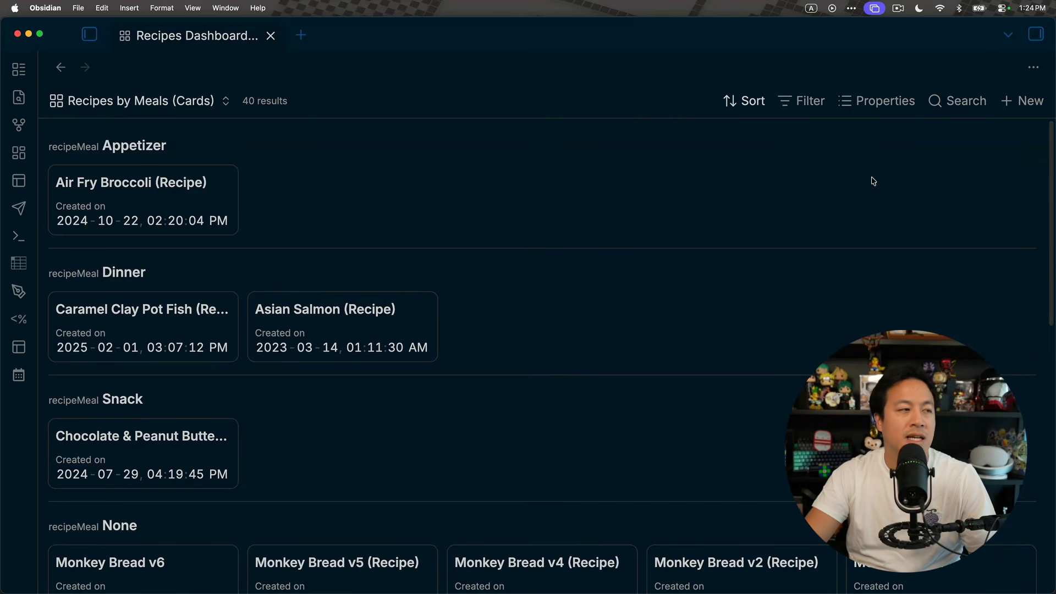
Step: Delete the blank line above the Ingredients heading in the Asian Salmon (Recipe) note and close the note
click(366, 311)
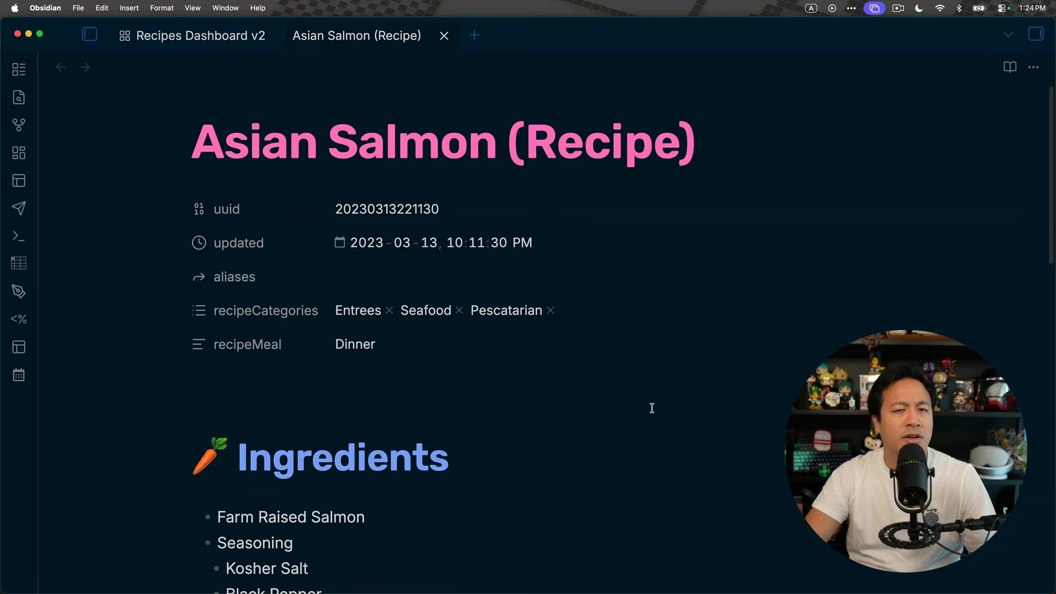
key(Delete)
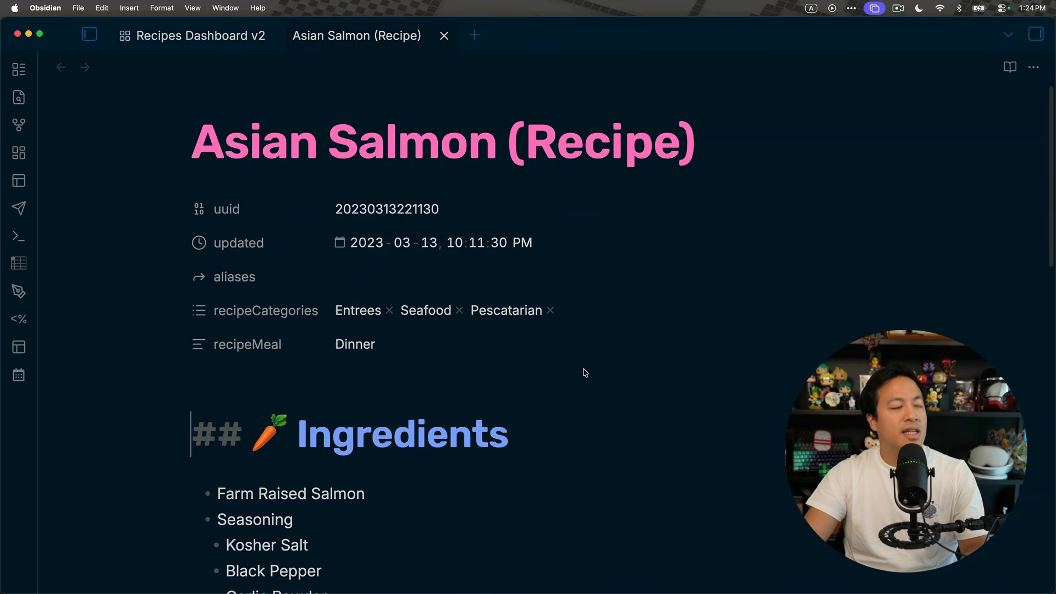
click(603, 422)
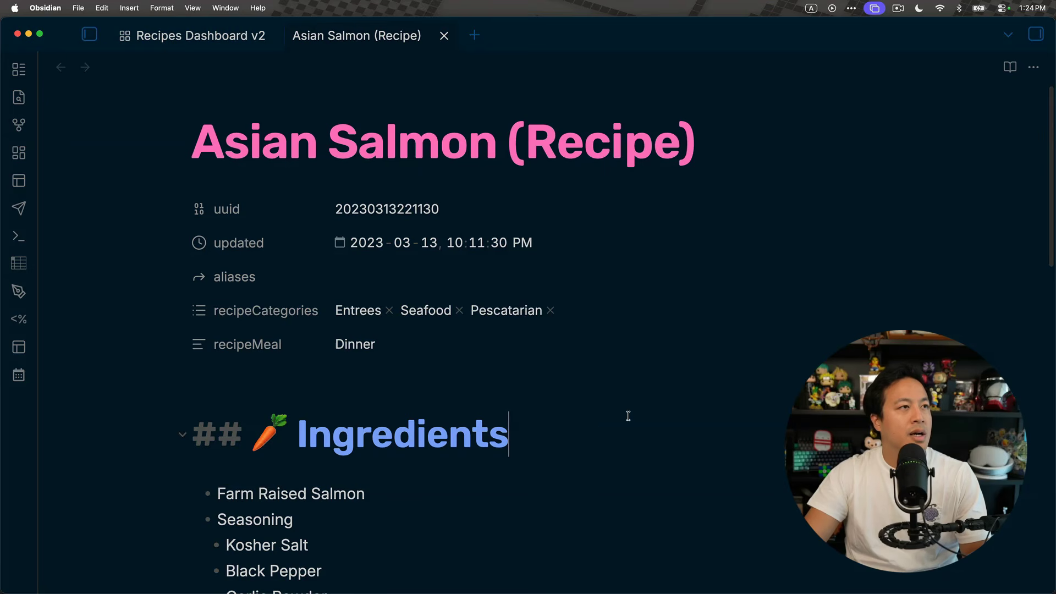
key(super+w)
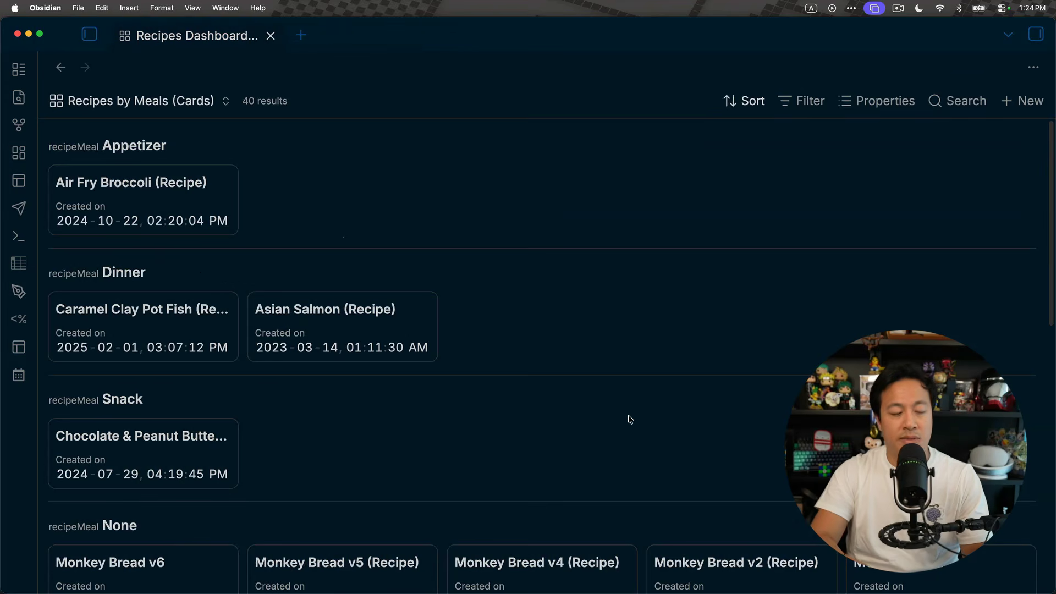
Step: Switch to the Photos app
key(alt+space)
text(photo)
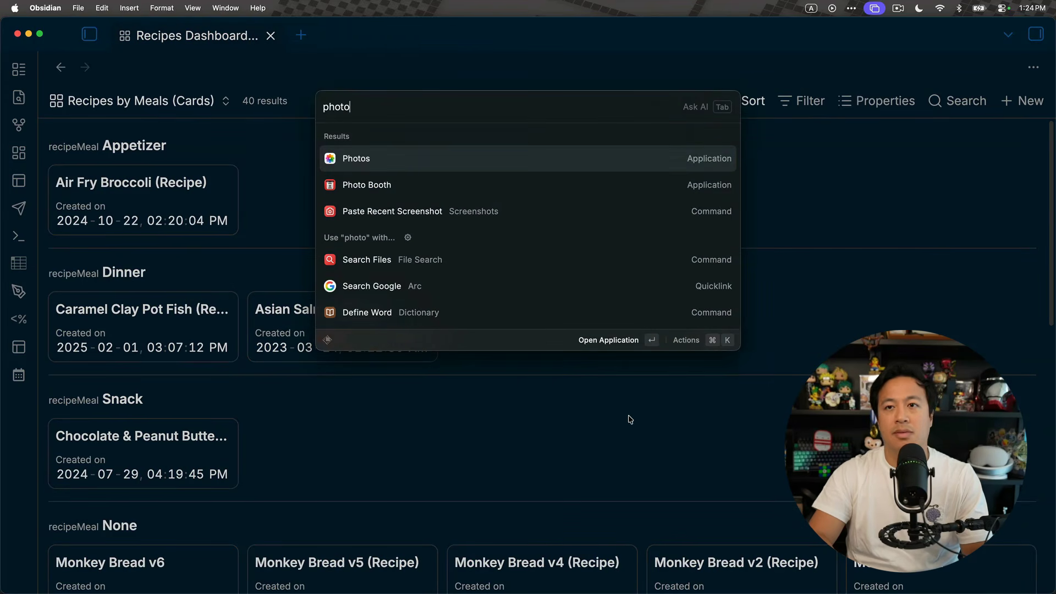
key(Return)
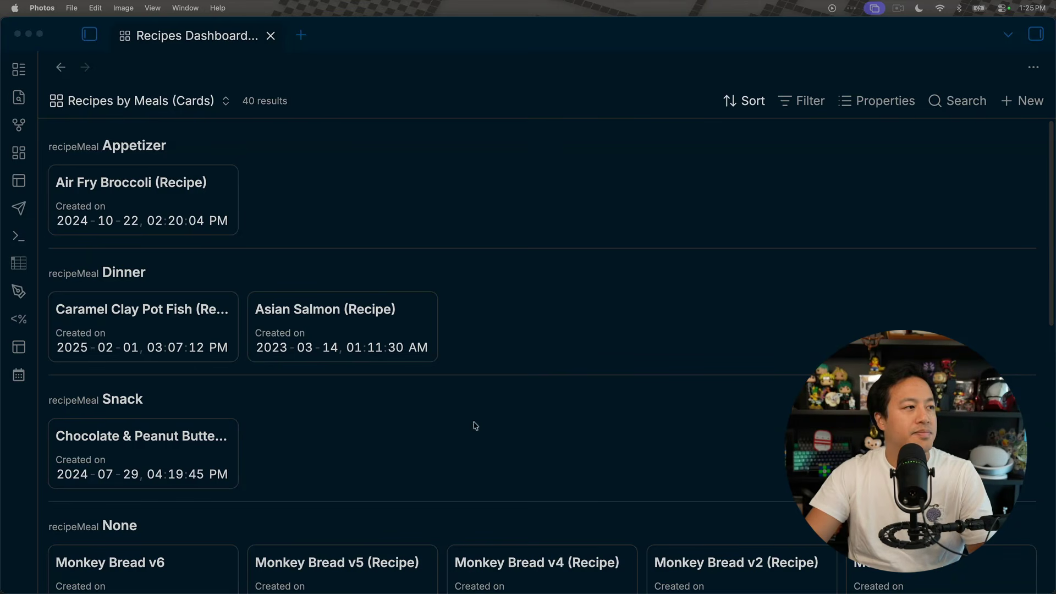
Step: Switch to Obsidian and open the Korean Bean Sprouts (Recipe) note in a new tab
click(676, 421)
key(super+o)
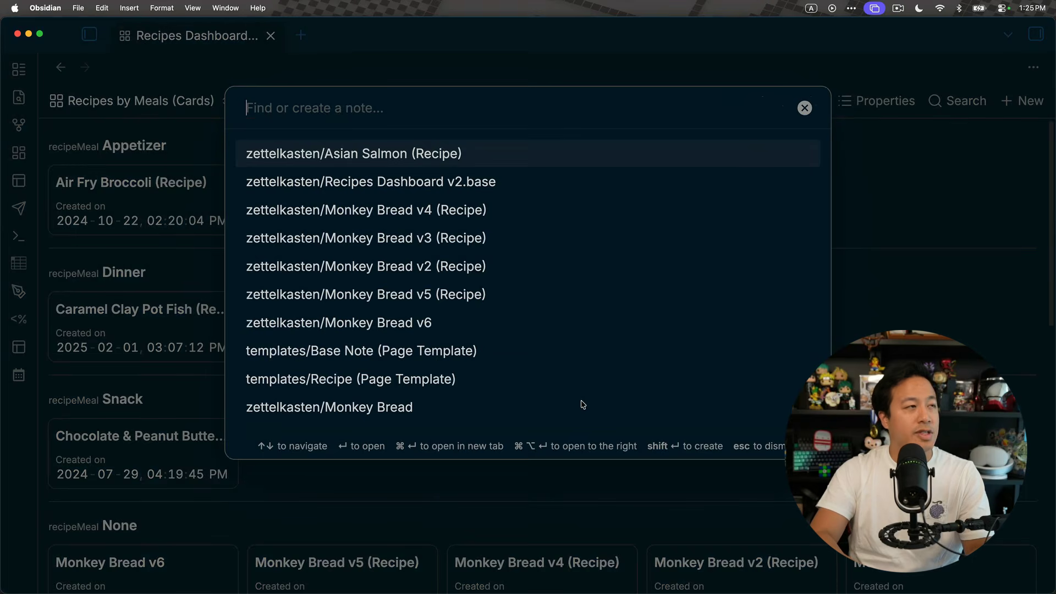
text(korean br)
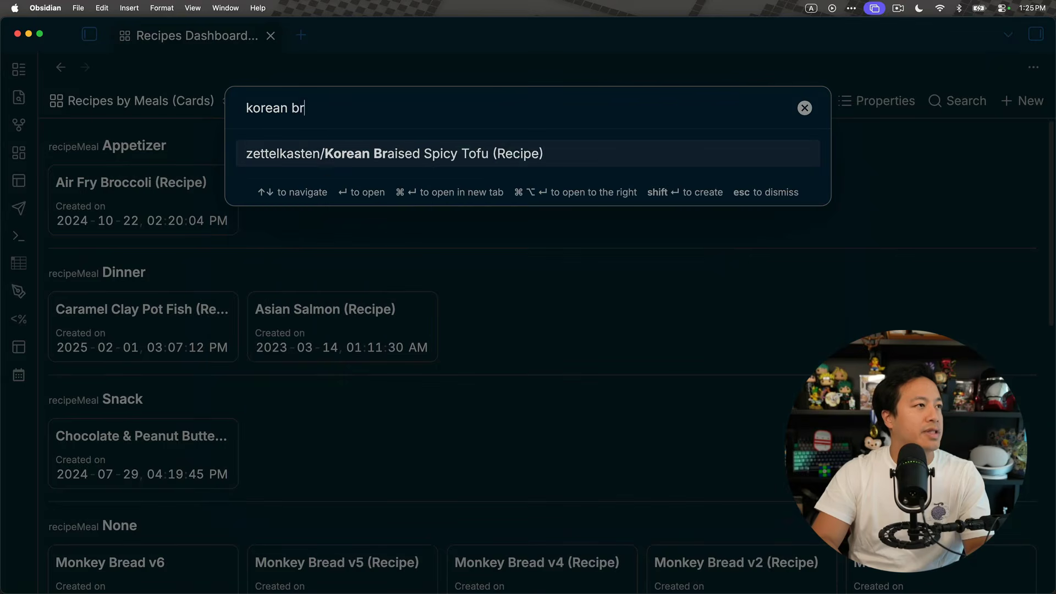
key(BackSpace)
text(eans)
key(BackSpace)
key(super+Return)
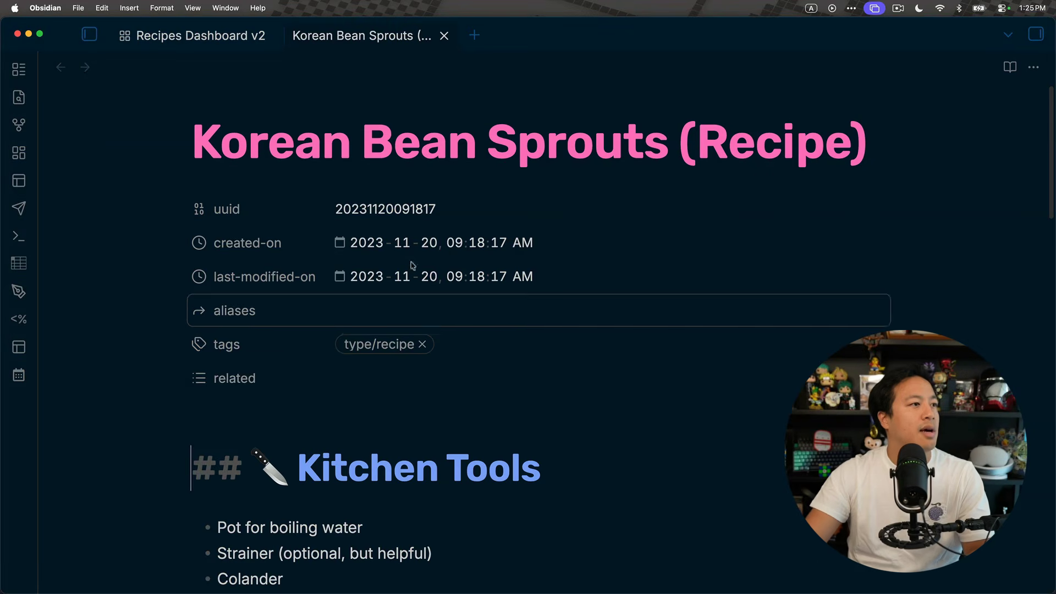
Step: Add a recipeMeal property to the Korean Bean Sprouts (Recipe) note and set it to Side Dishes
key(super+semicolon)
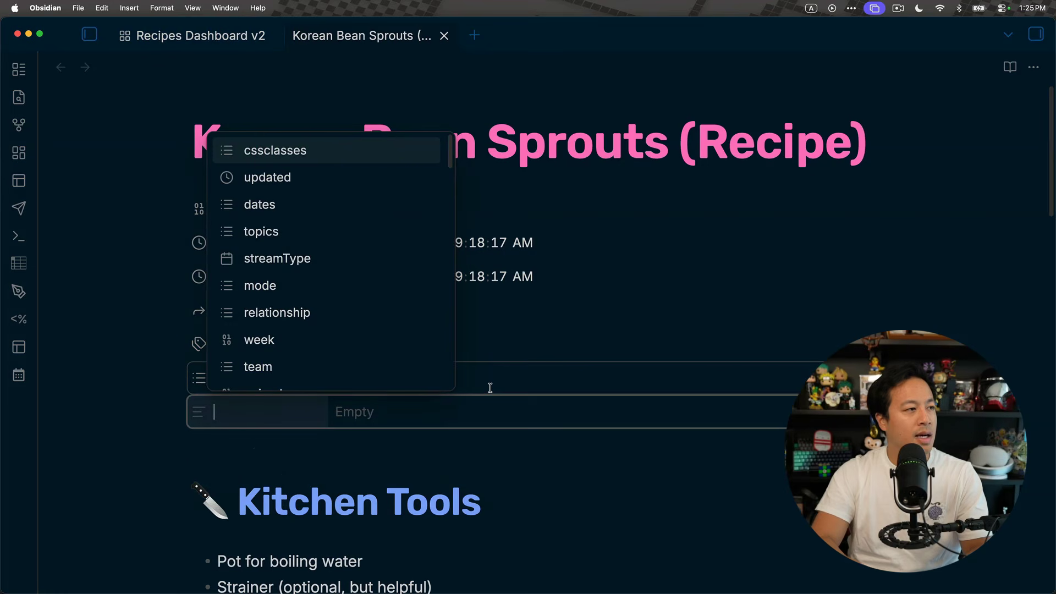
text(meals)
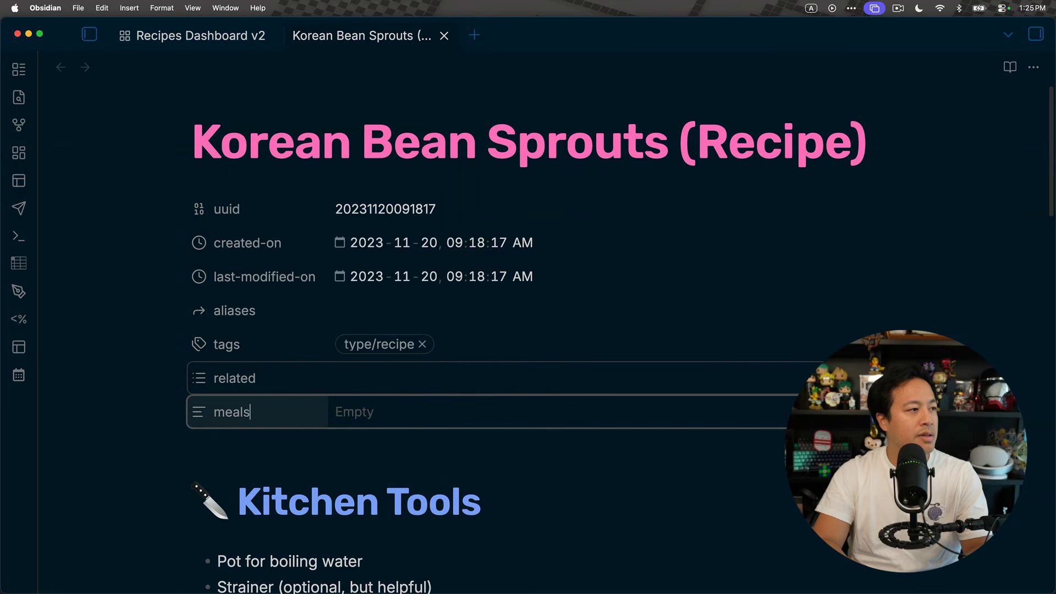
key(BackSpace)
key(Return)
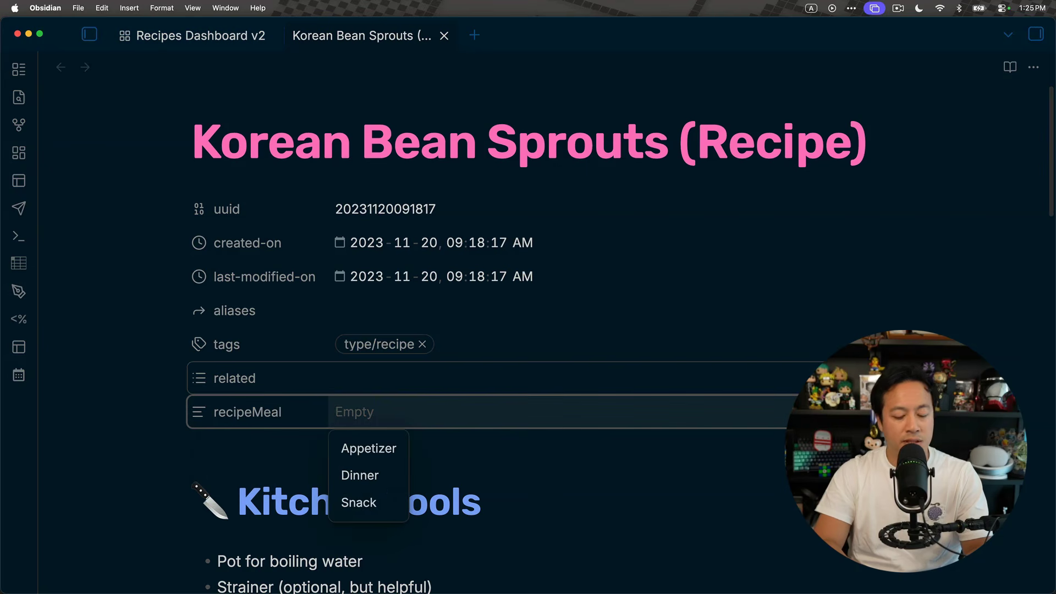
text(S)
key(BackSpace)
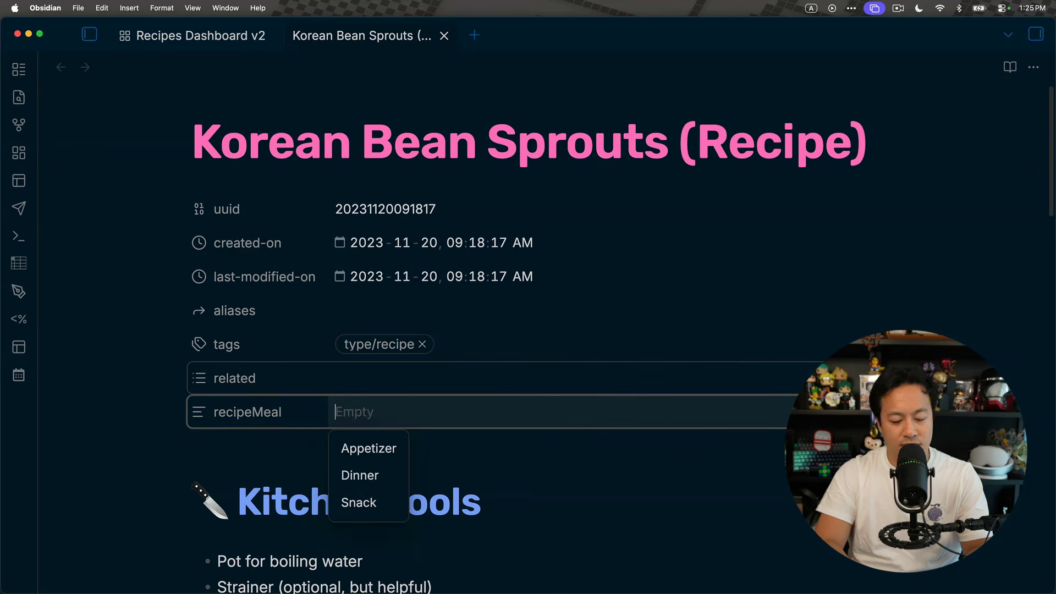
text(Side Dishes)
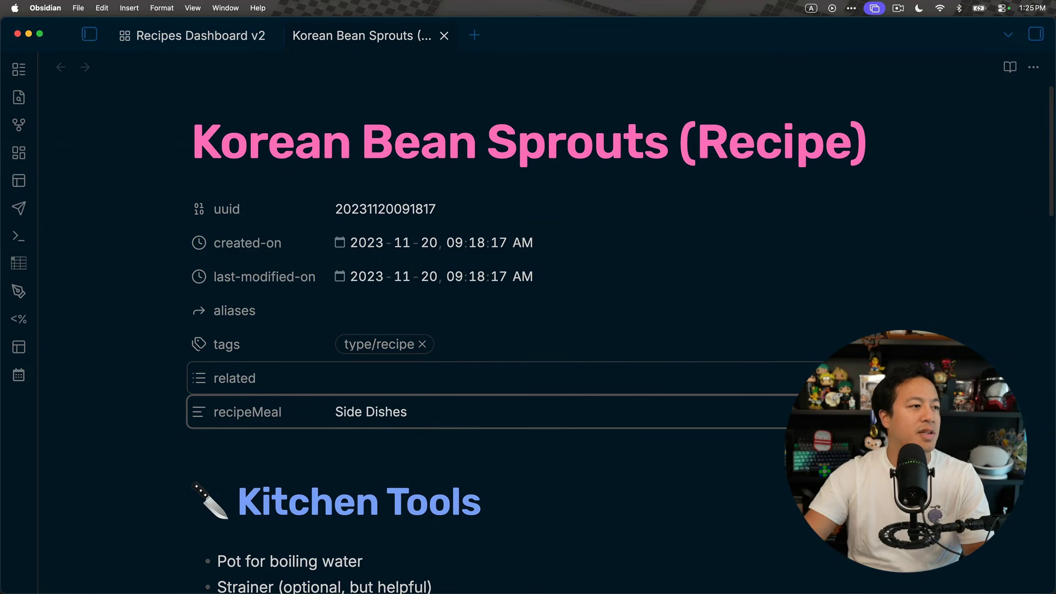
Step: Insert the copied bean sprouts photo on a new line above the Kitchen Tools heading
click(582, 491)
scroll(483, 403, down, 3)
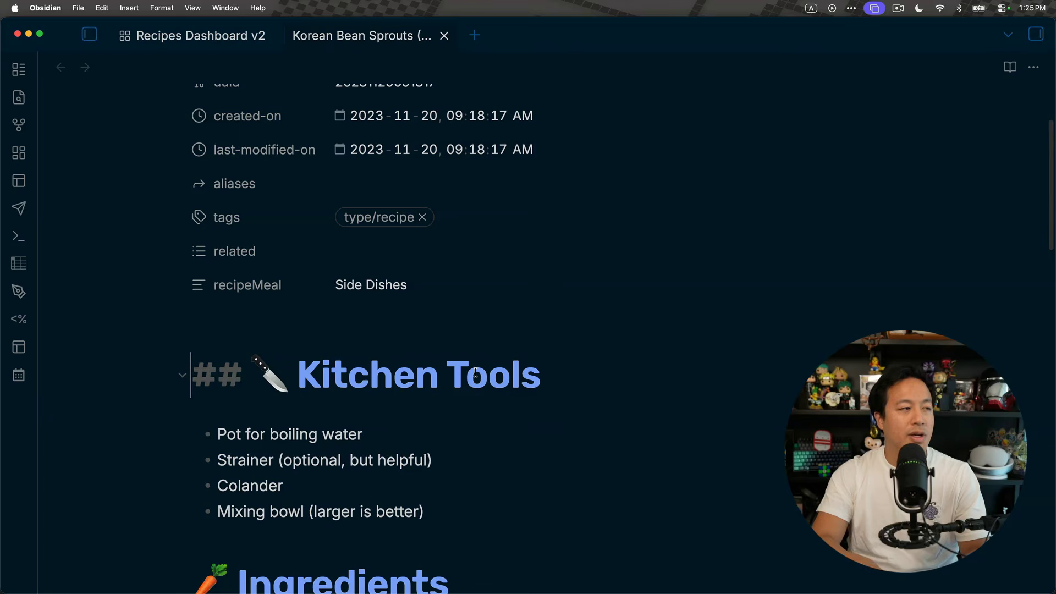
key(Return)
key(Up)
key(cmd+v)
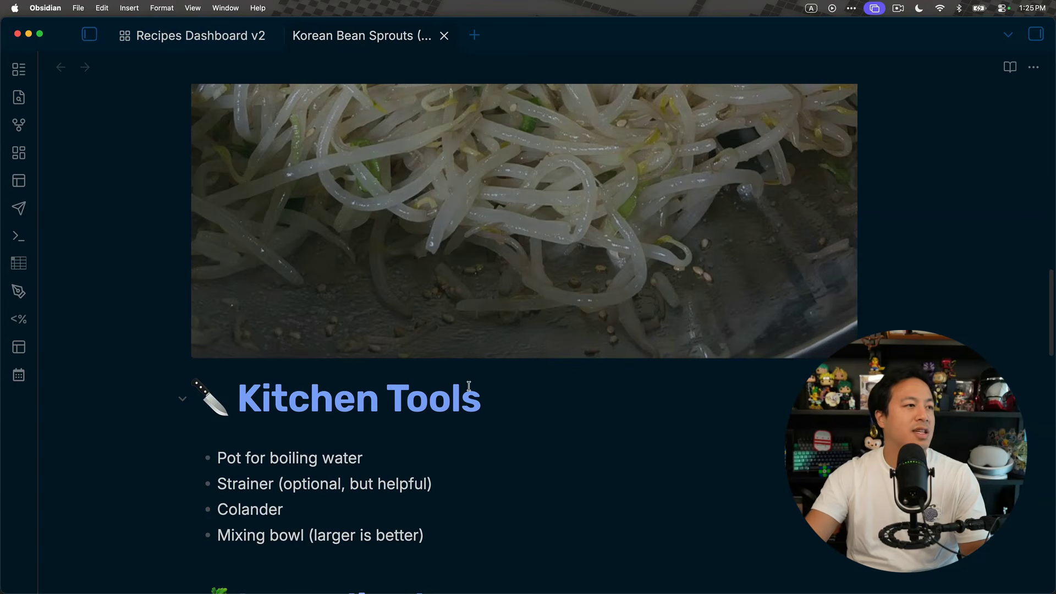
Step: Rename the embedded image file as Korean Bean Sprouts
scroll(663, 460, up, 15)
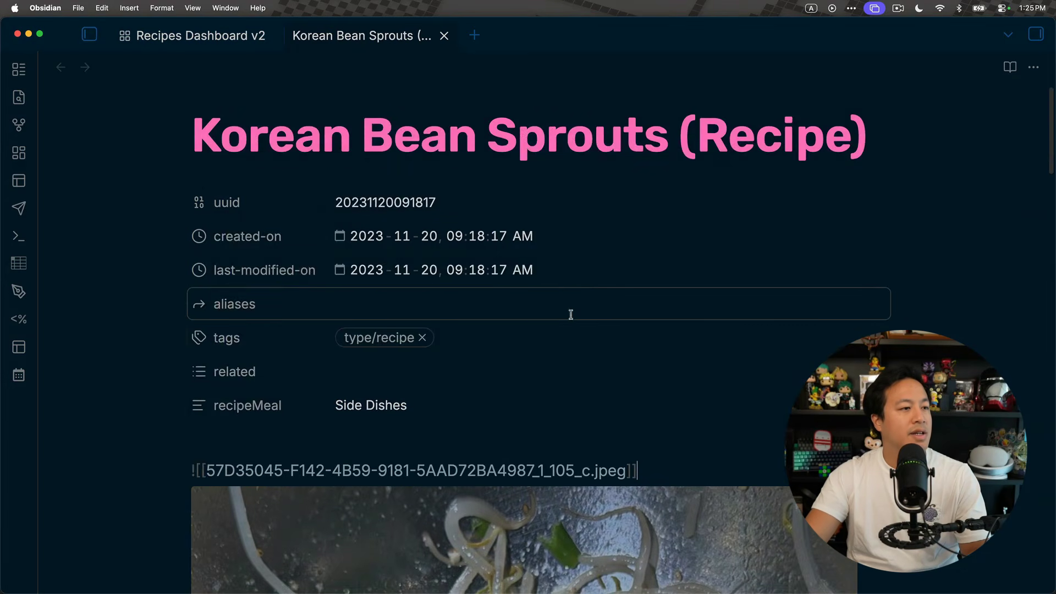
scroll(747, 402, down, 2)
right_click(505, 387)
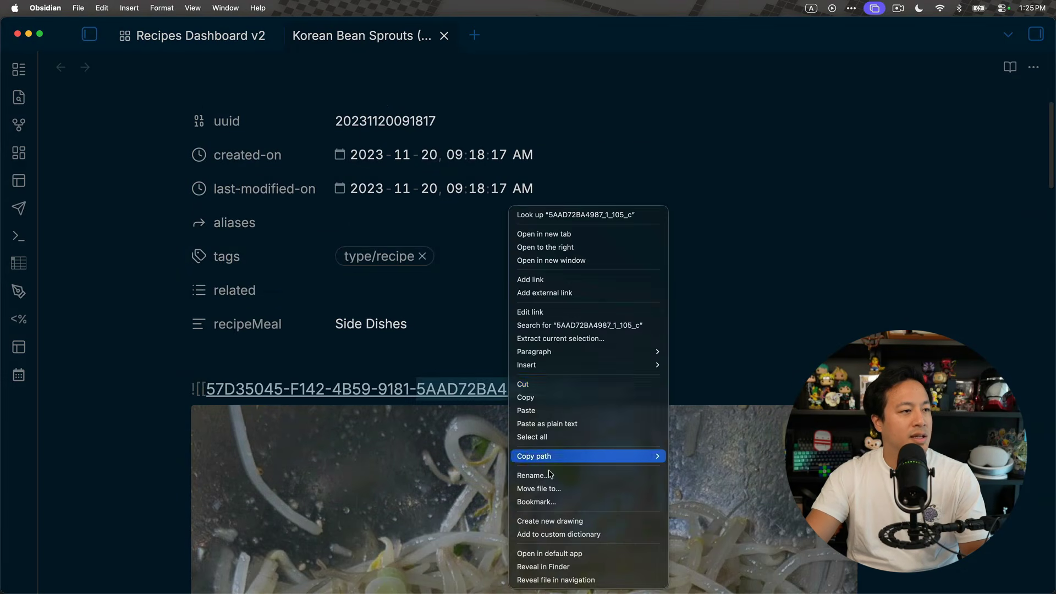
click(585, 475)
text(Ko)
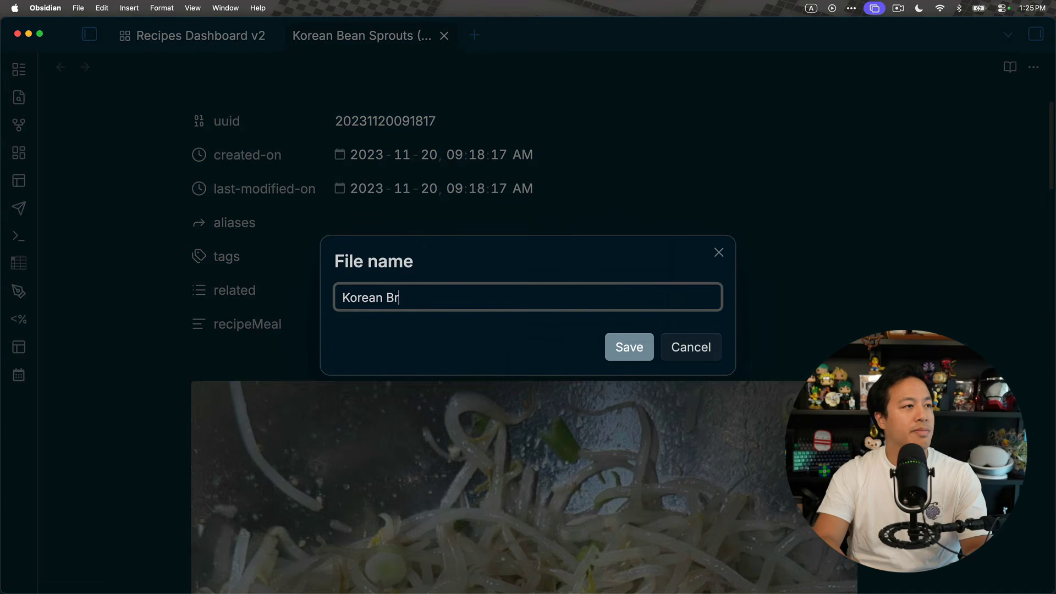
text(rean Bean Sprouts)
key(Return)
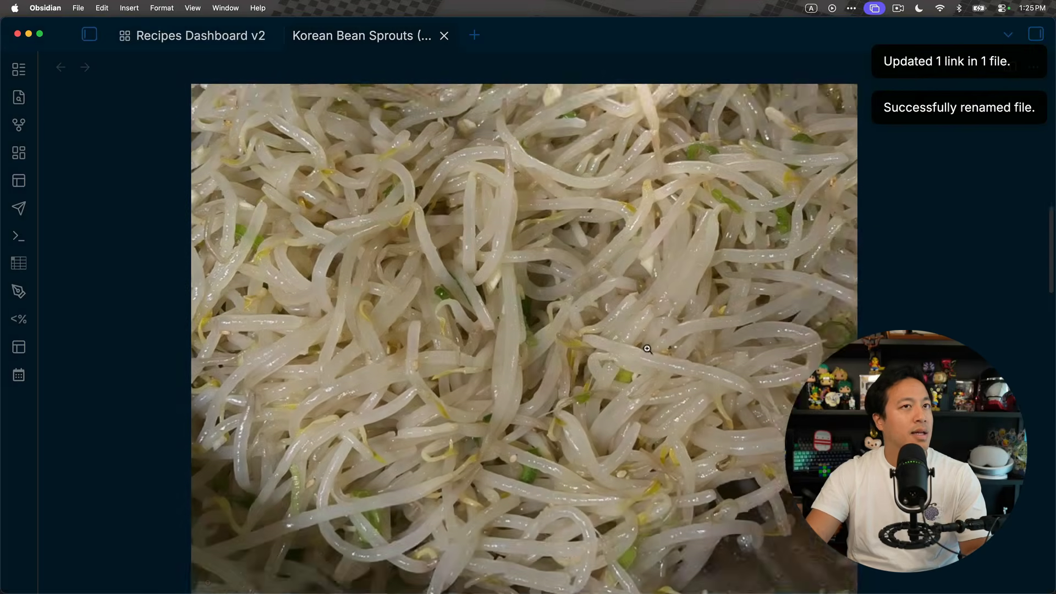
Step: Set the embedded Korean Bean Sprouts.jpeg image to 250 px wide
scroll(633, 325, up, 5)
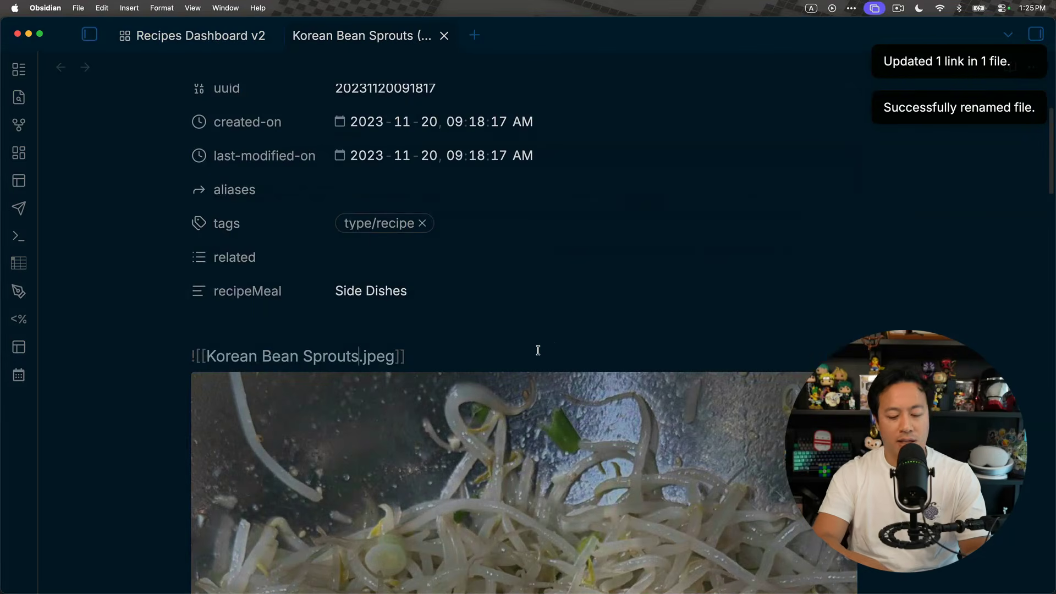
text(250)
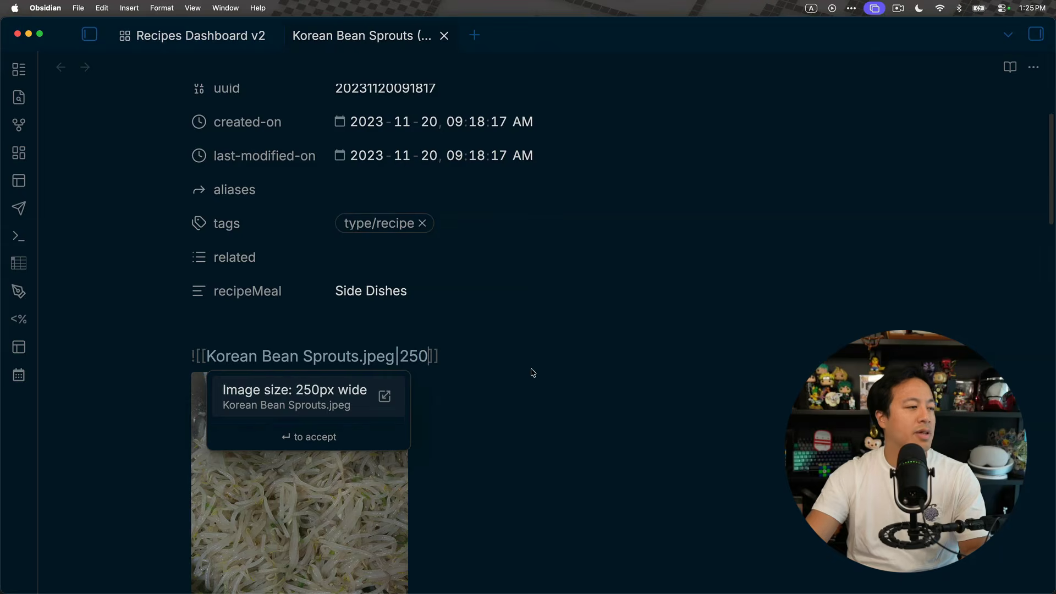
key(Return)
scroll(605, 402, down, 3)
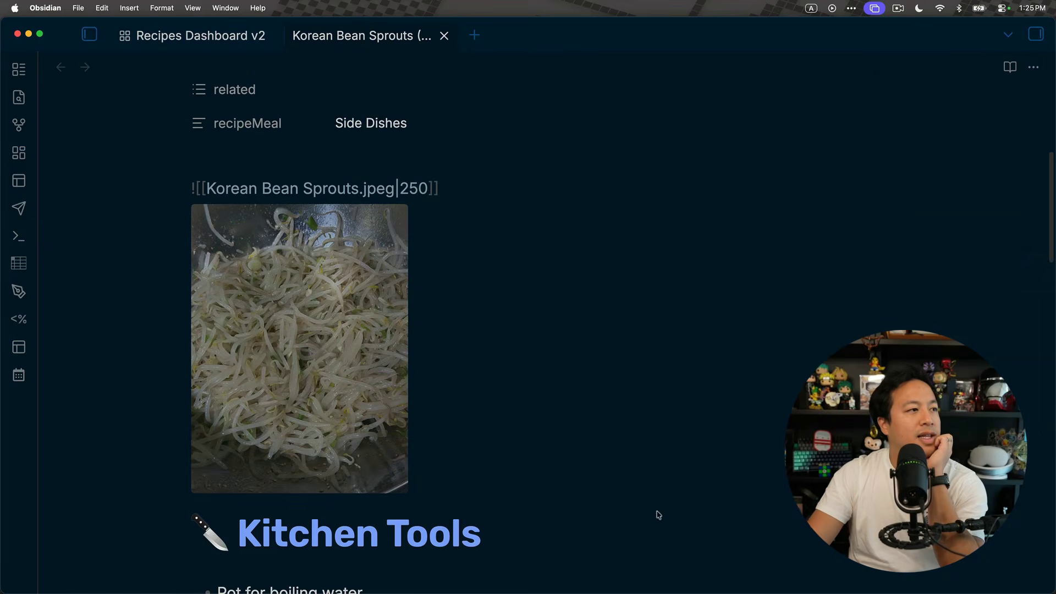
click(497, 523)
Step: Look over the resized photo and recipe sections of the note, hiding its properties along the way
scroll(495, 430, down, 2)
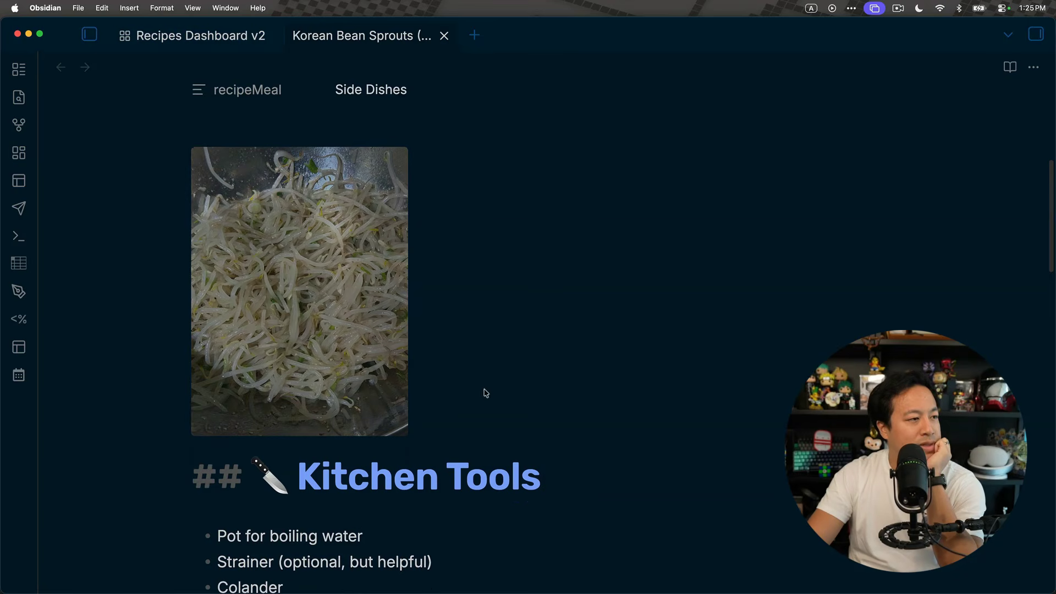
scroll(486, 393, down, 3)
scroll(378, 376, up, 7)
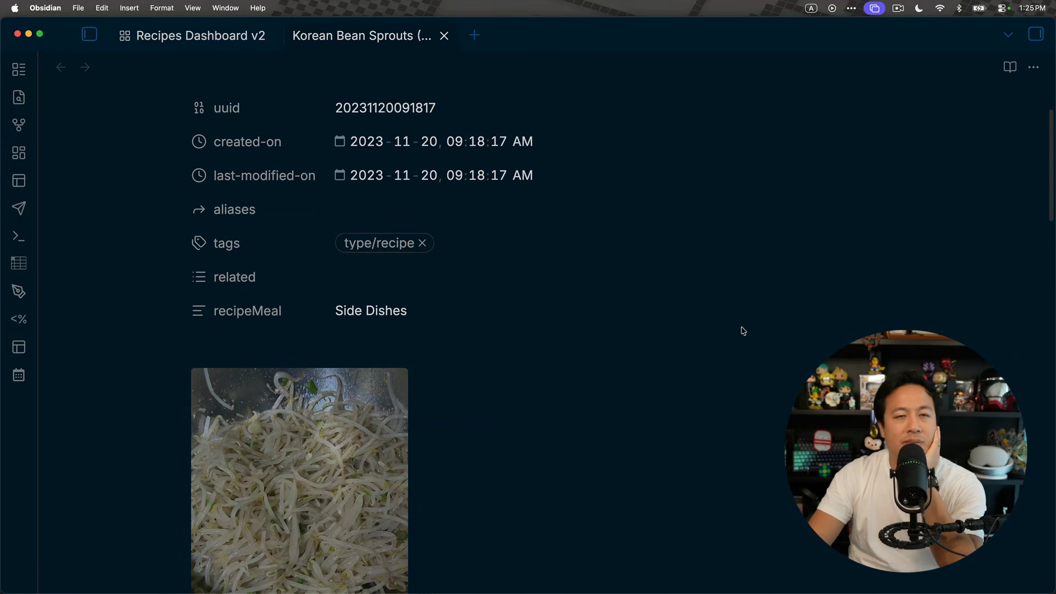
scroll(513, 364, down, 5)
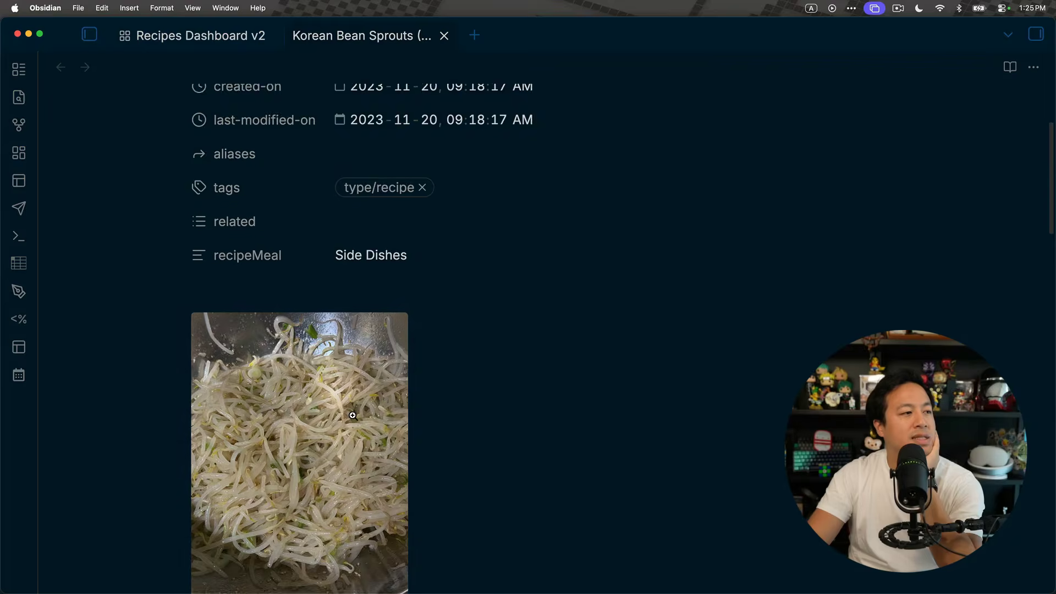
scroll(511, 361, up, 7)
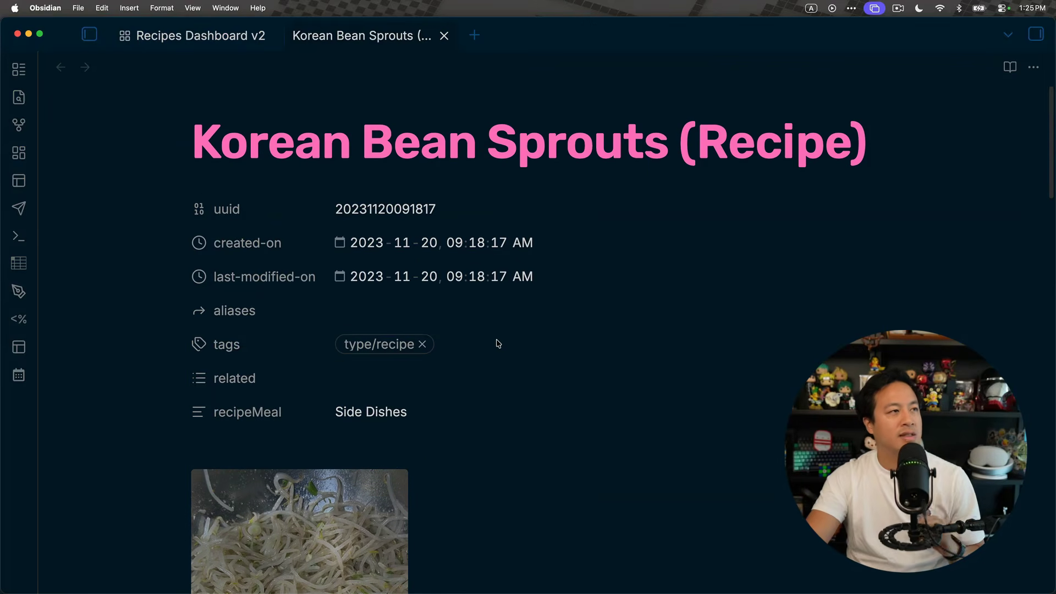
key(super+shift+p)
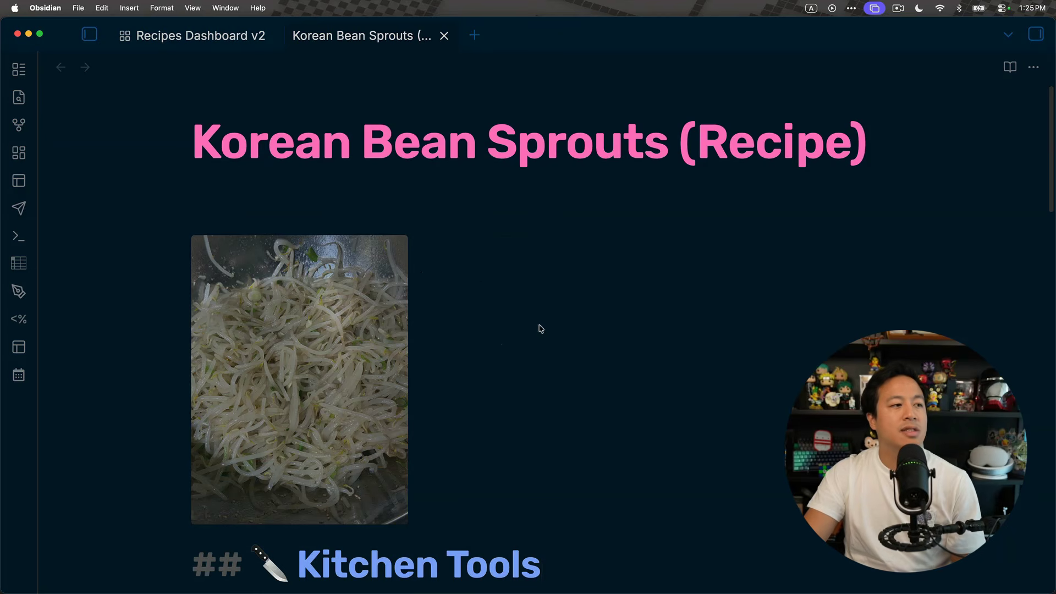
scroll(541, 329, down, 1)
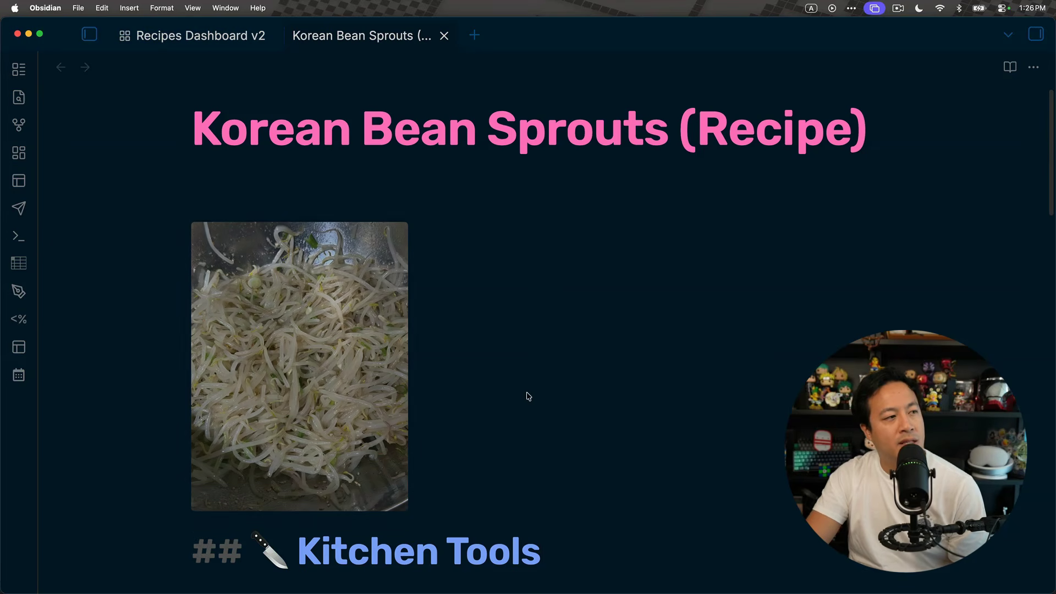
scroll(528, 394, down, 5)
scroll(371, 427, down, 8)
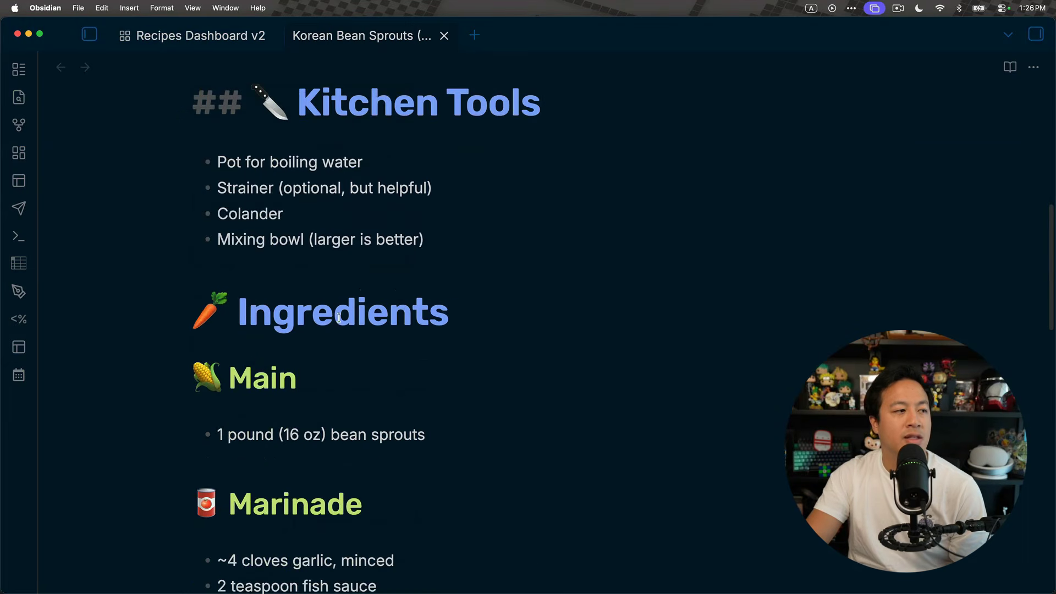
scroll(475, 411, up, 5)
scroll(475, 411, up, 8)
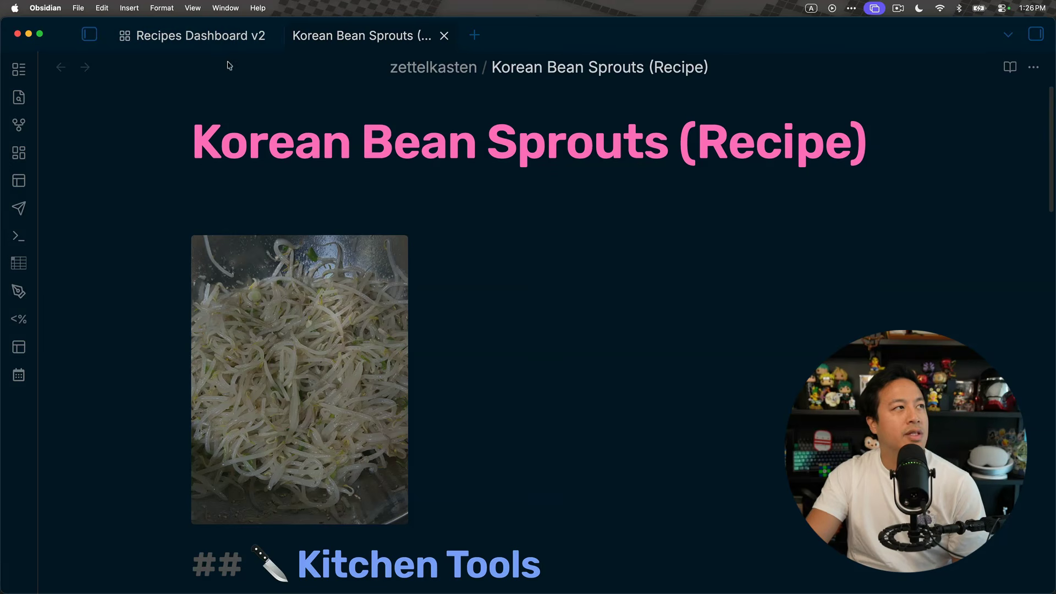
Step: Go back to Recipes Dashboard v2 and check the Side Dishes group in the cards view
click(193, 35)
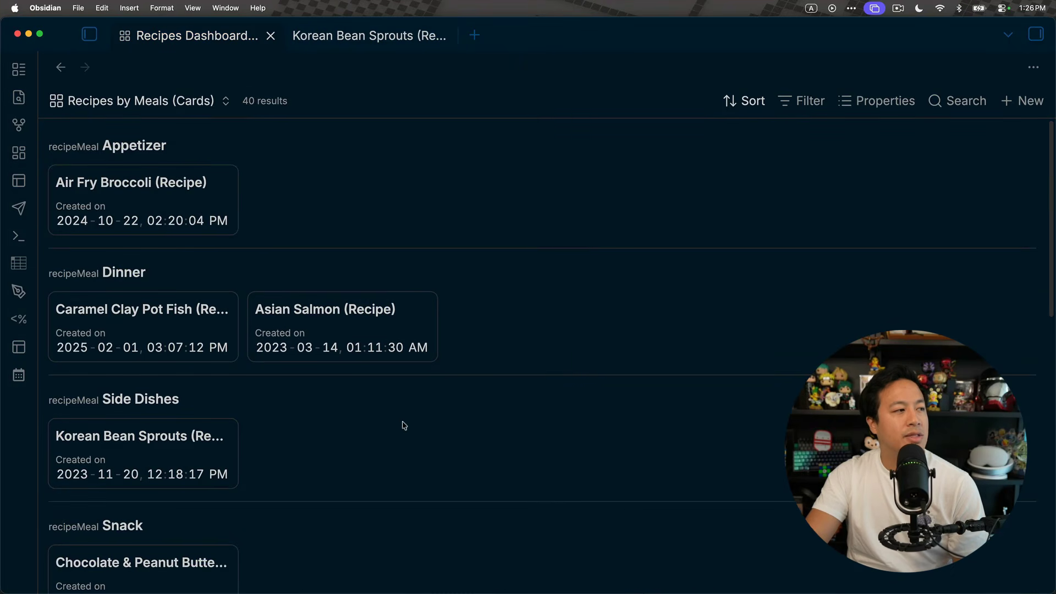
scroll(404, 426, down, 5)
scroll(401, 385, up, 1)
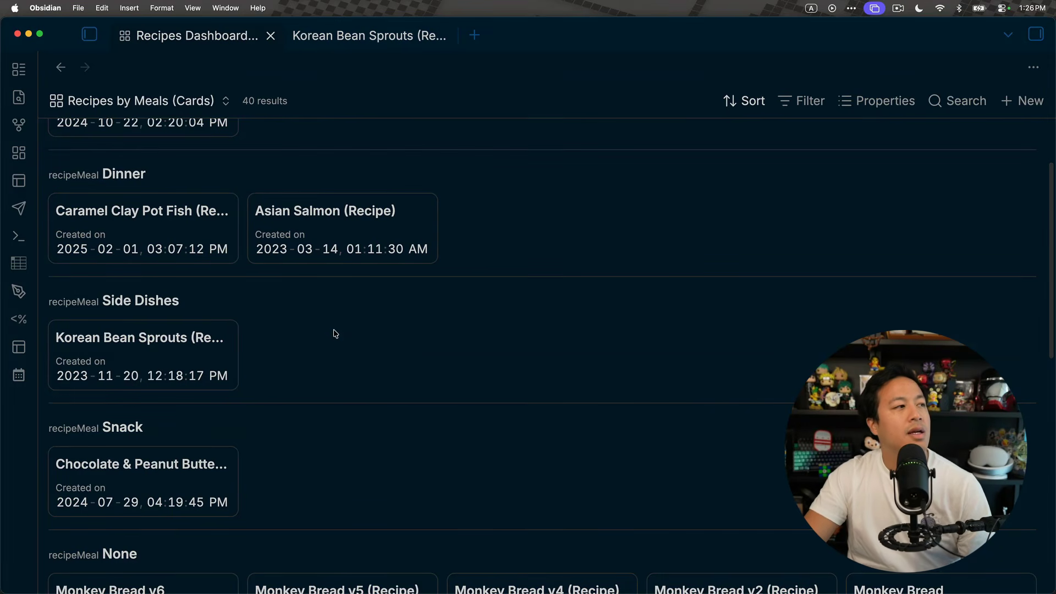
Step: Add an image property to the Korean Bean Sprouts (Recipe) note and link it to Korean Bean Sprouts.jpeg
click(369, 35)
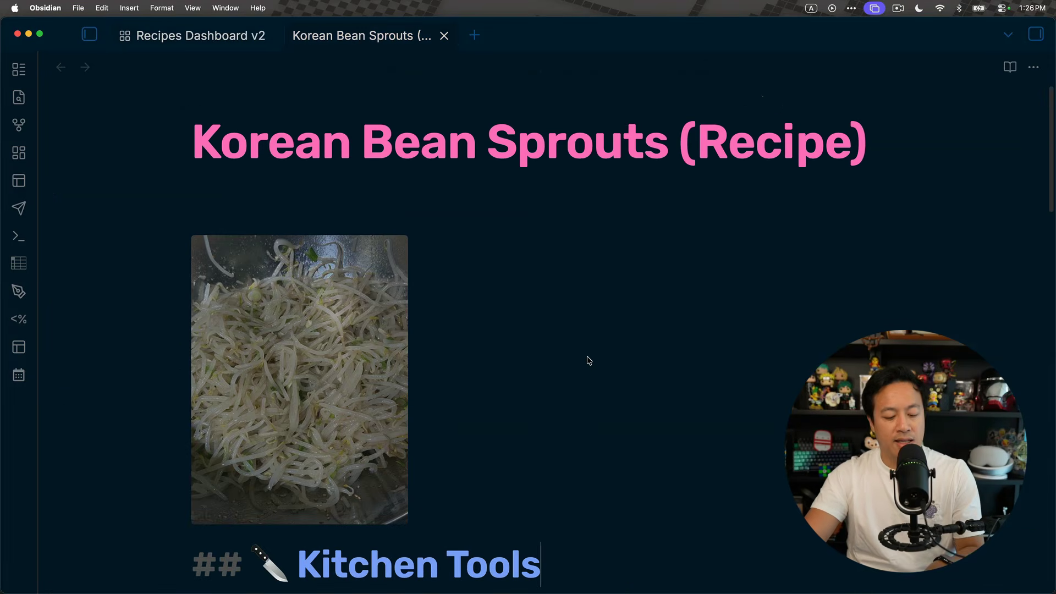
key(super+semicolon)
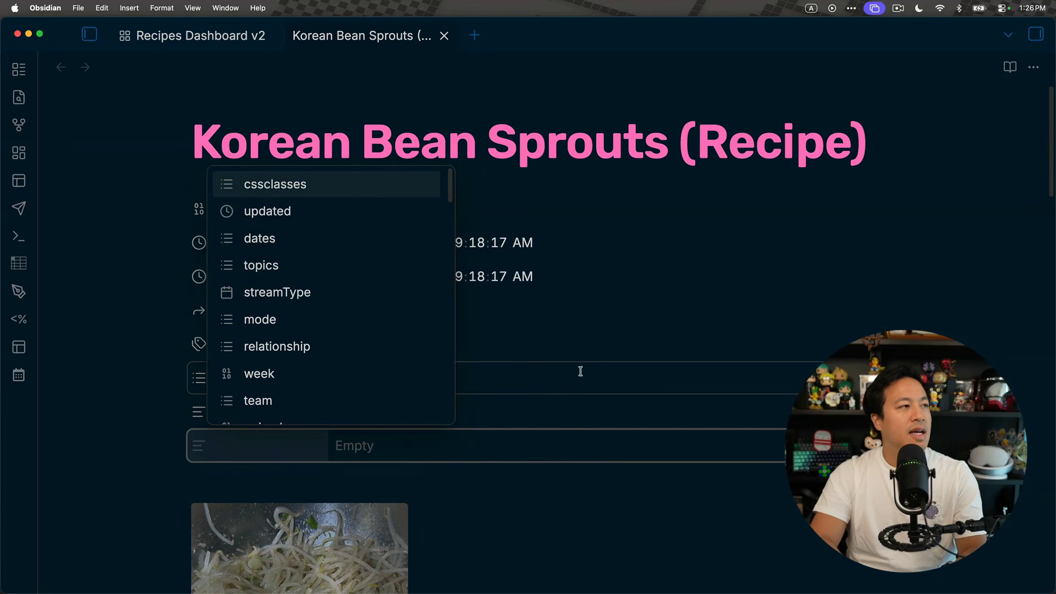
text(ima)
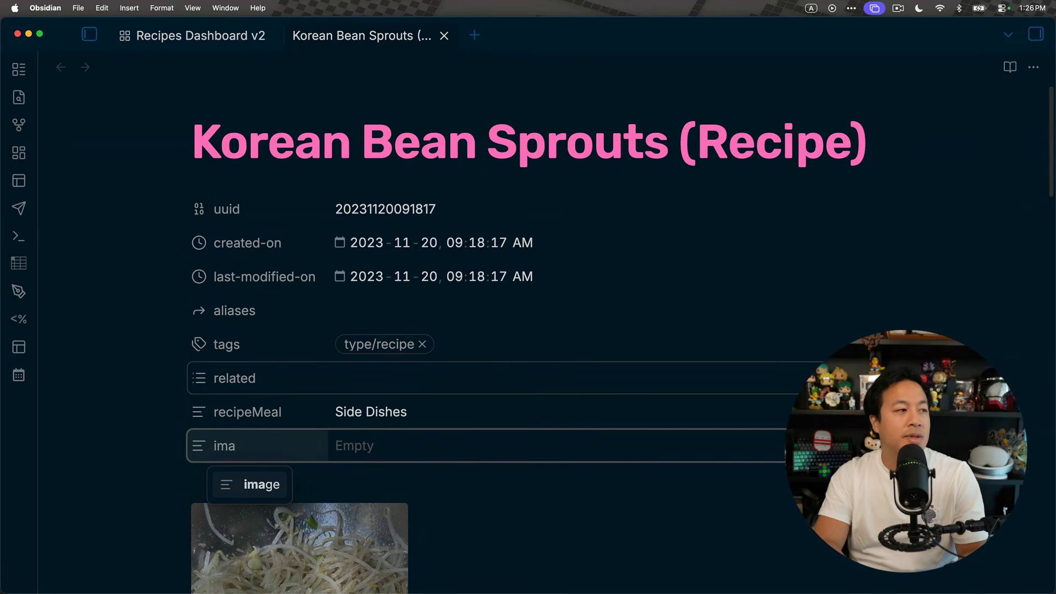
key(BackSpace)
key(BackSpace)
text(m)
key(Return)
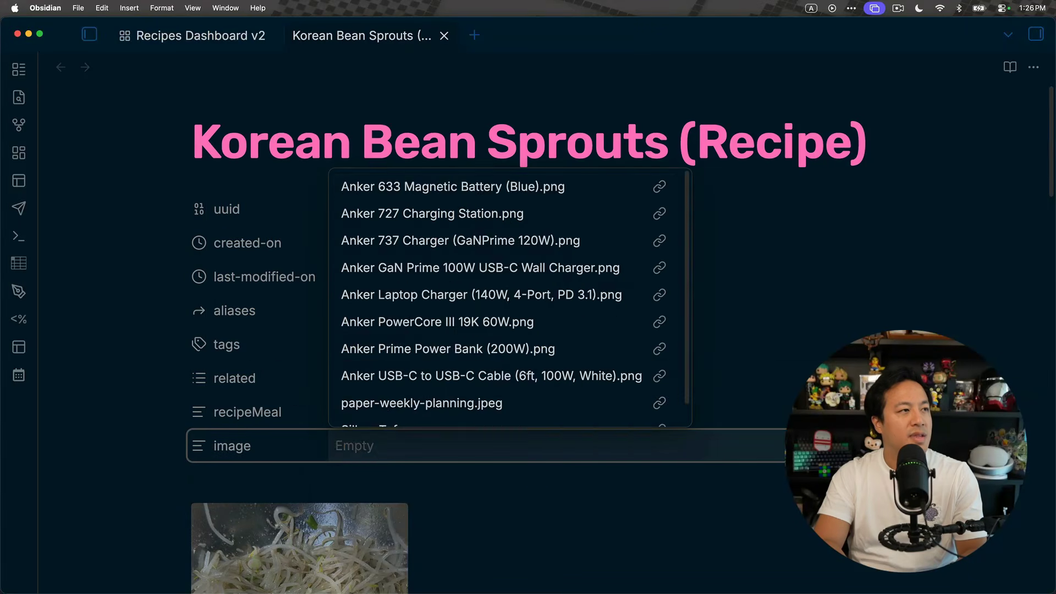
text([[korean)
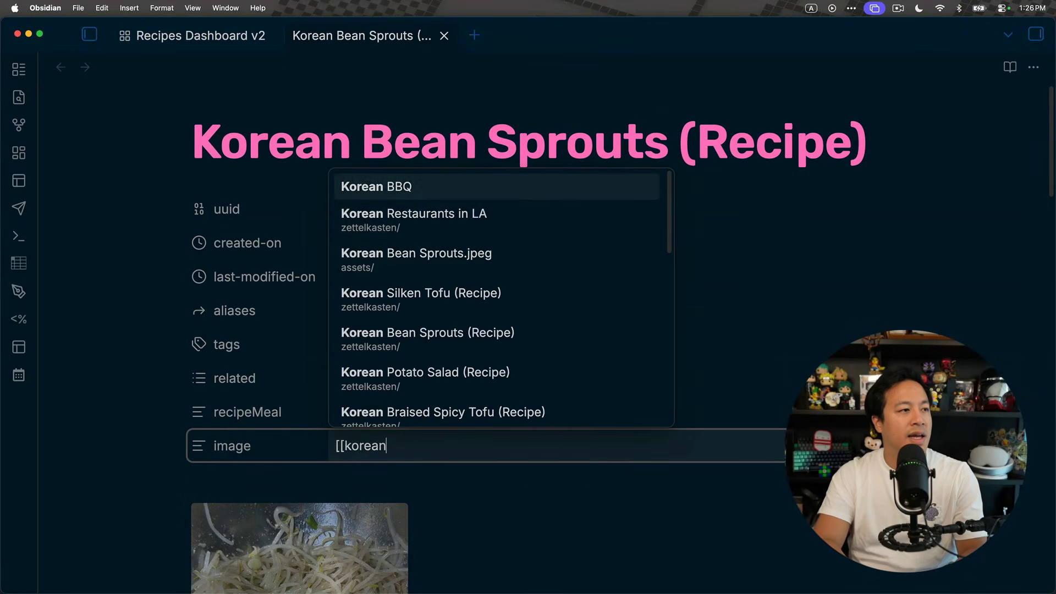
key(Down)
key(Down)
key(Return)
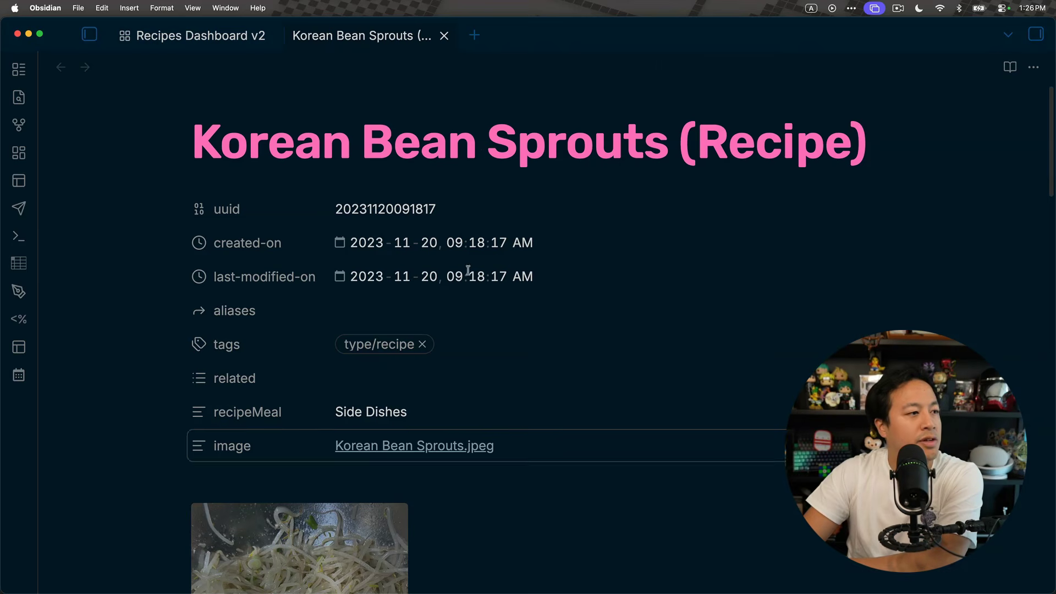
Step: Return to Recipes Dashboard v2 and show the image property on the cards of Recipes by Meals (Cards)
click(234, 38)
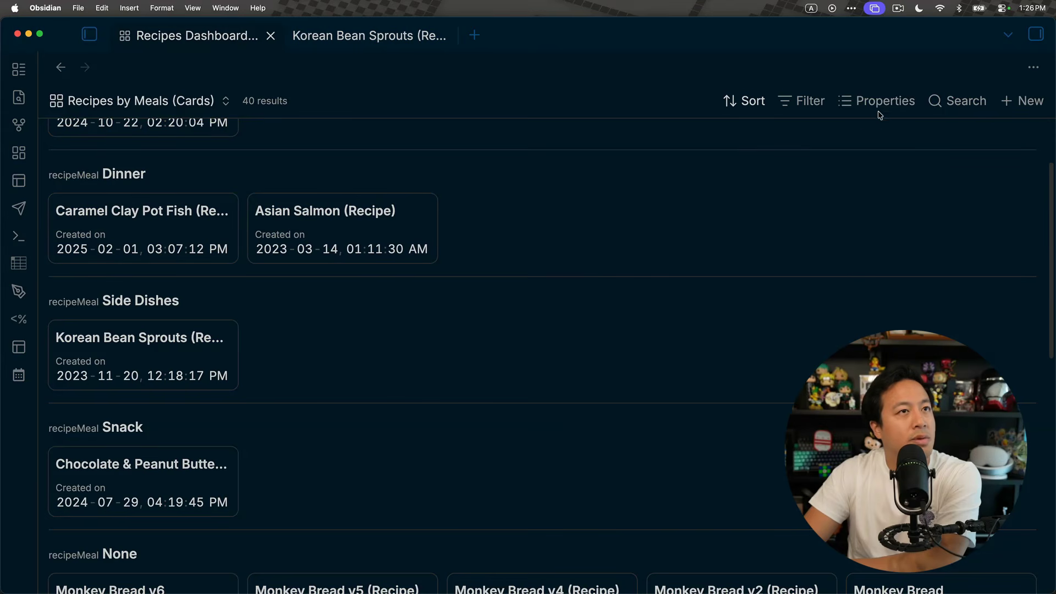
click(878, 102)
scroll(853, 212, down, 3)
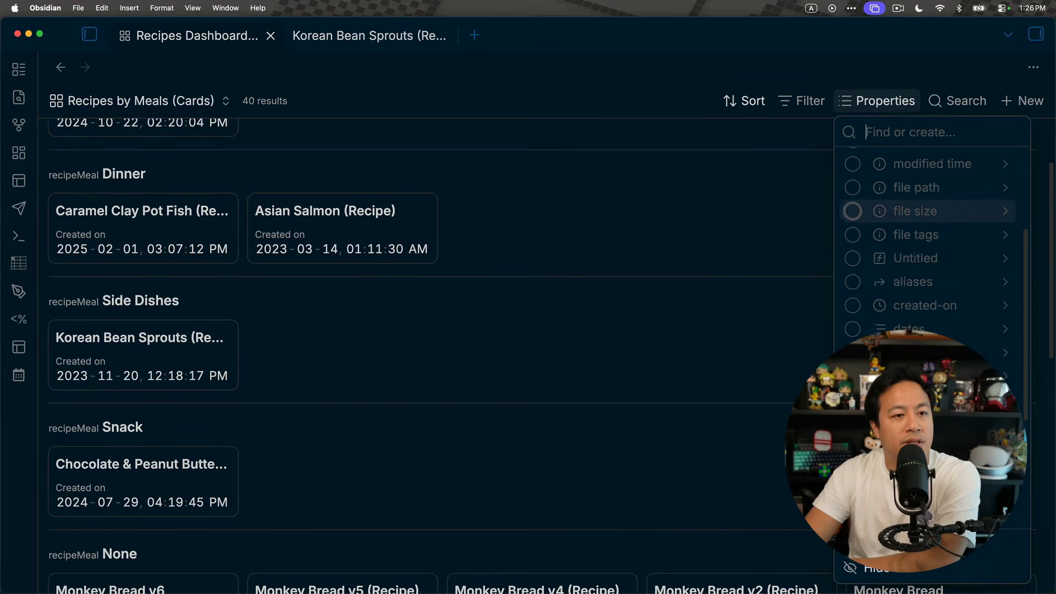
scroll(852, 212, down, 2)
click(934, 319)
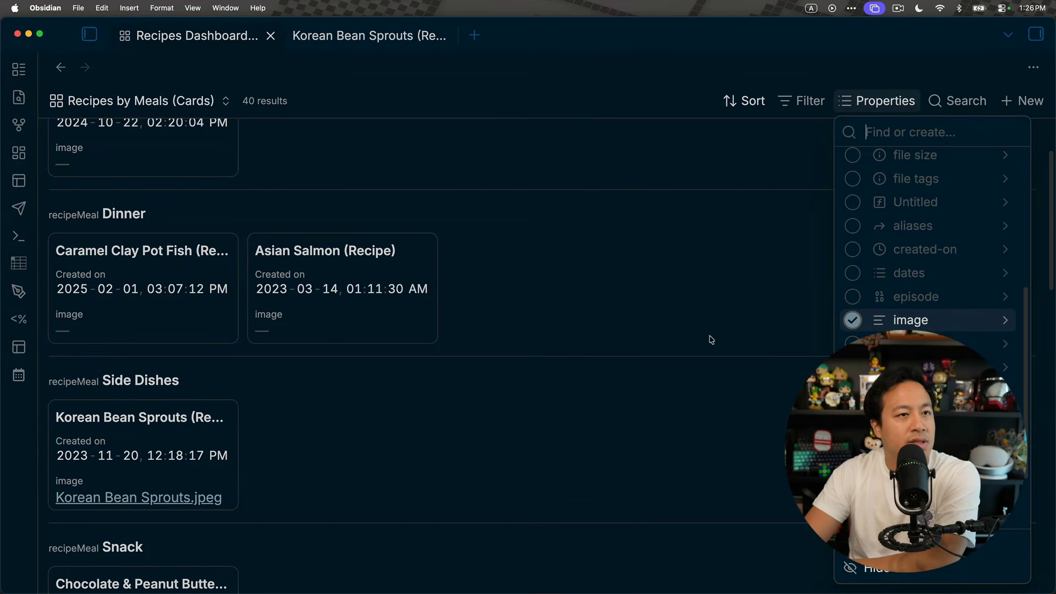
Step: Check which property types are available for the image property and leave its settings
click(1004, 323)
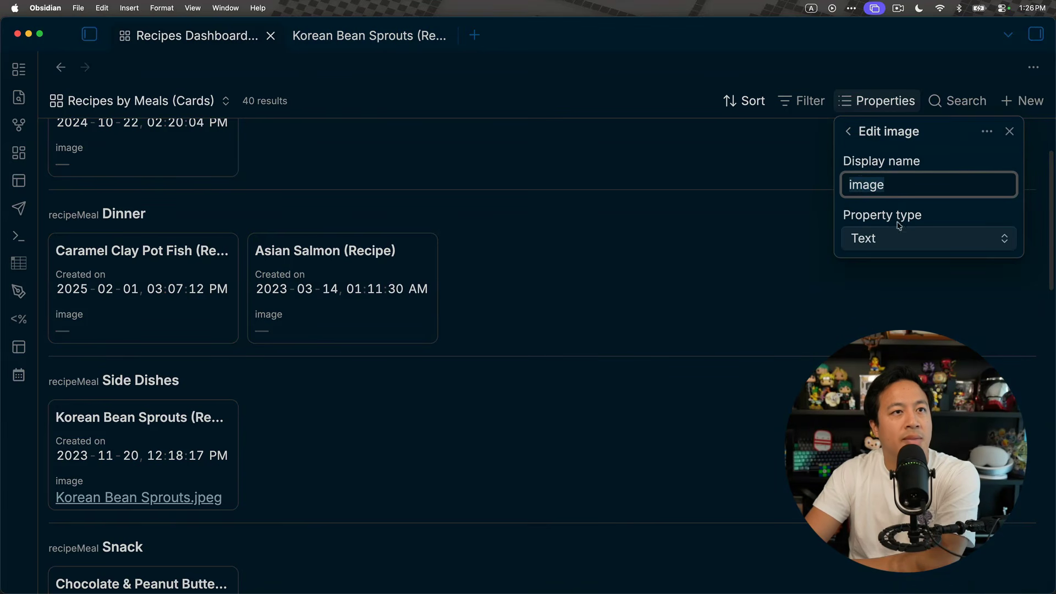
click(896, 240)
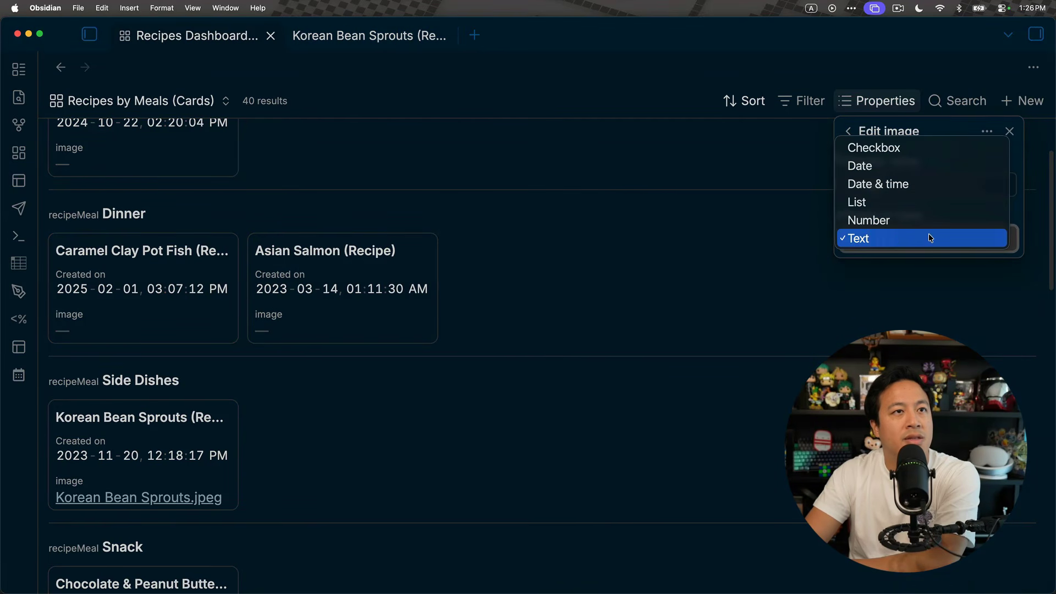
click(916, 132)
click(848, 131)
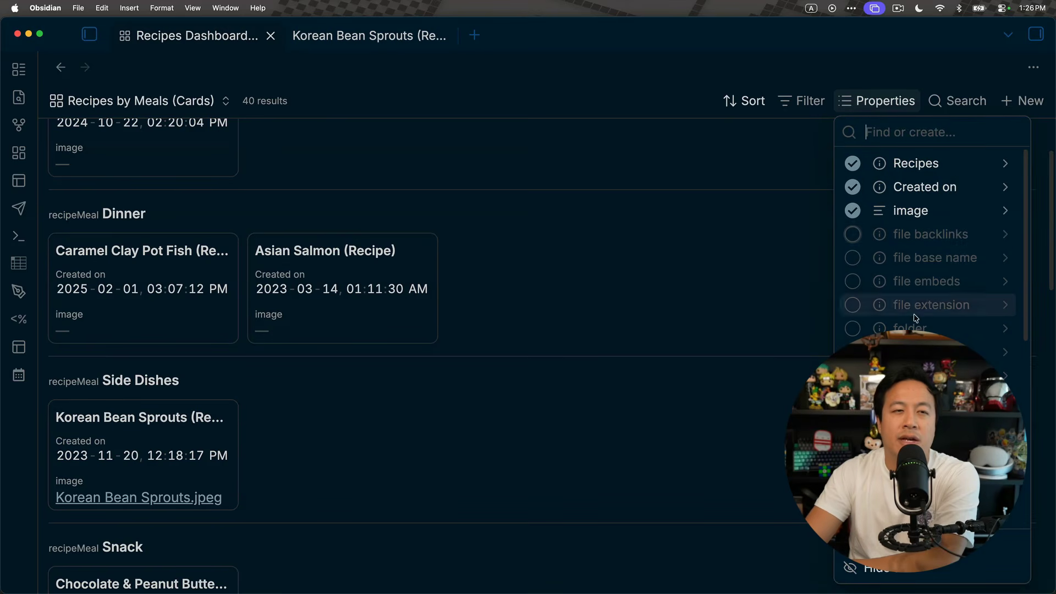
Step: Add a formula property named Thumbnail to the cards view
click(880, 545)
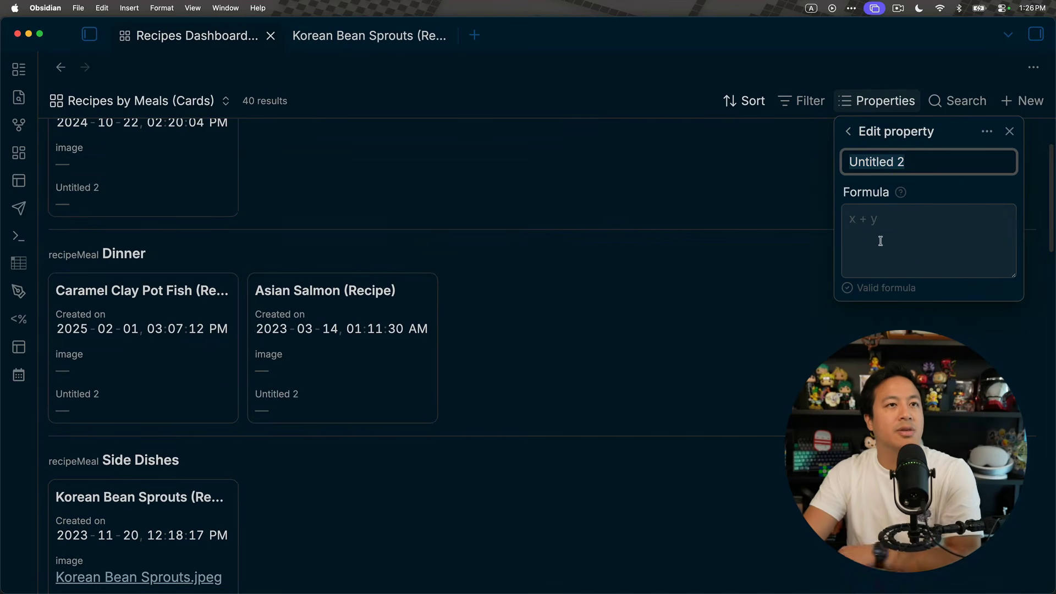
text(Thu)
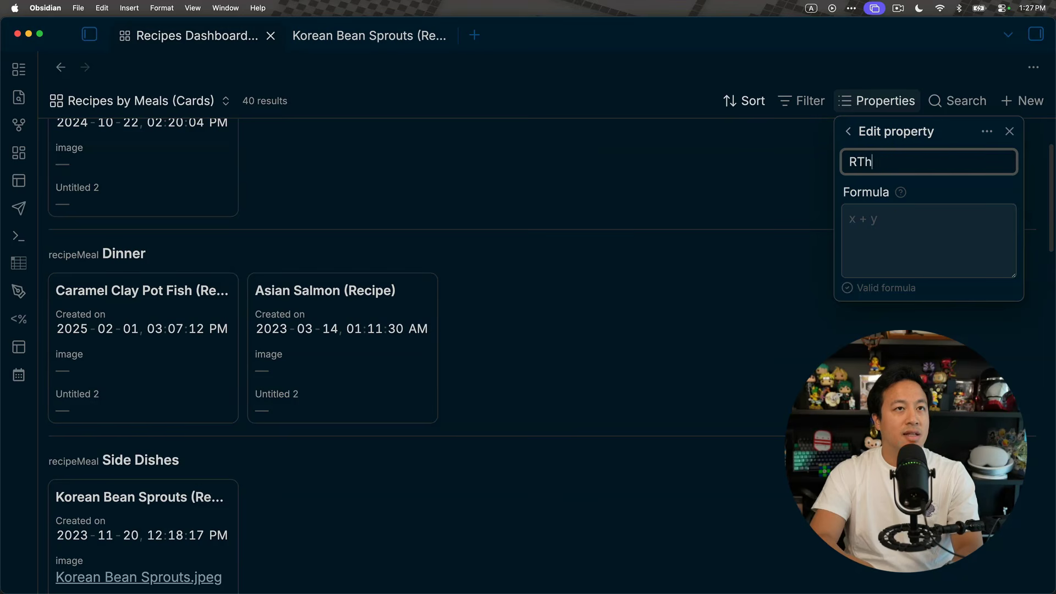
key(BackSpace)
key(BackSpace)
key(BackSpace)
text(Thumbnail)
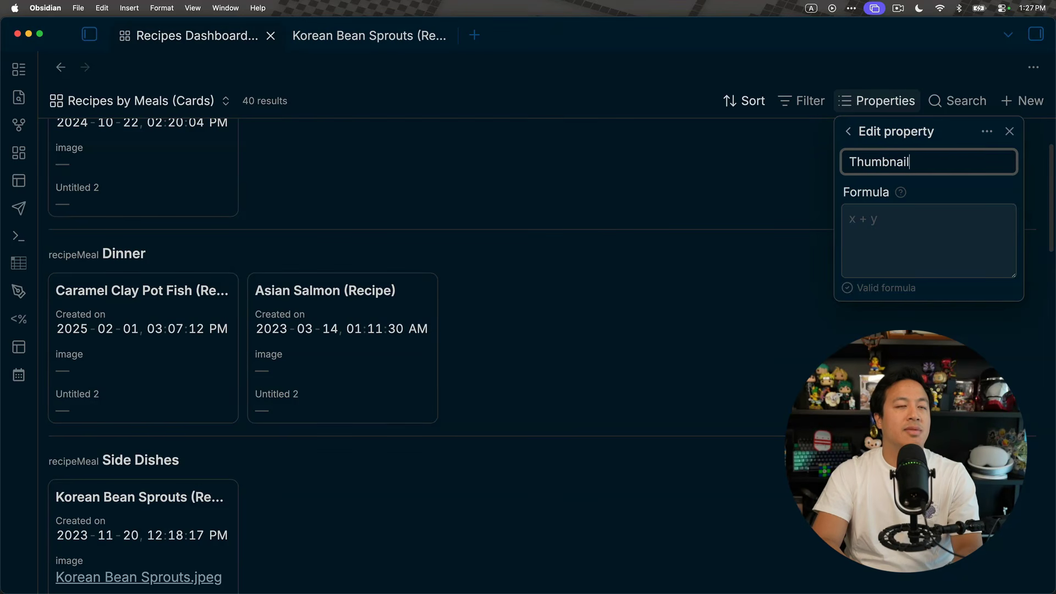
Step: Set the Thumbnail formula to image(image), using the image function on the image property
click(851, 219)
text(image)
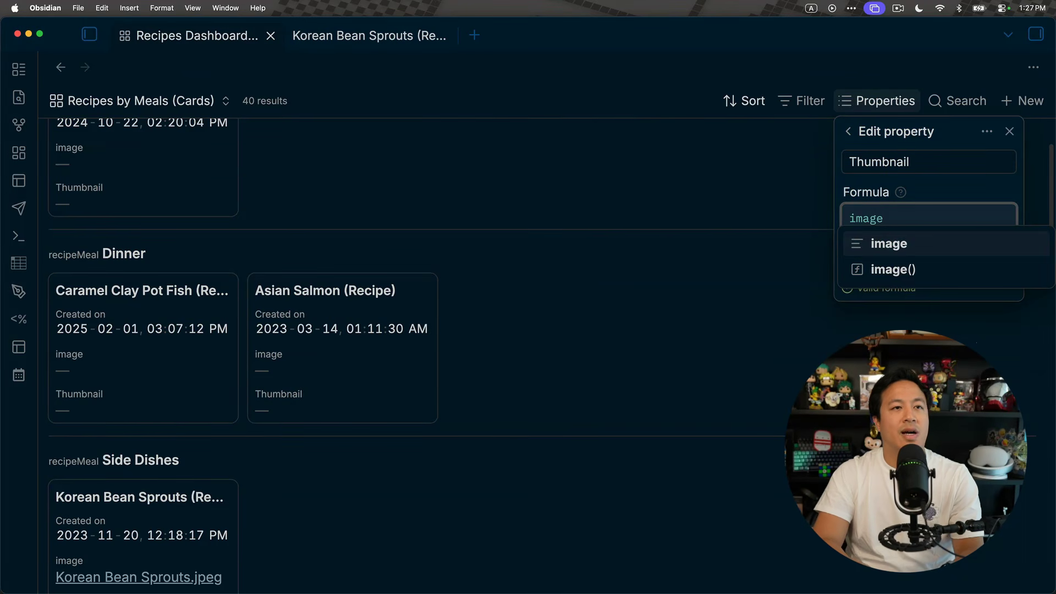
key(Down)
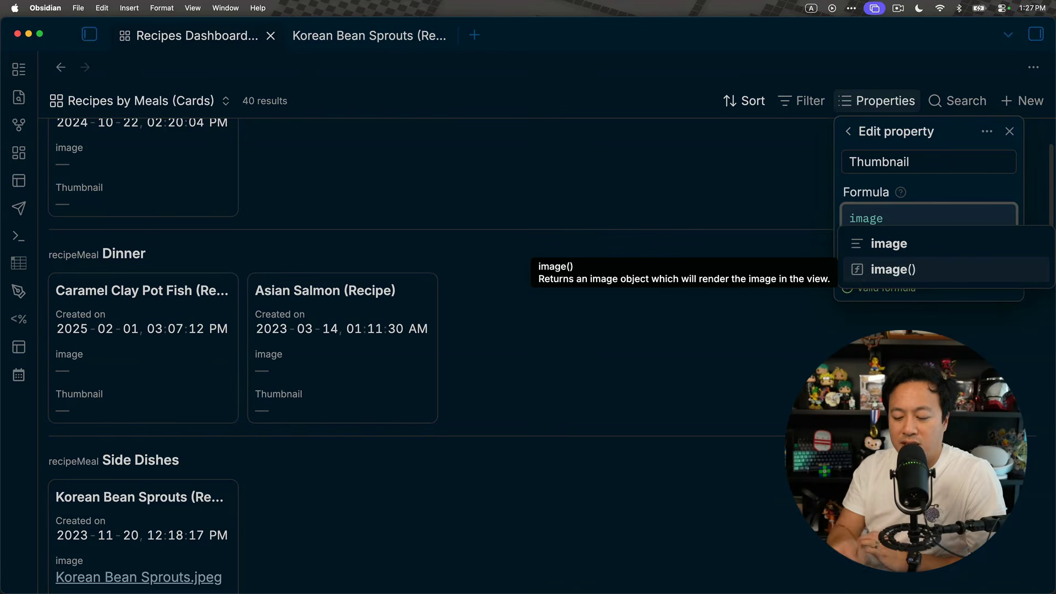
key(Return)
text(im)
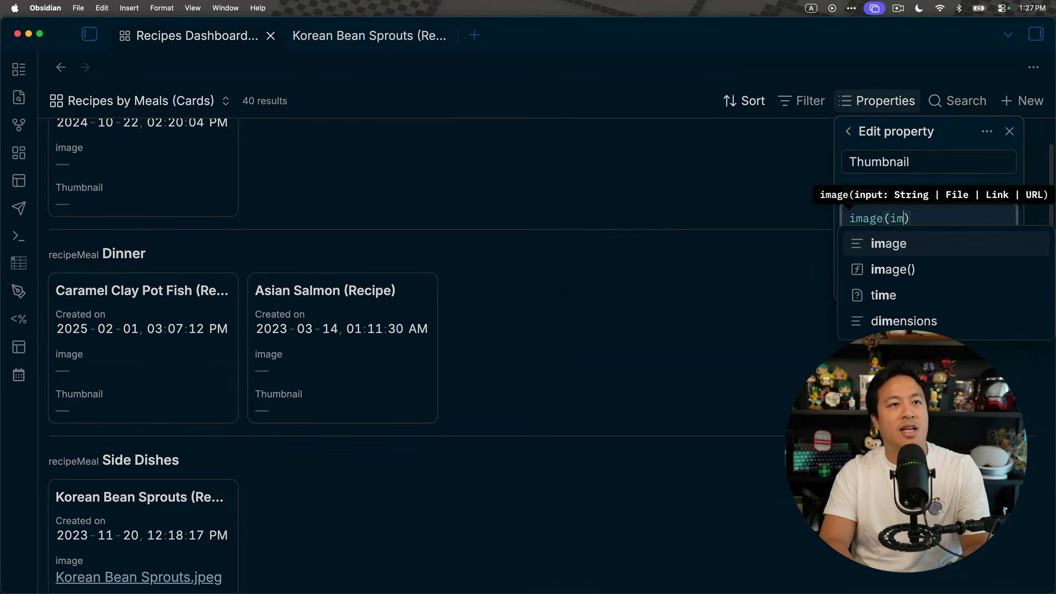
key(Return)
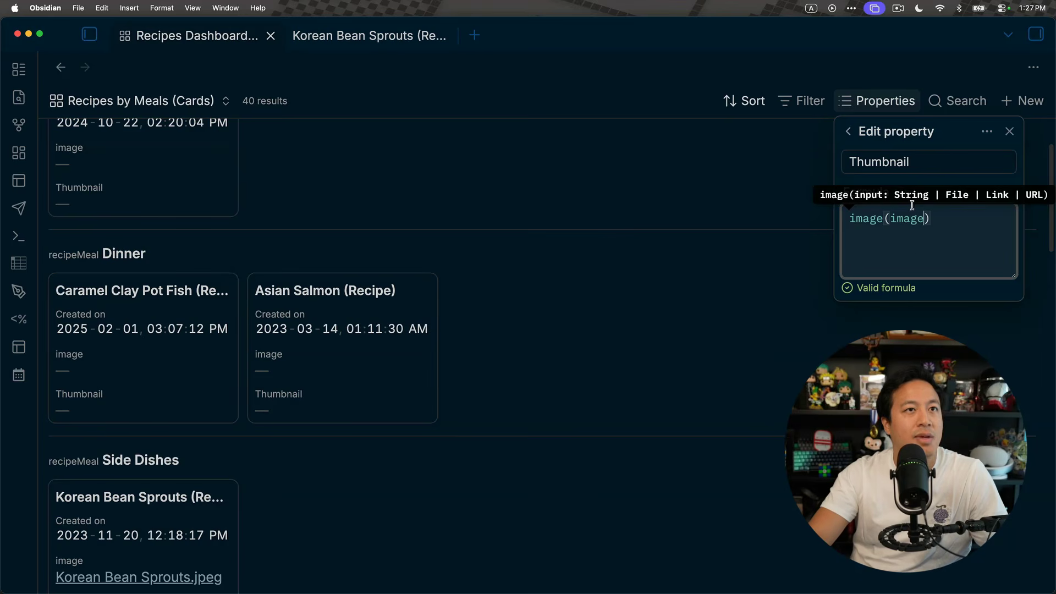
click(771, 354)
Step: Check the Thumbnail on the Korean Bean Sprouts card and review the settings of its formula property
click(884, 103)
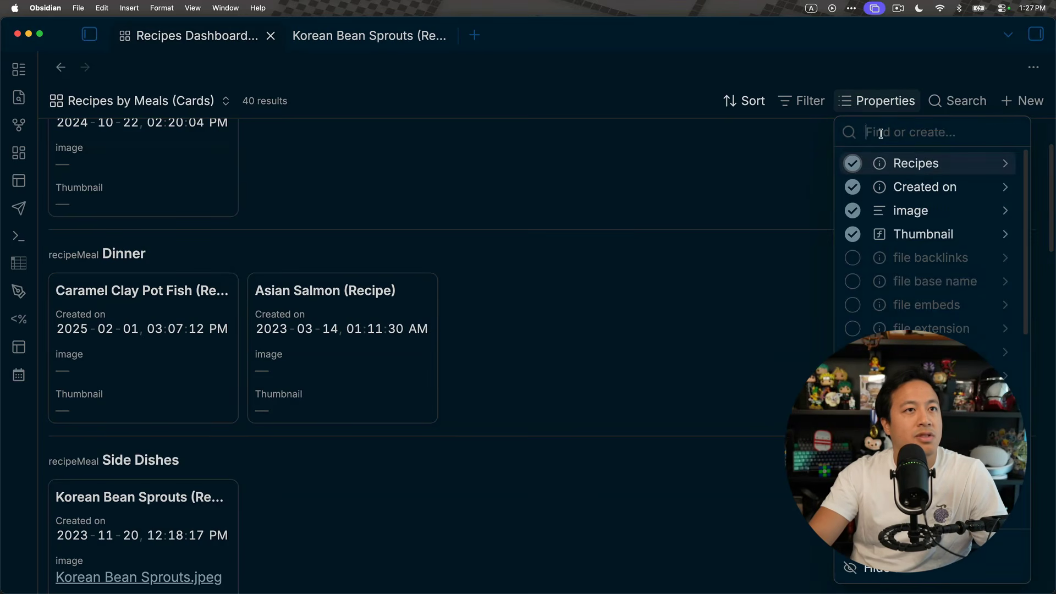
scroll(484, 424, down, 3)
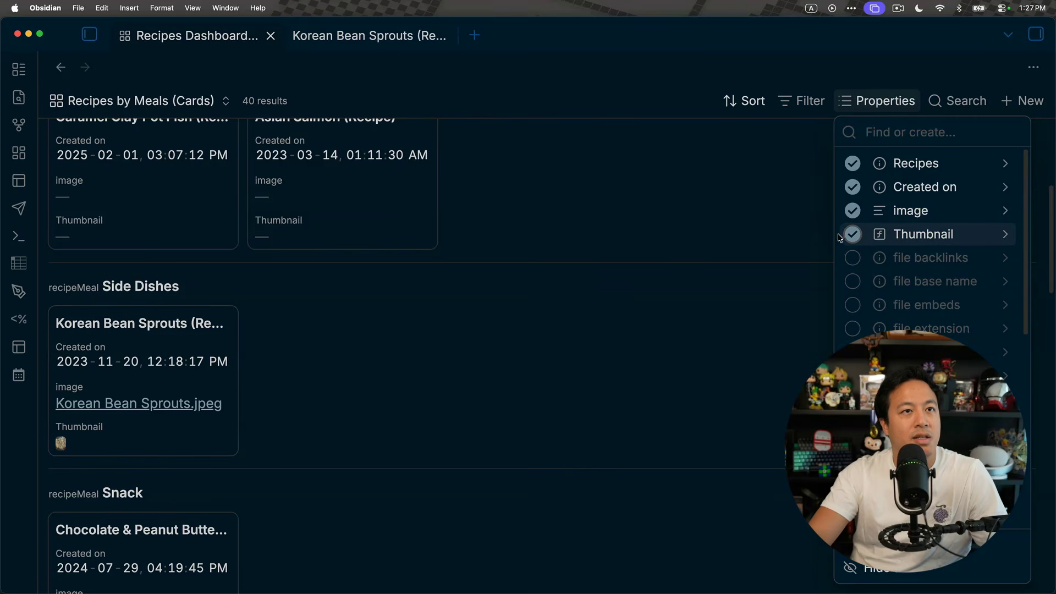
click(1003, 235)
click(924, 241)
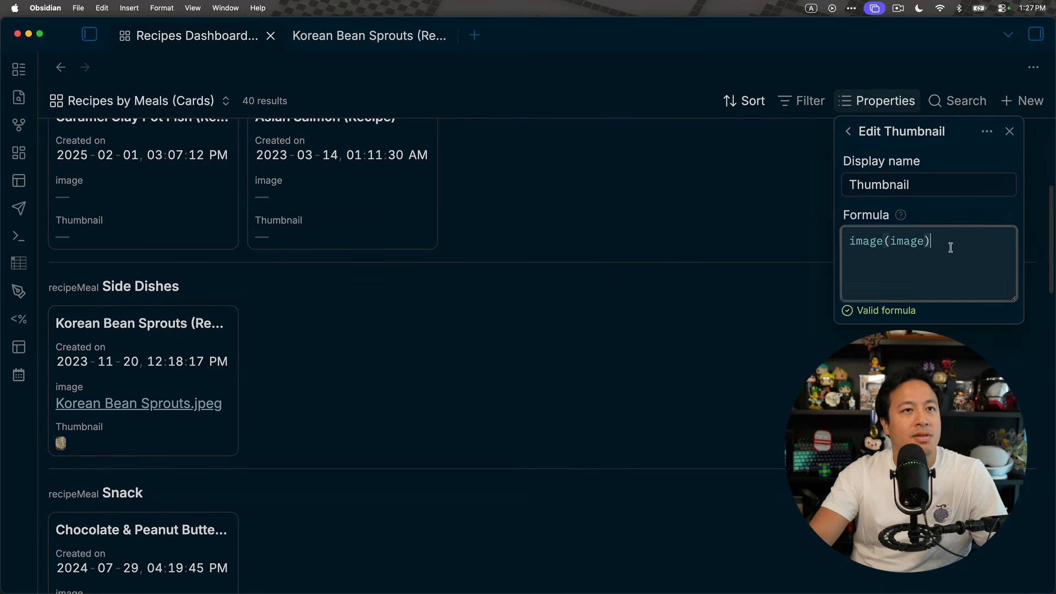
click(987, 131)
click(856, 147)
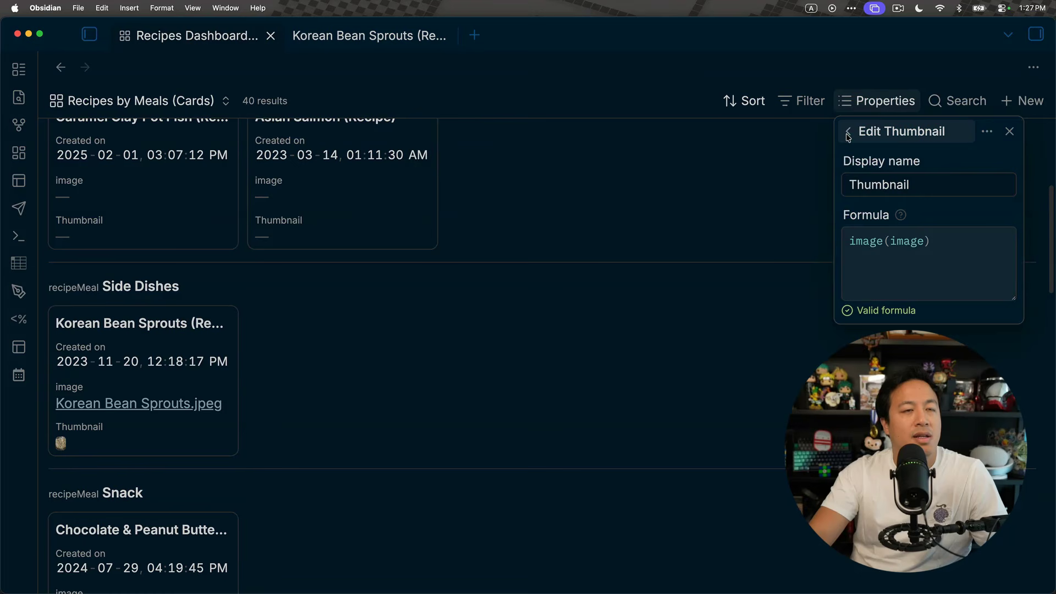
click(848, 135)
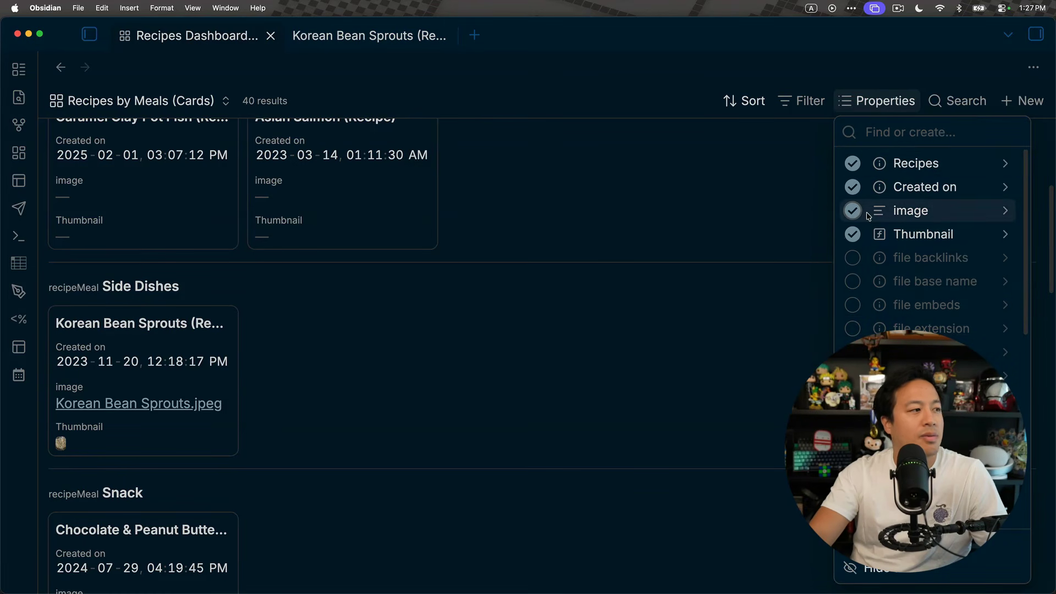
Step: Hide the image property from the recipe cards
click(746, 101)
click(796, 99)
click(868, 104)
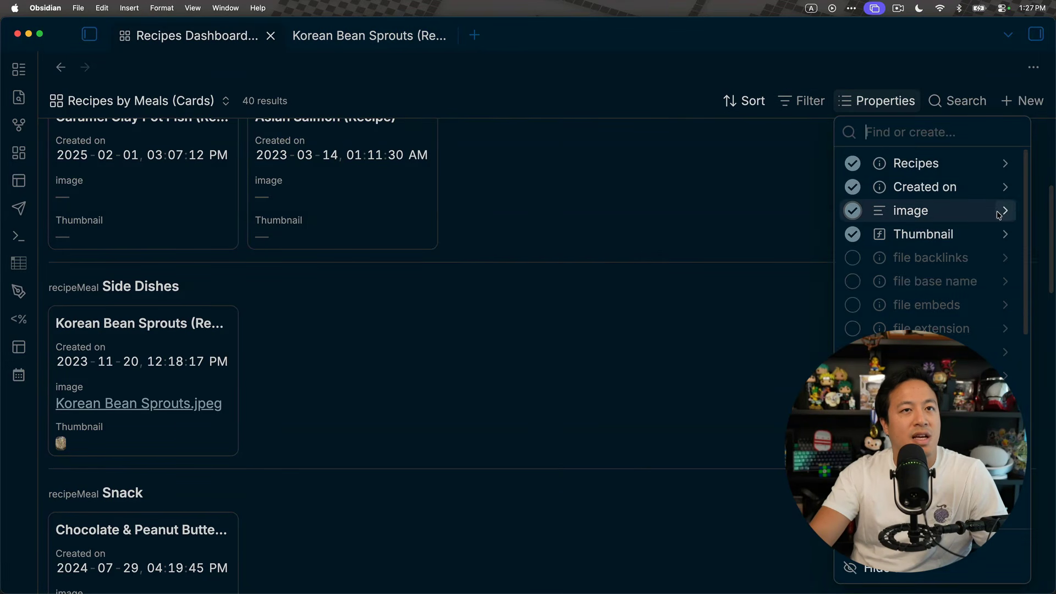
click(851, 211)
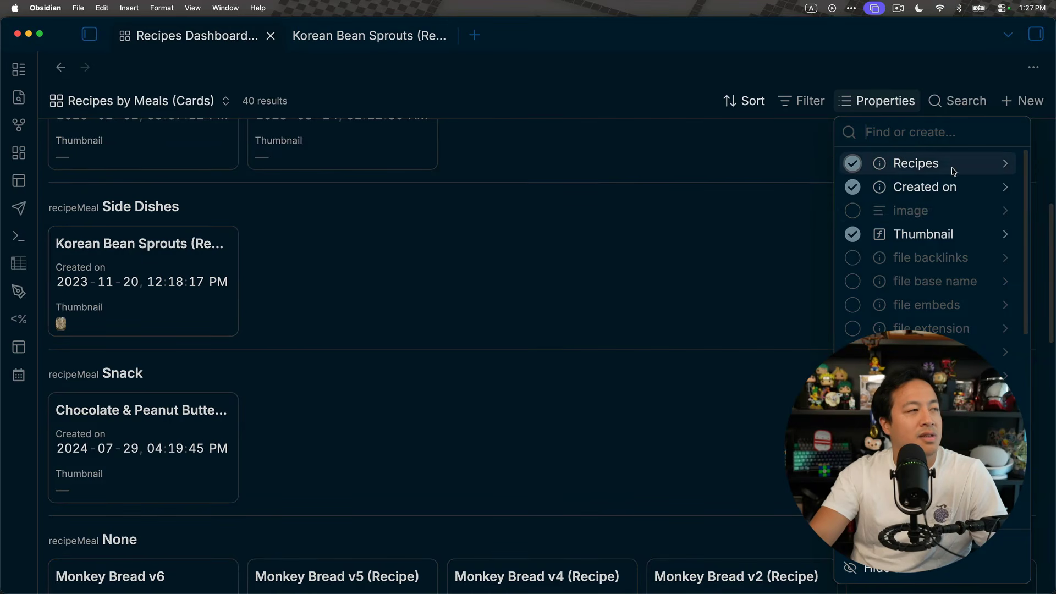
Step: Turn the Thumbnail property off and back on for the recipe cards
click(962, 242)
key(Escape)
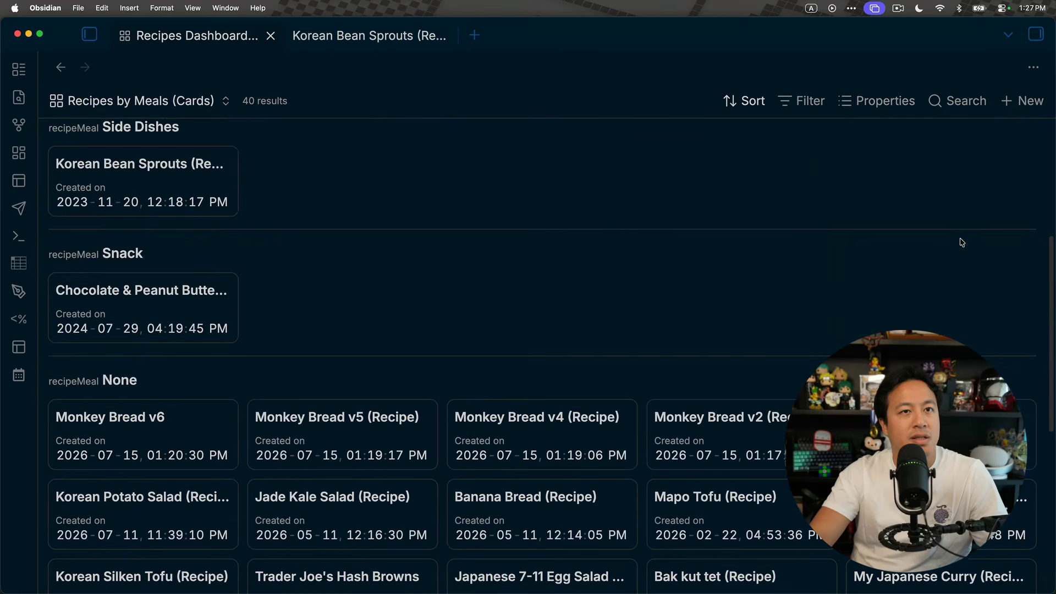
click(879, 104)
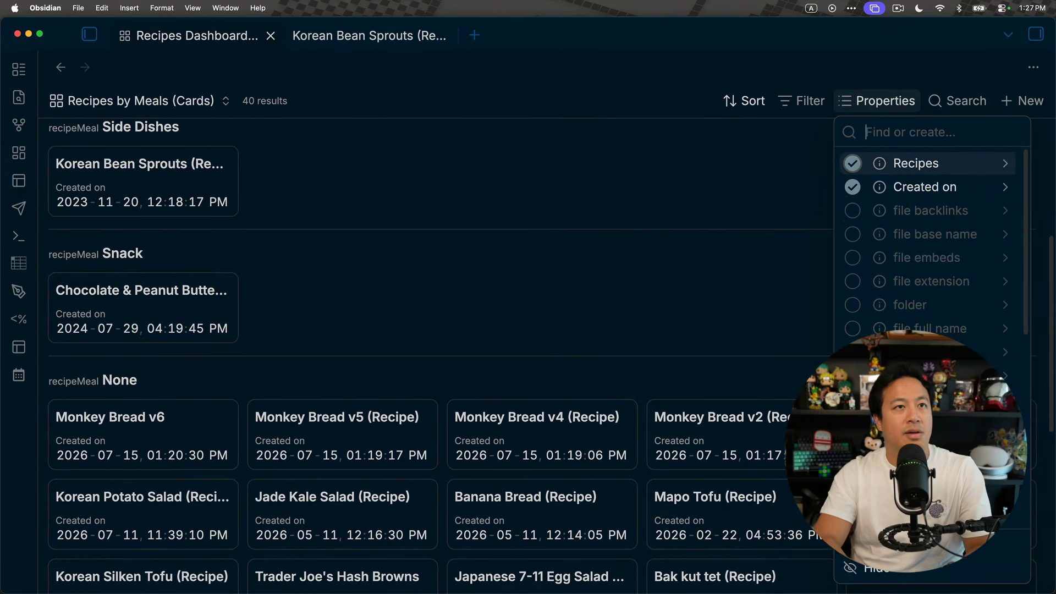
text(thum,bn)
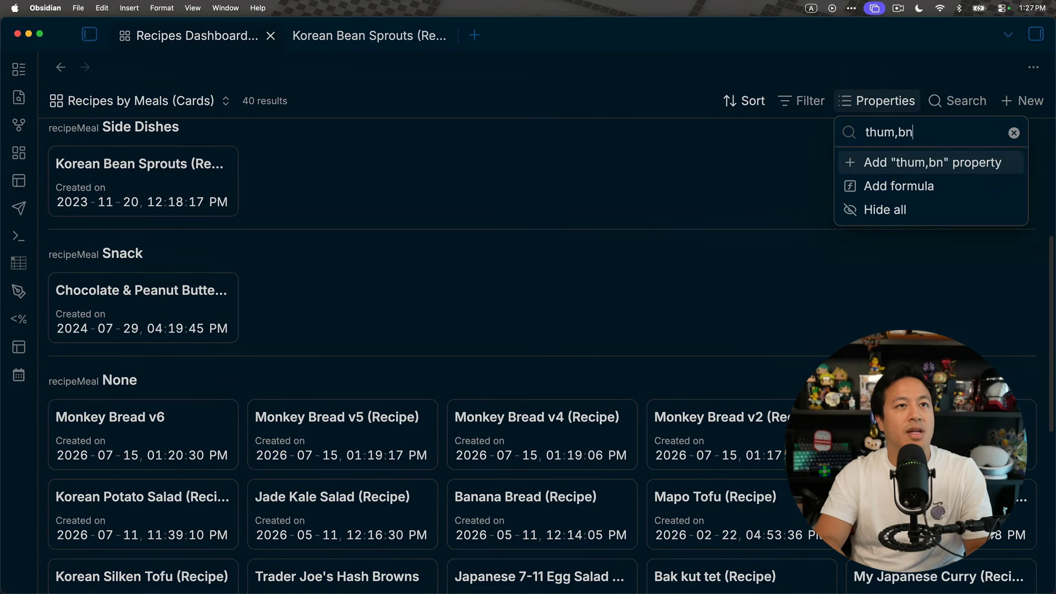
key(BackSpace)
key(BackSpace)
key(BackSpace)
text(bna)
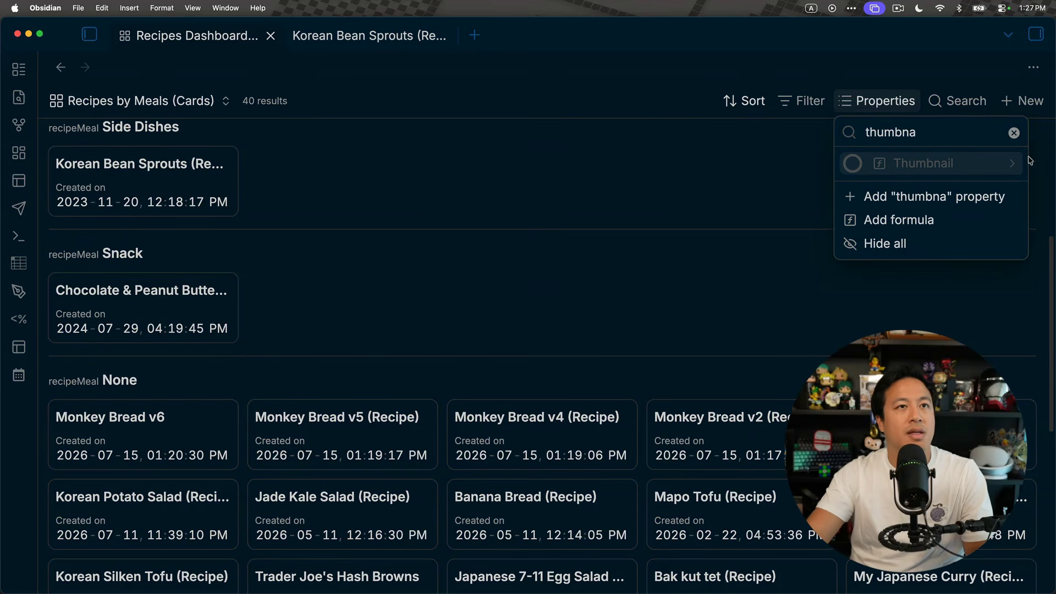
click(982, 168)
click(600, 265)
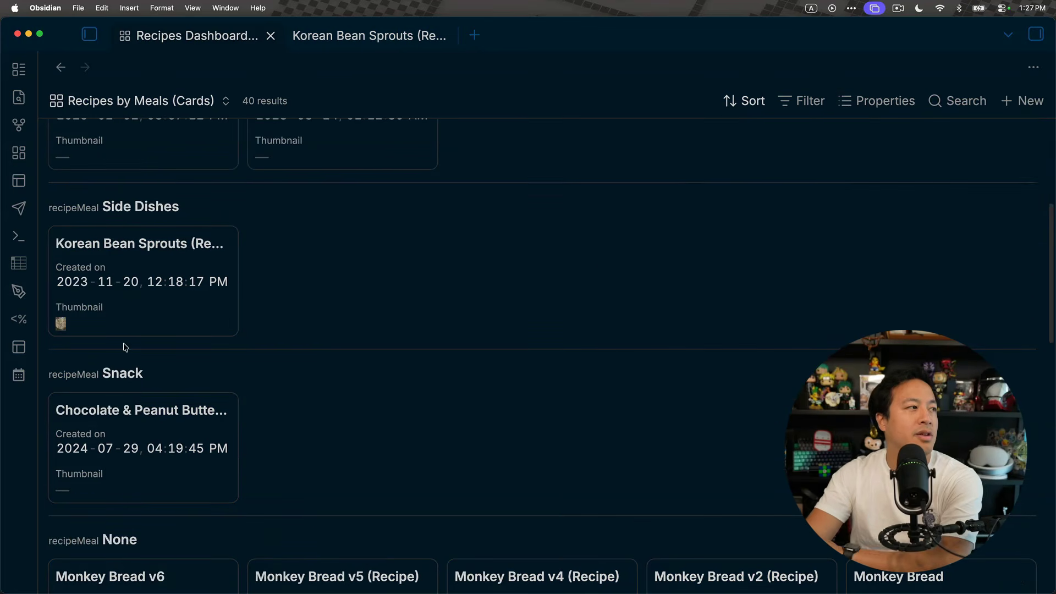
Step: Open the Korean Bean Sprouts (Recipe) note, remove the 250 width from its embedded image, and return to the dashboard
click(60, 324)
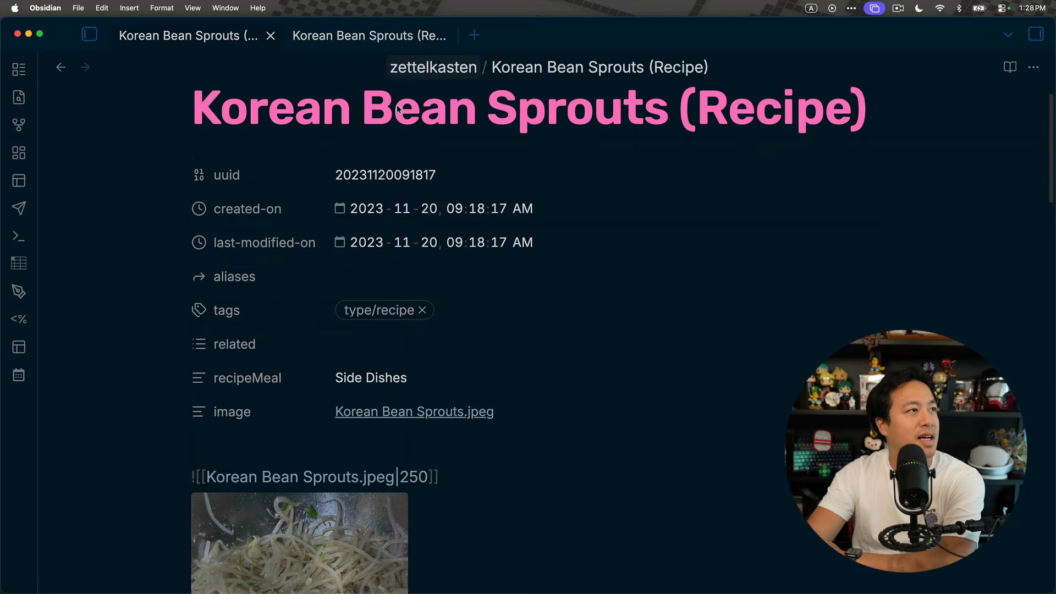
double_click(407, 477)
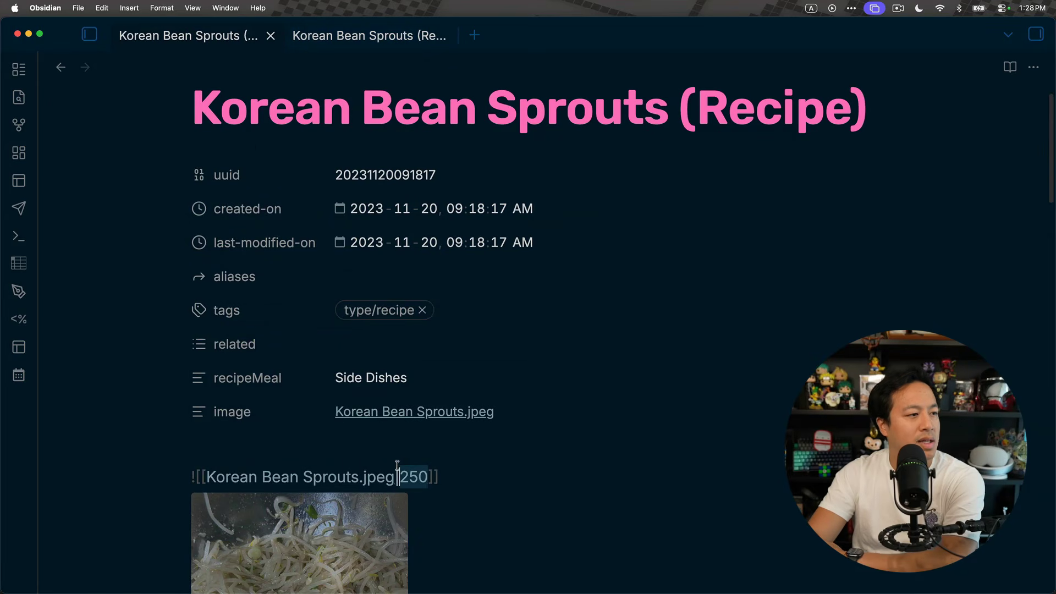
key(BackSpace)
key(BackSpace)
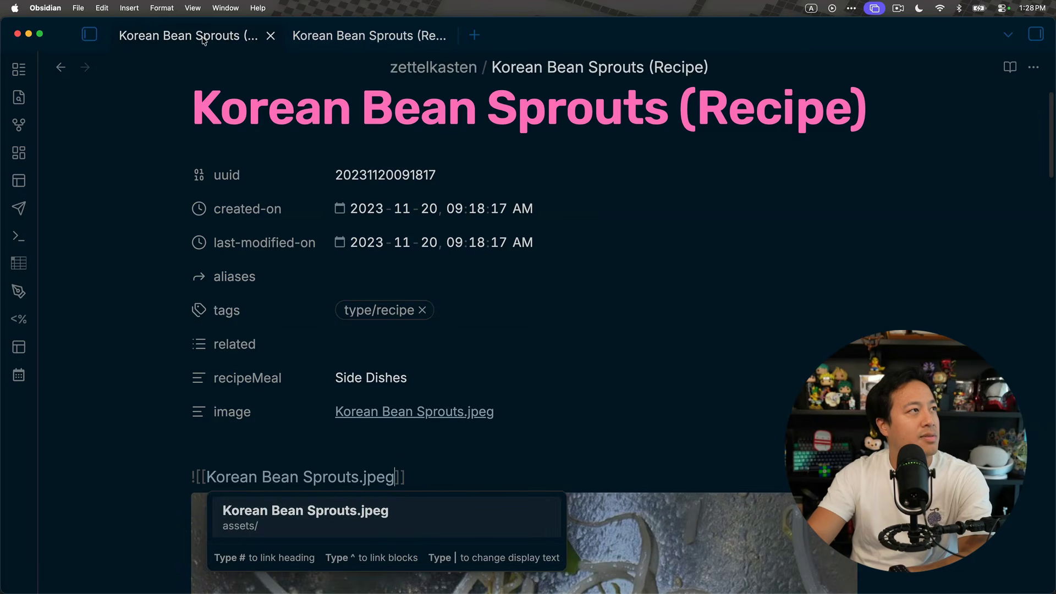
key(Escape)
click(61, 67)
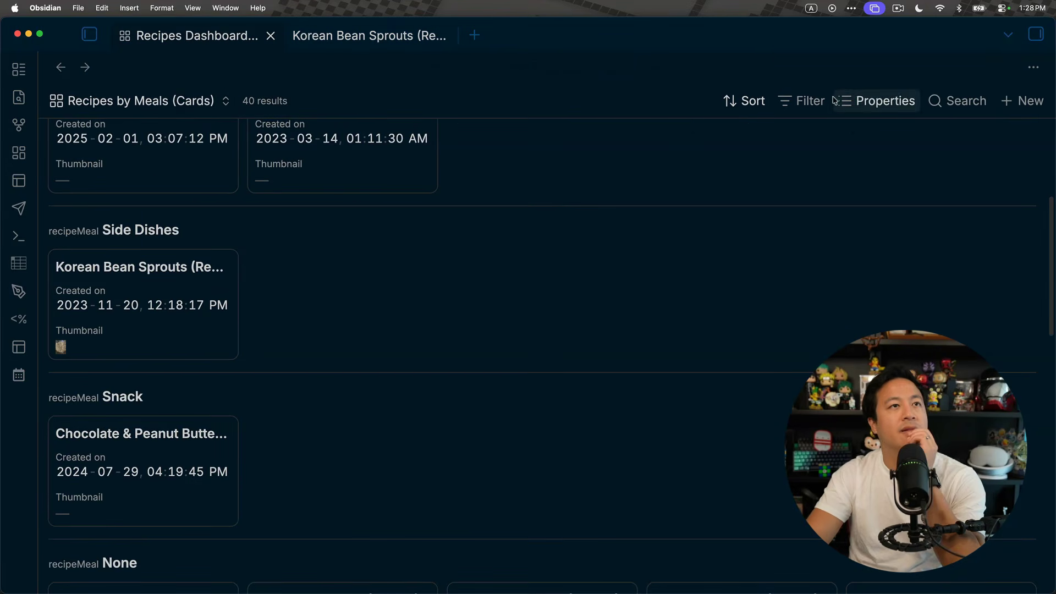
Step: Slightly increase the card size of the Recipes by Meals (Cards) view in its configuration
click(146, 101)
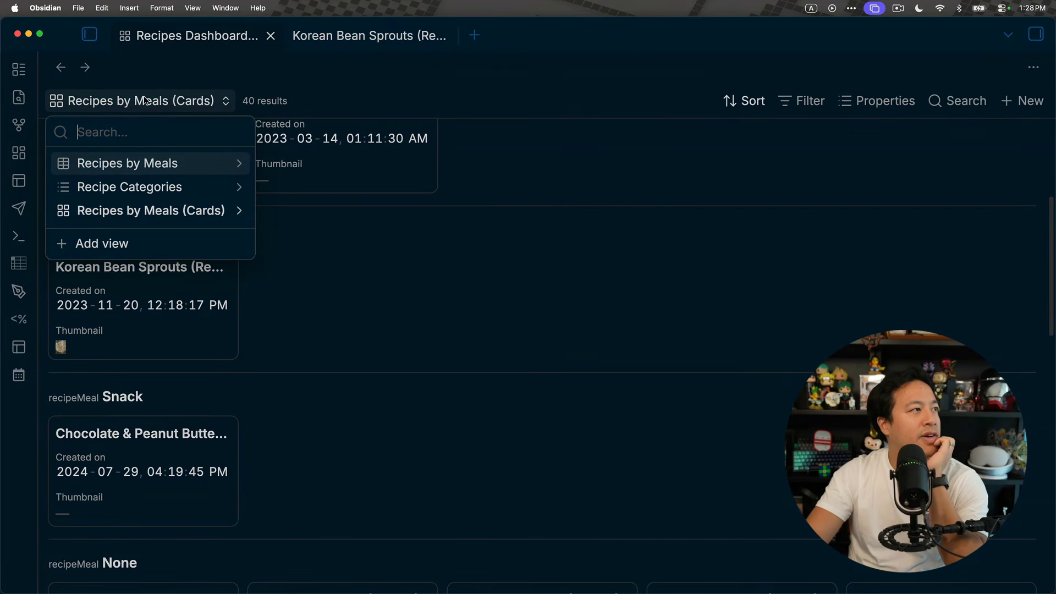
click(238, 164)
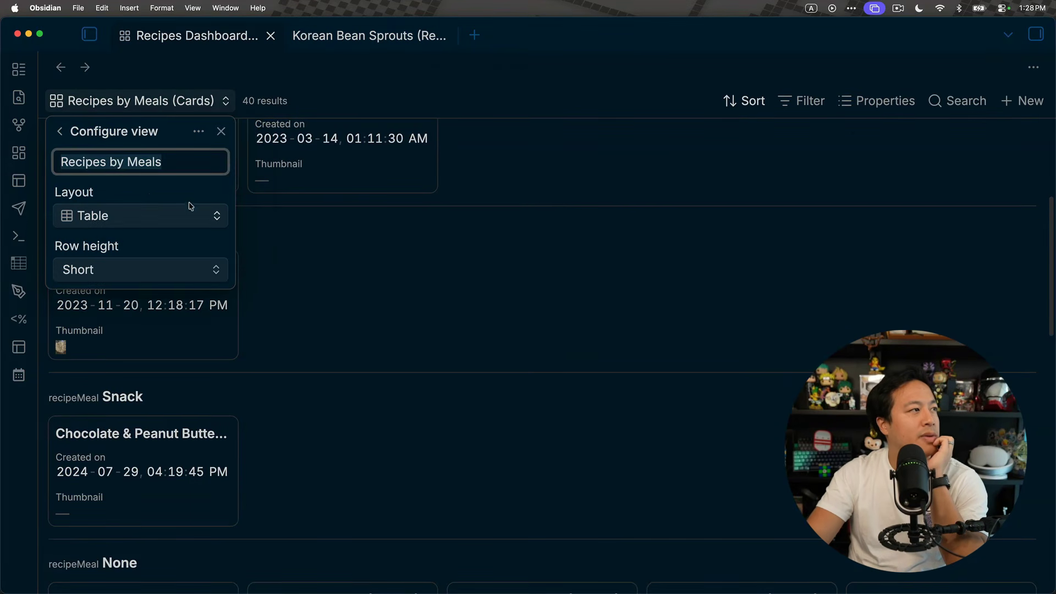
click(66, 137)
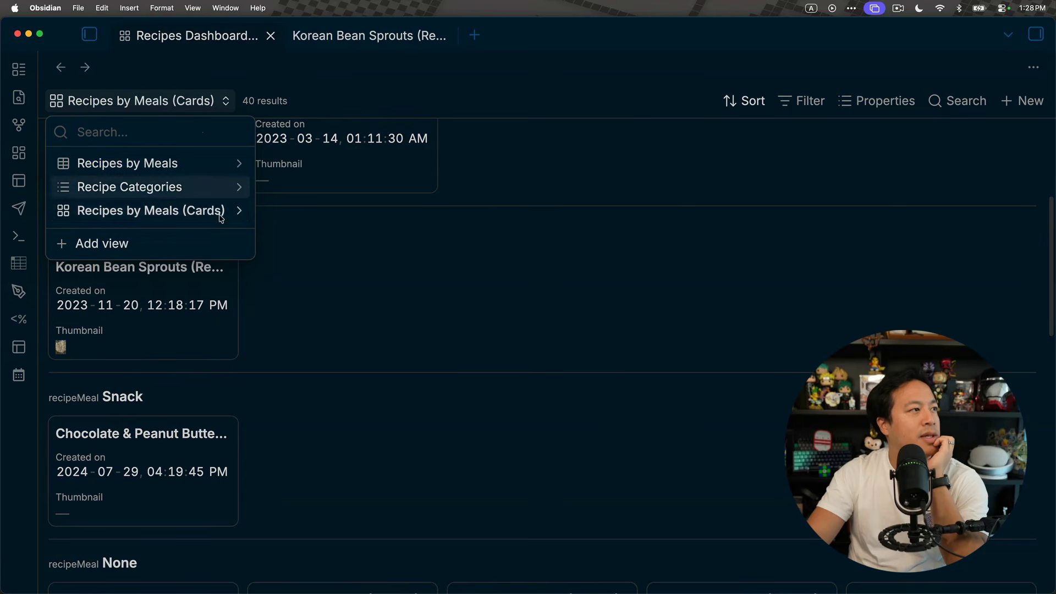
click(240, 210)
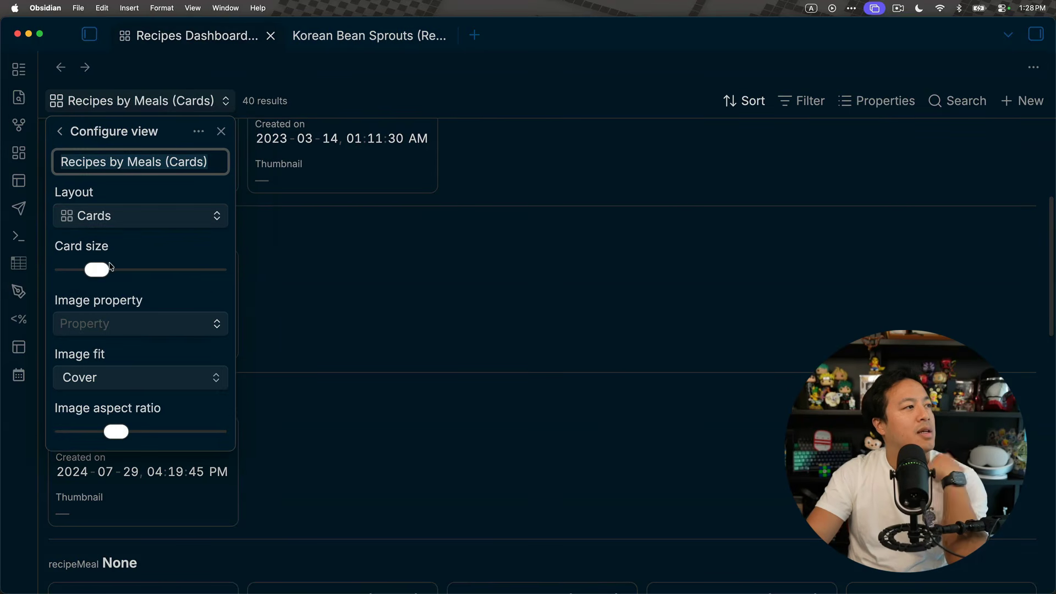
mouse_move(110, 266)
mouse_down()
mouse_move(124, 271)
mouse_move(104, 275)
mouse_up()
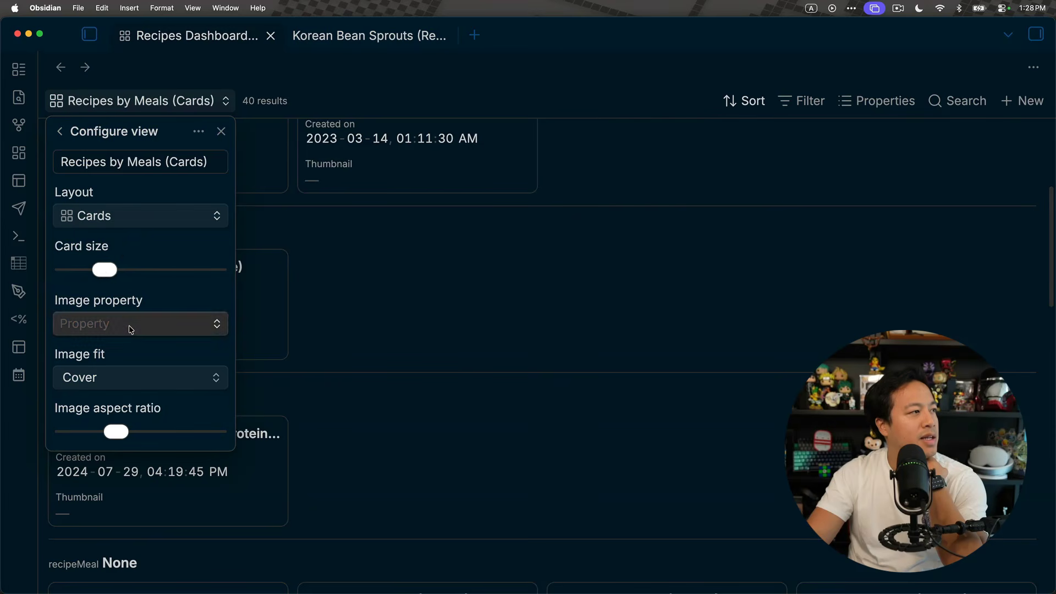
Step: Set the image property of the Recipes by Meals (Cards) view to Thumbnail and check the Side Dishes card
click(131, 330)
click(135, 328)
click(144, 330)
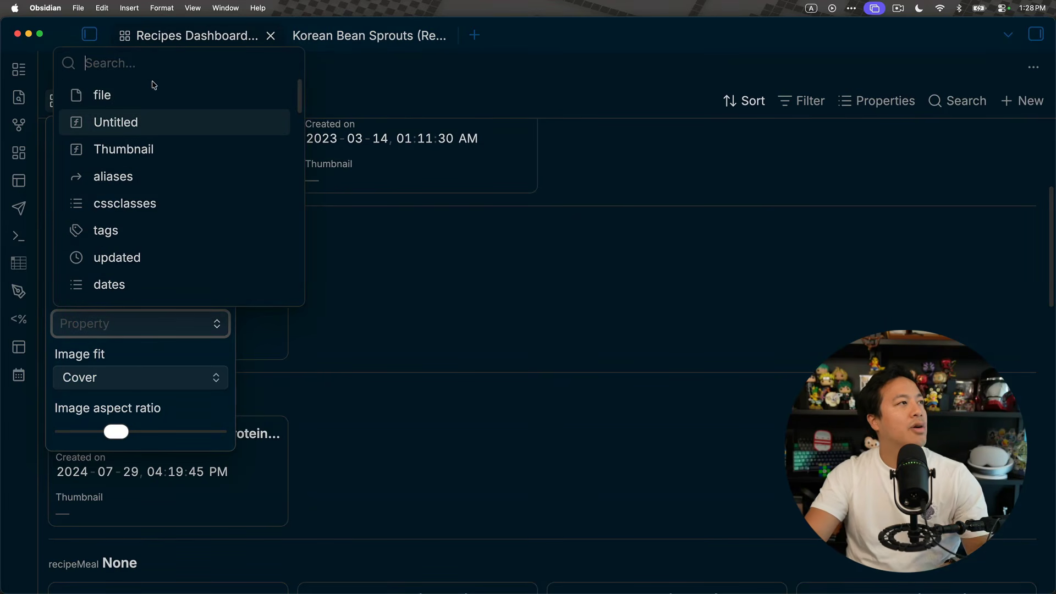
text(thumb)
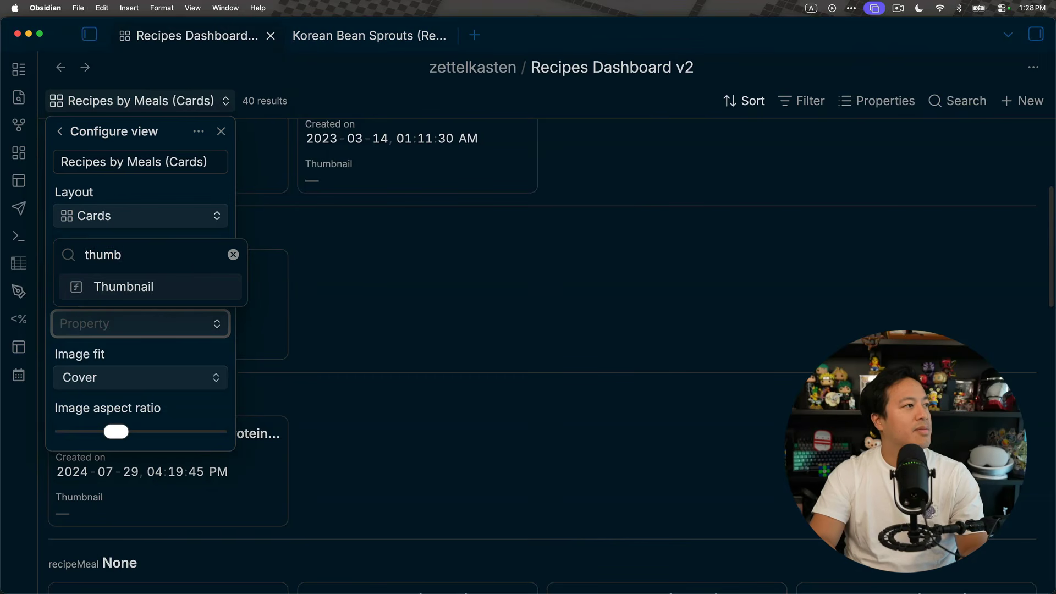
key(Return)
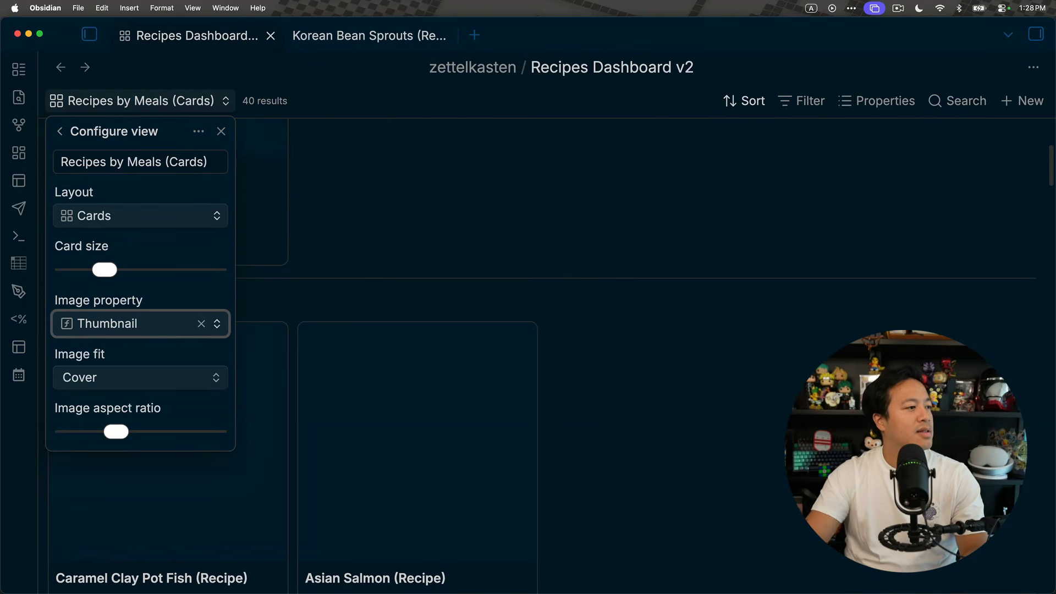
click(589, 372)
scroll(589, 375, down, 8)
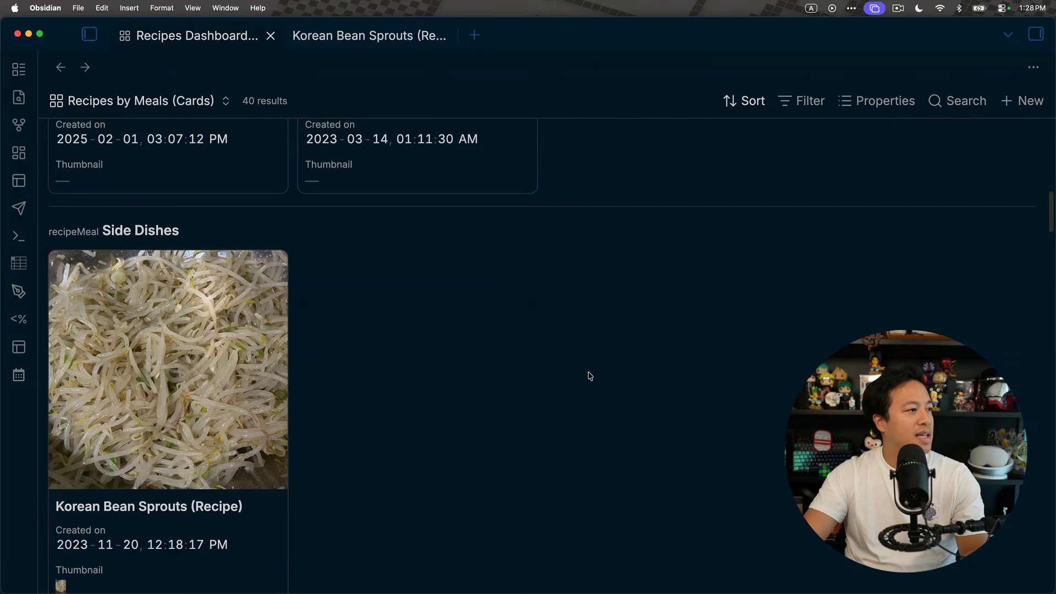
scroll(550, 363, up, 1)
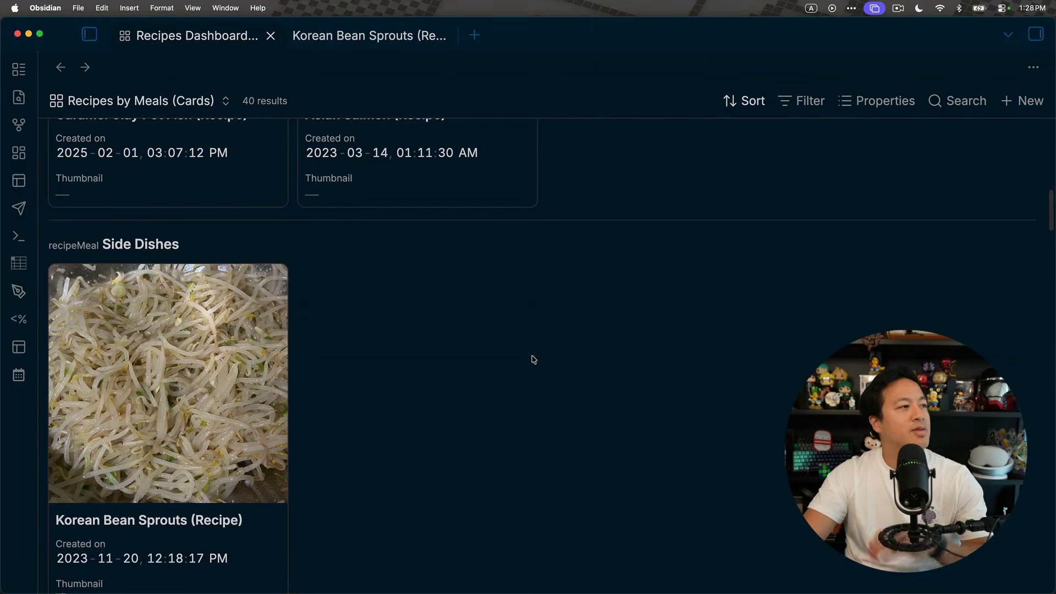
Step: Hide the Thumbnail property from the recipe cards and set the view's image property to image
click(878, 102)
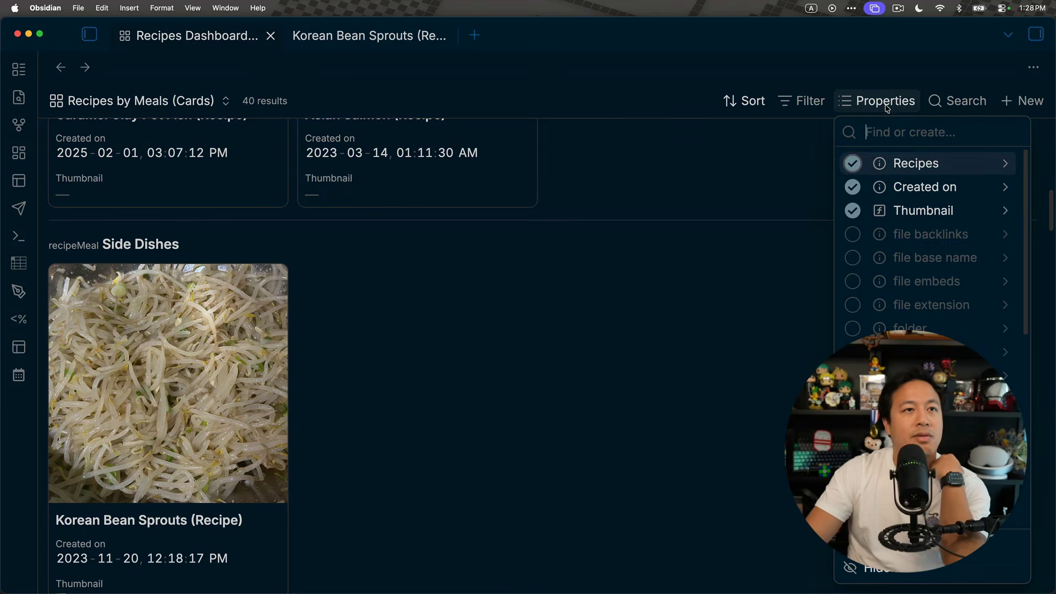
click(853, 211)
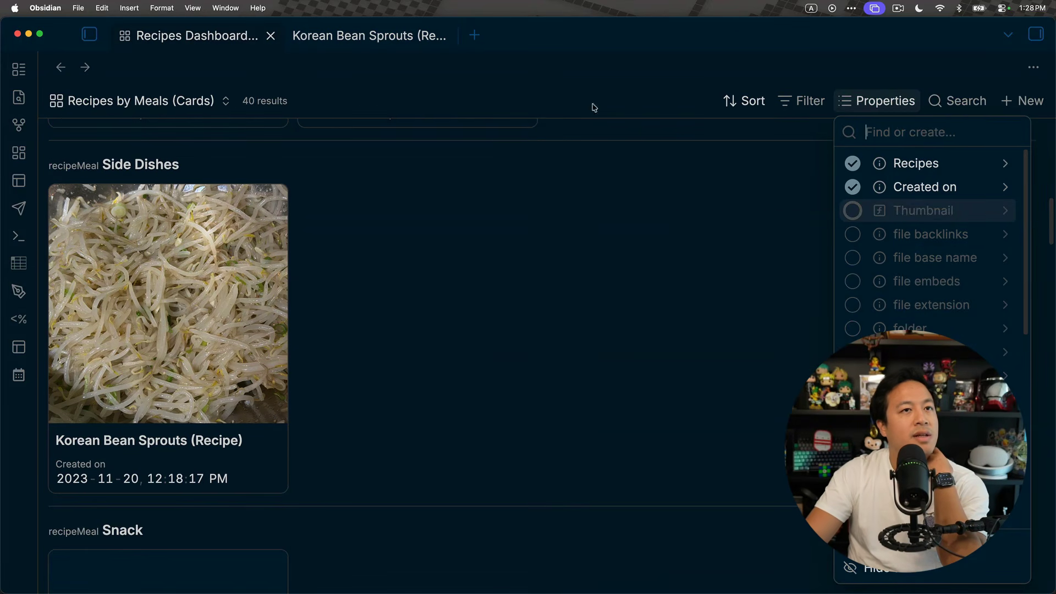
click(126, 101)
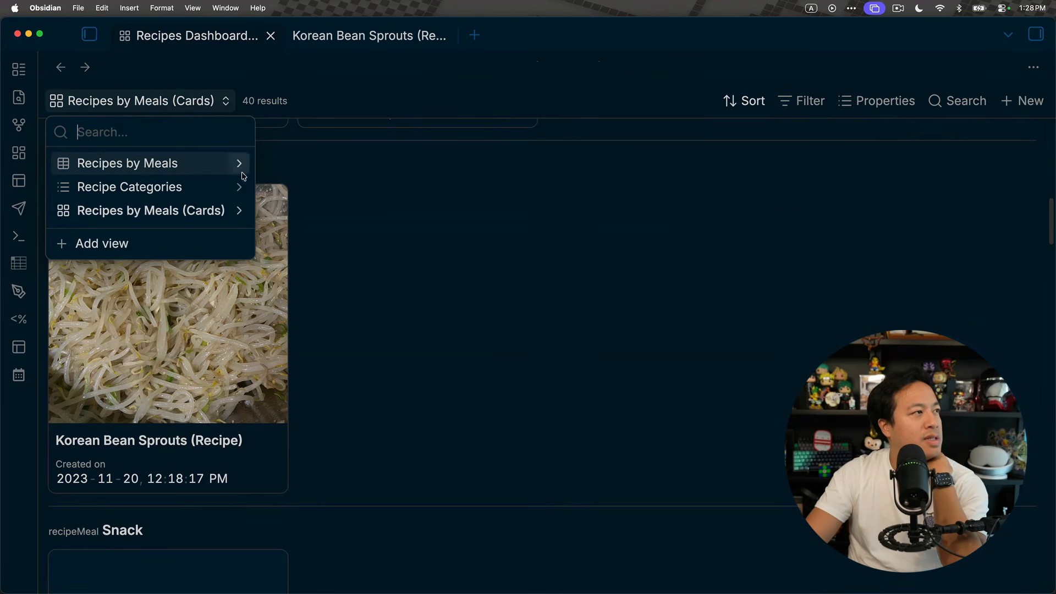
click(240, 211)
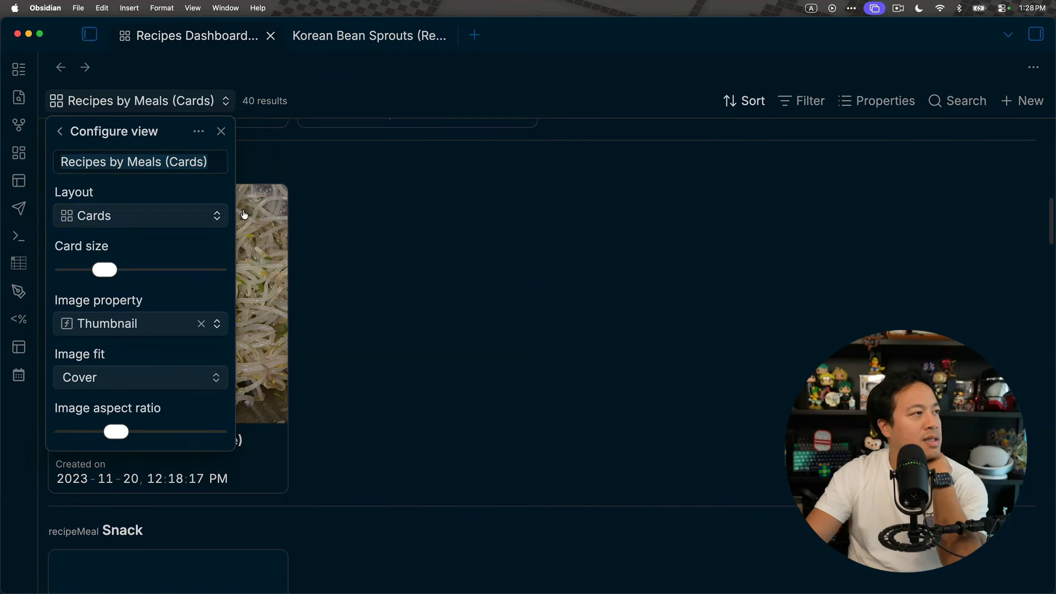
click(173, 323)
text(image)
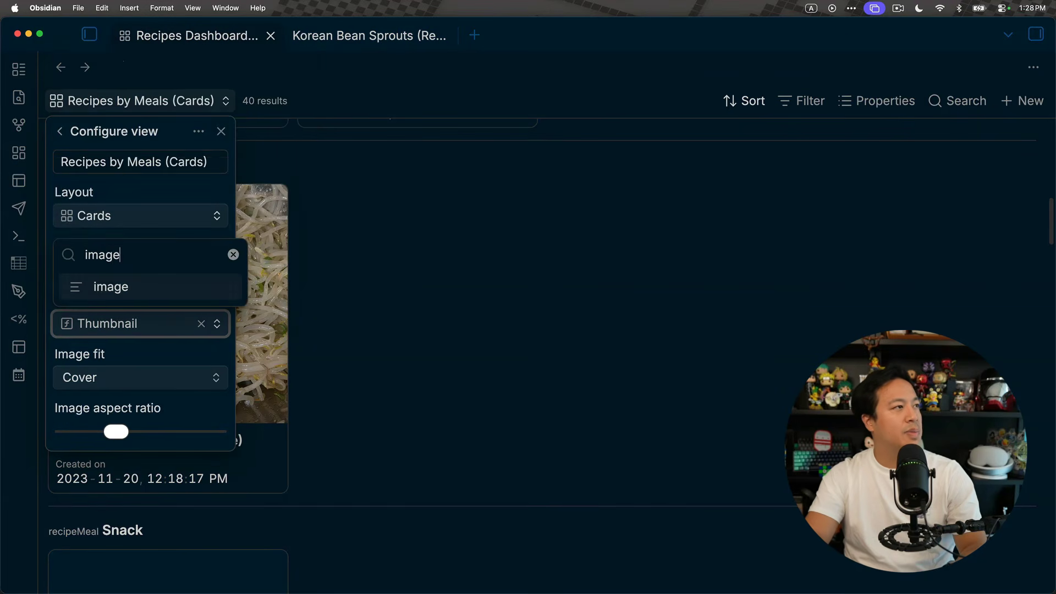
key(Return)
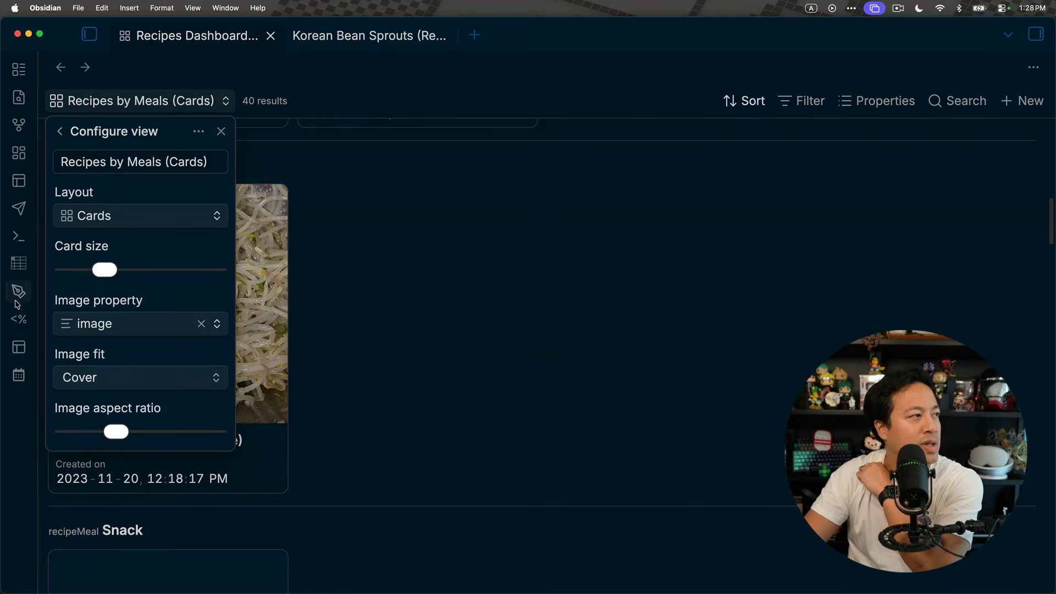
Step: Try the Contain image fit for the recipe cards, return it to Cover, and keep the image aspect ratio at 1.00
mouse_move(101, 276)
drag(99, 275, 105, 279)
click(157, 330)
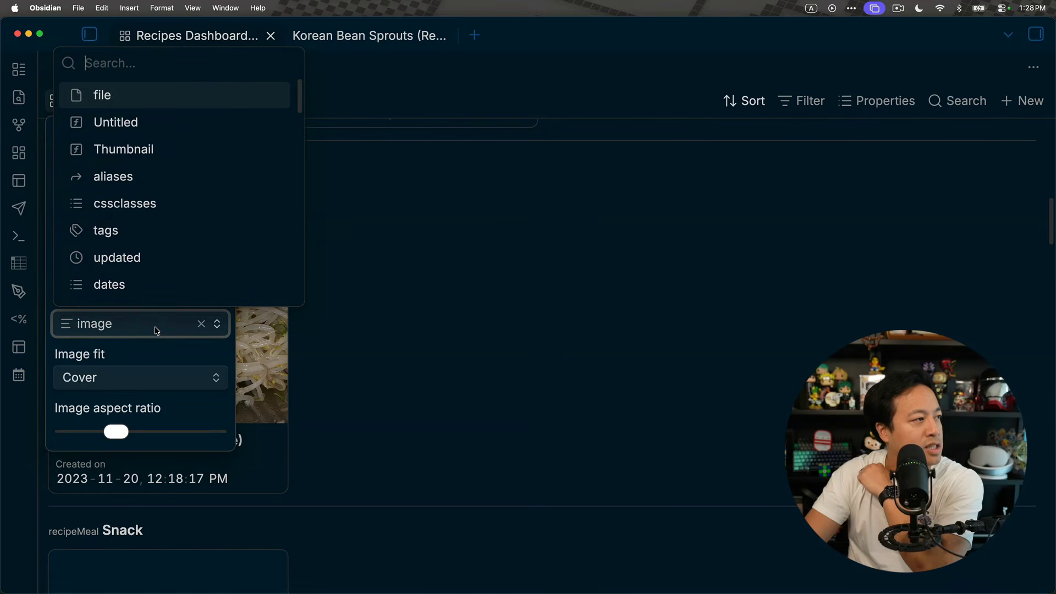
click(149, 377)
click(144, 399)
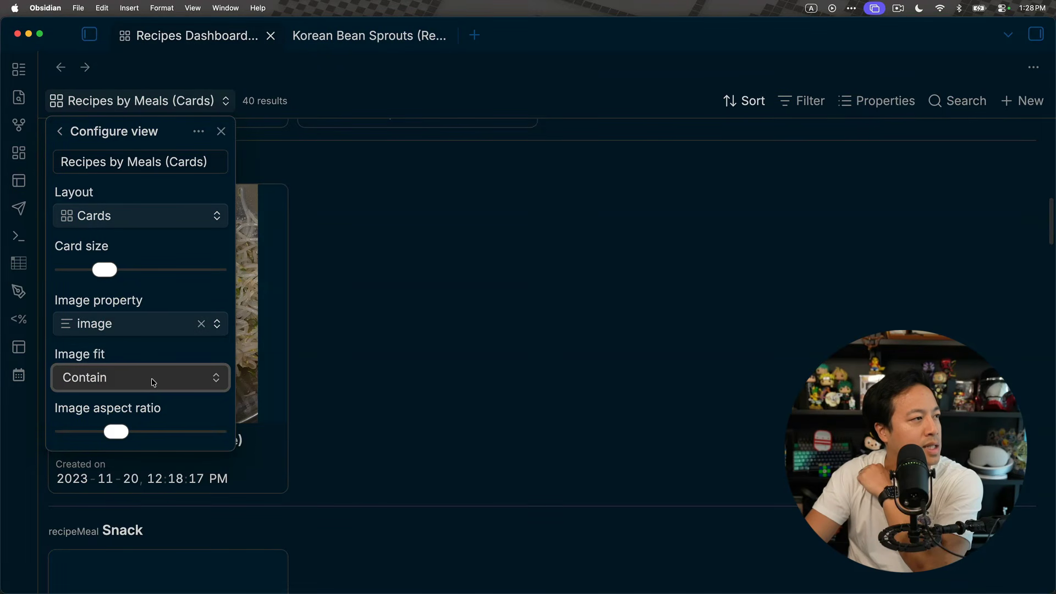
click(154, 377)
click(156, 356)
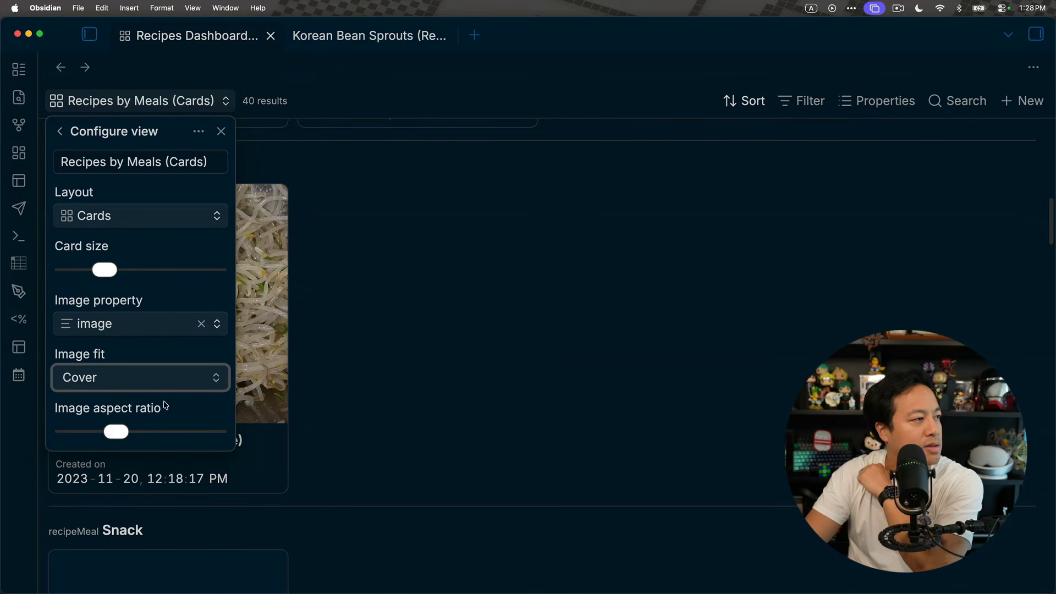
mouse_move(113, 434)
mouse_move(113, 435)
mouse_down()
mouse_move(126, 436)
mouse_move(105, 435)
mouse_move(116, 434)
mouse_up()
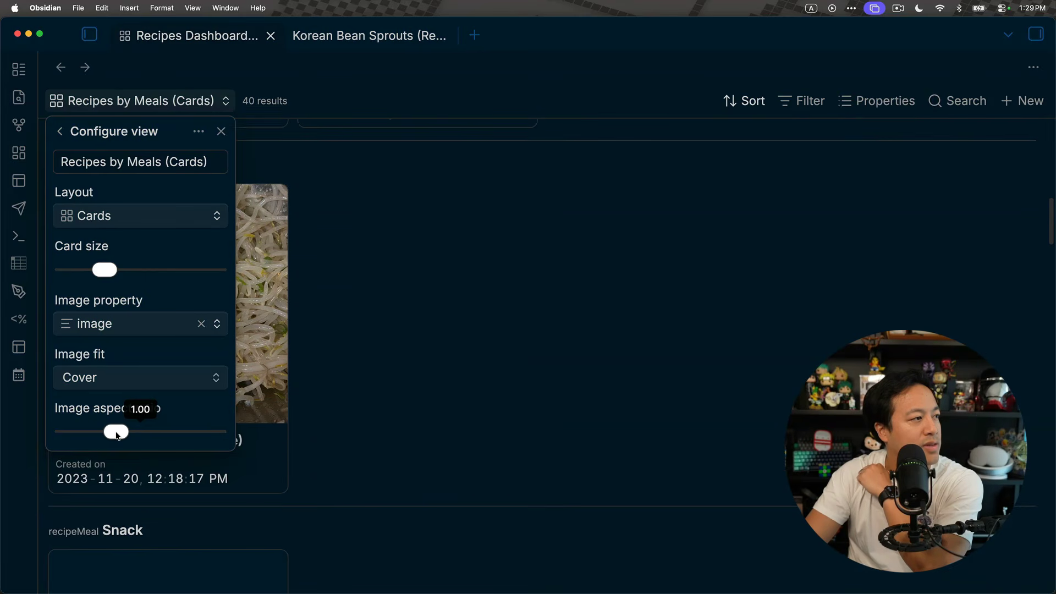
Step: Close the view configuration and look over the recipe cards in the Dinner and Side Dishes groups
click(377, 389)
scroll(379, 390, up, 3)
scroll(377, 388, up, 10)
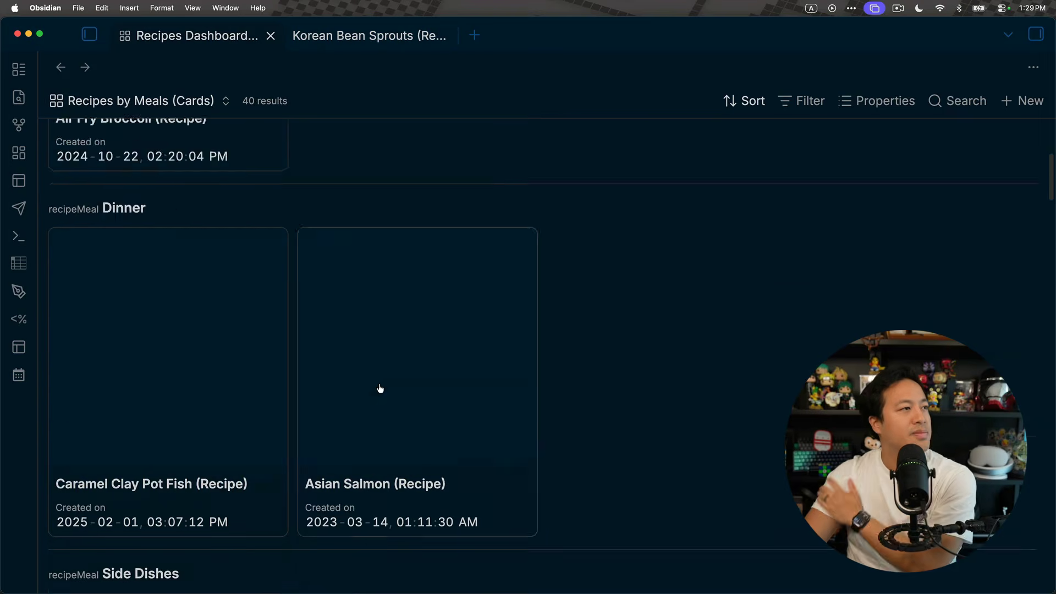
scroll(512, 462, down, 9)
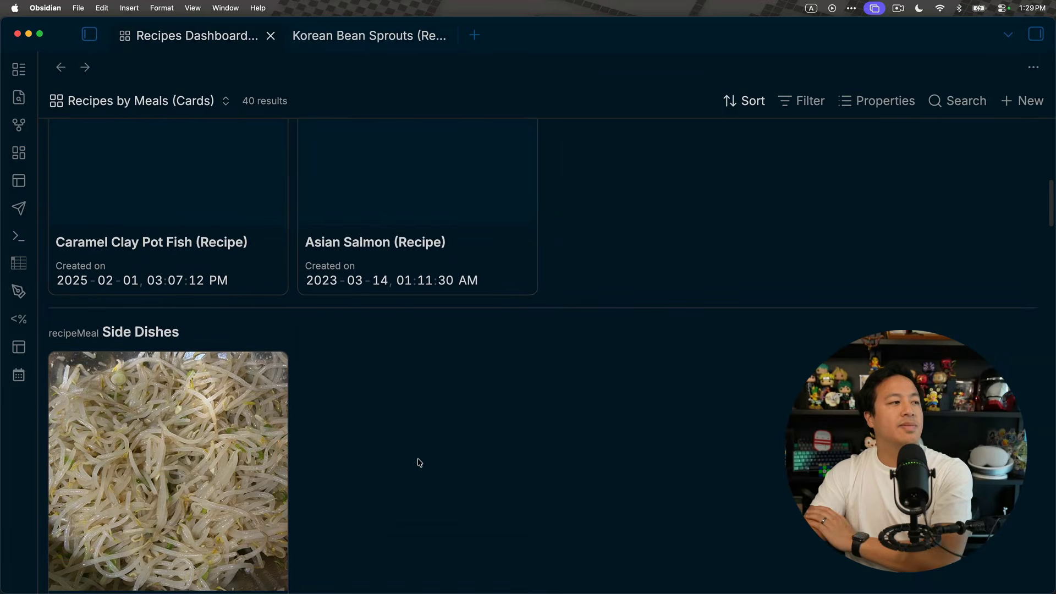
scroll(420, 461, down, 4)
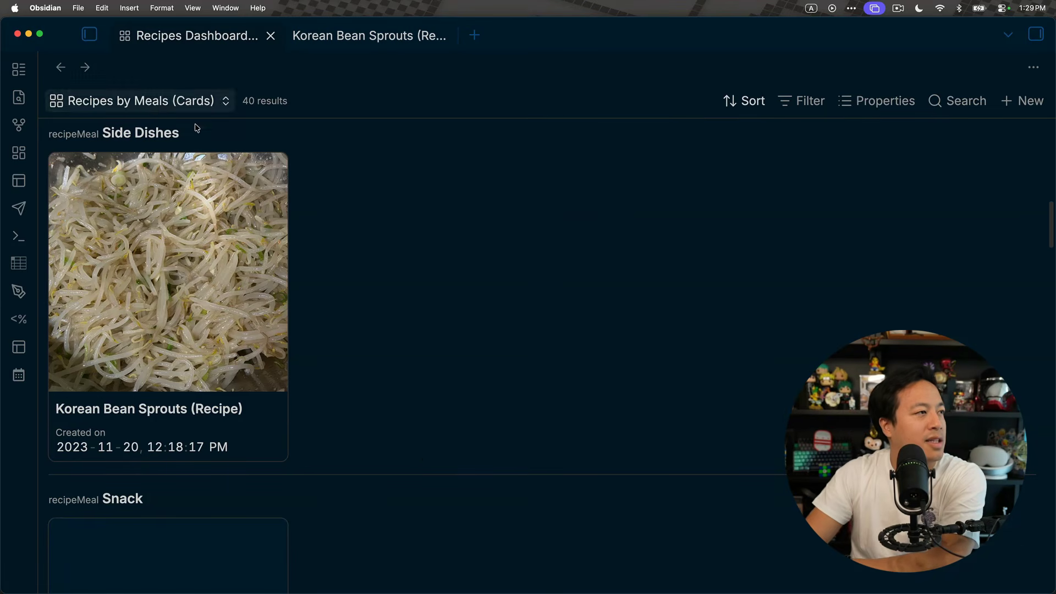
scroll(344, 325, up, 2)
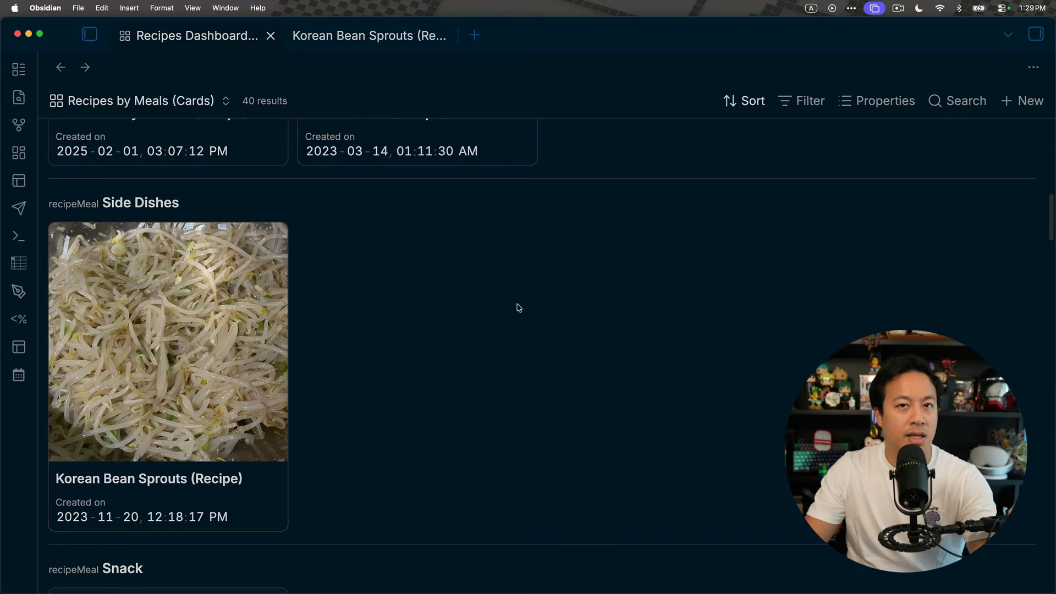
scroll(500, 305, up, 1)
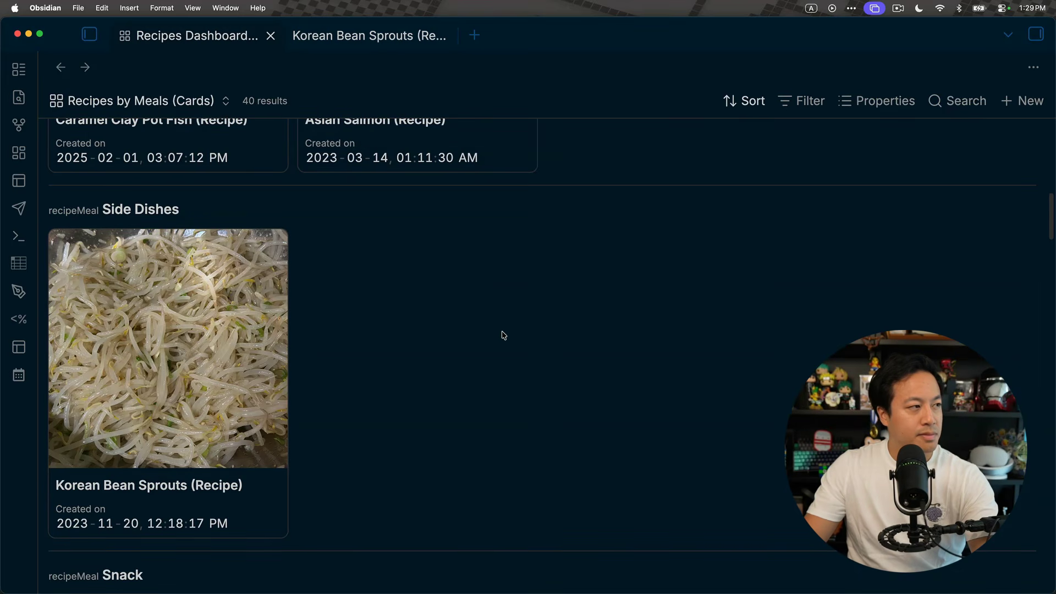
Step: Turn the Recipes and Created on properties off and back on for the recipe cards
click(879, 101)
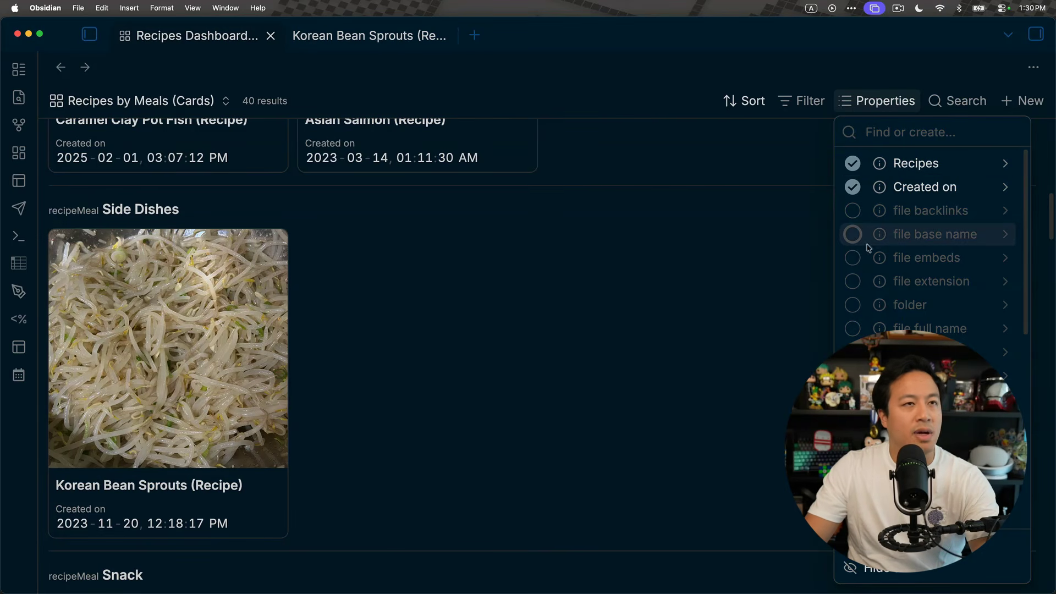
click(852, 187)
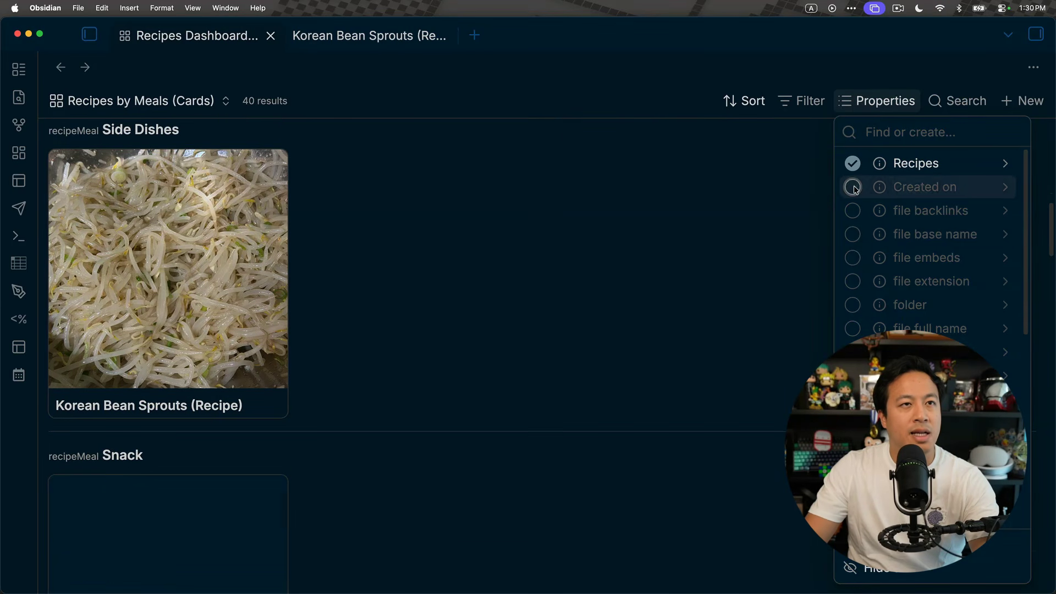
click(853, 187)
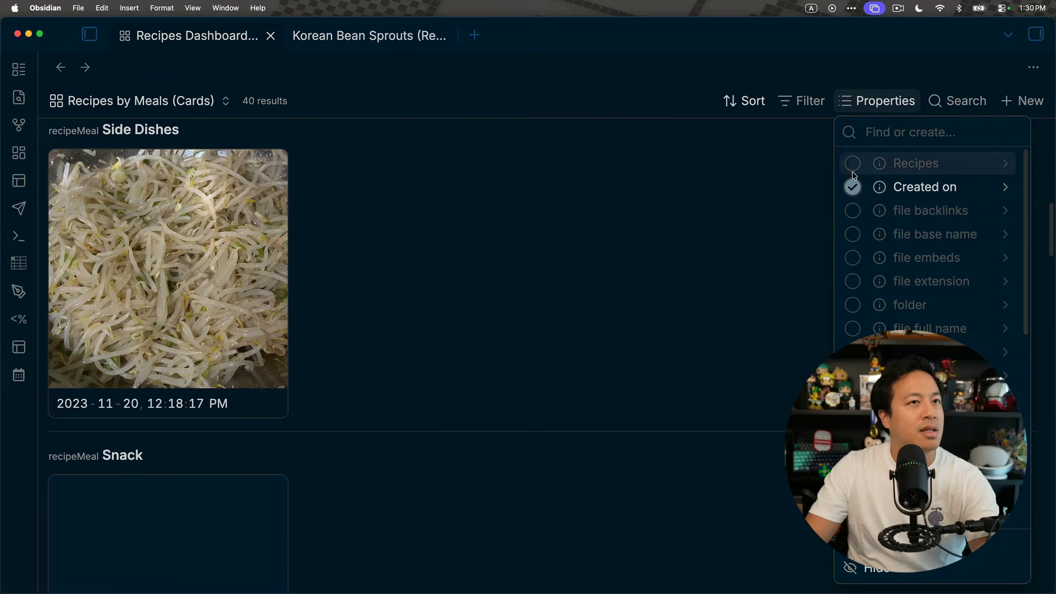
click(854, 171)
click(853, 187)
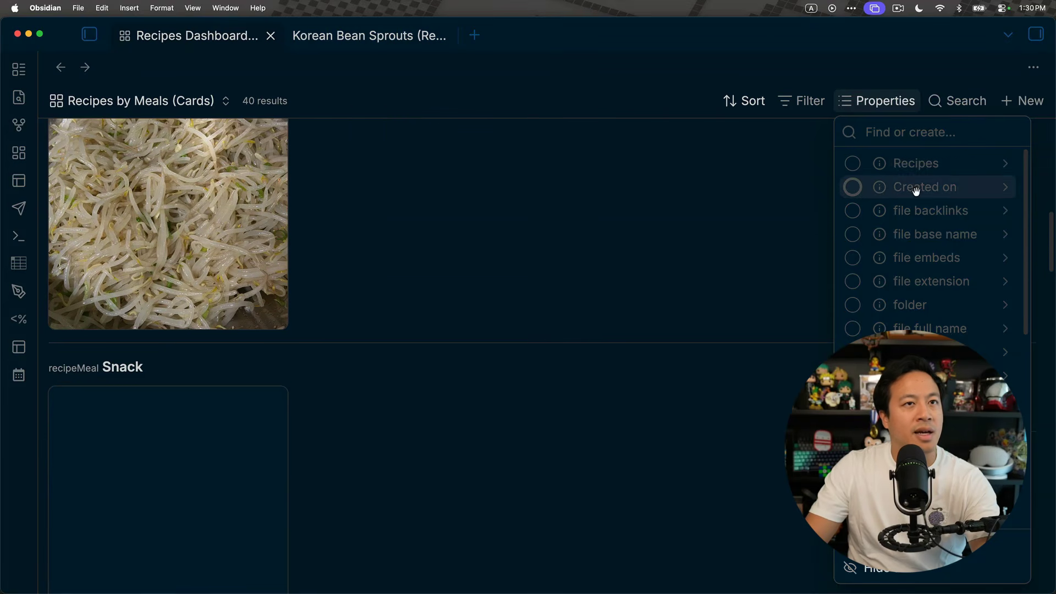
scroll(987, 258, down, 10)
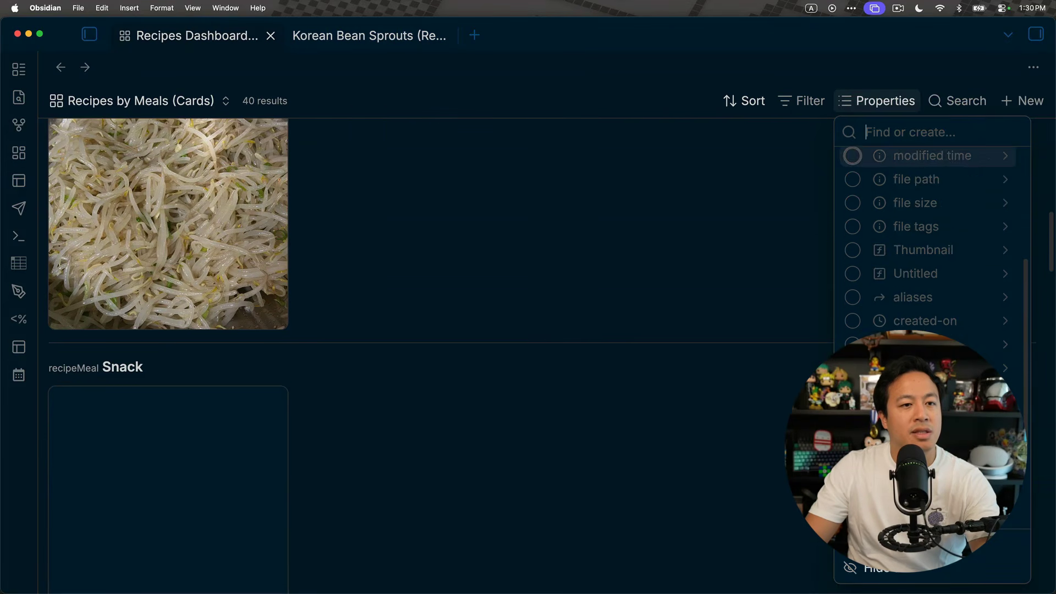
scroll(853, 210, up, 10)
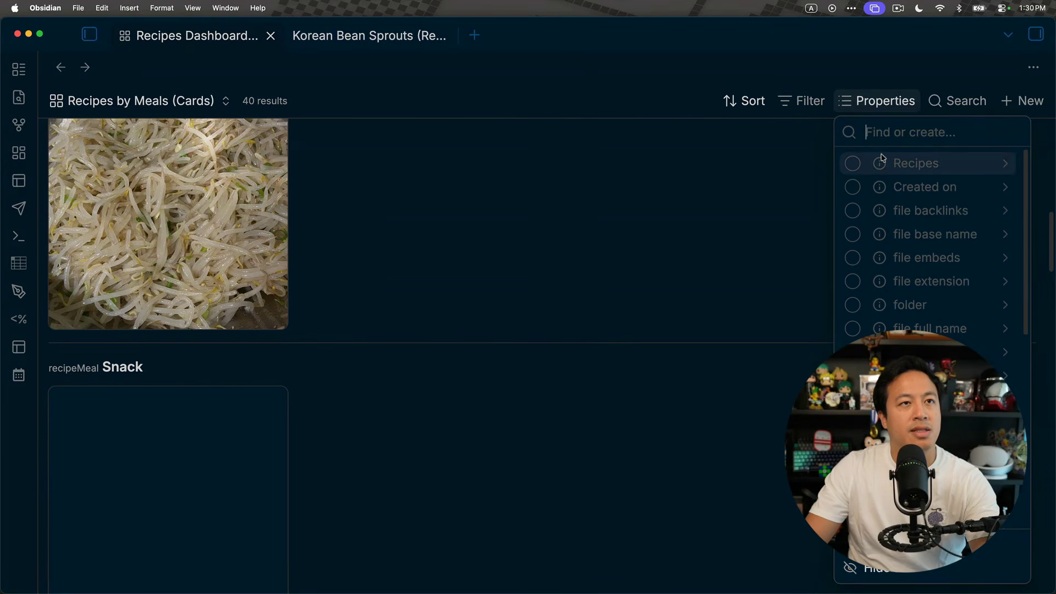
click(854, 164)
click(858, 187)
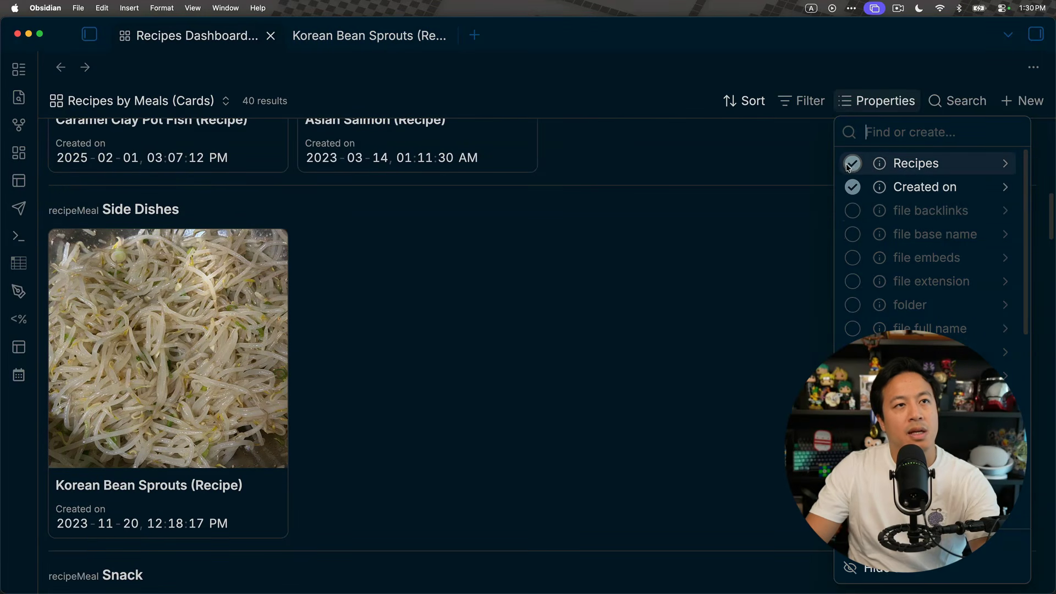
Step: Inspect the cards view's grouping and sorting, its list of properties, and the display name of the Recipes property
click(743, 103)
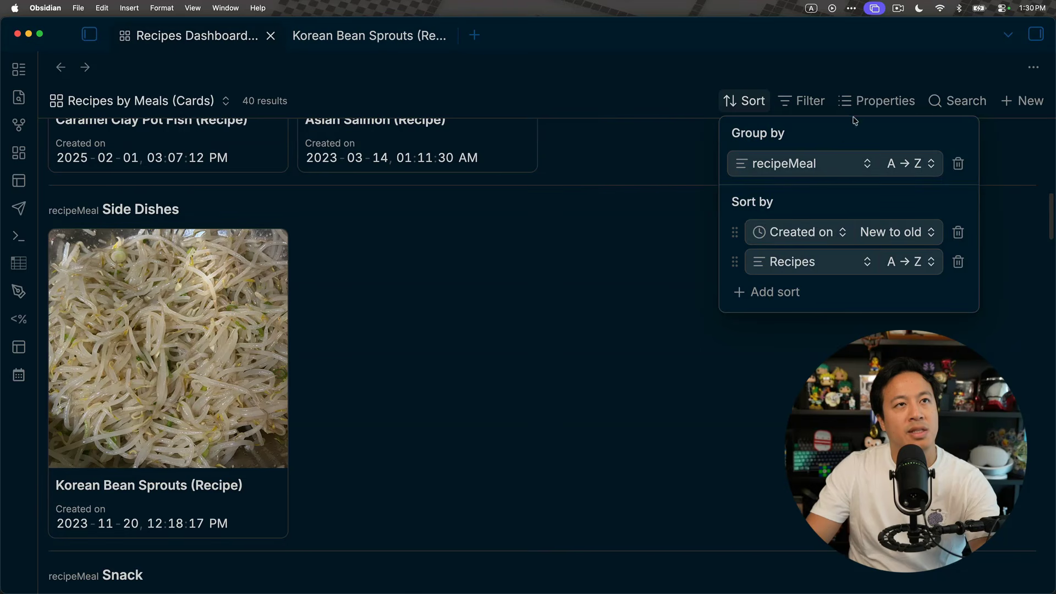
click(878, 101)
scroll(929, 345, down, 10)
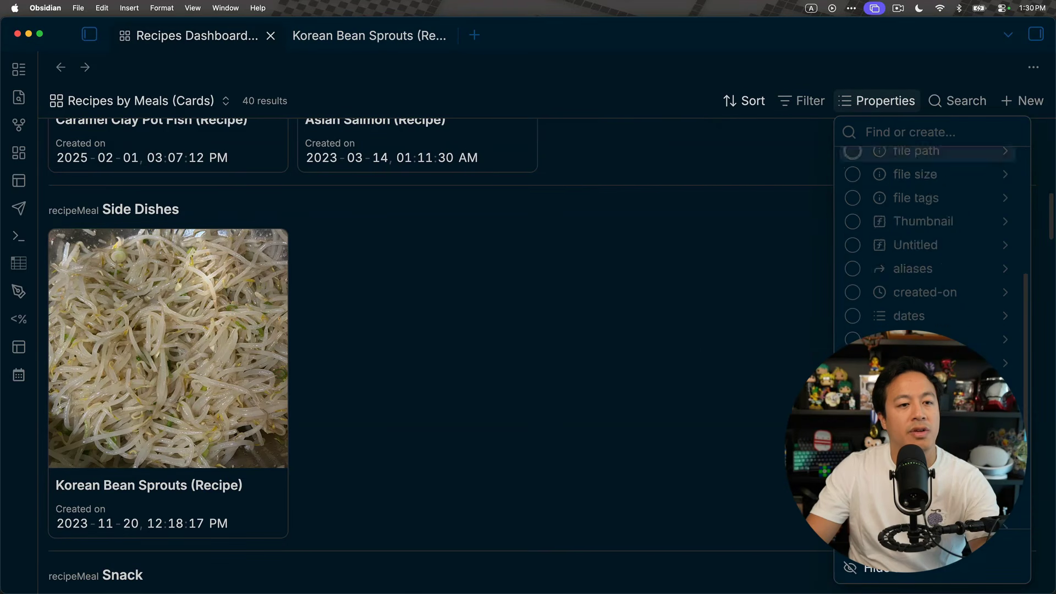
scroll(972, 330, up, 10)
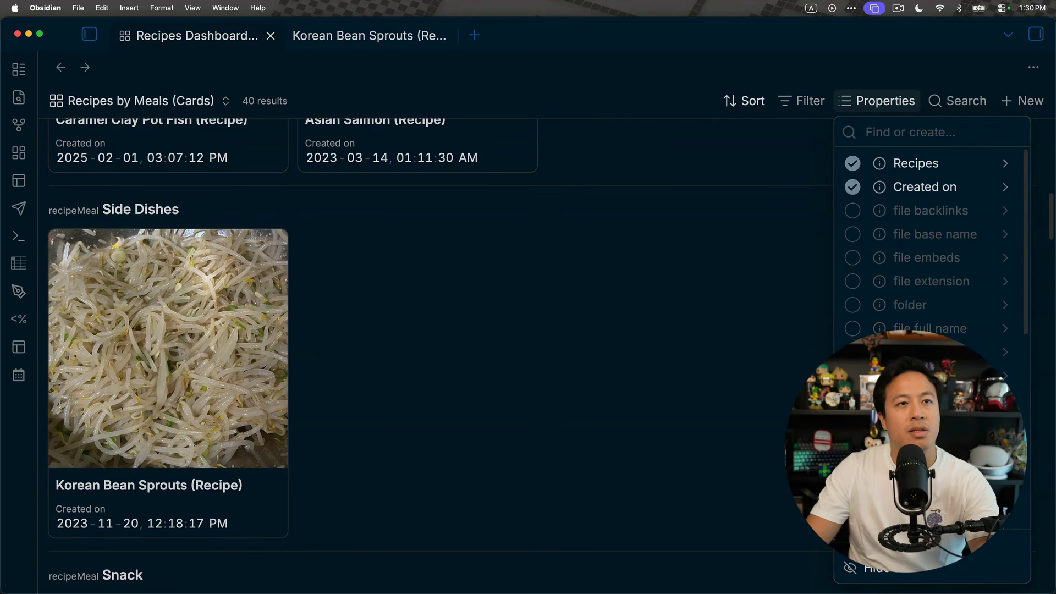
click(902, 164)
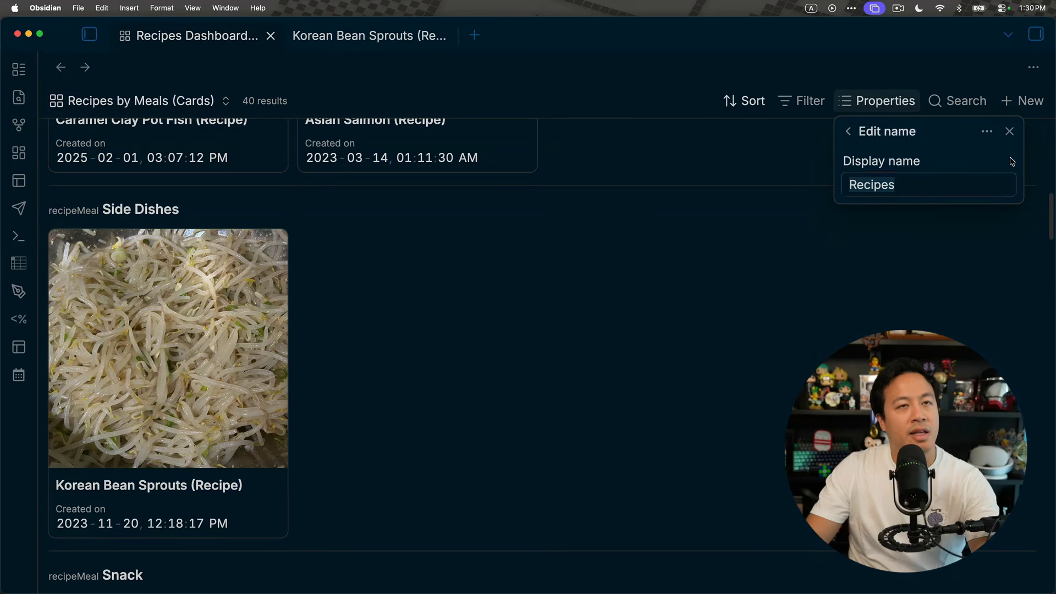
click(858, 132)
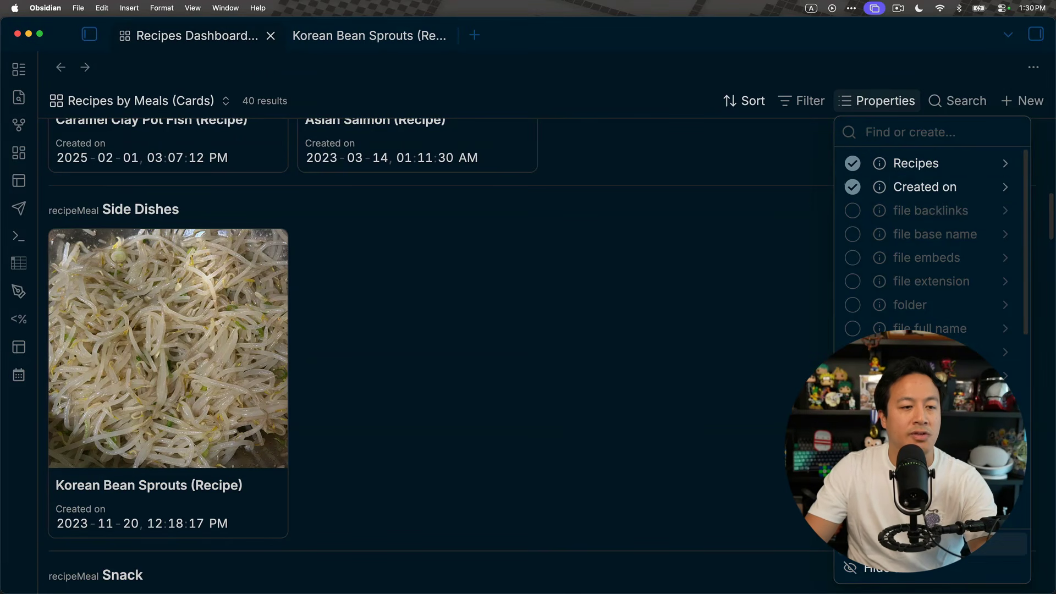
Step: Add a new formula property to the cards view and name it Card Label
click(893, 544)
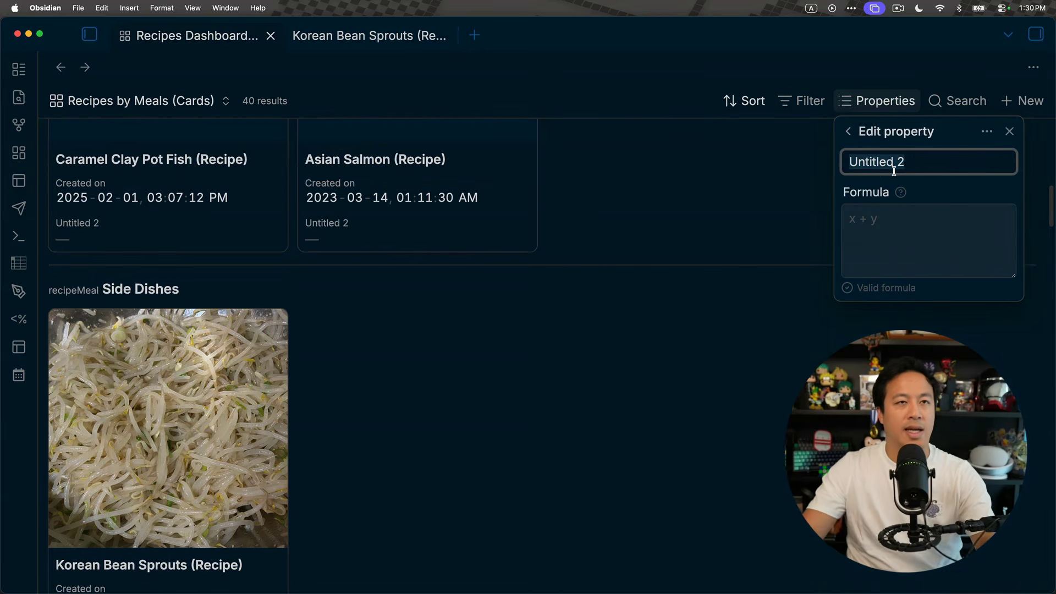
text(Card labe)
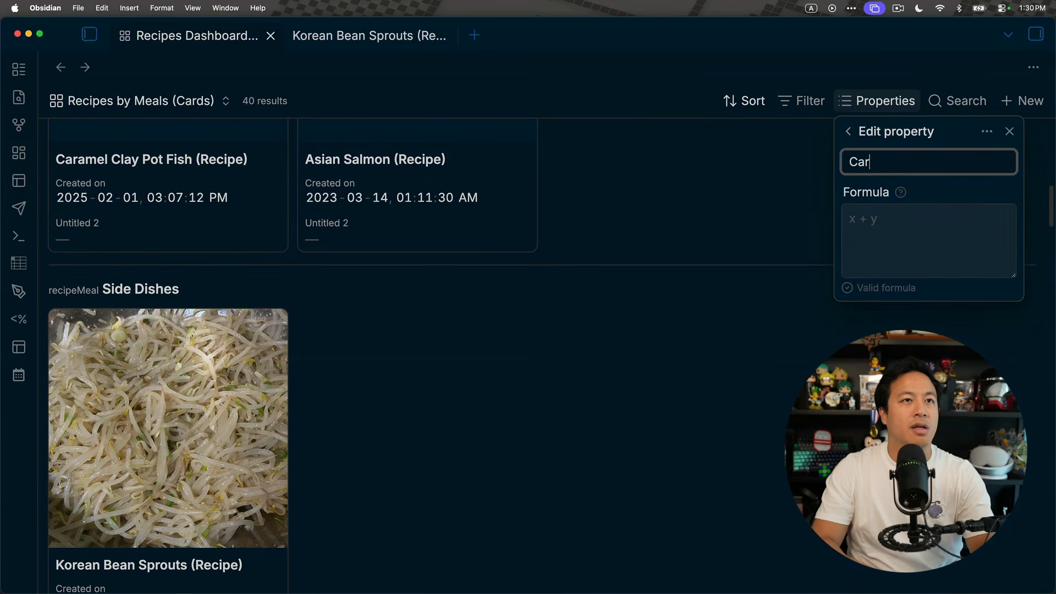
key(BackSpace)
key(BackSpace)
key(BackSpace)
key(BackSpace)
text(Label)
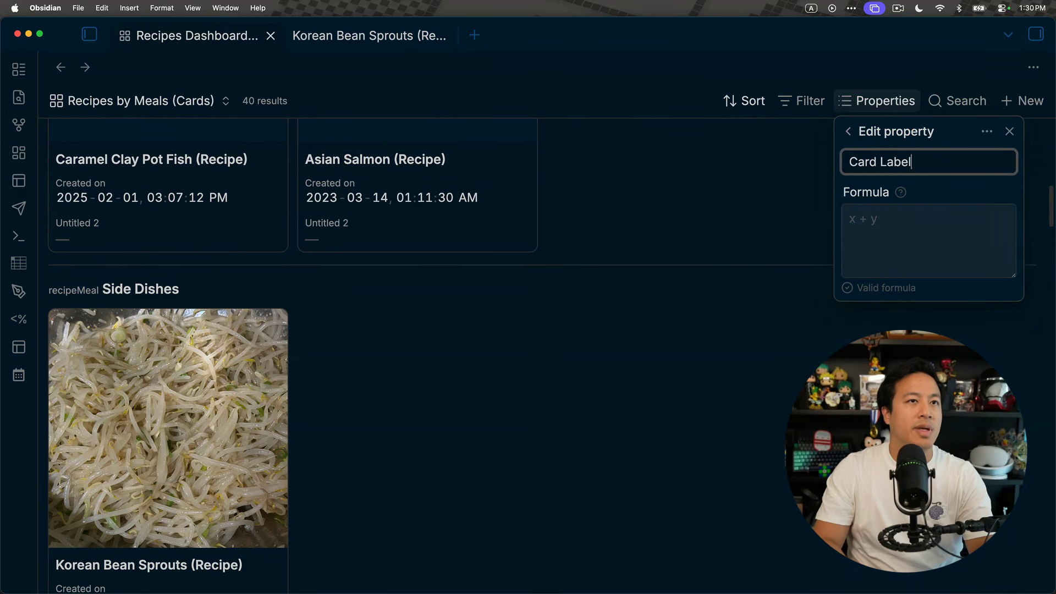
Step: Try file.toString() as the formula of the Card Label property
key(Tab)
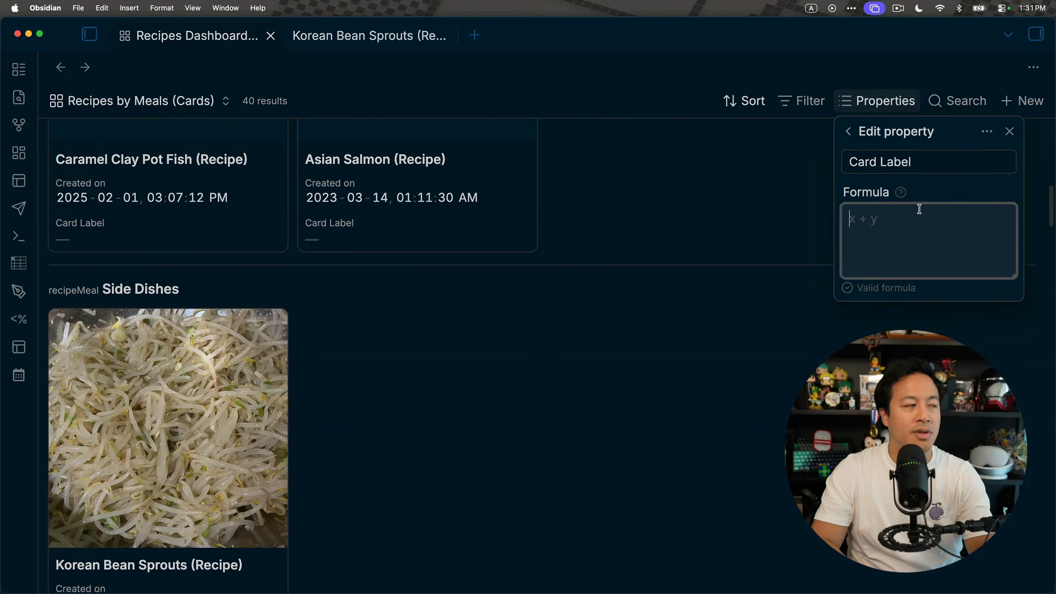
text(tr)
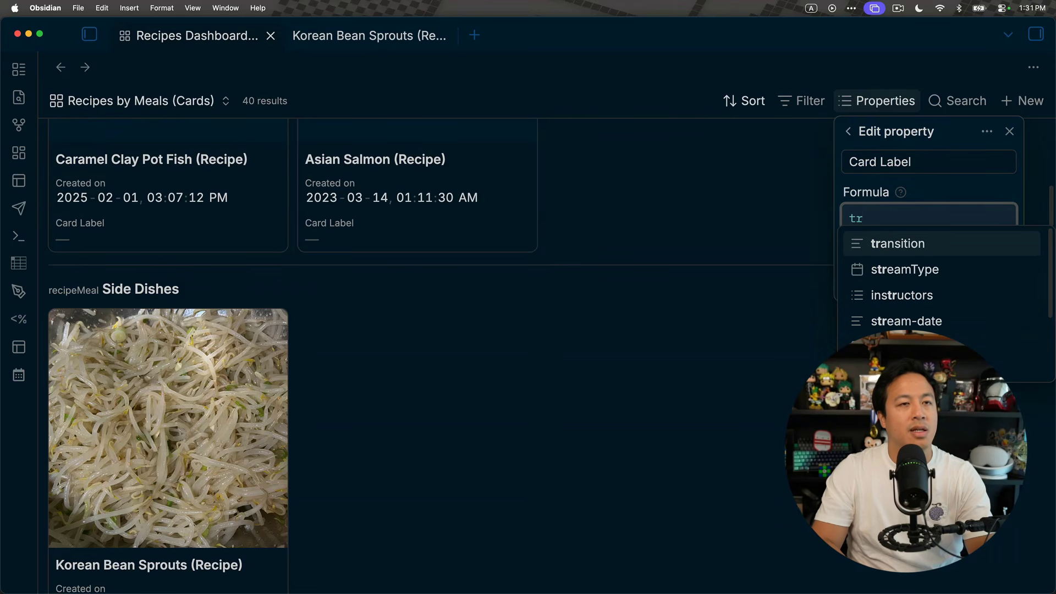
key(BackSpace)
key(BackSpace)
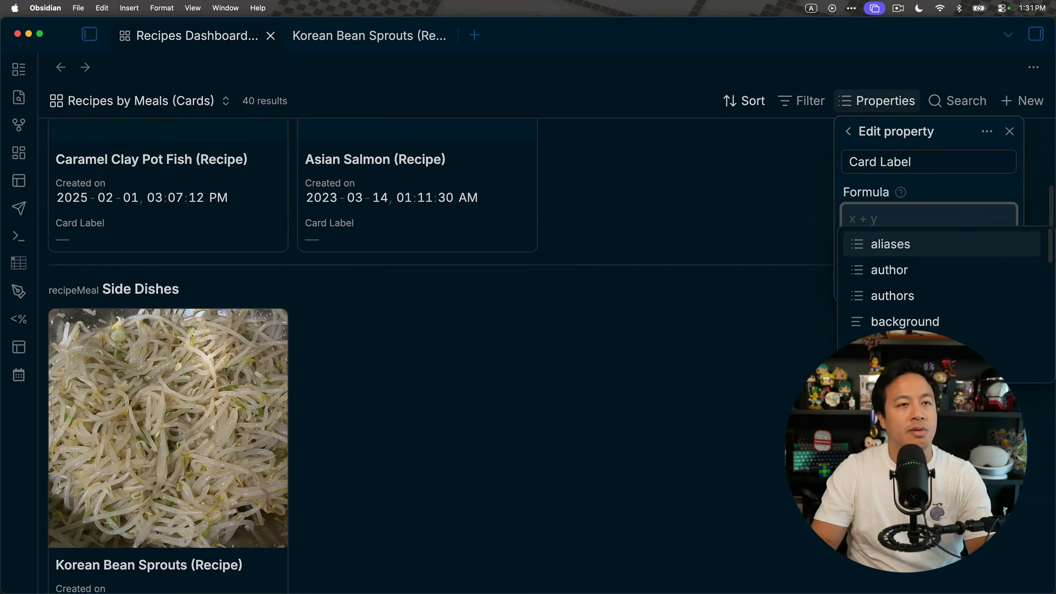
key(Escape)
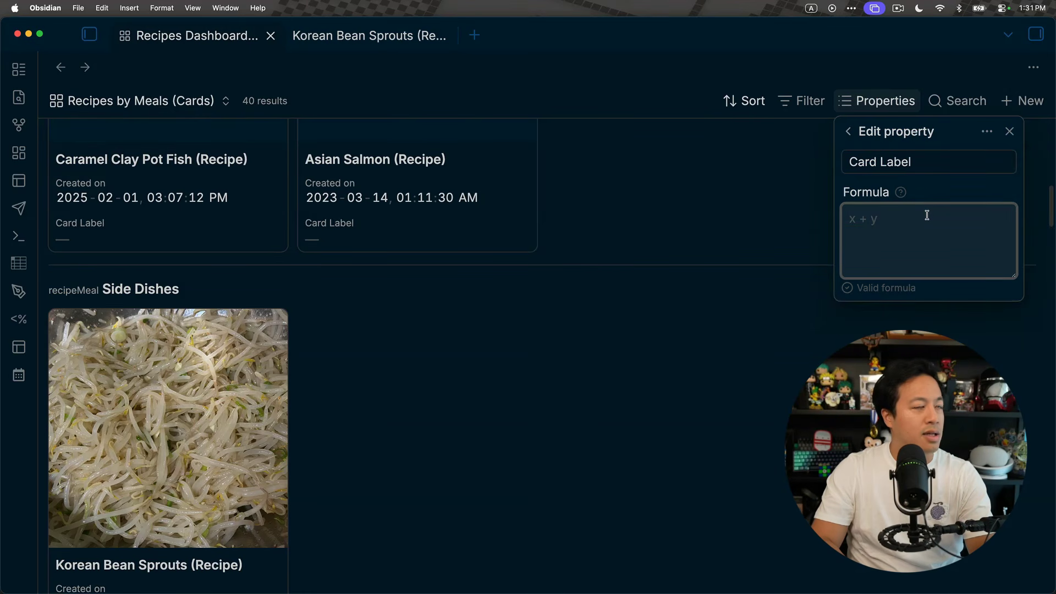
text(file)
key(Escape)
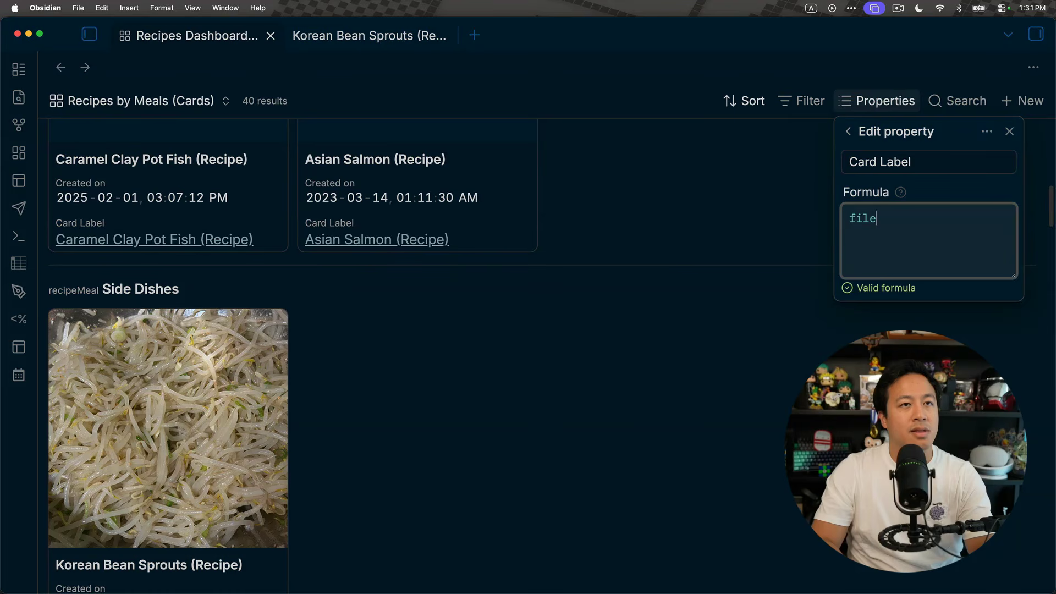
text(.tr)
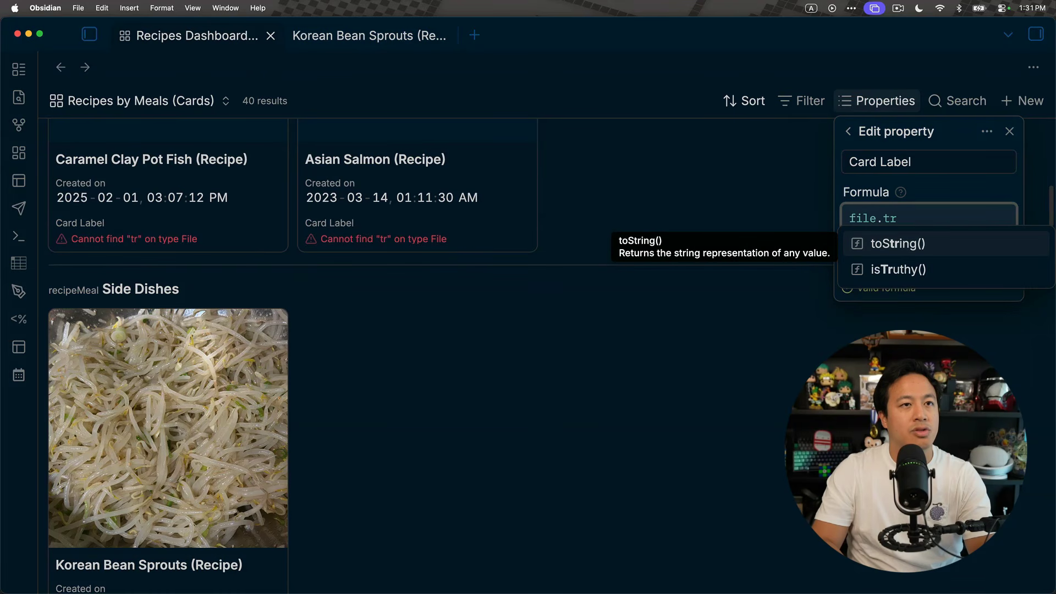
key(BackSpace)
text(oString())
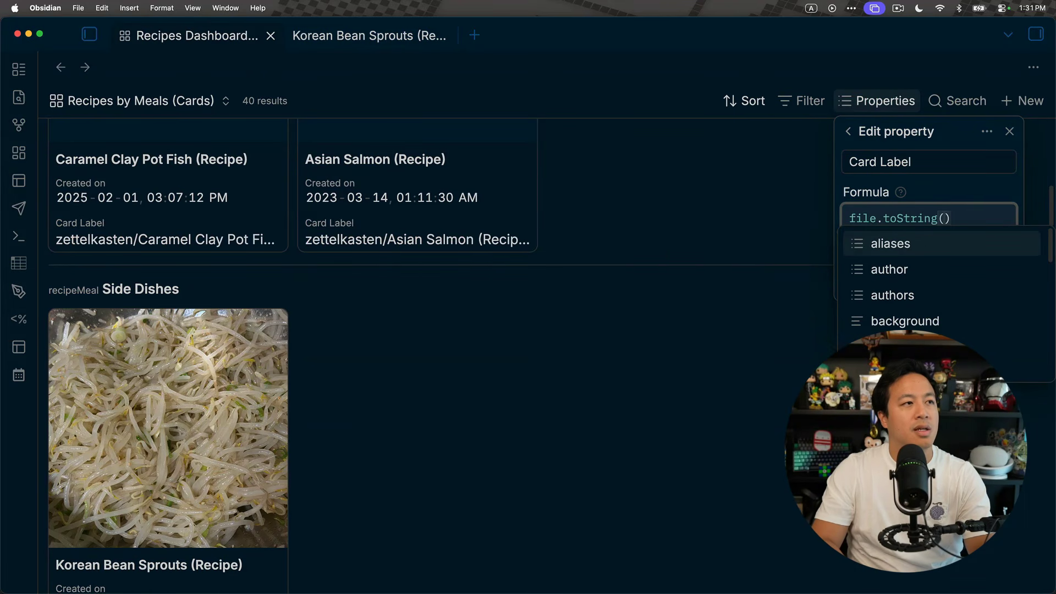
key(Escape)
Step: Replace the Card Label formula with name() as a trial
key(super+a)
text(tit)
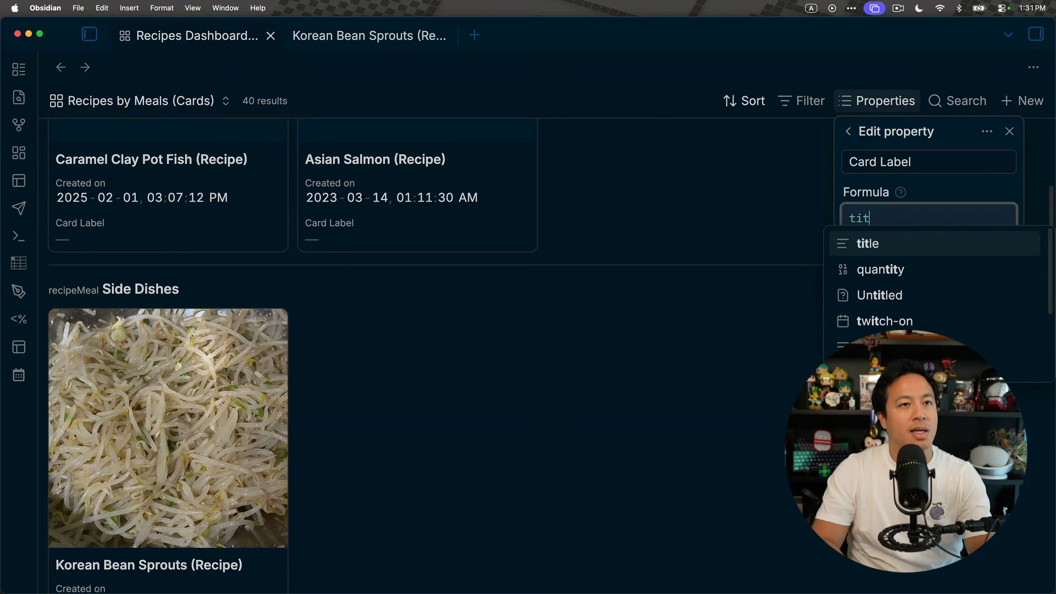
key(BackSpace)
key(BackSpace)
text(name)
key(Escape)
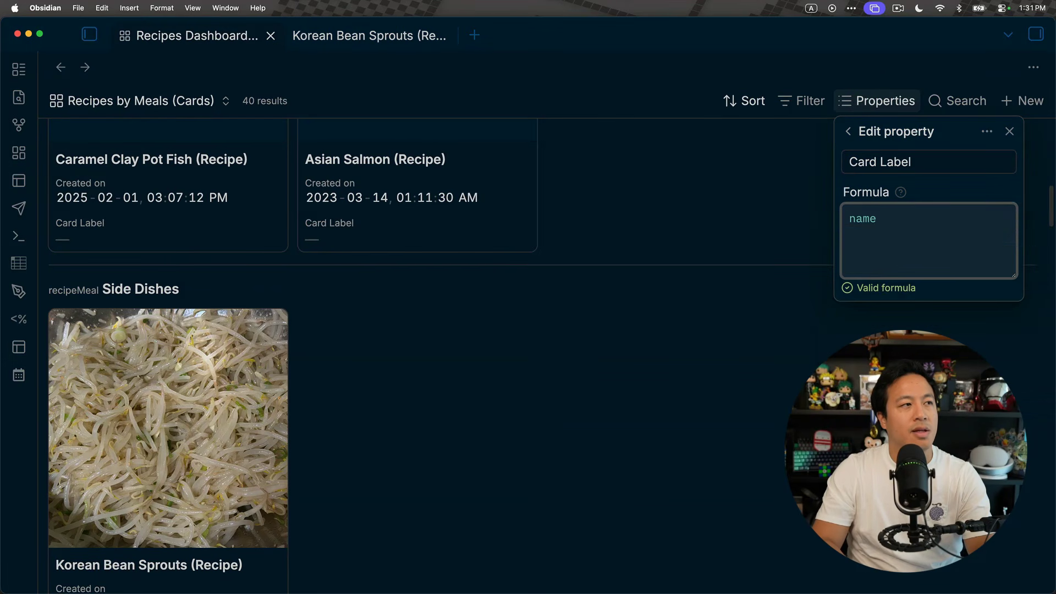
text(()
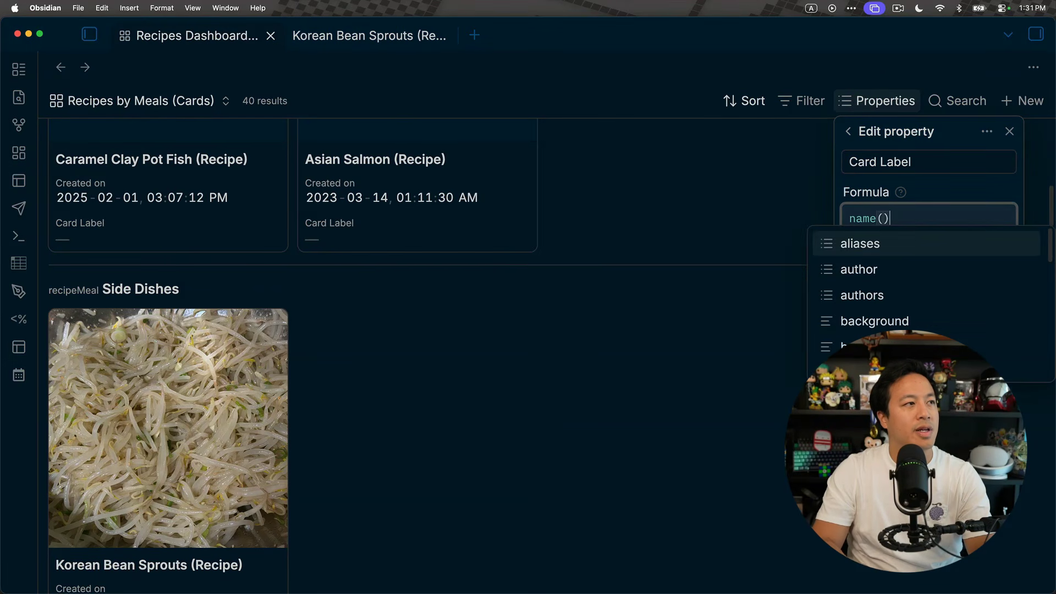
key(Escape)
Step: Set the Card Label formula to file.name
key(super+a)
text(fei)
key(BackSpace)
key(BackSpace)
text(ile.anme()
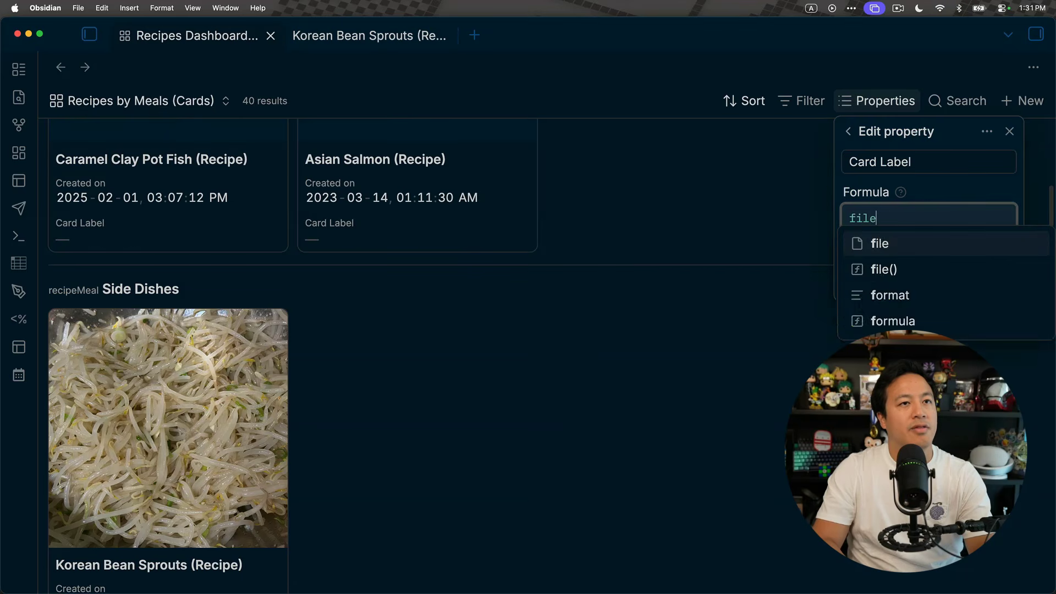
key(BackSpace)
key(BackSpace)
key(BackSpace)
key(BackSpace)
key(BackSpace)
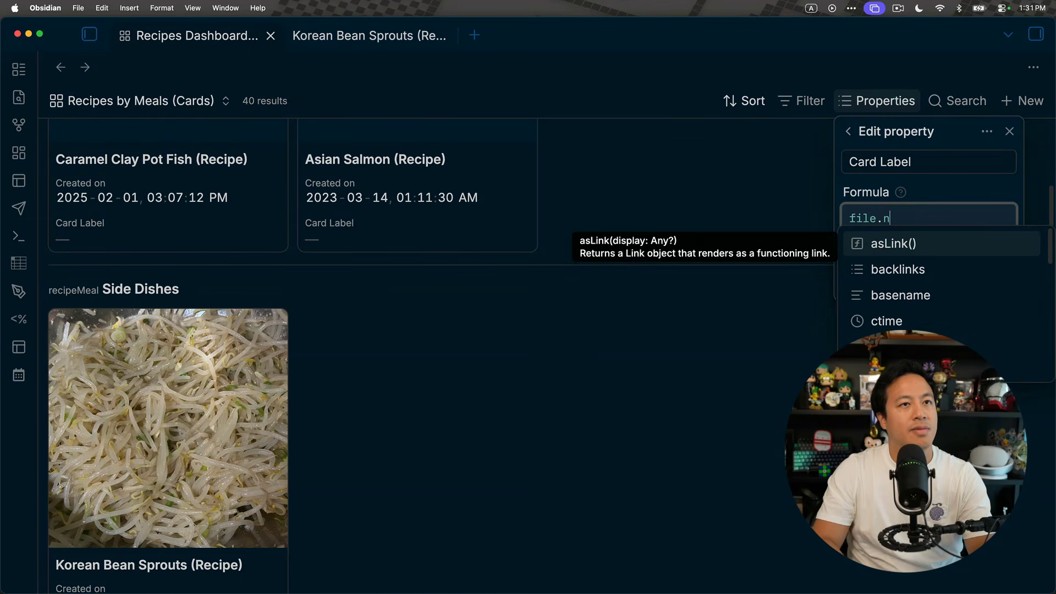
text(name()
key(BackSpace)
key(BackSpace)
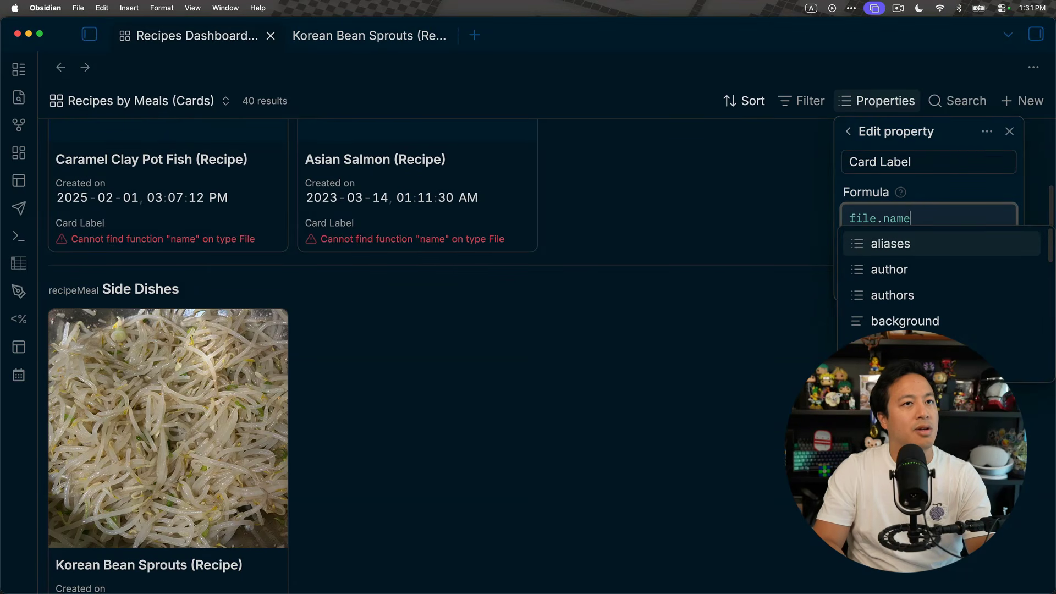
Step: Try appending the trim function to file.name in the Card Label formula
text(.trim)
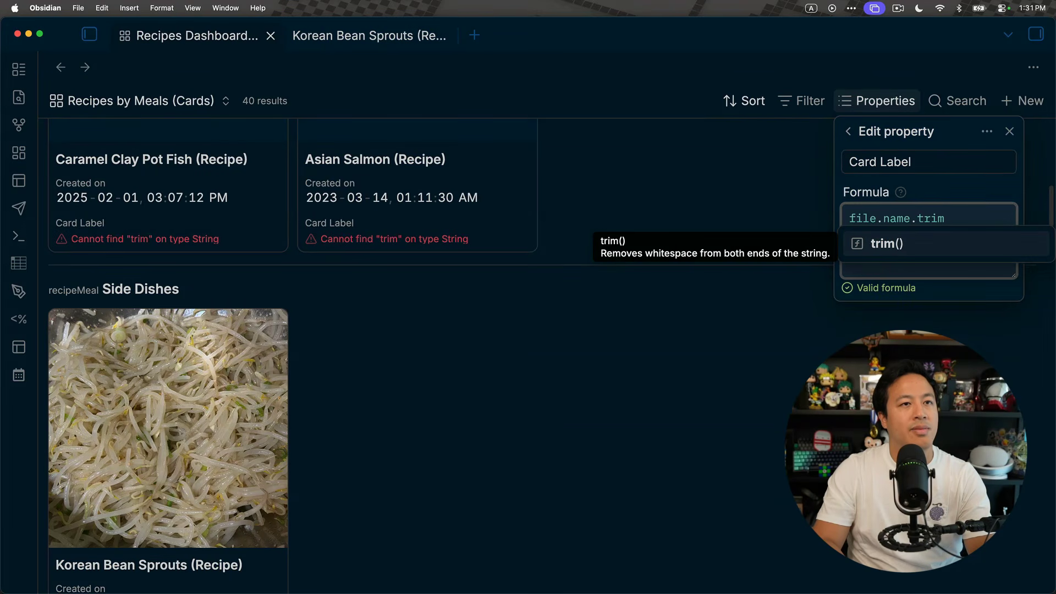
key(BackSpace)
key(BackSpace)
key(BackSpace)
key(BackSpace)
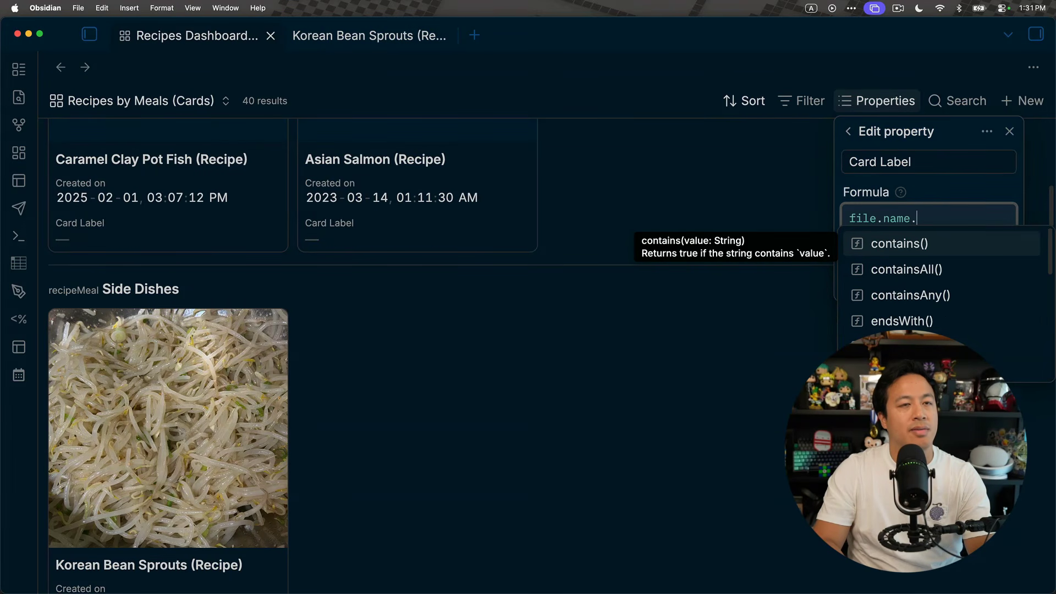
Step: Extend the Card Label formula to file.name.split('(Recipe') so the file name is split at that text
text(sp)
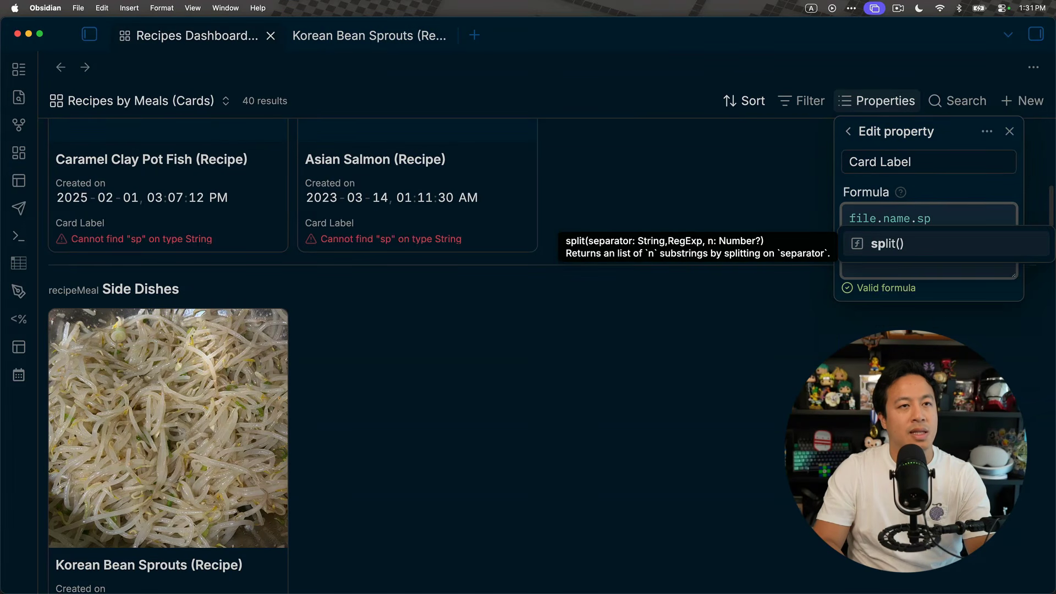
text(lit()
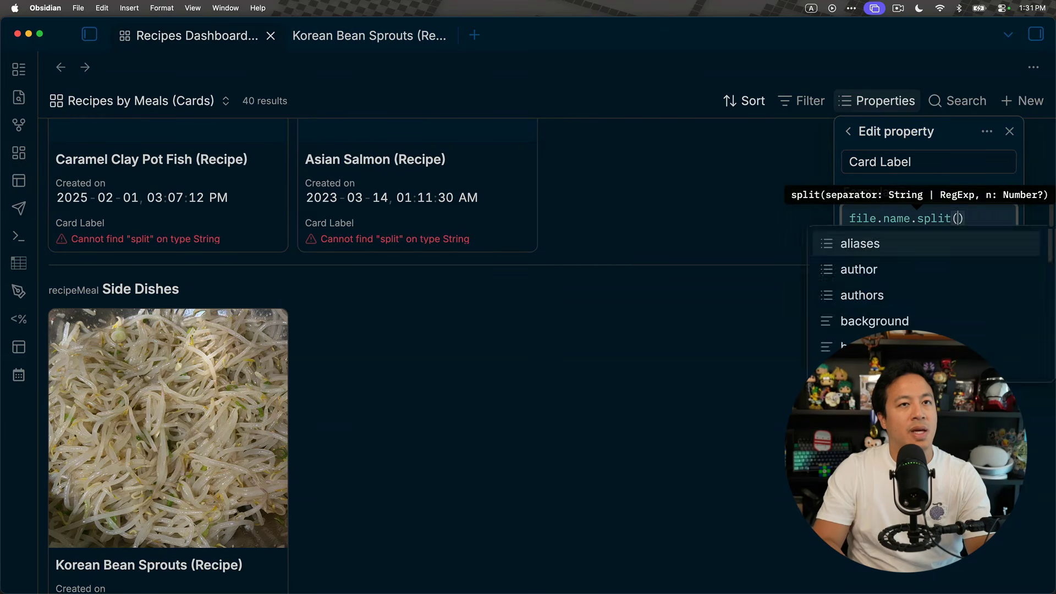
text('Recip)
key(BackSpace)
key(BackSpace)
key(BackSpace)
key(BackSpace)
key(BackSpace)
text((re)
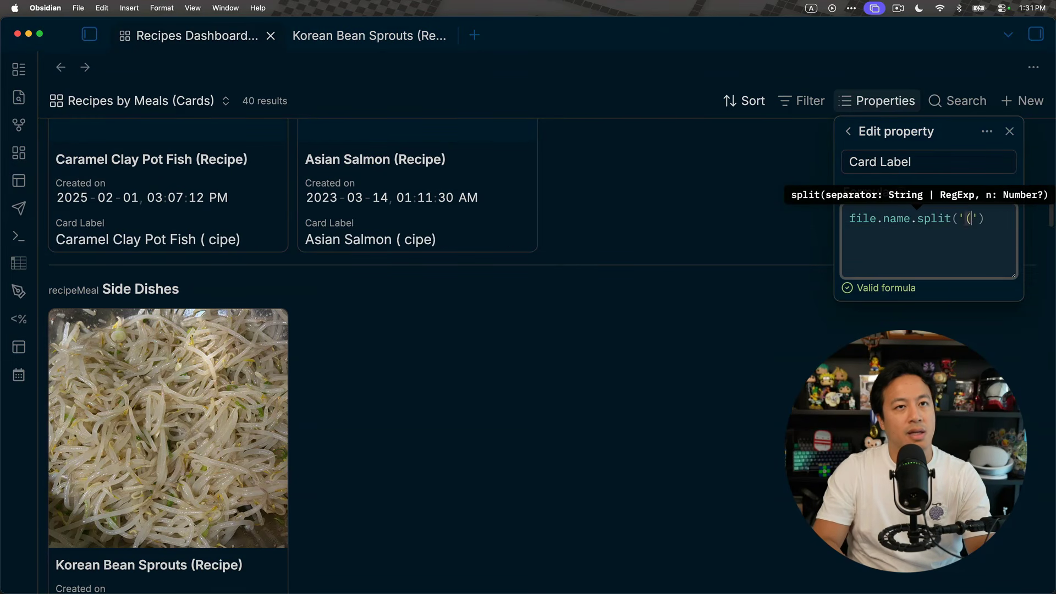
key(BackSpace)
key(BackSpace)
text(Recipe;)
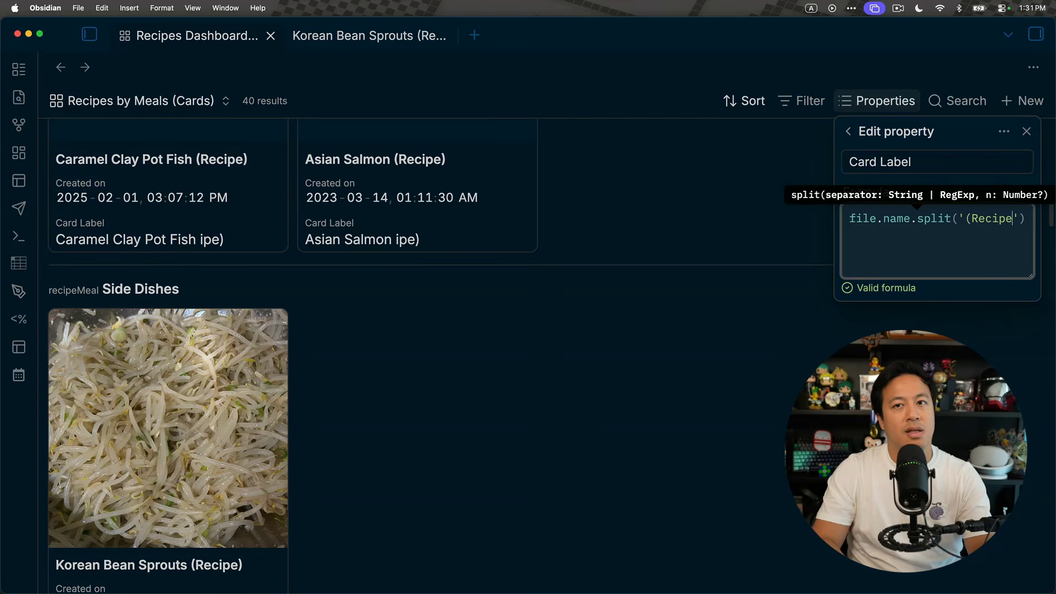
key(BackSpace)
text(')
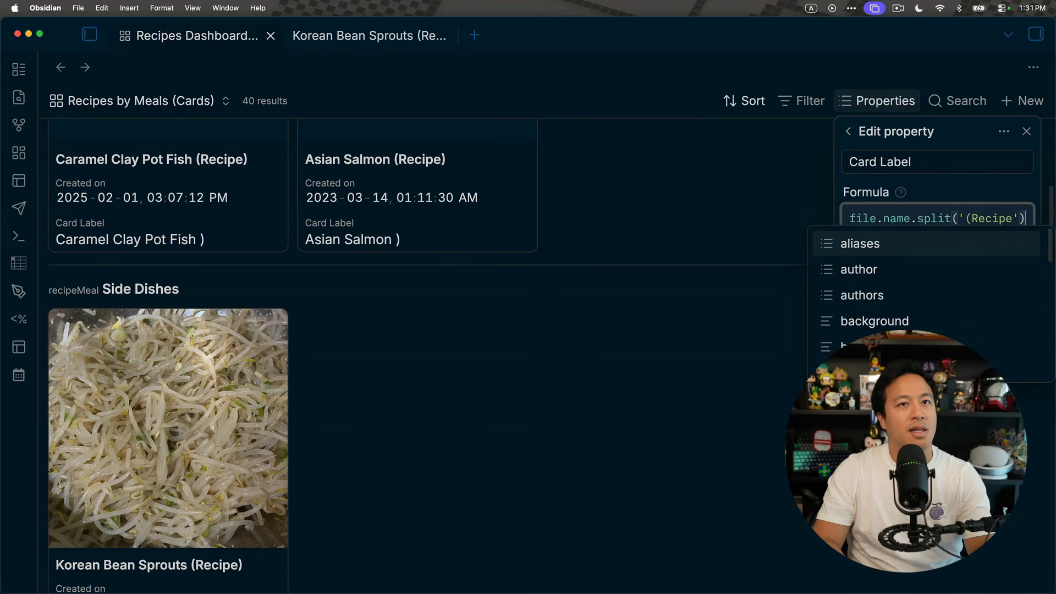
Step: Add the missing closing parenthesis inside the separator, making the formula file.name.split('(Recipe)')
key(Left)
key(Left)
text())
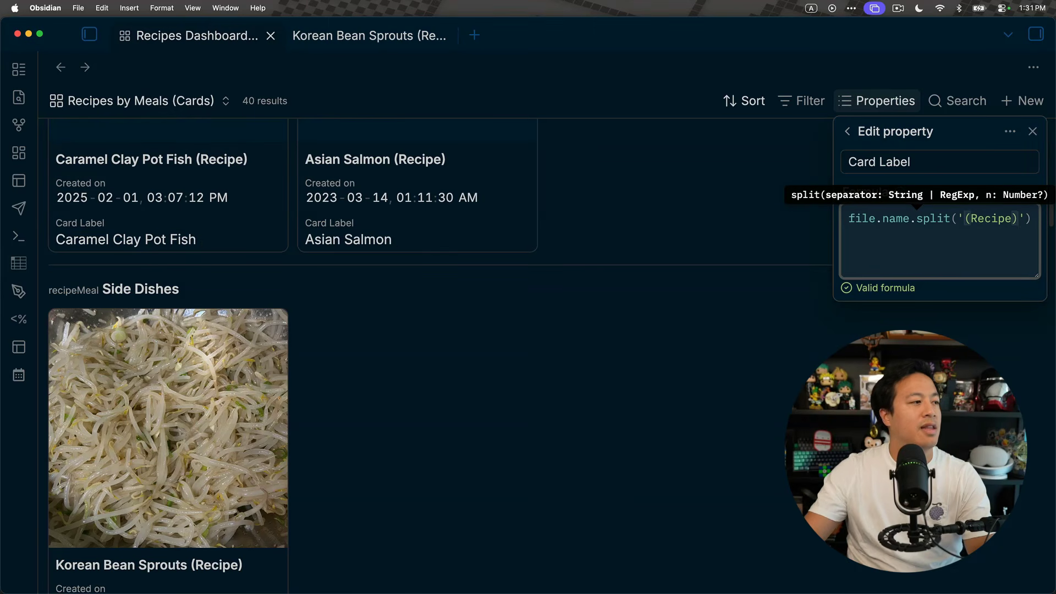
click(1011, 221)
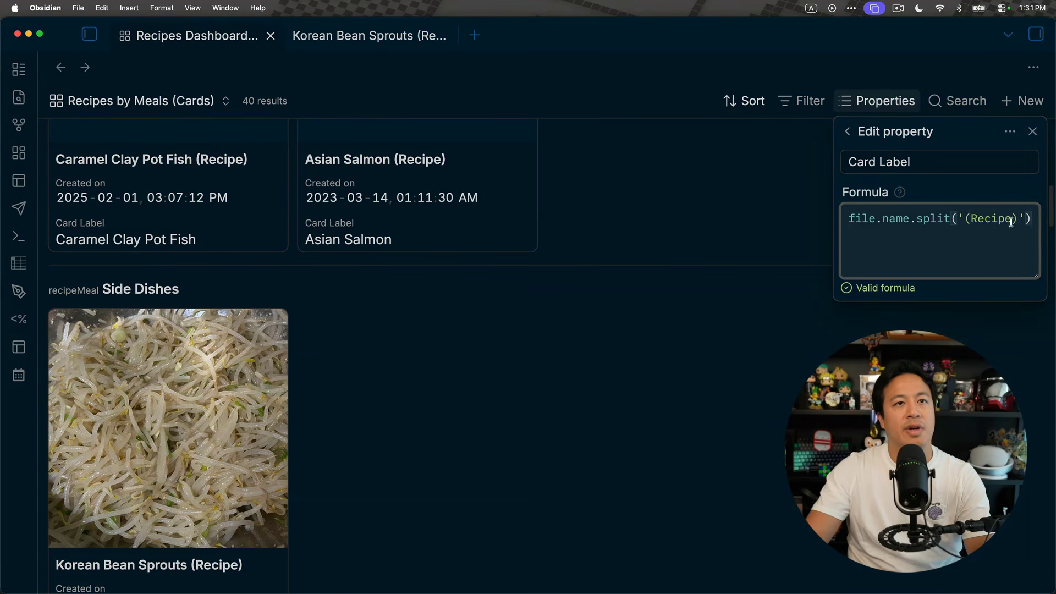
drag(1034, 218, 833, 215)
click(950, 233)
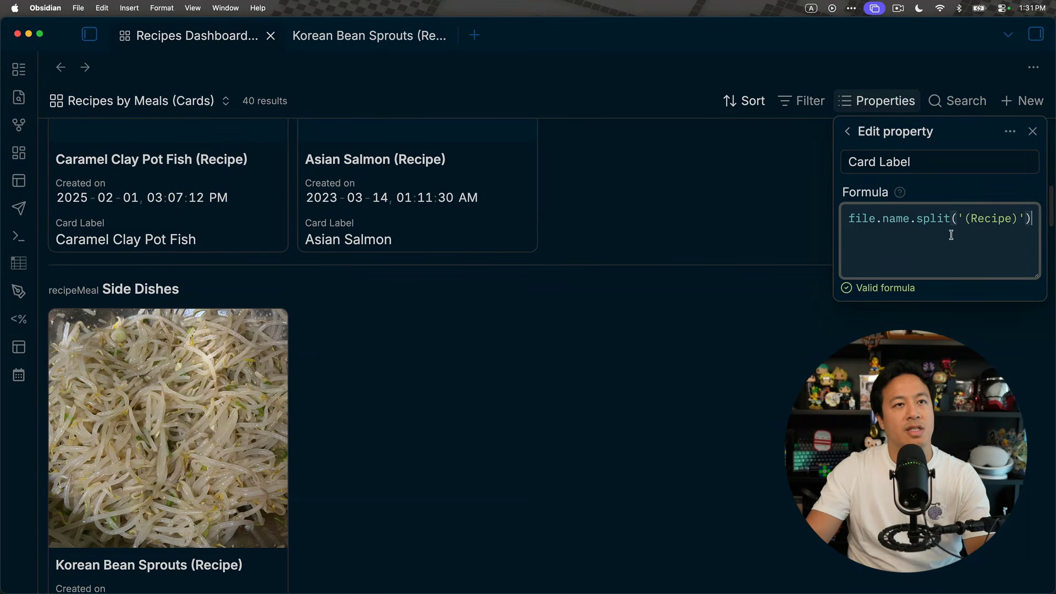
Step: Hide the Recipes property and make Card Label the first property on the recipe cards, followed by Created on
click(847, 133)
double_click(853, 164)
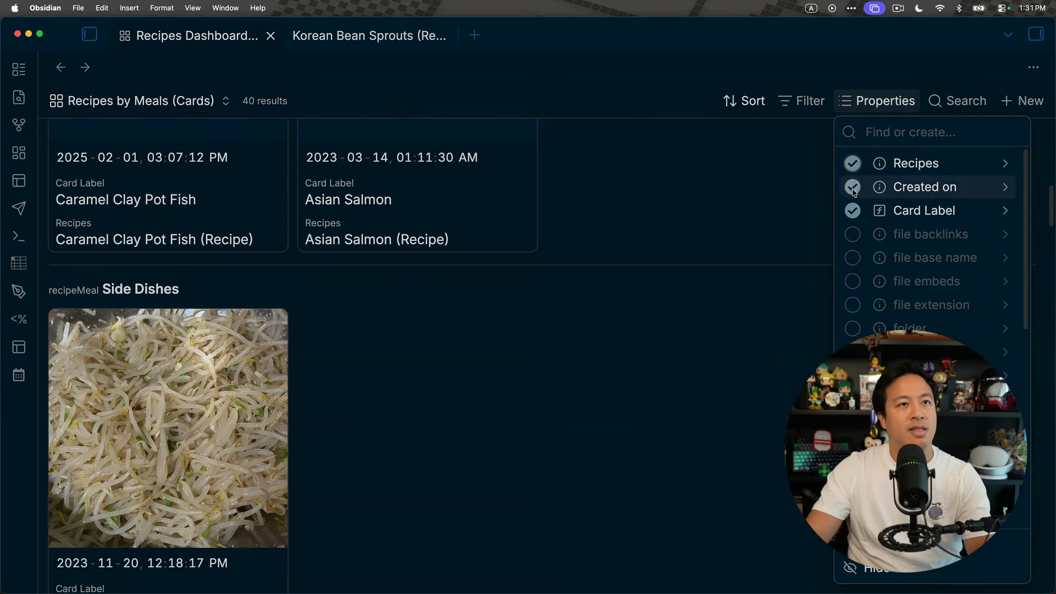
click(853, 191)
click(852, 164)
double_click(853, 212)
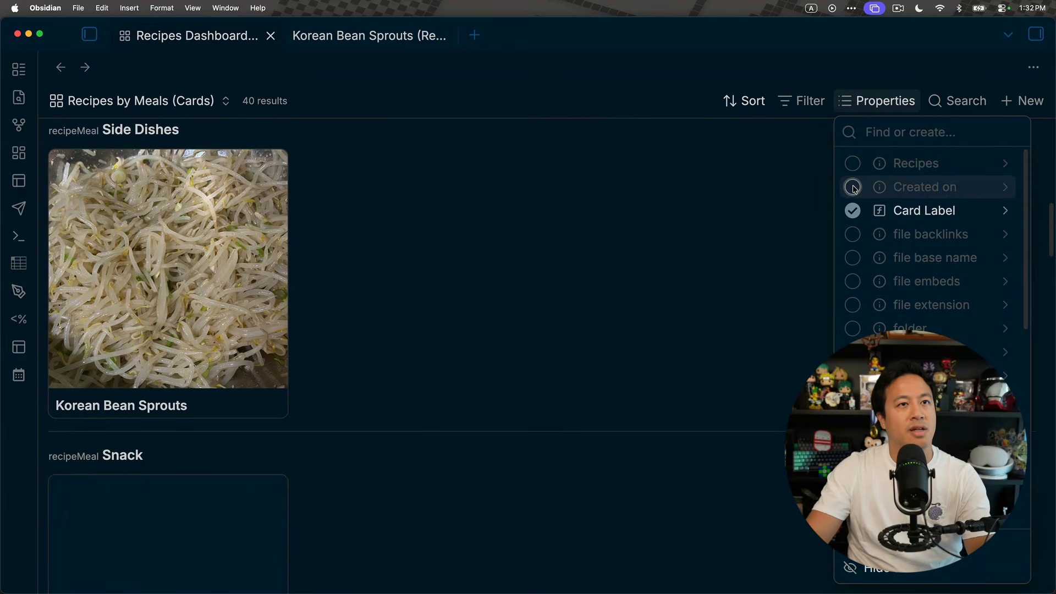
click(852, 187)
click(599, 321)
scroll(455, 295, up, 3)
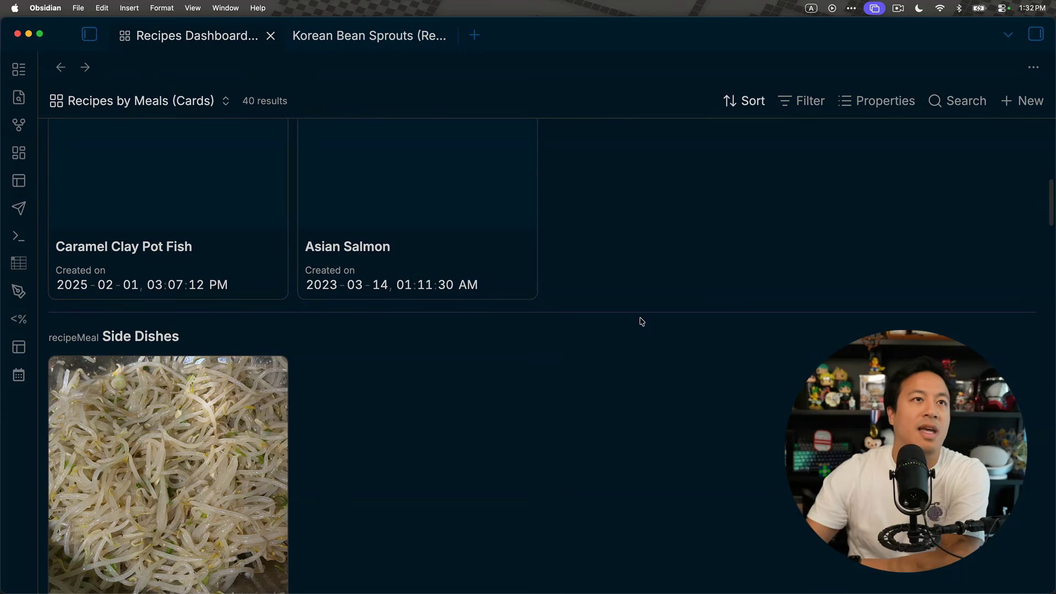
Step: Add another formula property to the cards view and name it Age
click(895, 104)
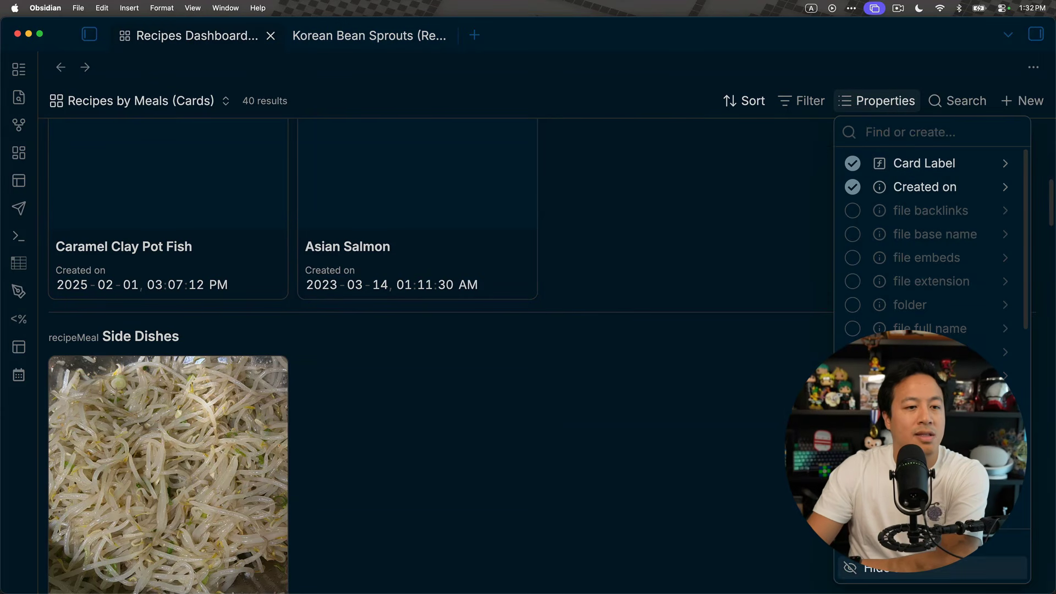
click(913, 544)
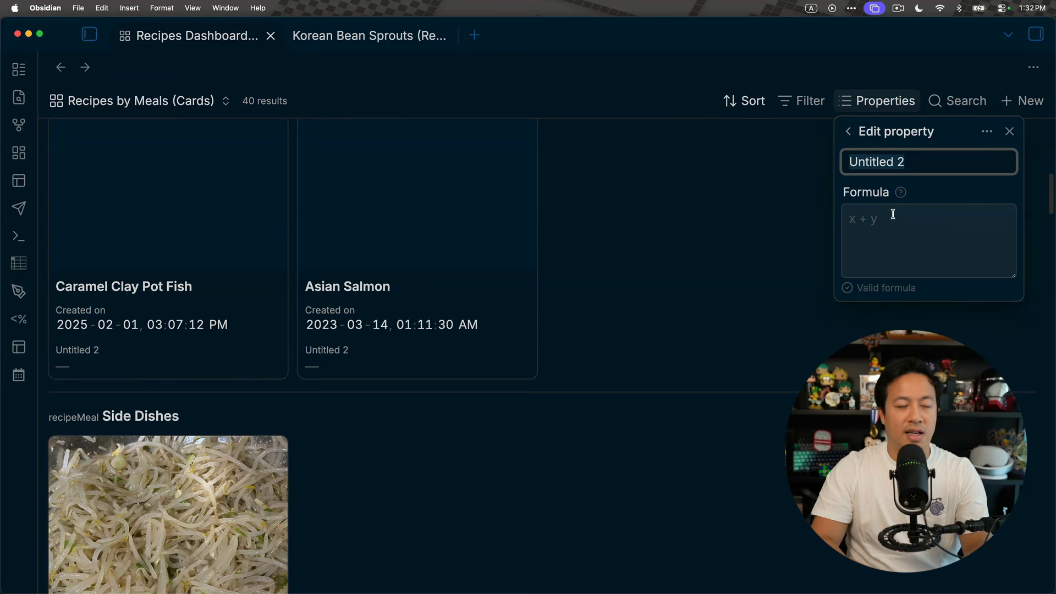
text(Age)
Step: Start the Age formula with now() followed by a minus sign
click(927, 241)
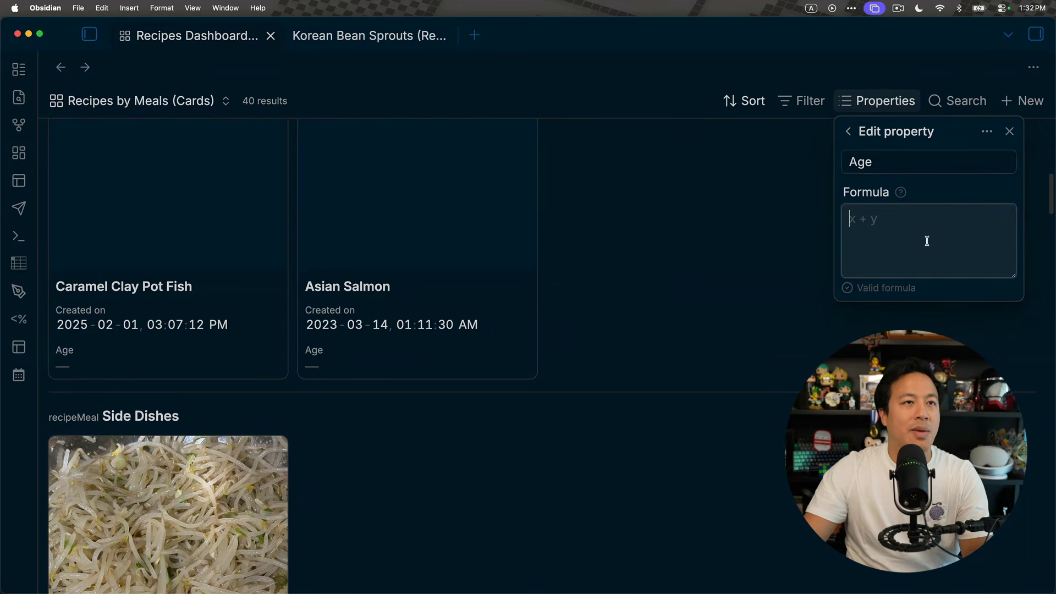
text(now)
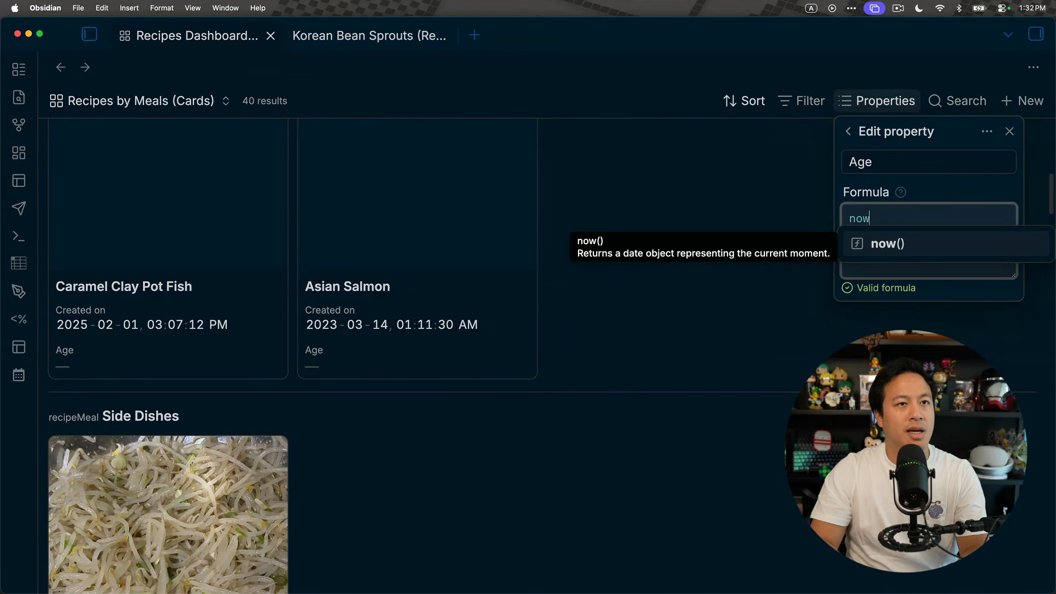
key(Return)
text(-)
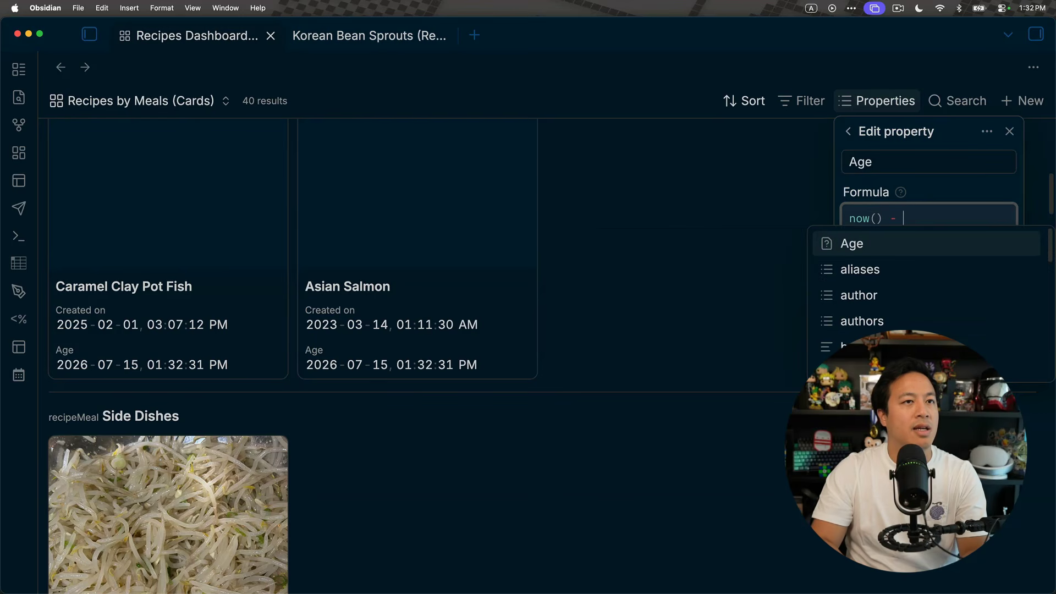
Step: Try subtracting a created note property from now() in the Age formula
text( create)
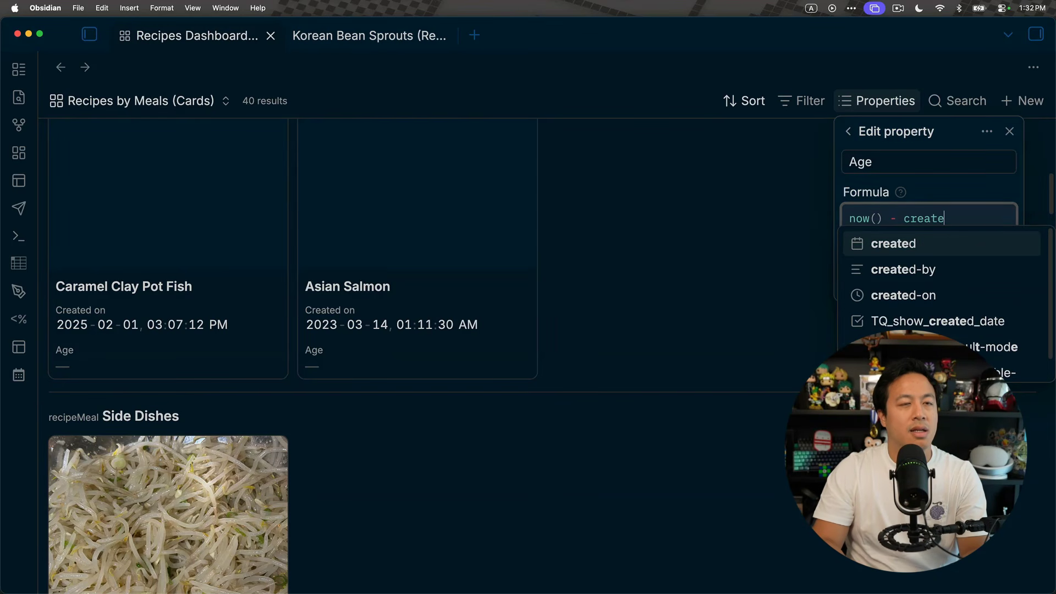
key(BackSpace)
key(BackSpace)
key(BackSpace)
key(BackSpace)
key(BackSpace)
key(BackSpace)
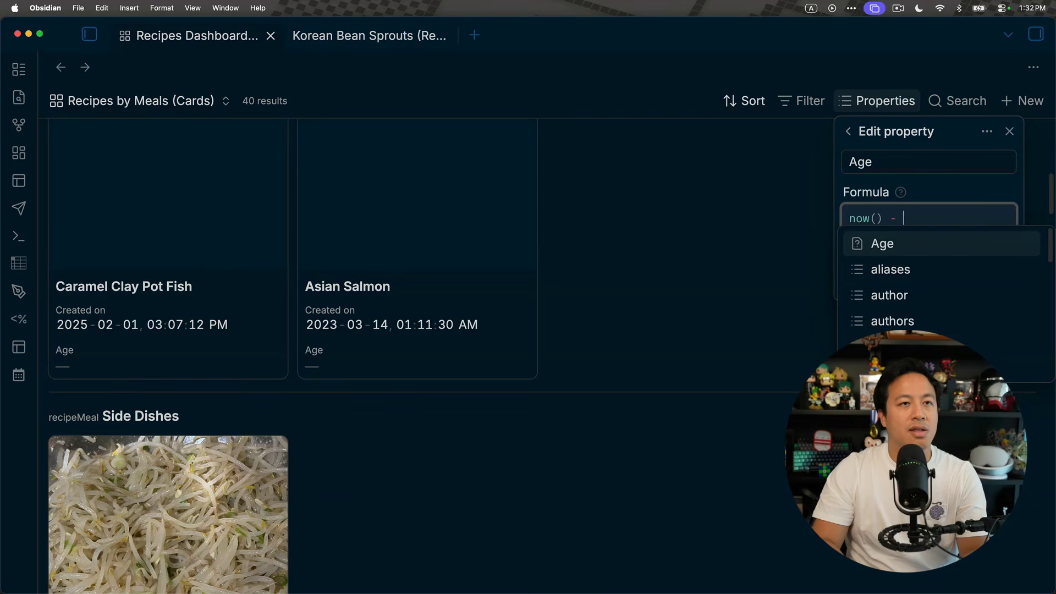
text(m)
key(BackSpace)
Step: Complete the Age formula as now() - file.ctime and close the property editor
text(f)
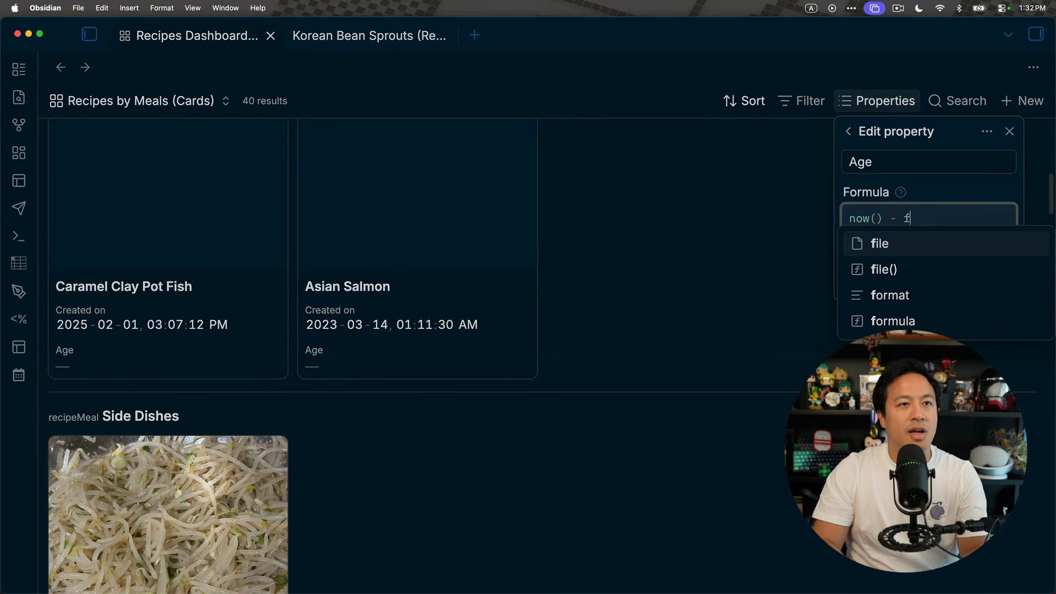
text(c)
key(BackSpace)
text(ile.cre)
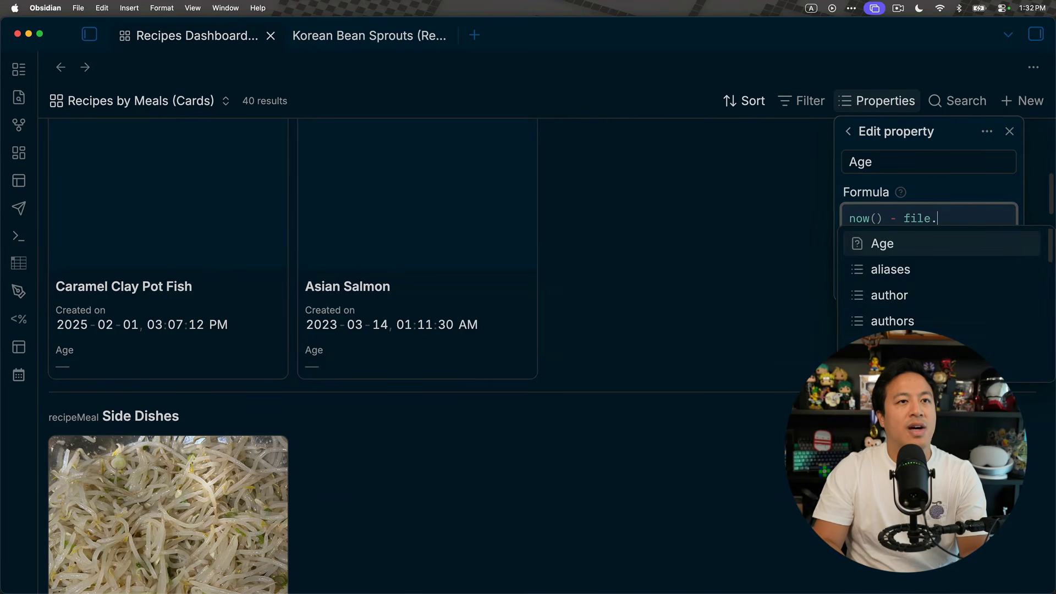
key(BackSpace)
key(BackSpace)
text(time)
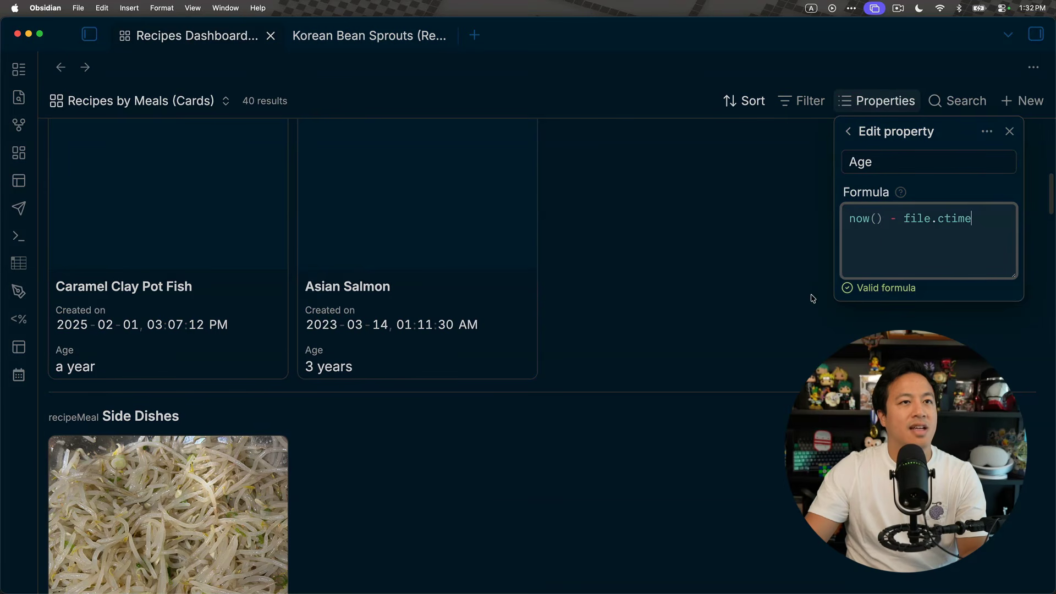
click(655, 283)
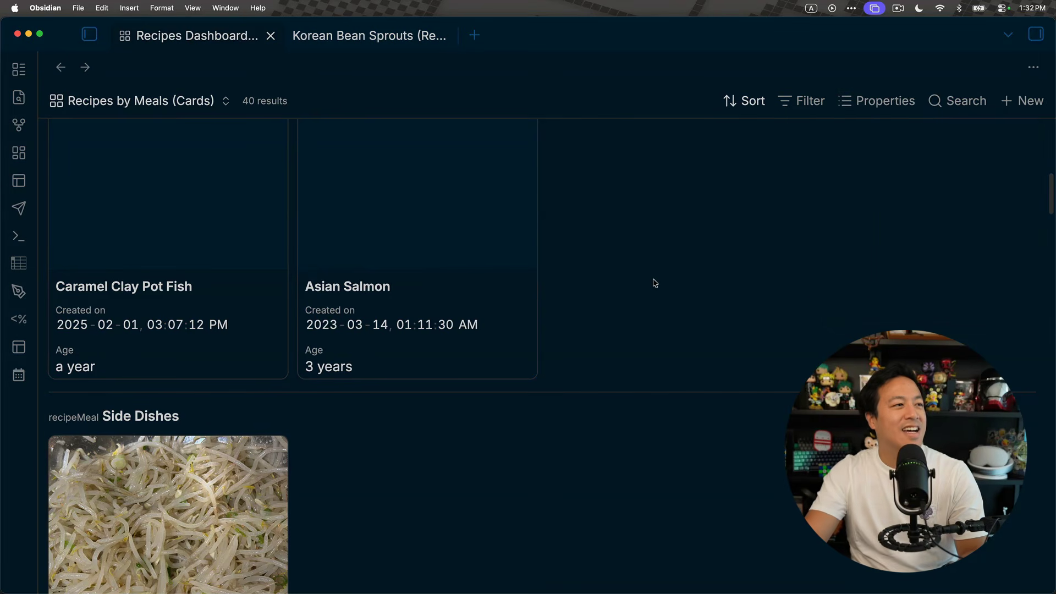
Step: Examine the Age values on older and newer recipe cards and review the formula behind the Age property
scroll(275, 327, down, 5)
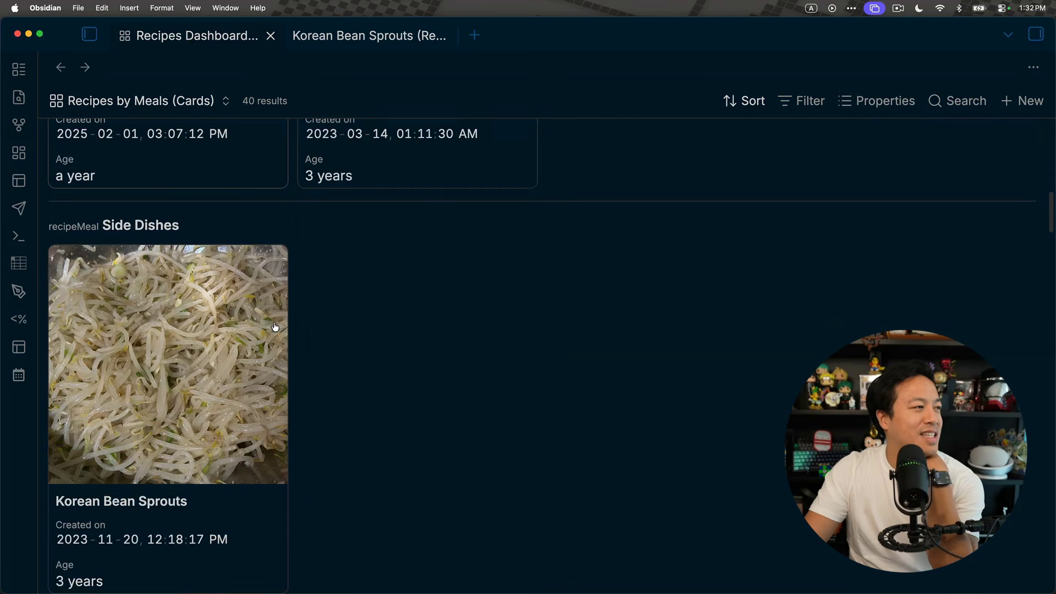
scroll(275, 327, down, 1)
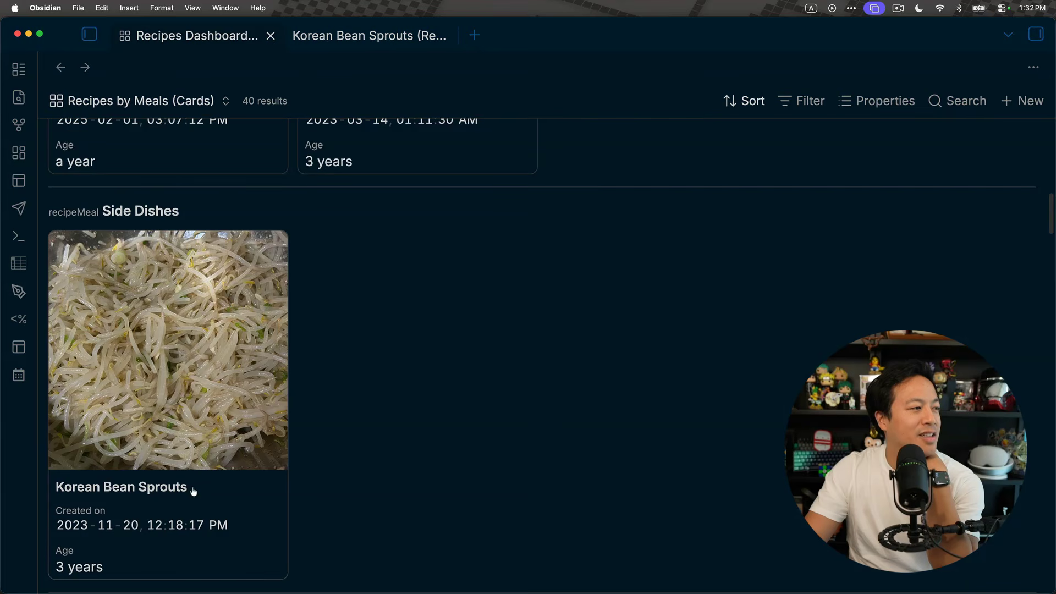
scroll(193, 492, up, 1)
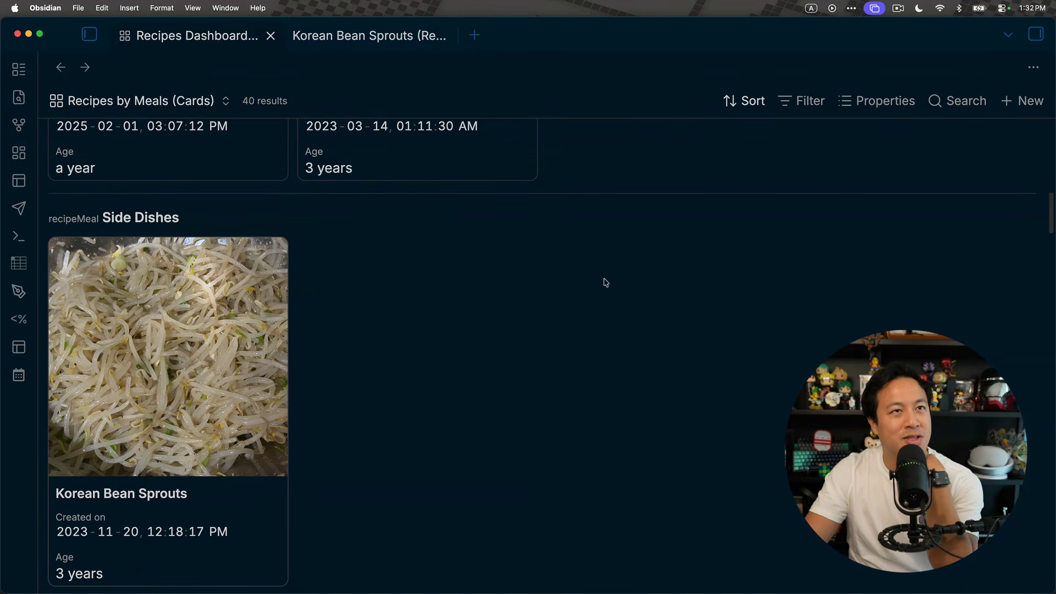
click(875, 102)
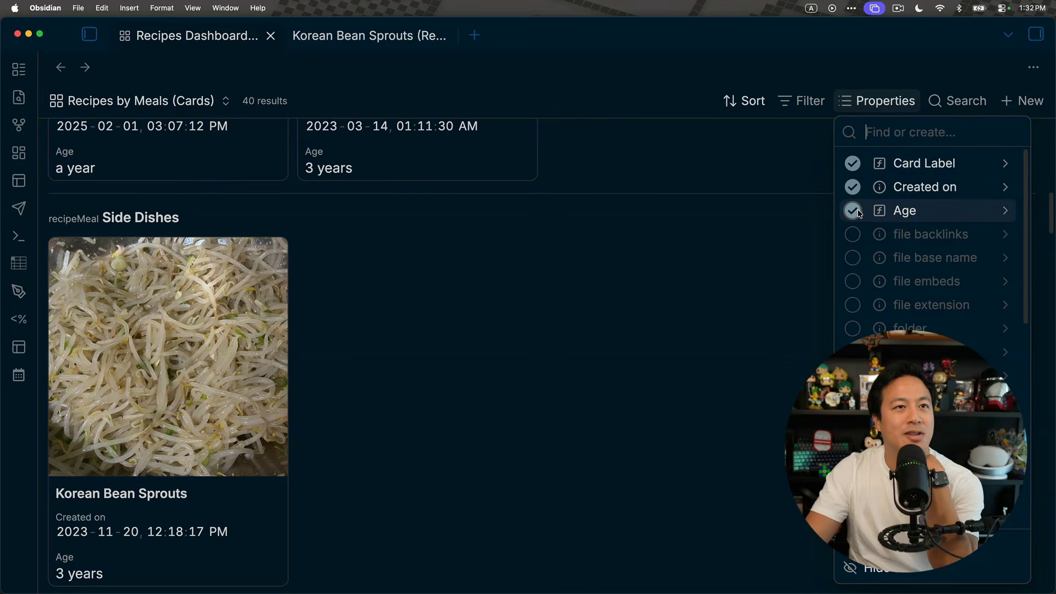
click(1007, 212)
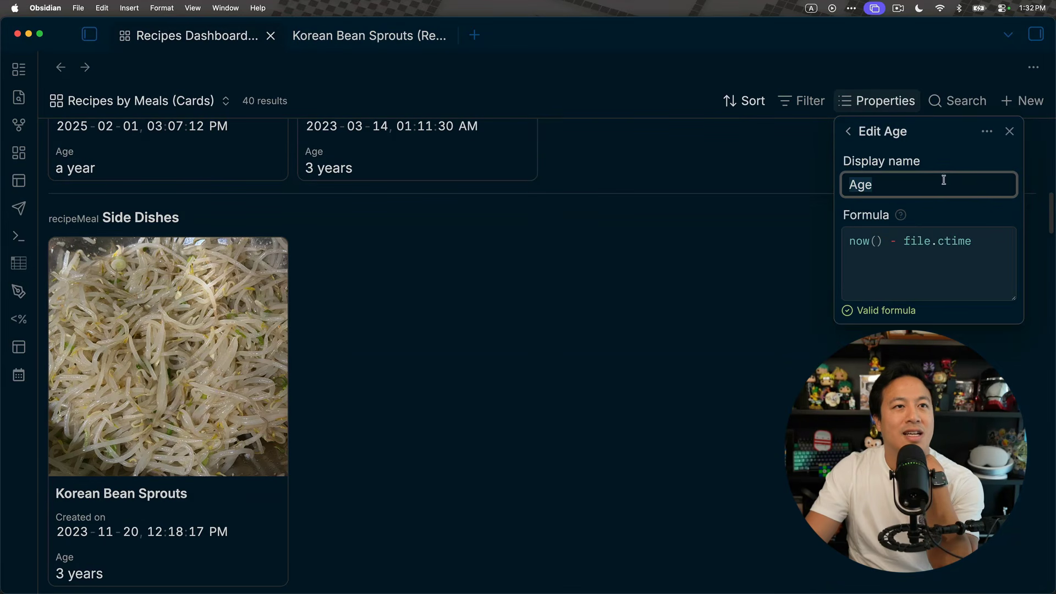
click(858, 243)
click(950, 247)
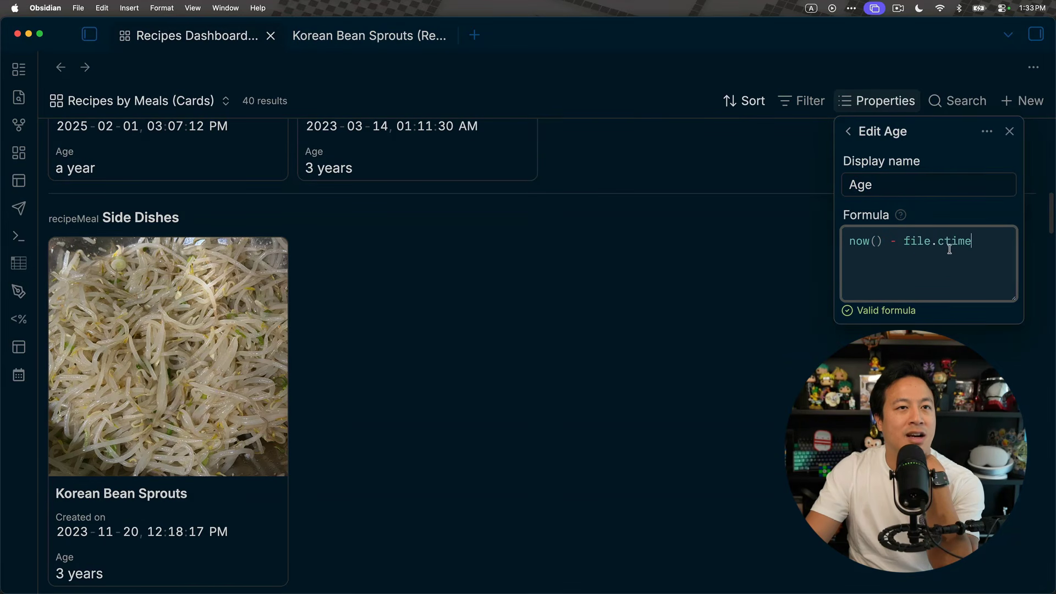
drag(850, 242, 977, 241)
click(977, 241)
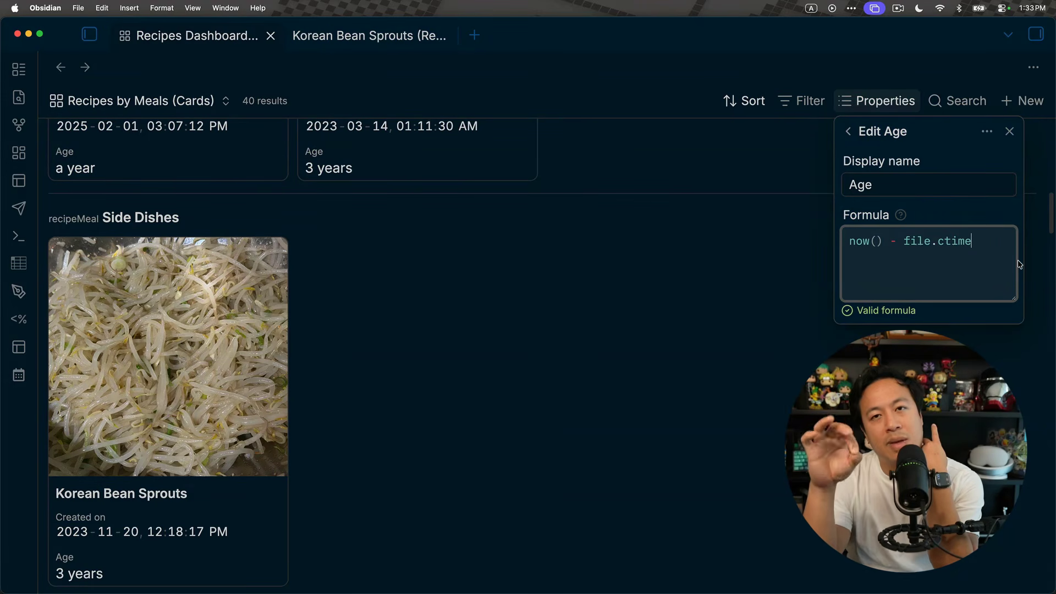
click(457, 344)
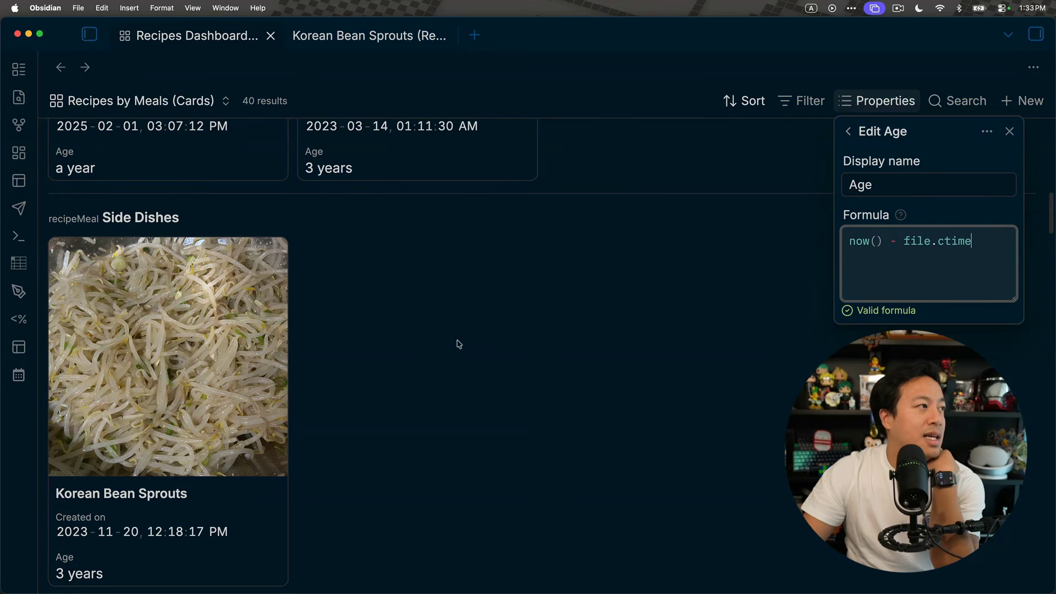
scroll(462, 335, down, 10)
scroll(463, 335, down, 8)
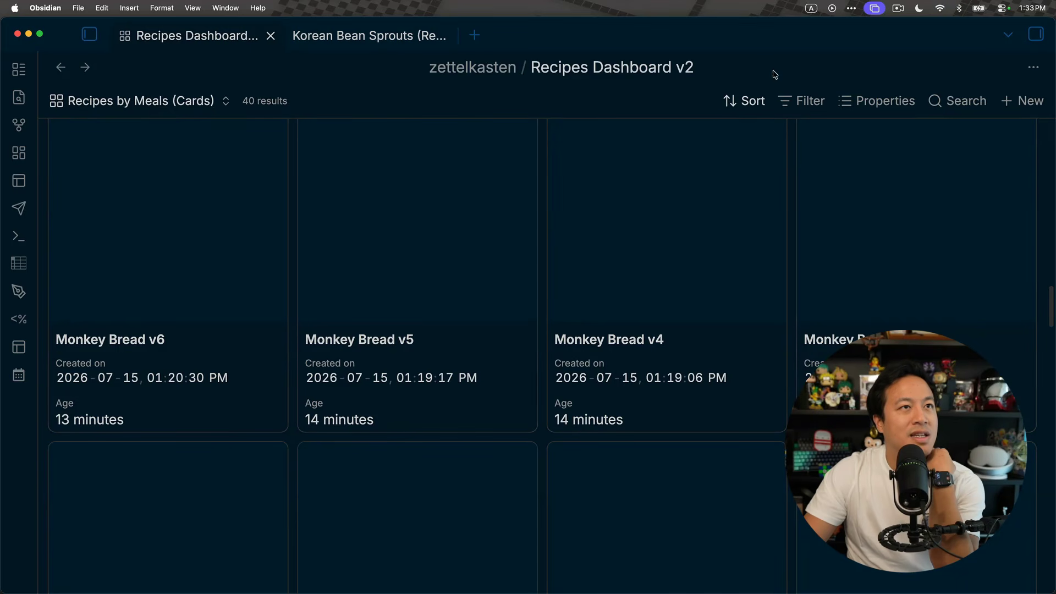
Step: Group the recipe cards by the Age property instead of recipeMeal
click(745, 101)
click(818, 163)
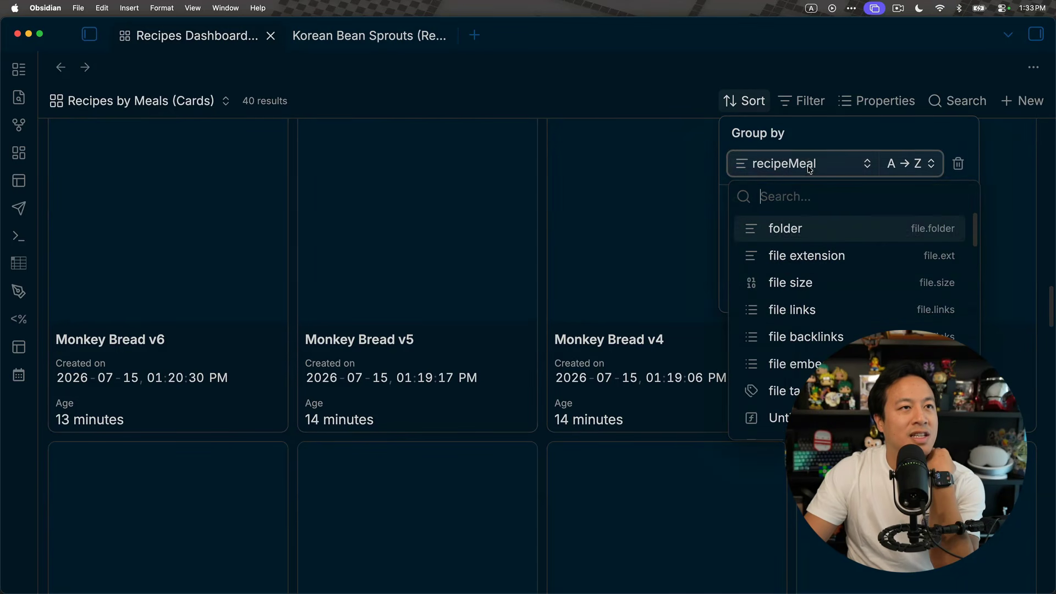
text(age)
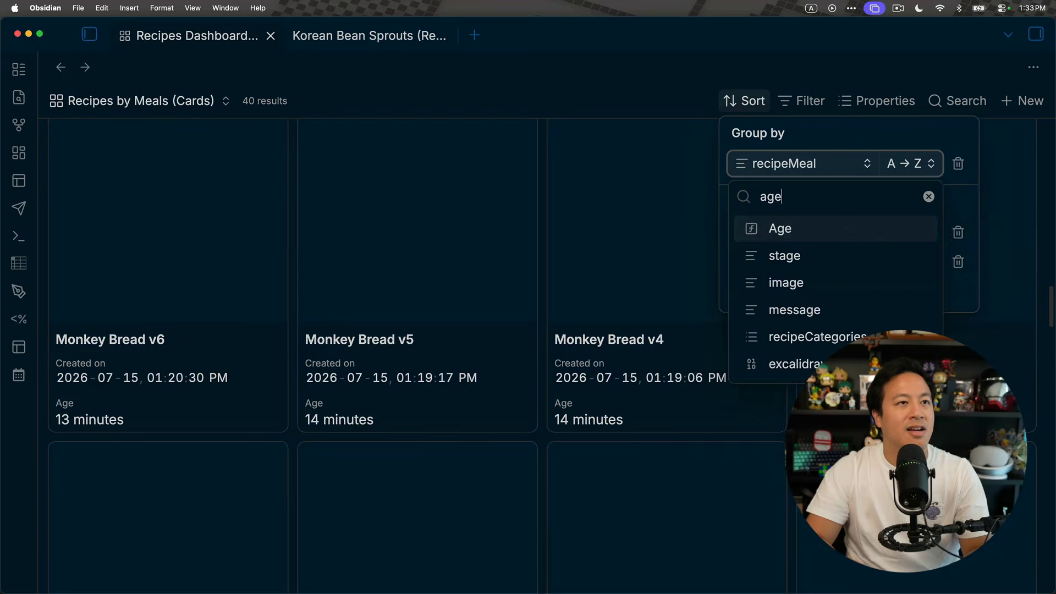
key(Return)
click(457, 295)
scroll(506, 297, up, 10)
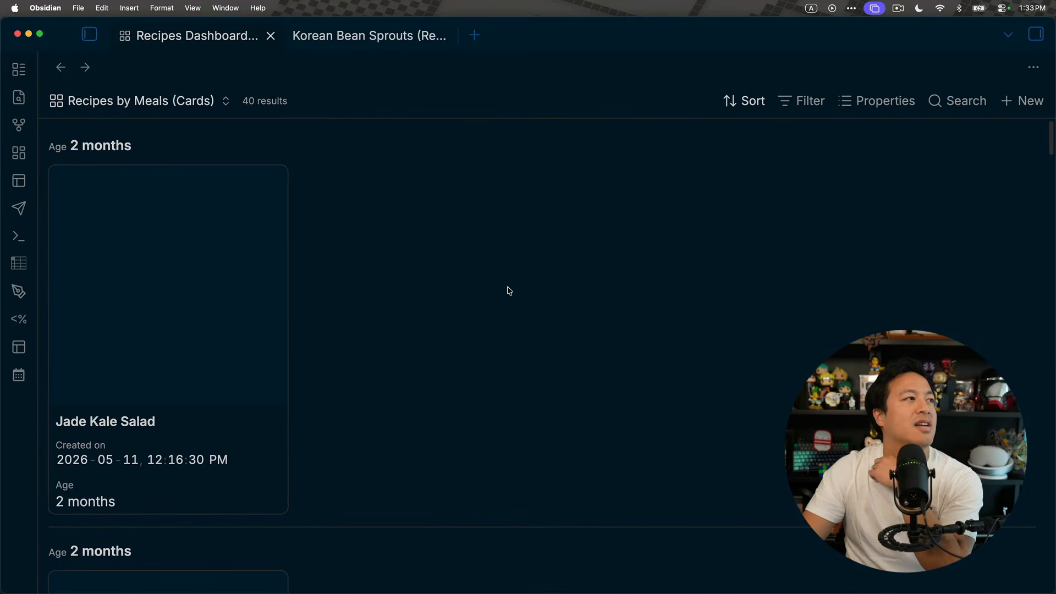
Step: Examine how the recipe cards are divided into groups by Age
scroll(209, 204, down, 5)
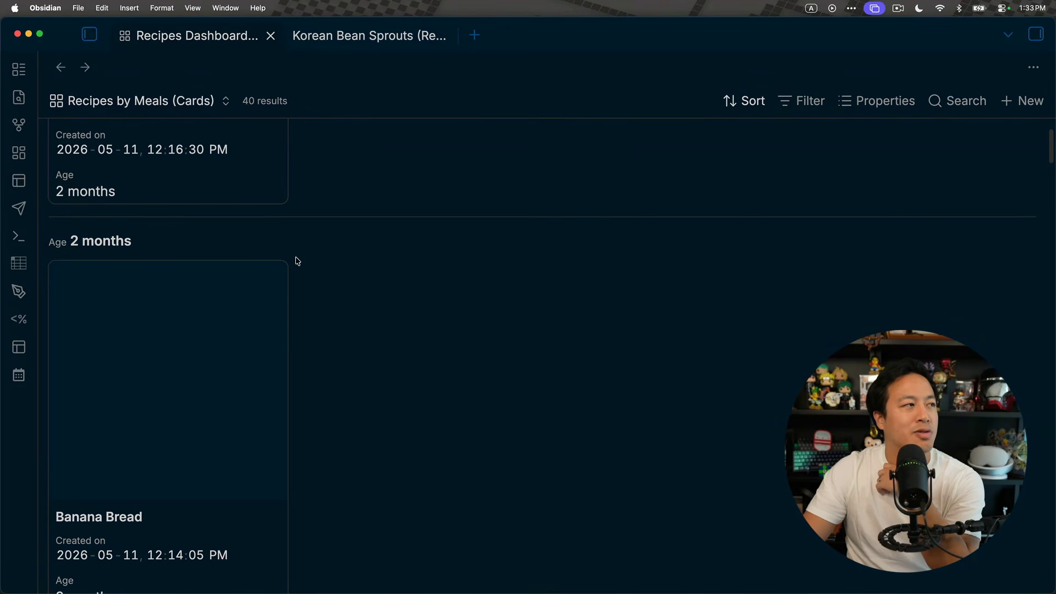
scroll(296, 261, up, 5)
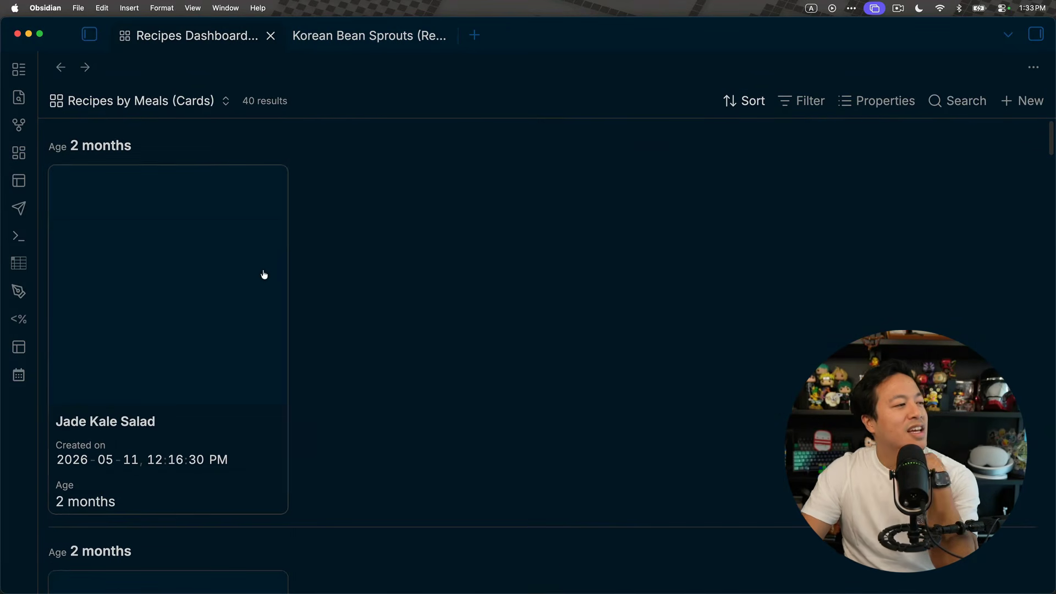
scroll(263, 277, down, 1)
scroll(263, 278, down, 7)
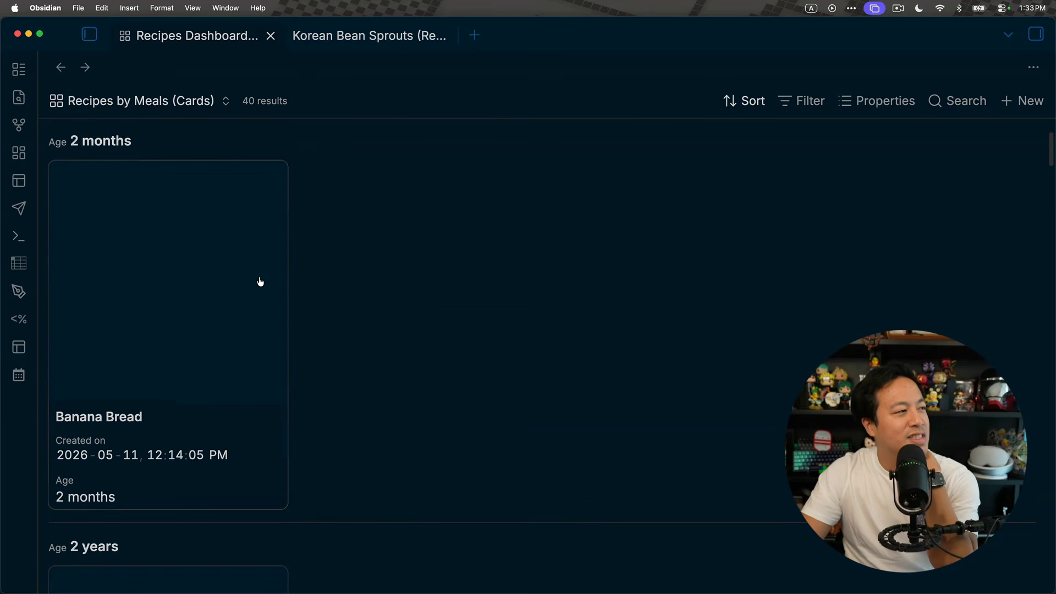
scroll(256, 284, down, 11)
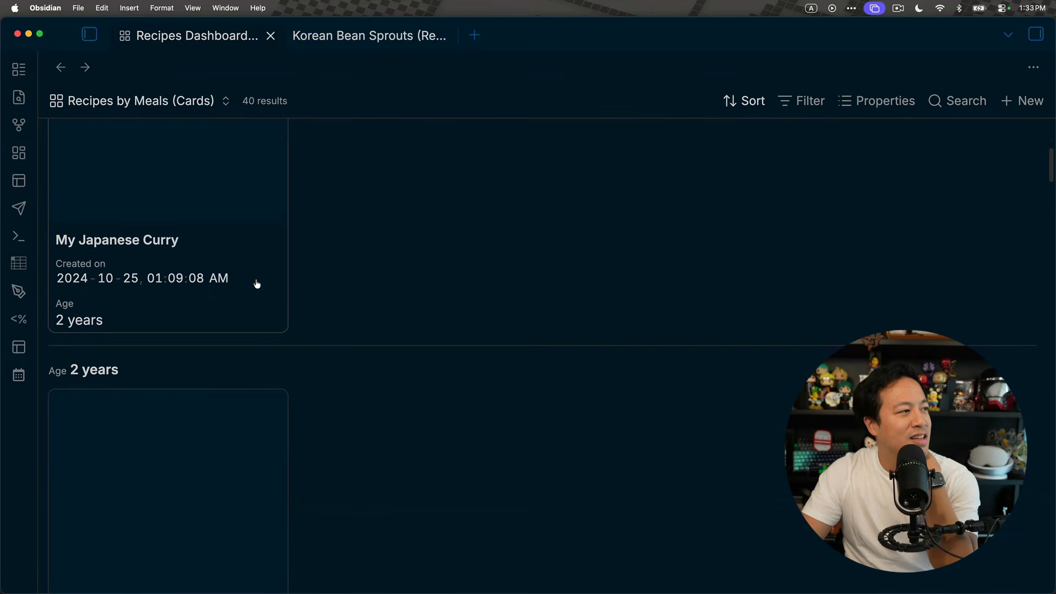
scroll(237, 293, down, 7)
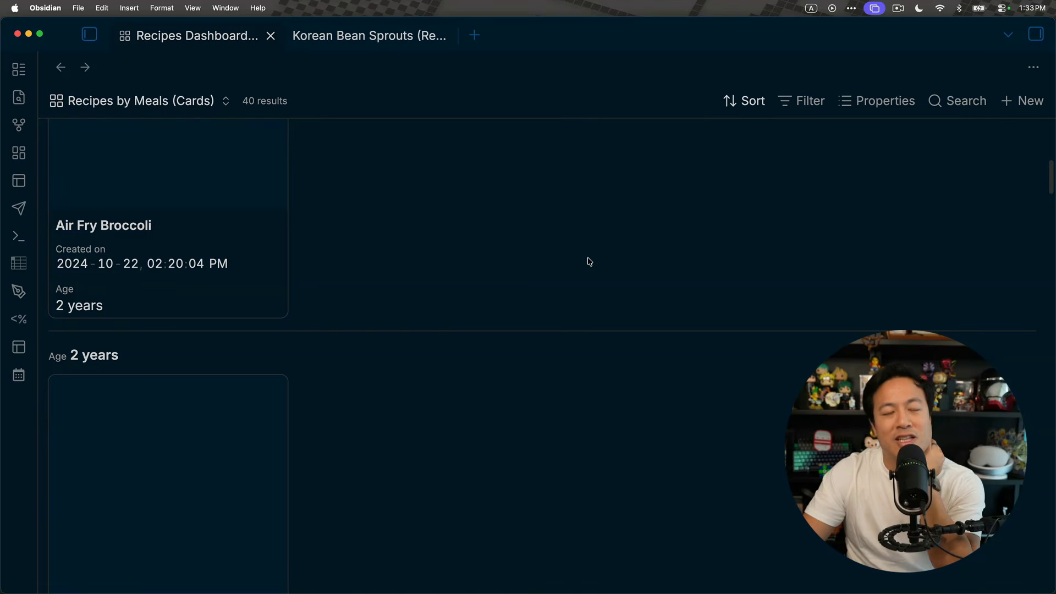
scroll(717, 223, up, 9)
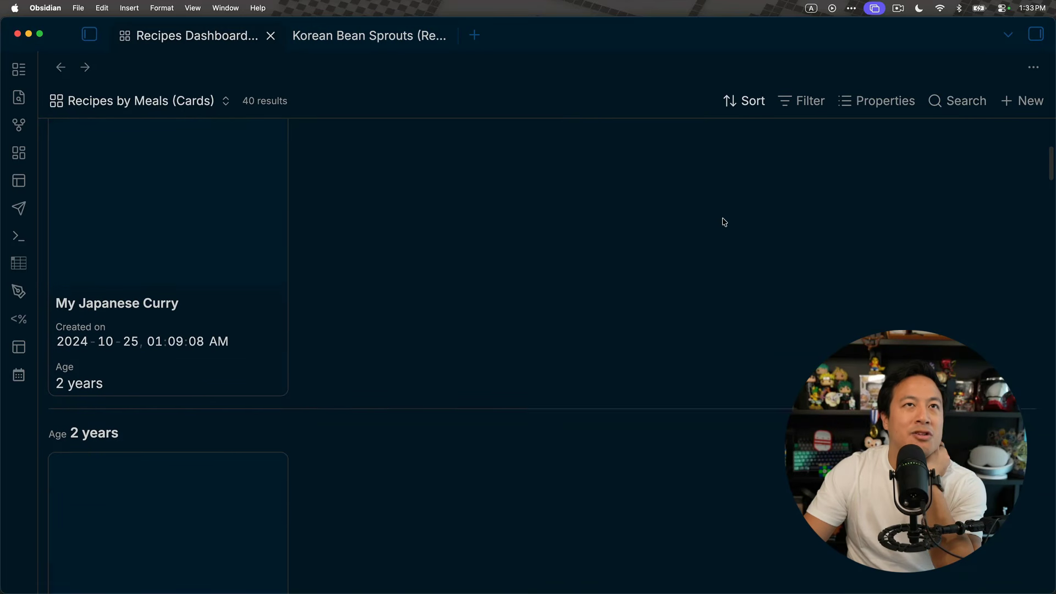
scroll(725, 222, up, 2)
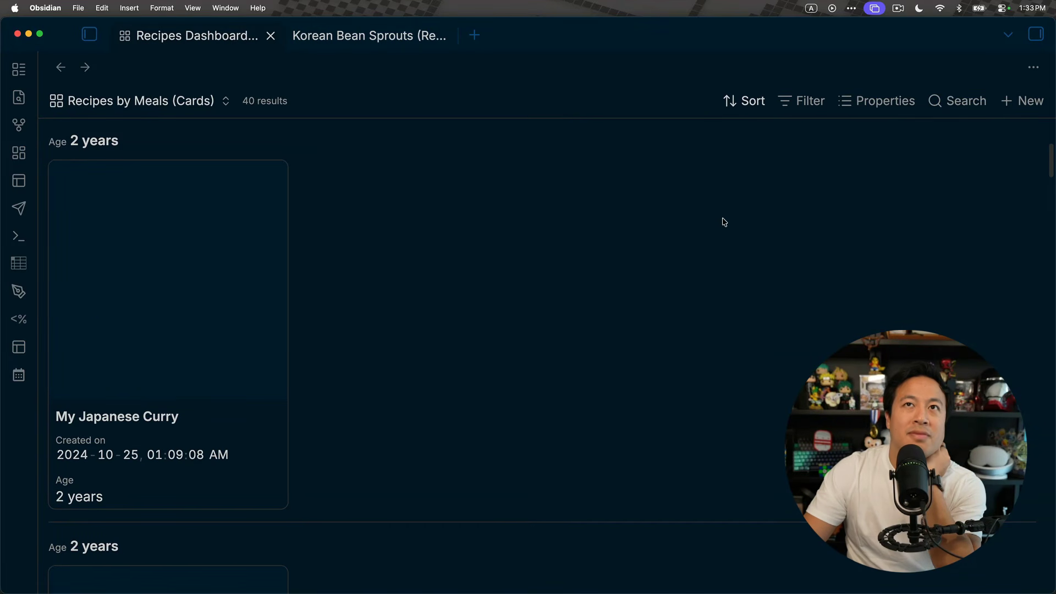
scroll(837, 254, down, 9)
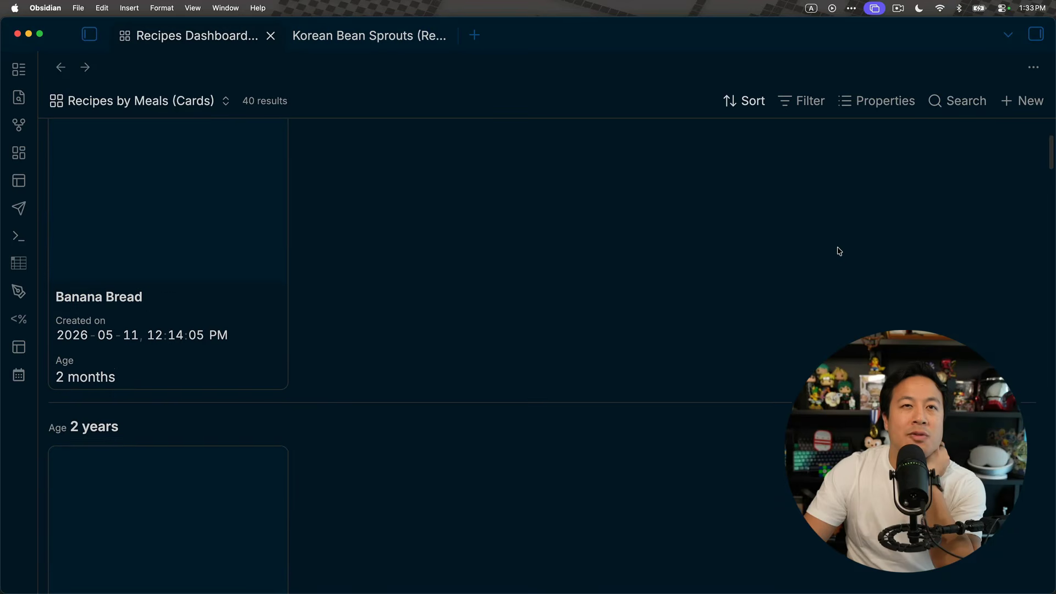
scroll(839, 251, down, 5)
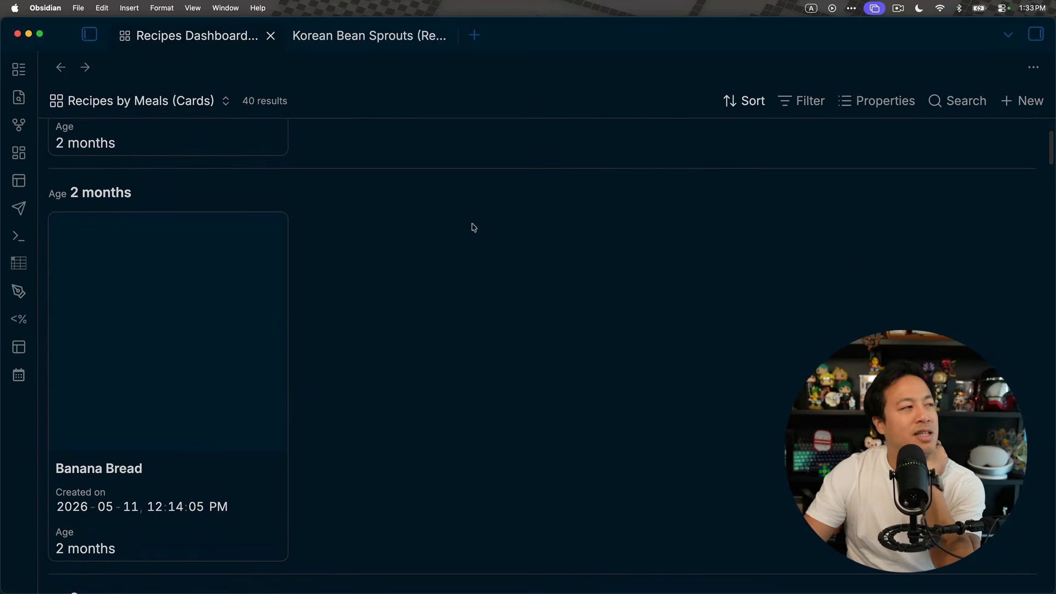
scroll(217, 229, up, 3)
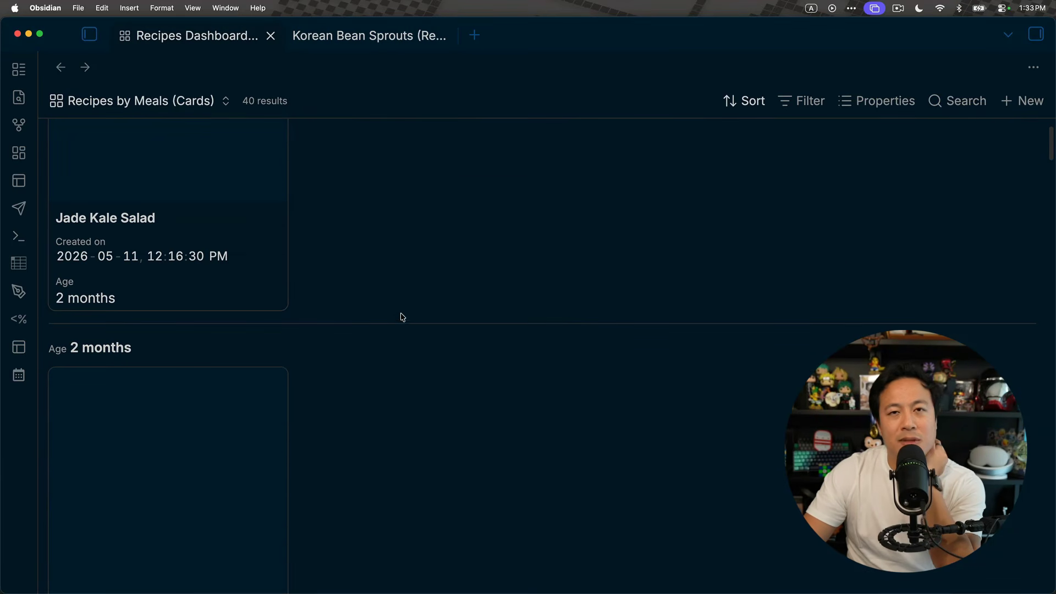
scroll(379, 330, up, 4)
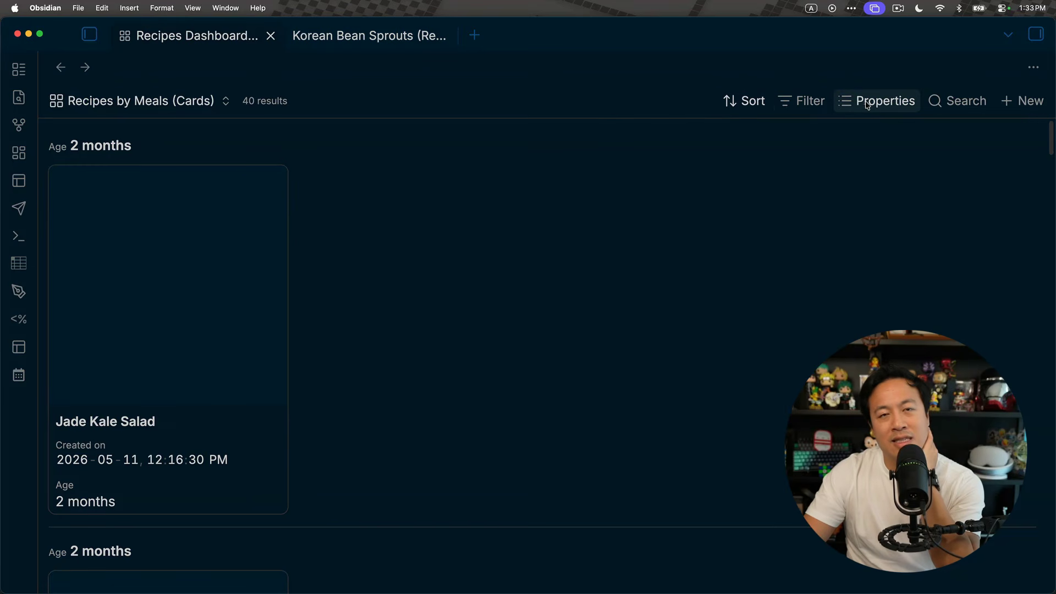
click(885, 104)
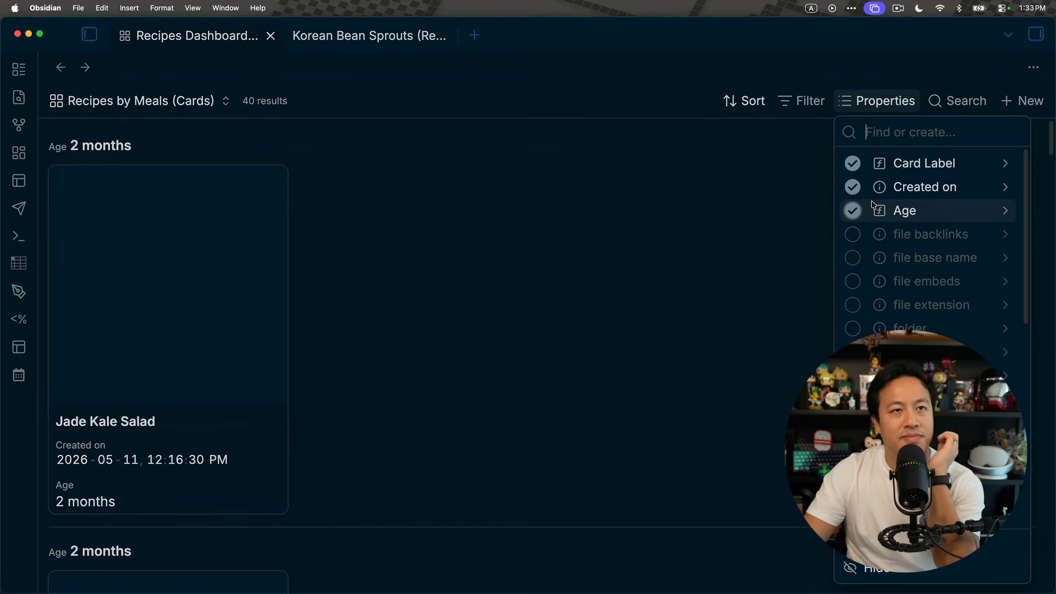
click(688, 241)
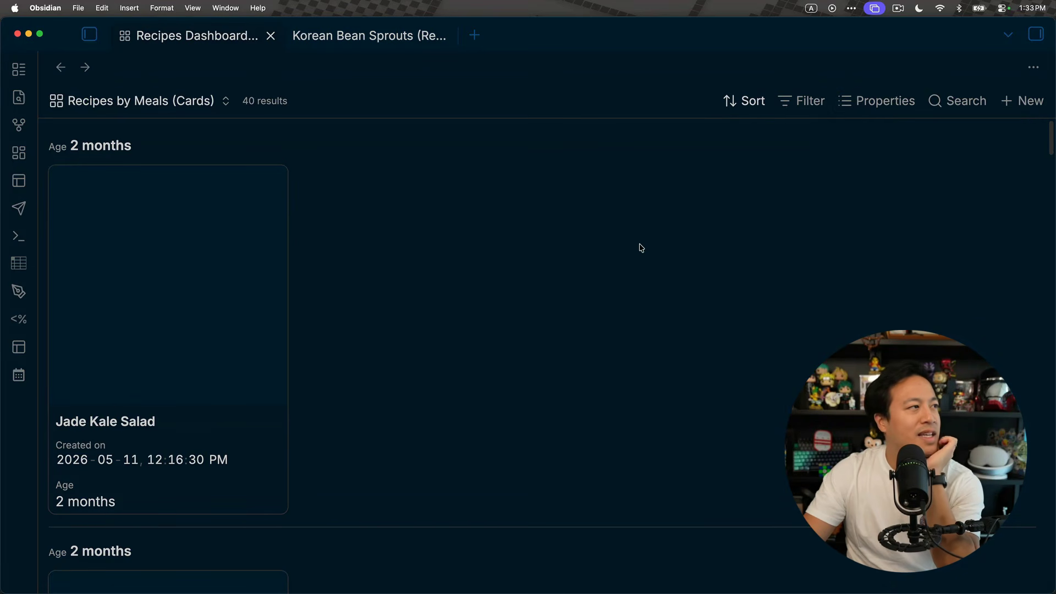
click(885, 100)
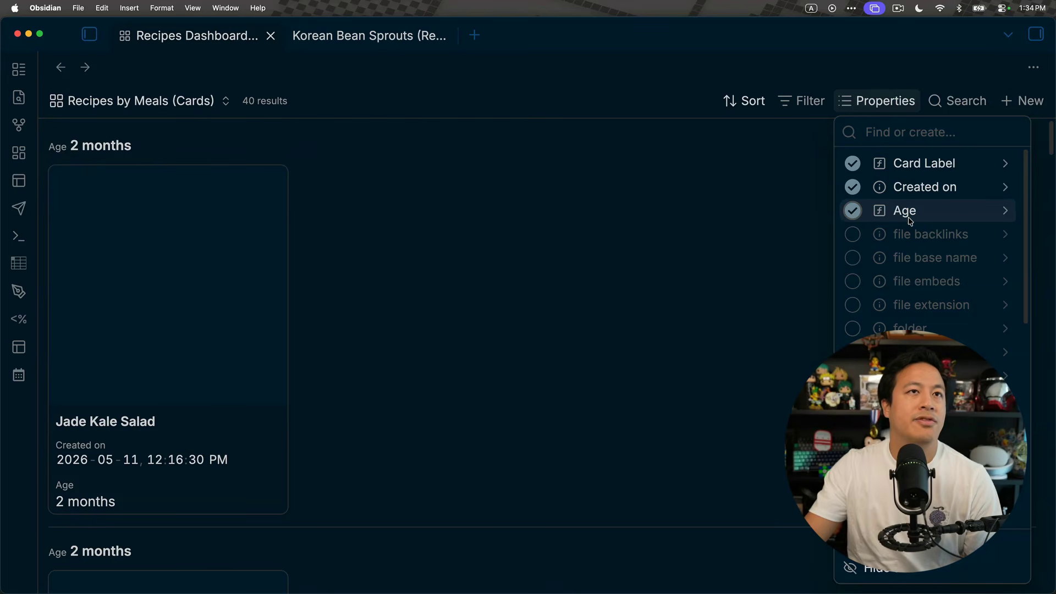
click(742, 134)
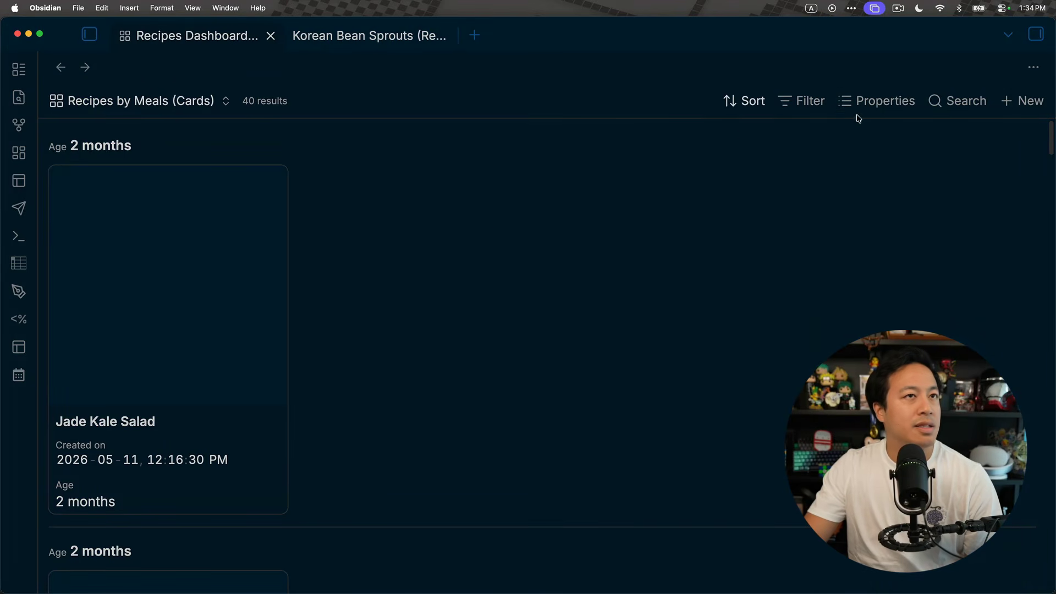
Step: Set the grouping of the recipe cards back to recipeMeal
click(760, 104)
click(806, 105)
click(766, 104)
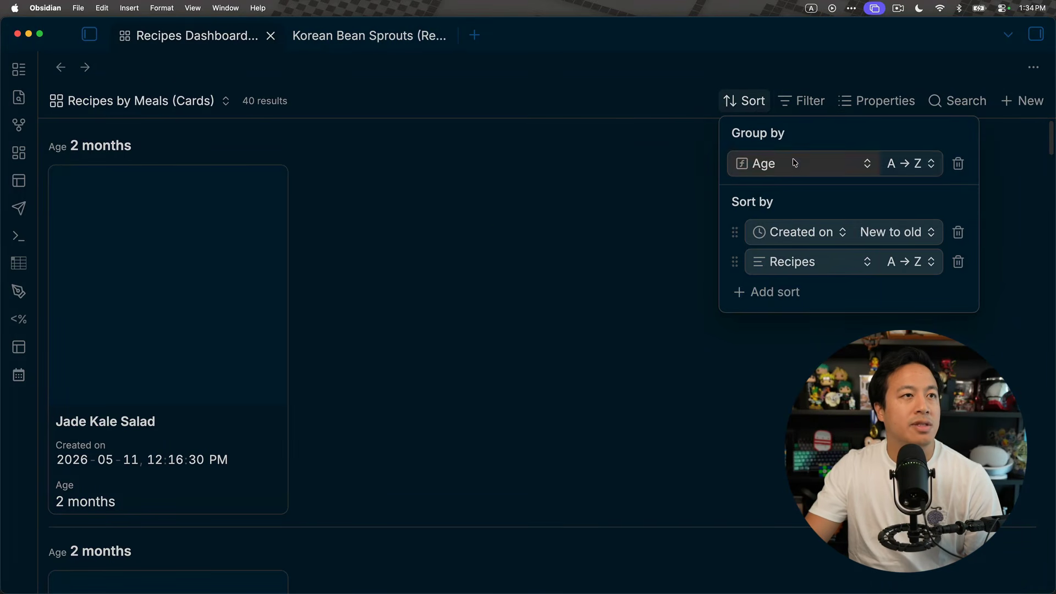
click(794, 163)
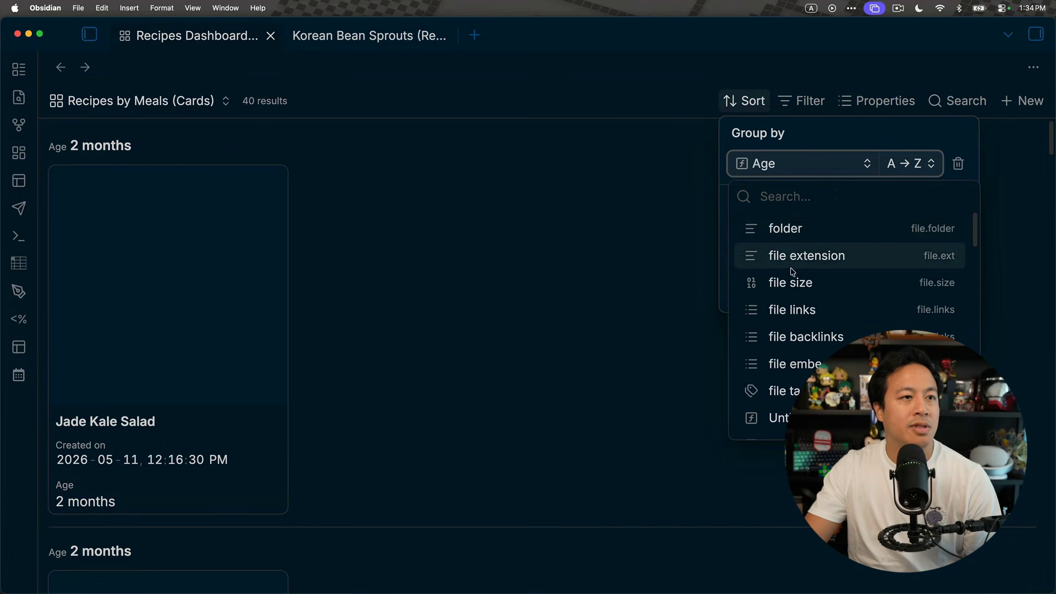
click(802, 198)
text(meal)
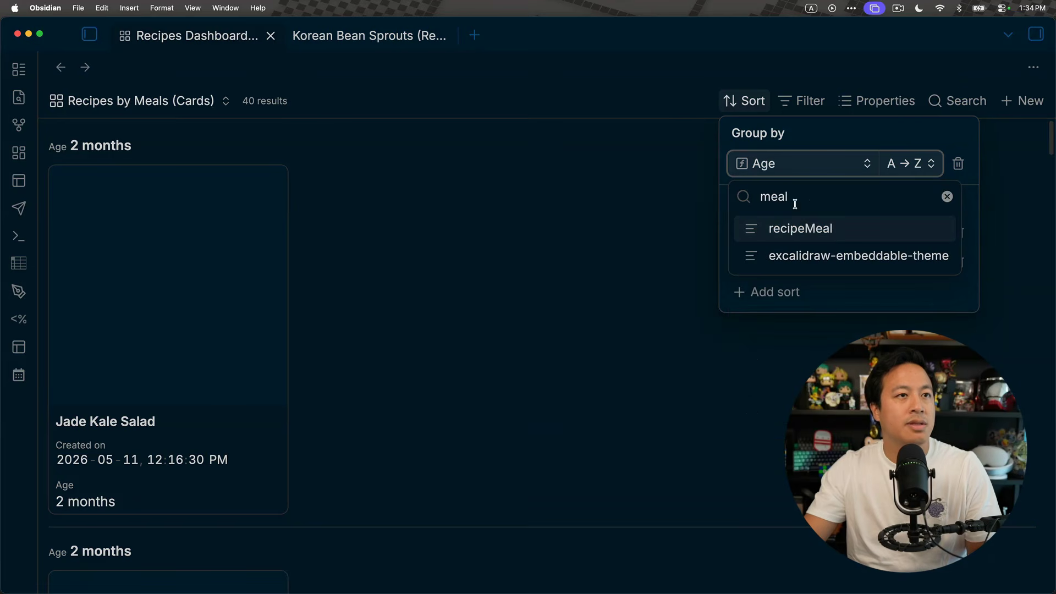
click(807, 225)
click(680, 225)
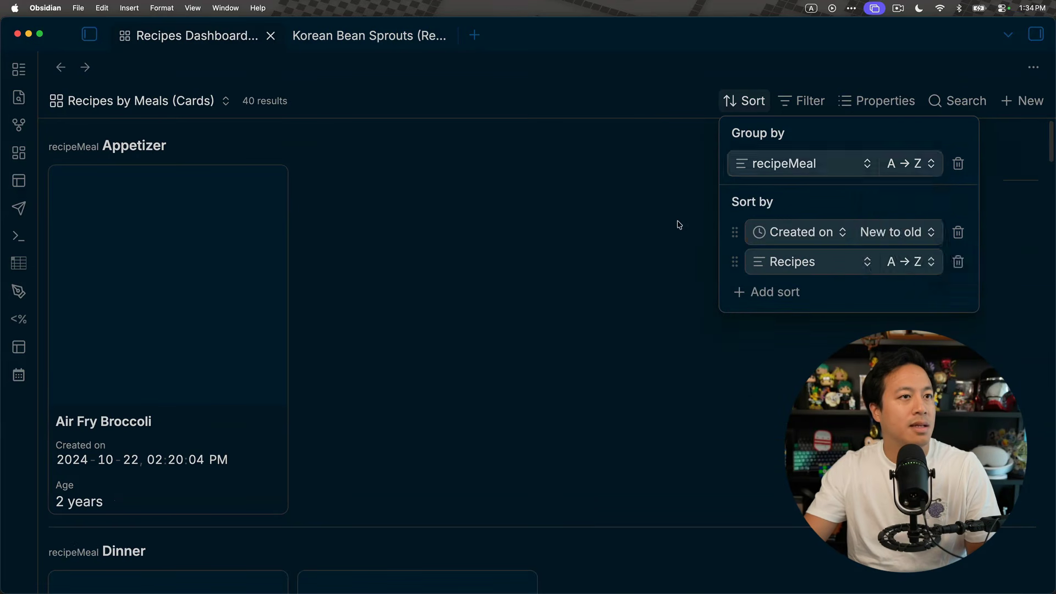
Step: Look through the recipe cards grouped by recipeMeal, from Appetizer down to the Snack group
click(680, 225)
scroll(453, 342, down, 10)
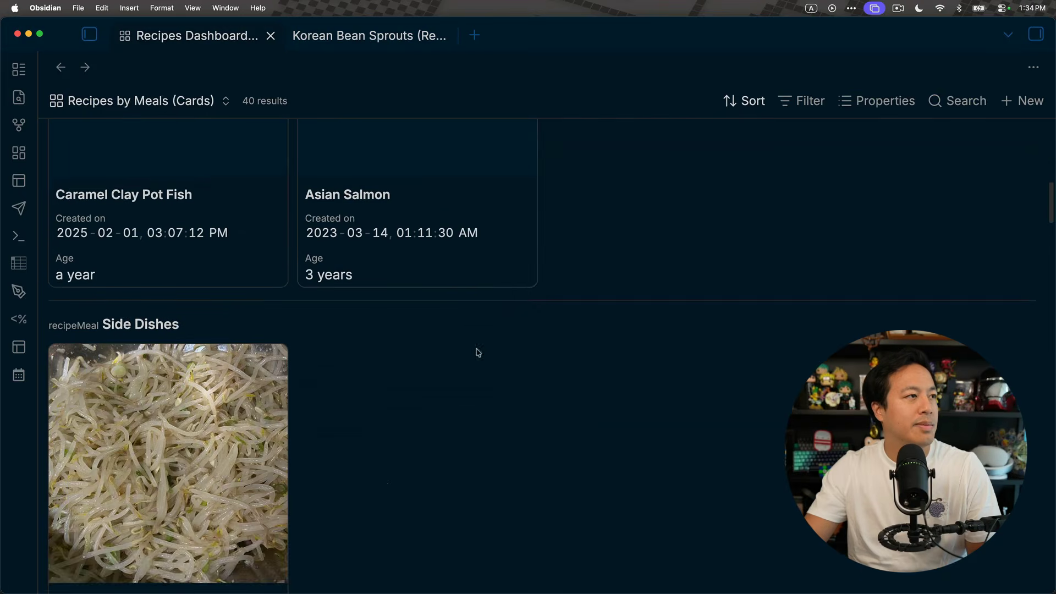
scroll(478, 352, down, 4)
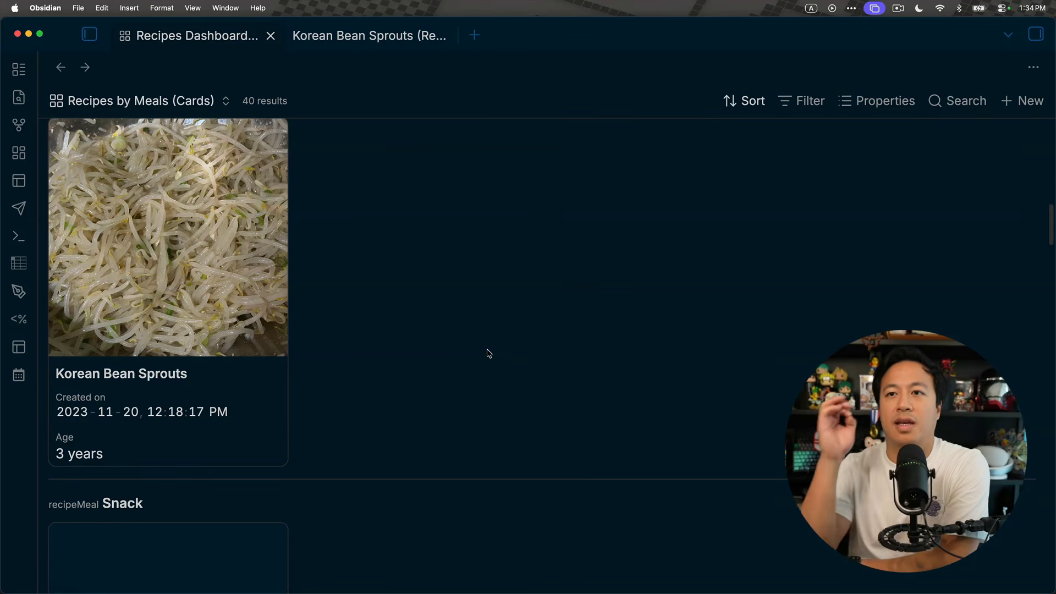
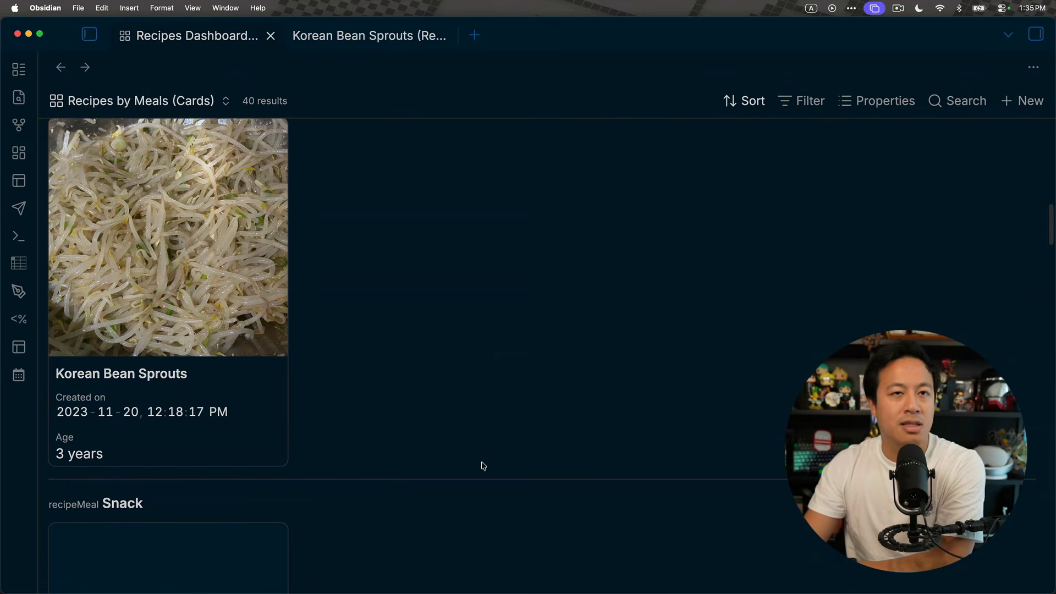
scroll(672, 369, down, 3)
scroll(628, 365, down, 2)
scroll(530, 369, up, 10)
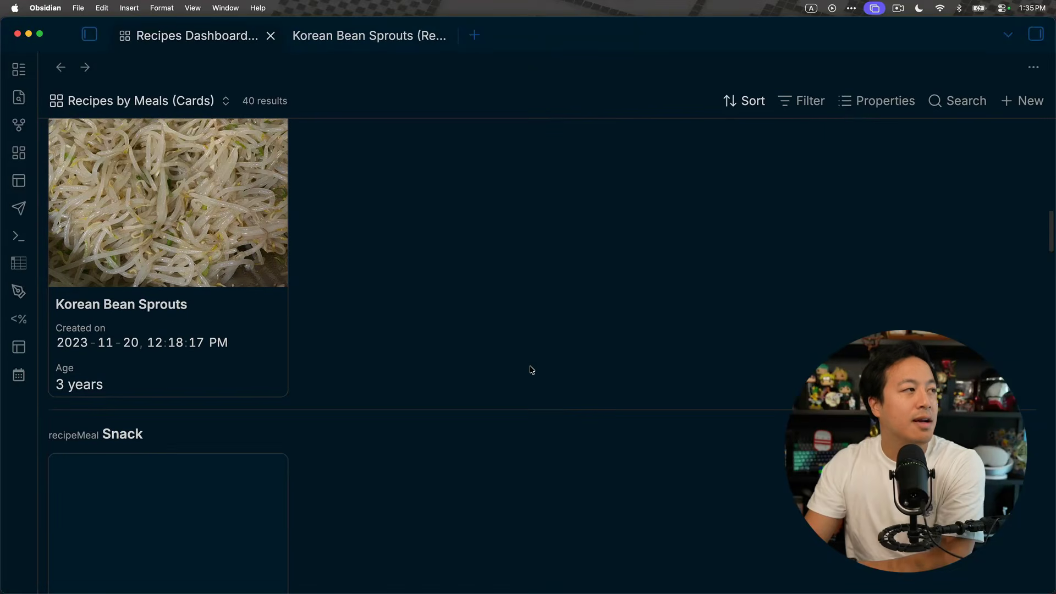
scroll(534, 369, up, 10)
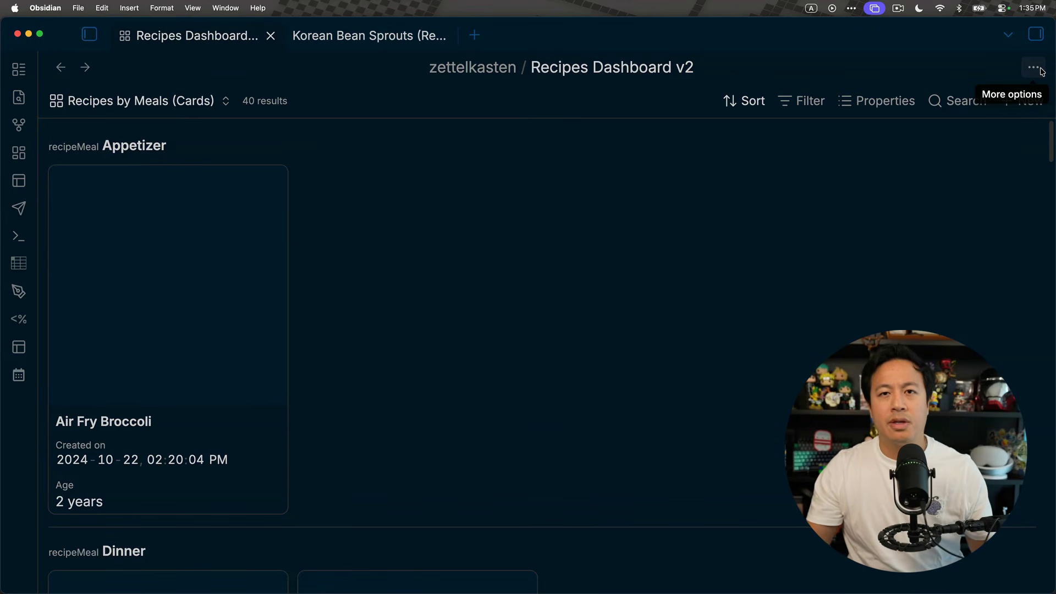
Step: Reveal the Recipes Dashboard v2 base file in Finder and open it in TextEdit
click(1041, 72)
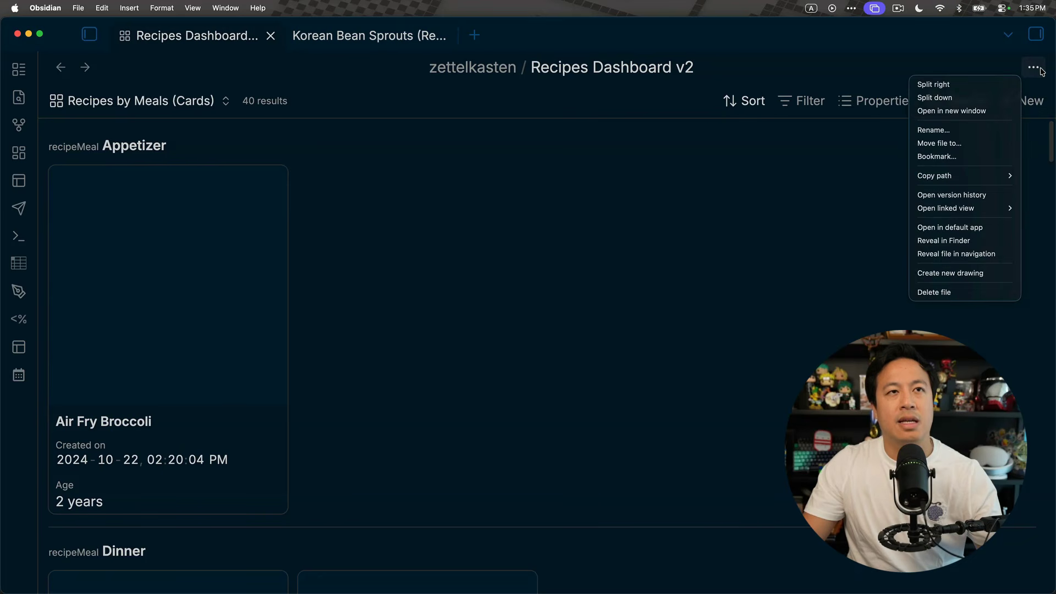
click(988, 243)
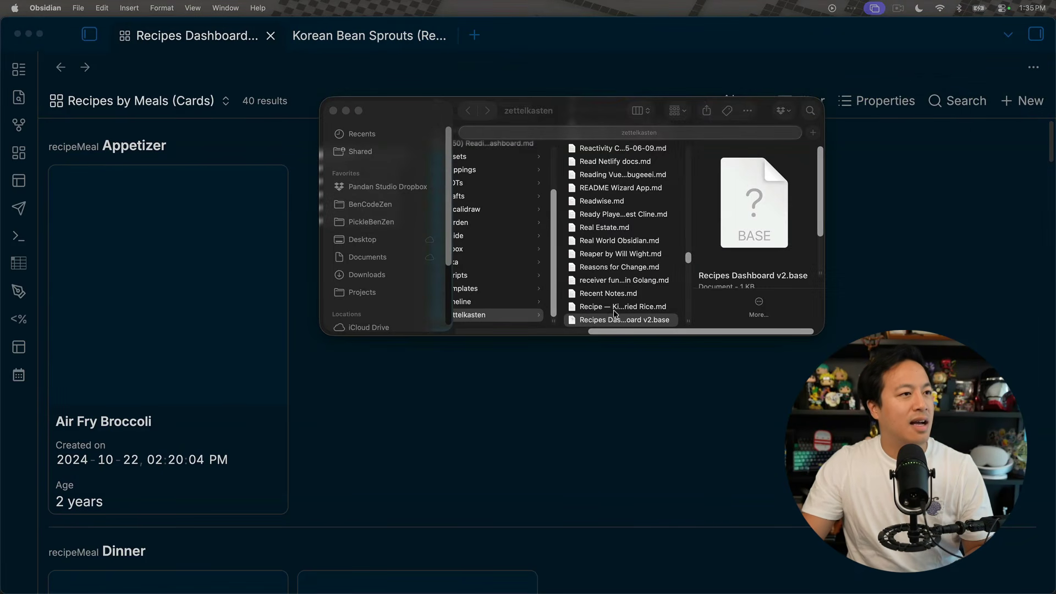
drag(622, 309, 384, 567)
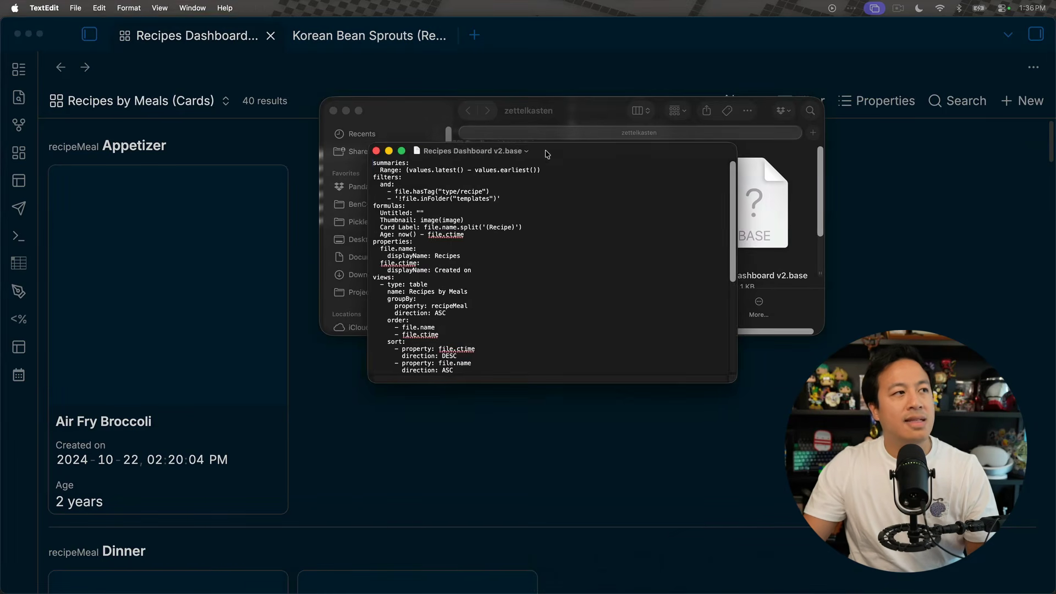
Step: Enlarge the text of the Recipes Dashboard v2.base file and read through its YAML sections
key(super+plus)
key(super+plus)
key(super+plus)
key(super+plus)
key(super+plus)
key(super+plus)
key(super+plus)
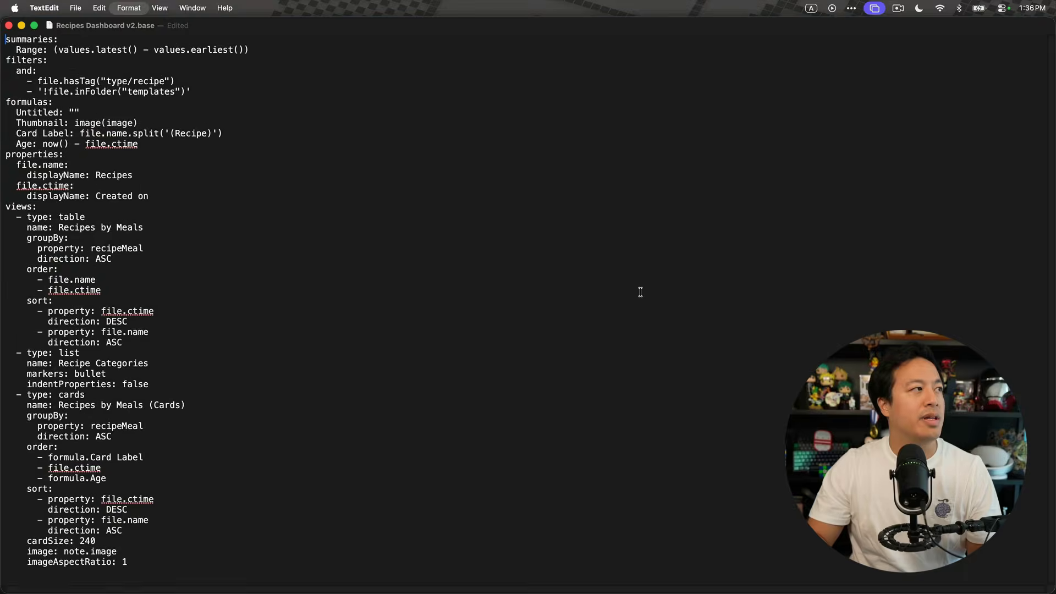
key(super+plus)
key(super+plus)
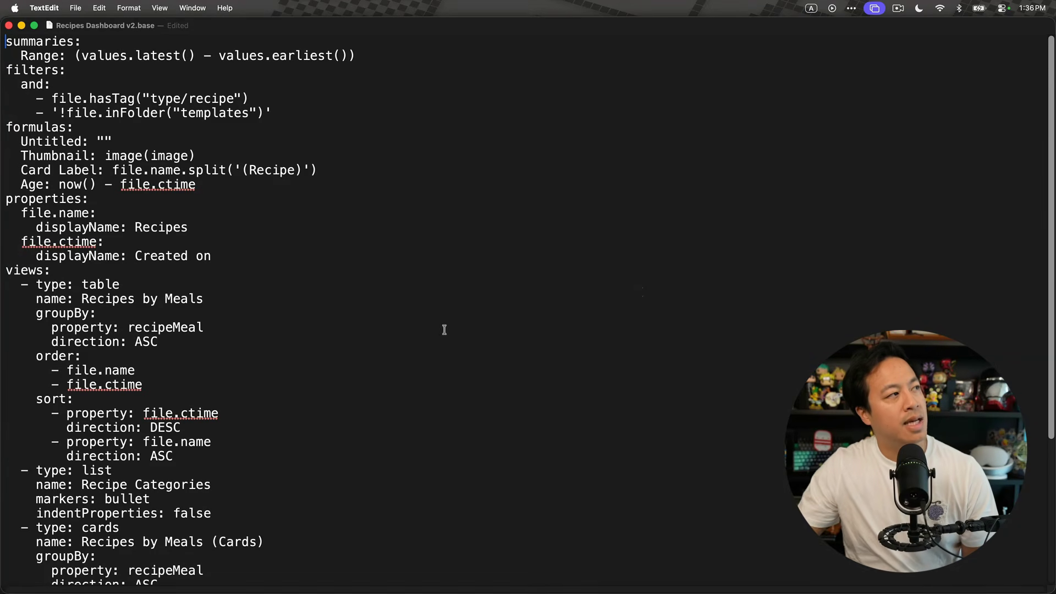
scroll(351, 324, down, 1)
scroll(350, 324, down, 3)
scroll(349, 323, up, 4)
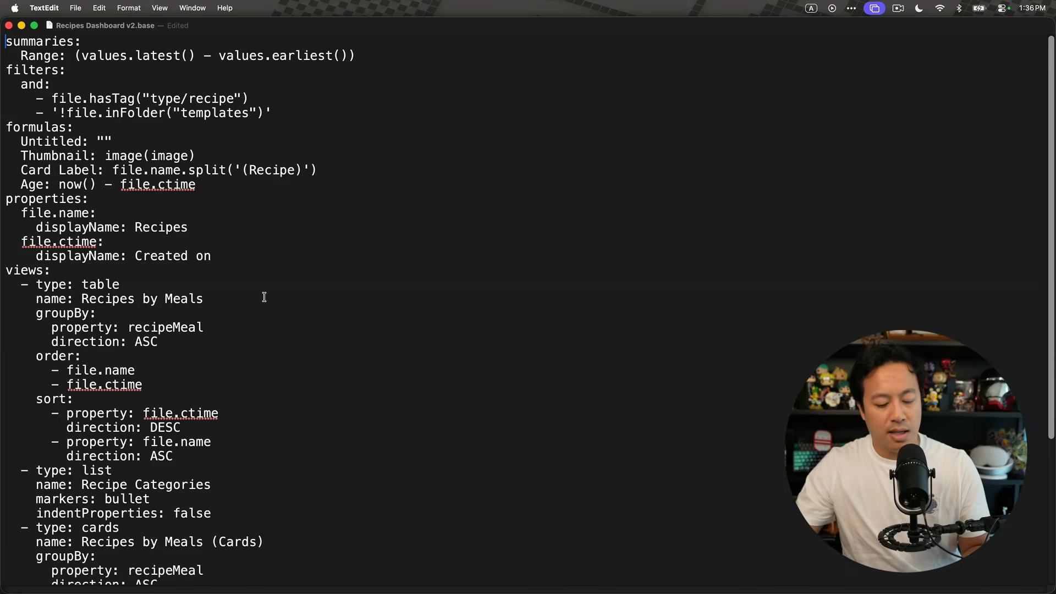
Step: Place Obsidian beside the base file and show the Korean Bean Sprouts note's source to compare its frontmatter with the YAML
key(super+Tab)
key(ctrl+alt+Right)
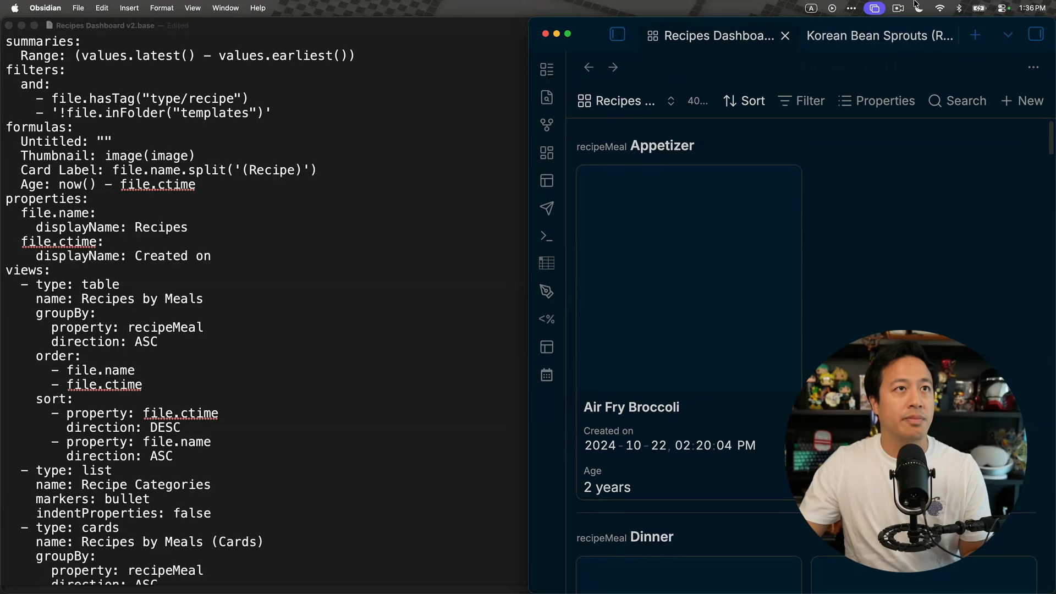
click(886, 35)
key(super+e)
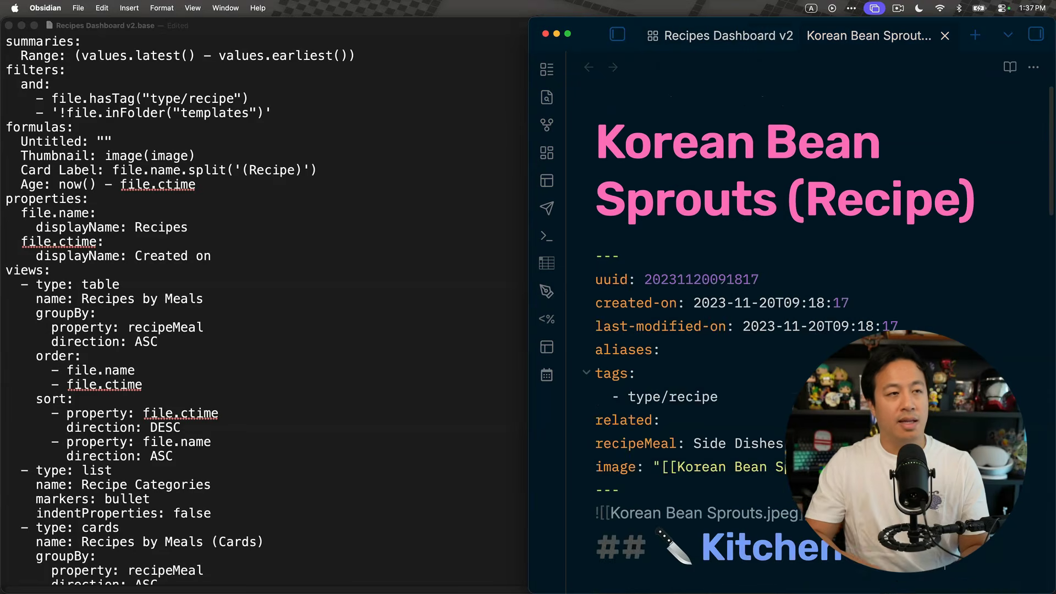
scroll(824, 358, down, 8)
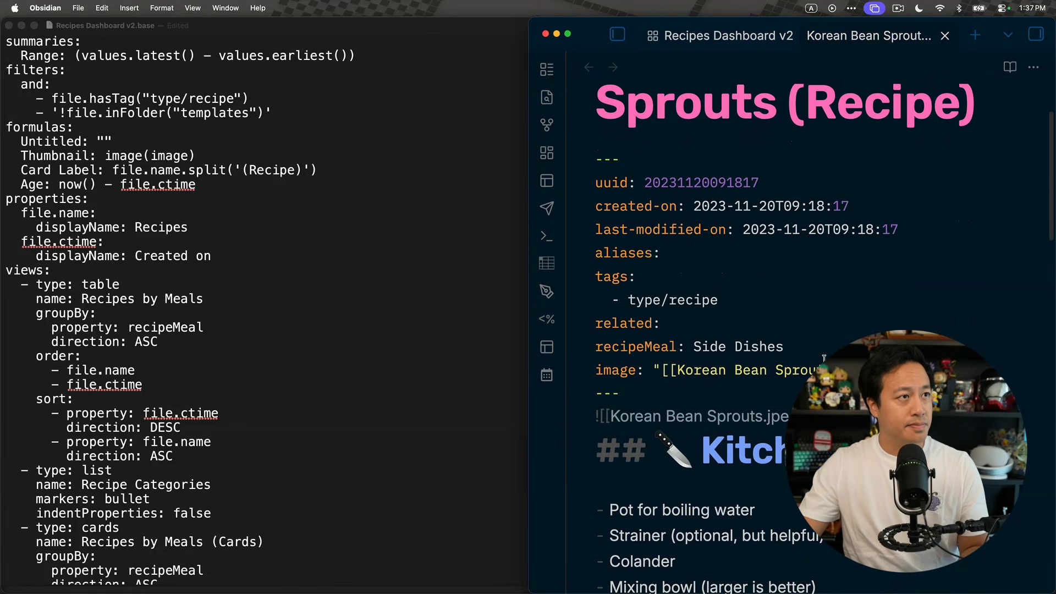
scroll(824, 359, up, 3)
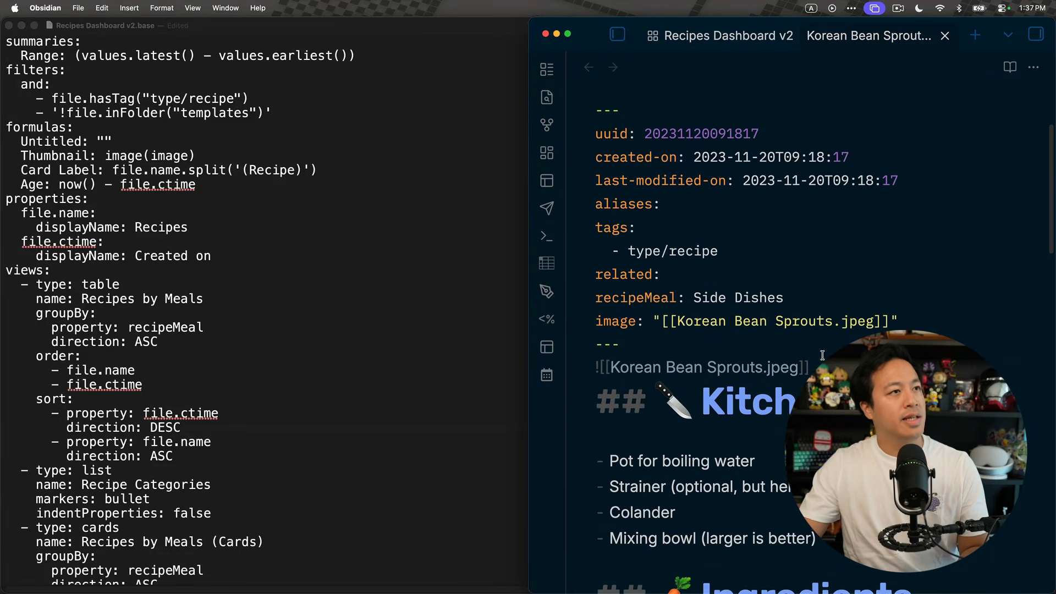
scroll(823, 354, down, 1)
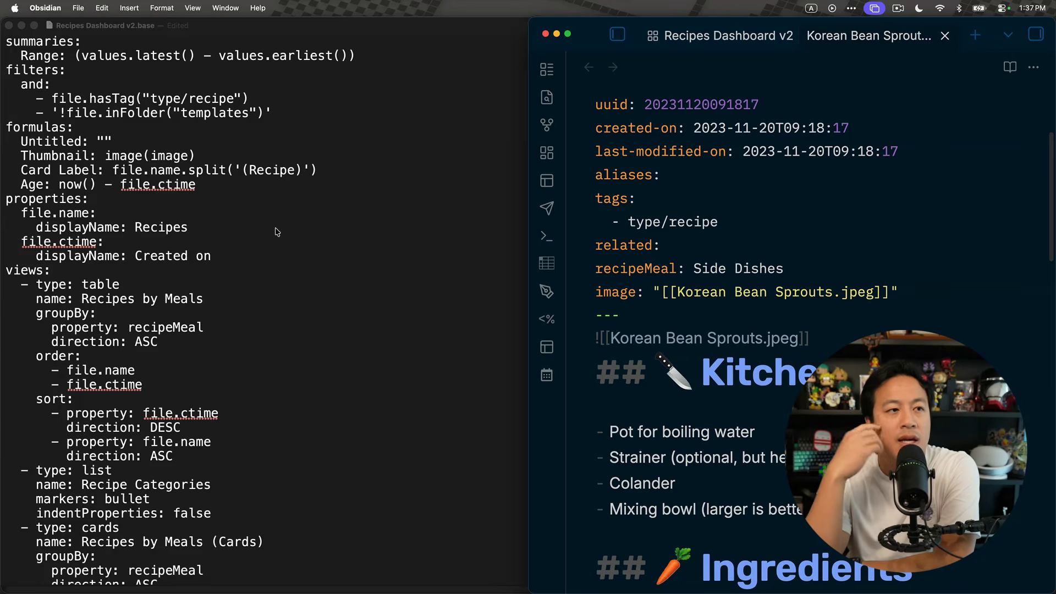
Step: Return to the base file in TextEdit and examine its overall structure, including the formulas and properties sections
click(101, 195)
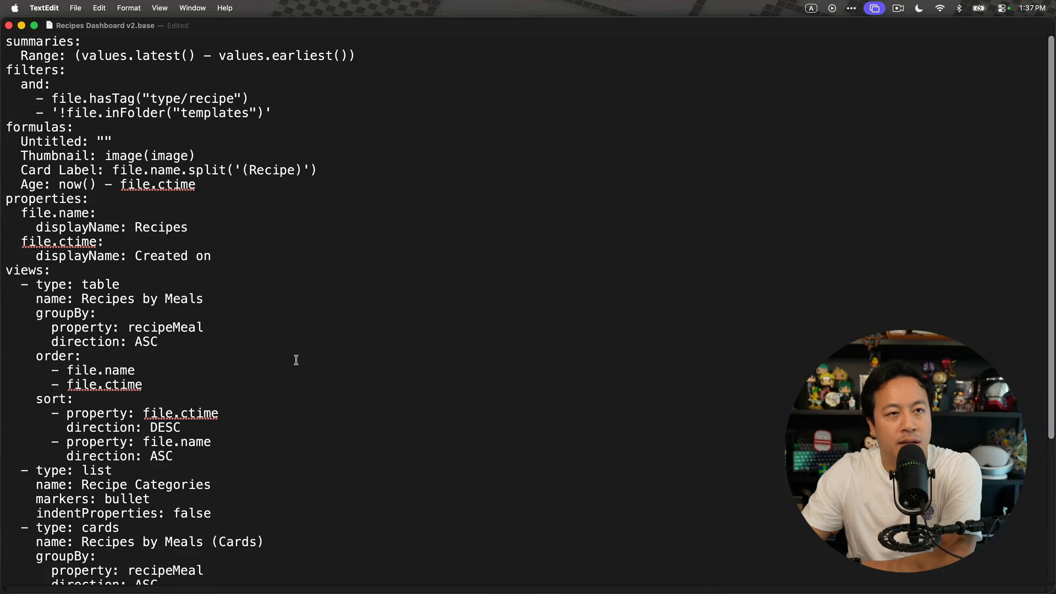
scroll(405, 387, down, 5)
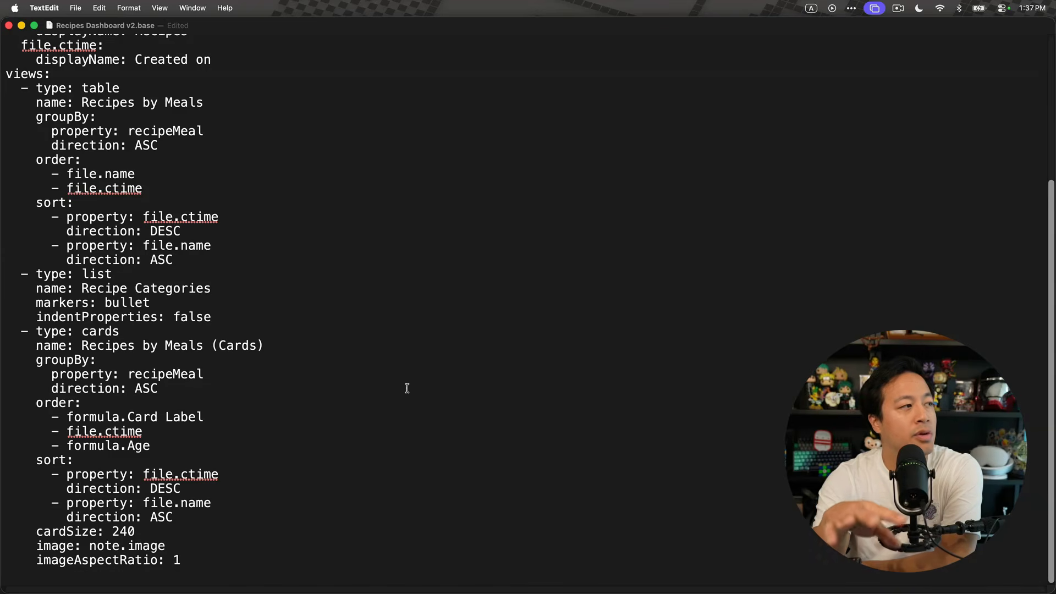
scroll(407, 388, up, 8)
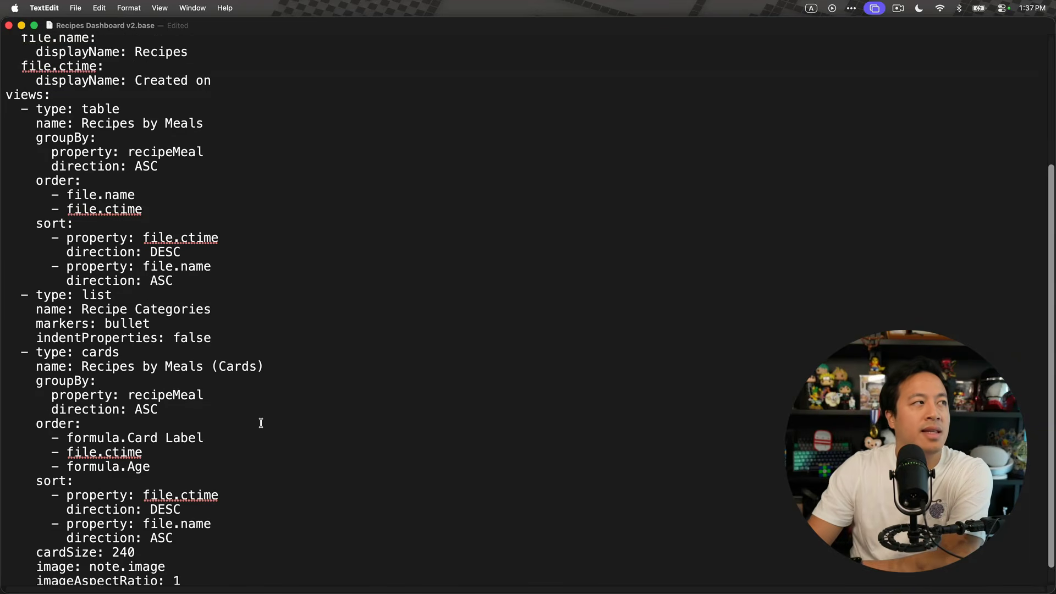
drag(281, 311, 172, 127)
click(380, 255)
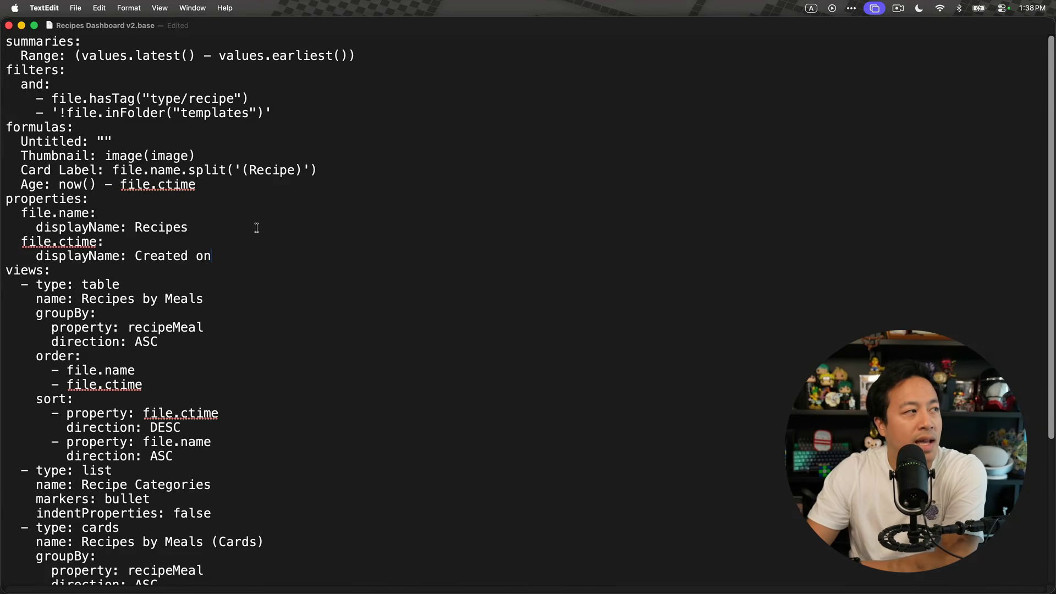
Step: Examine the groupBy, order and sort settings of the table view and the definitions of the list and cards views
scroll(255, 227, down, 1)
scroll(255, 227, down, 3)
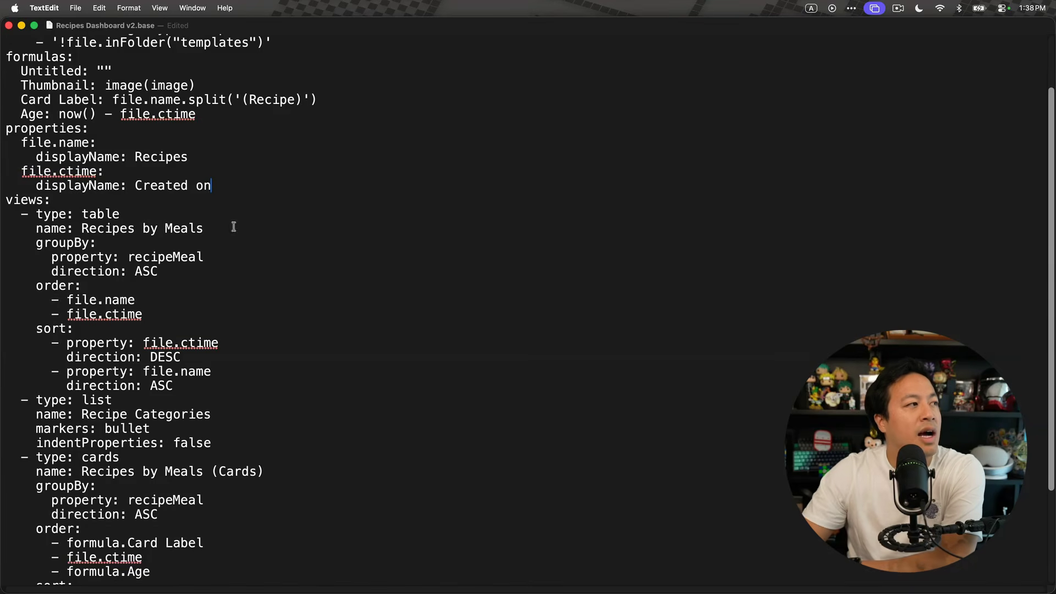
scroll(231, 227, up, 1)
drag(210, 252, 180, 314)
click(97, 252)
click(179, 324)
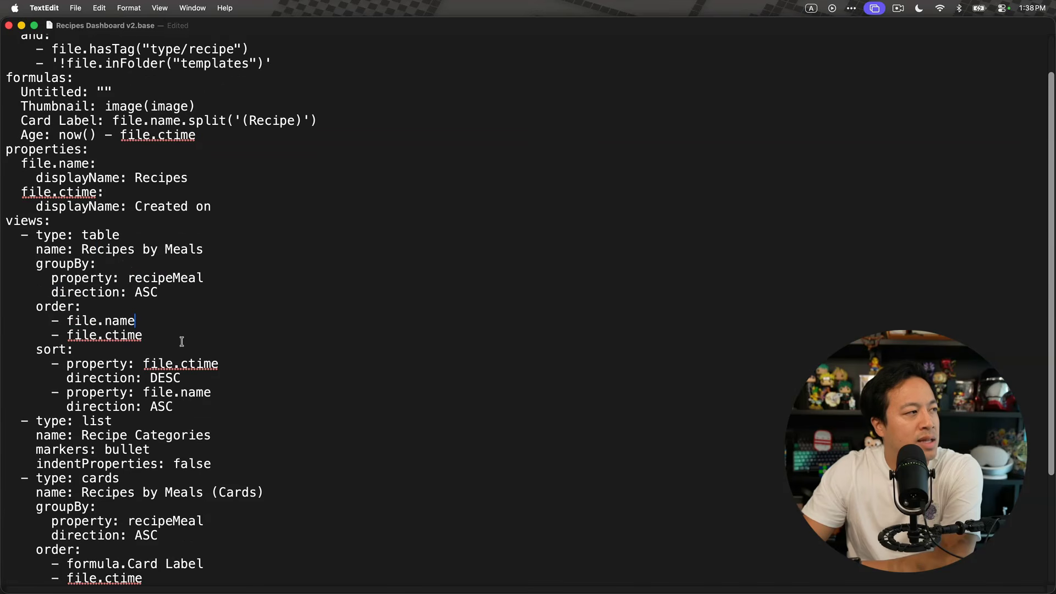
scroll(179, 337, down, 1)
drag(60, 297, 141, 325)
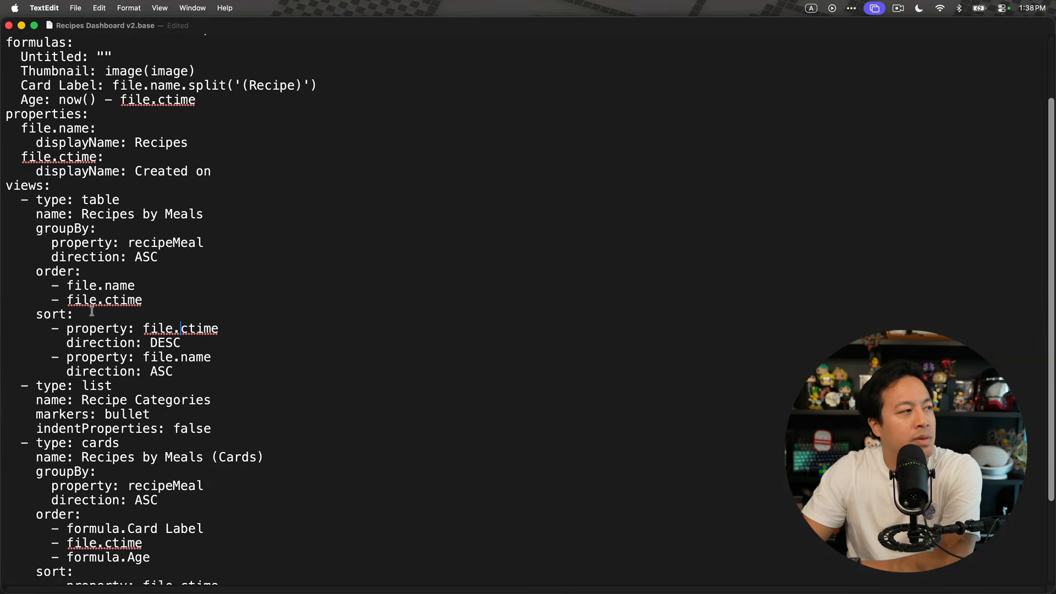
drag(47, 324, 264, 373)
click(264, 373)
scroll(11, 347, down, 3)
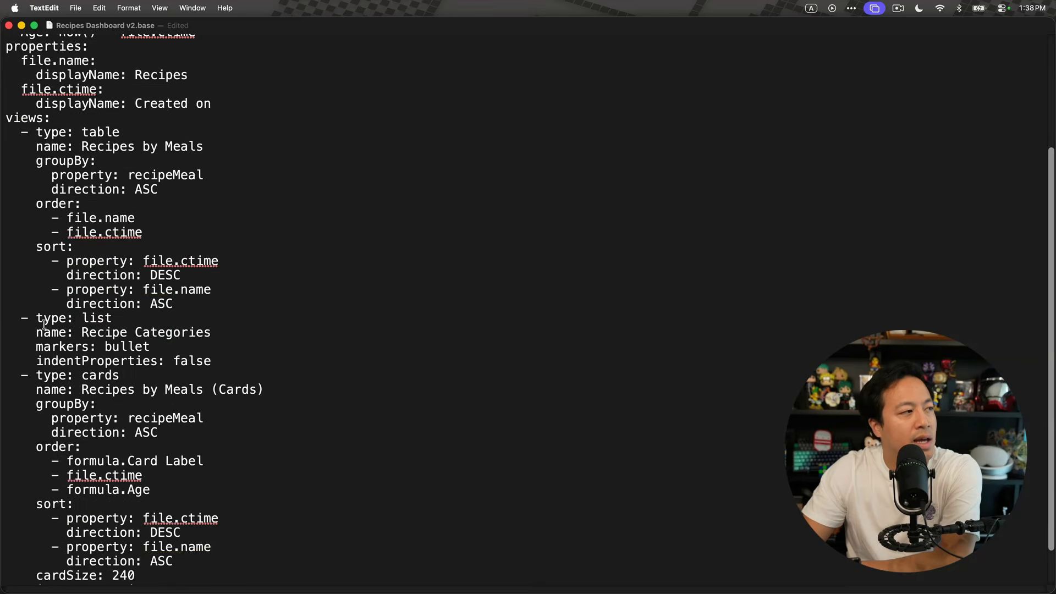
drag(44, 324, 158, 416)
scroll(206, 413, down, 2)
click(212, 412)
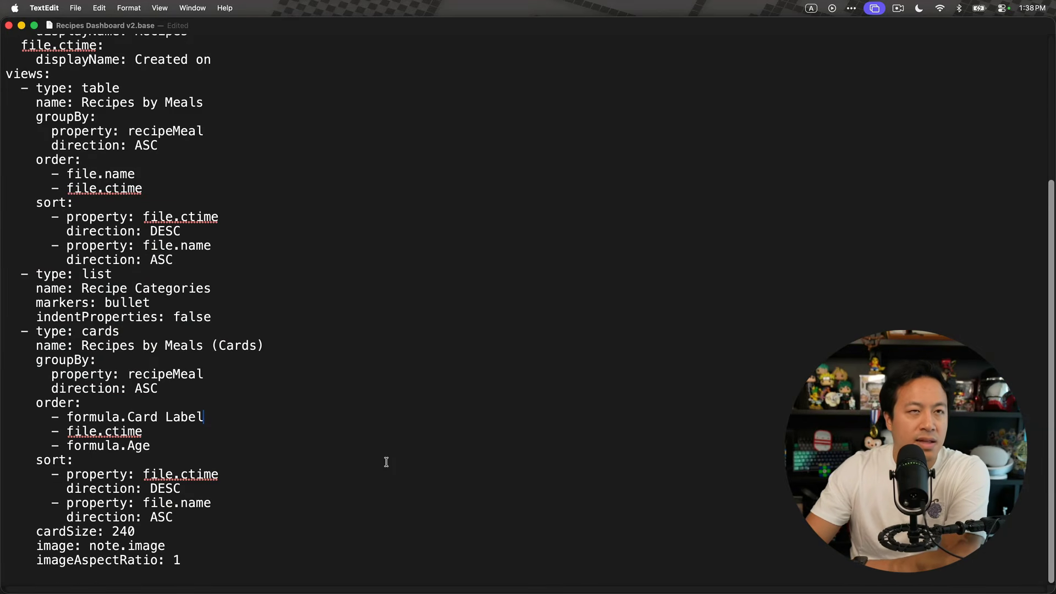
Step: Change the displayName of file.ctime to "Created on this date" and save the base file
scroll(387, 462, up, 8)
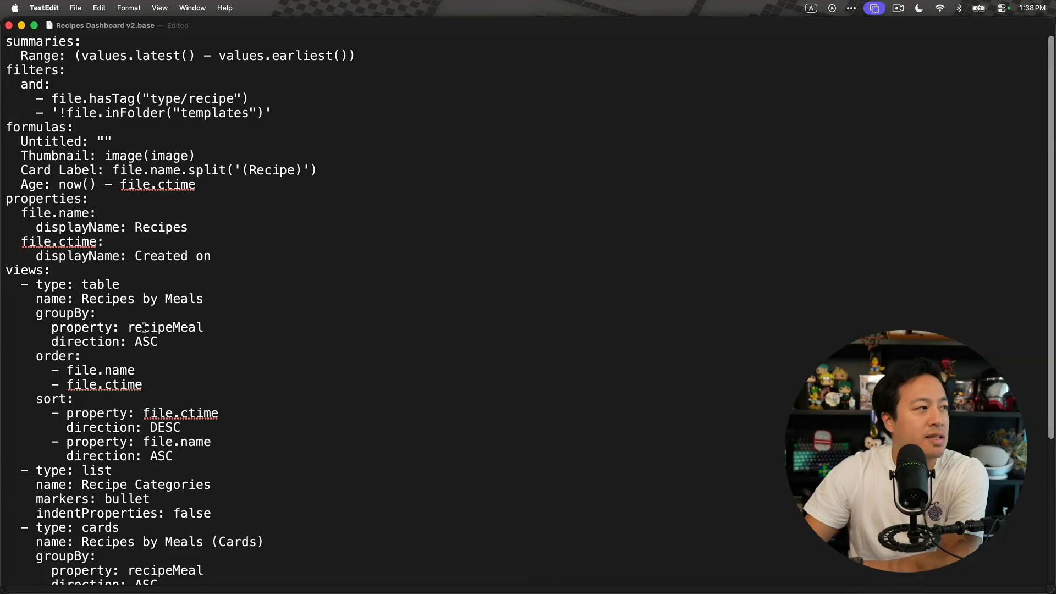
text(this da)
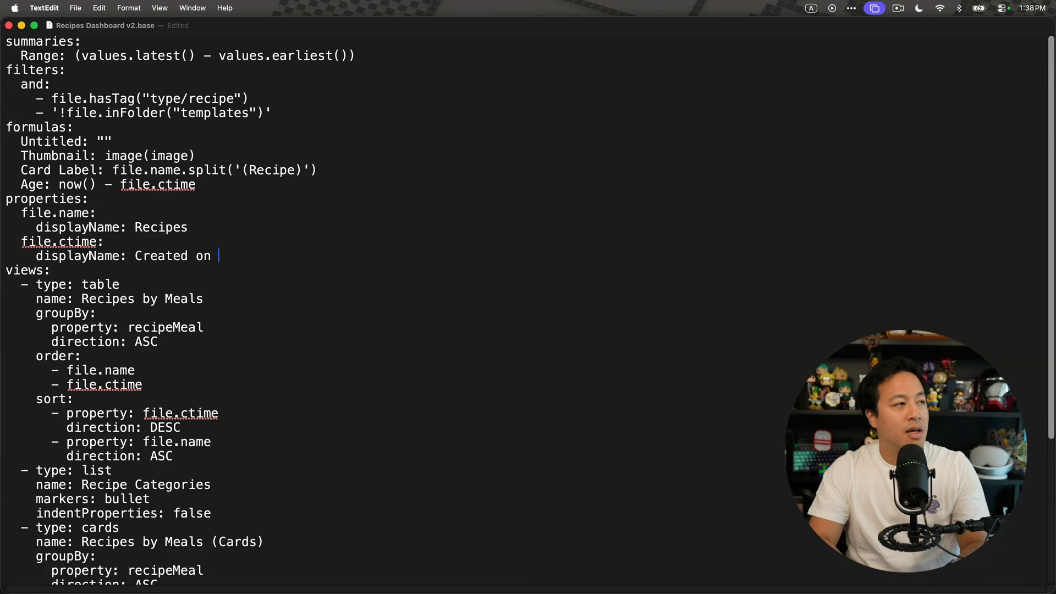
text(te)
click(276, 352)
key(super+s)
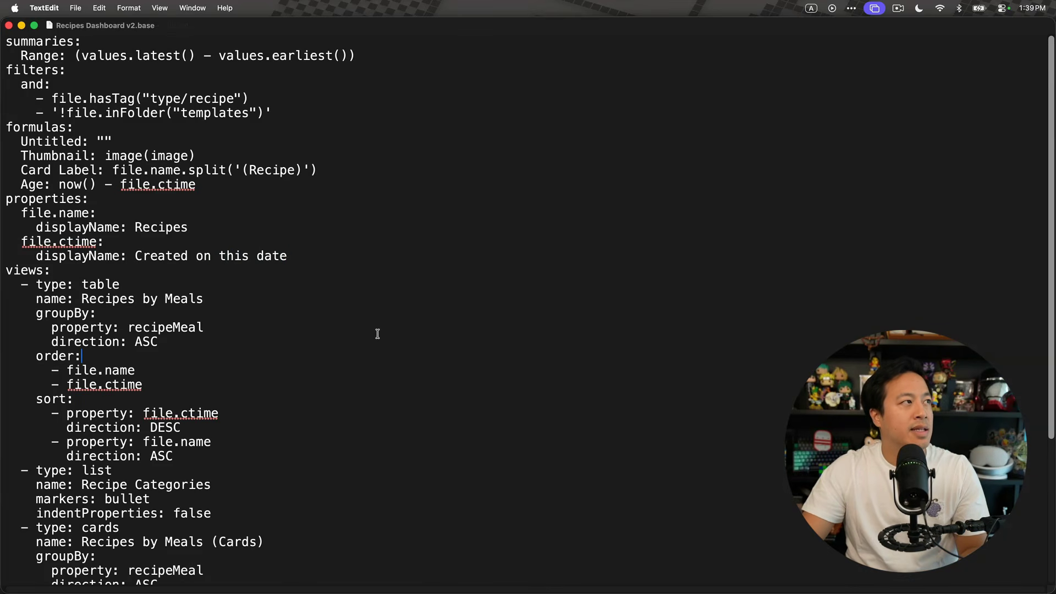
Step: Switch to Obsidian, show the recipes dashboard full-size and check the file.ctime label in the Cards and Recipes by Meals views
click(658, 572)
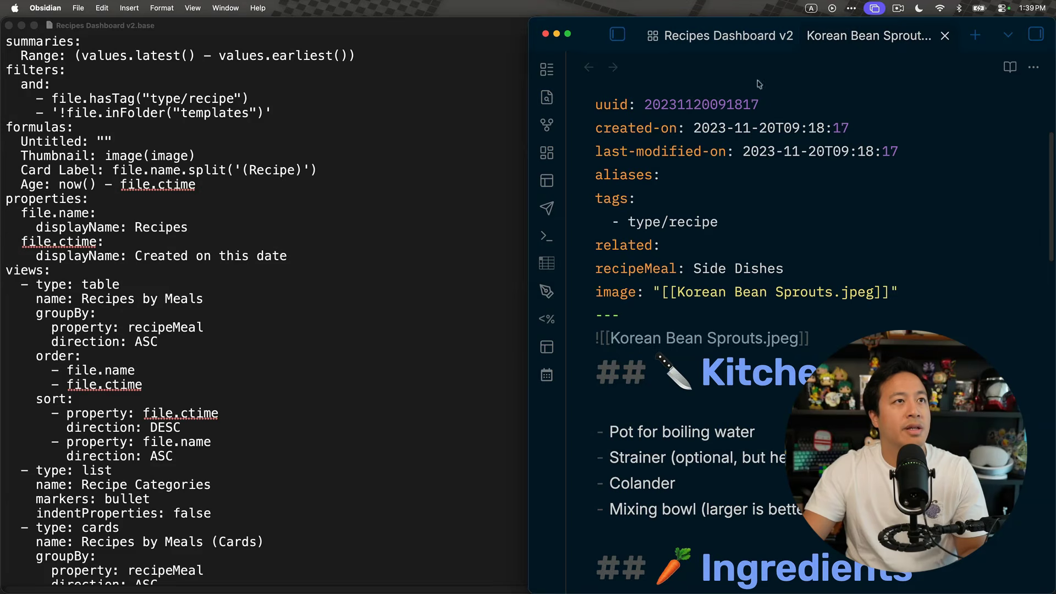
click(721, 35)
key(ctrl+alt+Return)
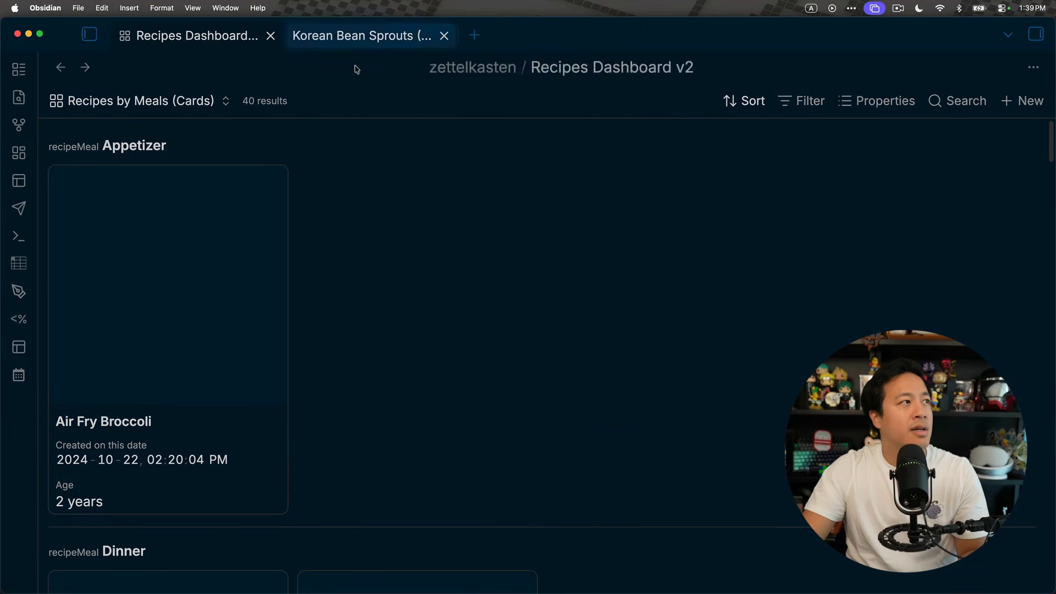
click(176, 102)
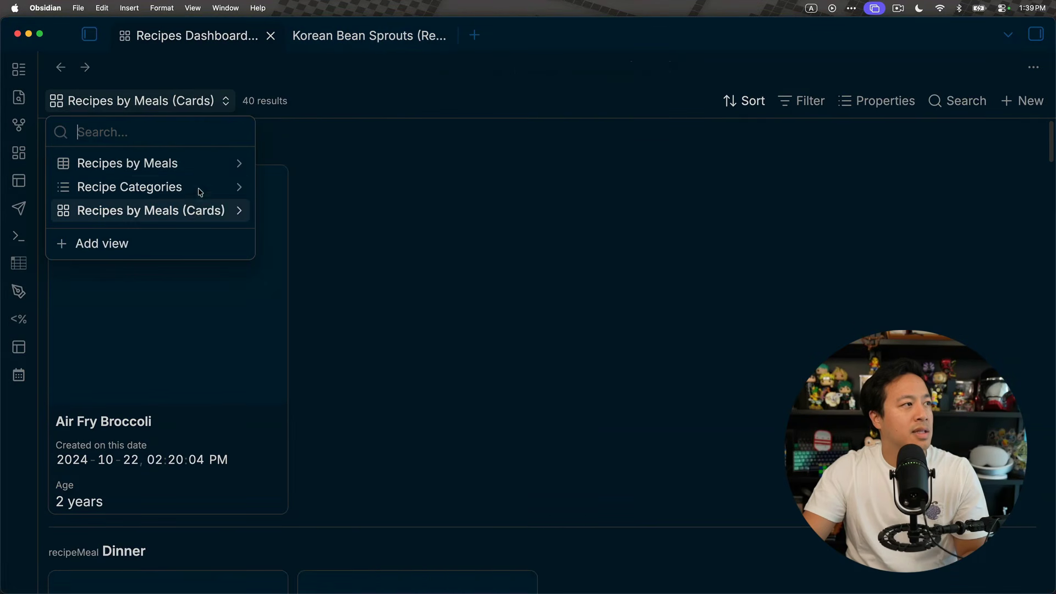
click(215, 164)
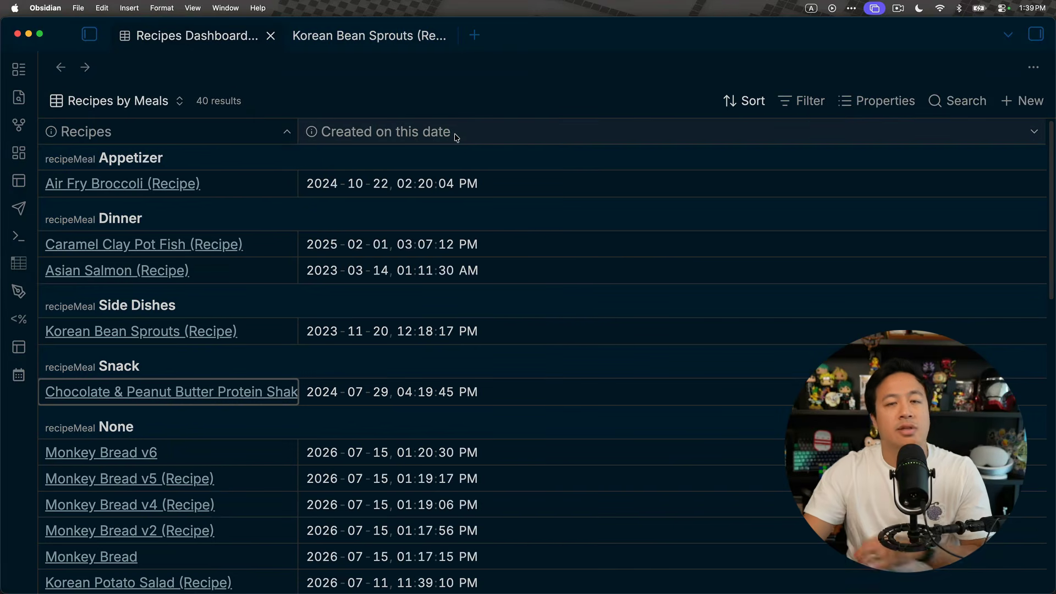